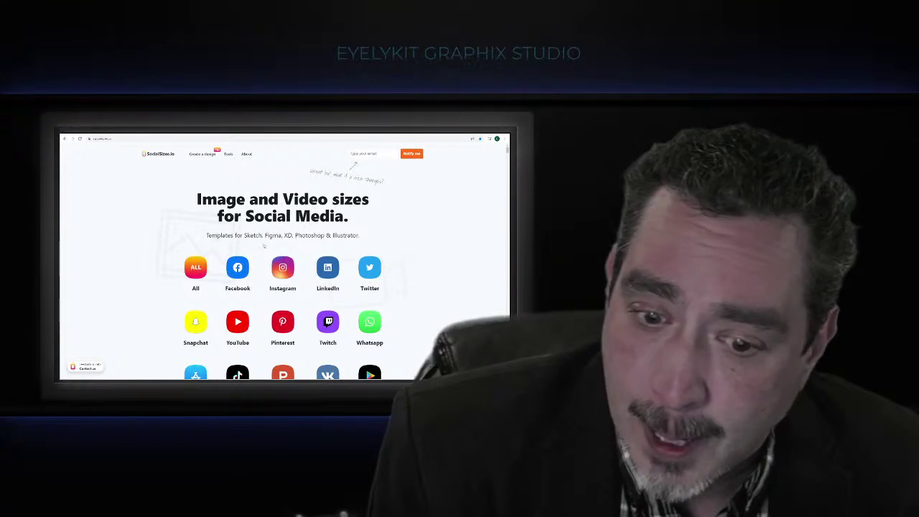
Step: Download the Facebook Photoshop template from SocialSizes.io and open it in Photoshop
scroll(264, 246, down, 1)
scroll(265, 246, down, 2)
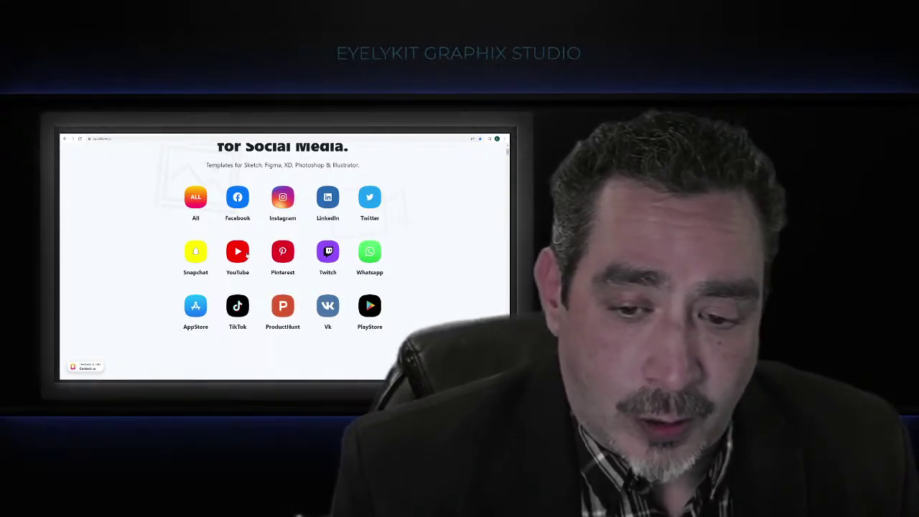
click(237, 198)
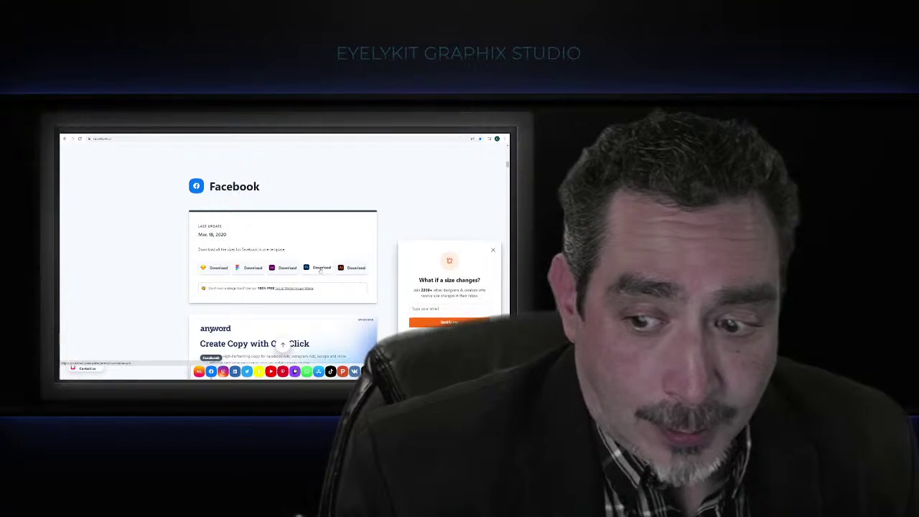
click(320, 269)
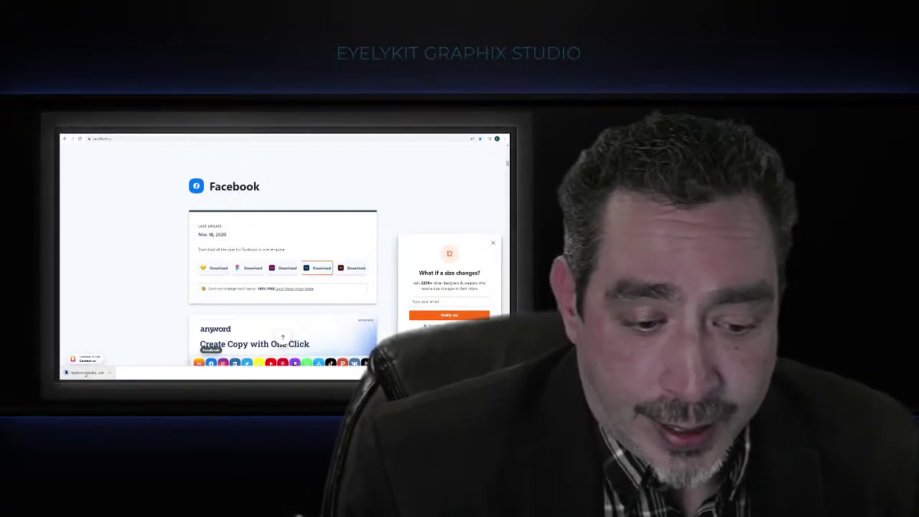
click(85, 373)
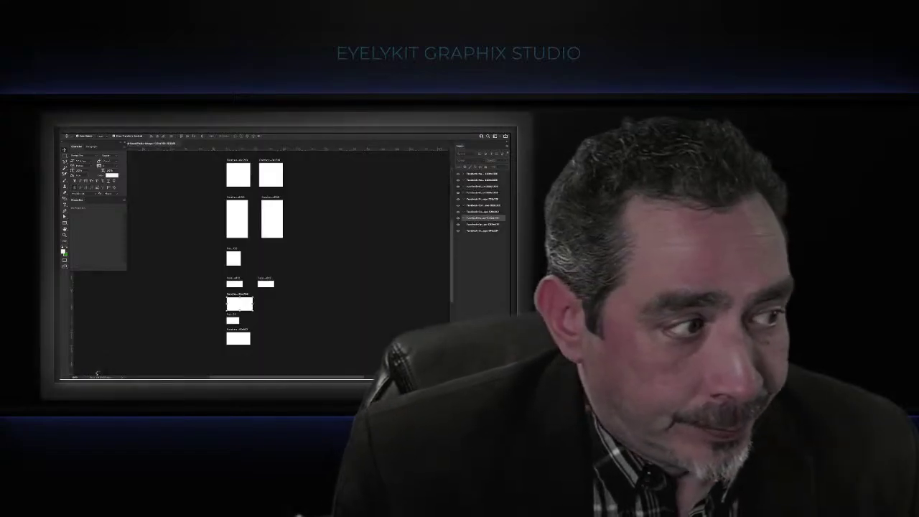
Step: Zoom around the Facebook template's blank white artboards, then return to the browser's Facebook sizes page
scroll(269, 234, up, 2)
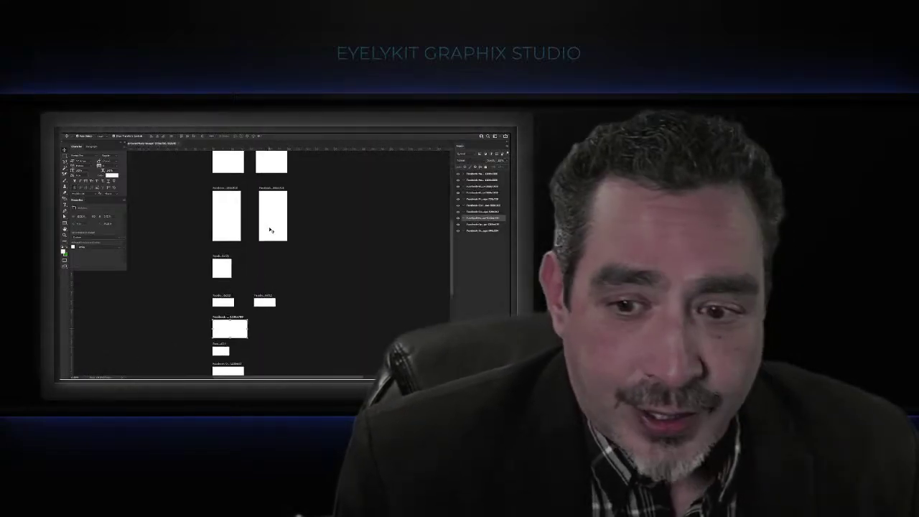
scroll(226, 270, up, 2)
scroll(226, 269, up, 2)
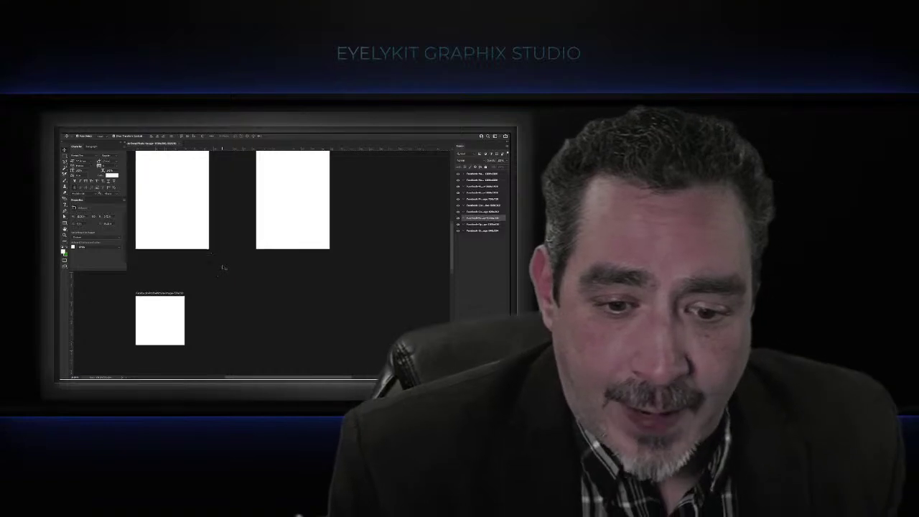
scroll(186, 221, down, 1)
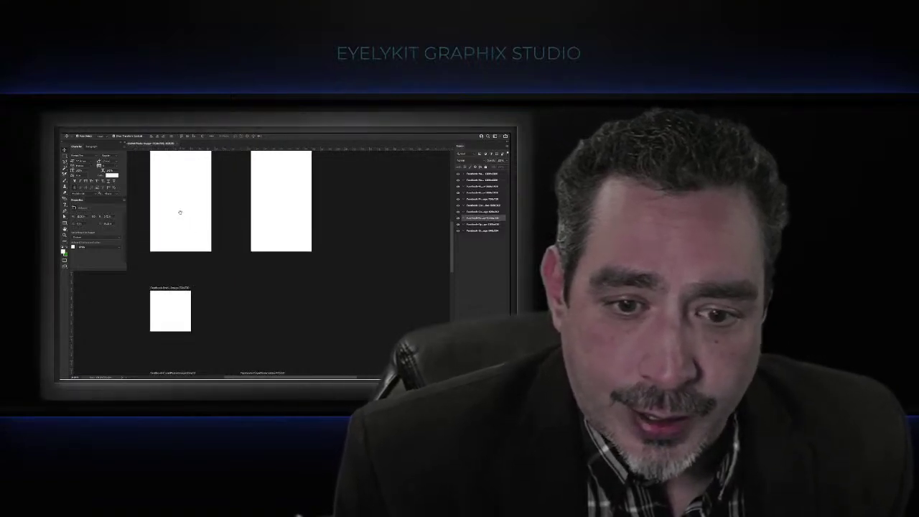
scroll(196, 267, up, 2)
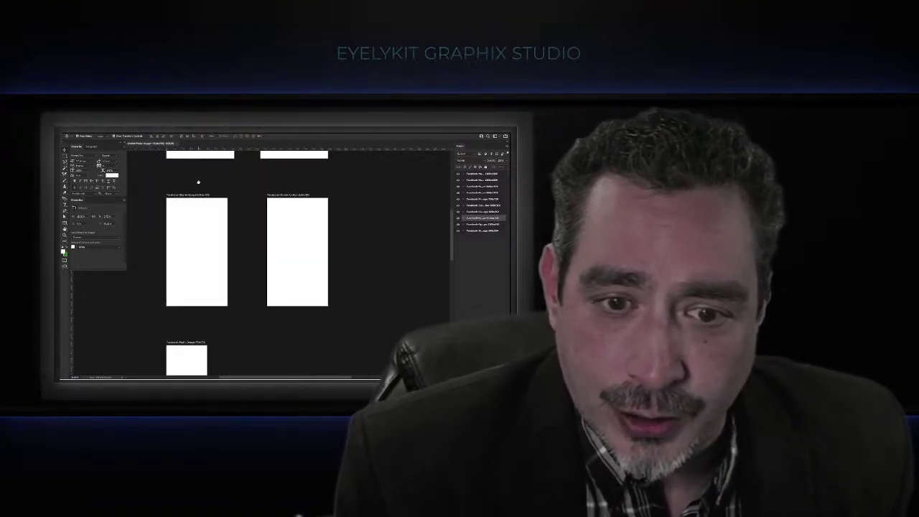
scroll(211, 213, up, 1)
scroll(205, 314, down, 5)
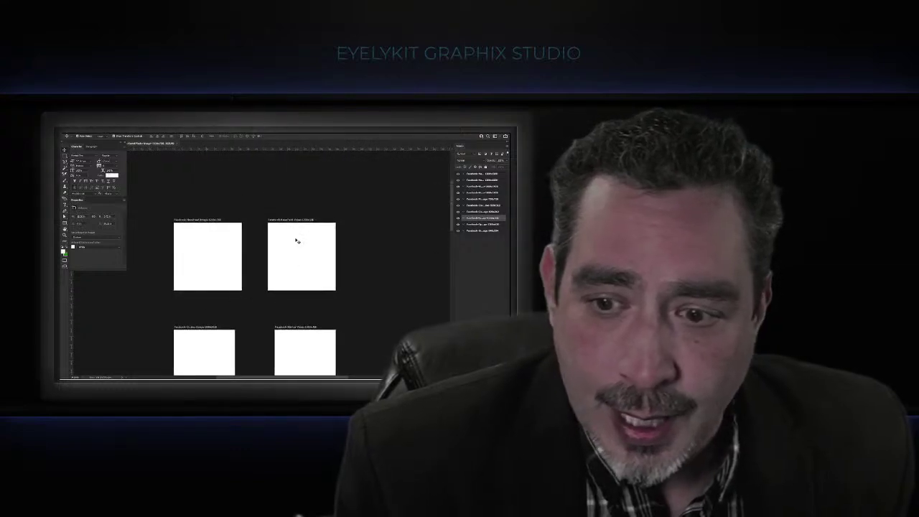
scroll(297, 240, down, 2)
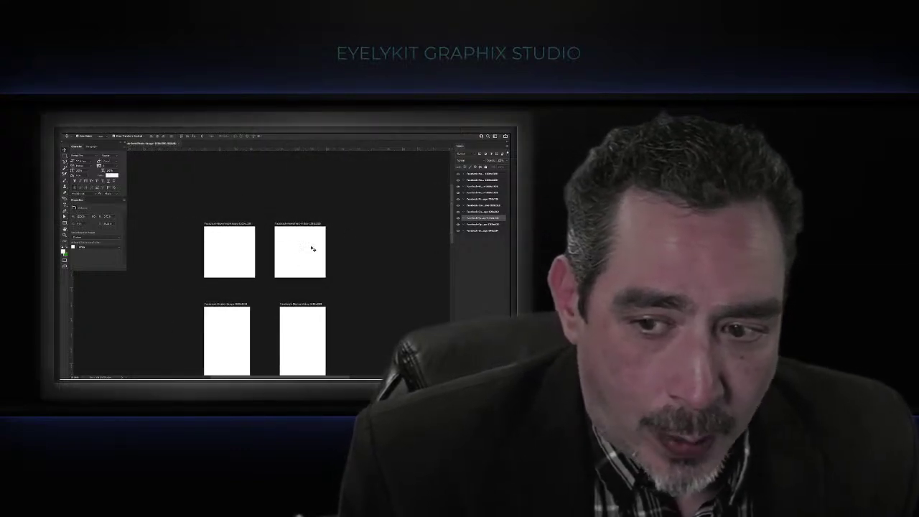
scroll(312, 249, up, 2)
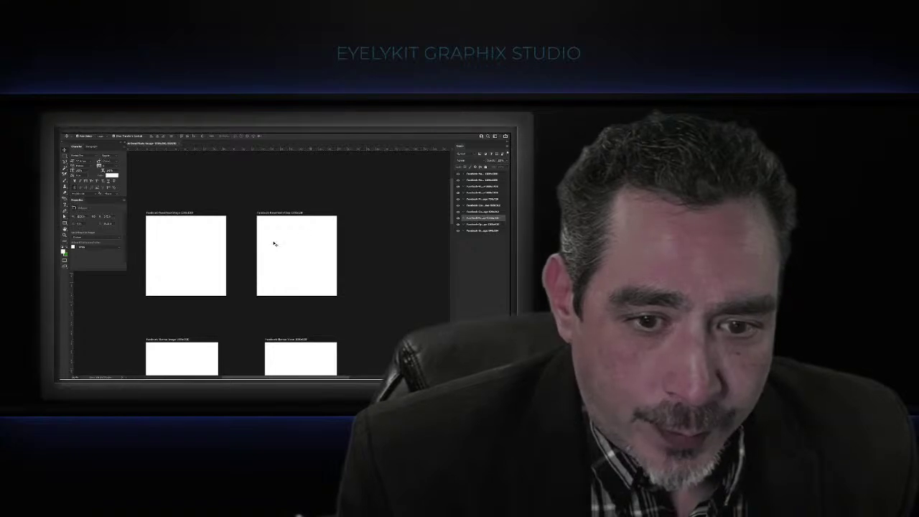
scroll(208, 294, down, 2)
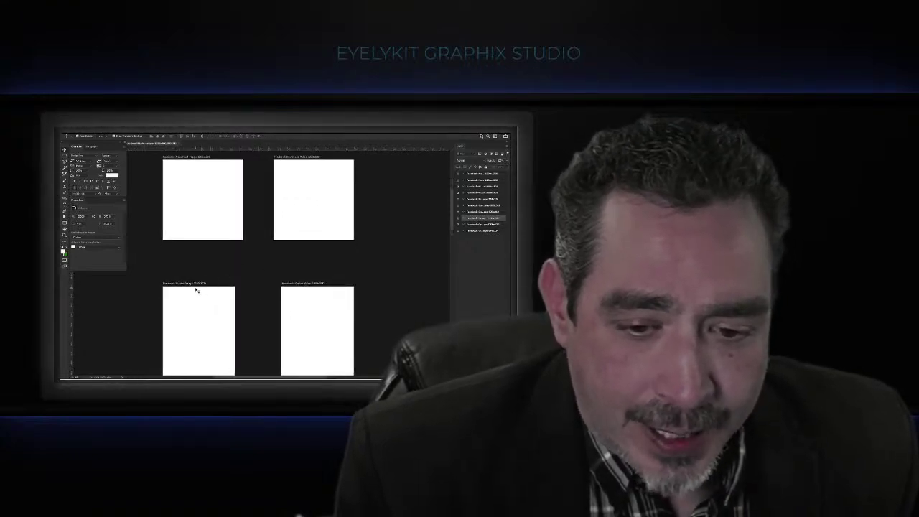
scroll(194, 290, up, 2)
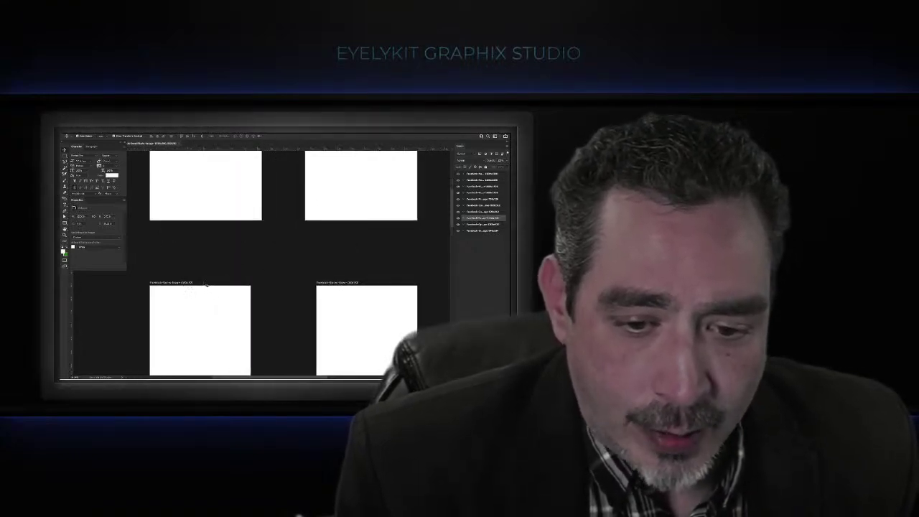
scroll(356, 287, down, 2)
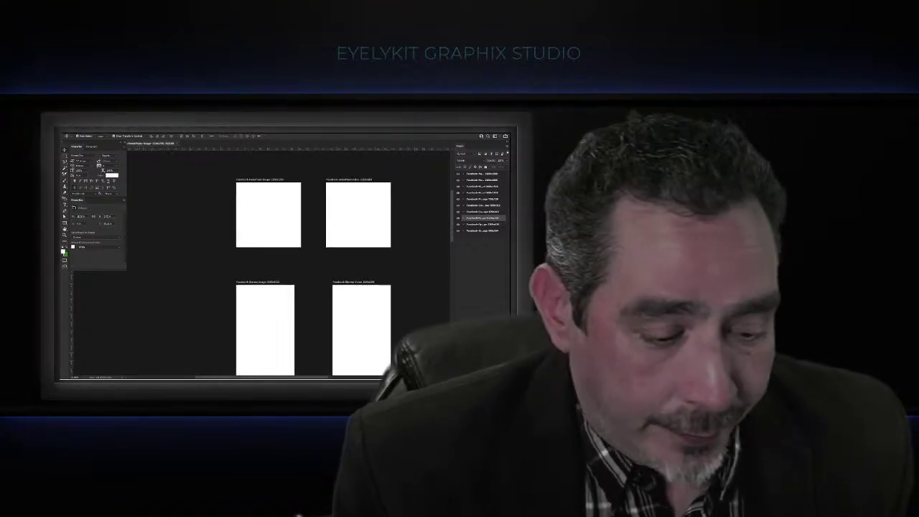
mouse_move(179, 378)
click(115, 376)
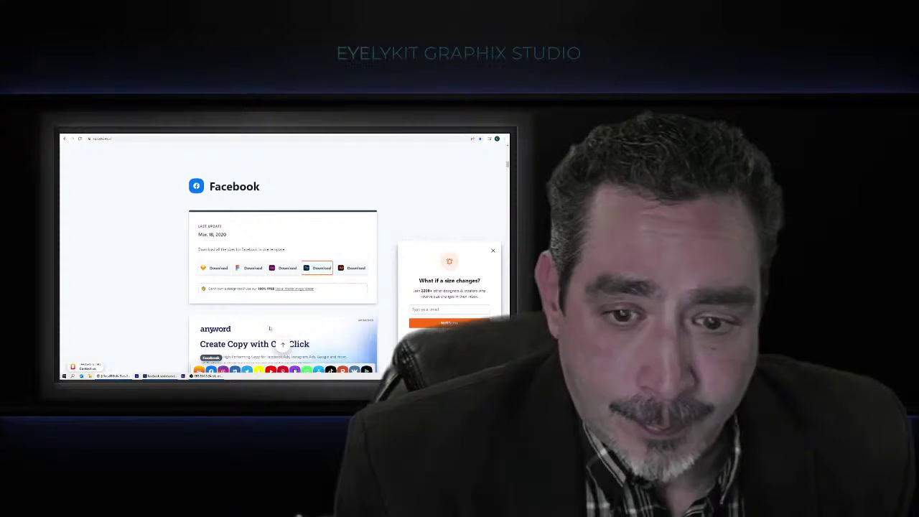
Step: Review the Facebook 1200 x 1200 sizes, then switch to the dafont.com tab
scroll(270, 328, down, 5)
scroll(273, 320, down, 6)
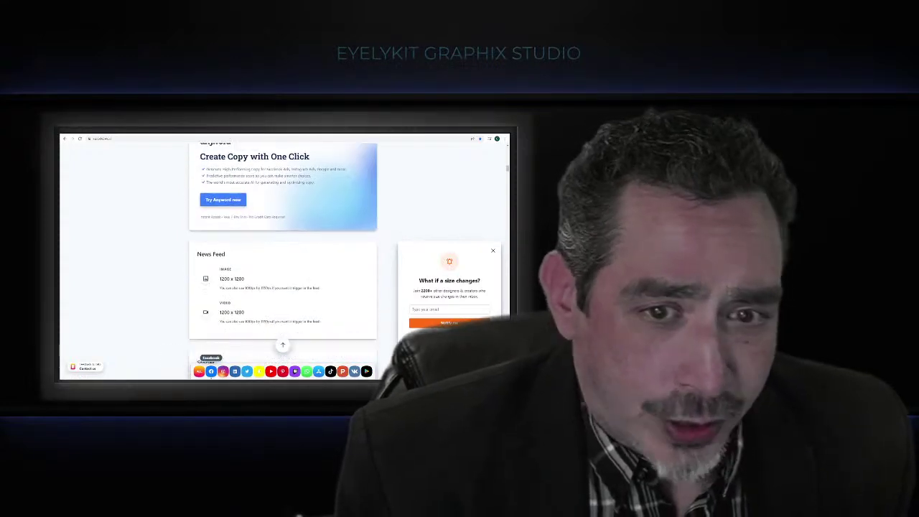
scroll(275, 306, up, 15)
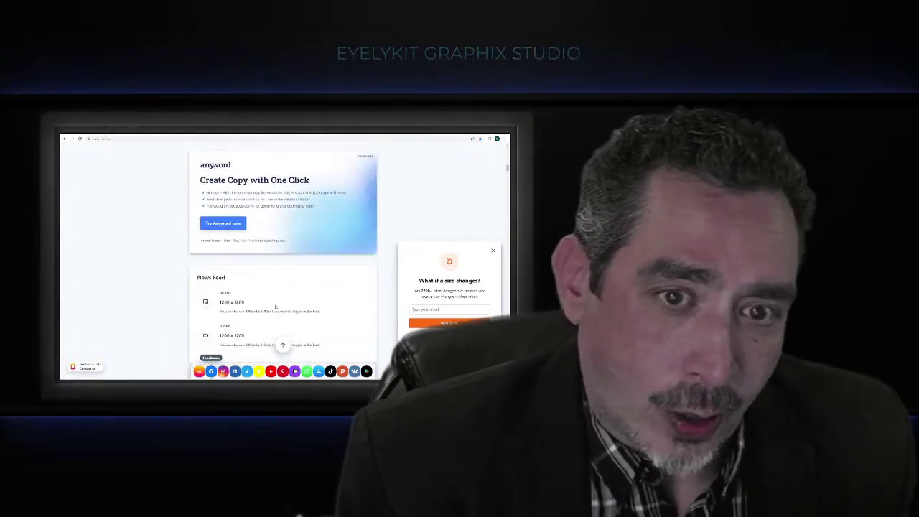
scroll(275, 306, up, 5)
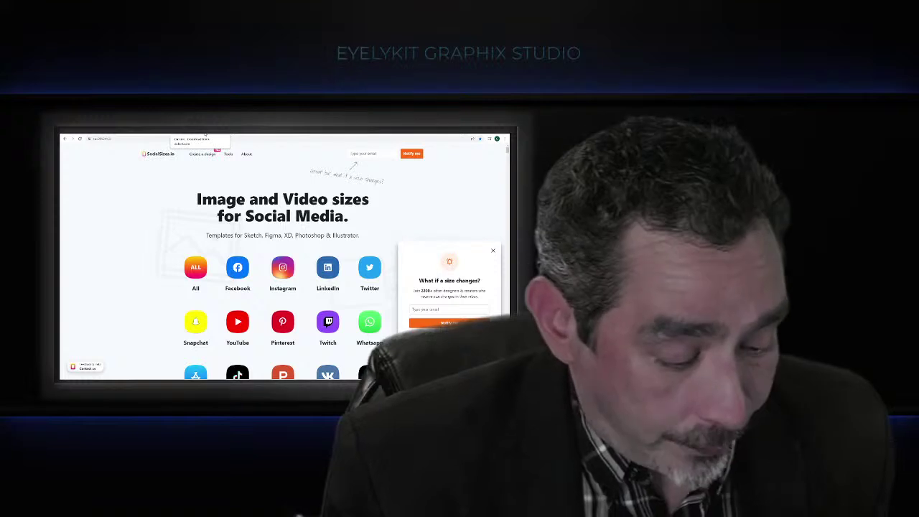
click(205, 135)
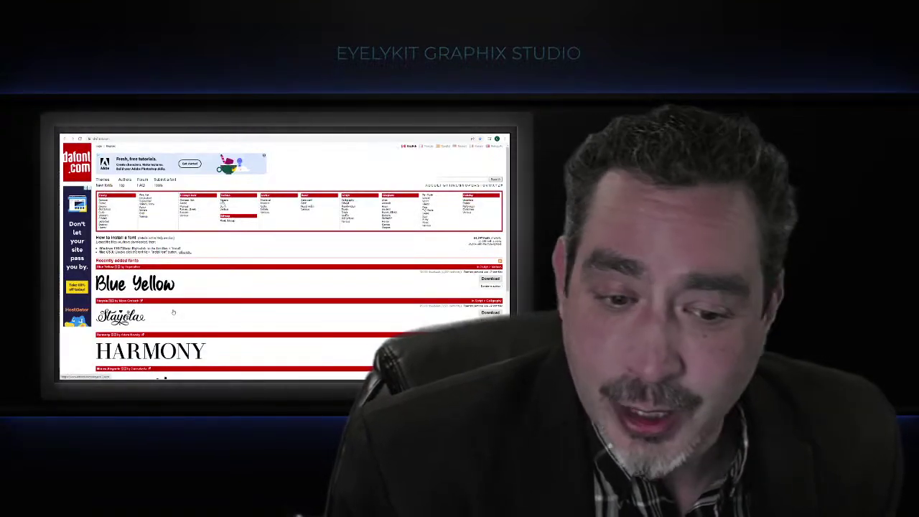
Step: Browse dafont.com's recently added fonts, then switch to the Motion Array tab
scroll(173, 312, down, 2)
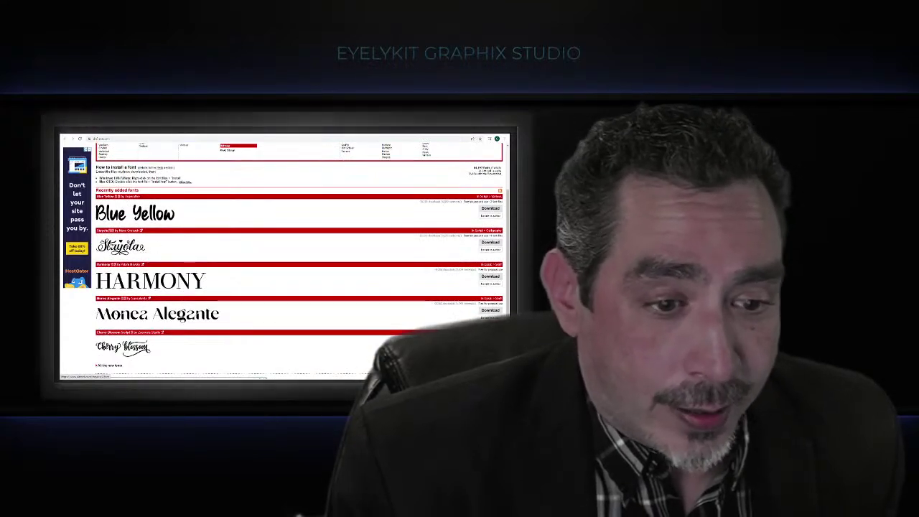
scroll(155, 287, down, 2)
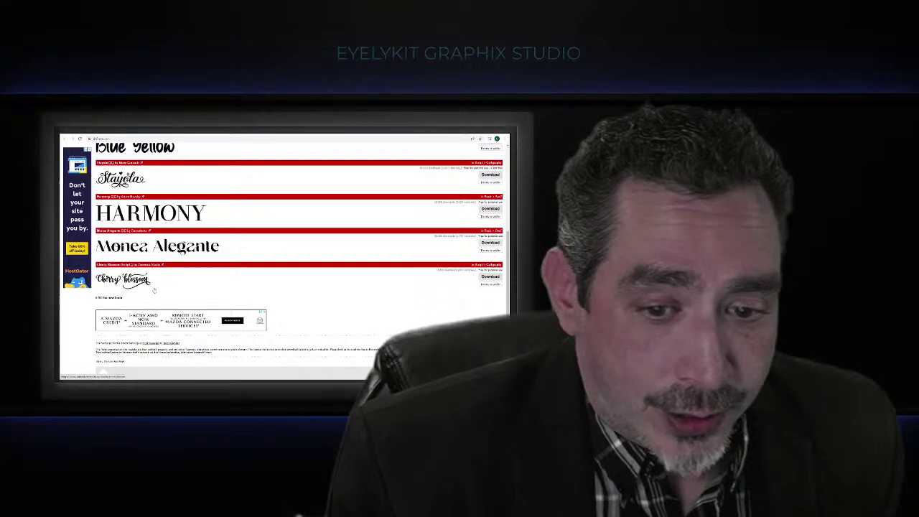
scroll(153, 290, up, 3)
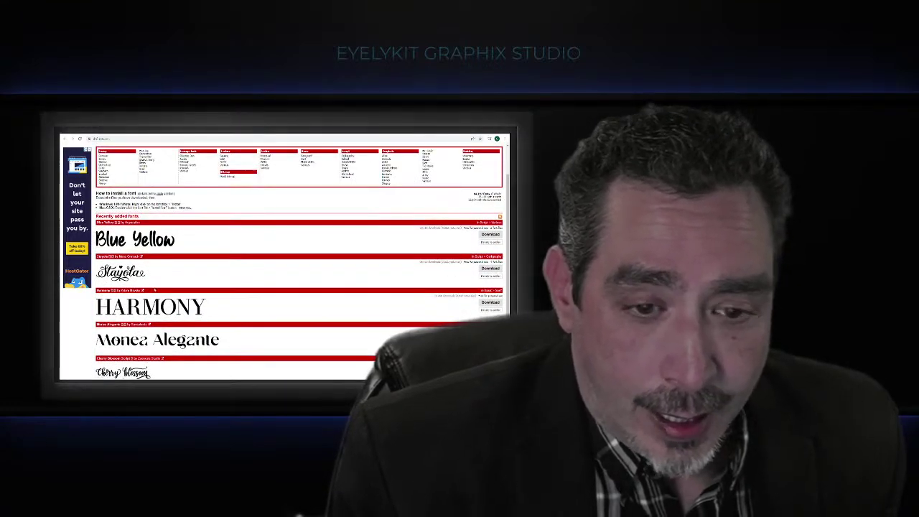
scroll(155, 289, up, 1)
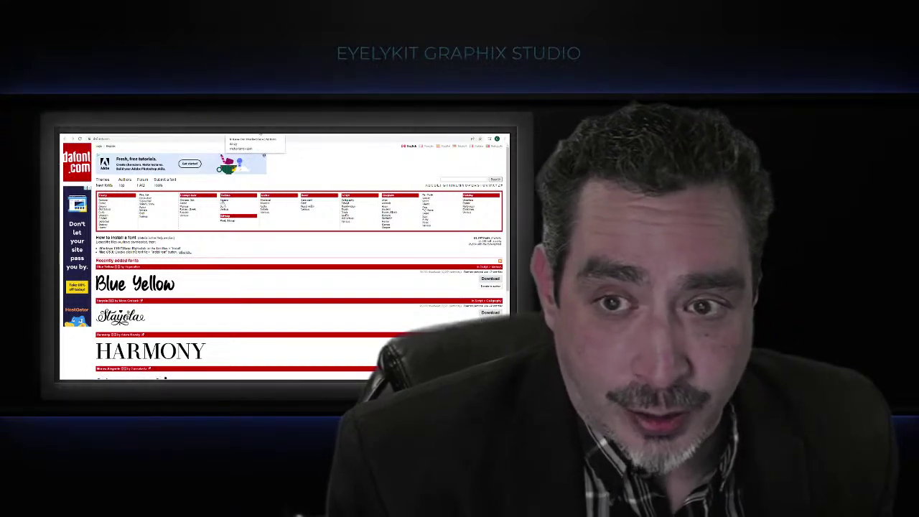
click(260, 134)
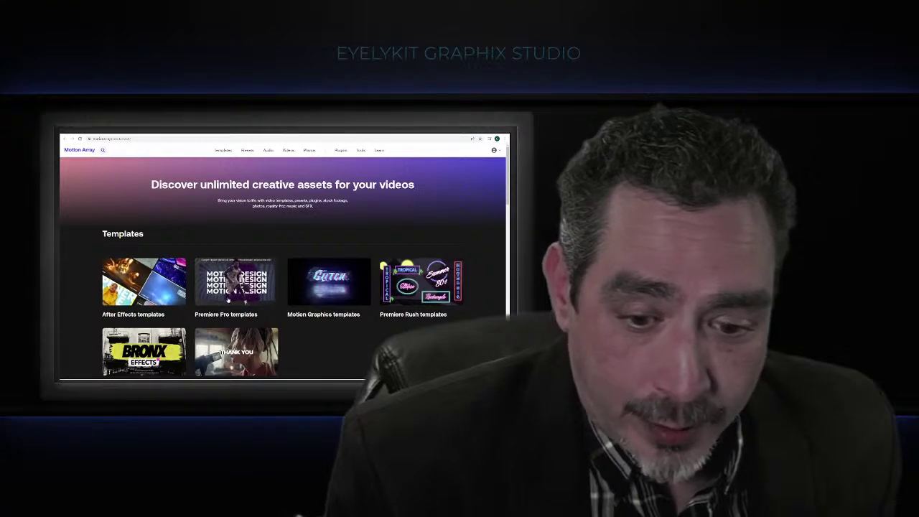
Step: Page through Motion Array's stock video, music, After Effects and Premiere Pro sections to the Final Cut Pro templates
scroll(228, 300, down, 10)
scroll(228, 300, up, 10)
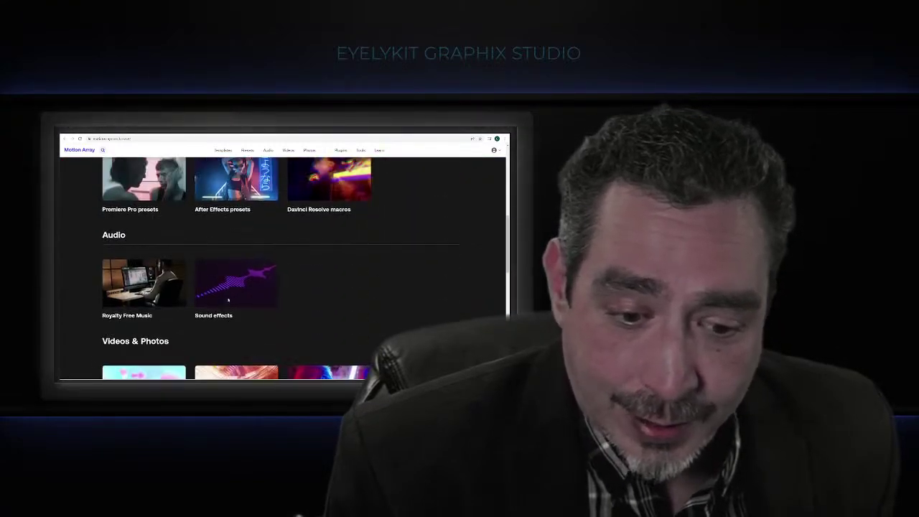
scroll(244, 252, up, 3)
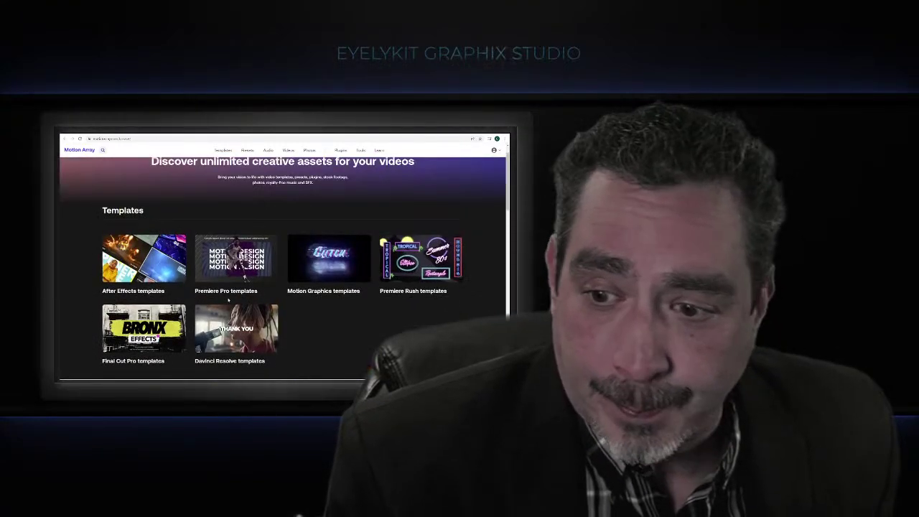
click(288, 151)
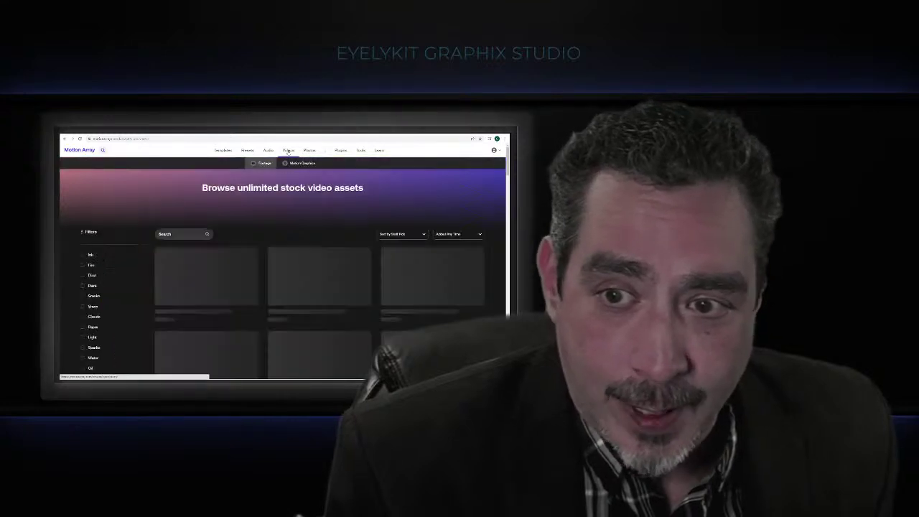
click(267, 151)
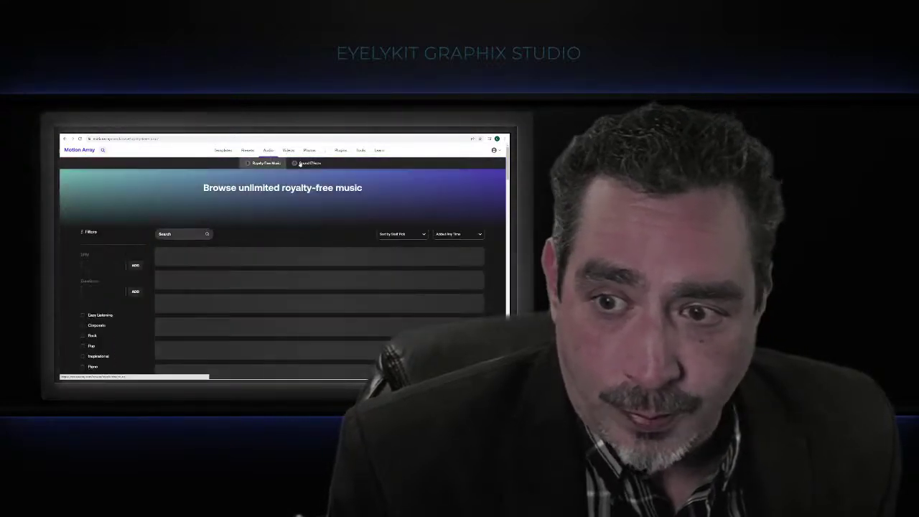
click(243, 152)
click(222, 150)
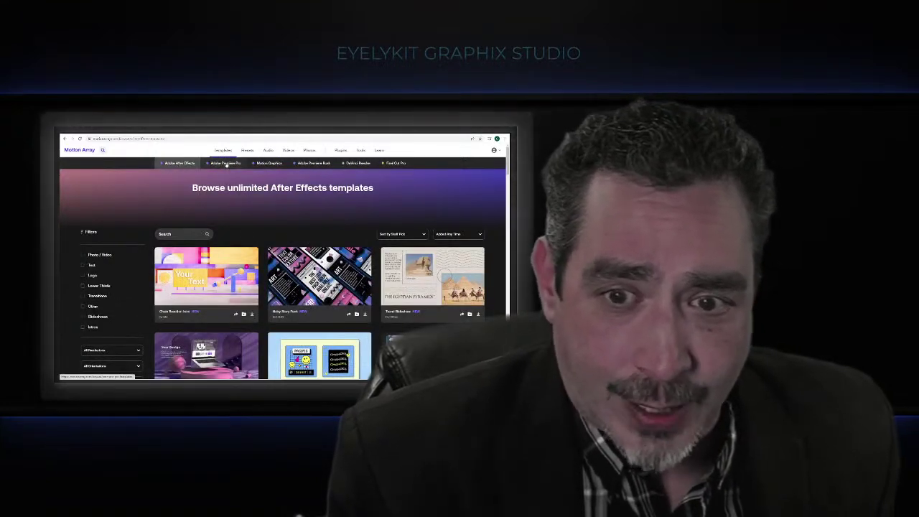
click(226, 164)
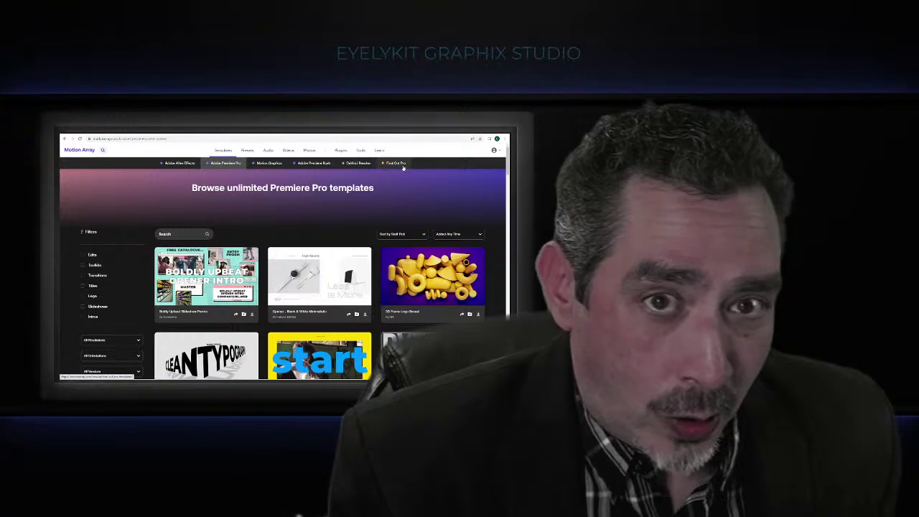
click(398, 164)
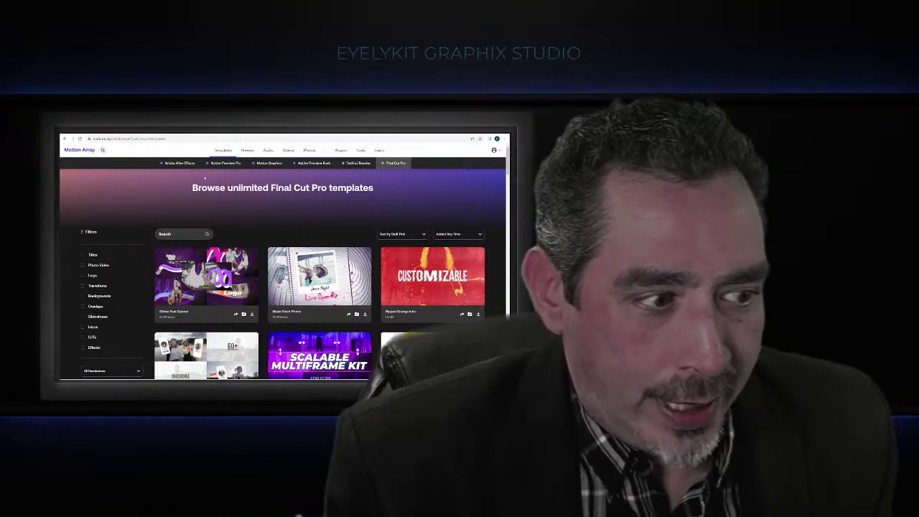
mouse_move(297, 152)
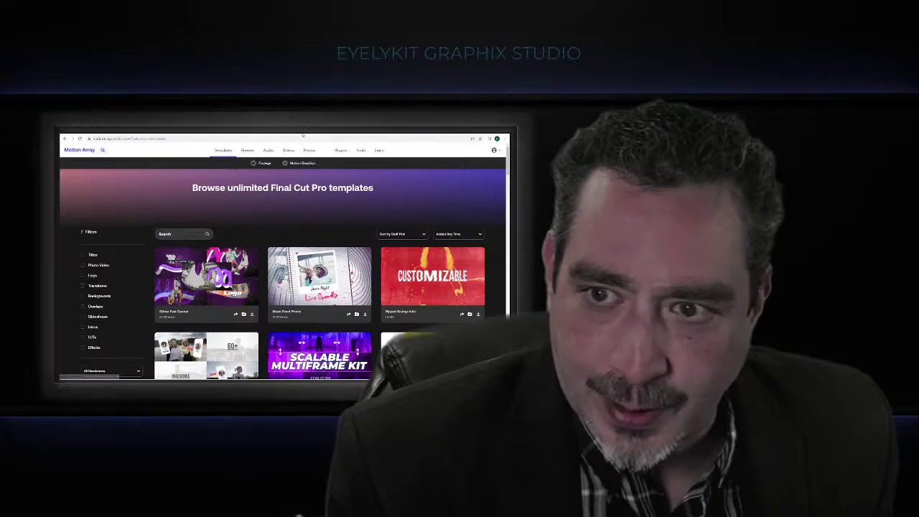
Step: Open the Canva Pro landing page and look over its free versus Pro pricing cards
click(304, 135)
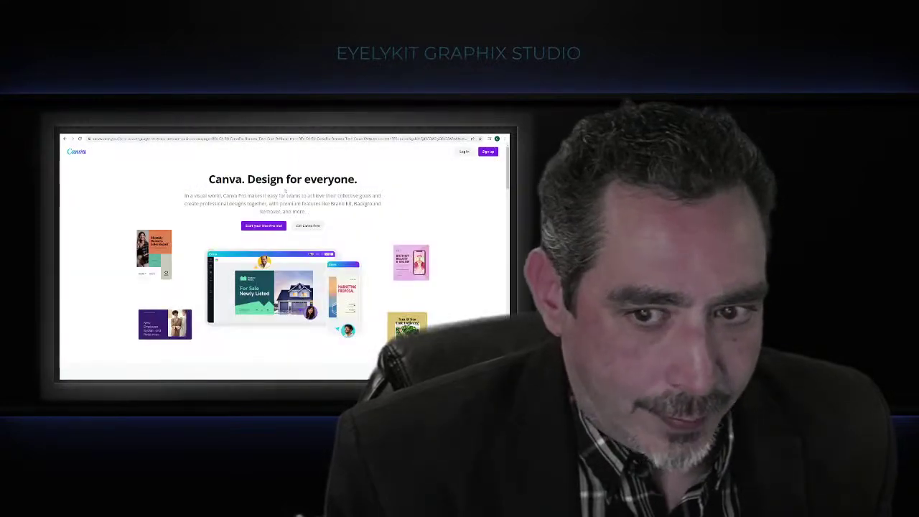
scroll(280, 262, down, 1)
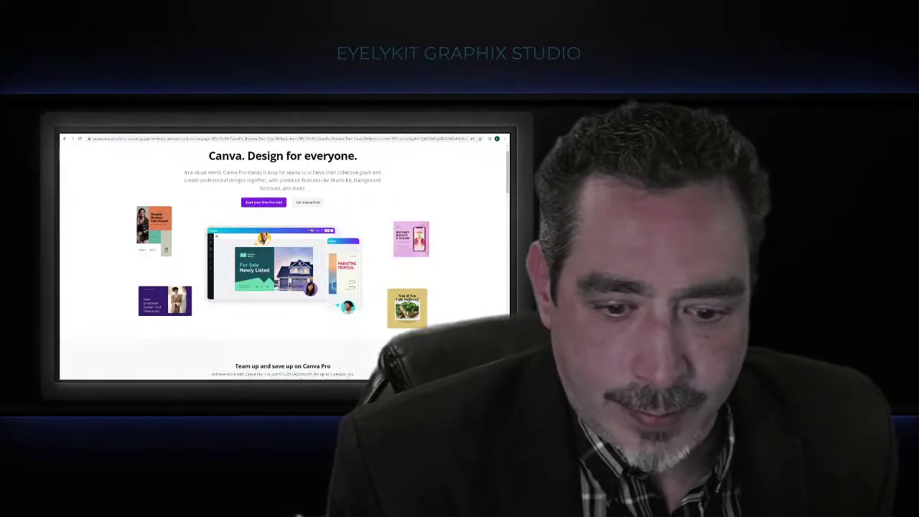
scroll(278, 280, up, 1)
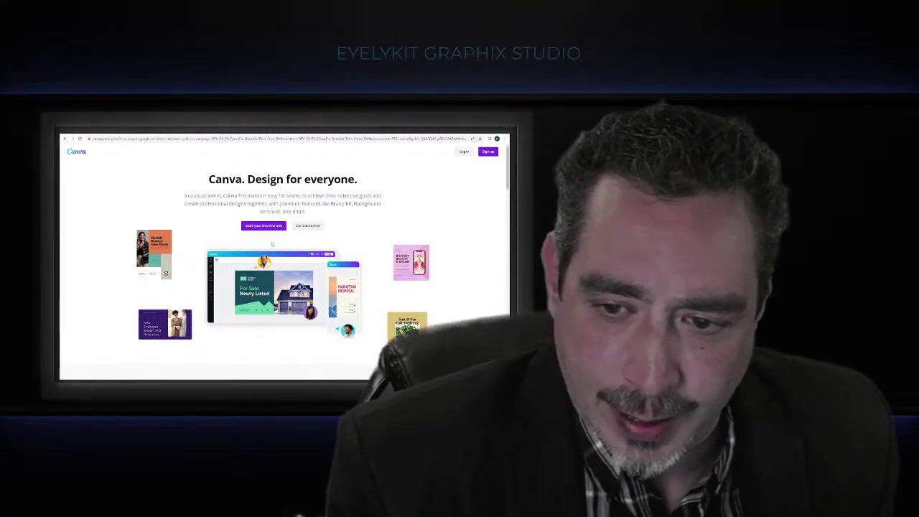
scroll(280, 251, down, 1)
scroll(269, 257, down, 3)
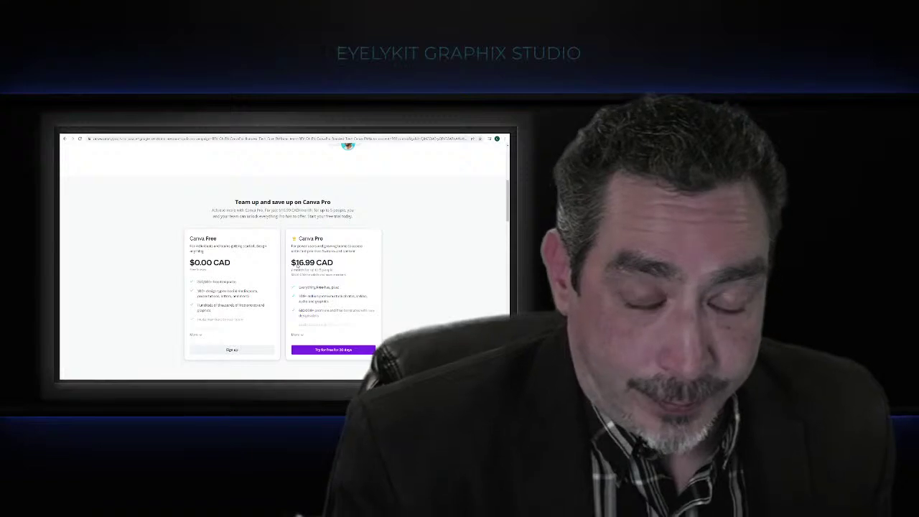
scroll(302, 269, up, 5)
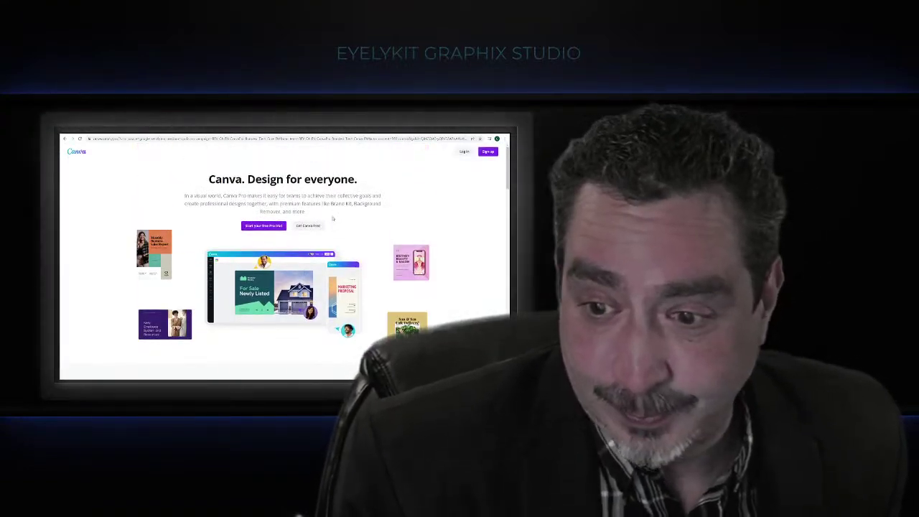
scroll(291, 269, down, 2)
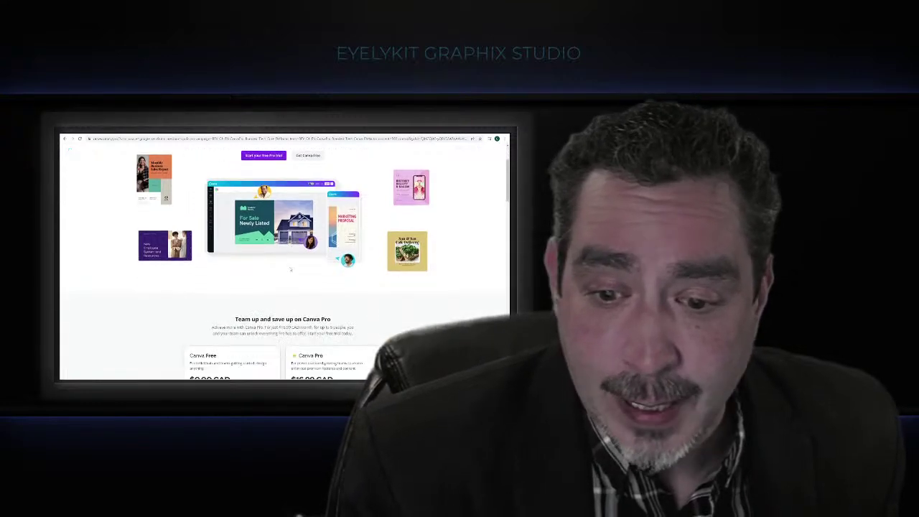
scroll(291, 269, up, 2)
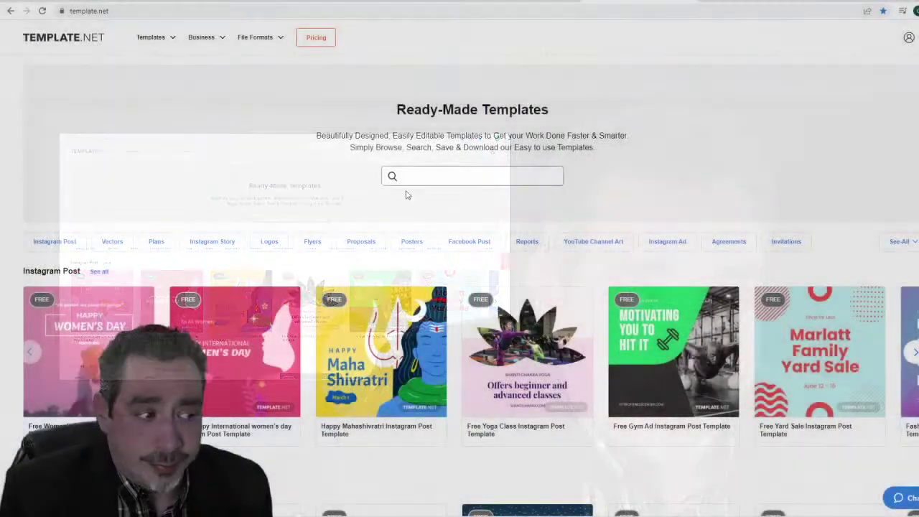
Step: Sign in to Template.net with a Google account and choose the Photoshop file format
scroll(404, 195, down, 2)
scroll(406, 201, down, 3)
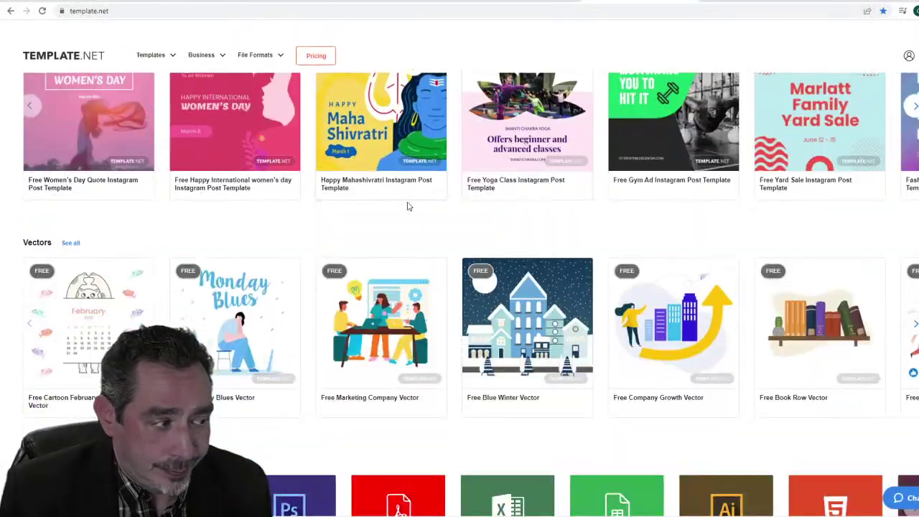
scroll(406, 188, down, 2)
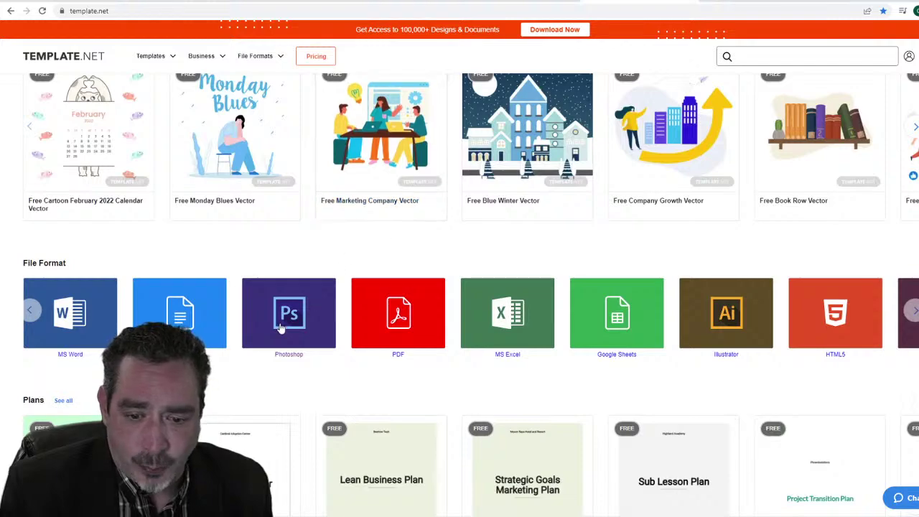
scroll(287, 311, up, 9)
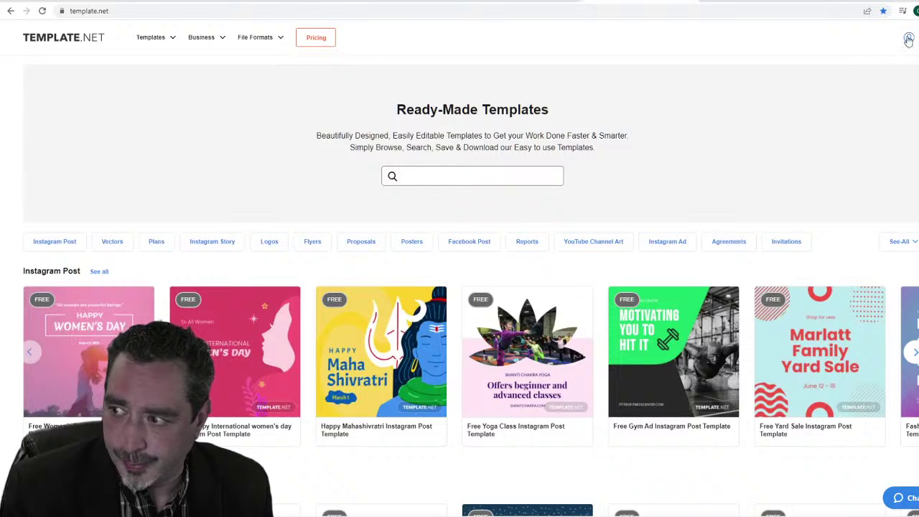
click(908, 41)
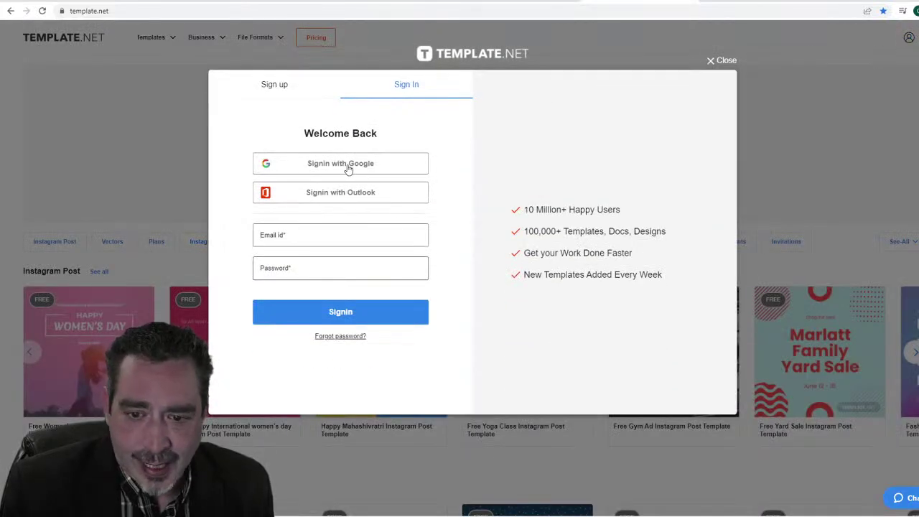
click(348, 165)
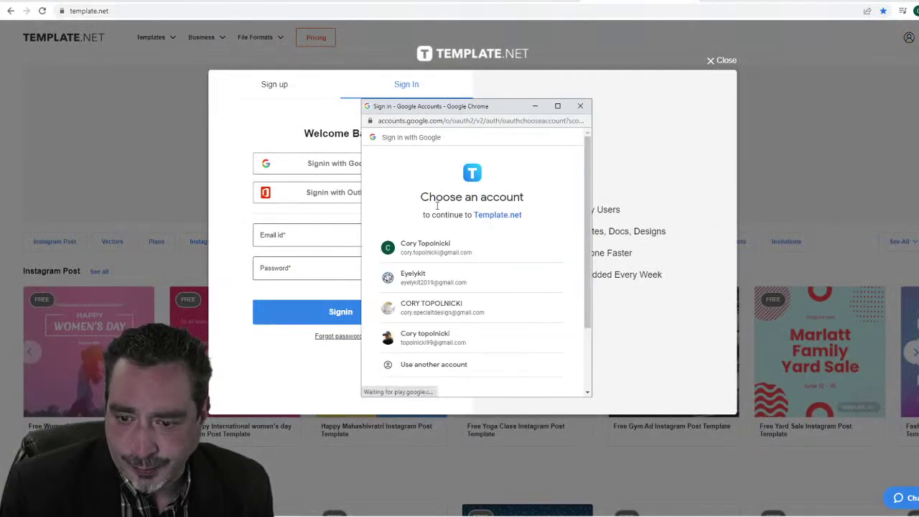
click(425, 247)
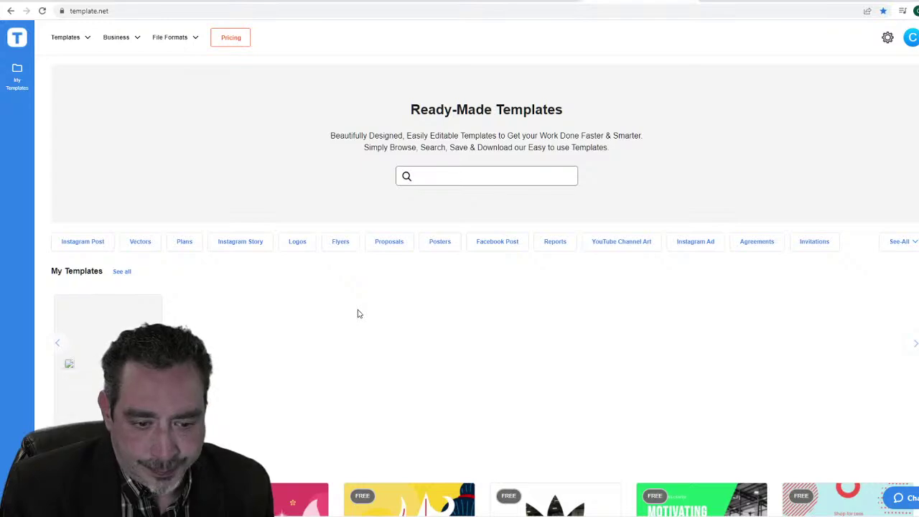
scroll(359, 314, down, 10)
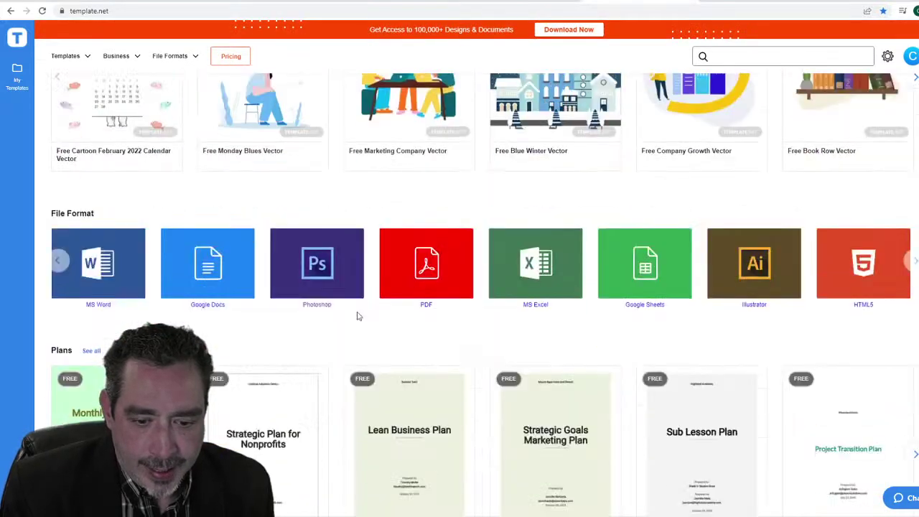
click(316, 265)
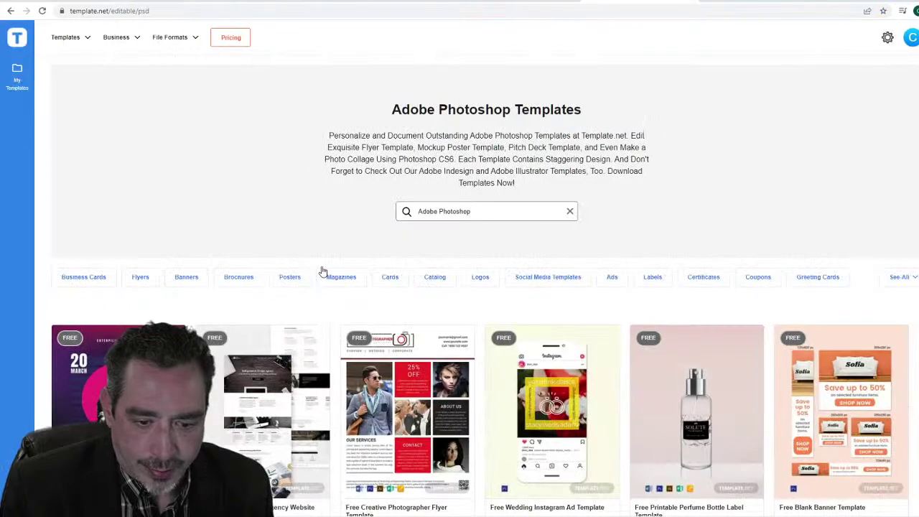
Step: Dismiss the Photoshop templates promotion popup and look over the Photoshop Templates page
scroll(361, 294, down, 1)
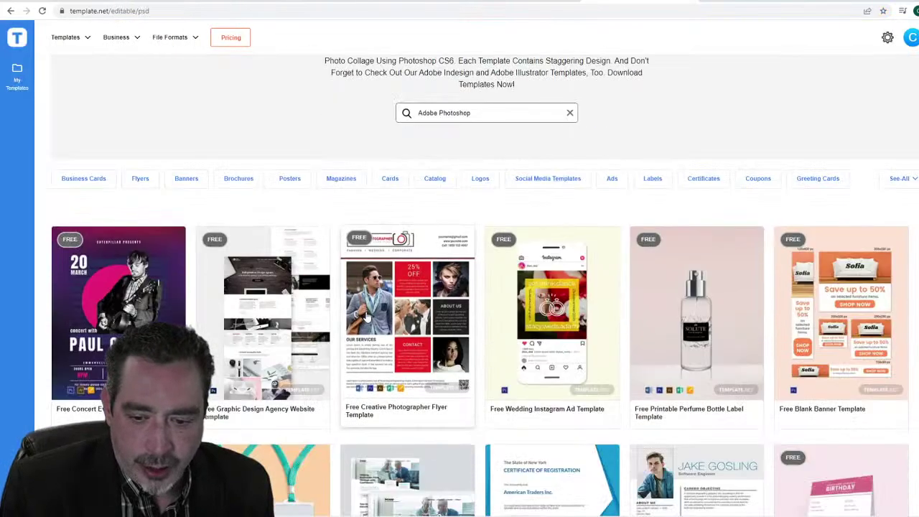
scroll(366, 316, down, 1)
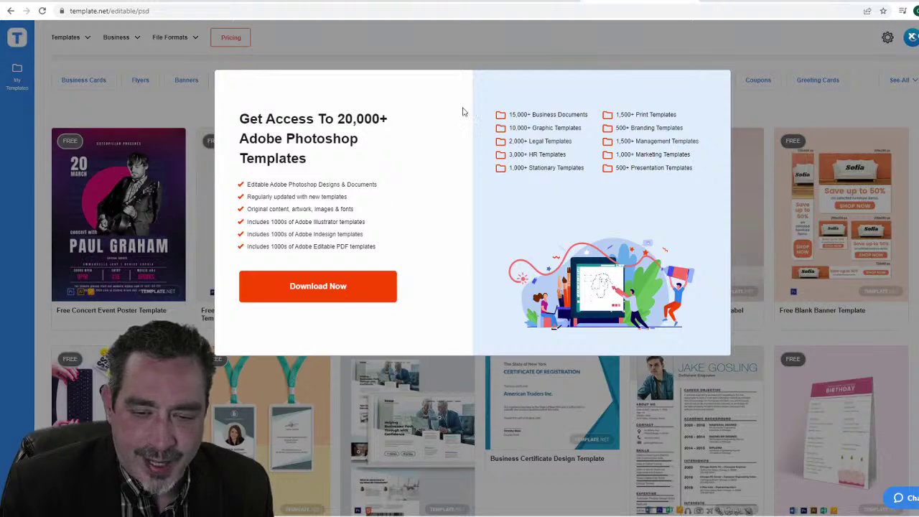
click(190, 109)
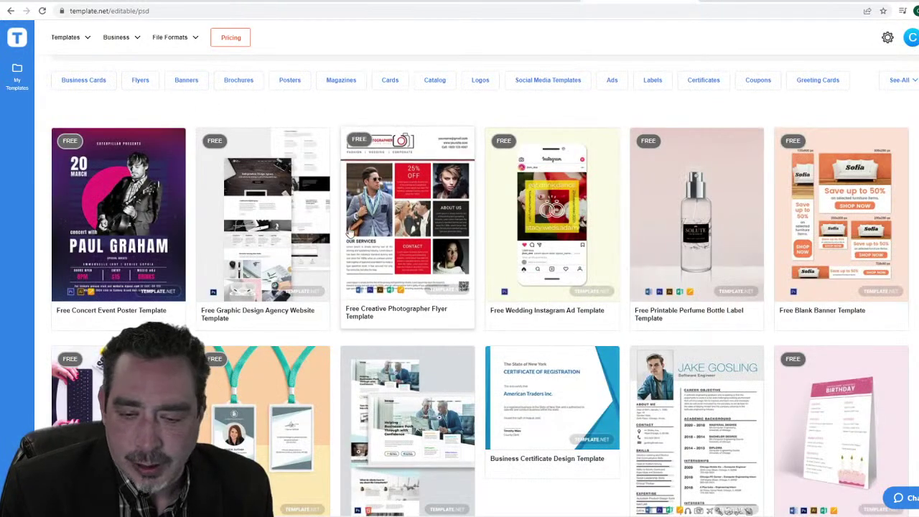
scroll(395, 291, up, 1)
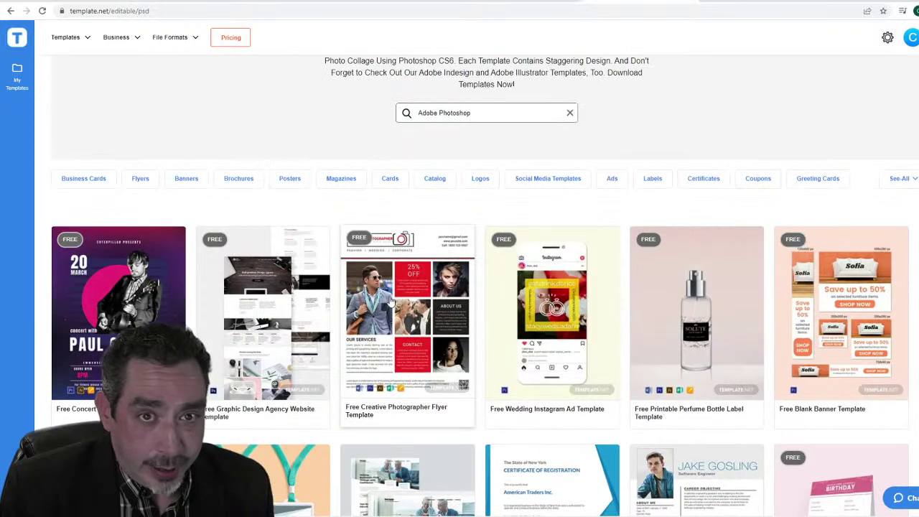
scroll(391, 302, up, 1)
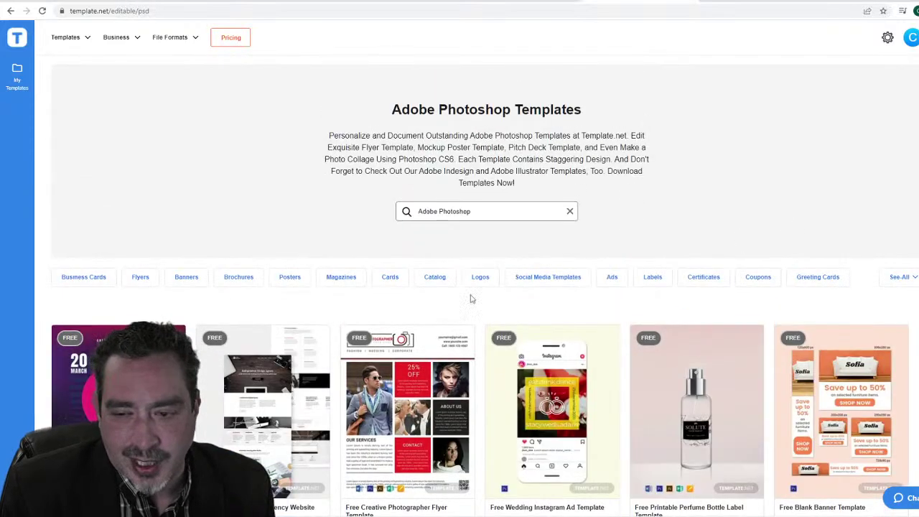
scroll(391, 345, down, 1)
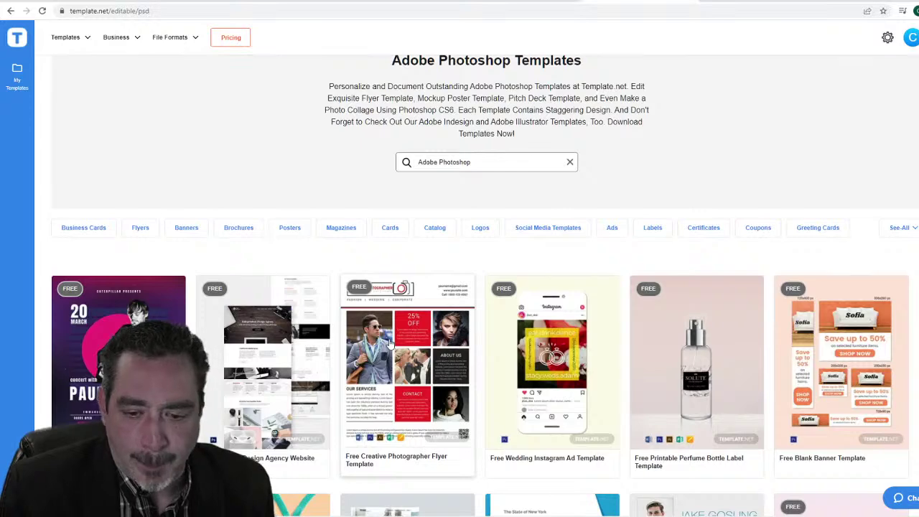
scroll(391, 344, down, 1)
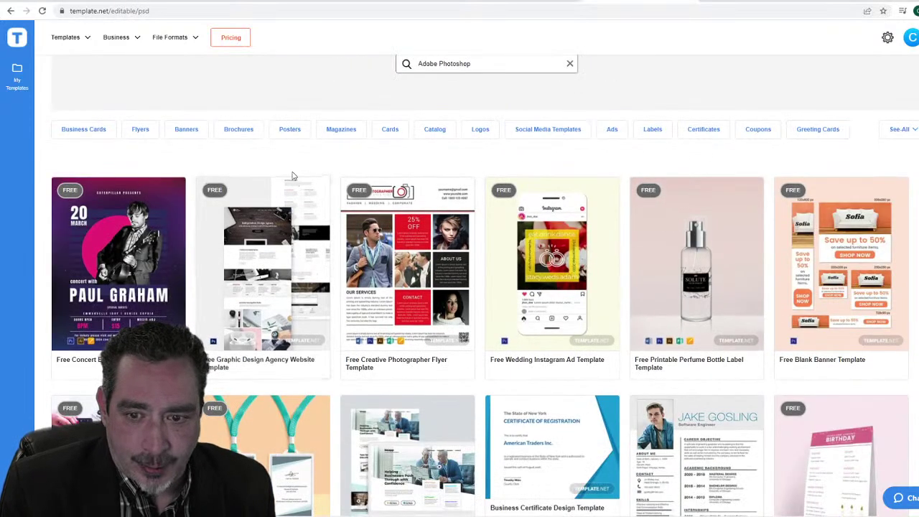
scroll(429, 216, up, 1)
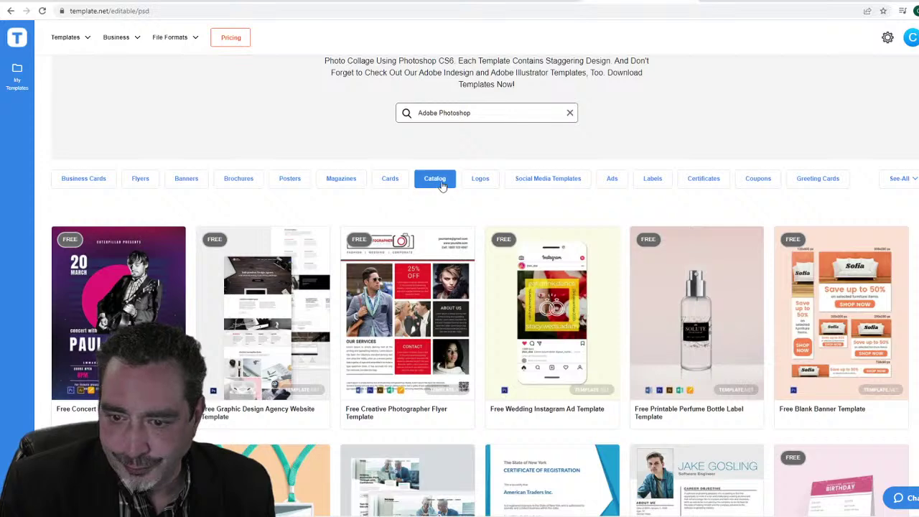
Step: Glance at the Photoshop poster templates, then expand the full category list with See All
click(289, 178)
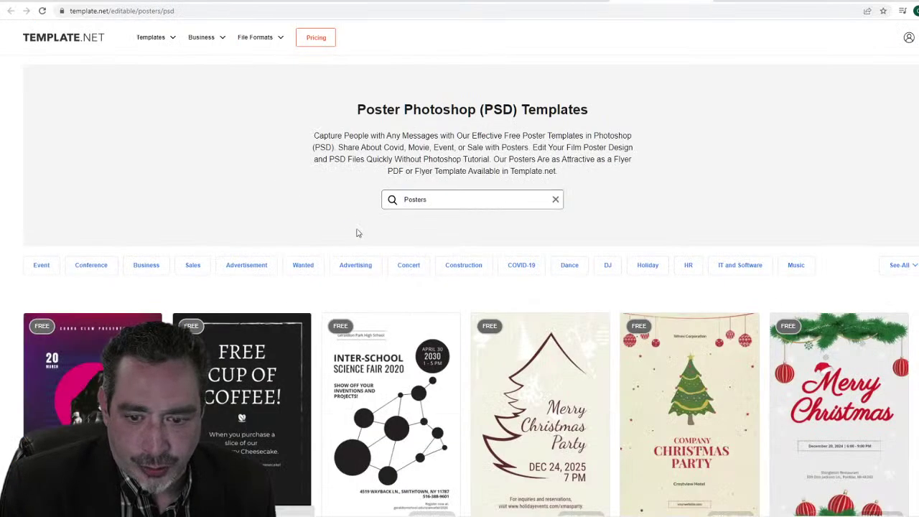
mouse_move(72, 47)
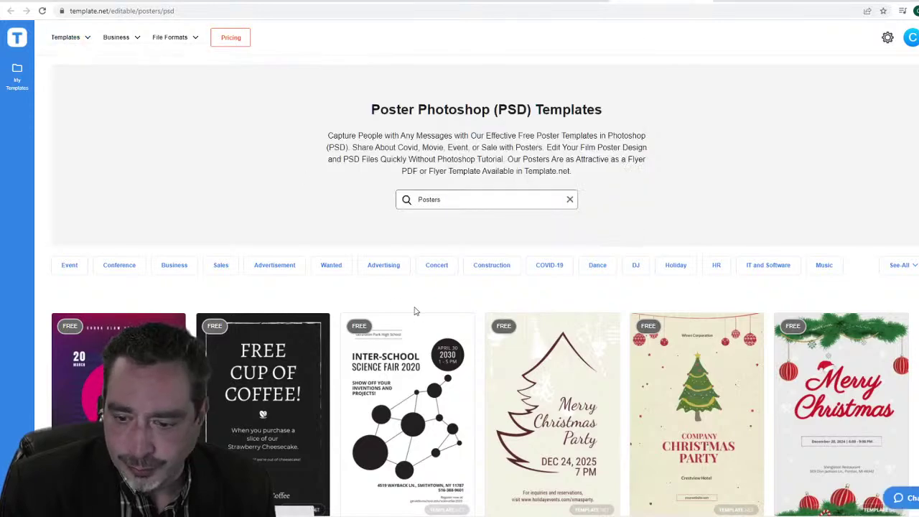
scroll(414, 309, down, 2)
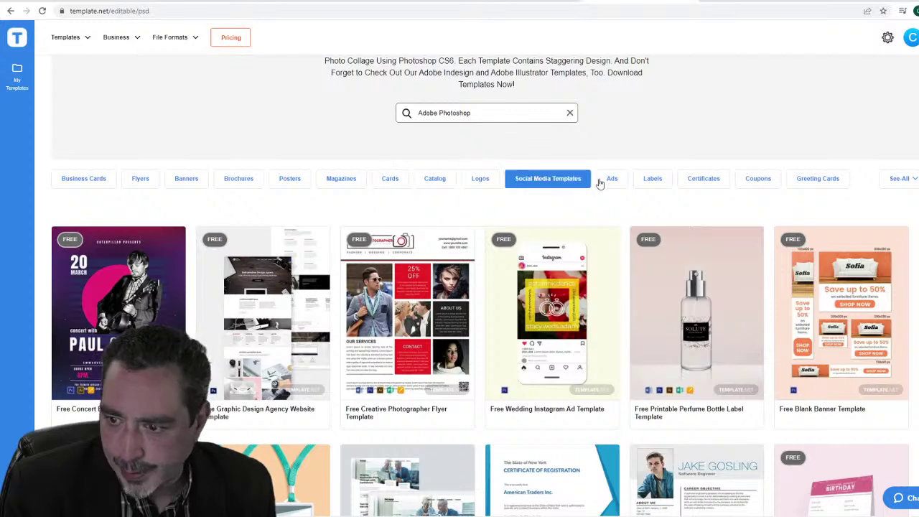
click(905, 181)
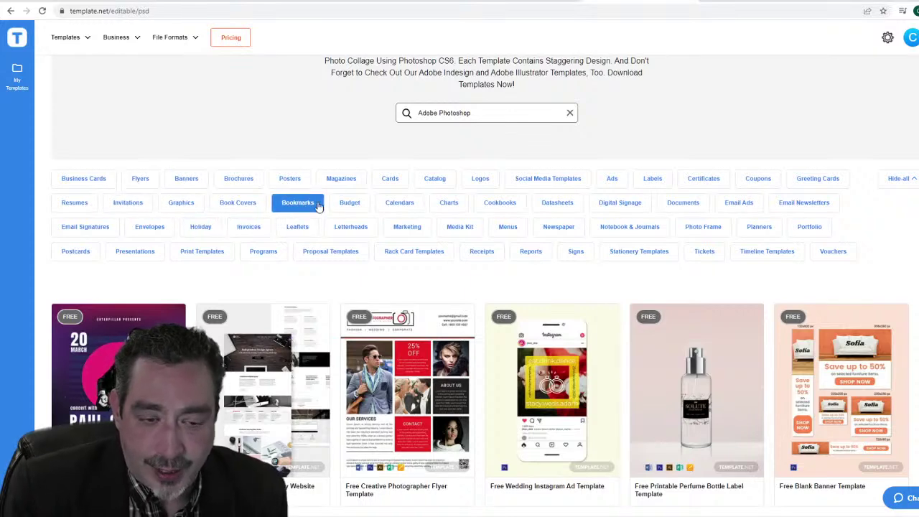
click(129, 205)
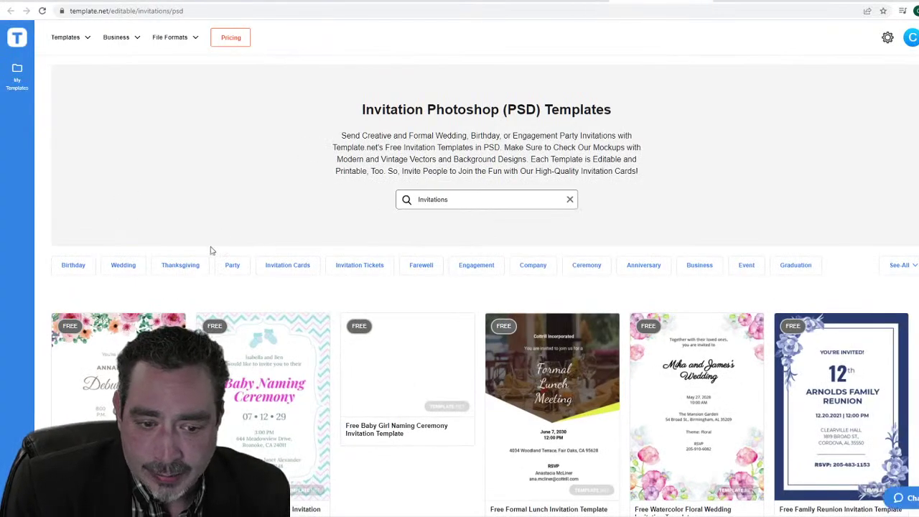
click(122, 267)
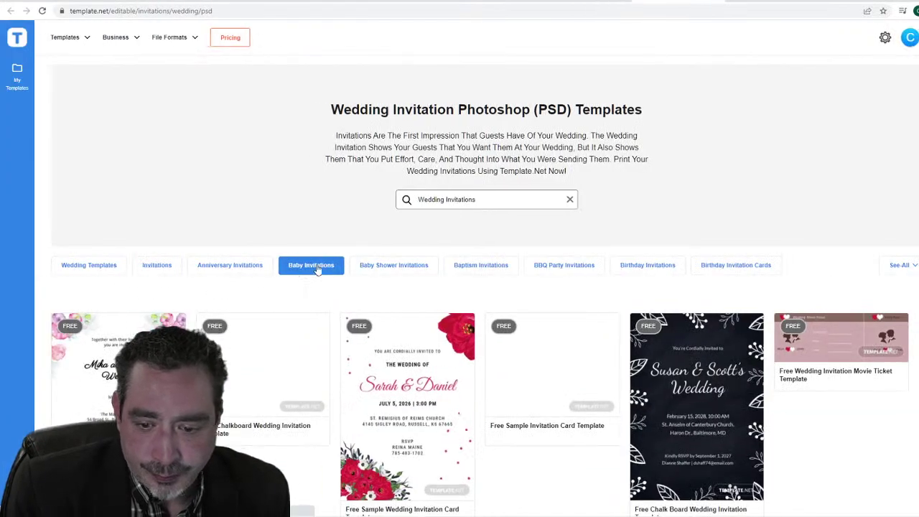
scroll(319, 267, down, 3)
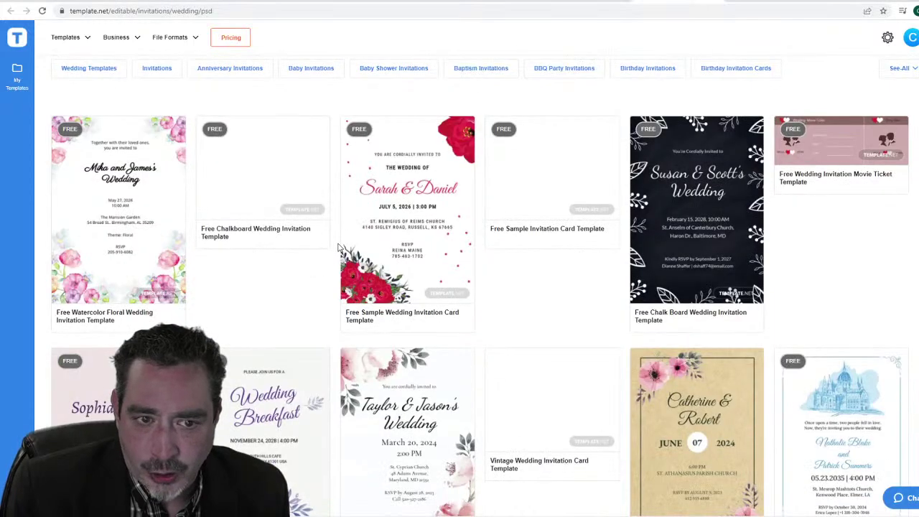
scroll(341, 246, down, 4)
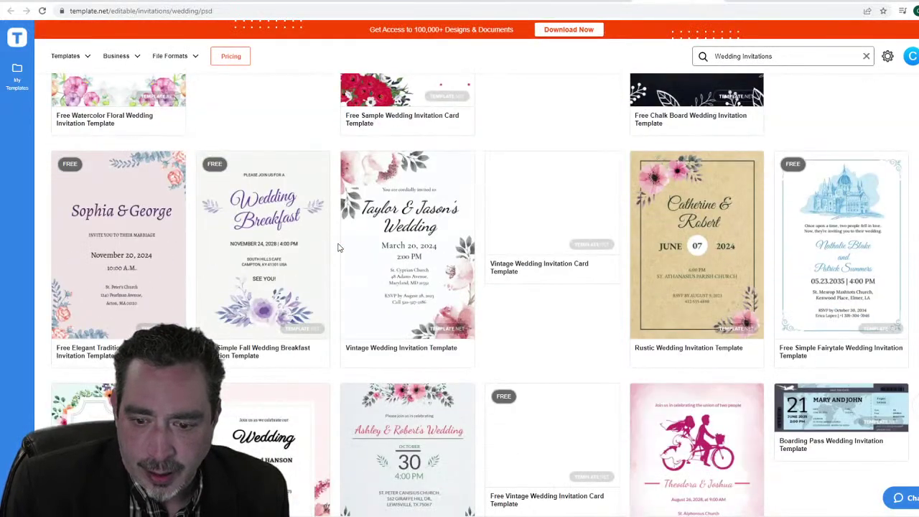
scroll(340, 247, down, 2)
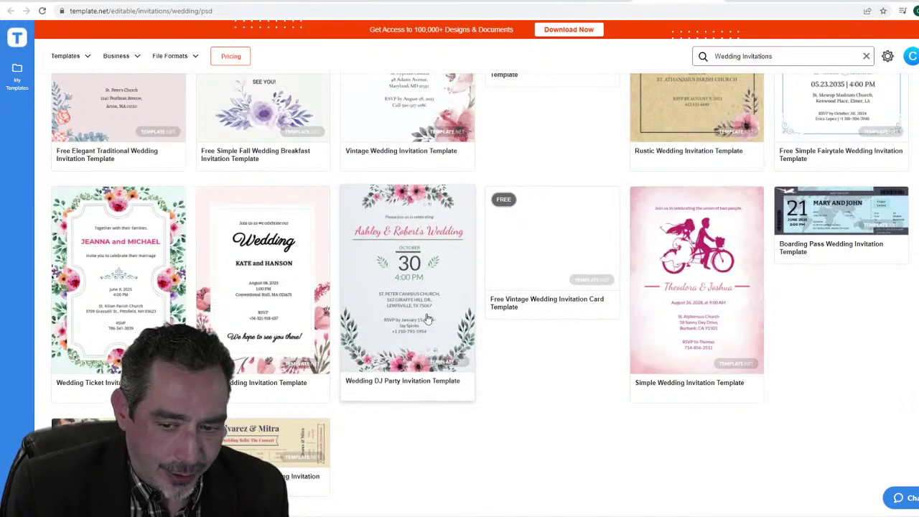
scroll(421, 324, down, 2)
scroll(430, 340, up, 1)
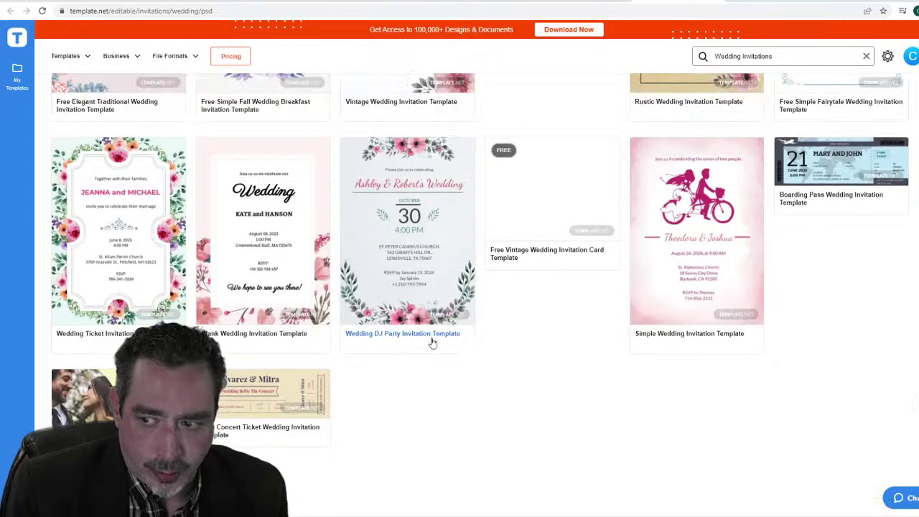
click(414, 228)
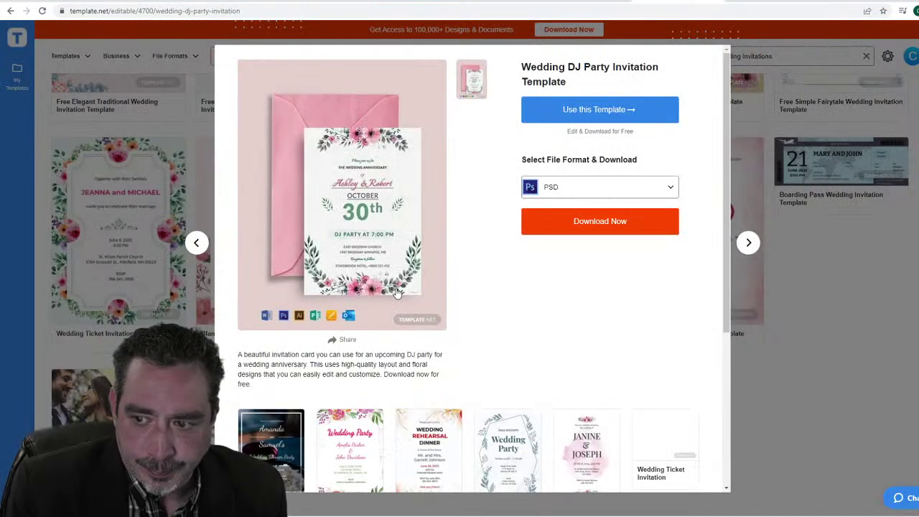
click(591, 222)
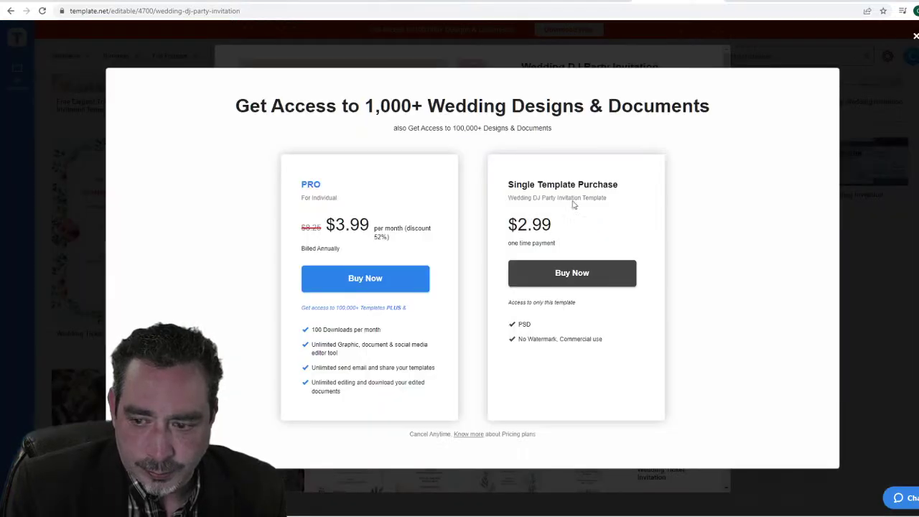
click(890, 167)
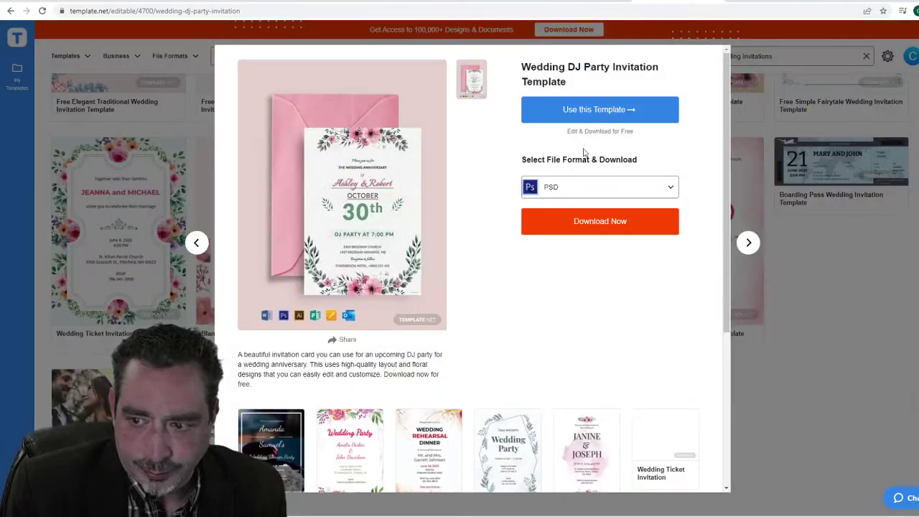
click(600, 228)
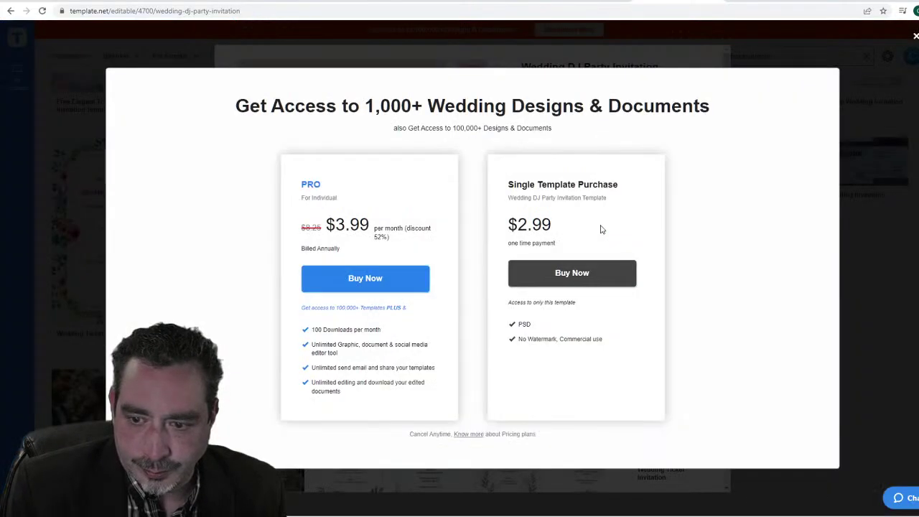
key(Escape)
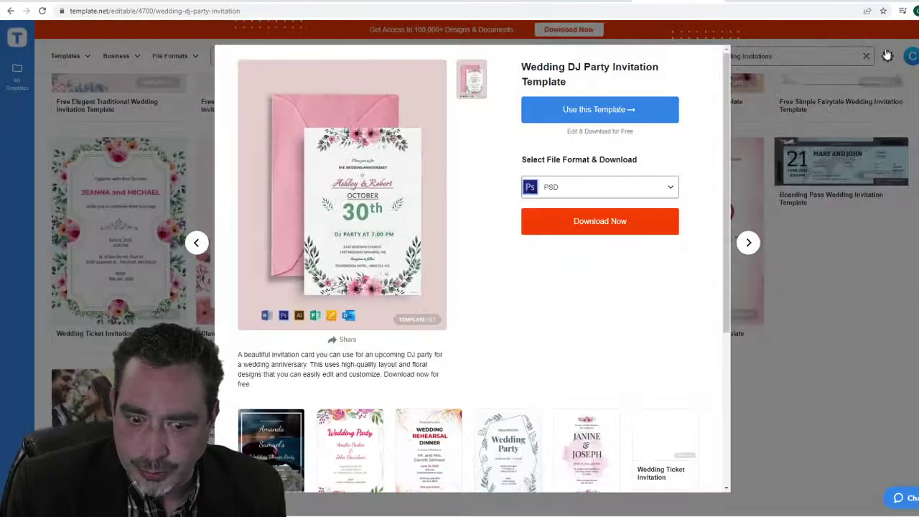
scroll(332, 316, down, 3)
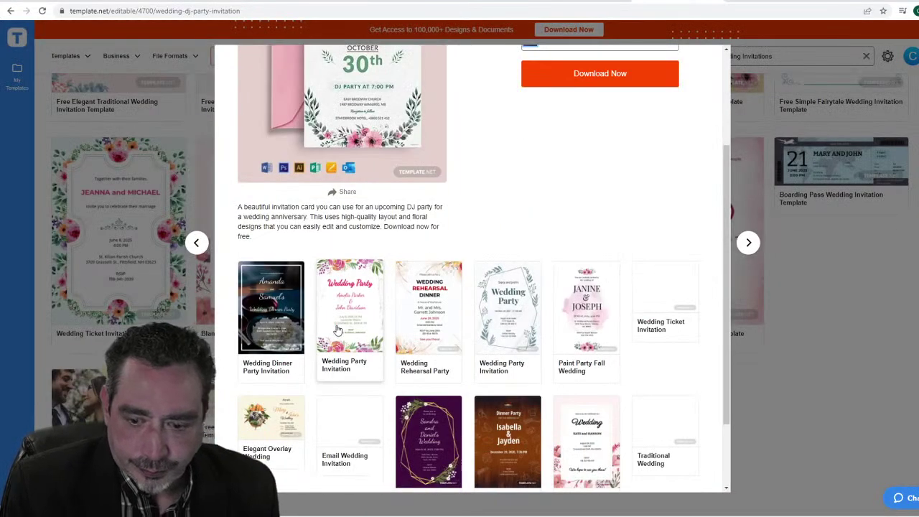
scroll(338, 329, up, 3)
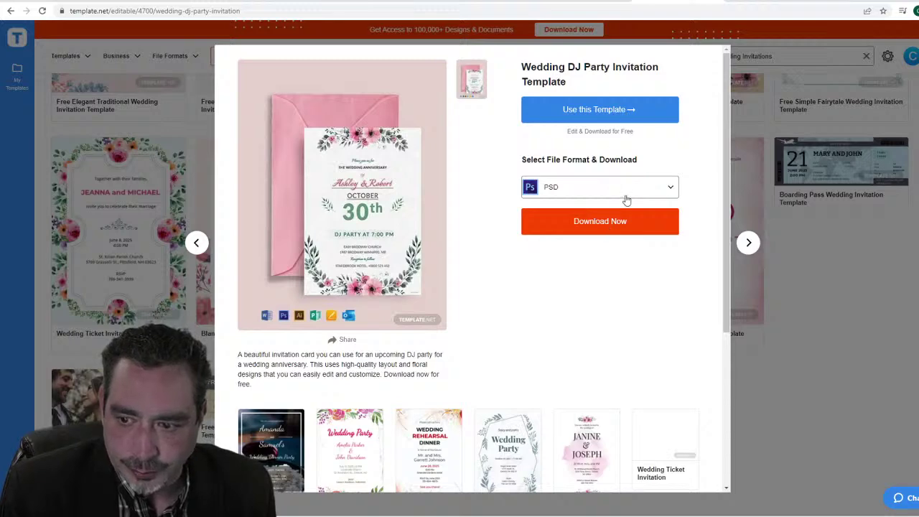
click(665, 188)
click(665, 188)
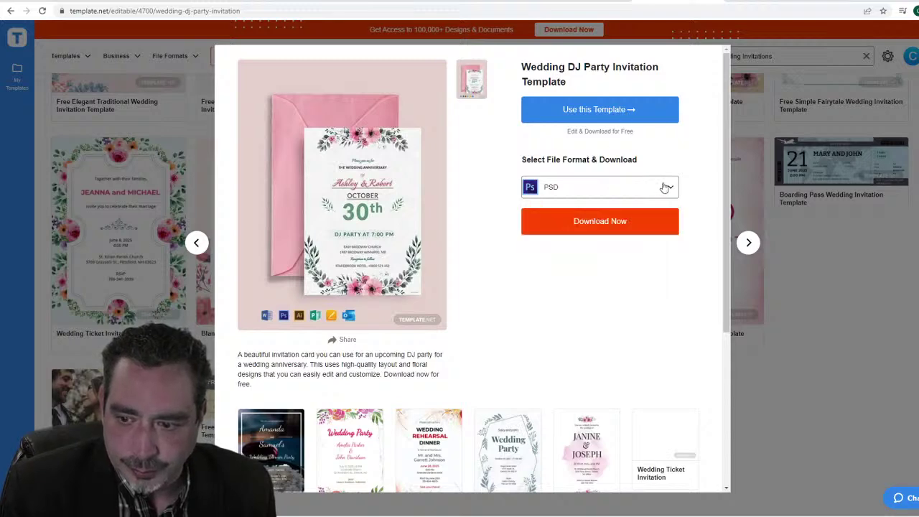
click(582, 223)
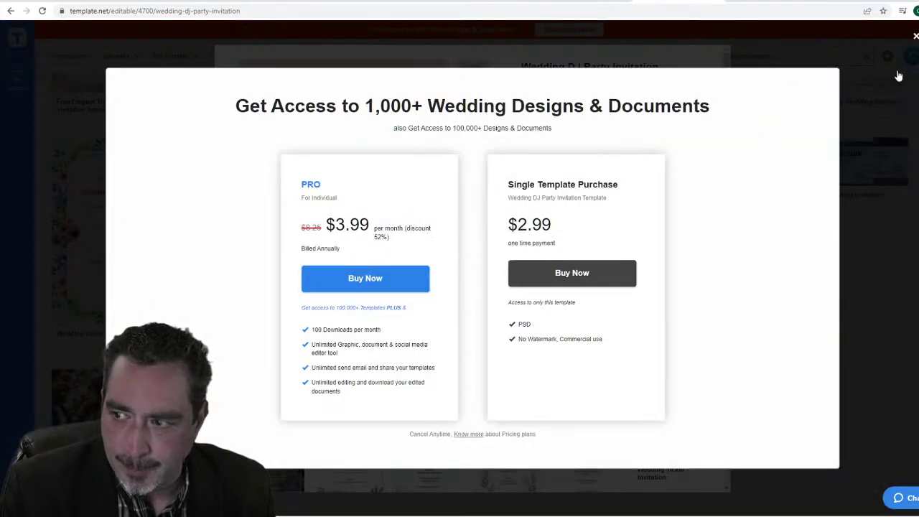
key(Escape)
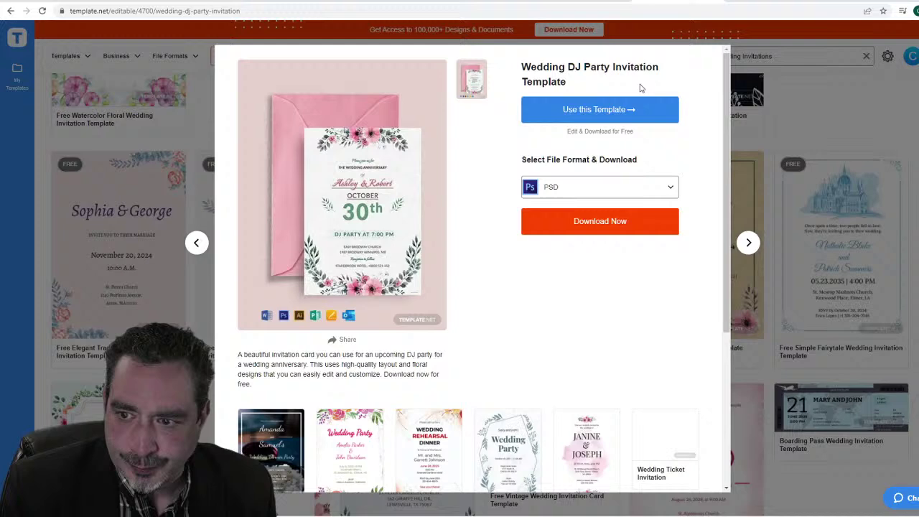
click(197, 244)
click(197, 244)
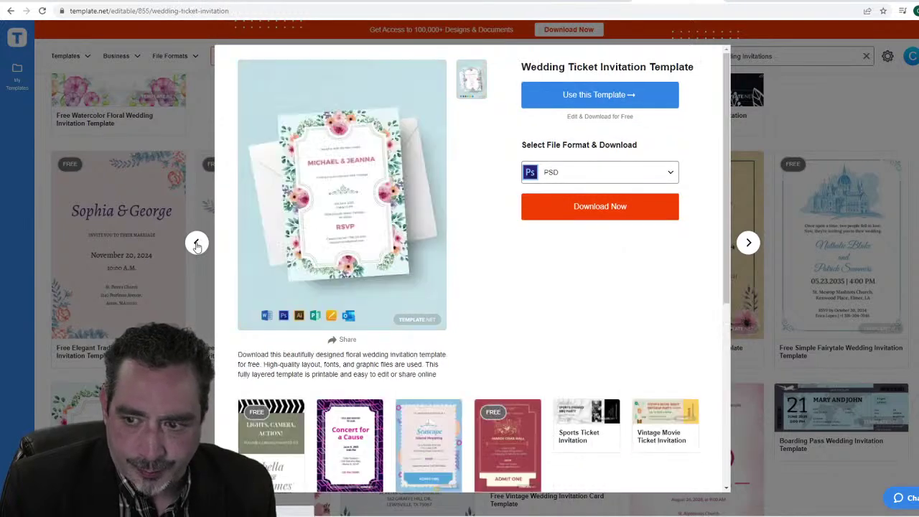
click(197, 244)
click(748, 243)
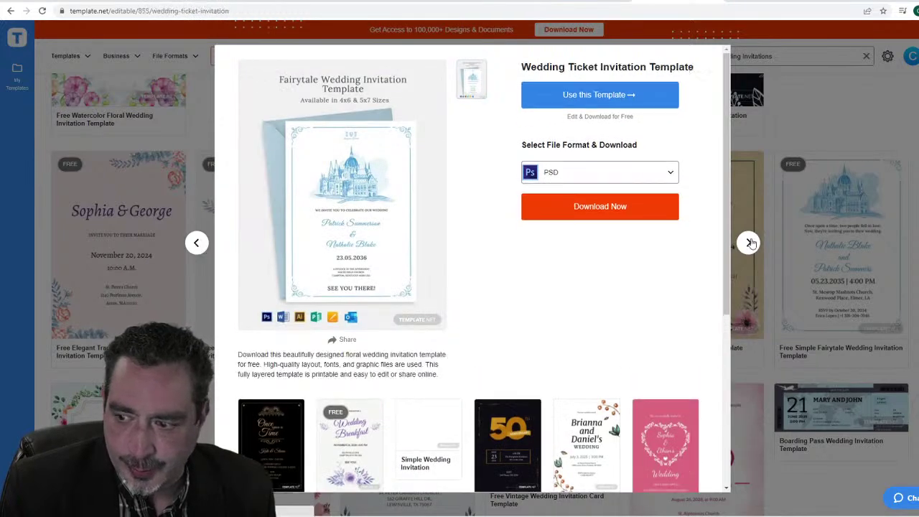
click(582, 210)
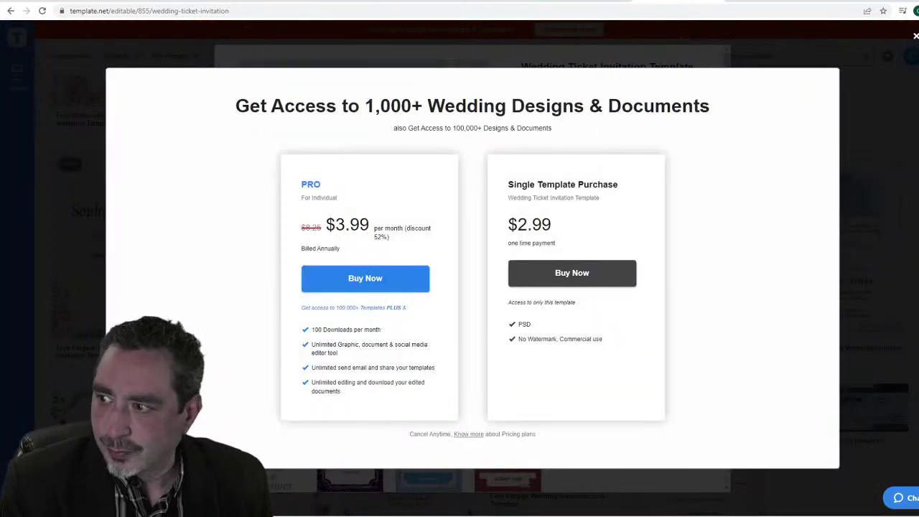
click(915, 36)
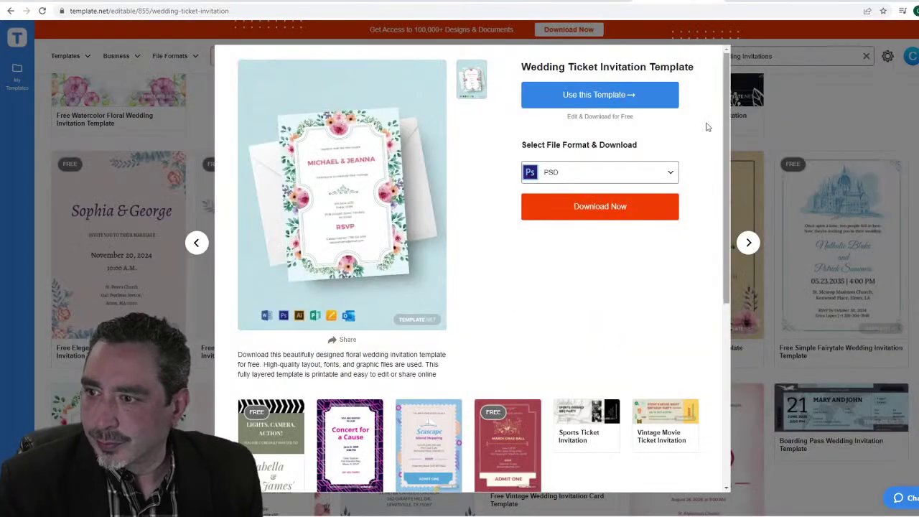
click(131, 223)
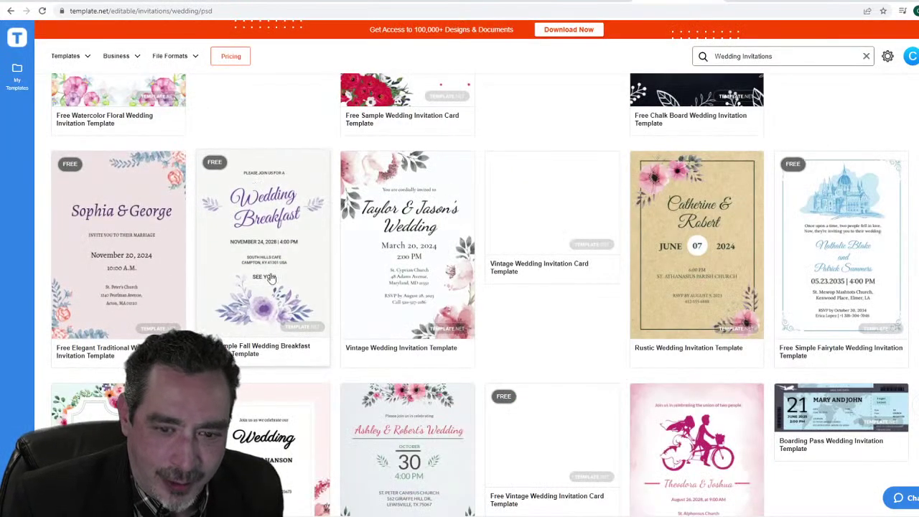
Step: Scroll the wedding template results and go to page 2
scroll(219, 300, up, 1)
scroll(219, 300, up, 4)
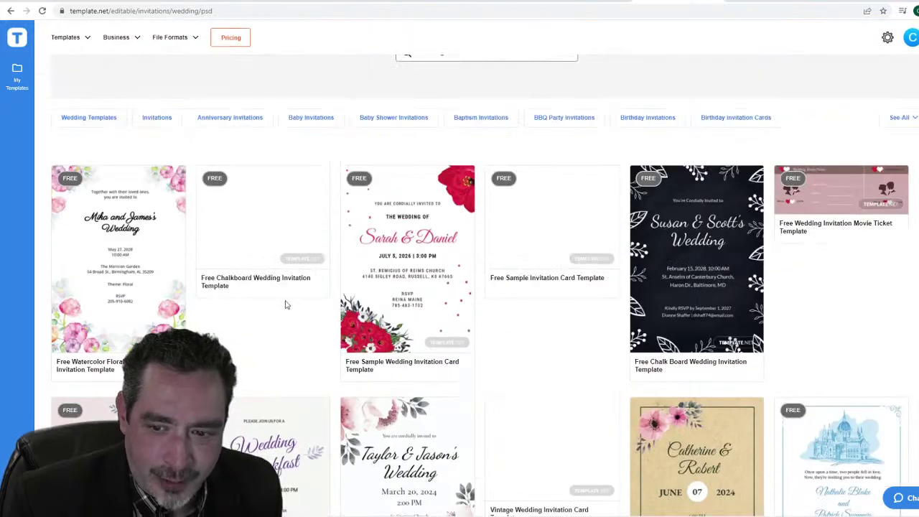
scroll(308, 305, down, 1)
scroll(309, 305, down, 8)
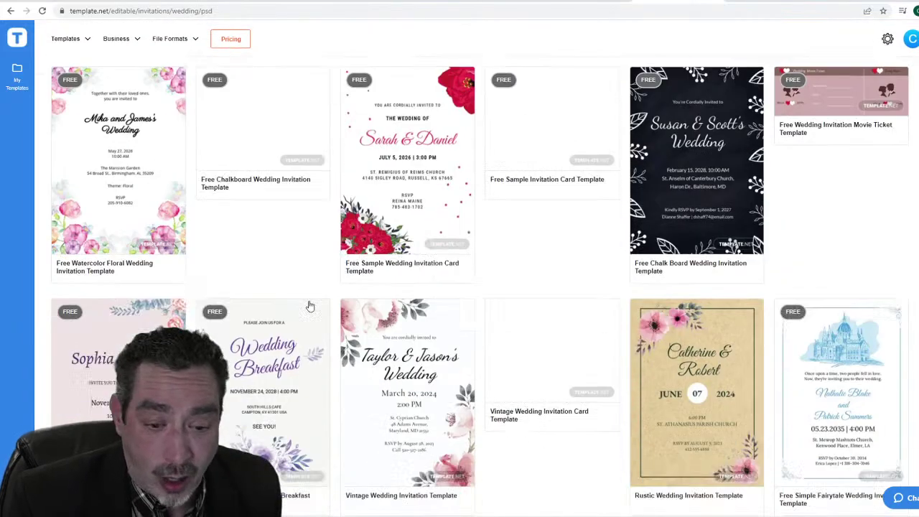
scroll(308, 305, down, 1)
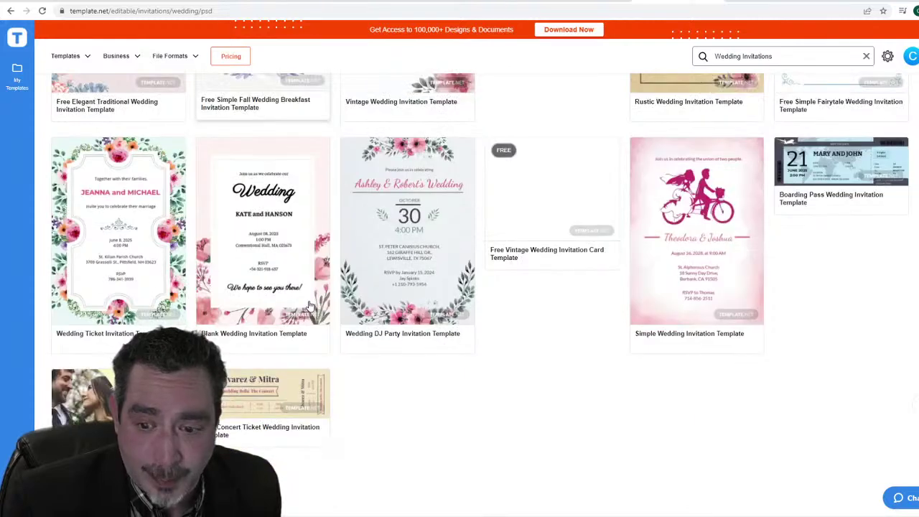
scroll(525, 339, down, 2)
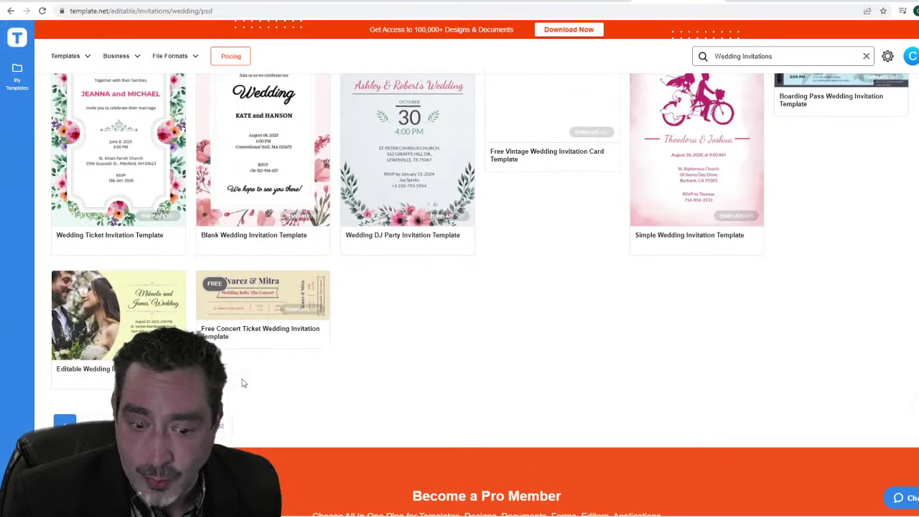
click(87, 425)
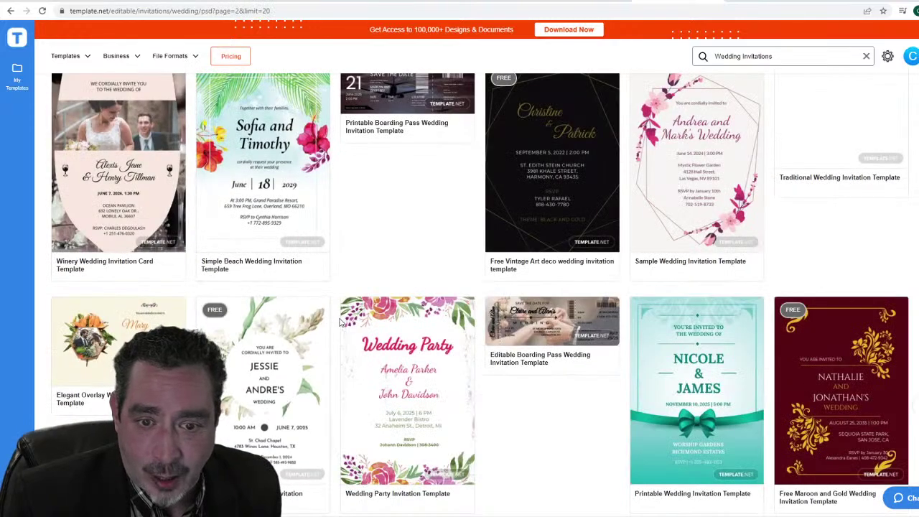
Step: Move to page 3 and open the Free Summer Floral Wedding Invitation Template preview
scroll(308, 300, down, 2)
scroll(340, 322, down, 5)
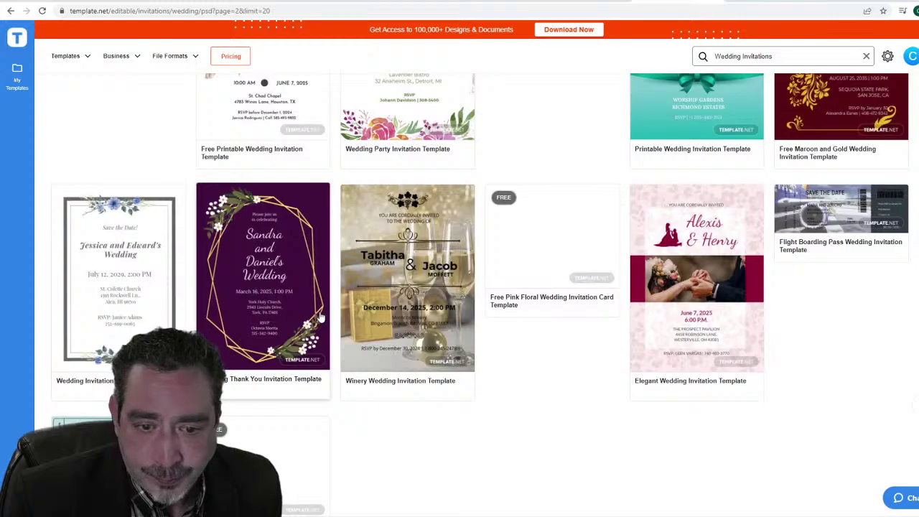
scroll(319, 316, down, 3)
click(252, 441)
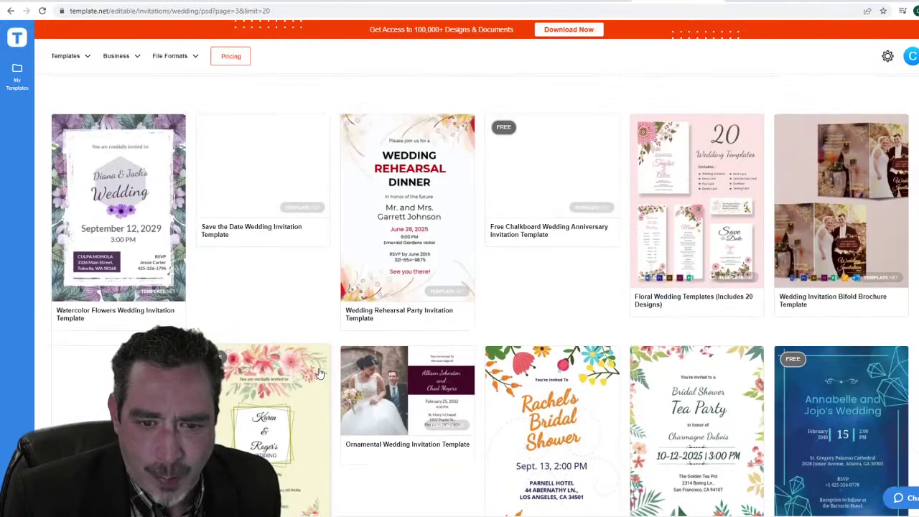
scroll(320, 373, down, 1)
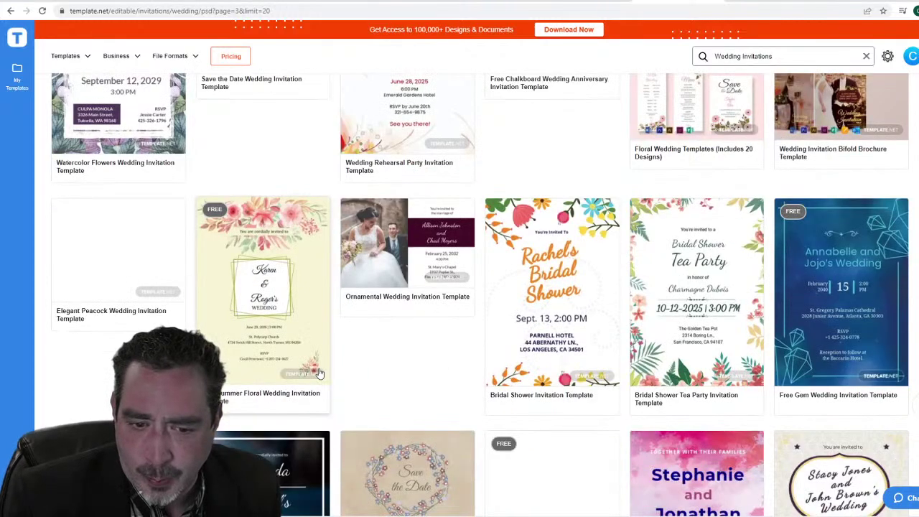
click(302, 264)
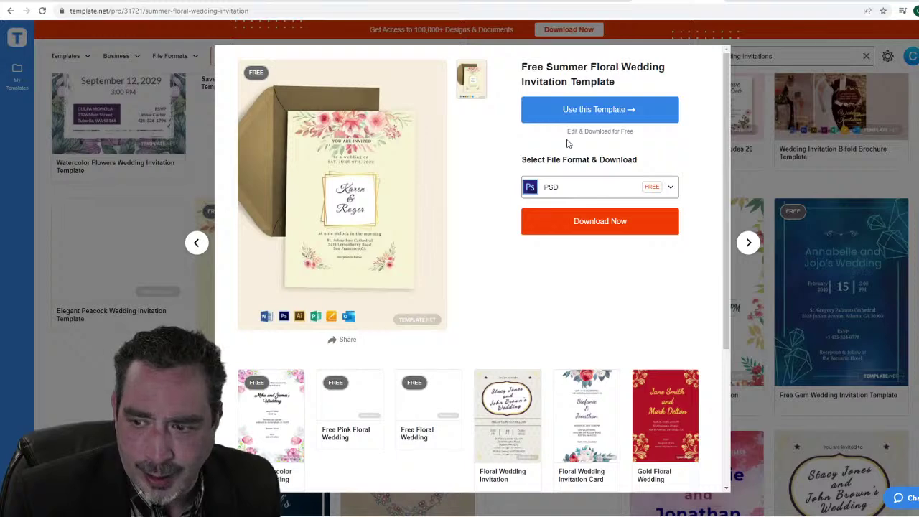
Step: Download the free Summer Floral template and open its 4X6 Photoshop PSD in Photoshop
click(589, 223)
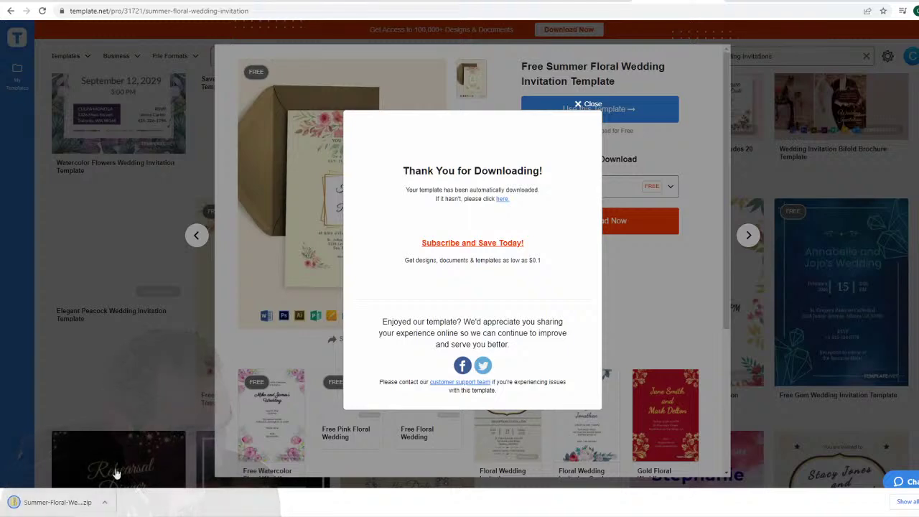
click(59, 503)
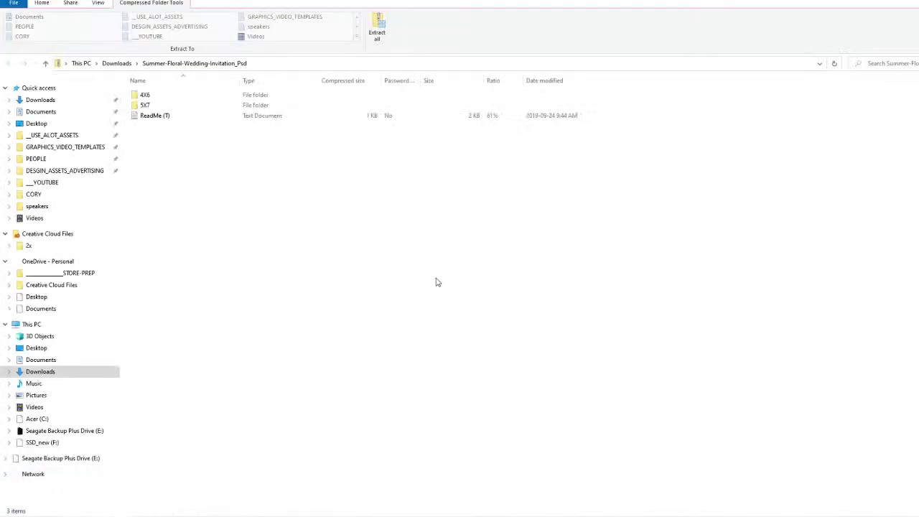
double_click(145, 97)
double_click(155, 95)
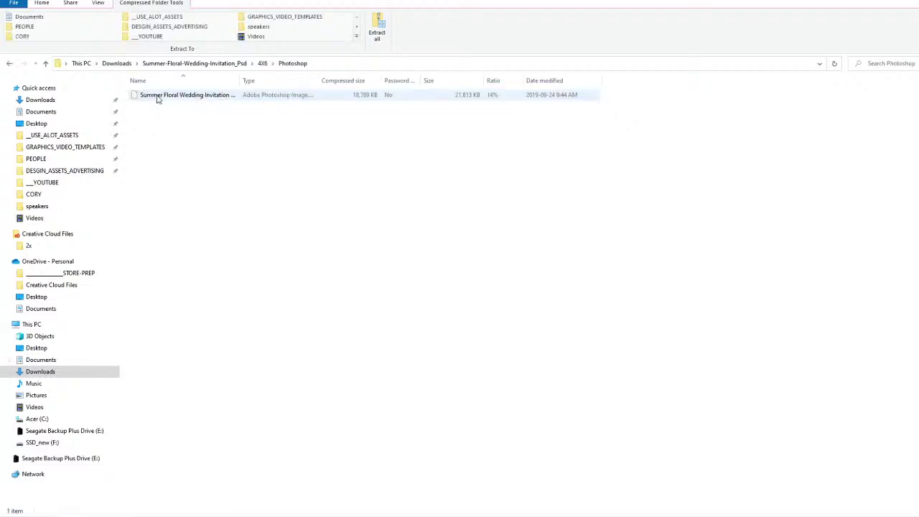
click(157, 99)
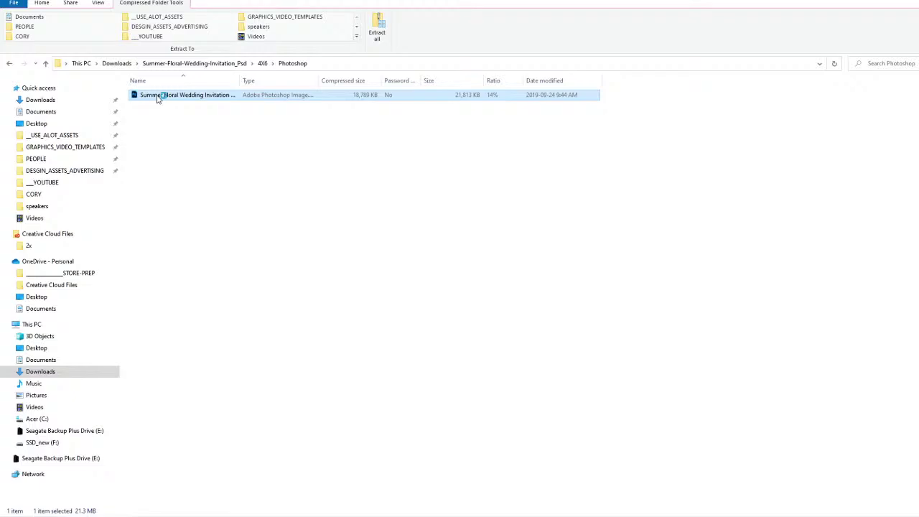
double_click(157, 95)
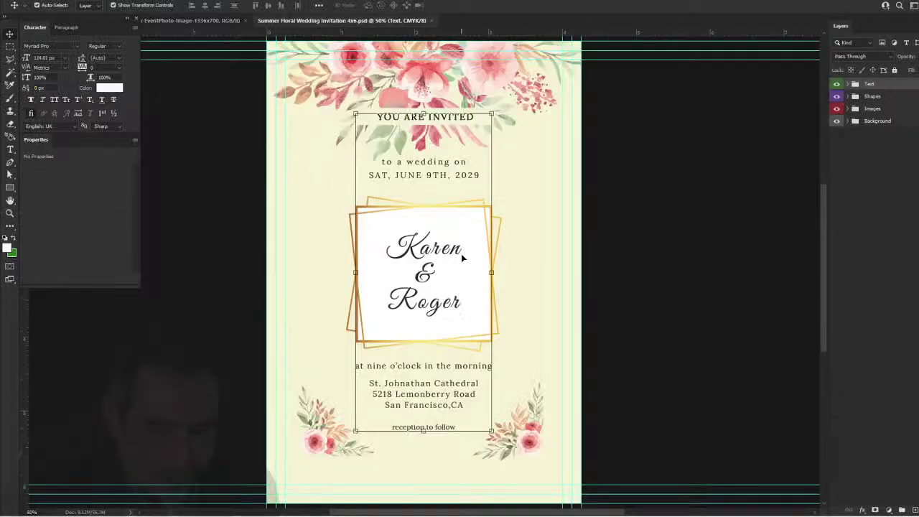
Step: Move the top flower bouquet lower and nudge the couple's names text slightly left
scroll(463, 257, down, 2)
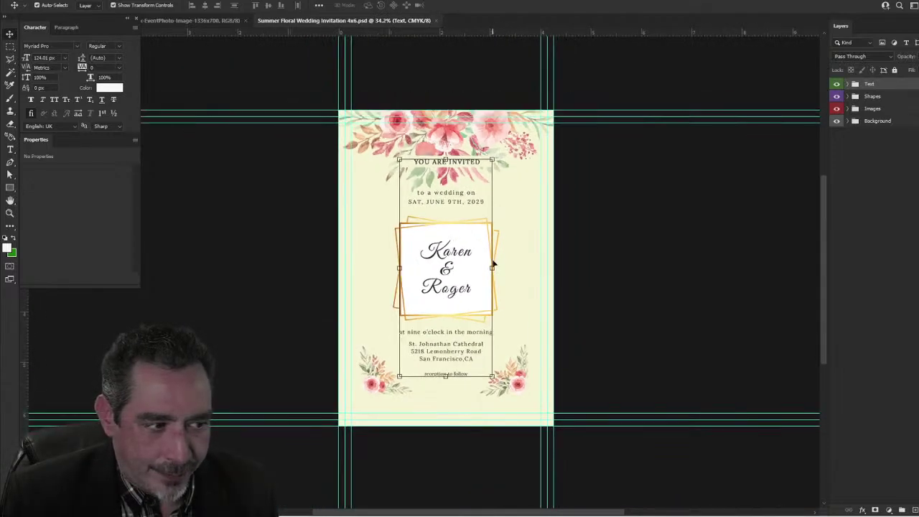
scroll(445, 244, down, 1)
scroll(444, 240, up, 2)
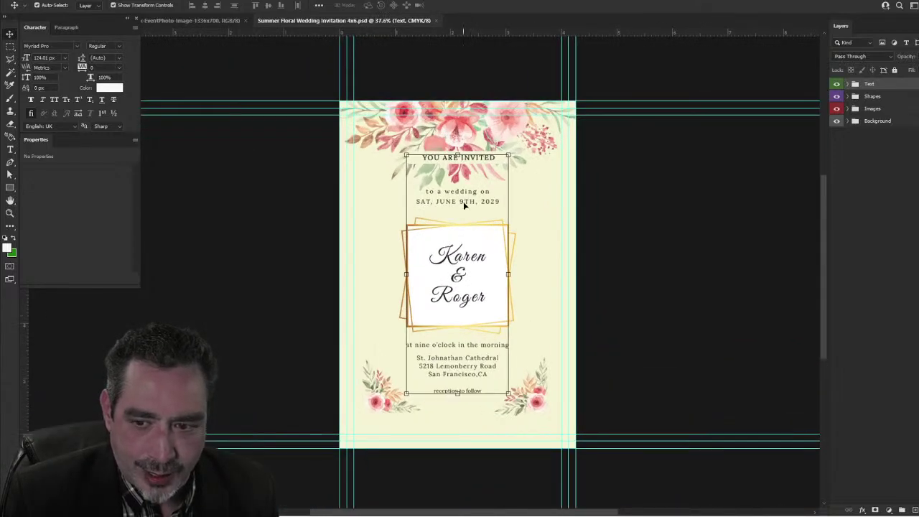
scroll(463, 201, up, 1)
click(460, 113)
drag(458, 114, 438, 145)
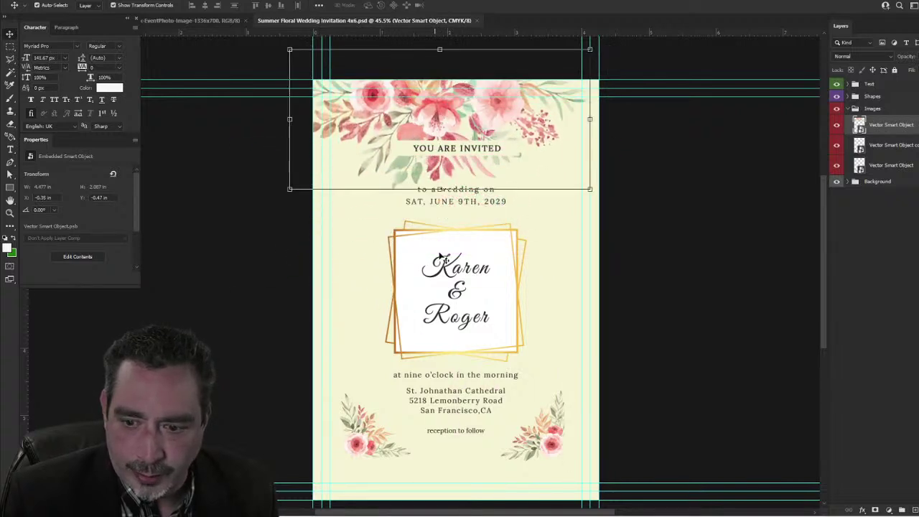
click(442, 258)
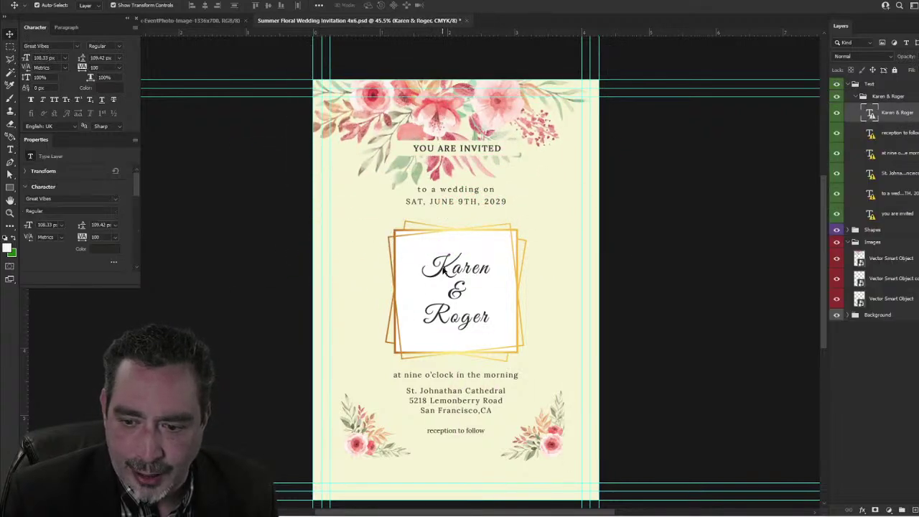
mouse_move(440, 271)
mouse_down()
mouse_move(491, 249)
mouse_move(430, 271)
mouse_up()
Step: Shrink the bouquet to about 91% and set it behind the title, then commit
scroll(415, 158, down, 1)
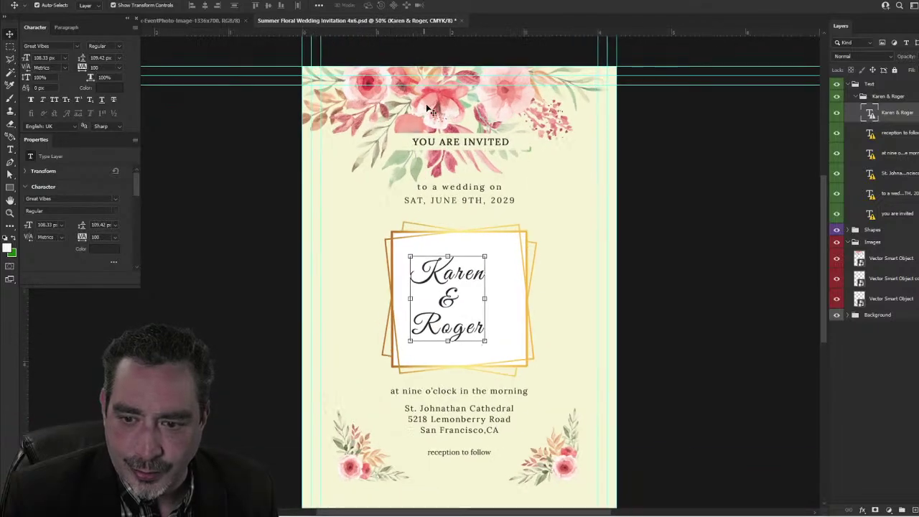
scroll(426, 104, up, 1)
drag(426, 103, 449, 160)
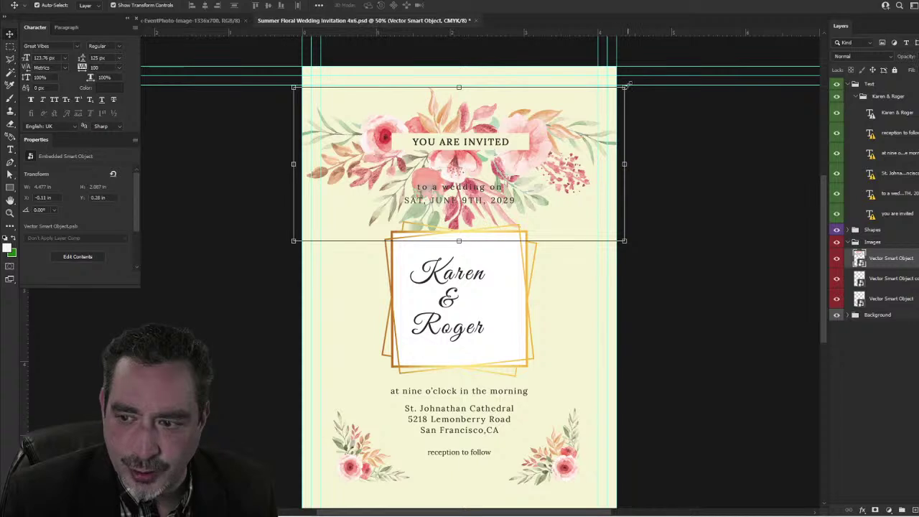
drag(623, 88, 597, 101)
drag(529, 176, 547, 157)
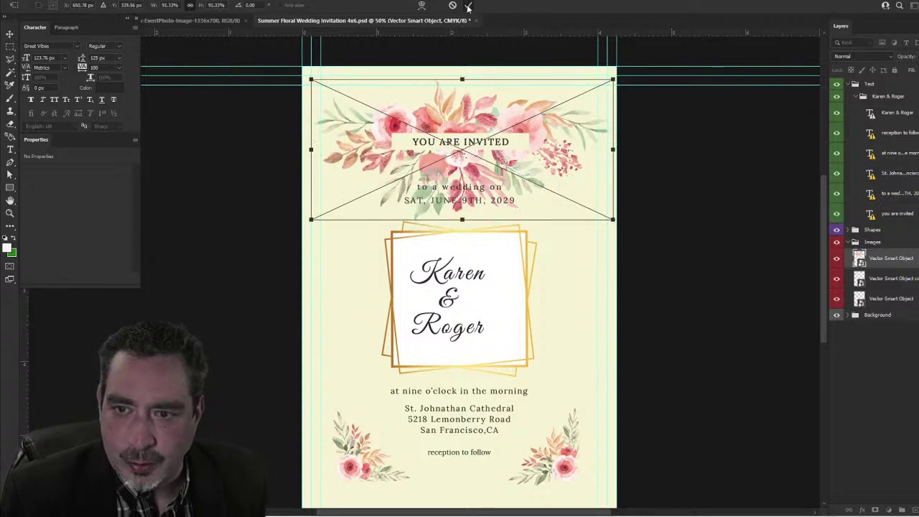
click(468, 5)
click(260, 193)
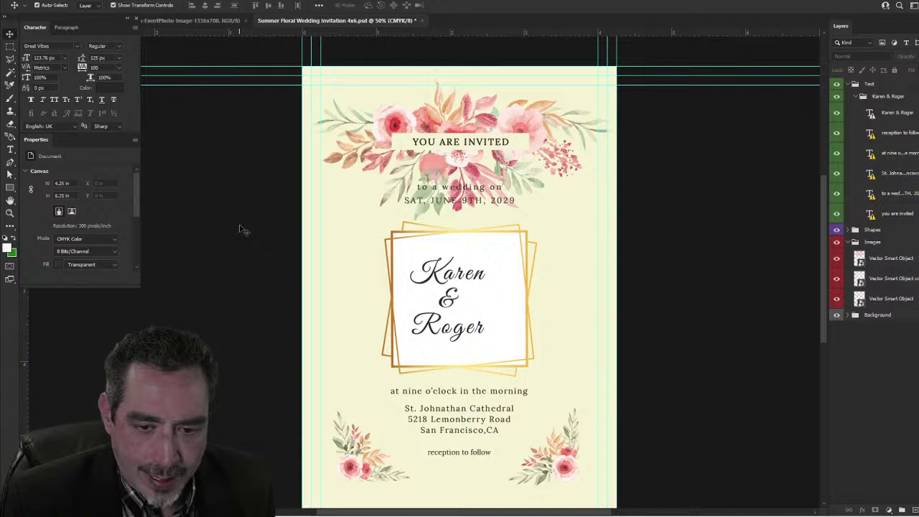
Step: Start a new document from the File menu
scroll(240, 229, down, 1)
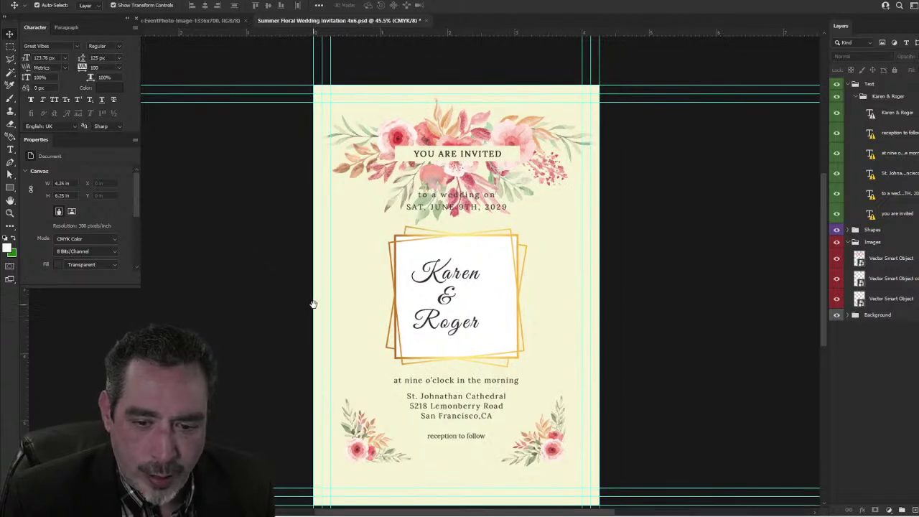
drag(313, 304, 306, 268)
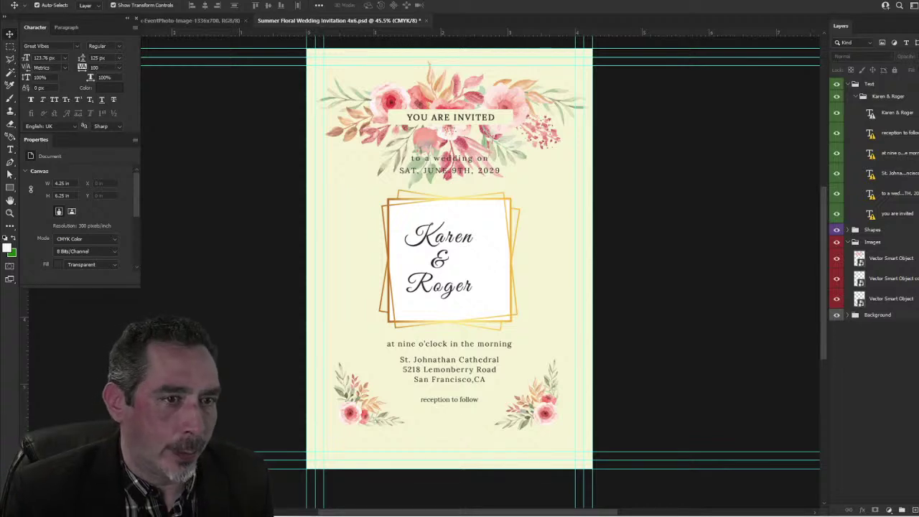
click(29, 2)
click(33, 6)
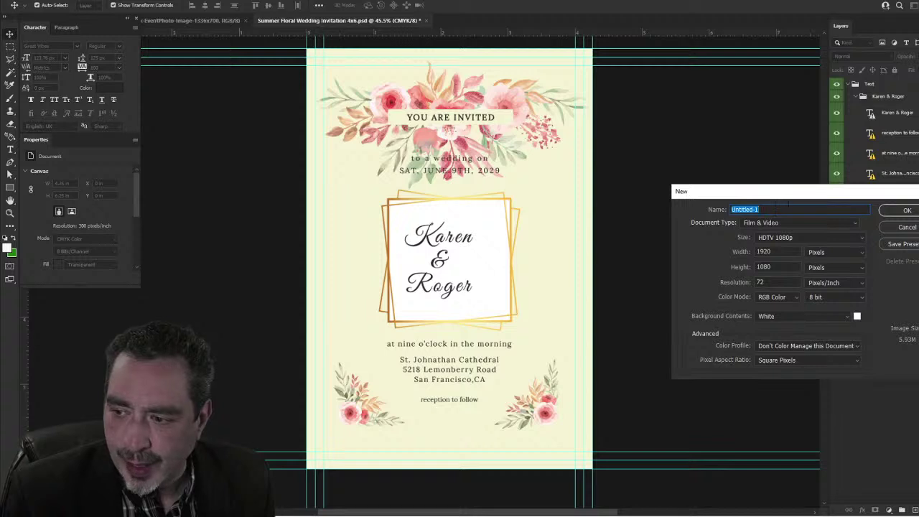
Step: Create a 1200 x 1800 px, 300 ppi document with a transparent background
key(Tab)
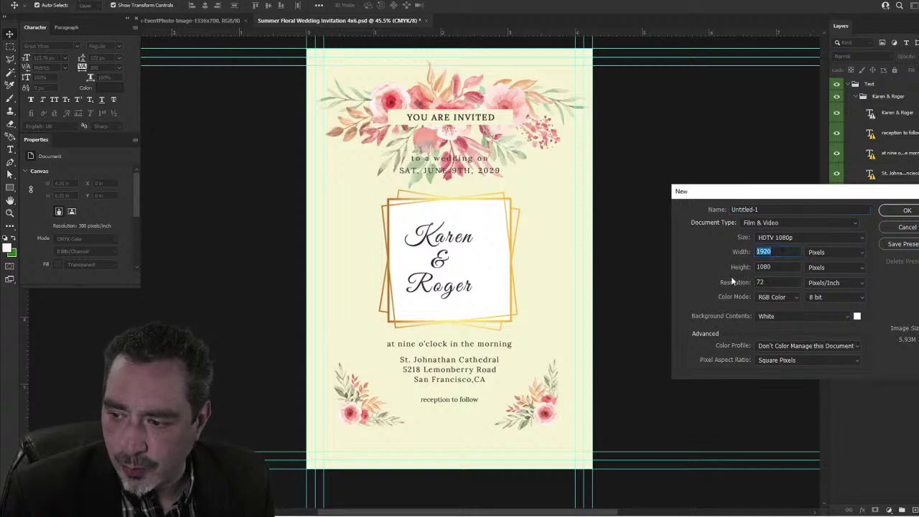
text(1)
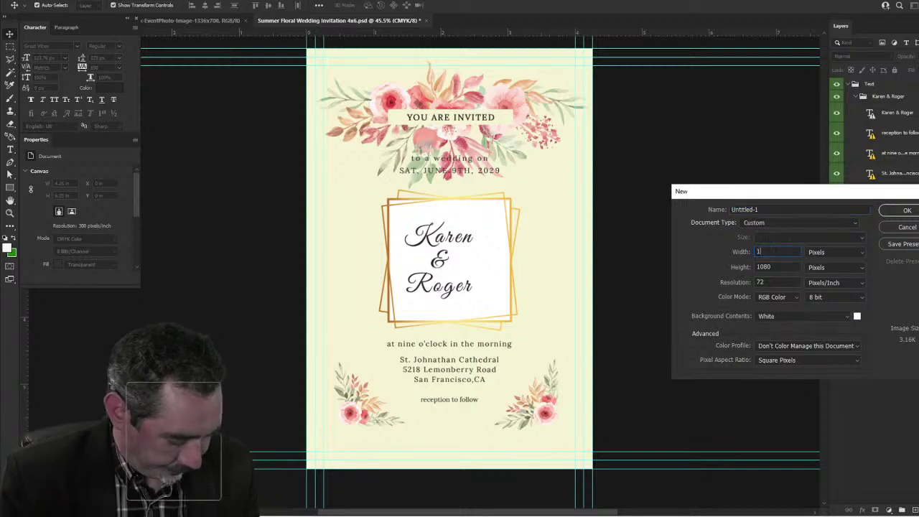
text(200)
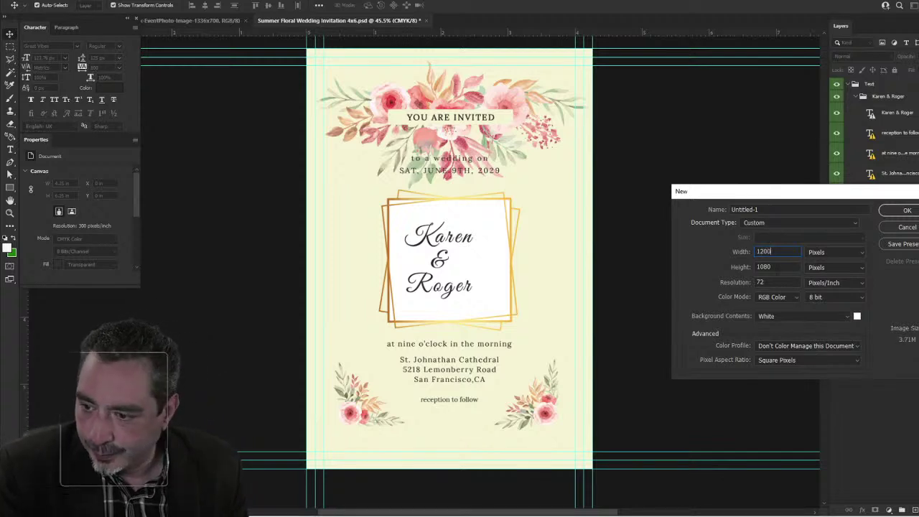
key(Tab)
text(1)
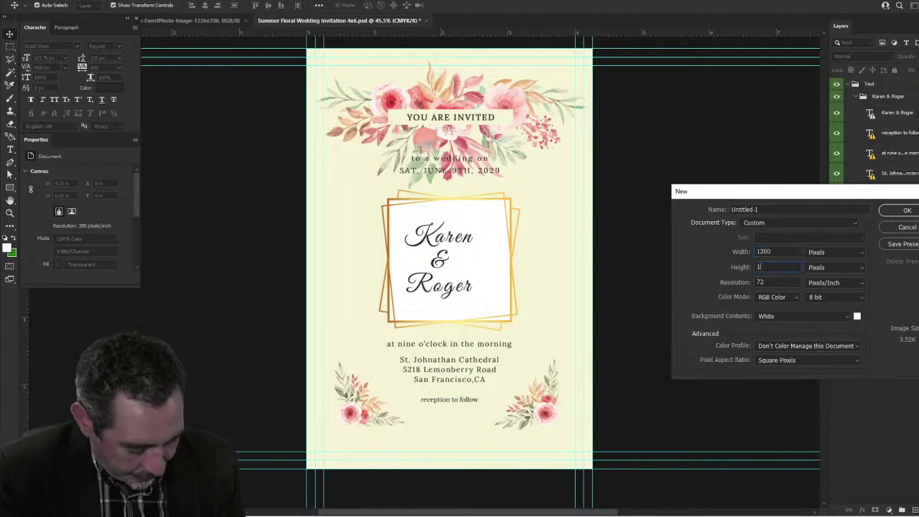
text(800)
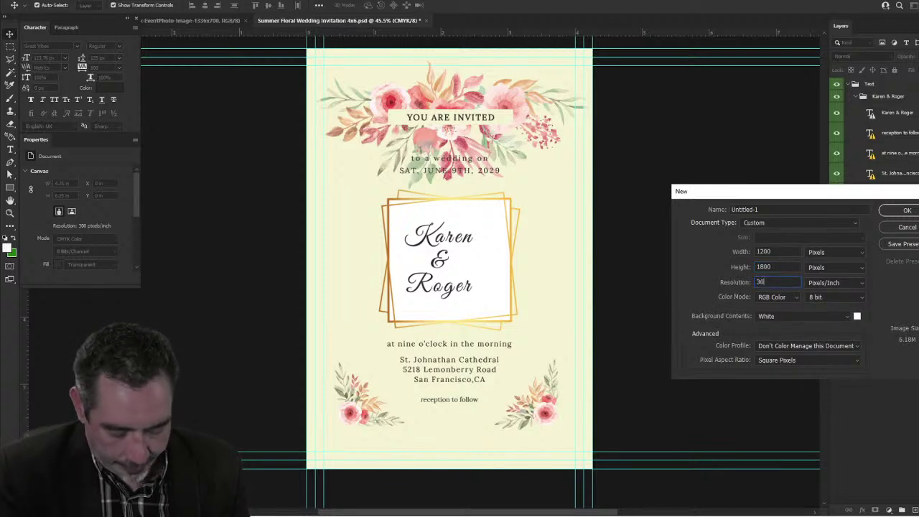
text(300)
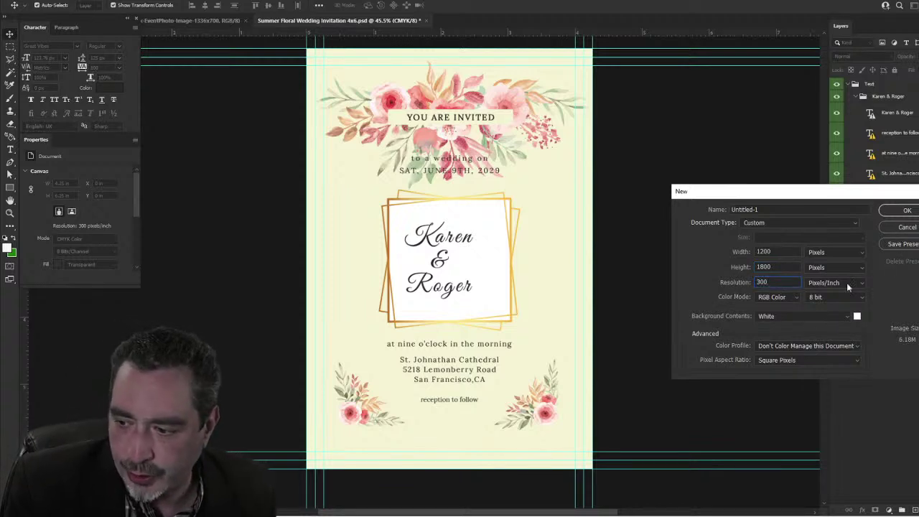
click(830, 318)
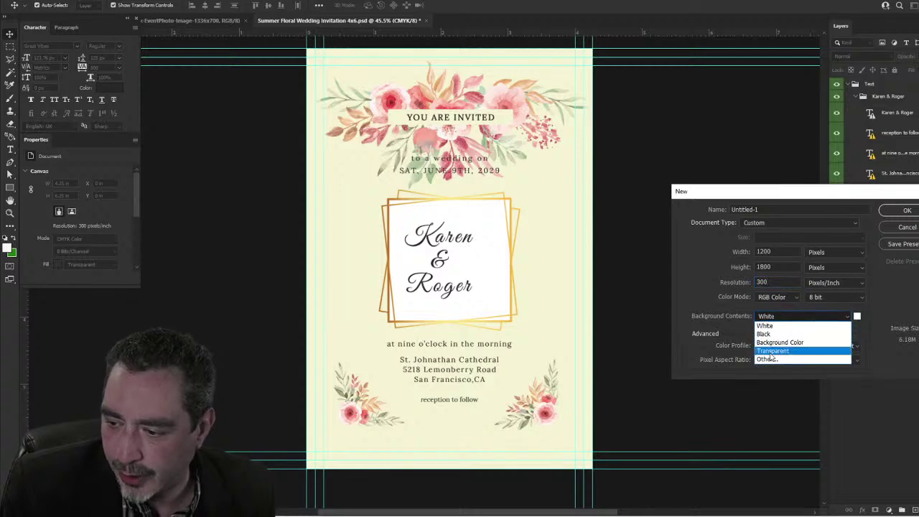
click(771, 355)
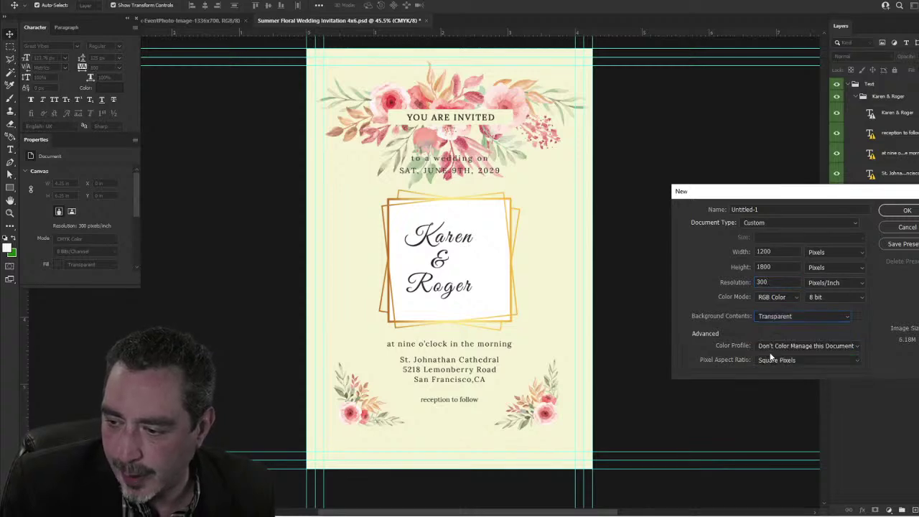
click(907, 211)
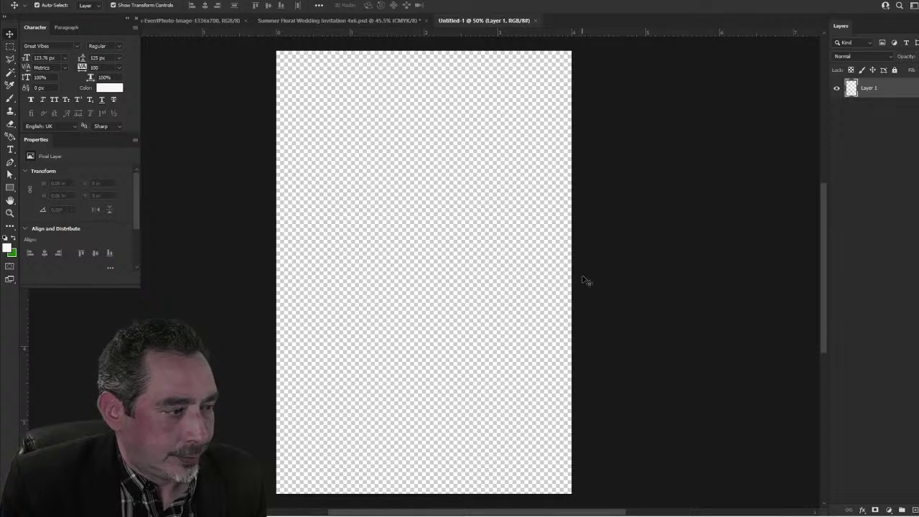
Step: Copy the template's top flower bouquet into the new Untitled-1 document
scroll(583, 280, down, 2)
scroll(565, 265, up, 1)
drag(409, 195, 459, 193)
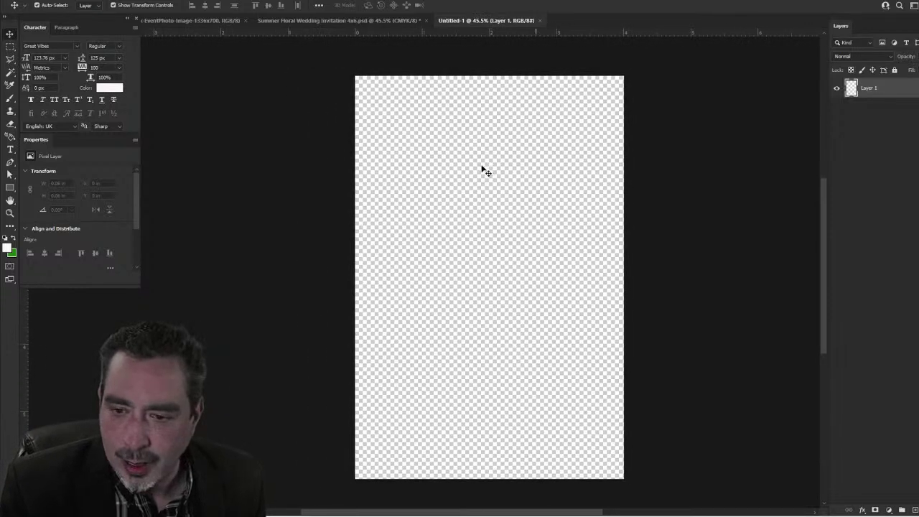
click(334, 21)
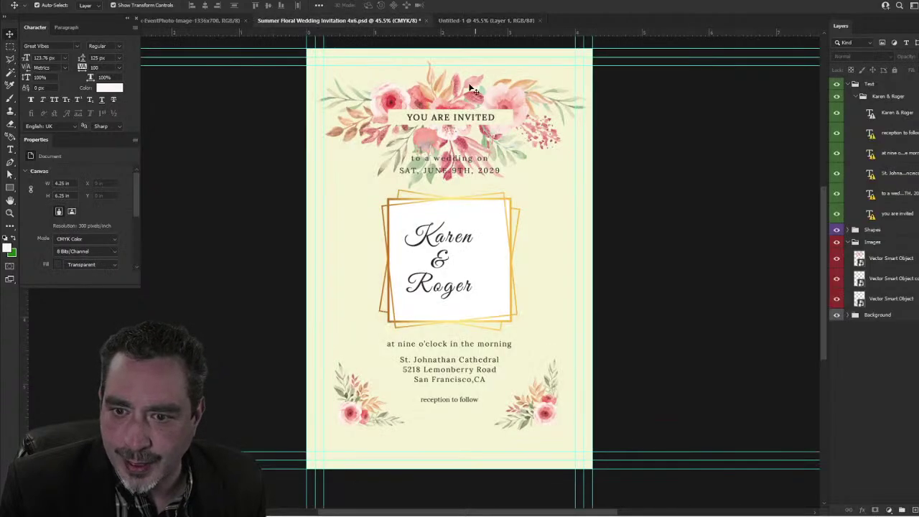
drag(422, 99, 472, 160)
Step: Enlarge the bouquet to 109% along the top edge, then return to the template
key(ctrl+minus)
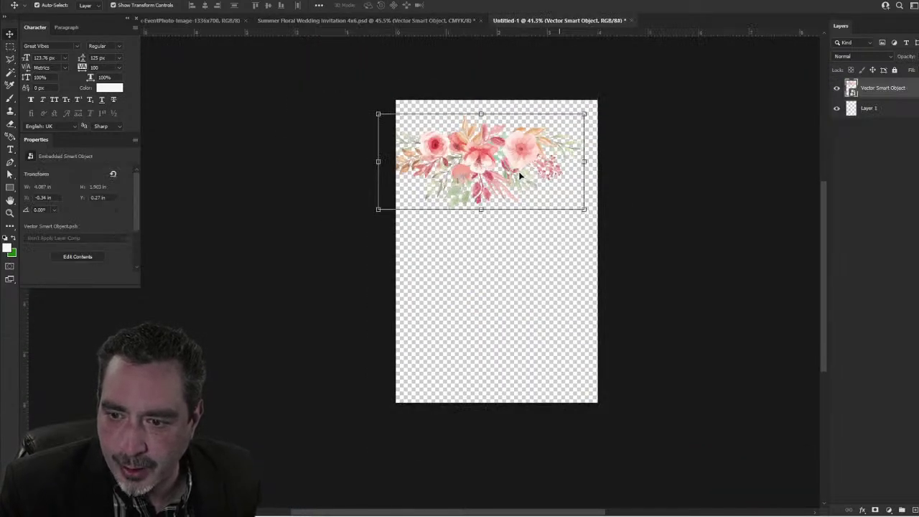
key(ctrl+0)
key(ctrl+t)
drag(615, 224, 670, 252)
drag(570, 166, 563, 106)
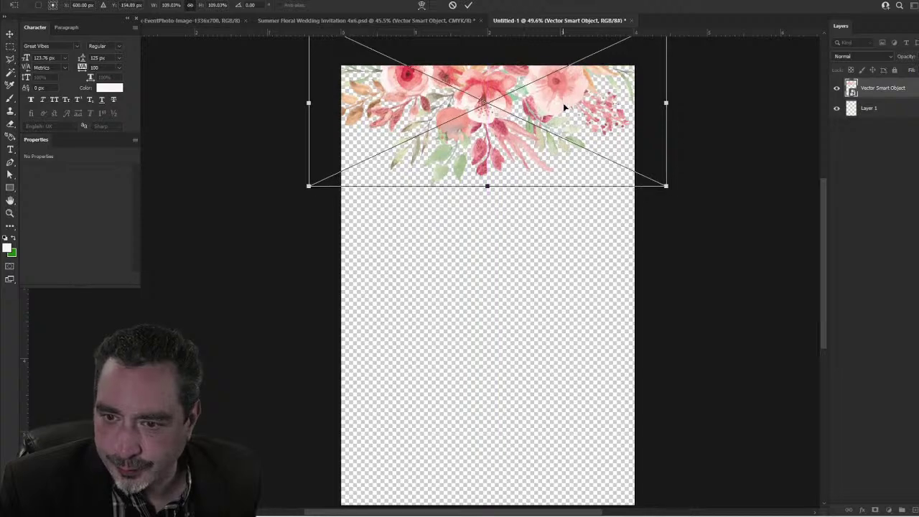
click(468, 6)
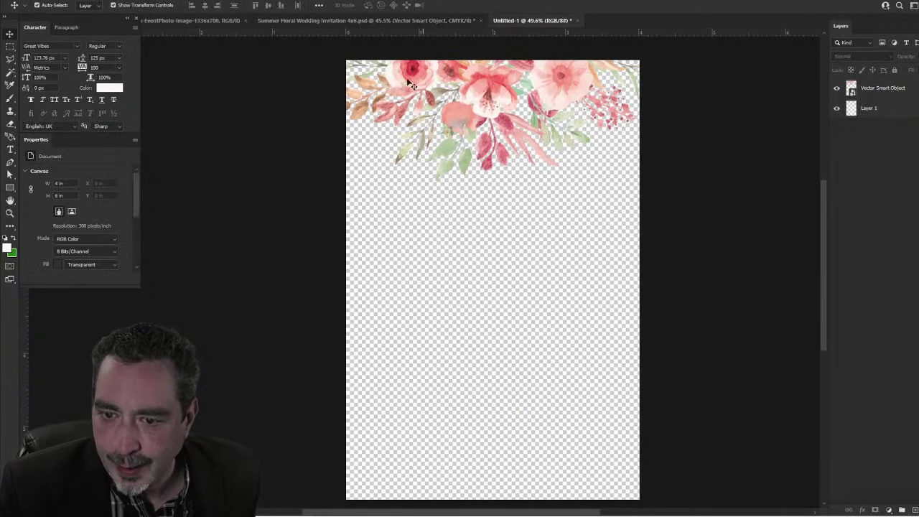
click(401, 21)
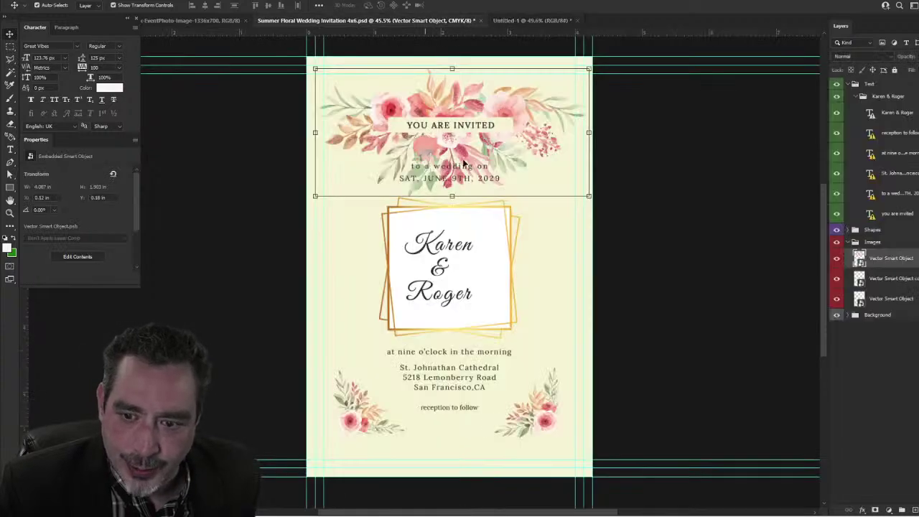
Step: Copy both bottom corner flower clusters into Untitled-1, enlarged to about 125% at the bottom edge
click(353, 422)
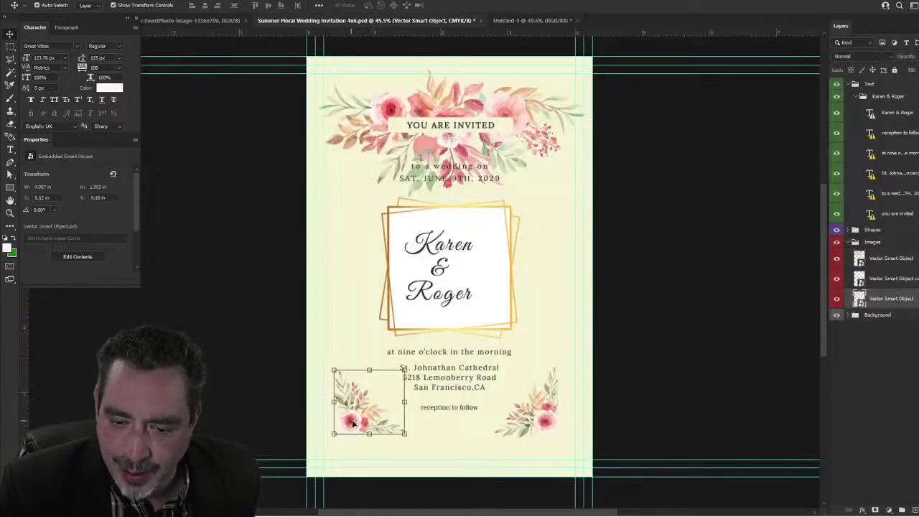
shift+click(533, 421)
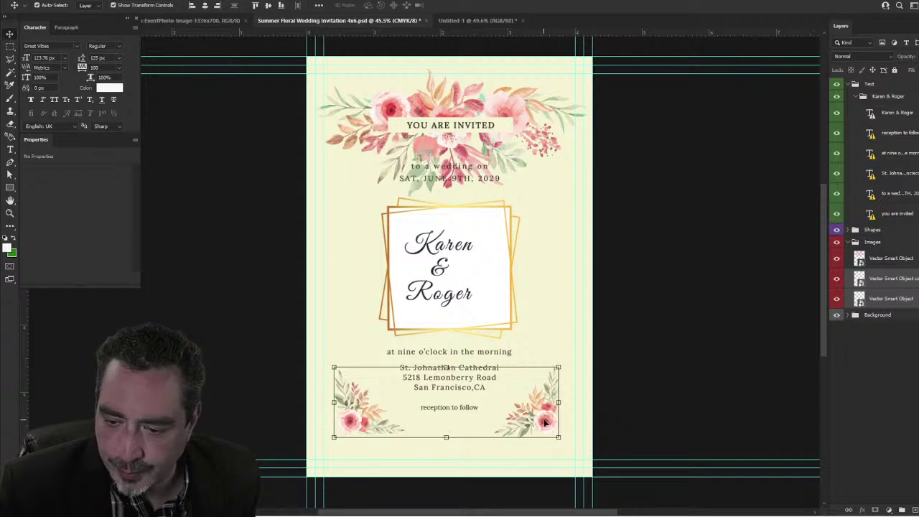
drag(544, 423, 511, 414)
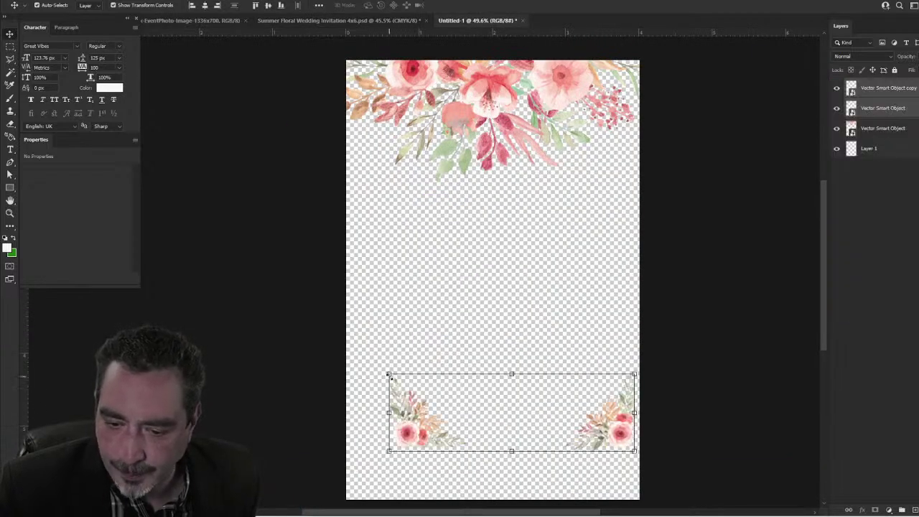
drag(388, 375, 341, 359)
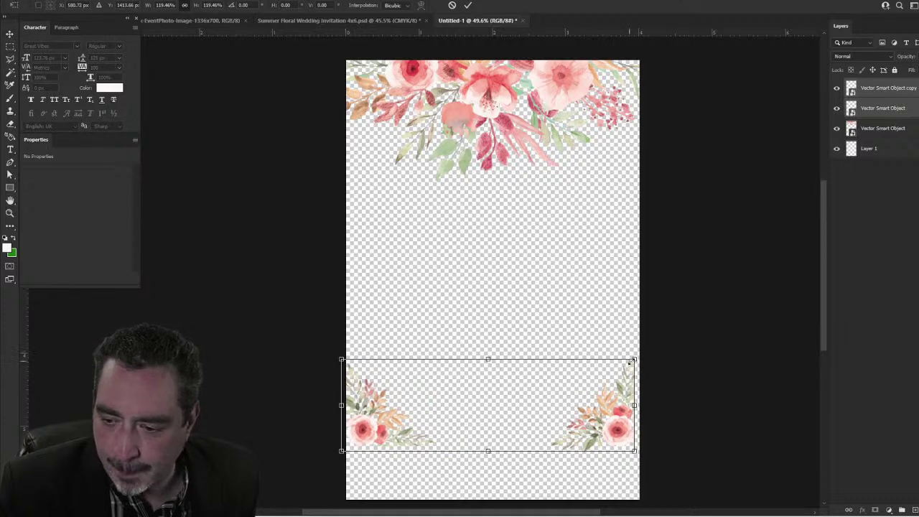
drag(630, 363, 620, 387)
scroll(555, 294, down, 3)
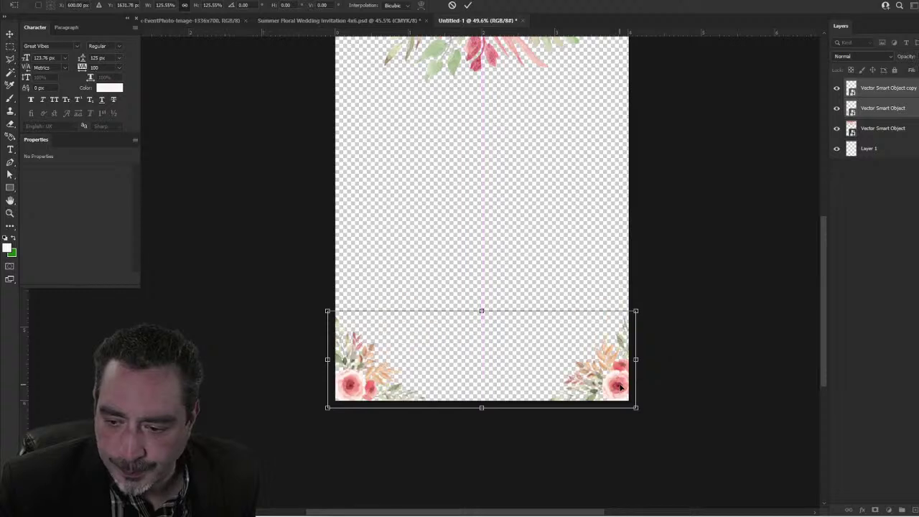
click(468, 6)
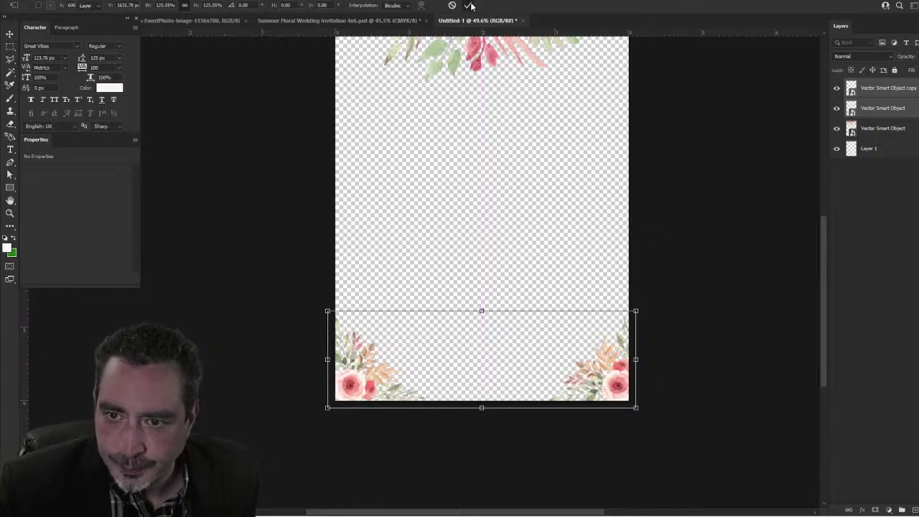
drag(646, 145, 630, 241)
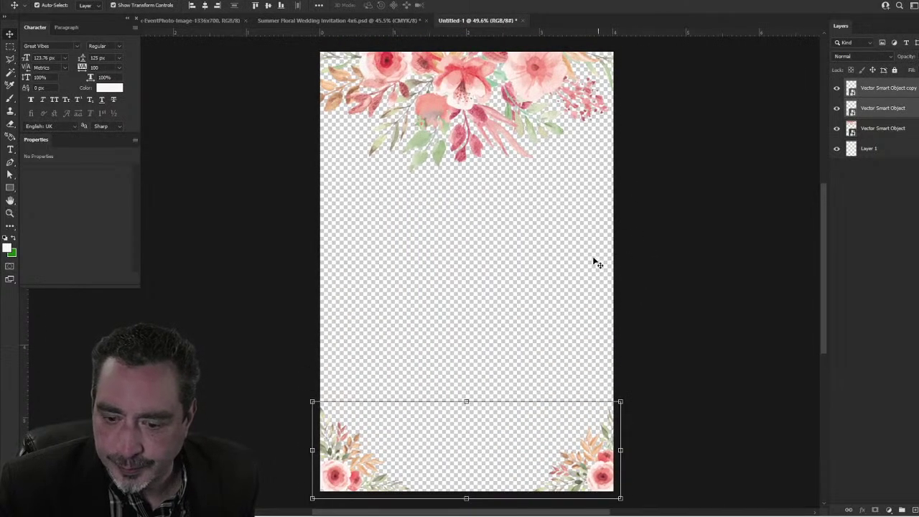
scroll(586, 263, down, 1)
click(657, 250)
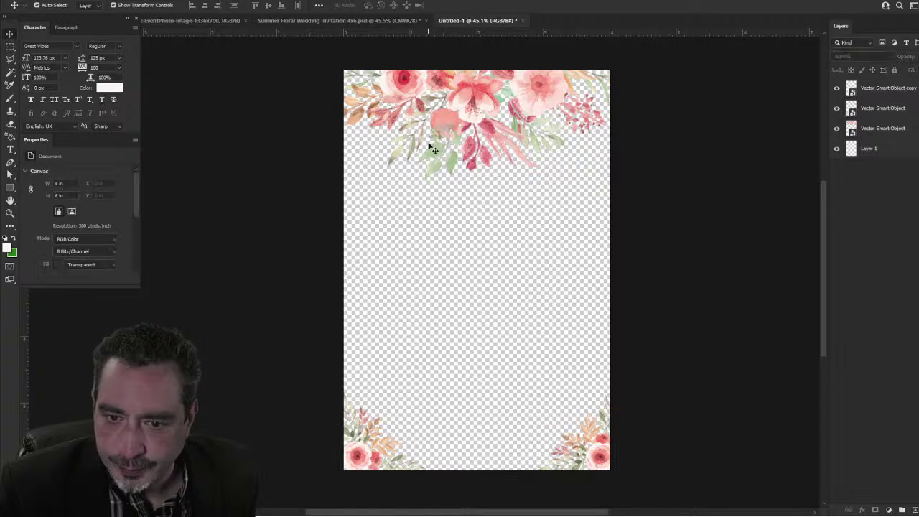
Step: Draw a full-card rectangle and give it the light beige fill e1e0d2
click(10, 188)
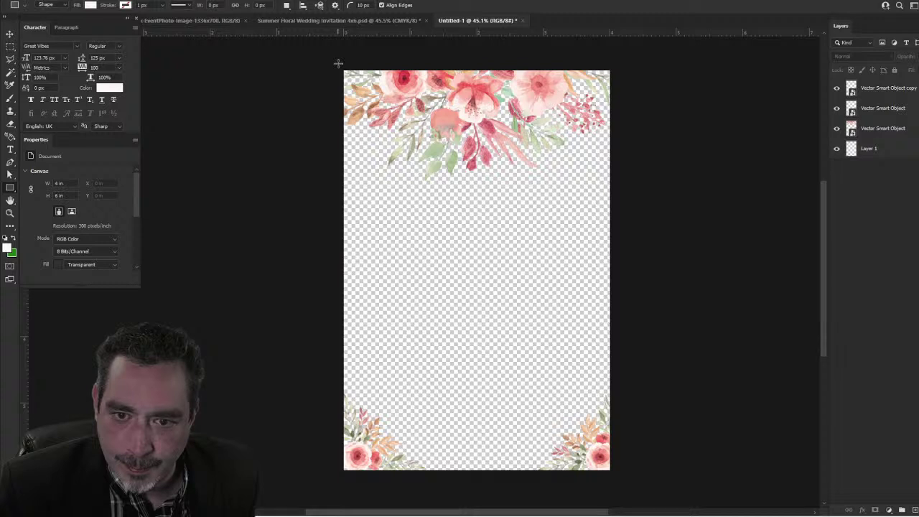
drag(338, 63, 613, 475)
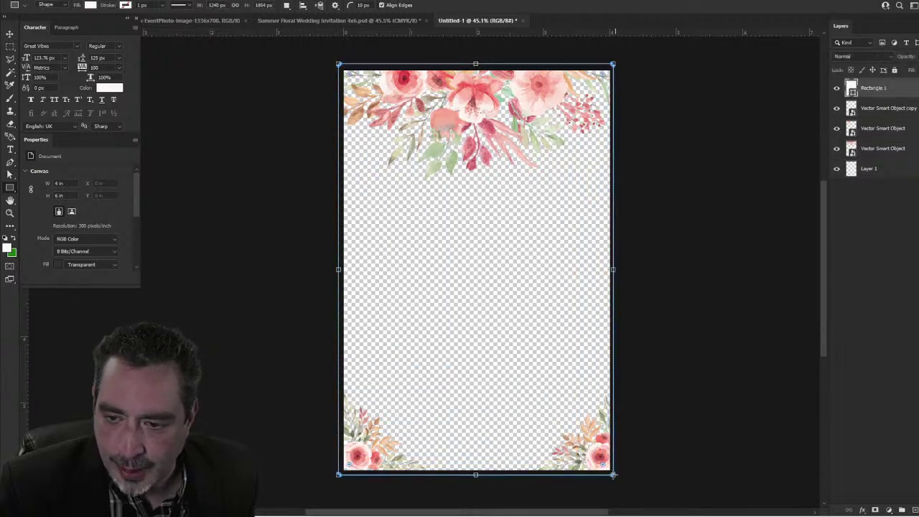
click(10, 35)
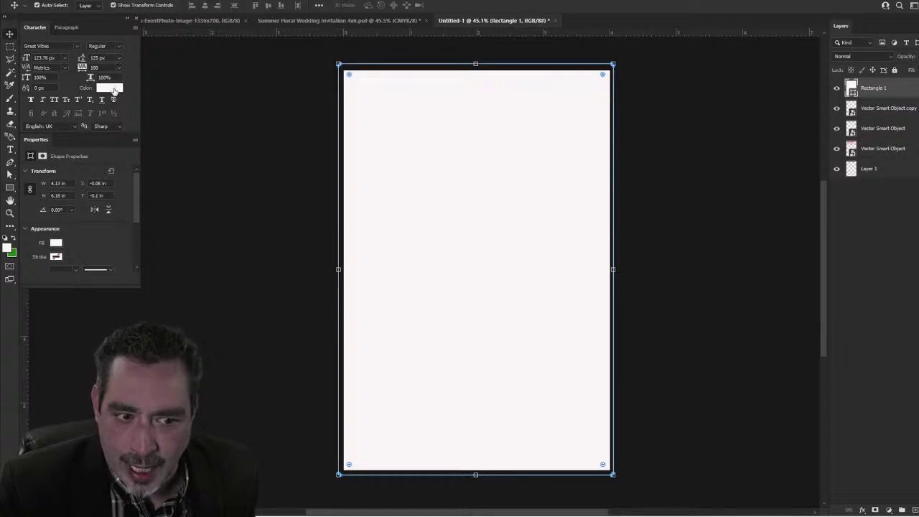
click(109, 88)
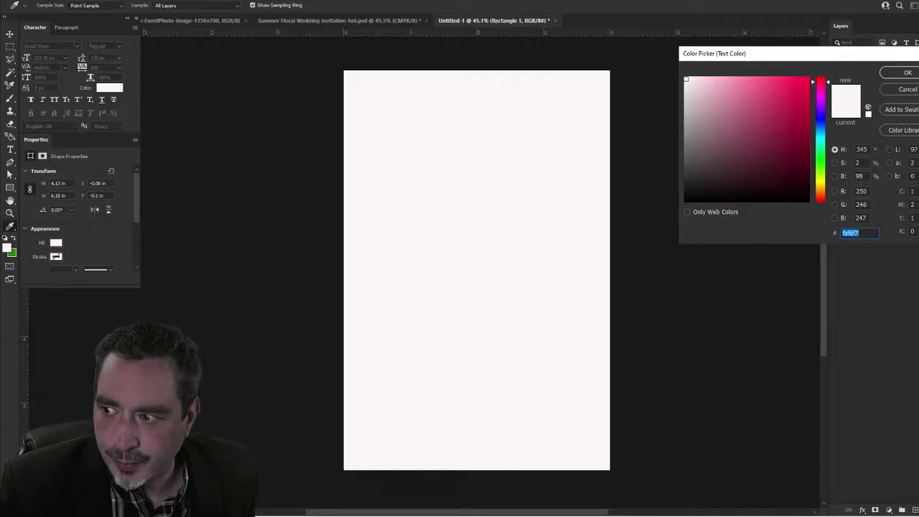
click(908, 89)
click(56, 242)
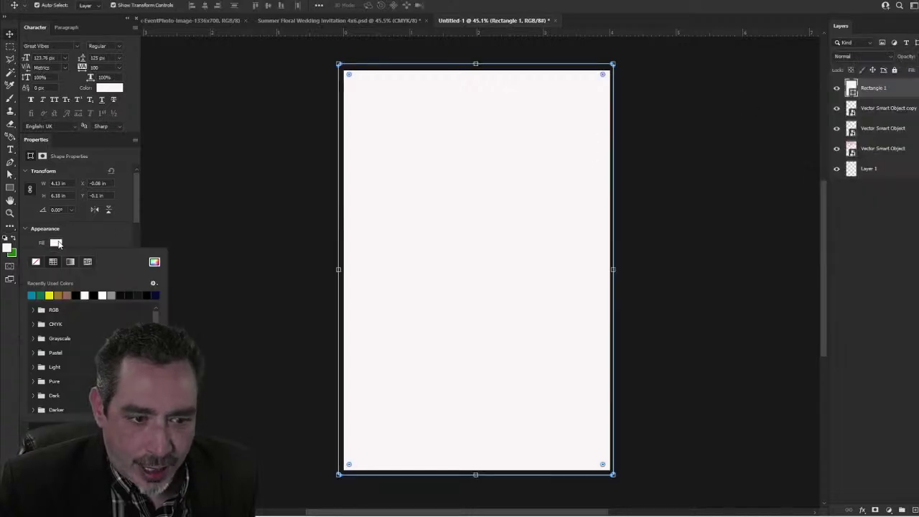
click(154, 262)
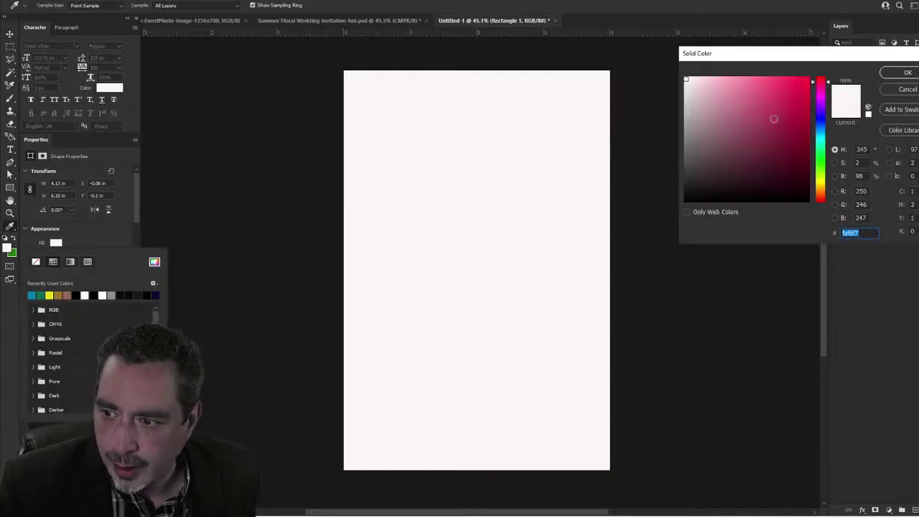
click(818, 181)
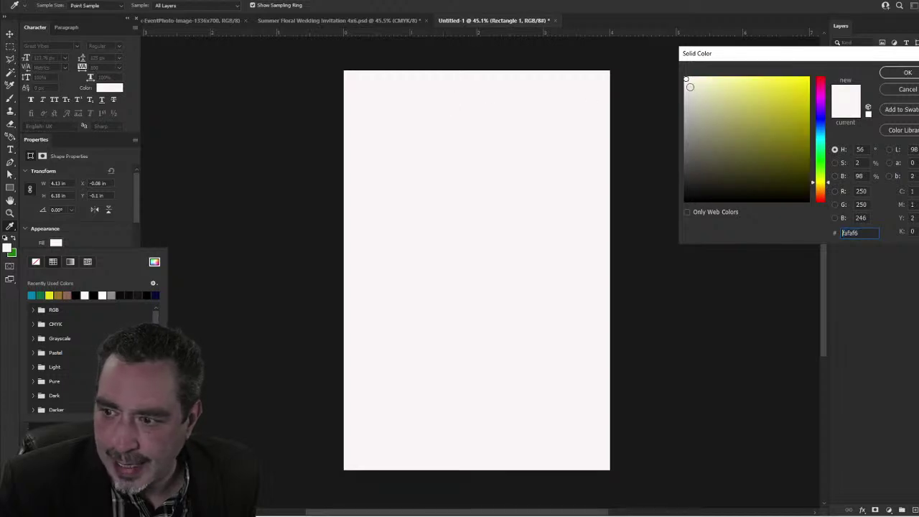
drag(686, 79, 691, 91)
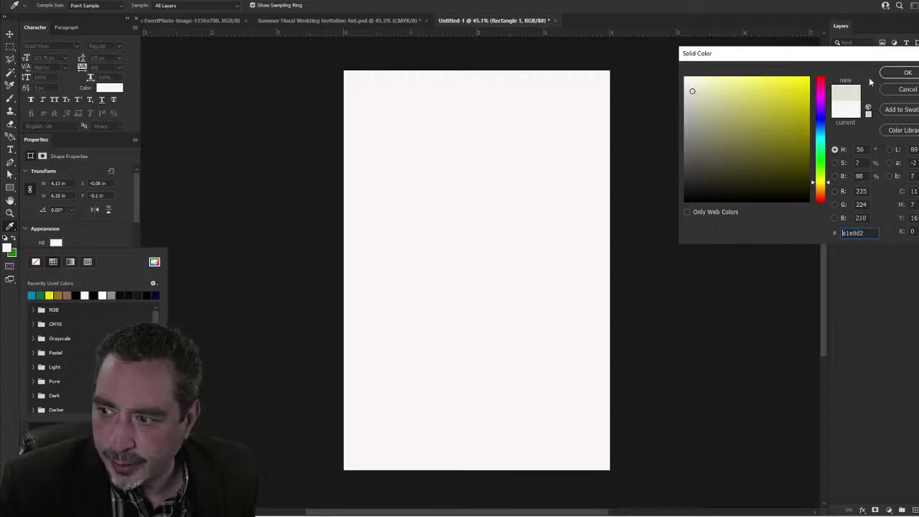
click(901, 75)
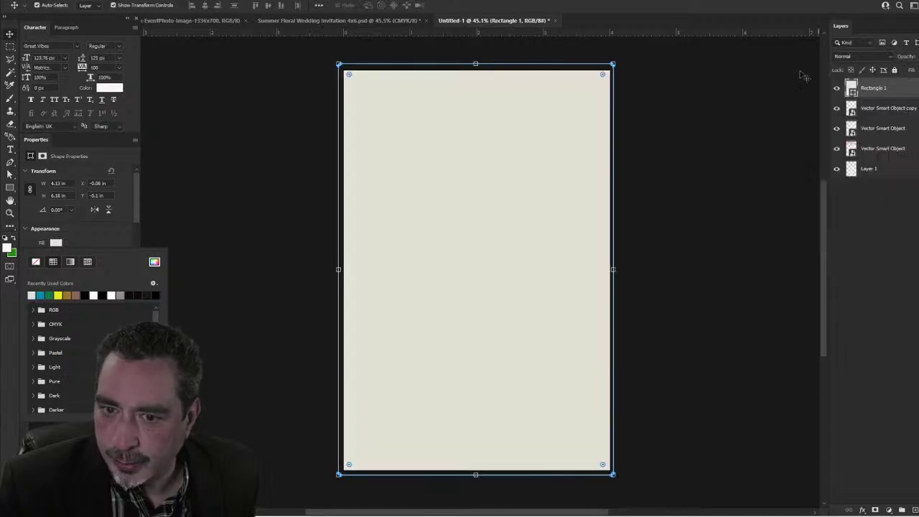
click(681, 99)
Step: Move the beige rectangle layer beneath all the flower layers
click(900, 90)
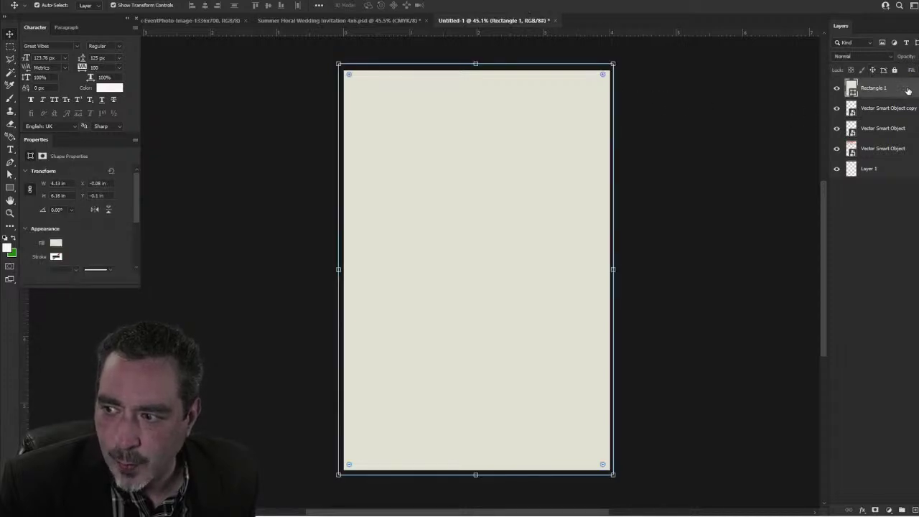
drag(908, 91, 906, 183)
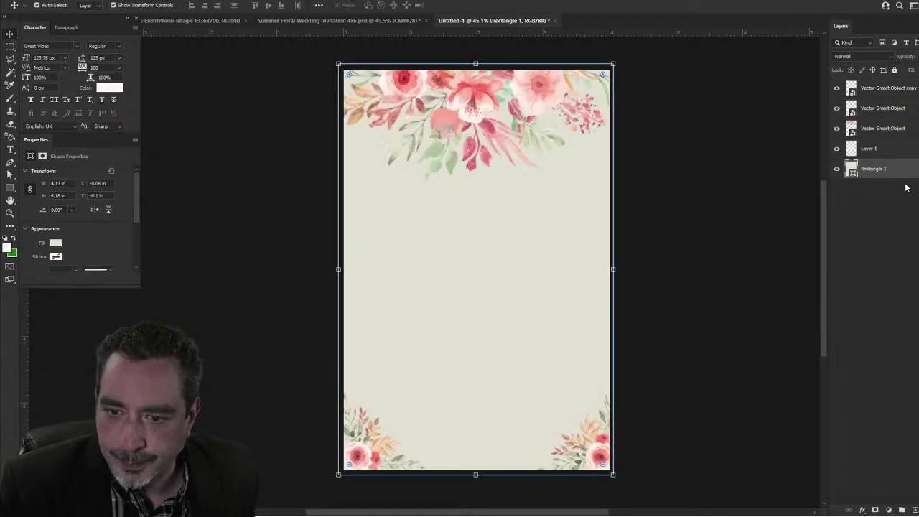
click(704, 207)
scroll(408, 147, up, 3)
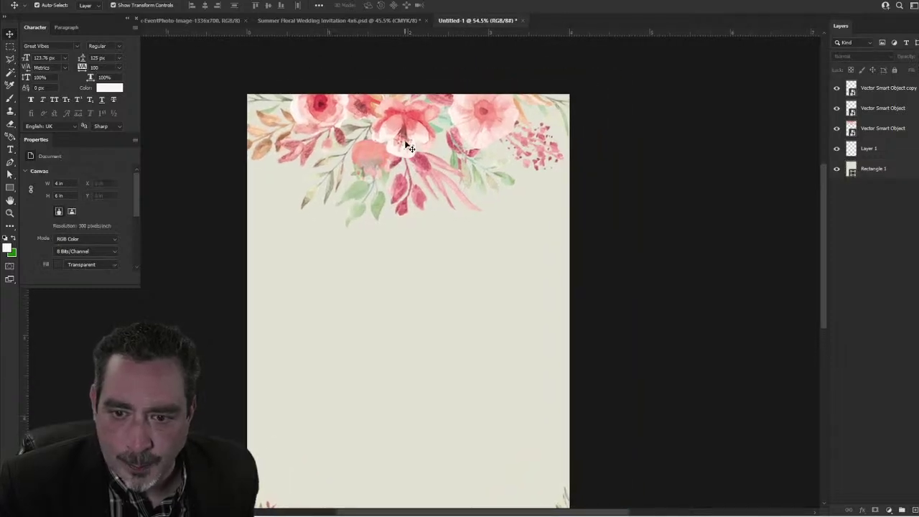
click(408, 146)
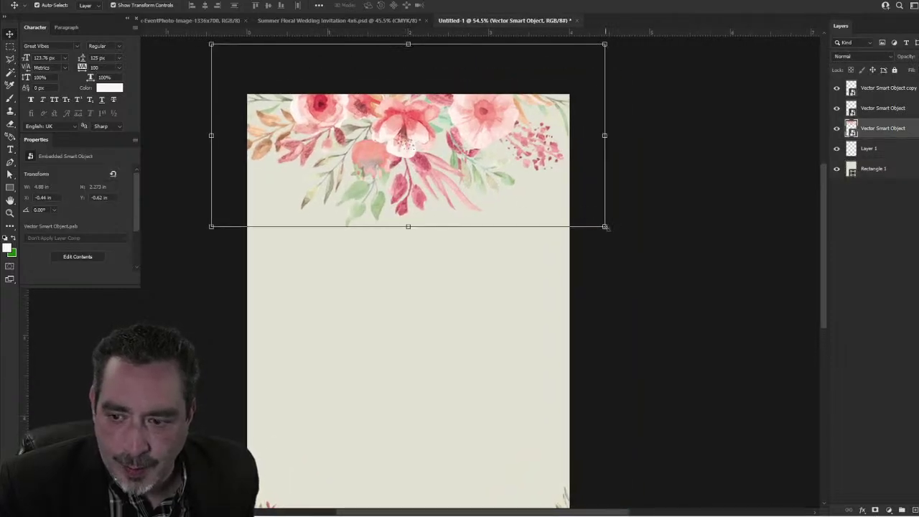
Step: Shrink the top bouquet, place it top-left, and Alt-drag a copy to the top-right
drag(605, 226, 602, 224)
drag(557, 183, 494, 154)
drag(212, 173, 220, 167)
click(468, 7)
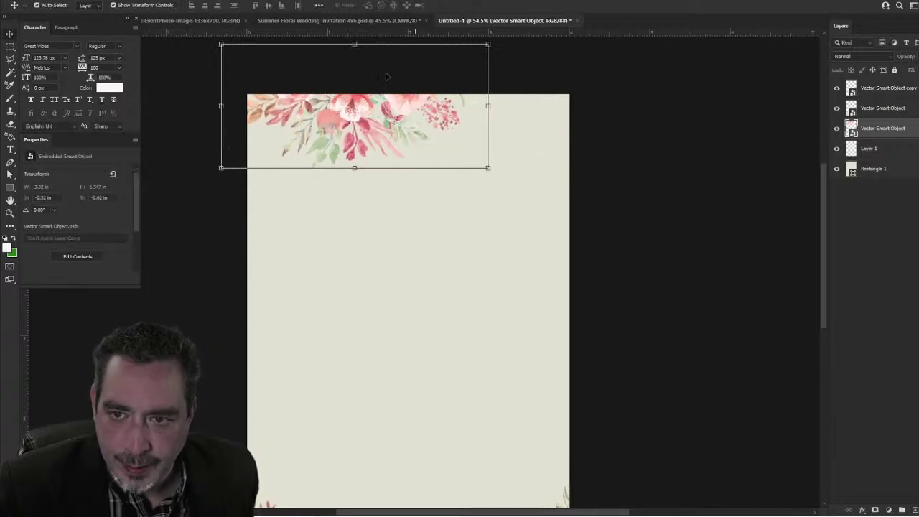
drag(349, 107, 314, 110)
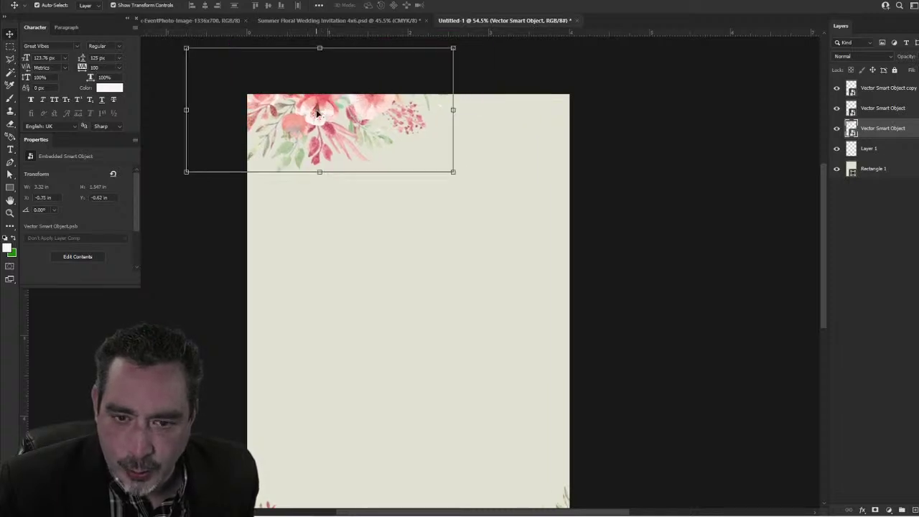
drag(318, 110, 492, 108)
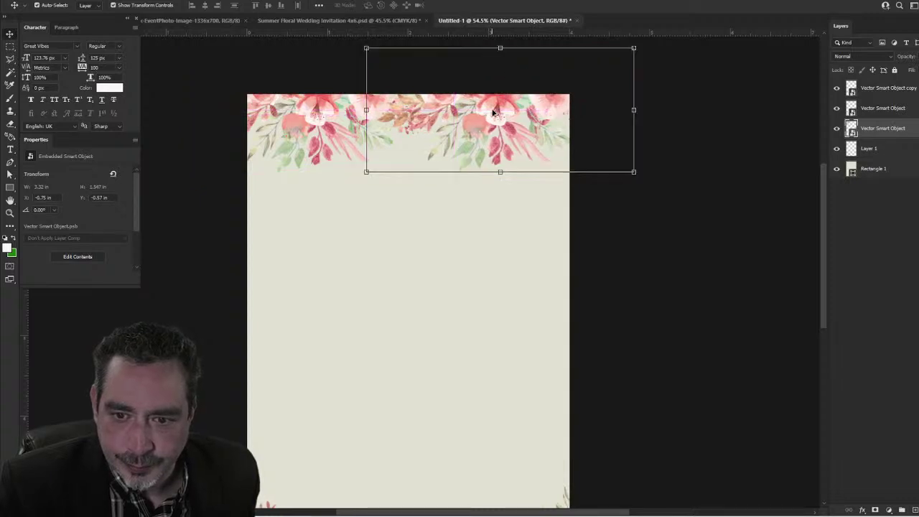
click(643, 220)
scroll(638, 224, down, 3)
Step: Draw a white rectangle and scale it to 2.96 x 4.44 in, centred on the card
scroll(558, 222, down, 1)
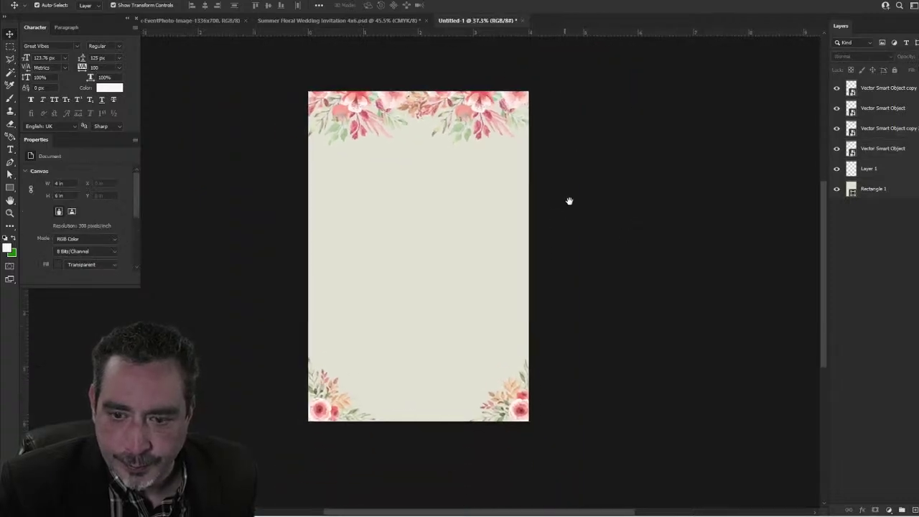
scroll(568, 201, left, 1)
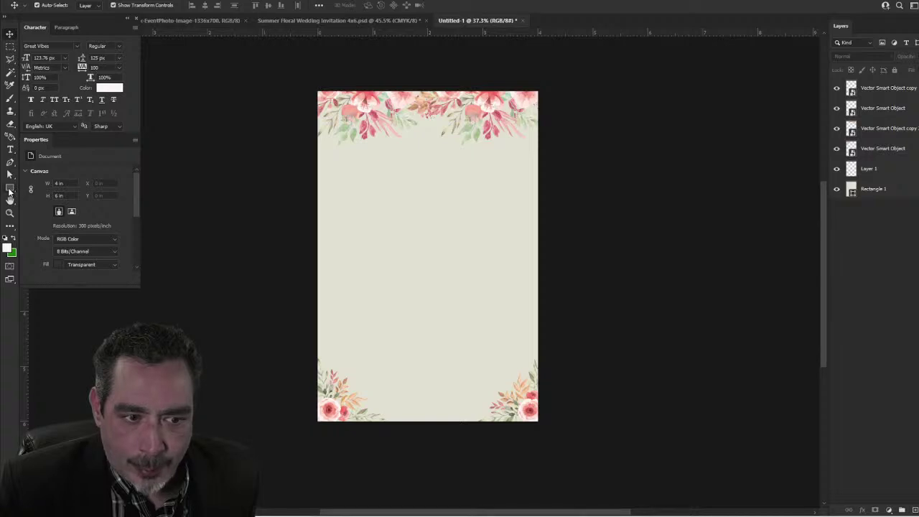
click(10, 188)
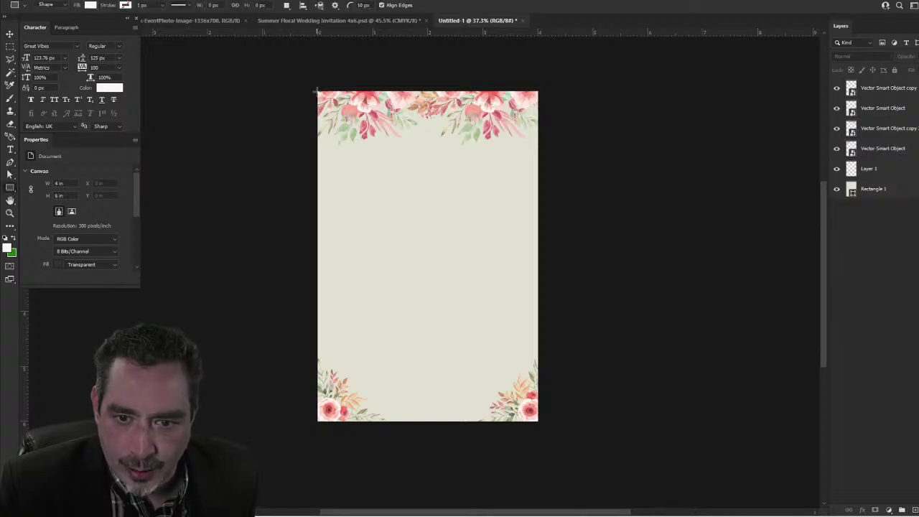
drag(317, 92, 538, 422)
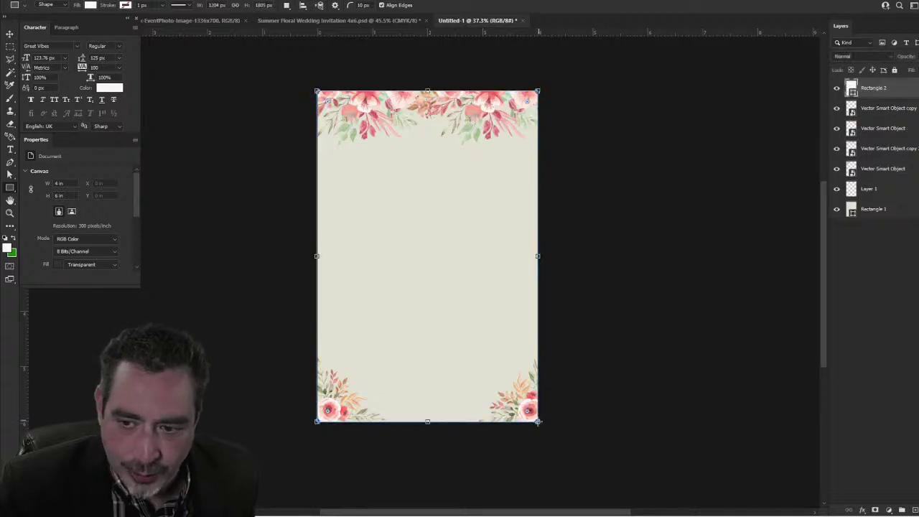
click(10, 34)
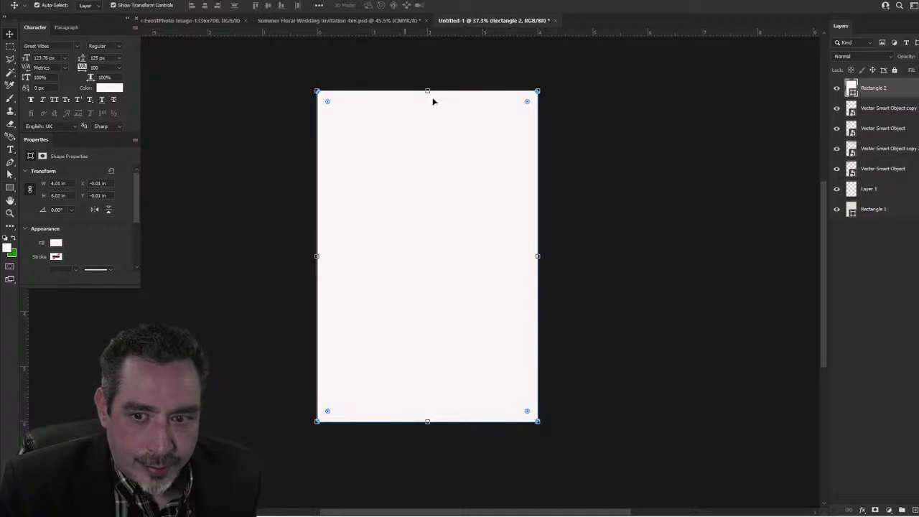
drag(537, 91, 512, 181)
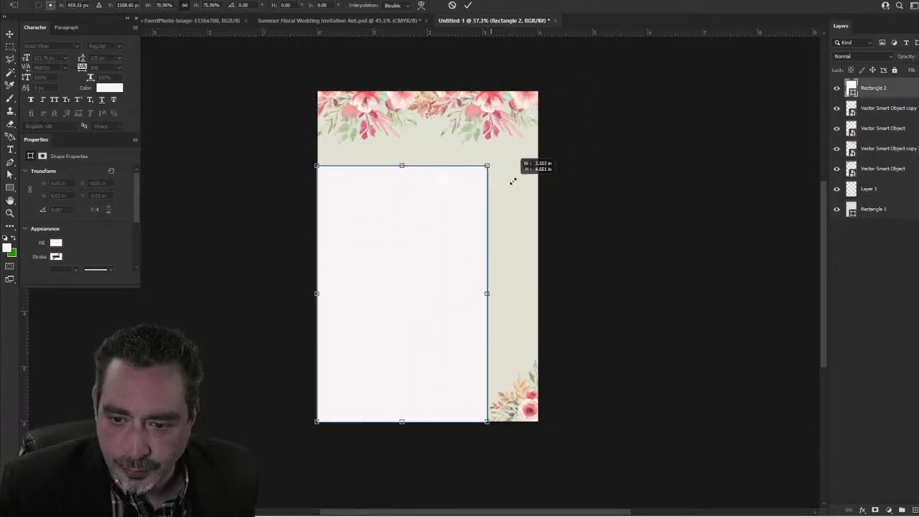
drag(439, 227, 460, 178)
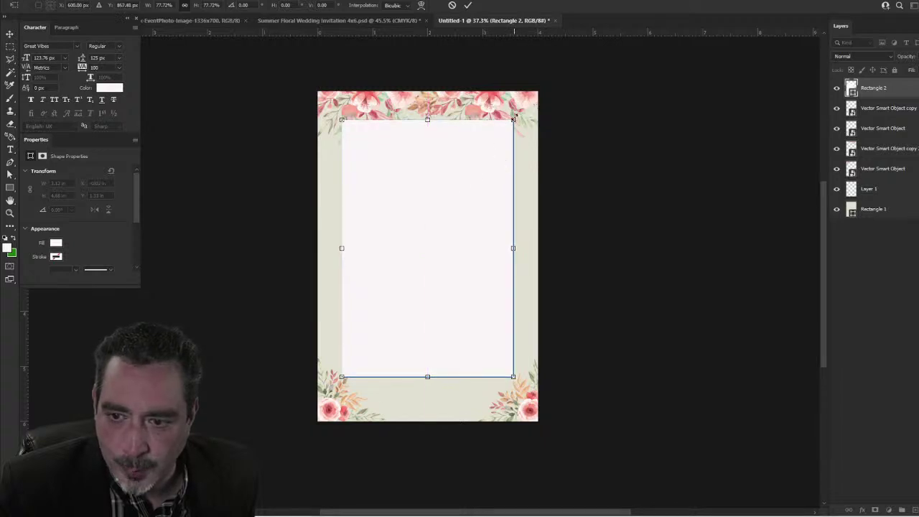
drag(514, 117, 504, 132)
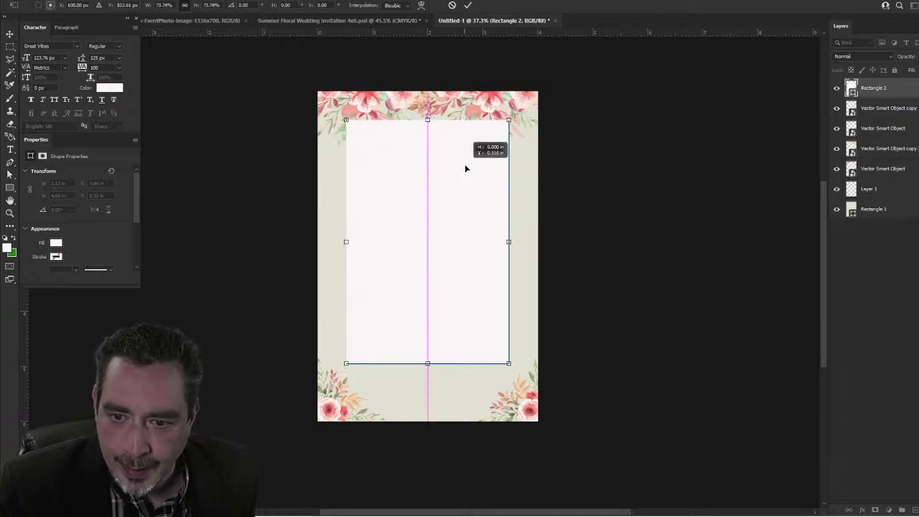
drag(463, 169, 468, 157)
click(467, 5)
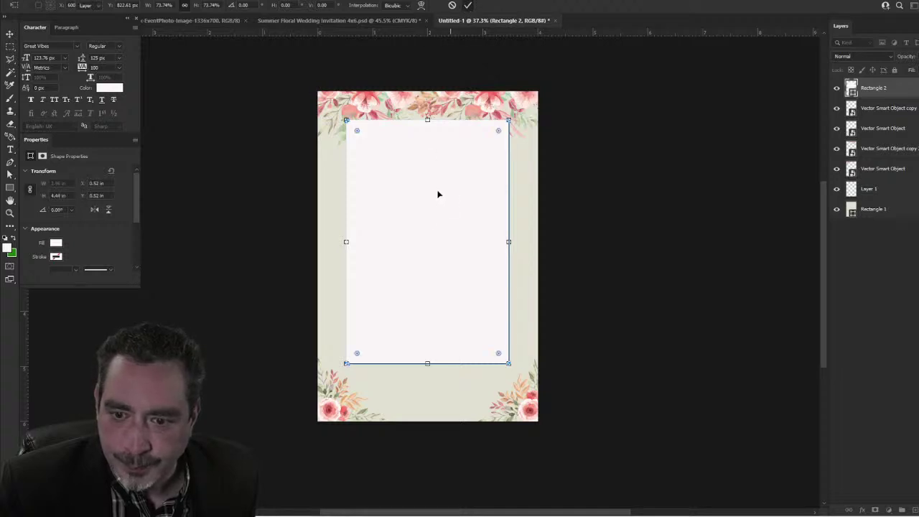
Step: Give the inner rectangle 0% fill opacity and a Deep knockout, then shift it slightly right
double_click(909, 88)
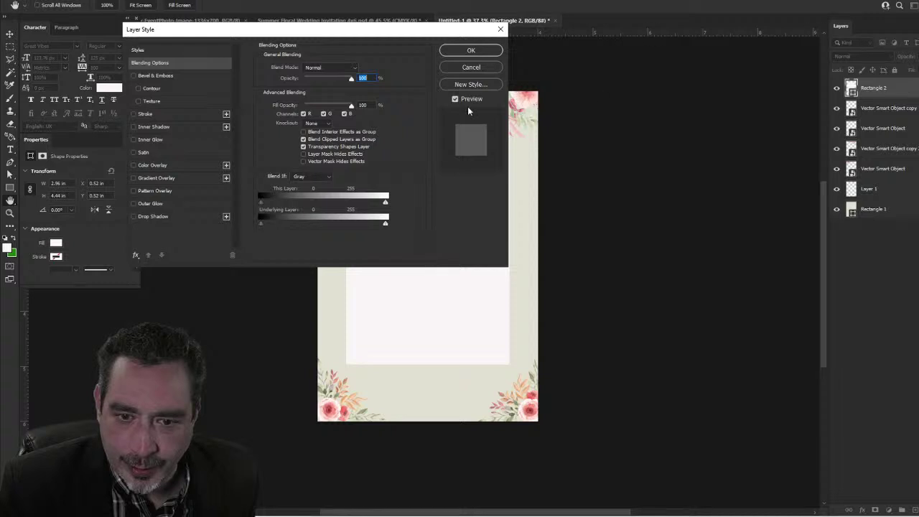
drag(349, 30, 748, 76)
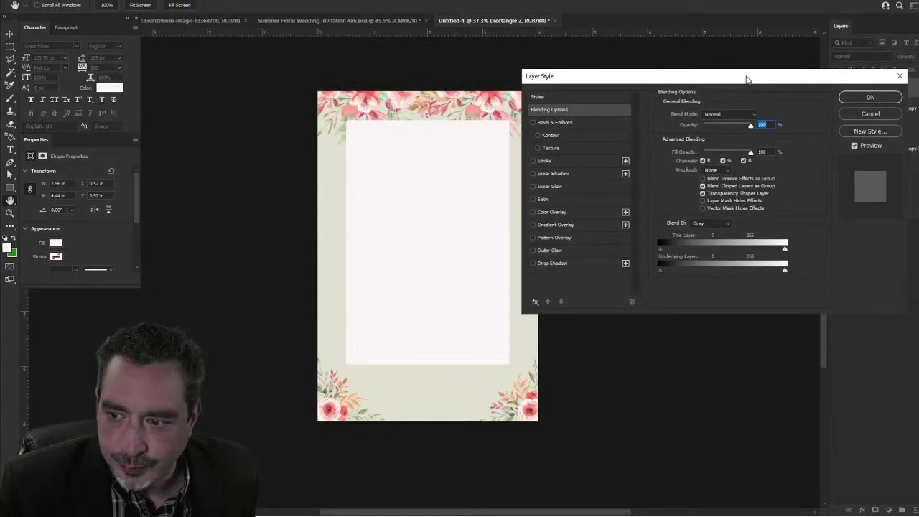
drag(750, 154, 677, 160)
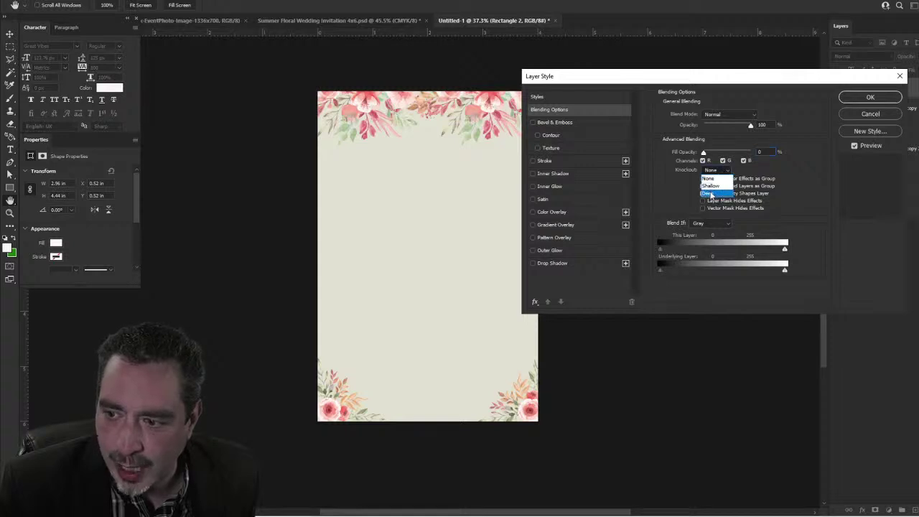
click(709, 193)
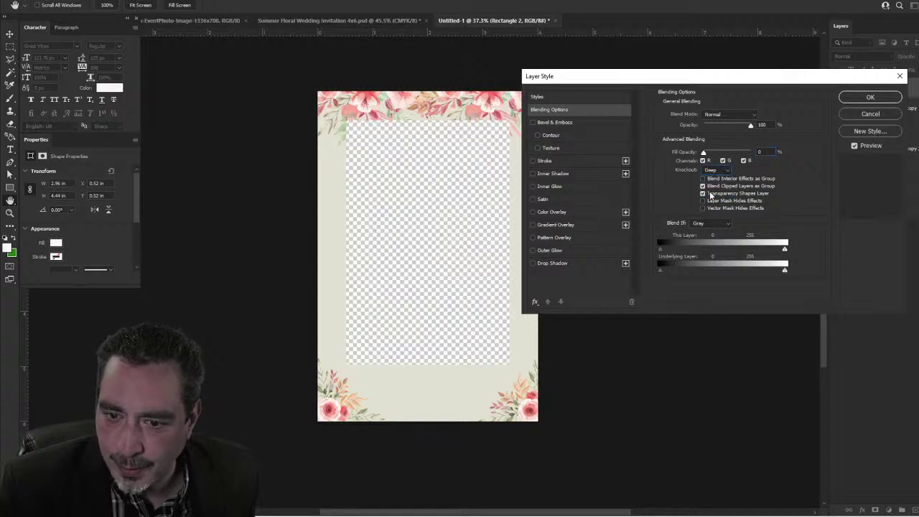
click(860, 97)
drag(414, 208, 440, 207)
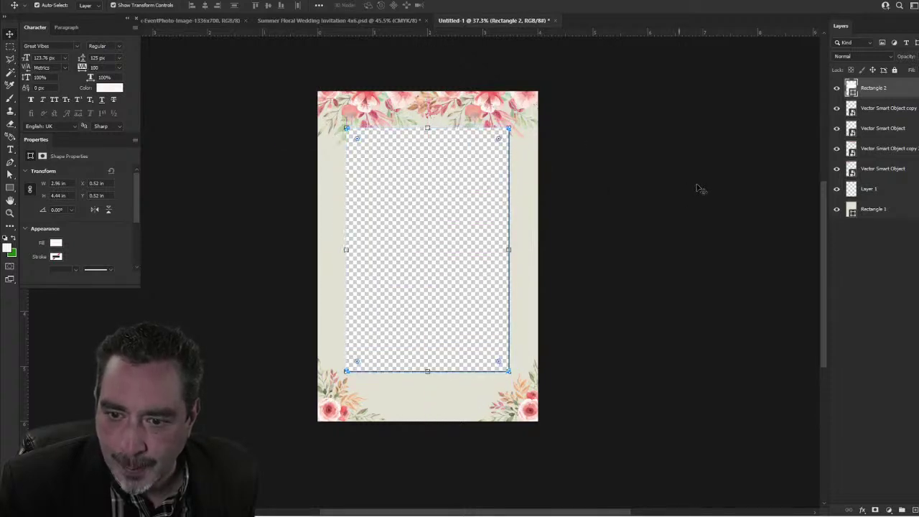
Step: Hide the inner rectangle and rasterize the beige Rectangle 1 layer
click(836, 88)
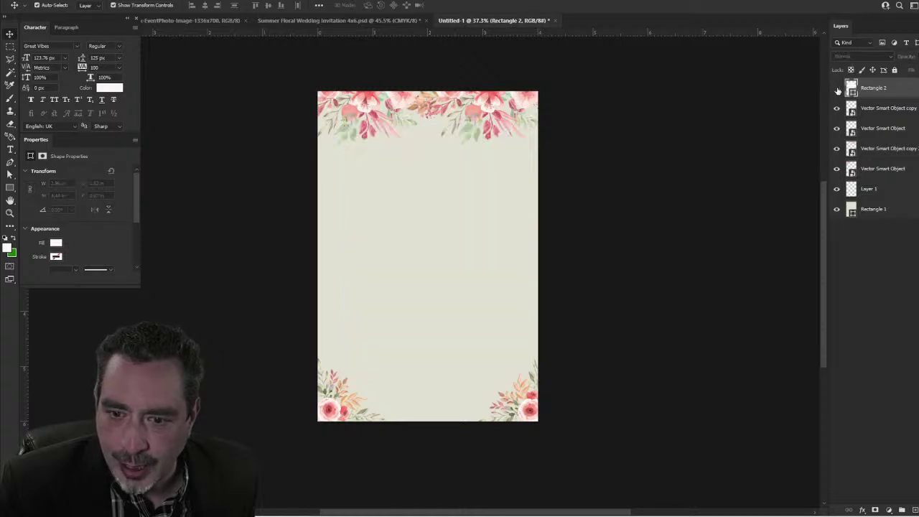
click(495, 245)
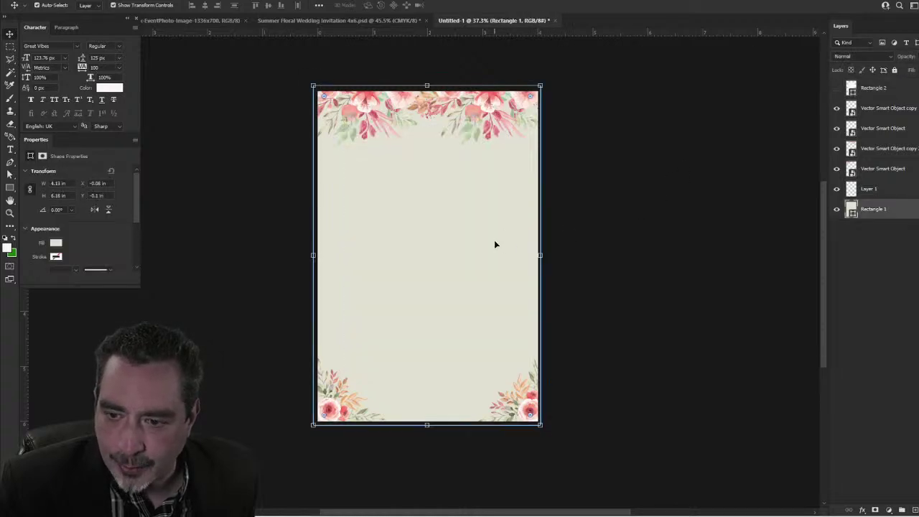
right_click(909, 210)
click(796, 250)
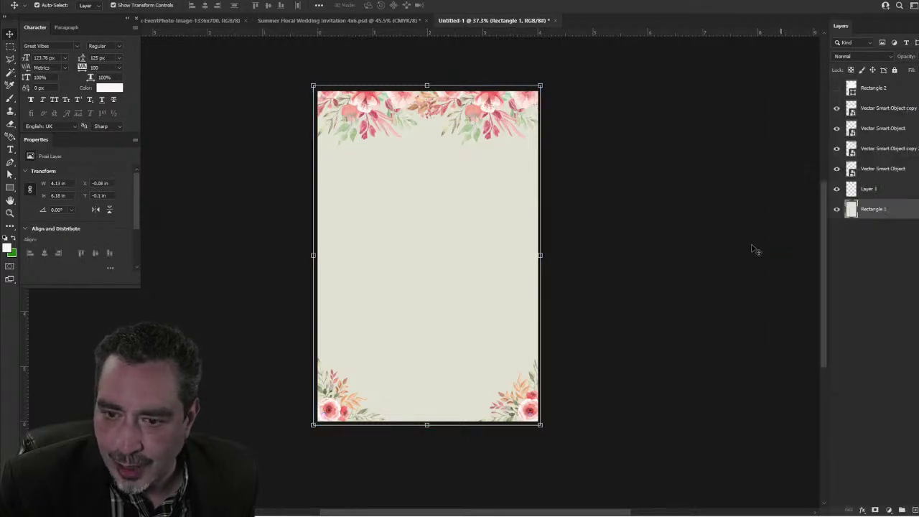
Step: Marquee and delete the card's inner area, then undo back to the solid beige centre
click(10, 48)
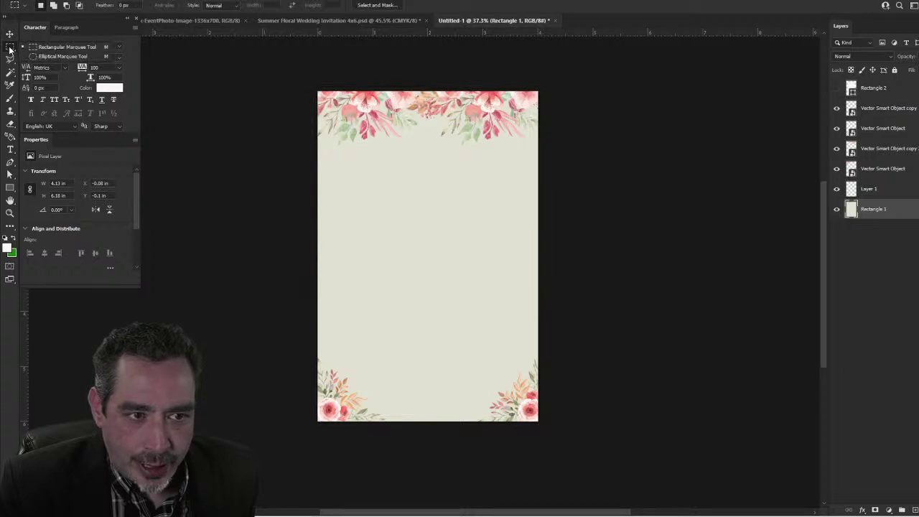
click(48, 47)
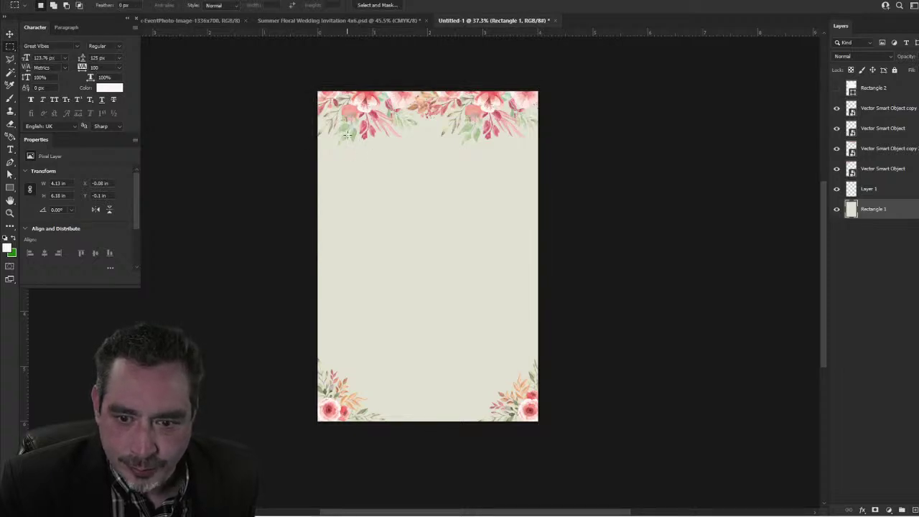
drag(347, 131, 511, 377)
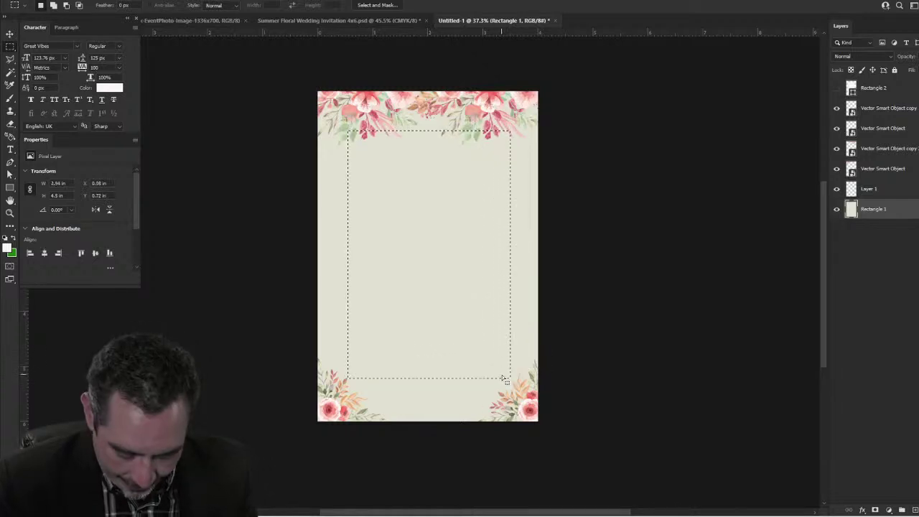
key(Delete)
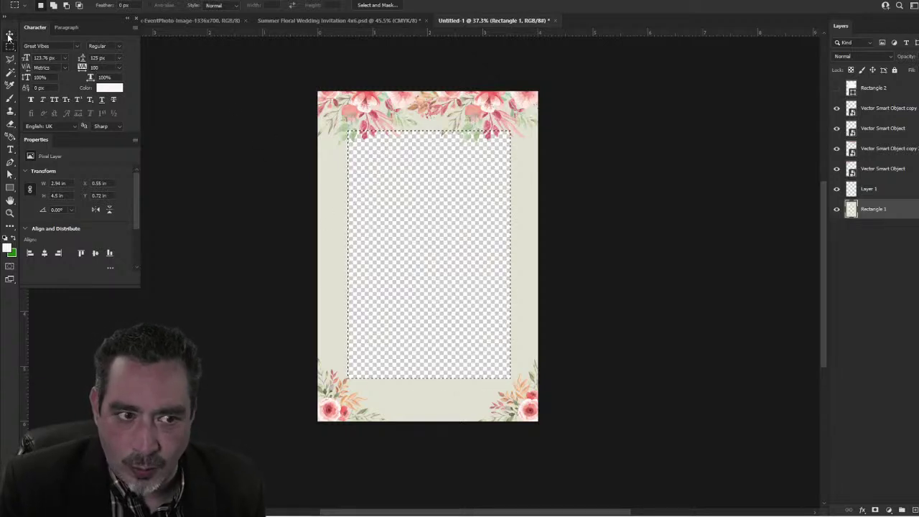
key(v)
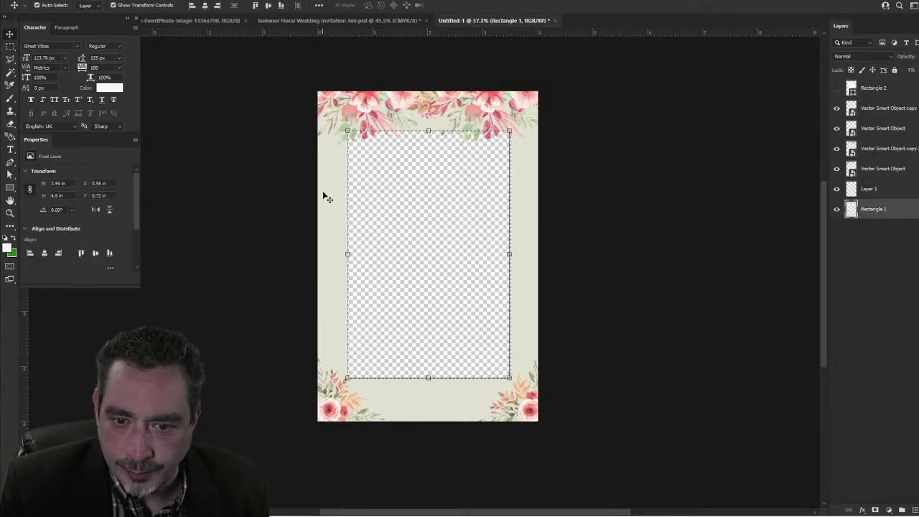
key(ctrl+d)
click(266, 199)
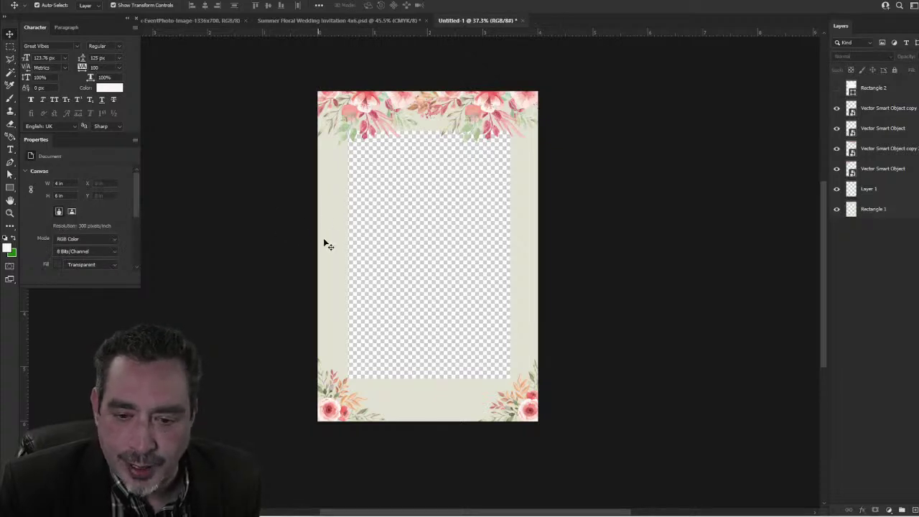
click(398, 239)
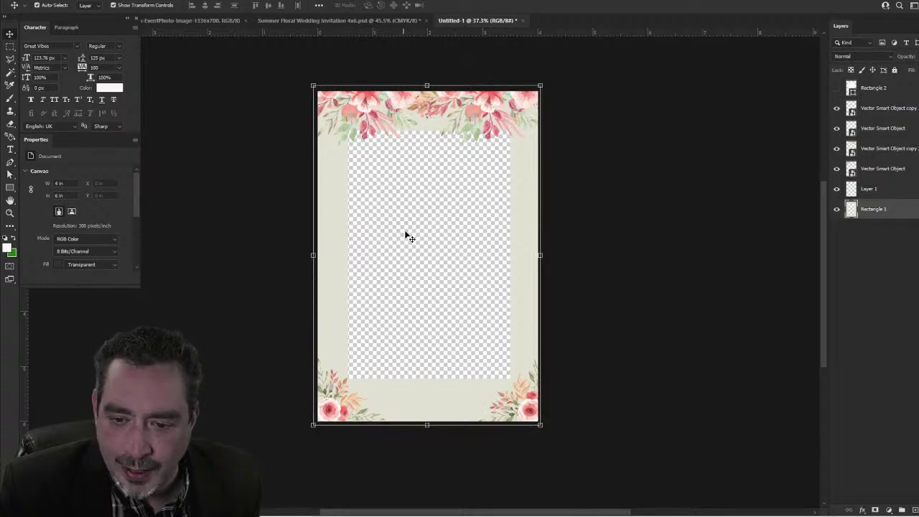
click(305, 238)
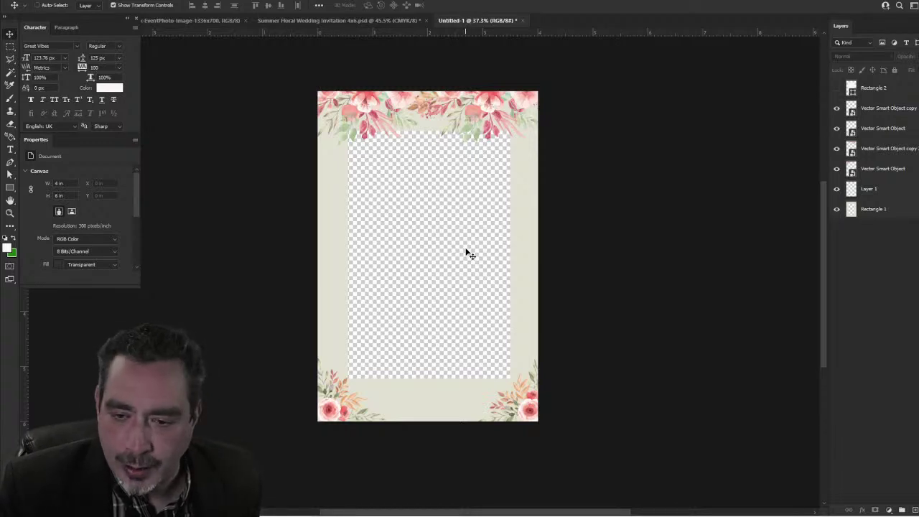
key(ctrl+shift+d)
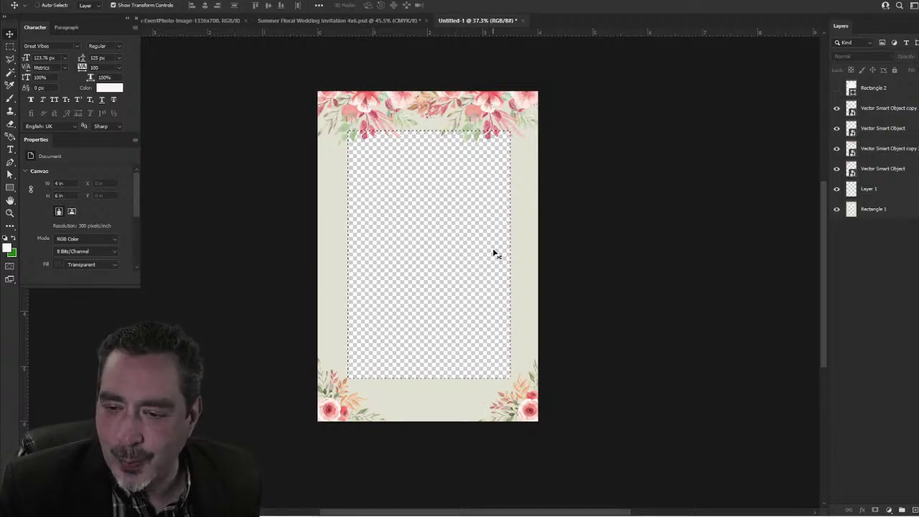
key(ctrl+z)
key(ctrl+d)
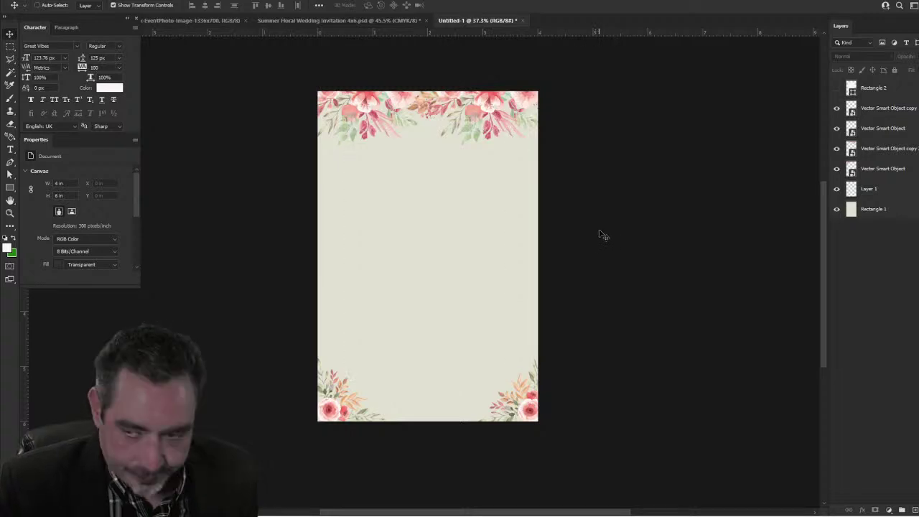
Step: Show Rectangle 2, rotate and shrink it, then turn it back to portrait
click(836, 88)
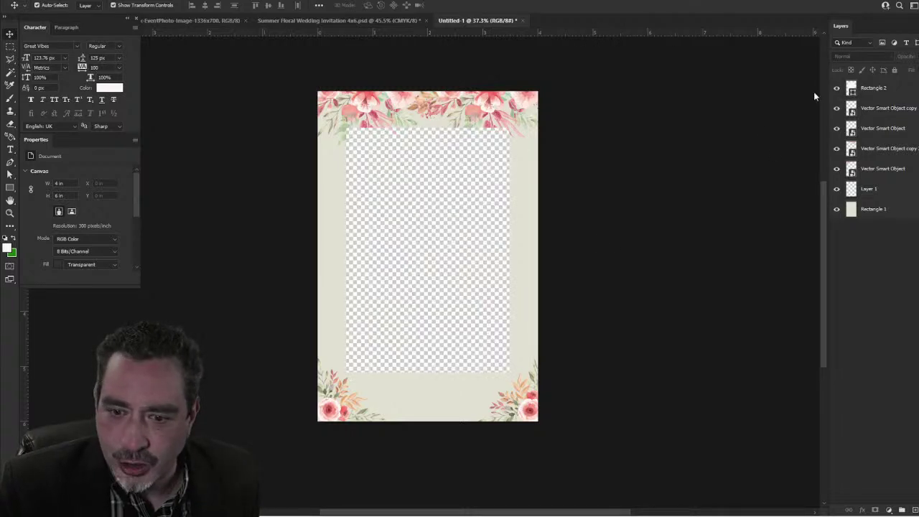
click(416, 221)
mouse_move(413, 214)
mouse_down()
mouse_move(459, 270)
mouse_move(386, 214)
mouse_move(494, 225)
mouse_move(409, 223)
mouse_up()
drag(508, 125, 556, 325)
drag(542, 174, 415, 260)
click(467, 7)
drag(382, 310, 444, 236)
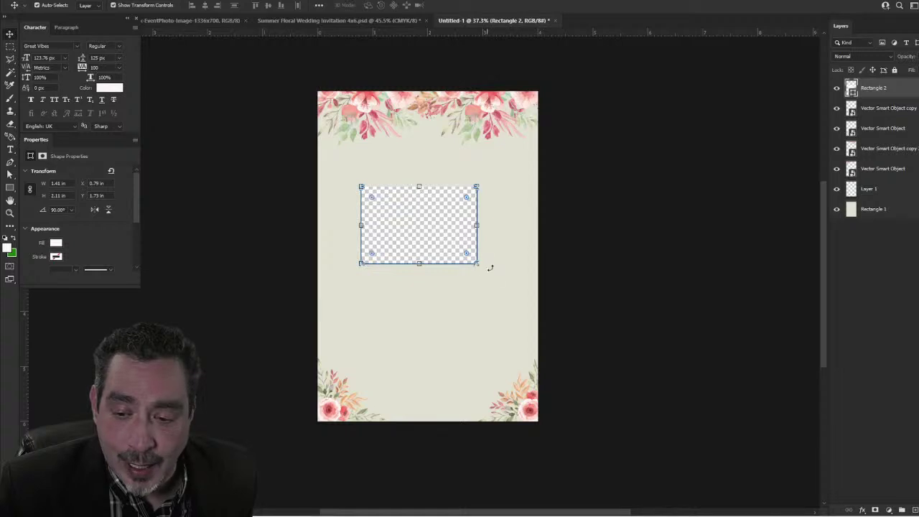
drag(485, 271, 459, 162)
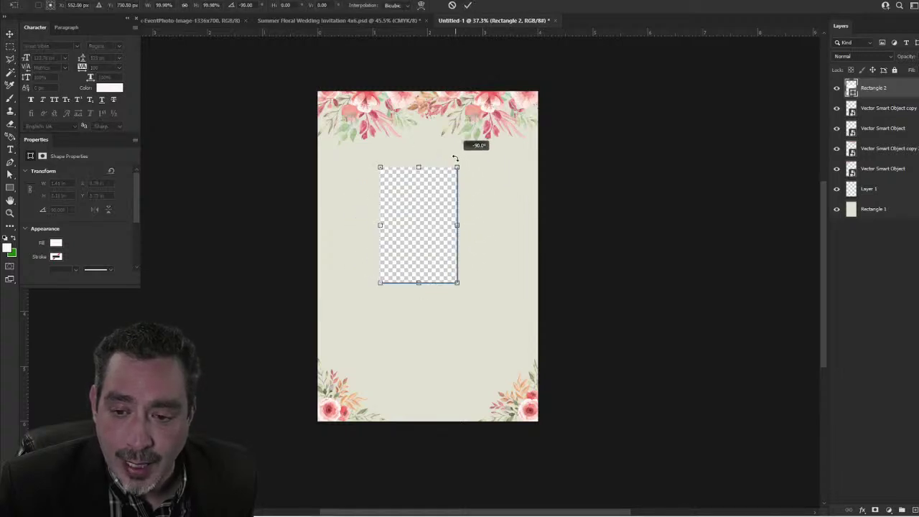
click(468, 6)
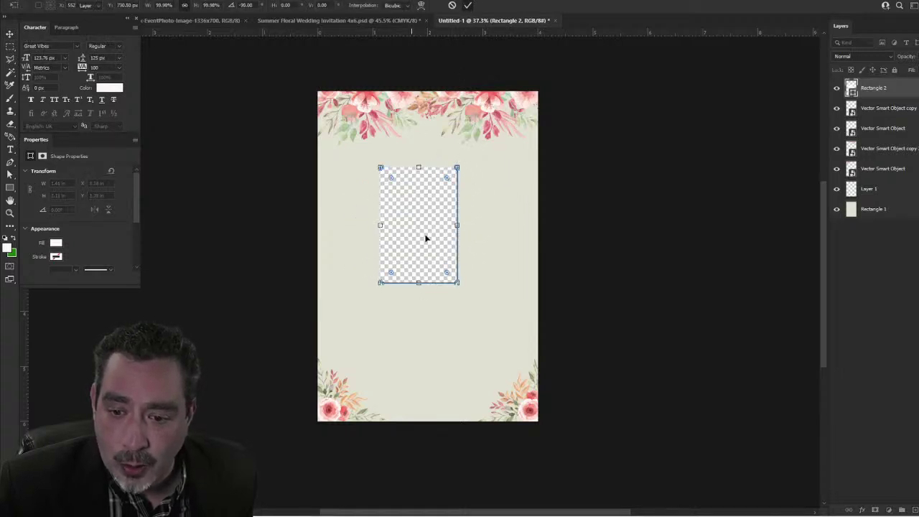
Step: Scale Rectangle 2 to about 62% and centre it inside the beige border
drag(422, 234, 364, 162)
drag(395, 207, 546, 412)
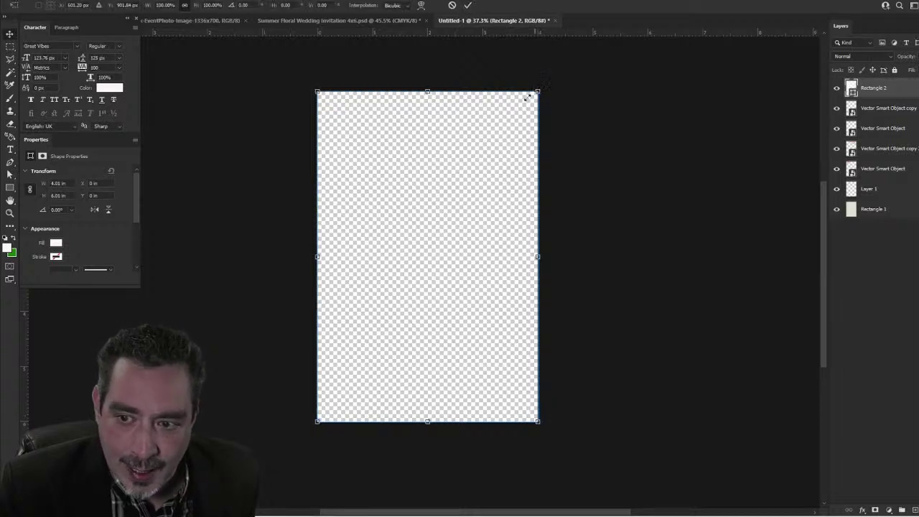
drag(537, 92, 450, 216)
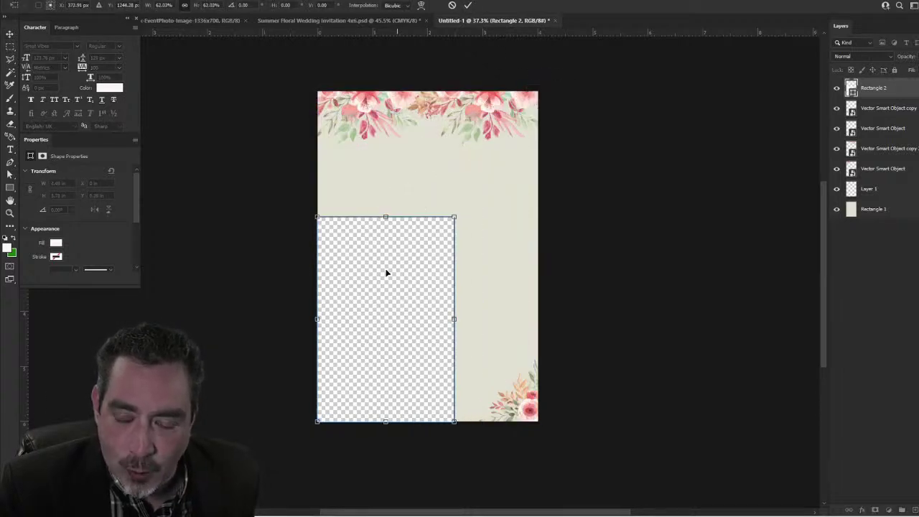
drag(390, 270, 420, 206)
drag(495, 148, 506, 127)
drag(436, 193, 438, 183)
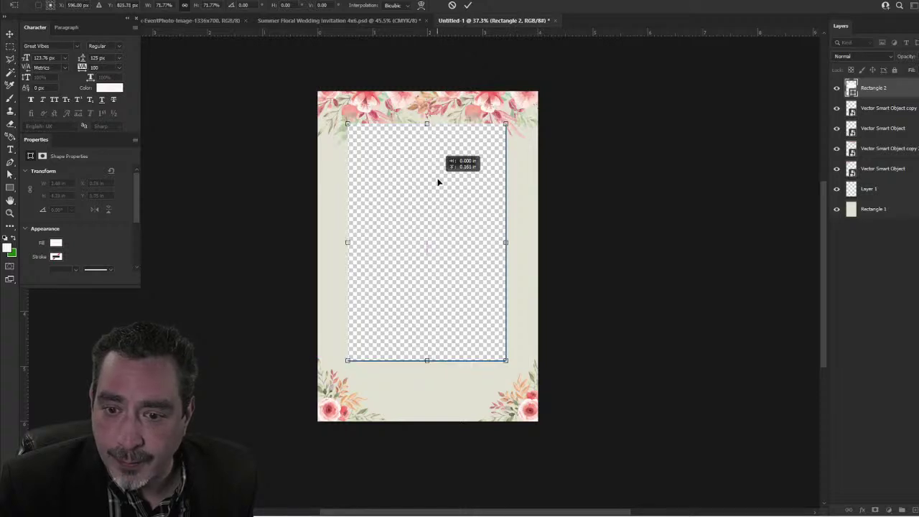
click(469, 5)
click(289, 51)
click(370, 106)
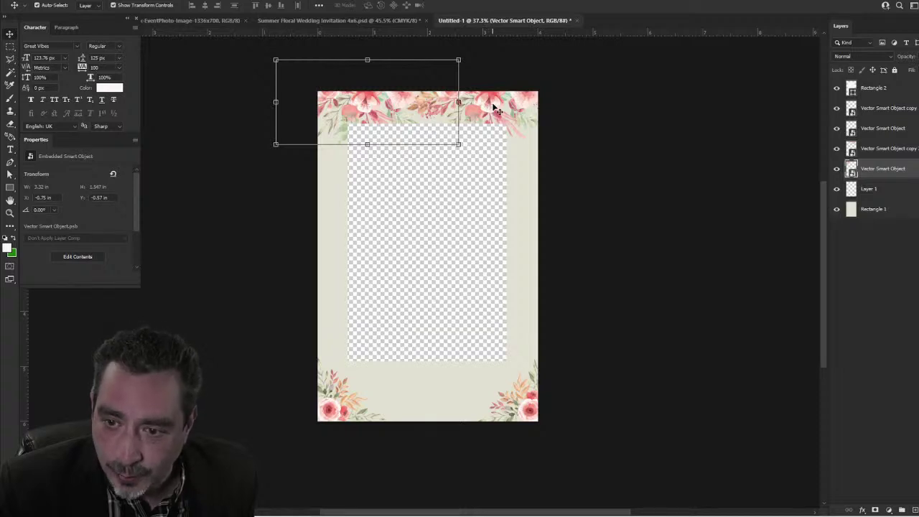
Step: Stack both floral Vector Smart Object layers above Rectangle 2 so the top flowers overlap the panel
shift+click(493, 108)
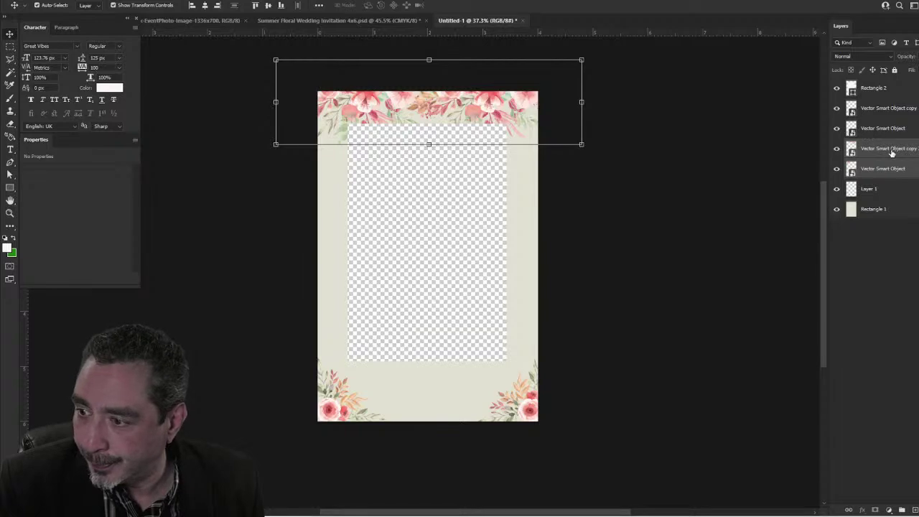
drag(890, 152, 887, 83)
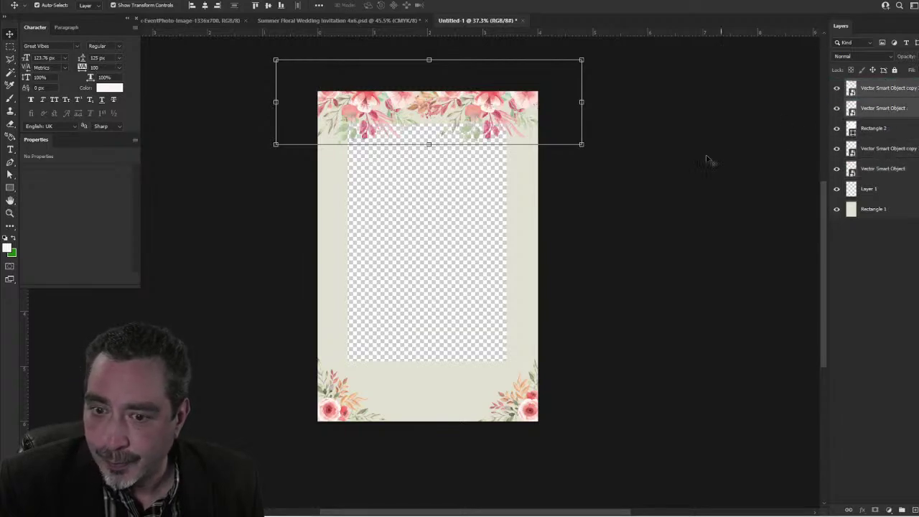
click(706, 159)
scroll(410, 152, up, 5)
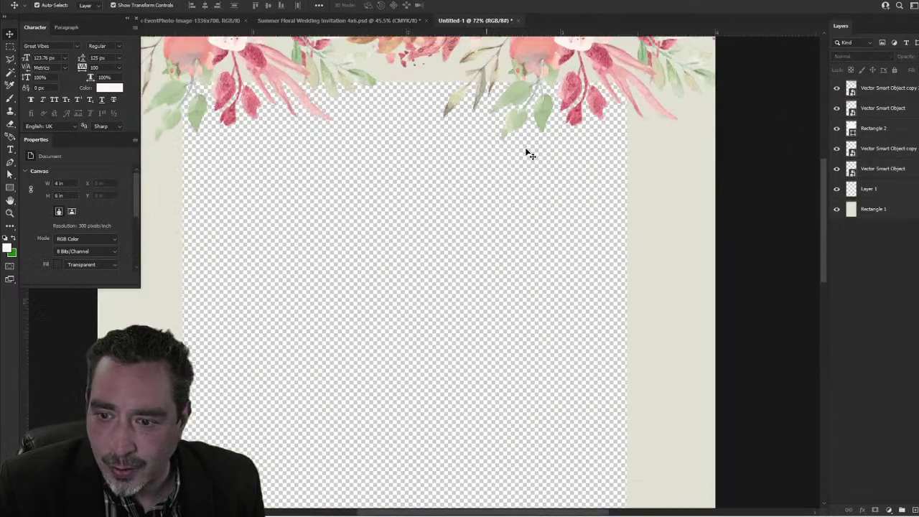
scroll(488, 182, up, 3)
scroll(488, 183, down, 4)
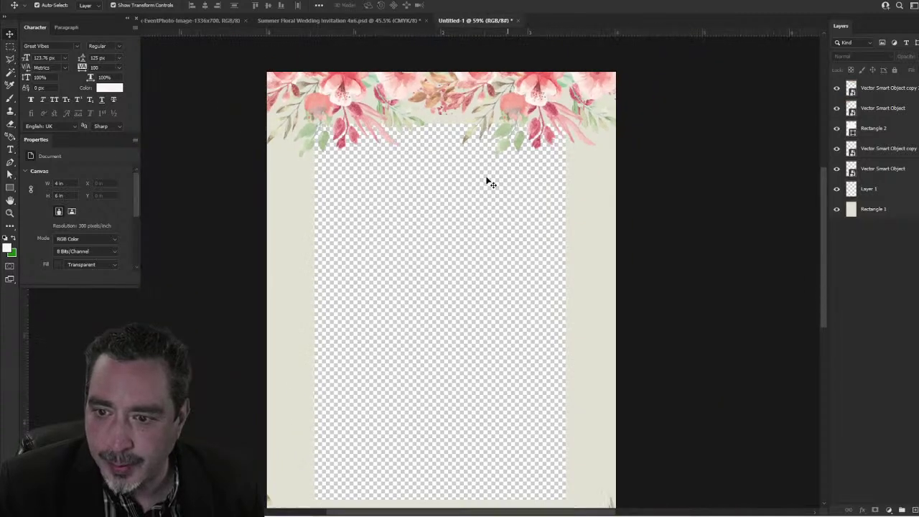
drag(449, 224, 461, 231)
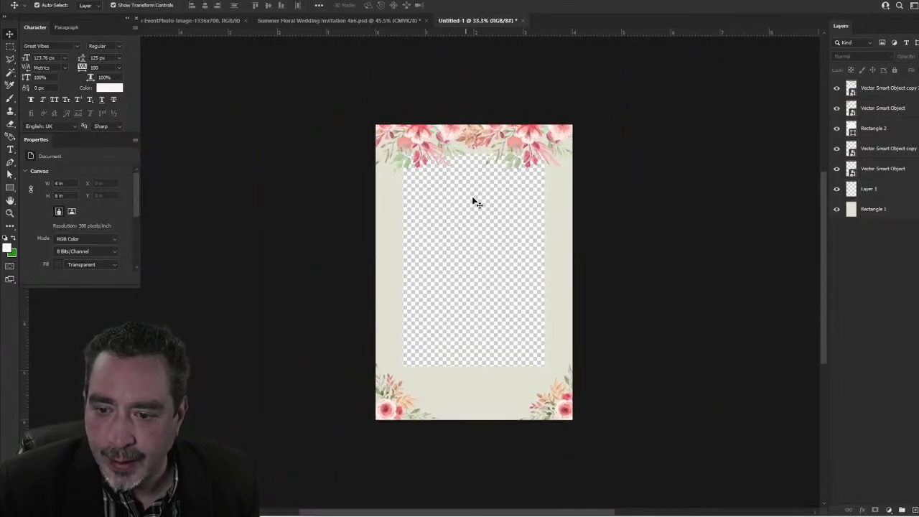
Step: Copy the template's gold frame and Karen & Roger names layers into Untitled-1
click(349, 18)
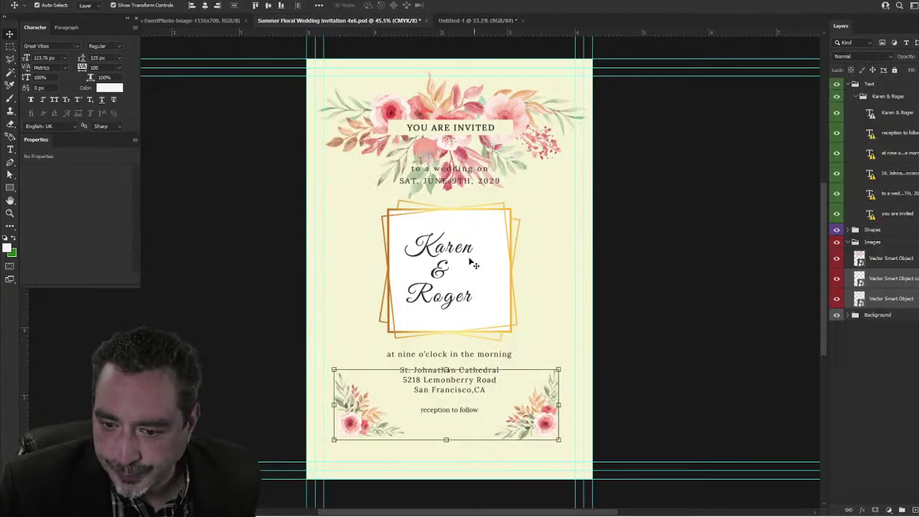
click(350, 237)
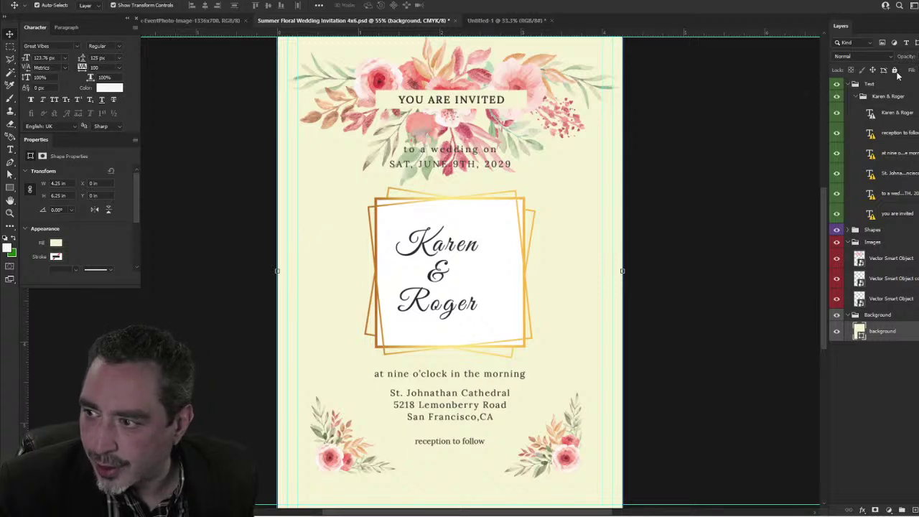
drag(335, 212, 531, 320)
drag(486, 271, 457, 260)
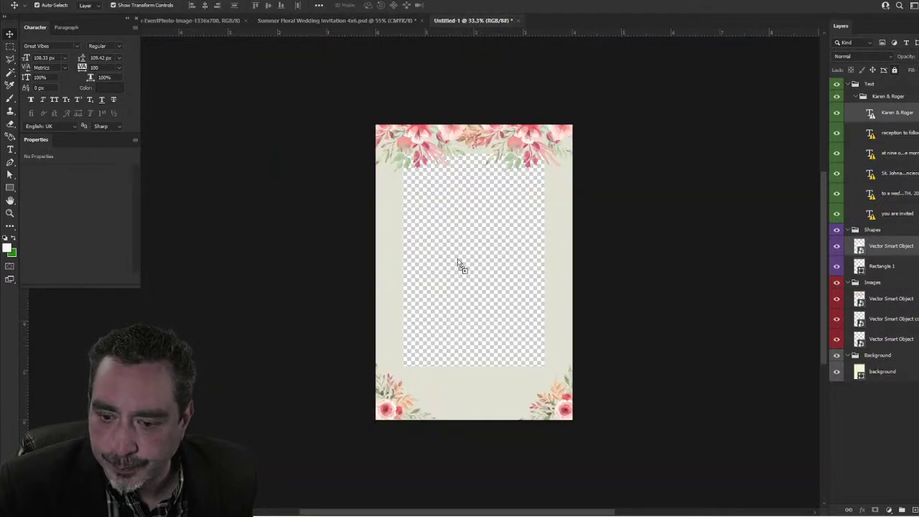
drag(469, 380, 464, 381)
scroll(464, 381, up, 5)
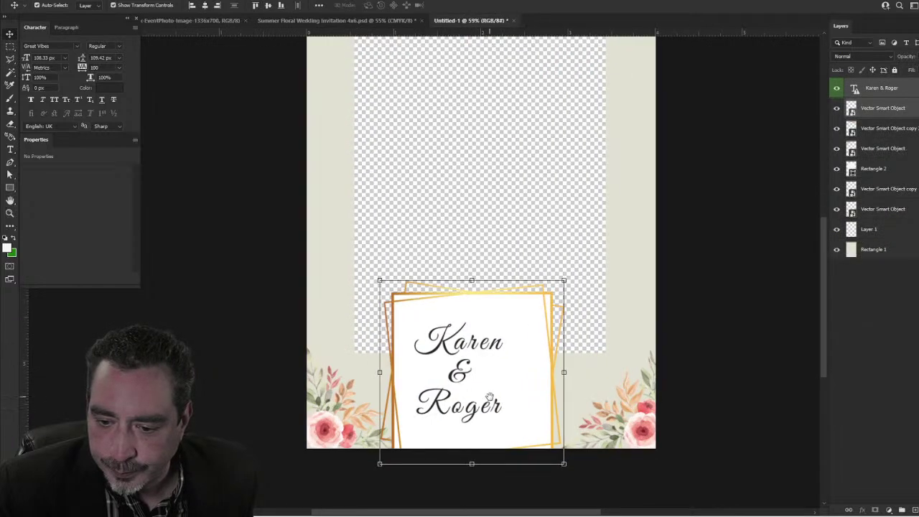
Step: Render the text and commit a transform of the pasted gold frame over the card's lower centre
drag(557, 215, 551, 226)
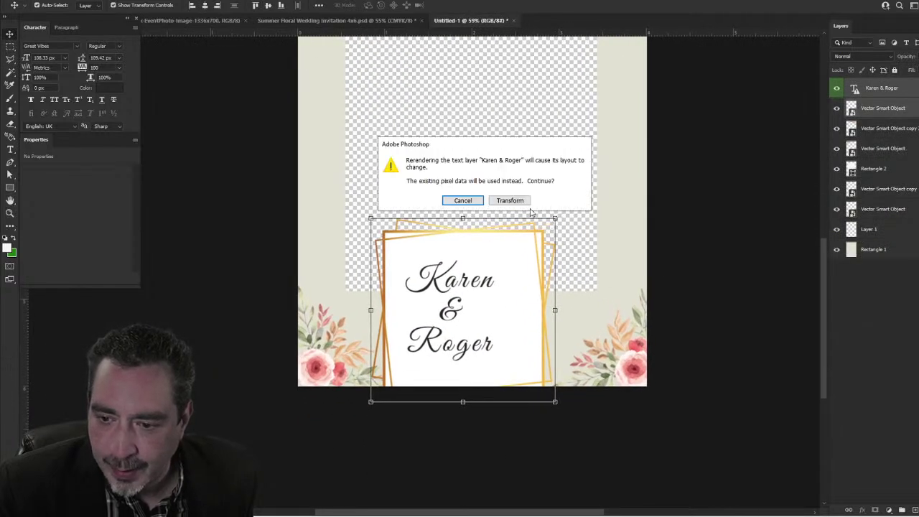
click(509, 201)
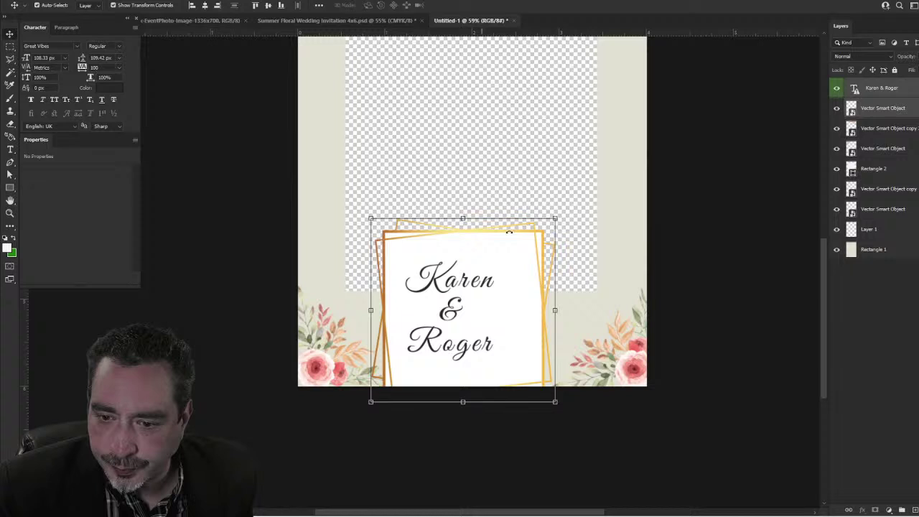
click(217, 269)
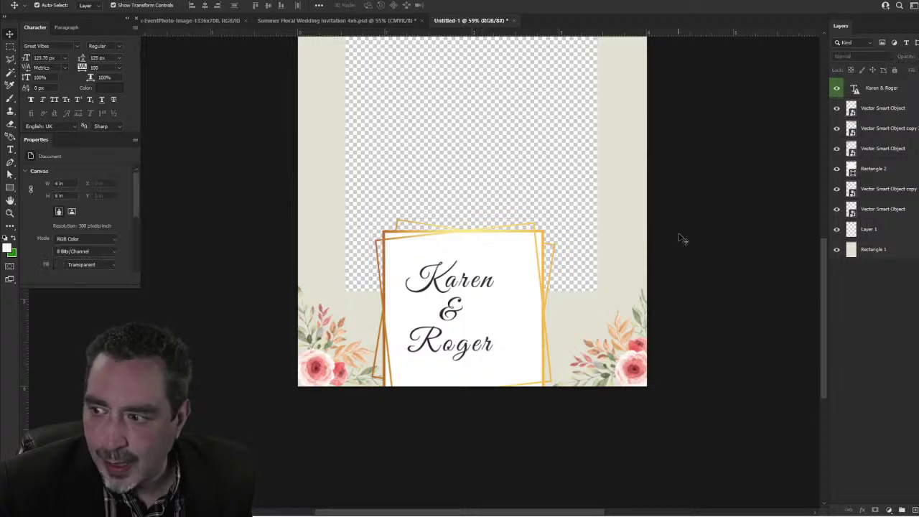
click(855, 89)
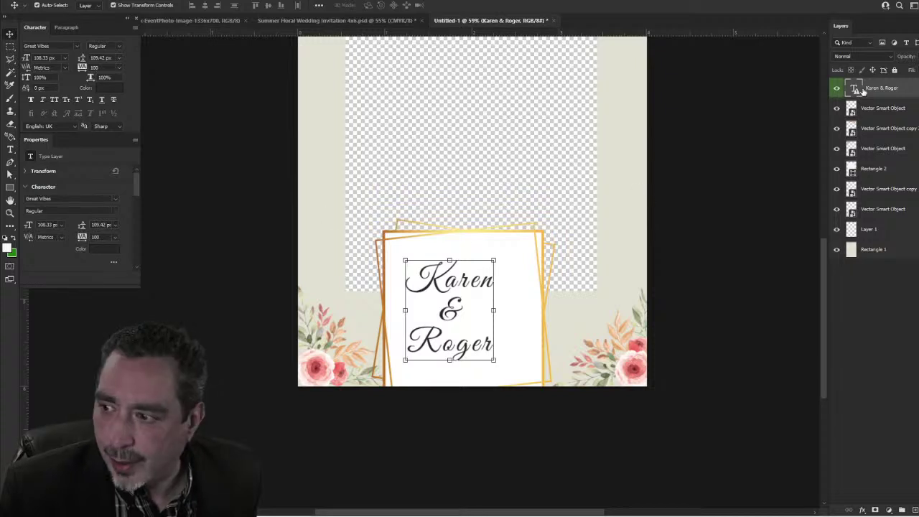
Step: Set the Karen & Roger names in the glimmer of light font and enlarge them to fill the frame
click(115, 197)
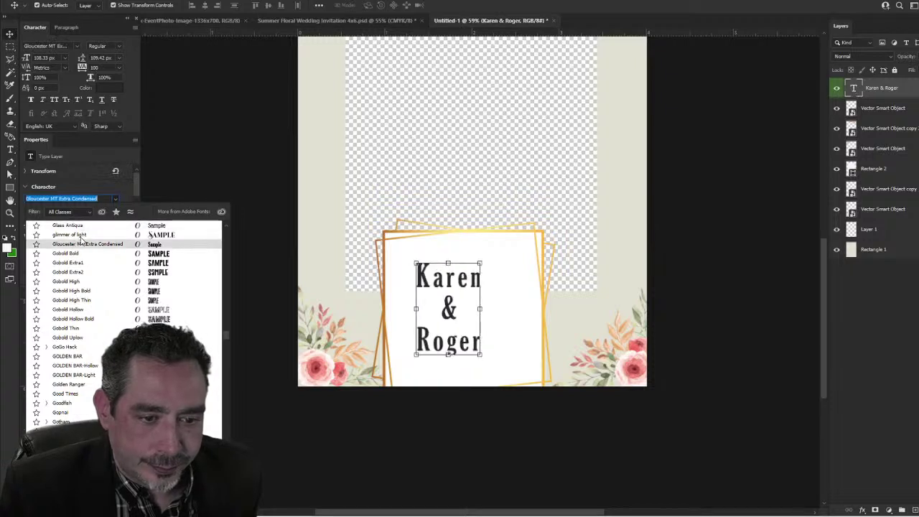
click(81, 235)
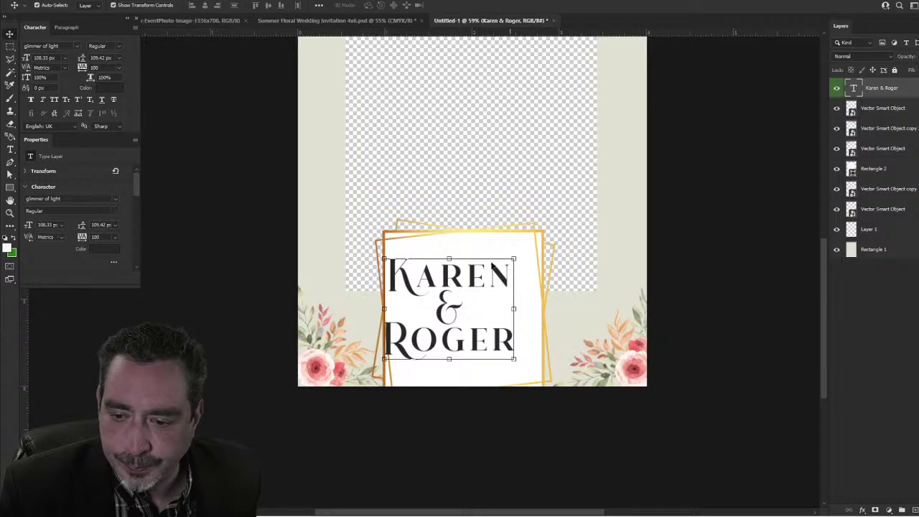
drag(386, 260, 405, 276)
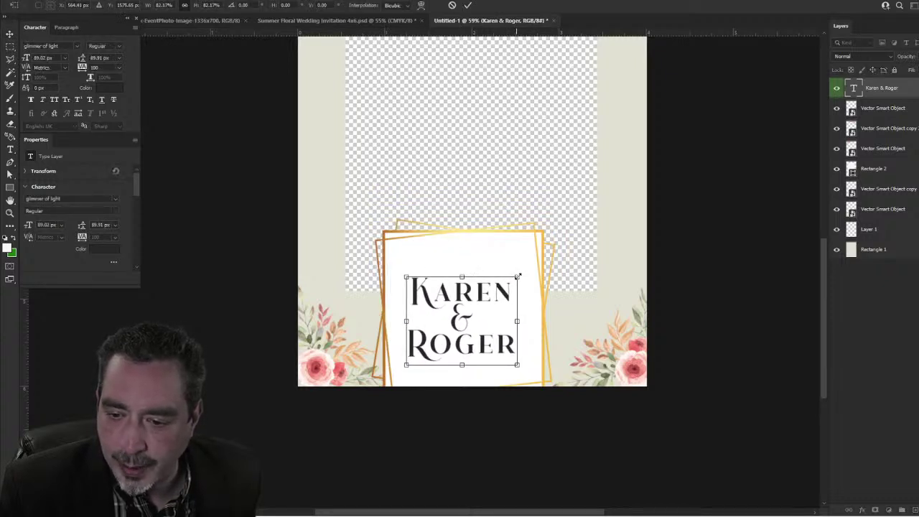
drag(517, 275, 526, 270)
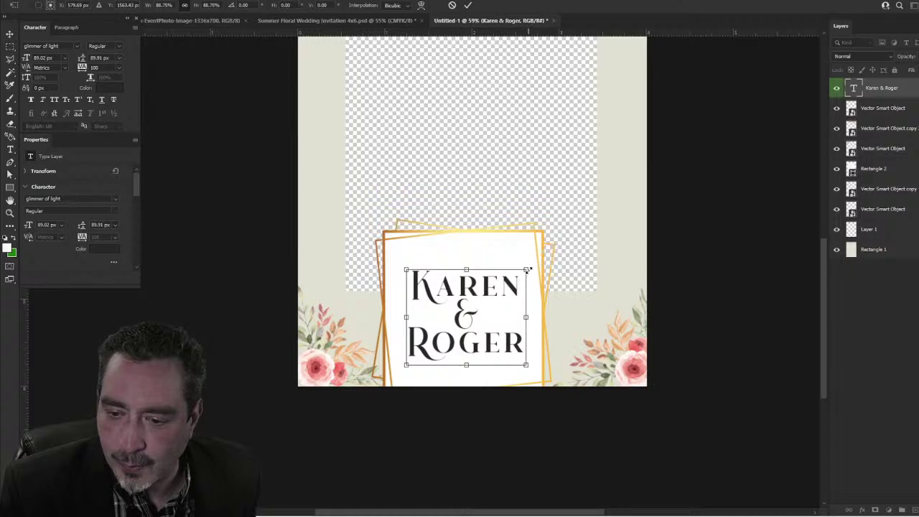
click(468, 5)
Step: Move the gold frame up and to the right, with a slight tilt
scroll(353, 308, up, 4)
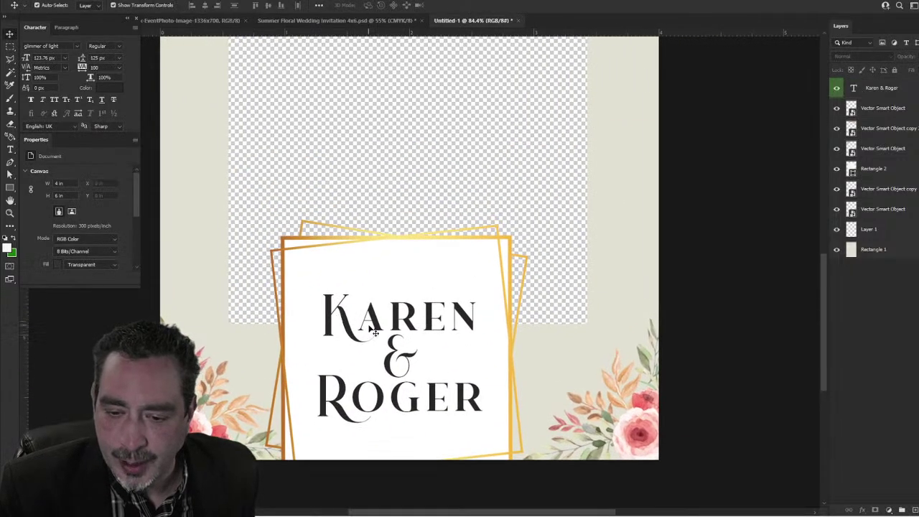
scroll(375, 332, up, 2)
scroll(424, 283, down, 3)
scroll(431, 260, up, 1)
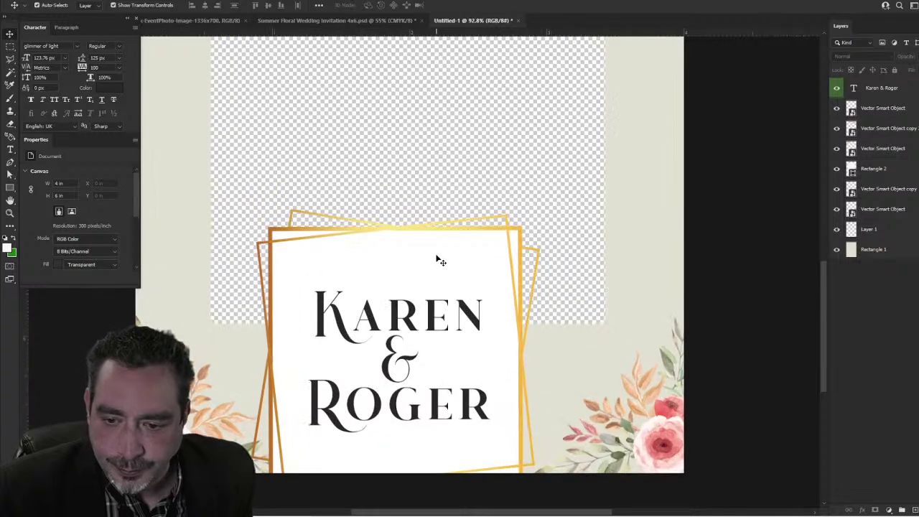
drag(421, 260, 438, 241)
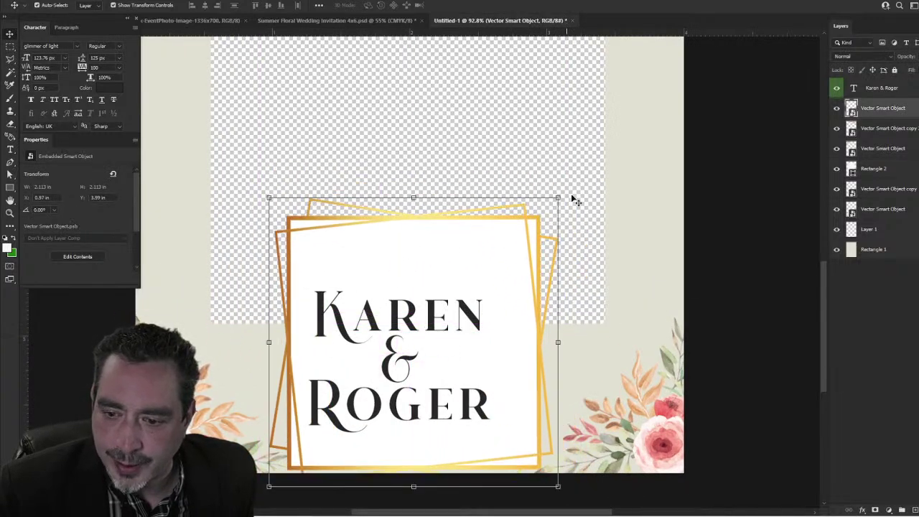
mouse_move(567, 190)
mouse_down()
mouse_move(504, 156)
mouse_move(564, 231)
mouse_move(574, 219)
mouse_move(558, 201)
mouse_up()
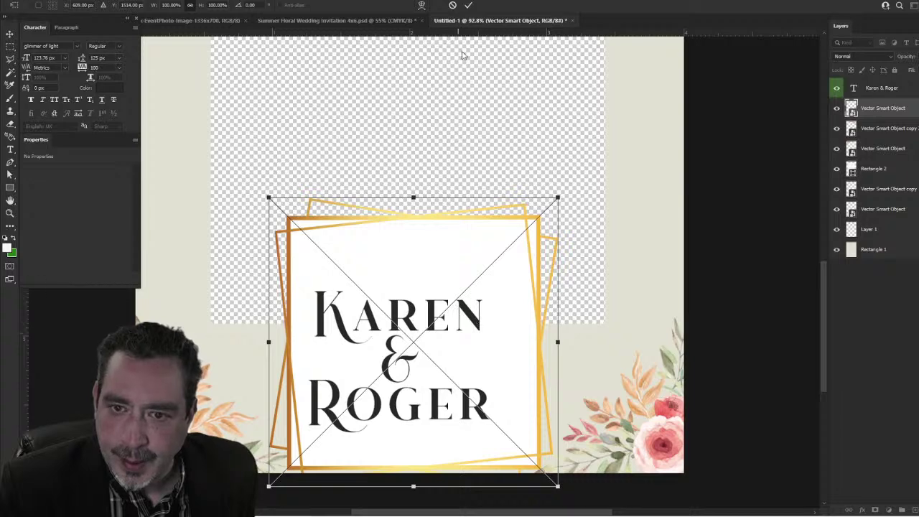
click(465, 9)
Step: Centre Rectangle 2 horizontally on the card using Align To: Canvas
key(ctrl+minus)
key(ctrl+minus)
key(ctrl+minus)
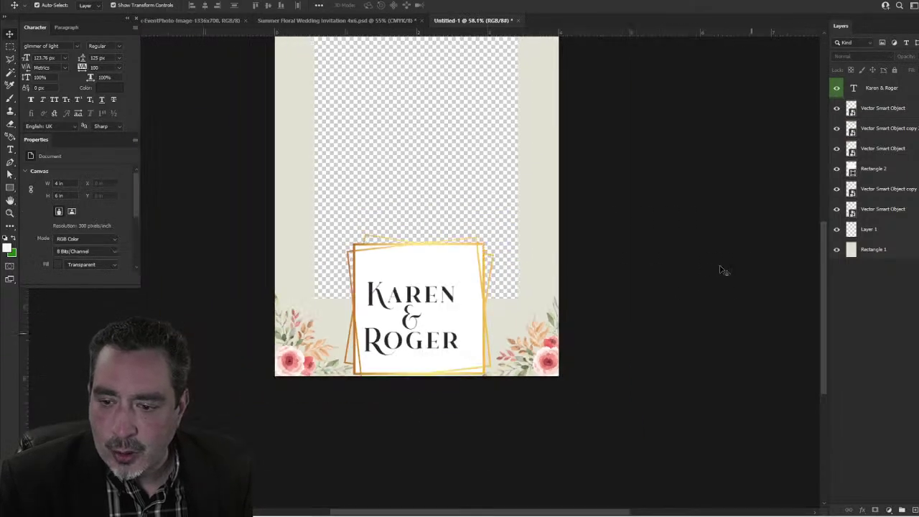
scroll(430, 245, up, 2)
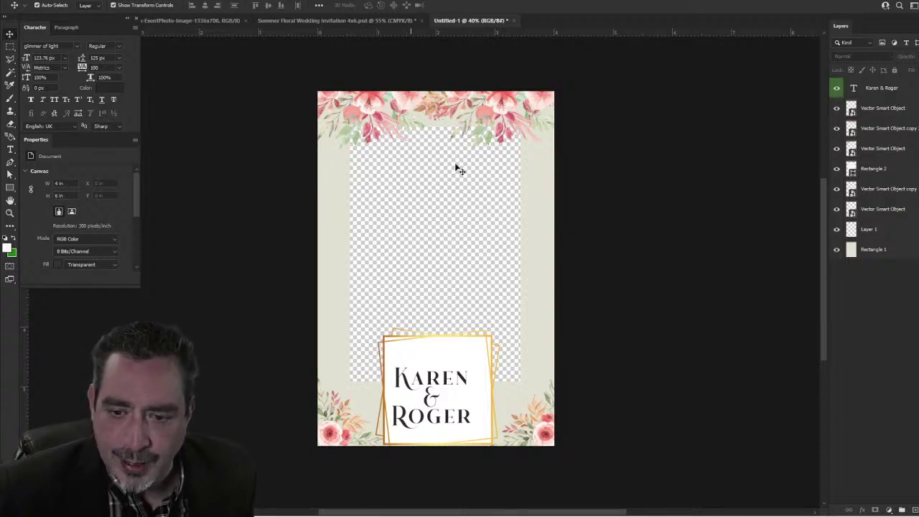
click(420, 202)
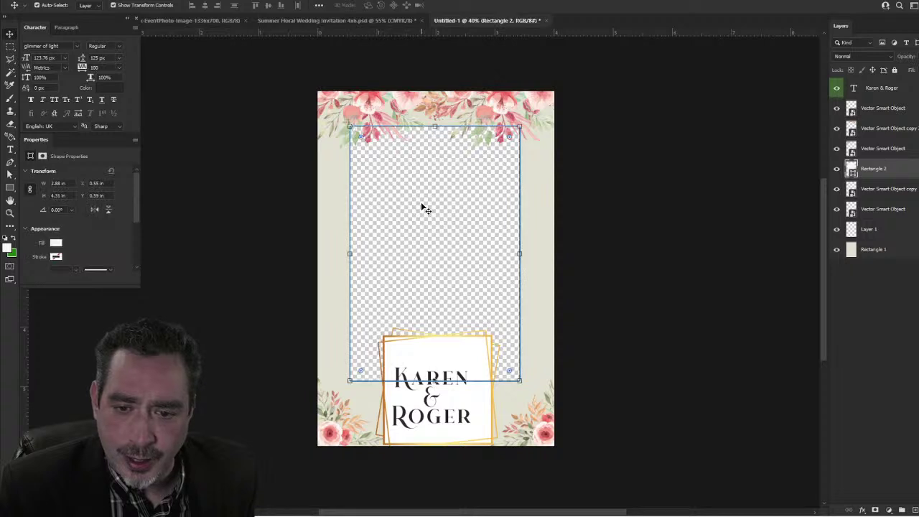
click(319, 6)
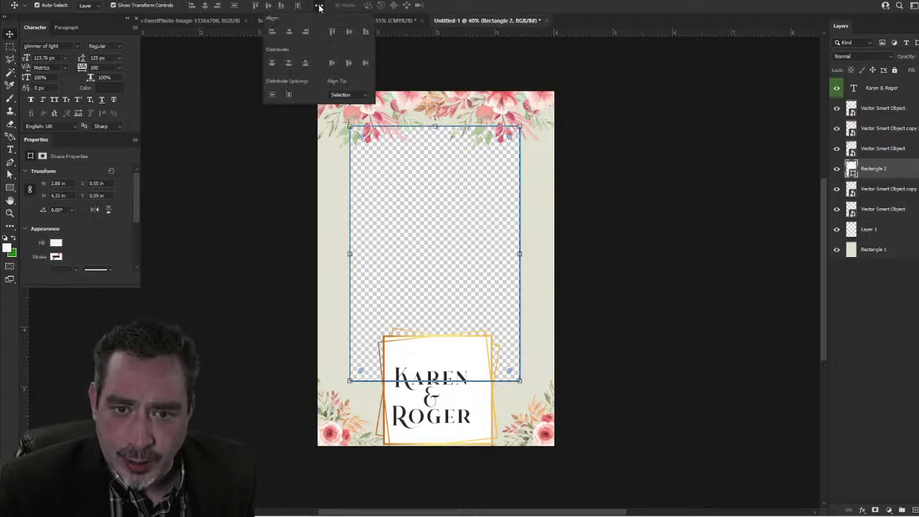
click(351, 98)
click(344, 109)
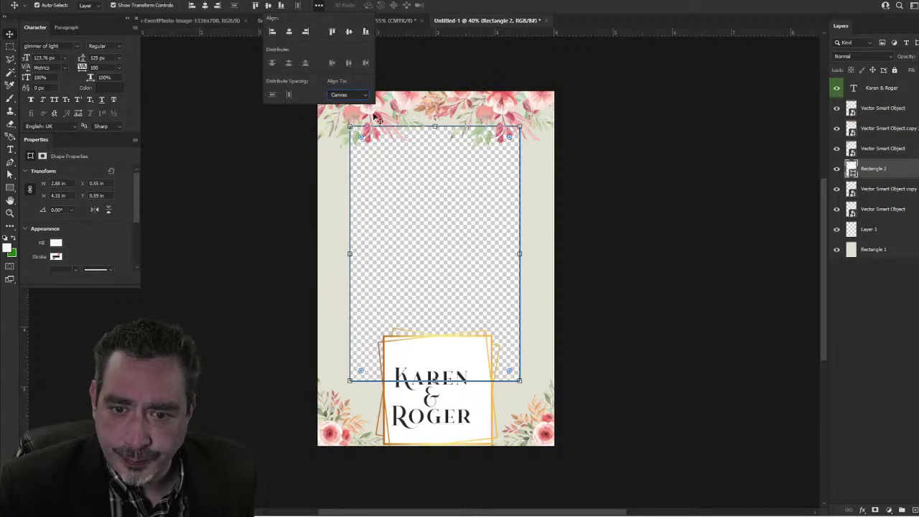
click(266, 212)
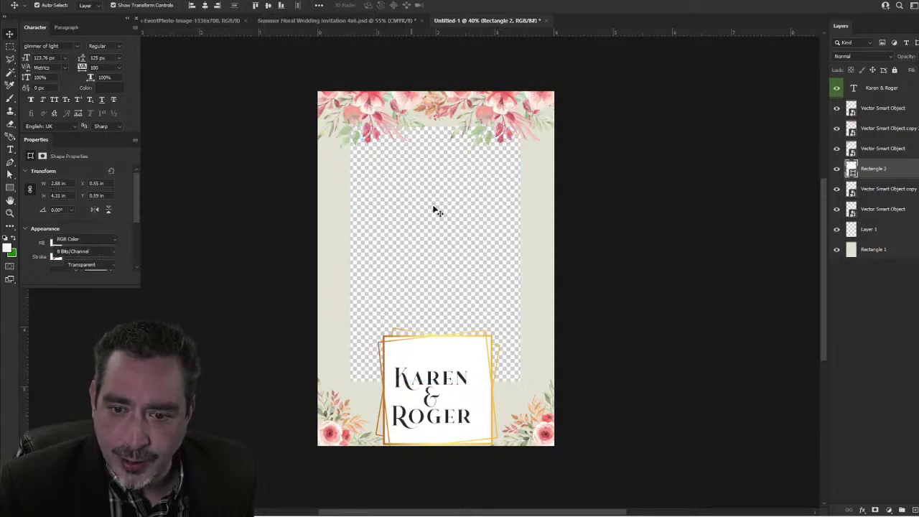
click(205, 6)
Step: Re-centre the rectangle and raise it to sit just below the top flowers
drag(448, 243, 371, 265)
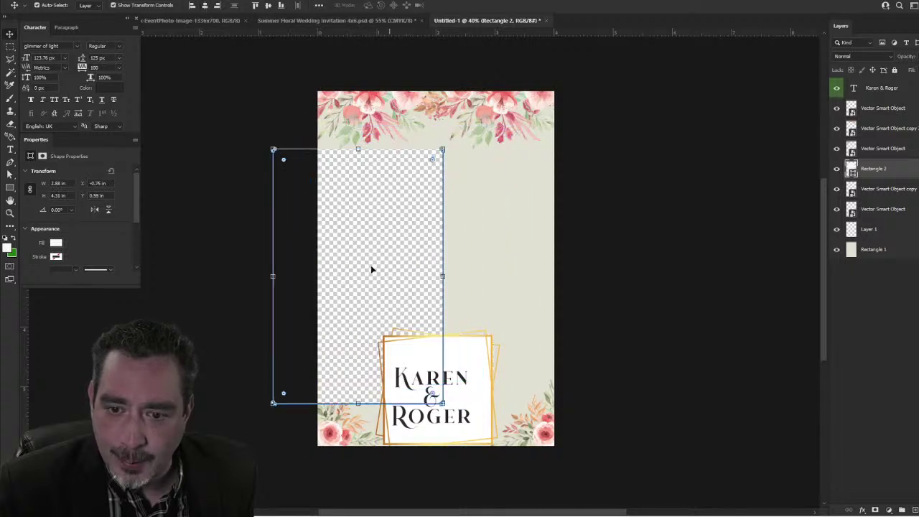
click(205, 5)
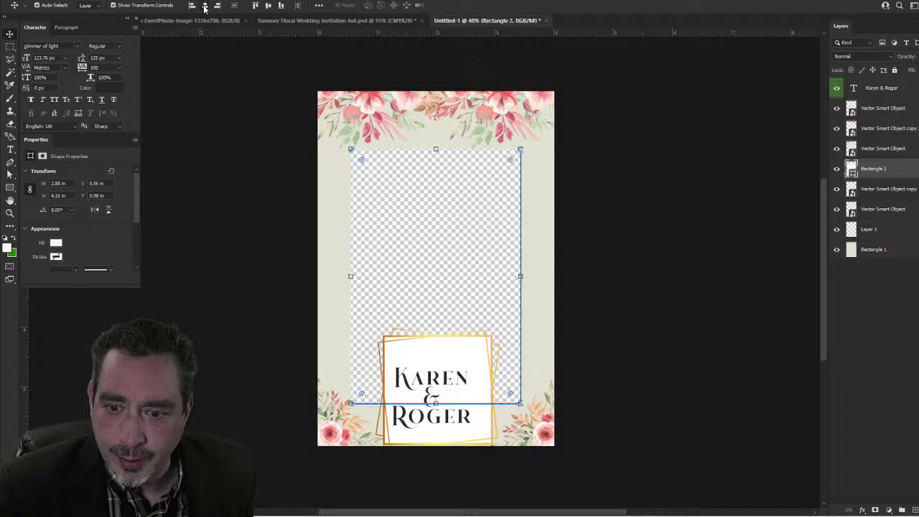
click(268, 6)
mouse_move(465, 209)
mouse_down()
mouse_move(457, 189)
mouse_move(450, 206)
mouse_up()
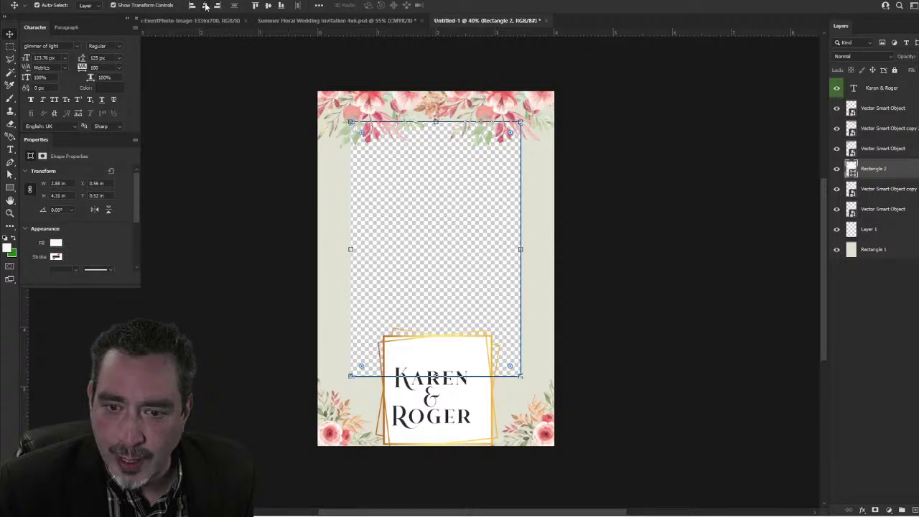
click(277, 148)
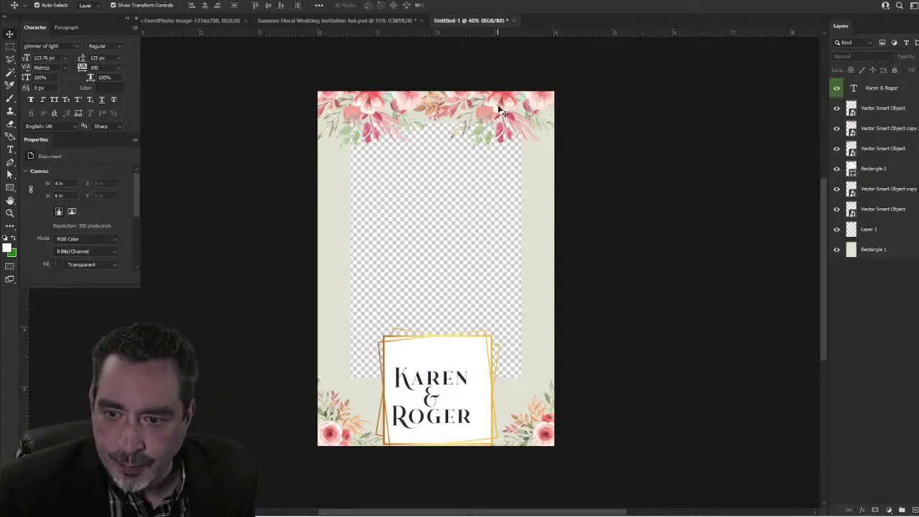
Step: Centre the top floral border horizontally on the card and return it to the top edge
drag(499, 109, 392, 275)
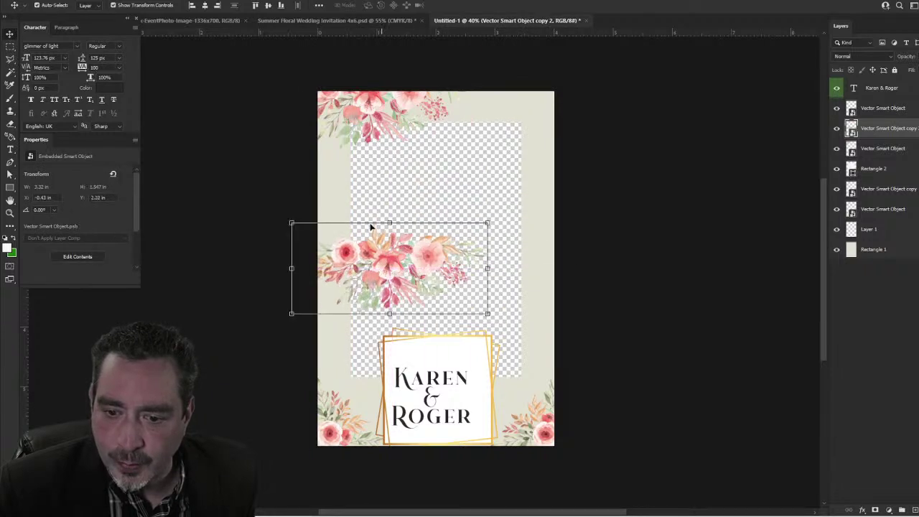
click(207, 6)
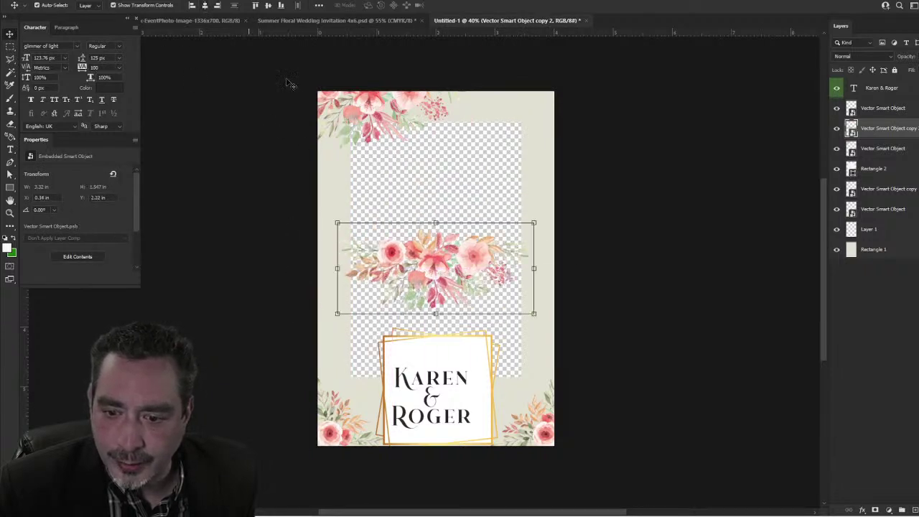
drag(478, 251, 545, 101)
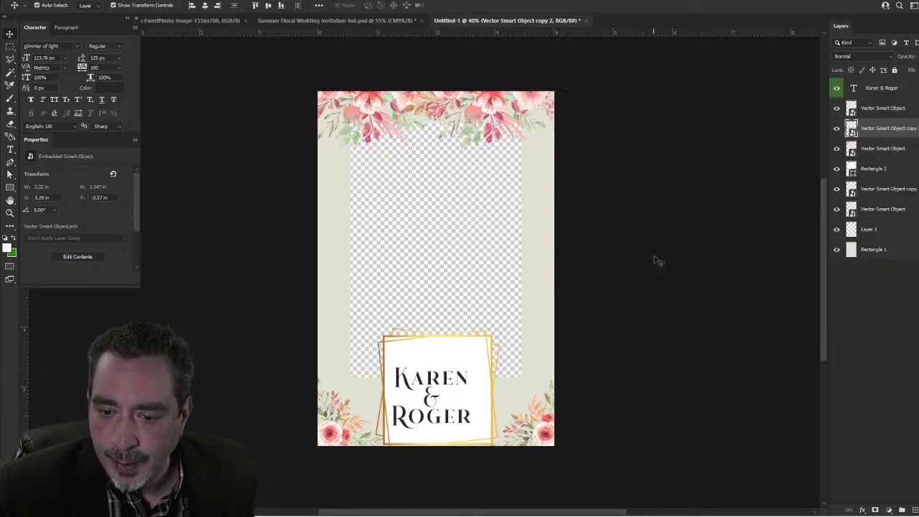
click(656, 261)
scroll(476, 391, up, 4)
scroll(501, 355, up, 4)
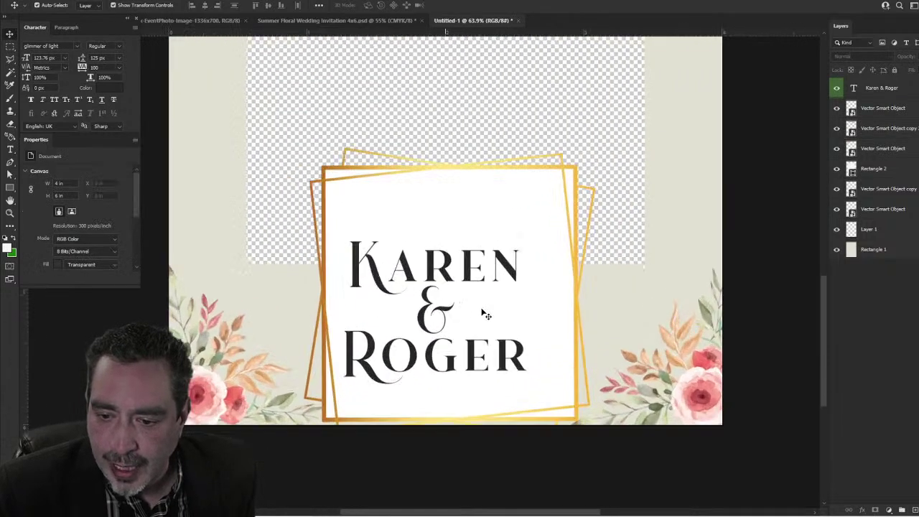
click(508, 298)
scroll(507, 297, down, 6)
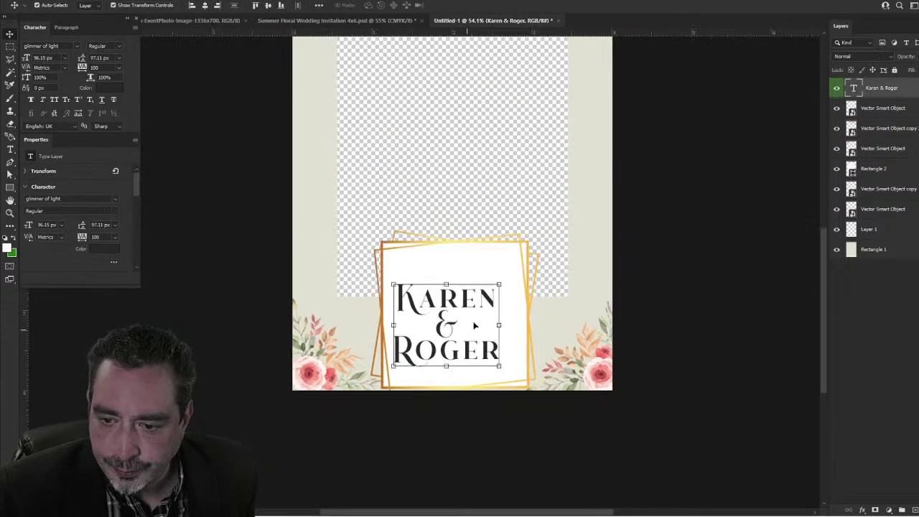
click(627, 219)
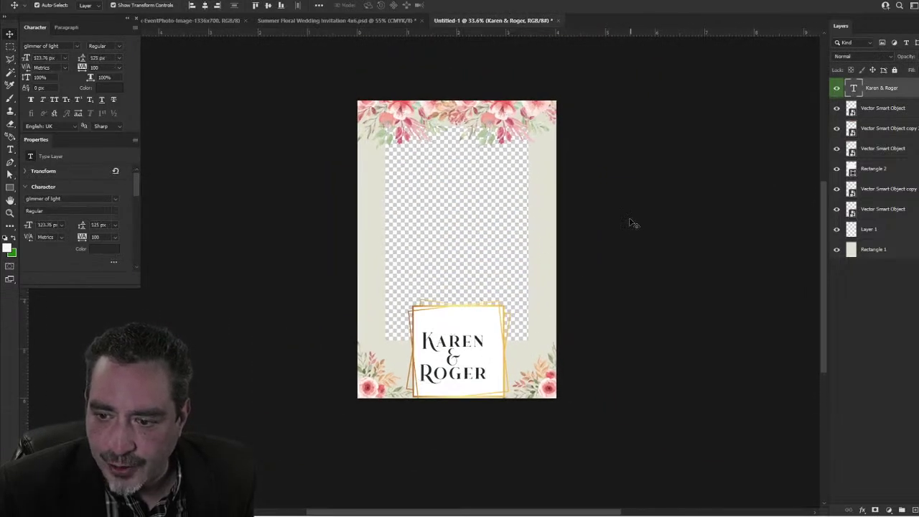
Step: Switch to the Summer Floral Wedding Invitation template and dismiss the browser's download thank-you popup
click(354, 22)
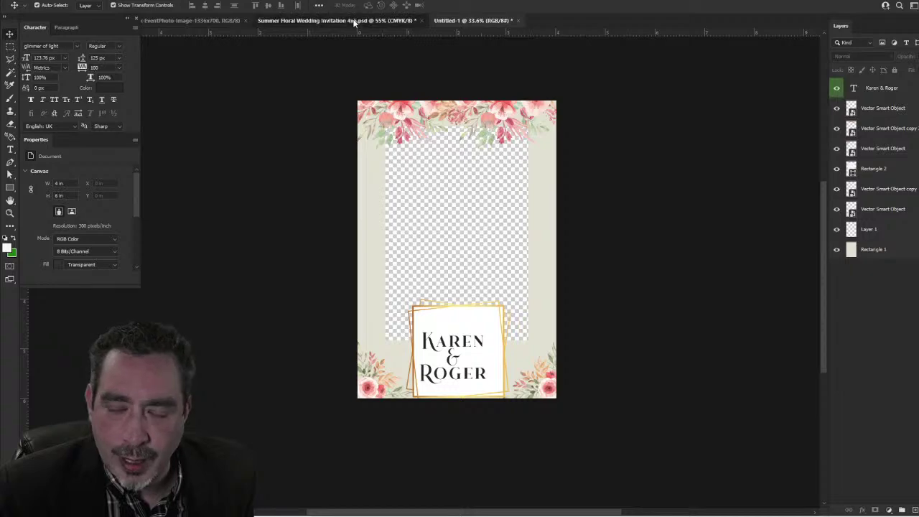
scroll(483, 357, down, 2)
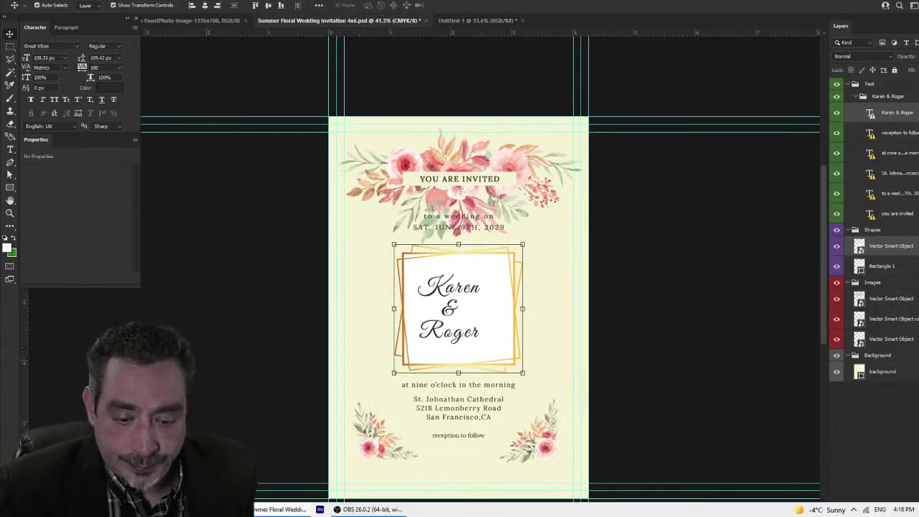
click(280, 509)
click(694, 274)
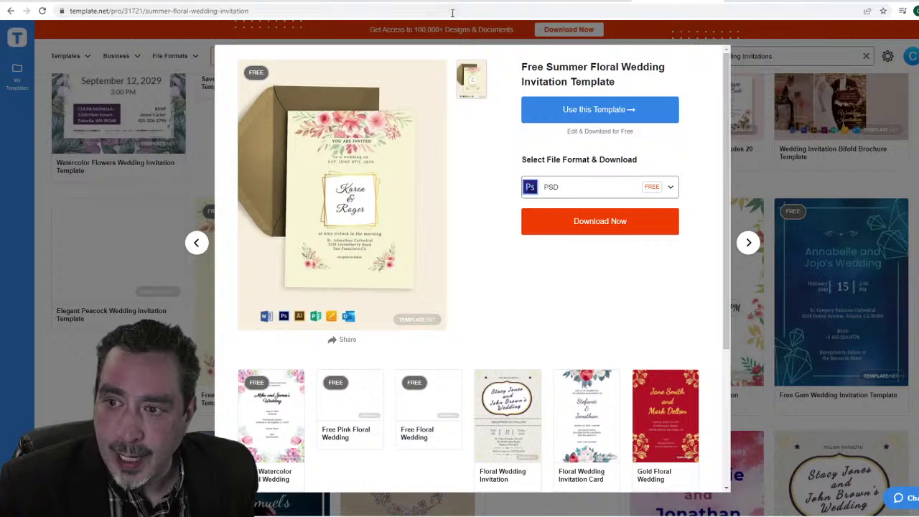
Step: Reposition the template's top and bottom-left floral images, then return to Untitled-1
click(287, 510)
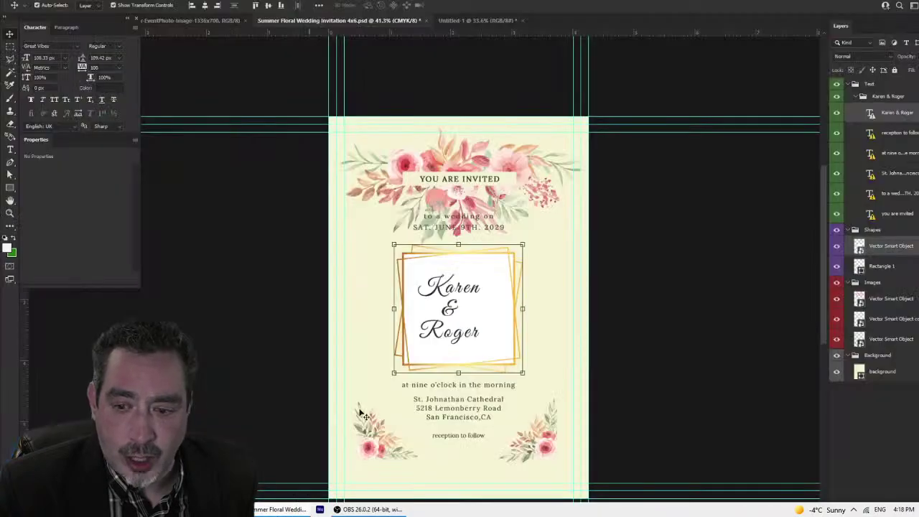
click(448, 147)
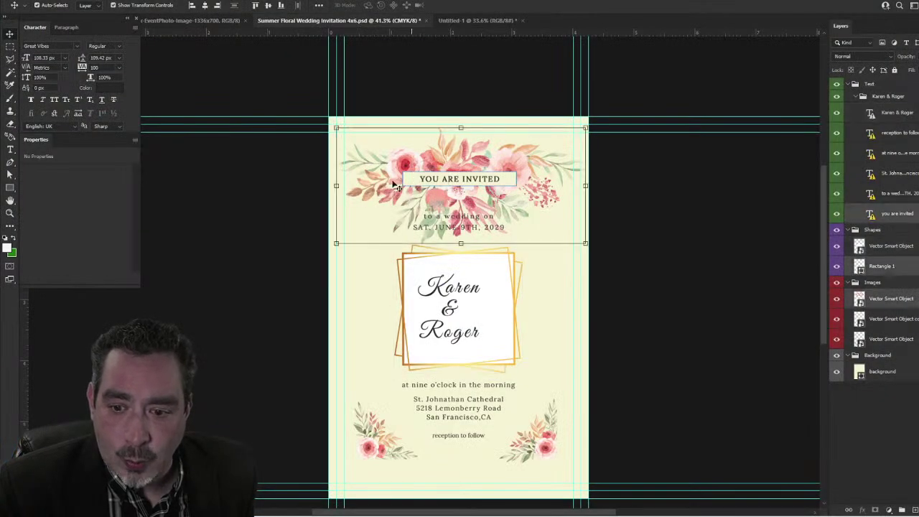
mouse_move(395, 181)
mouse_down()
mouse_move(400, 159)
mouse_move(353, 281)
mouse_move(366, 201)
mouse_move(391, 167)
mouse_move(393, 193)
mouse_up()
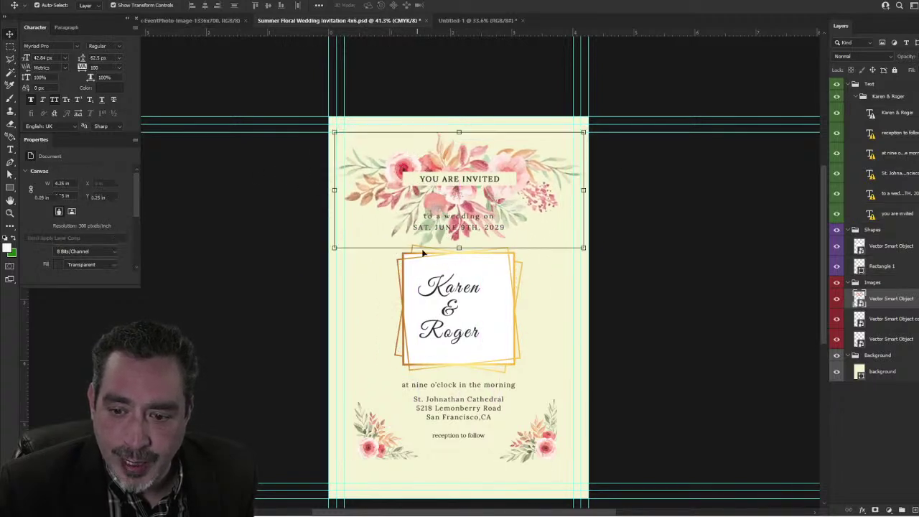
click(404, 433)
drag(378, 444, 379, 325)
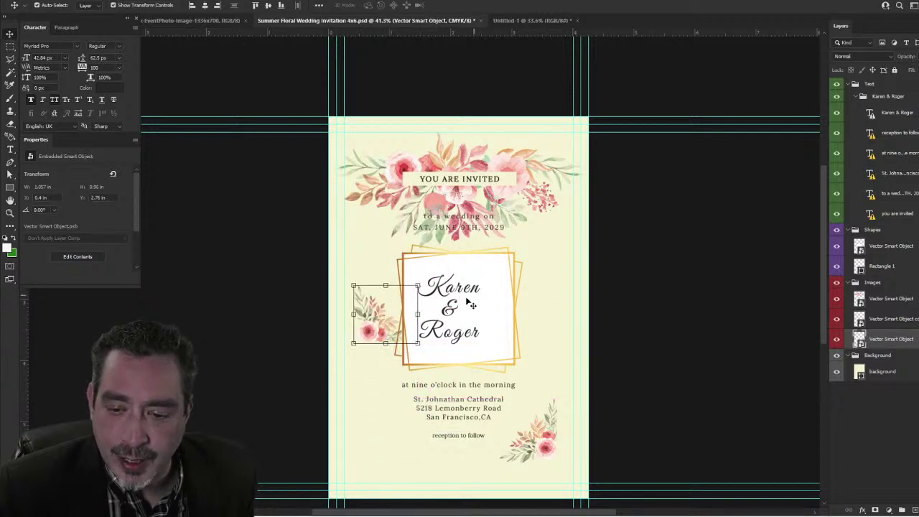
drag(460, 195, 447, 173)
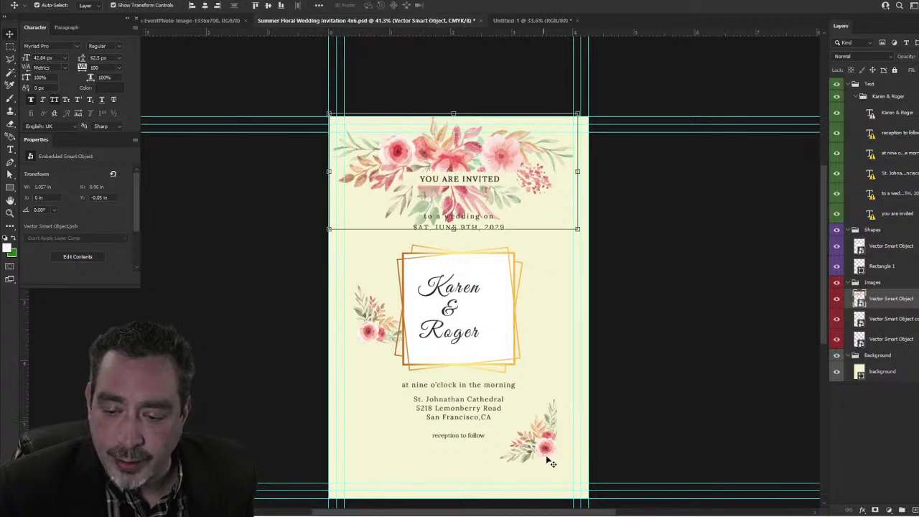
click(522, 20)
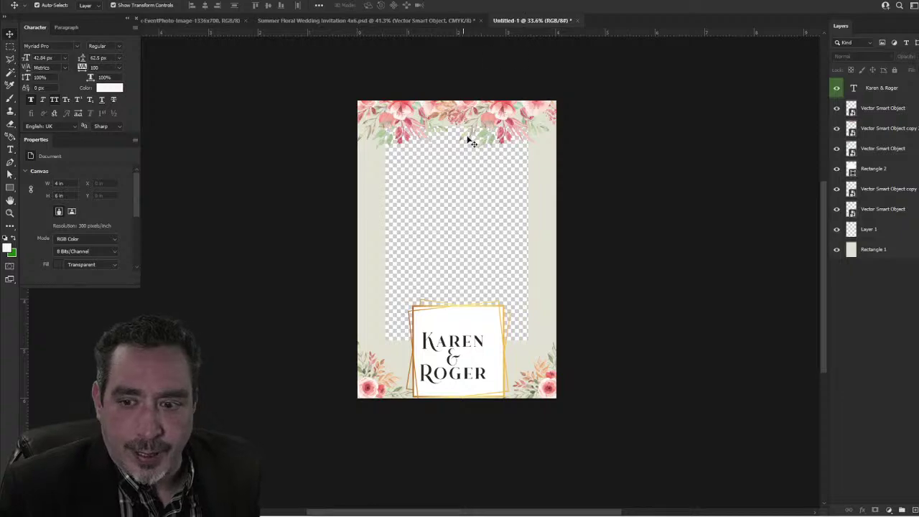
Step: Turn on a Gradient Overlay in the Karen & Roger text layer's style
scroll(470, 345, up, 5)
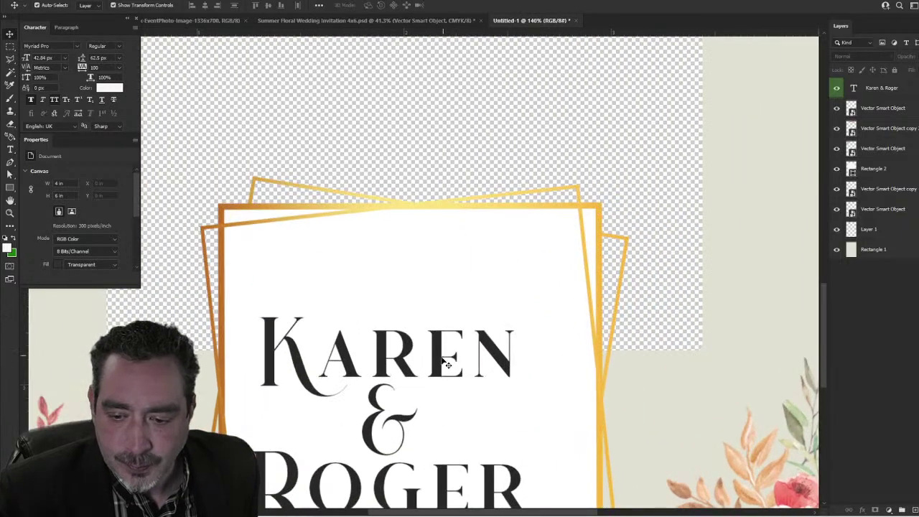
click(450, 374)
scroll(442, 366, down, 1)
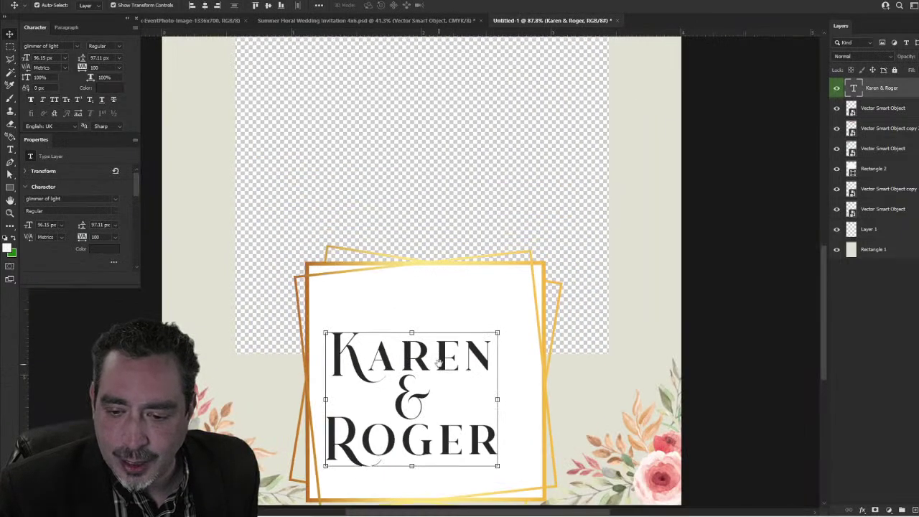
drag(439, 362, 467, 318)
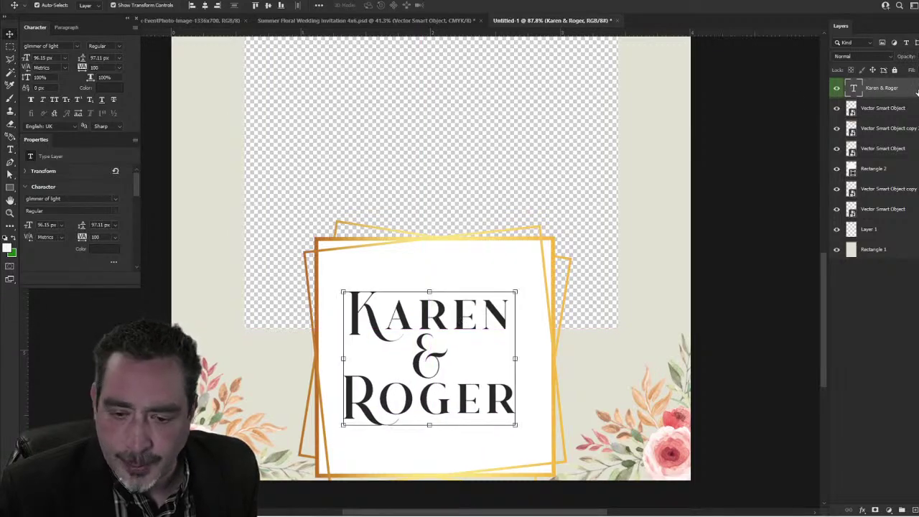
double_click(916, 89)
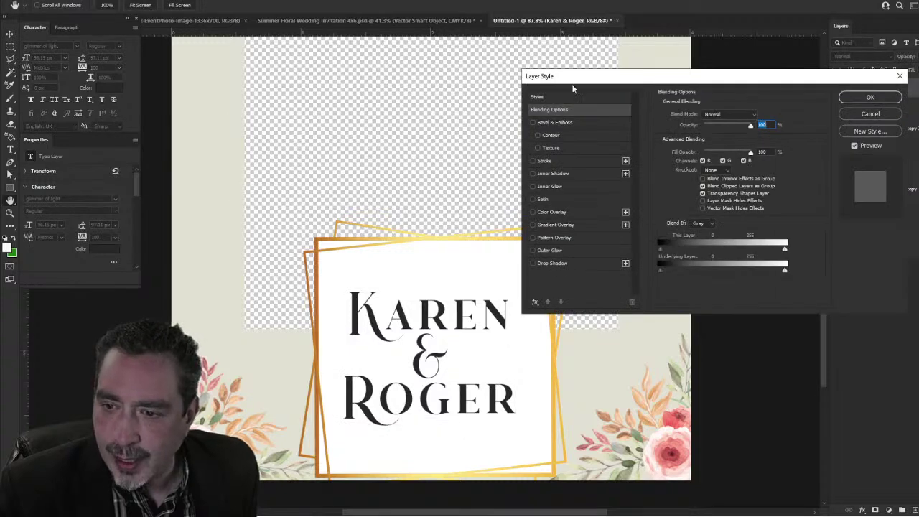
click(533, 224)
click(594, 225)
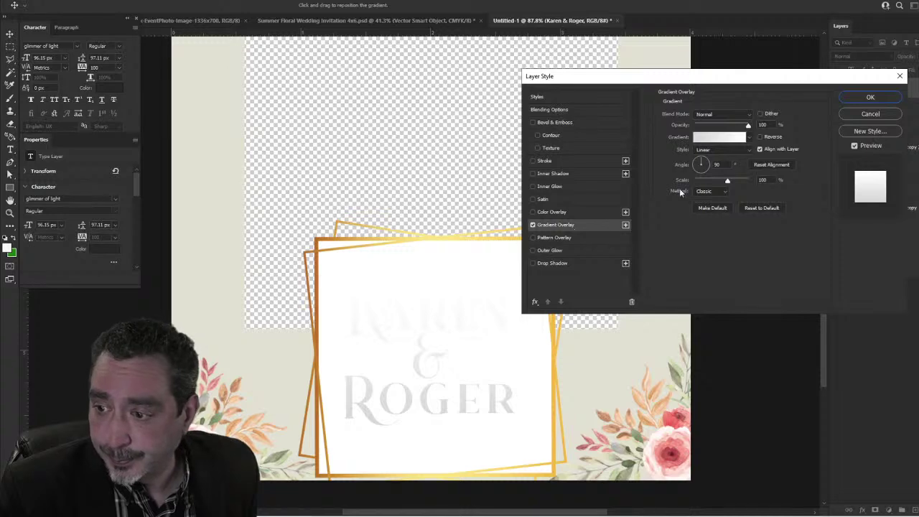
Step: Apply the Oranges > Orange_02 peach-to-yellow gradient to the overlay
click(740, 137)
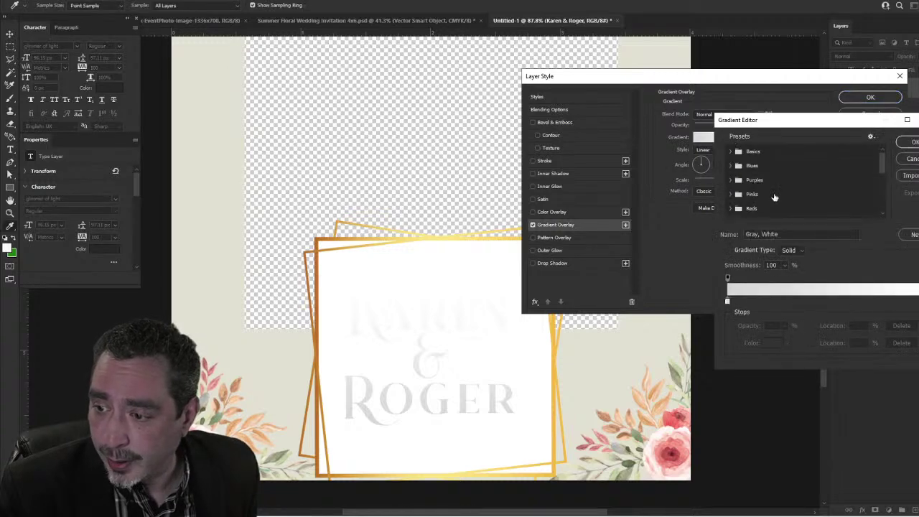
scroll(740, 204, down, 1)
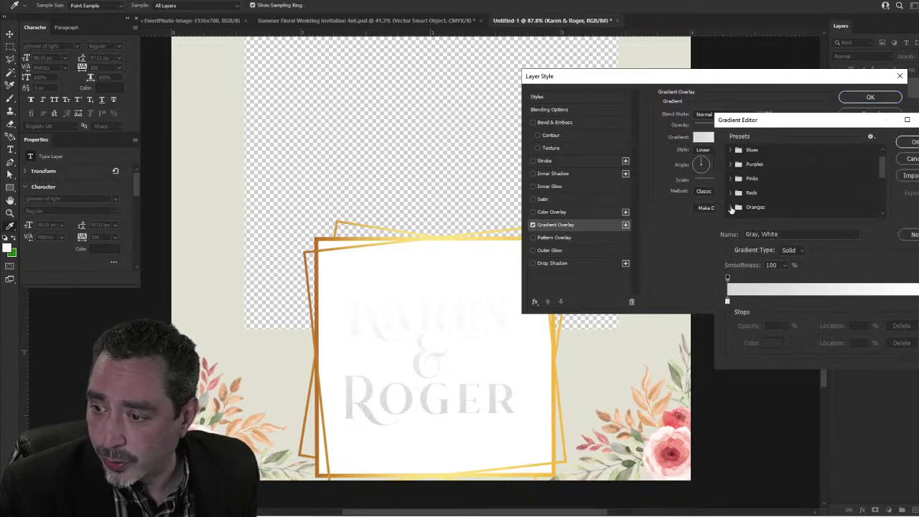
click(731, 207)
scroll(747, 205, down, 2)
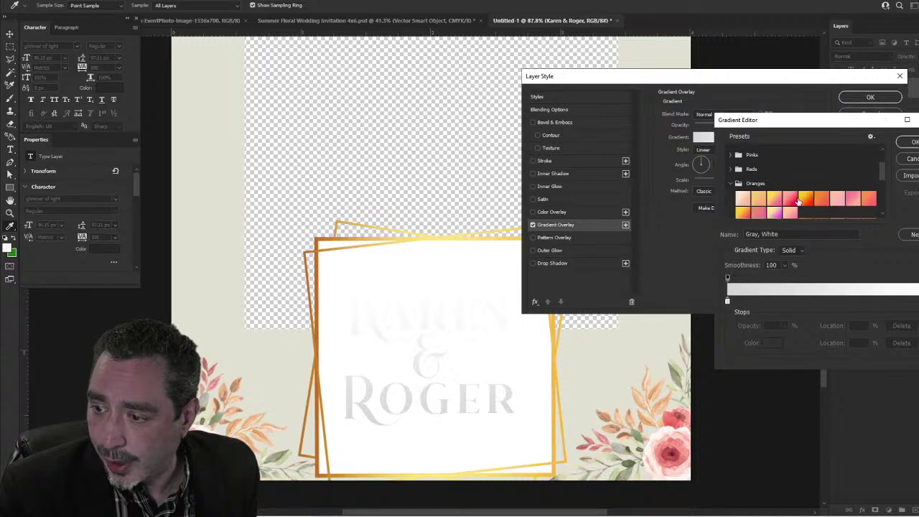
click(761, 199)
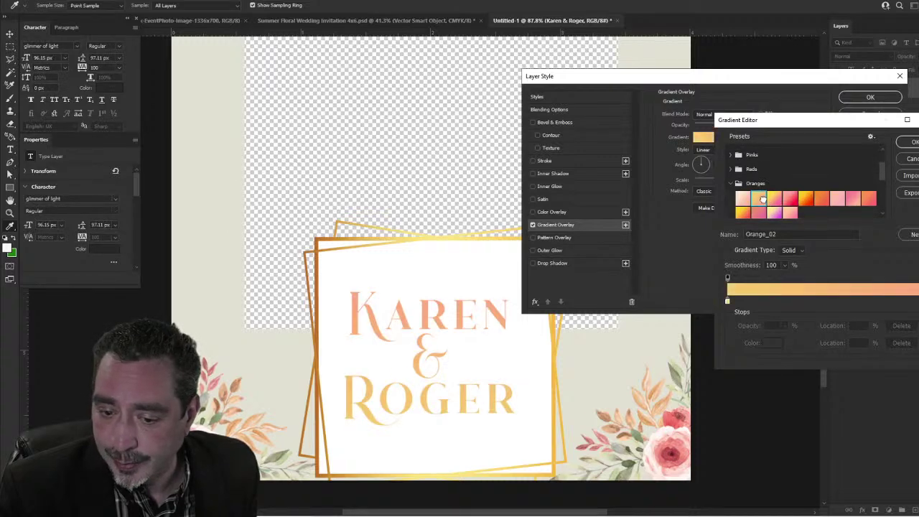
click(775, 201)
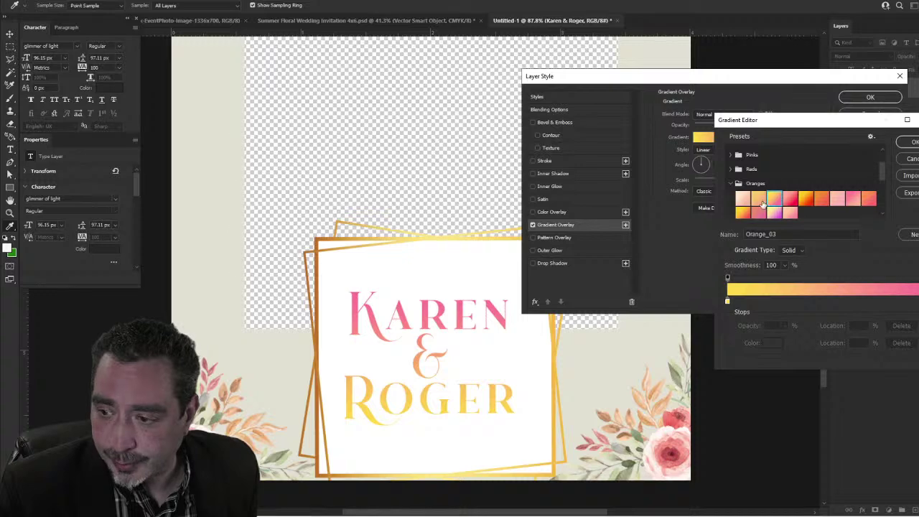
click(760, 201)
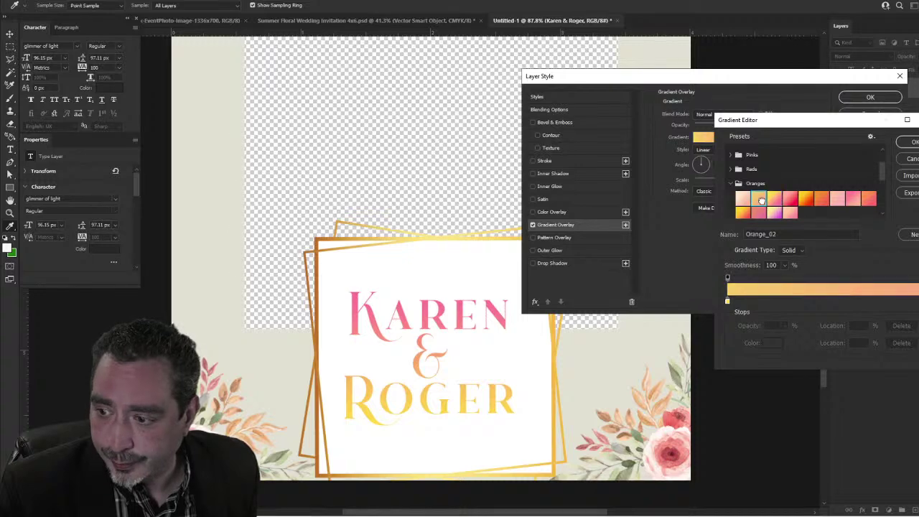
click(911, 142)
scroll(462, 314, down, 5)
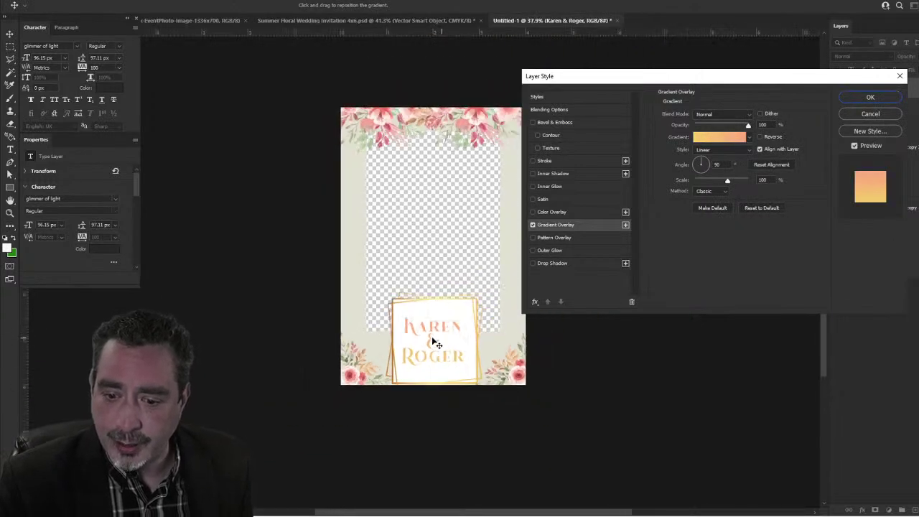
key(Return)
Step: Enlarge the names text slightly inside the gold frame
scroll(437, 340, up, 5)
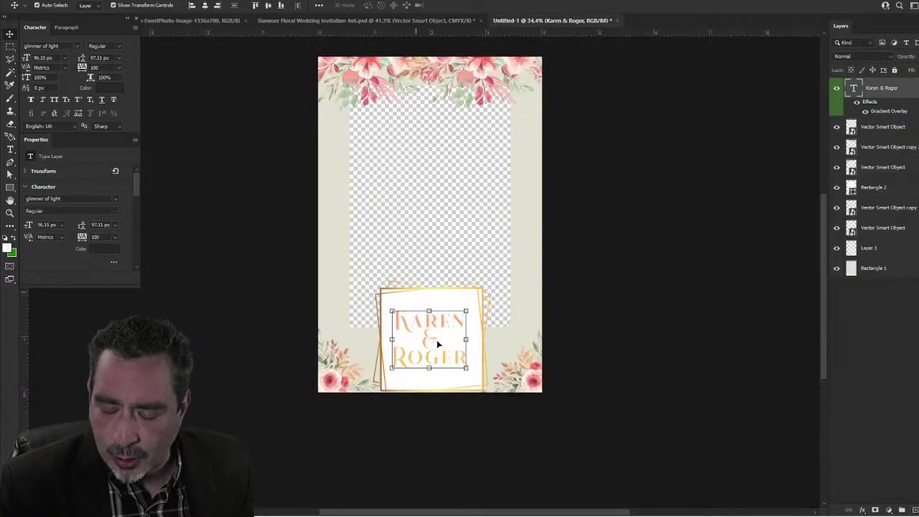
scroll(436, 340, up, 3)
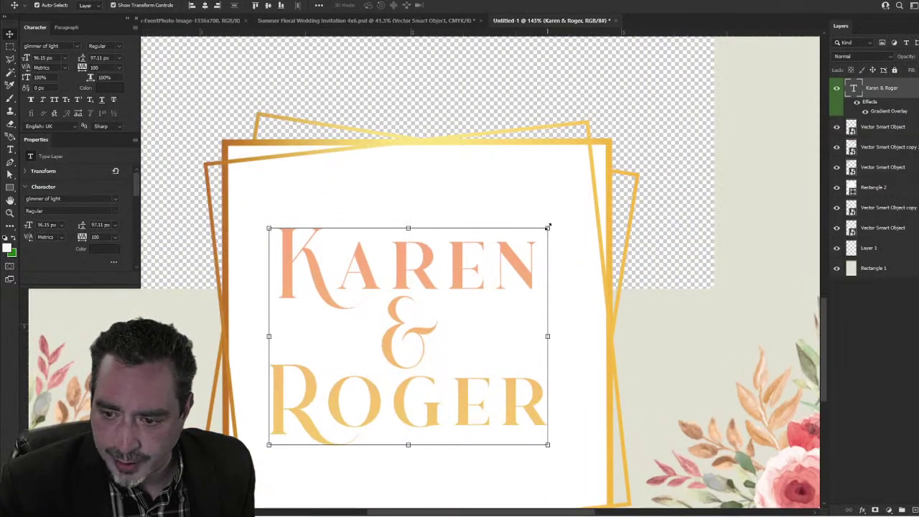
drag(548, 227, 560, 217)
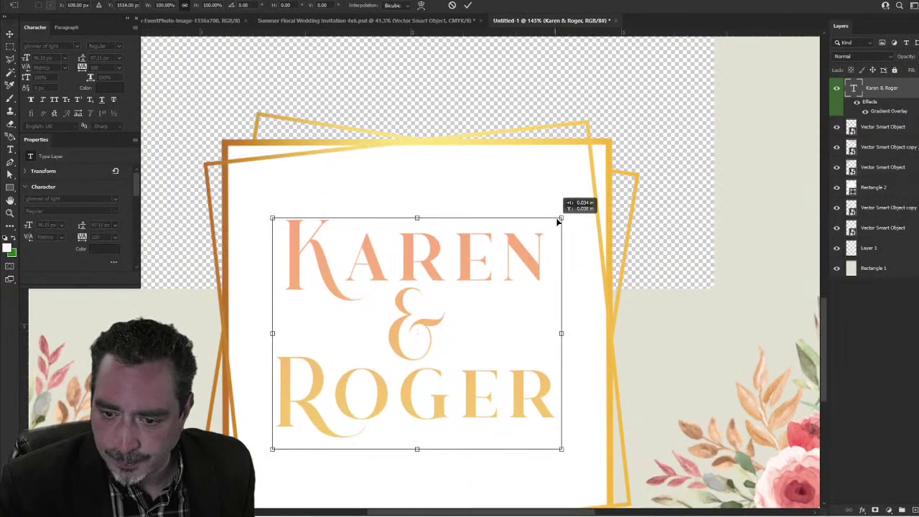
key(ctrl+z)
Step: Add Bevel & Emboss to the names: Depth 91, Angle 47, Altitude 58, lower shadow opacity
double_click(909, 95)
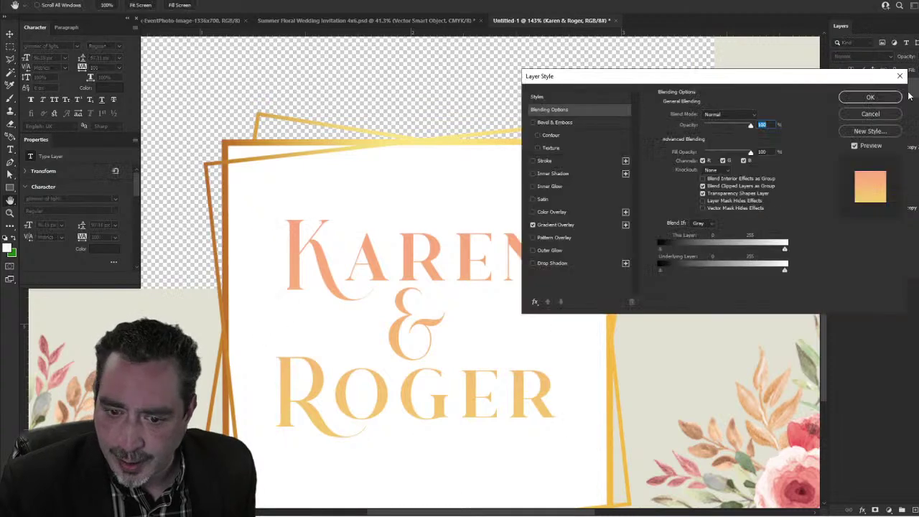
click(532, 122)
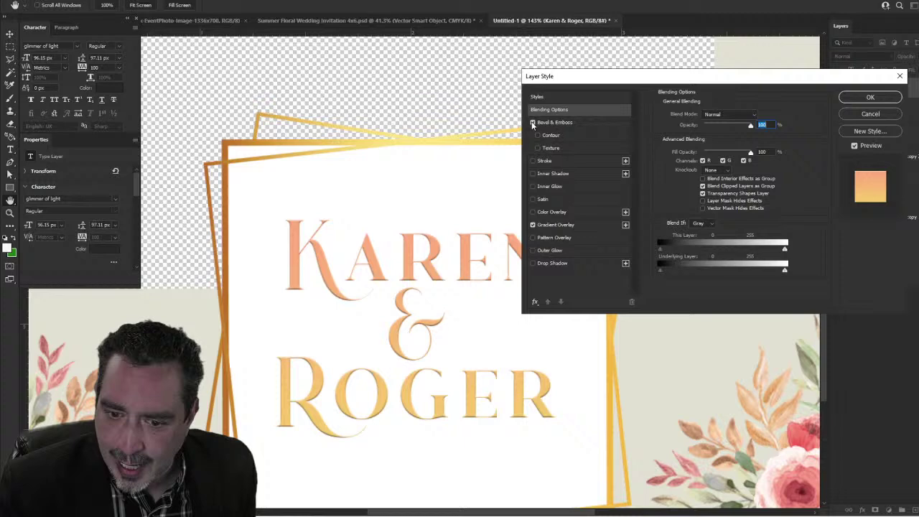
click(594, 127)
scroll(445, 288, down, 3)
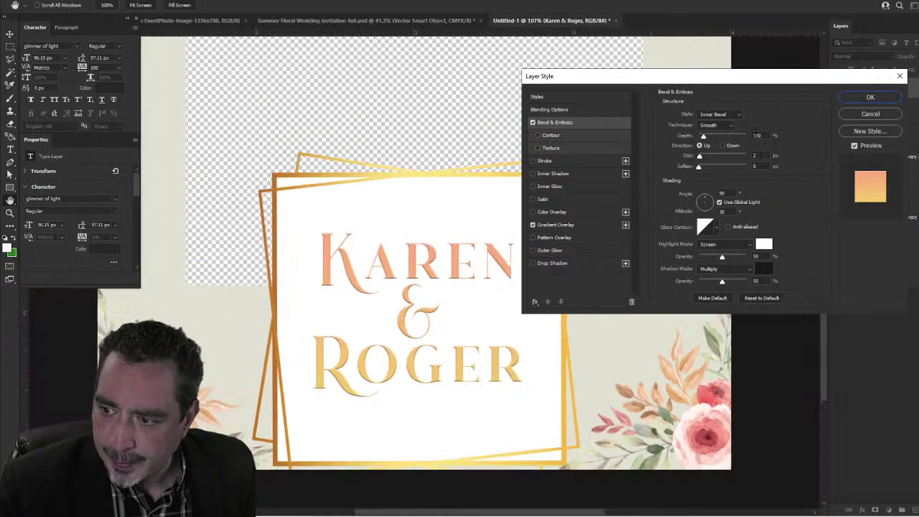
click(757, 135)
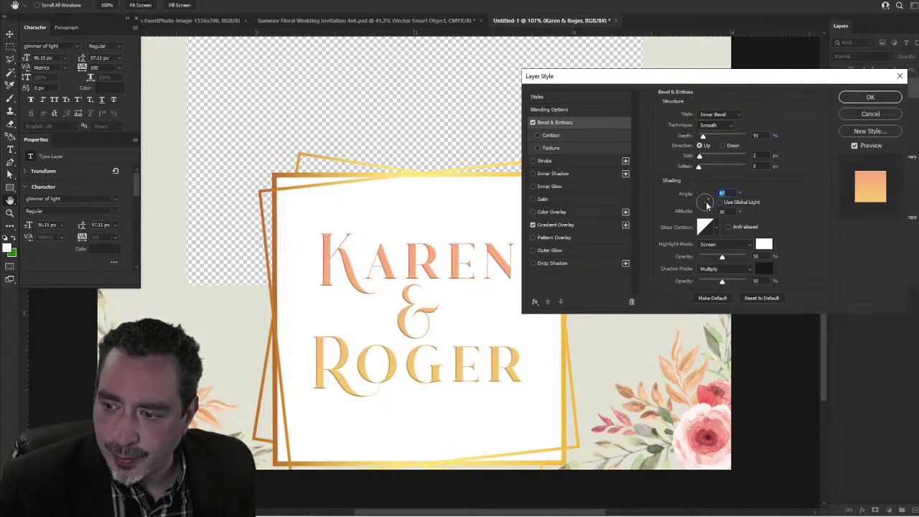
drag(707, 204, 708, 204)
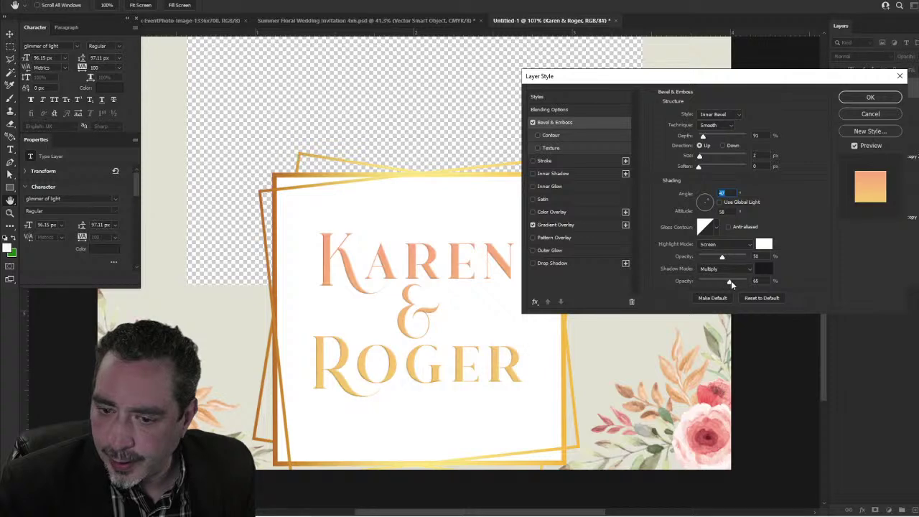
drag(731, 282, 727, 280)
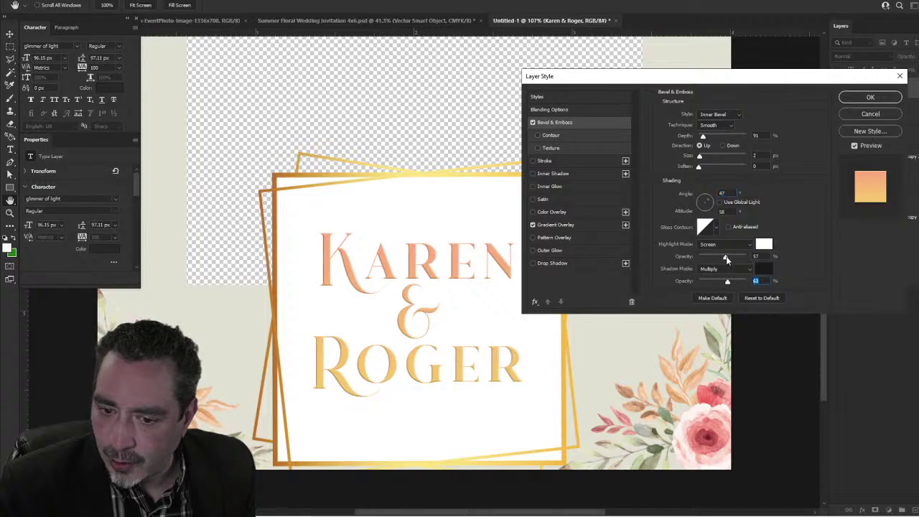
click(870, 97)
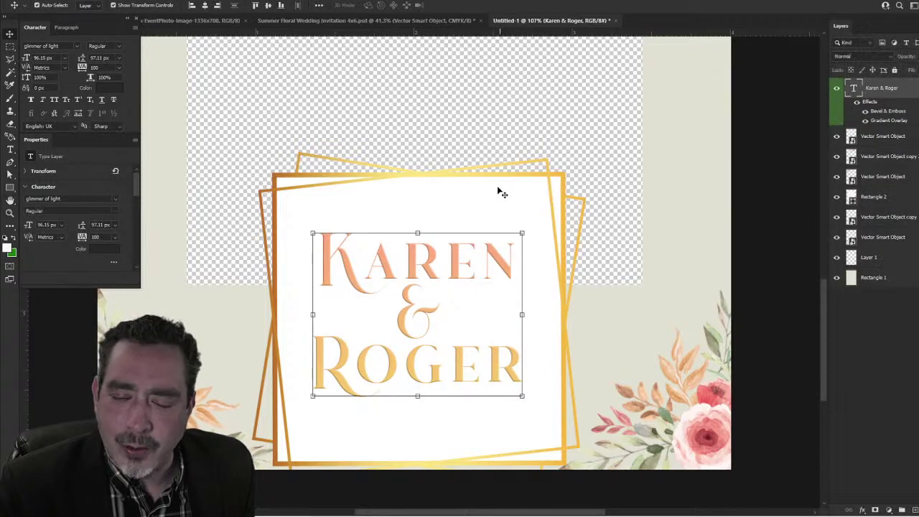
scroll(413, 359, up, 2)
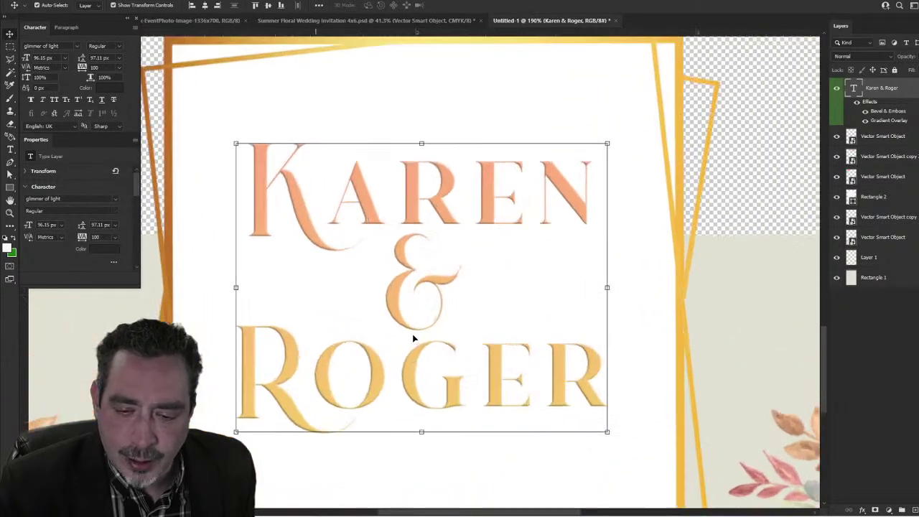
drag(423, 344, 431, 316)
scroll(431, 315, down, 2)
scroll(441, 303, up, 4)
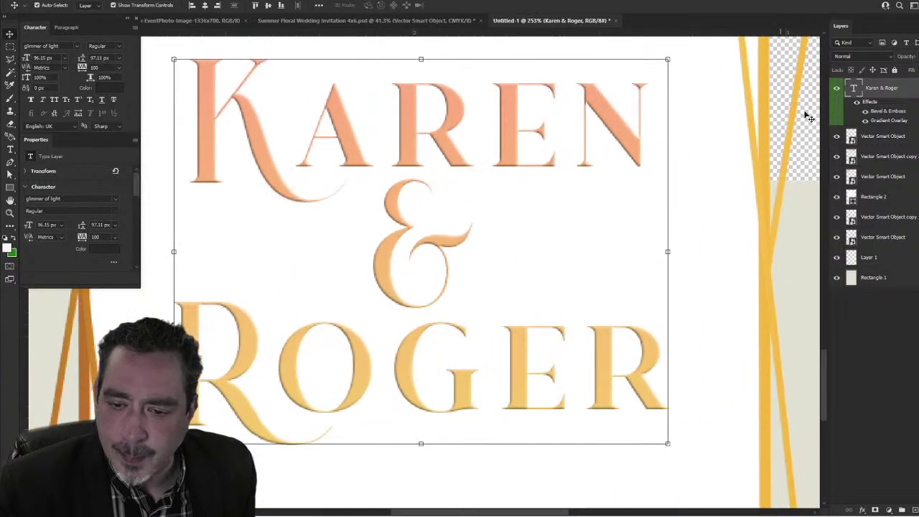
Step: Add a Multiply drop shadow to the names at 100% opacity, 40° angle and 3 px distance
double_click(908, 95)
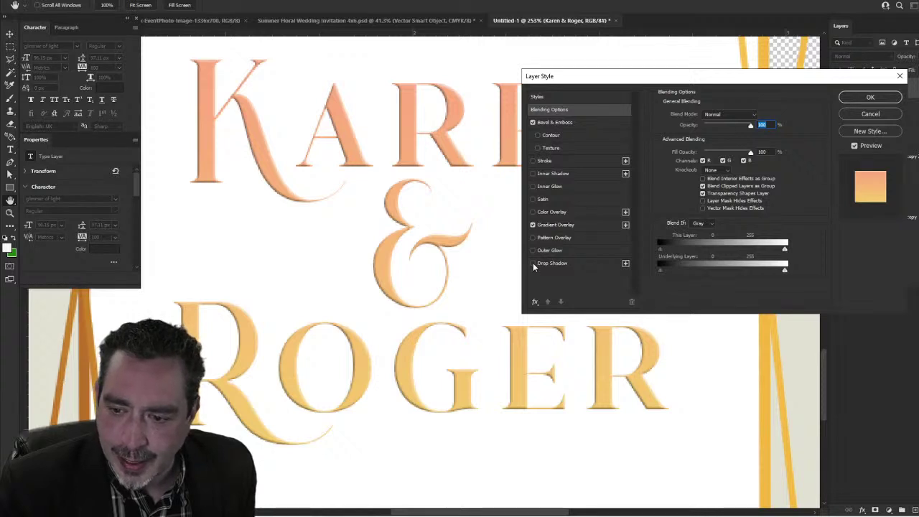
click(533, 263)
click(583, 263)
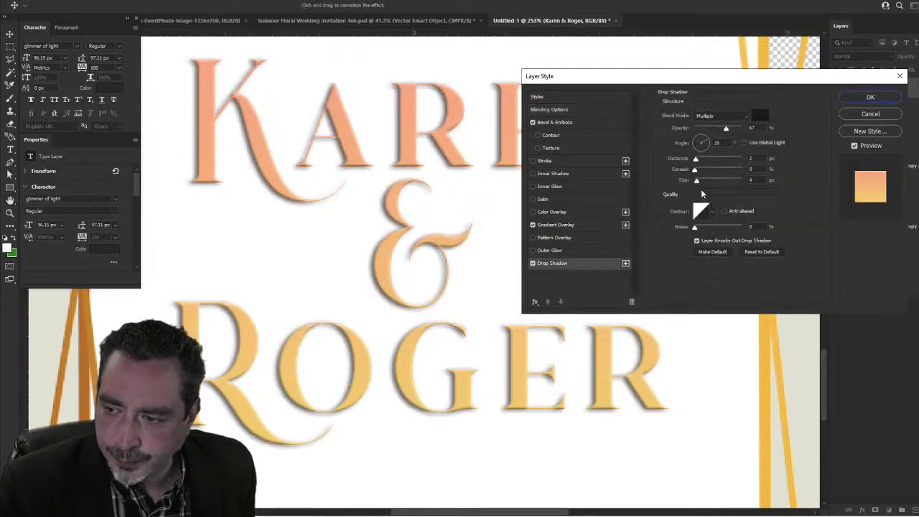
click(771, 253)
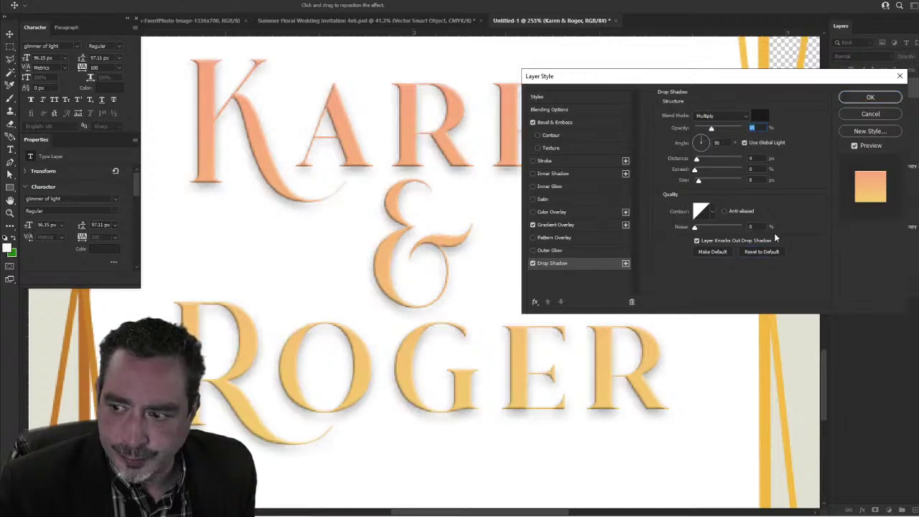
drag(710, 132, 811, 131)
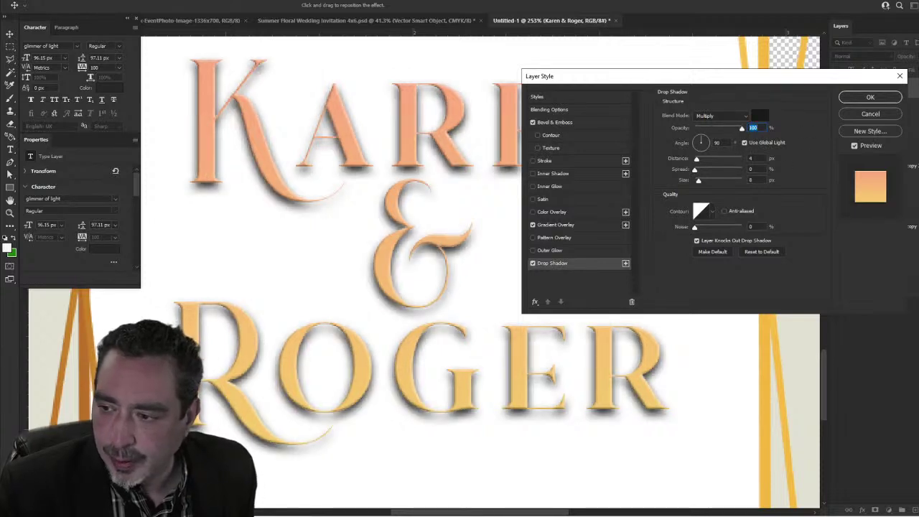
click(743, 143)
click(707, 141)
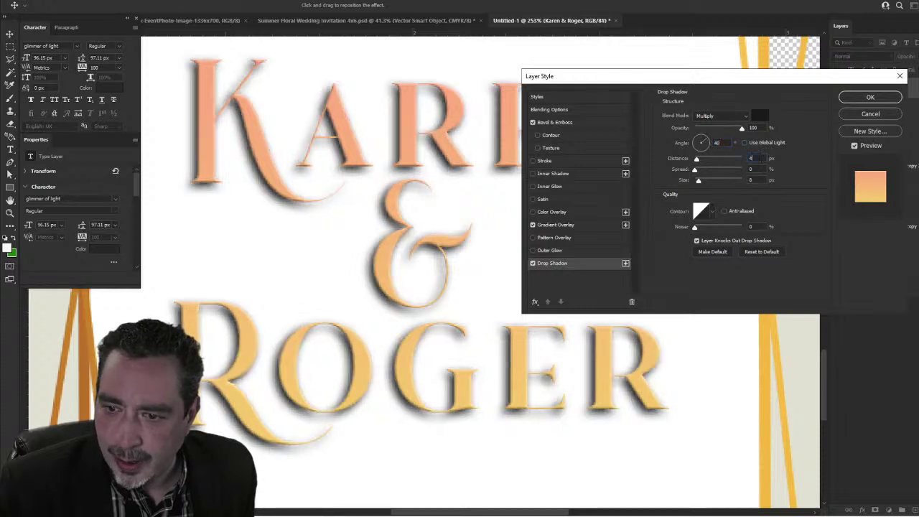
key(Up)
key(Up)
key(Up)
key(Up)
key(Down)
key(Down)
key(Down)
key(Down)
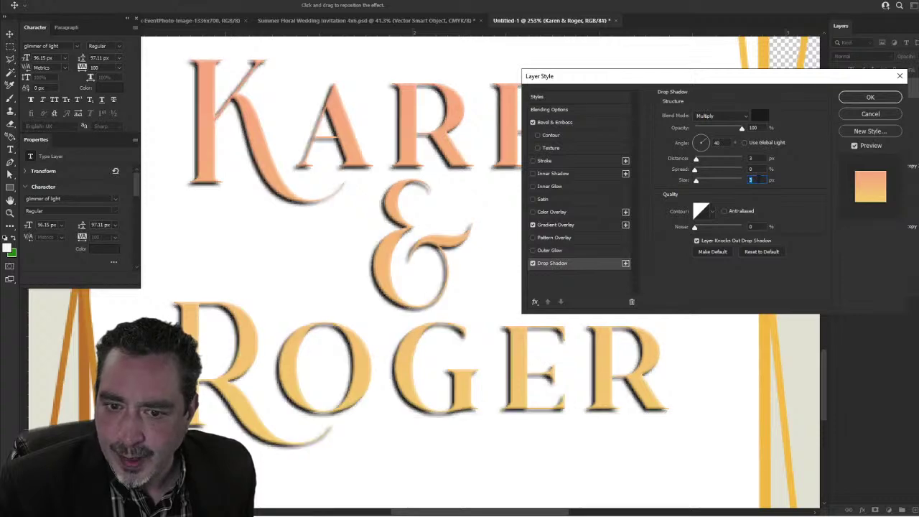
key(Up)
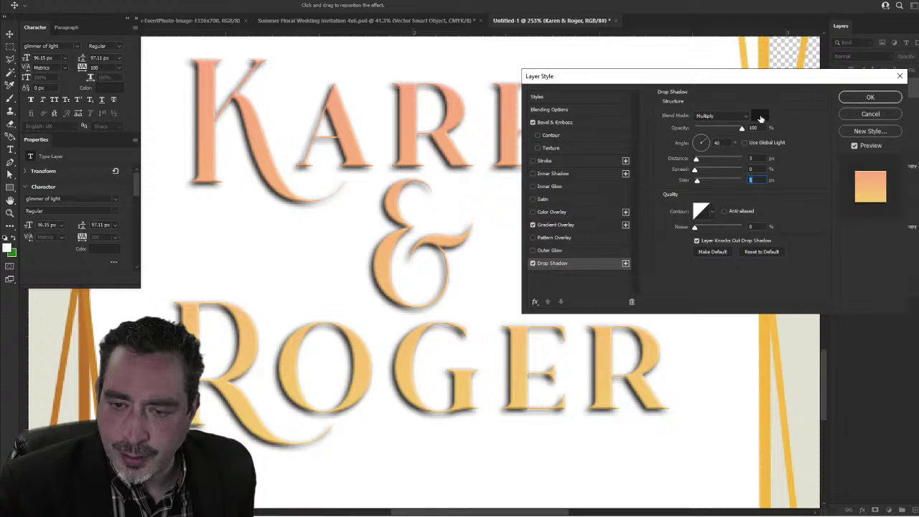
Step: Sample the peach letters and darken the drop shadow colour to dark brown
click(761, 116)
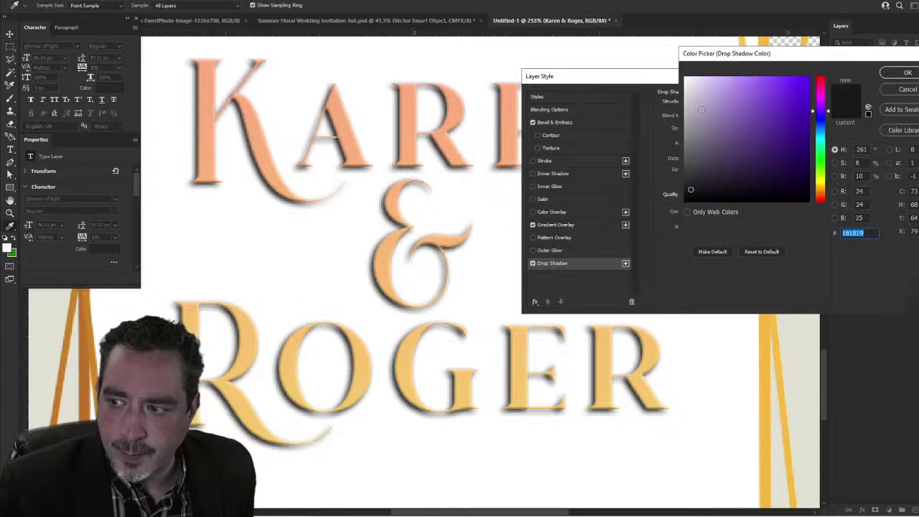
click(411, 105)
mouse_move(751, 154)
mouse_down()
mouse_move(777, 177)
mouse_move(765, 150)
mouse_move(771, 167)
mouse_up()
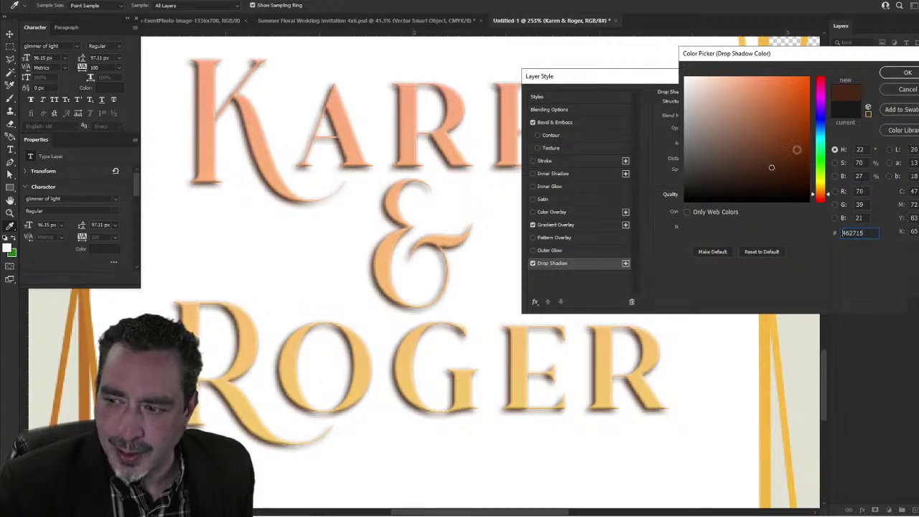
click(900, 74)
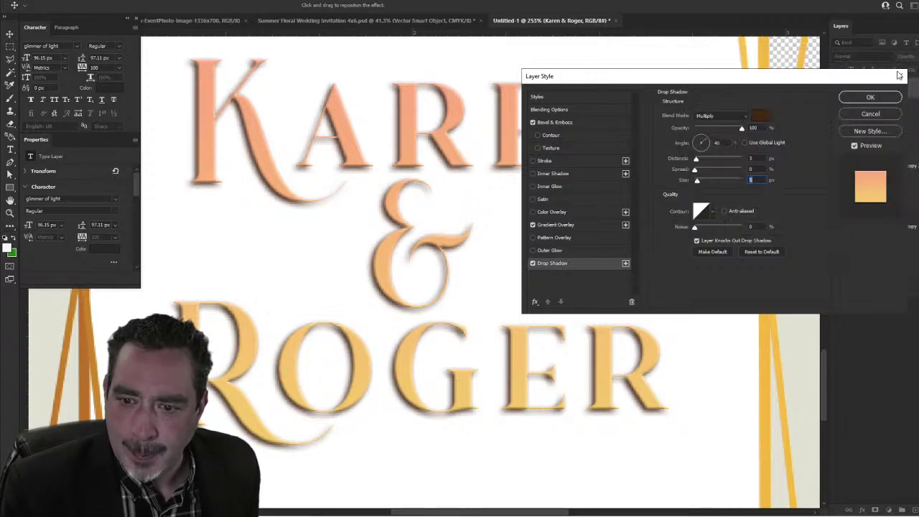
Step: Apply the layer style to the Karen & Roger title and close its settings
click(865, 98)
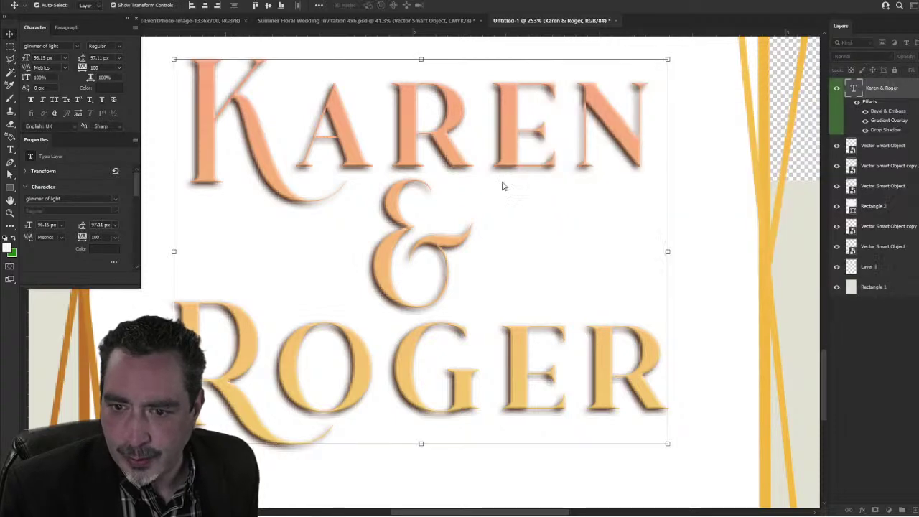
scroll(462, 257, down, 5)
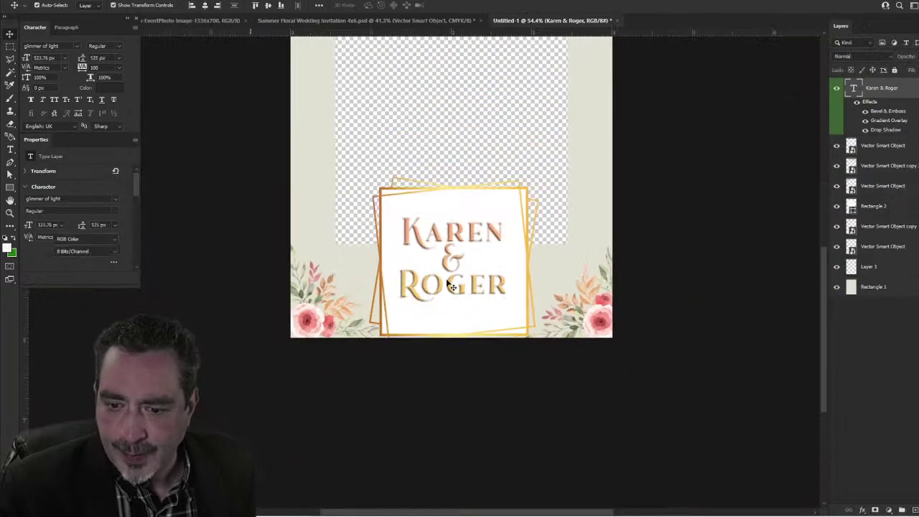
scroll(450, 283, down, 2)
scroll(451, 283, up, 4)
scroll(450, 285, up, 3)
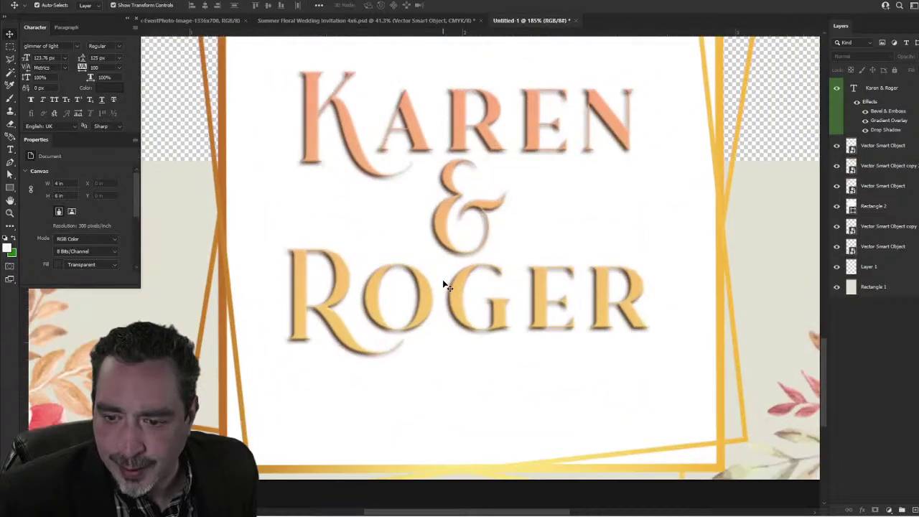
scroll(442, 280, down, 3)
scroll(438, 294, up, 2)
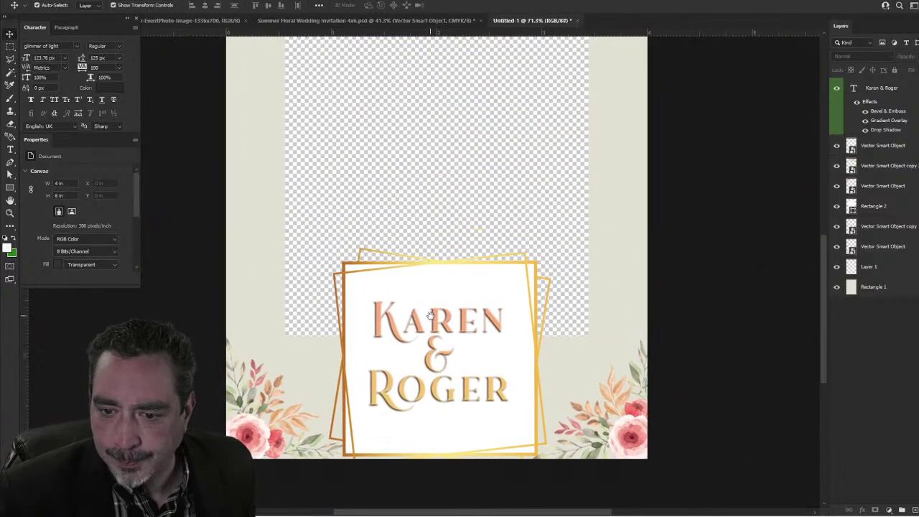
scroll(430, 315, down, 1)
scroll(430, 315, down, 1)
scroll(440, 336, up, 4)
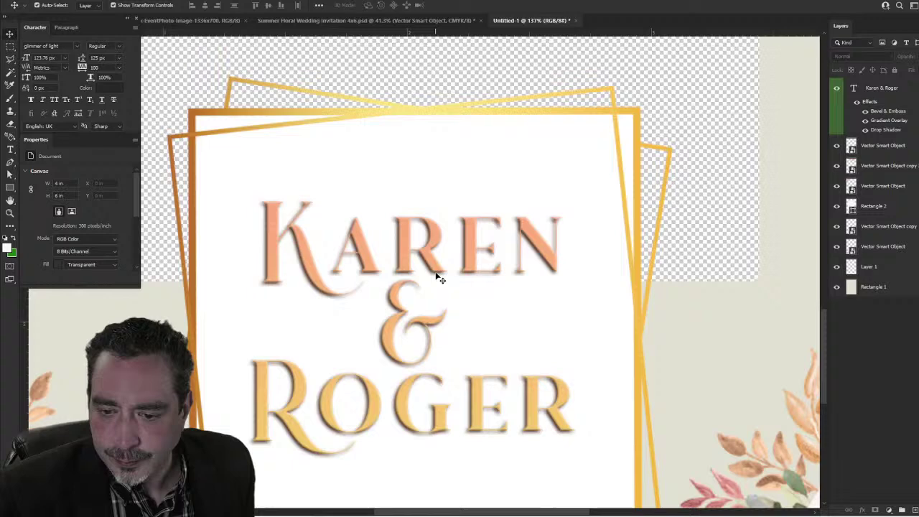
Step: Scale the Karen & Roger title down to 75% of its size
click(439, 278)
click(582, 198)
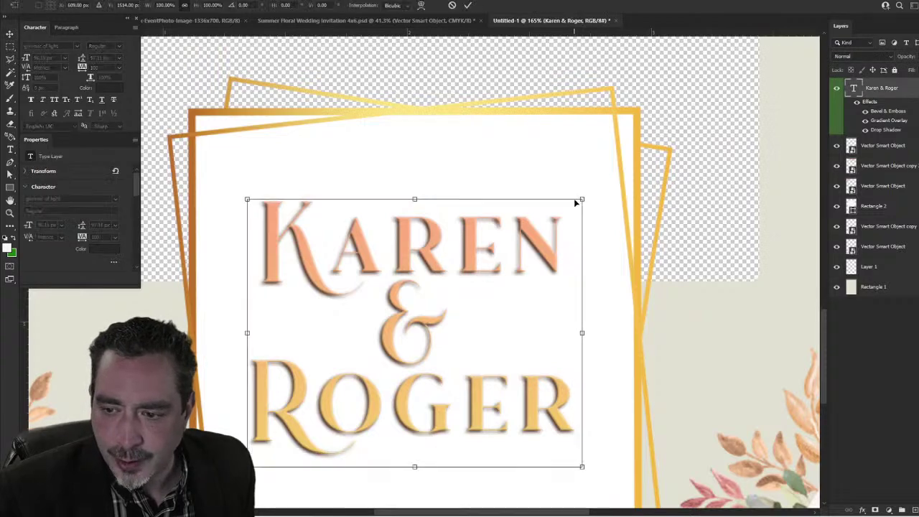
drag(581, 198, 537, 232)
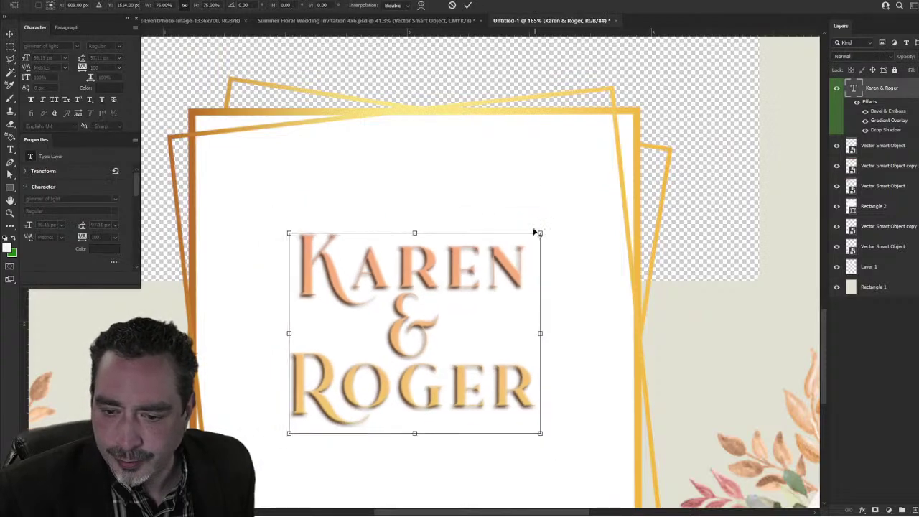
scroll(497, 291, down, 1)
click(467, 5)
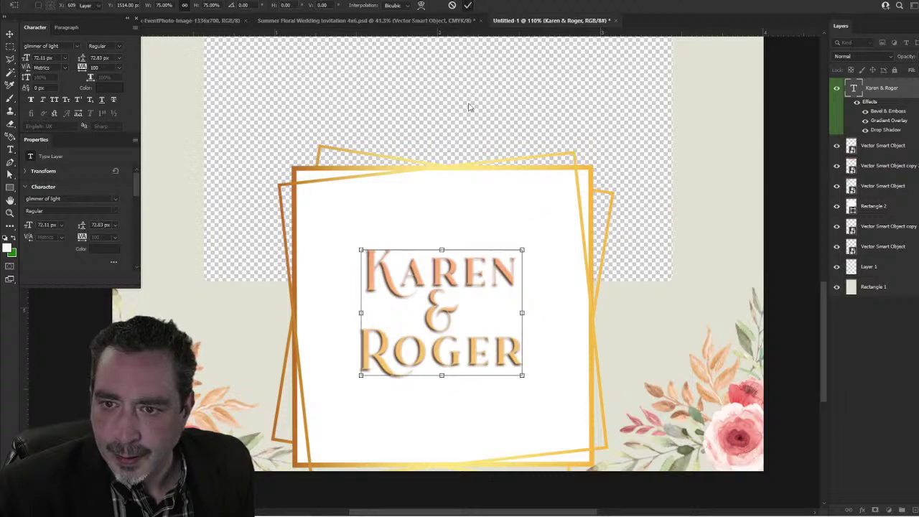
Step: Move the title lower inside the gold frame and centre it horizontally
drag(470, 332, 488, 192)
drag(494, 144, 496, 175)
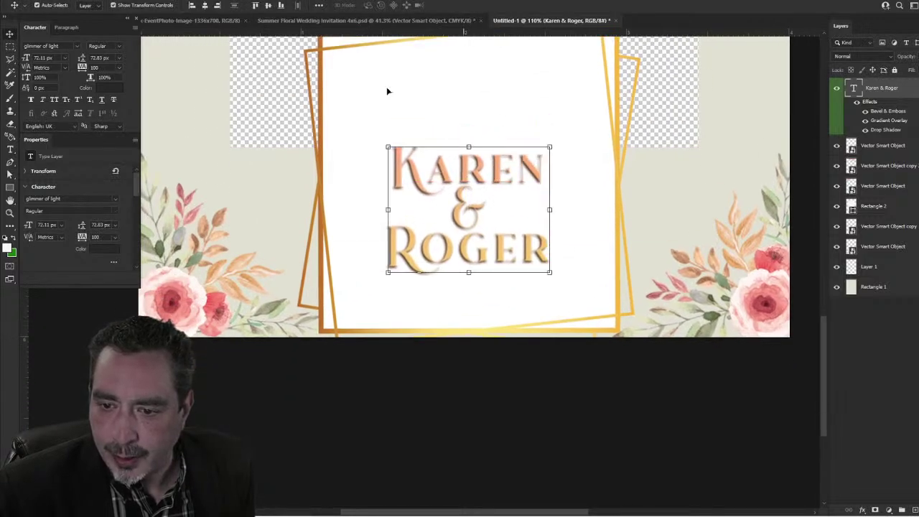
click(206, 6)
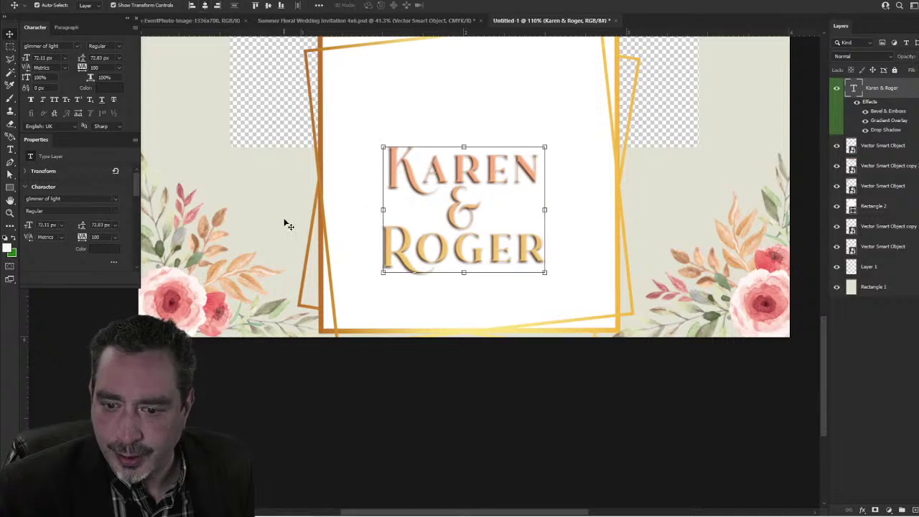
Step: Duplicate the title, placing the copy just below the original
click(221, 389)
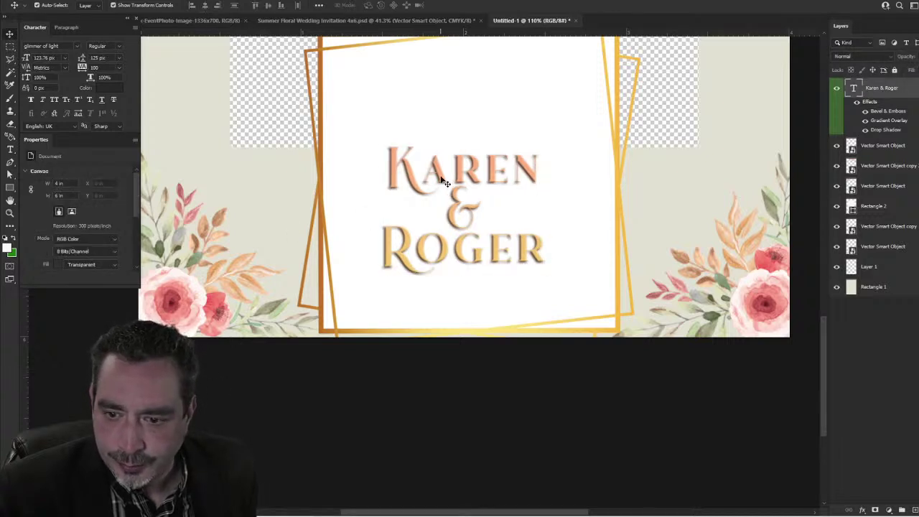
click(437, 177)
drag(440, 175, 446, 228)
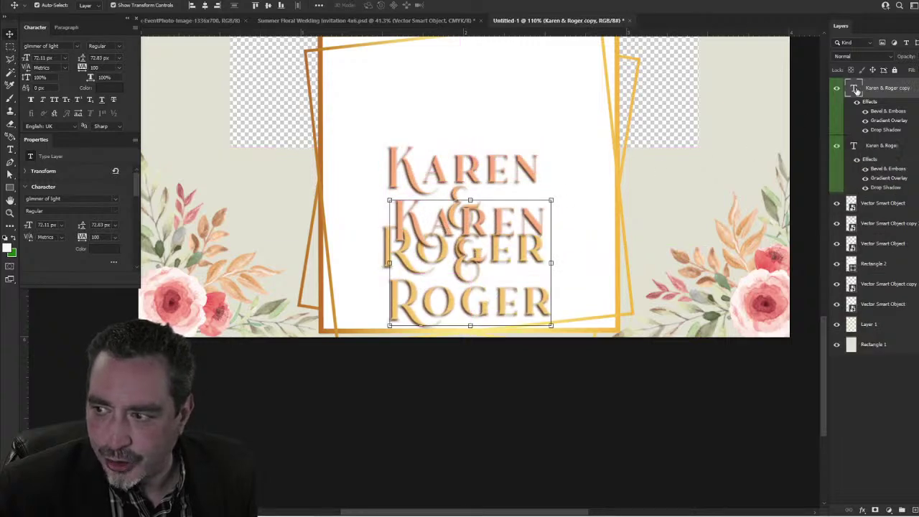
Step: Replace the duplicated title's text with the date 12.12.2022
double_click(854, 88)
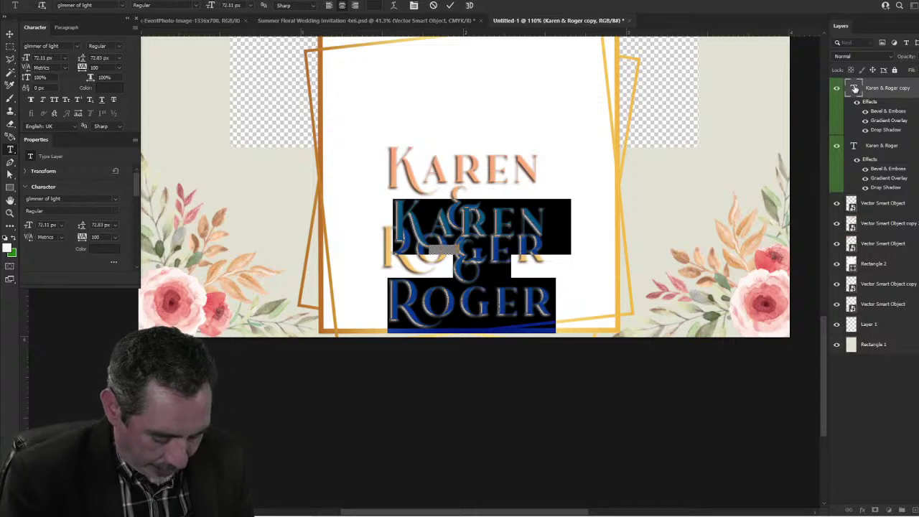
key(BackSpace)
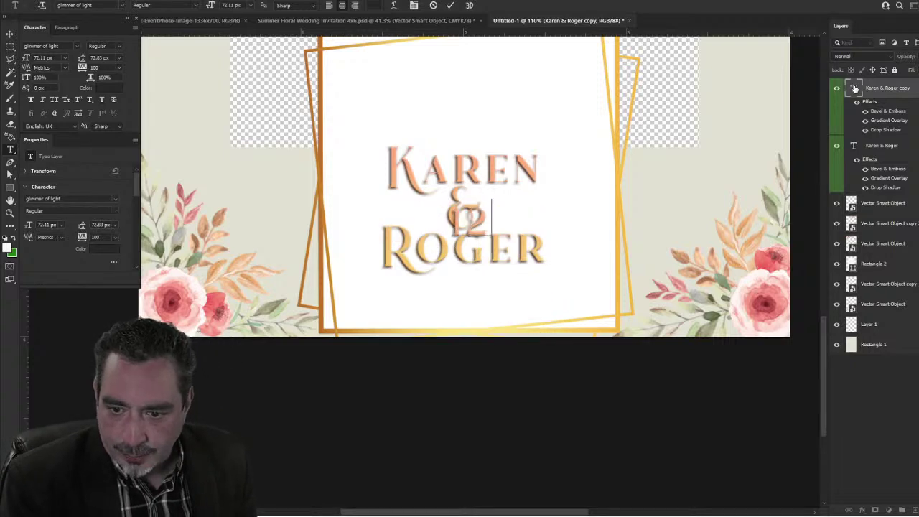
text(12.22.2)
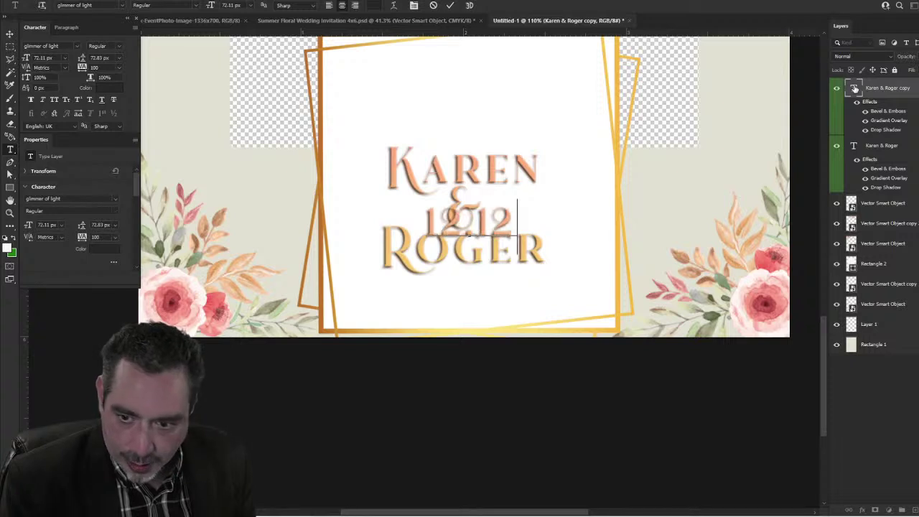
text(022)
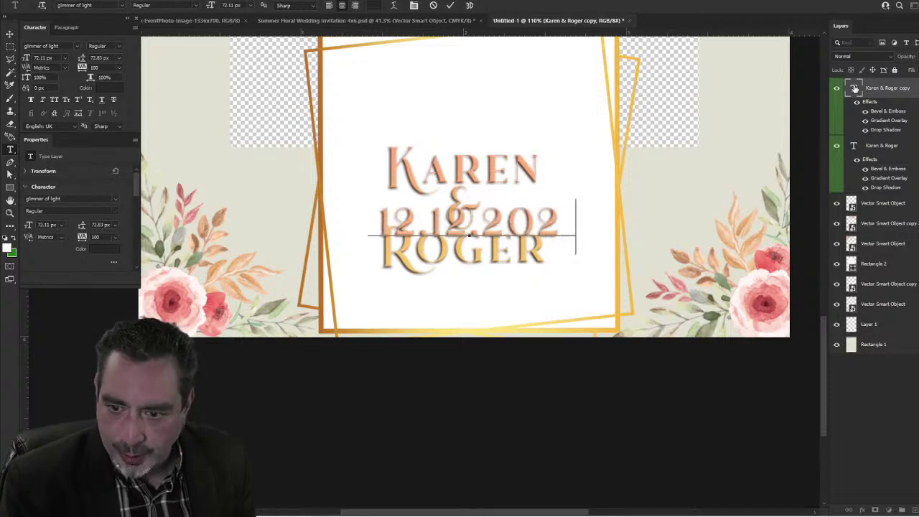
click(449, 6)
Step: Scale the date text down to about 64% of its size
key(ctrl+t)
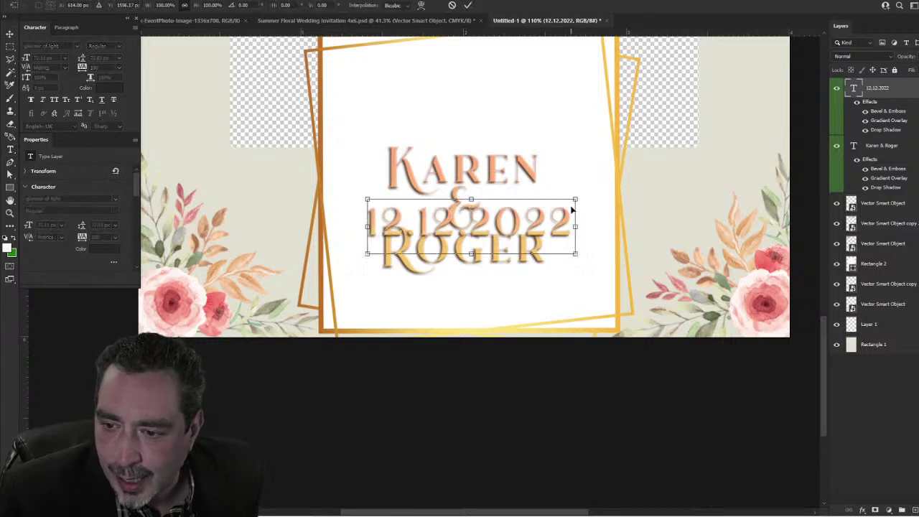
drag(578, 194, 541, 287)
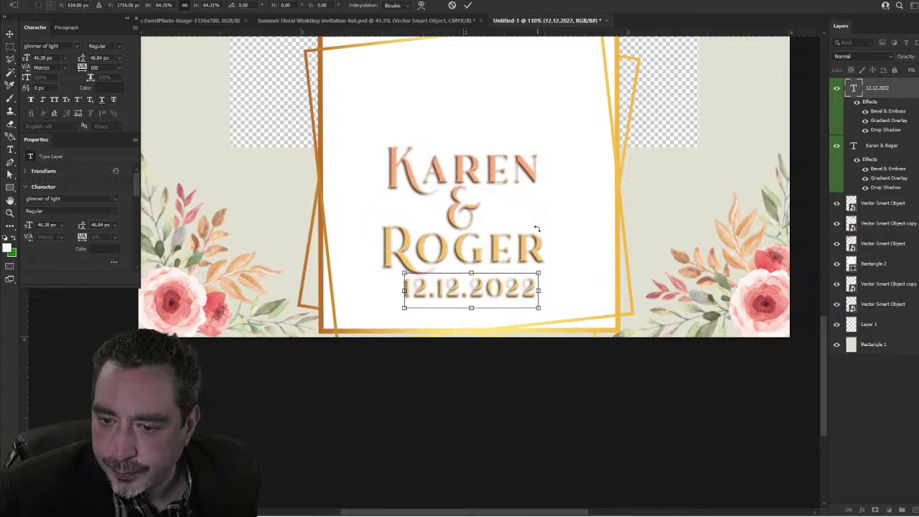
click(467, 5)
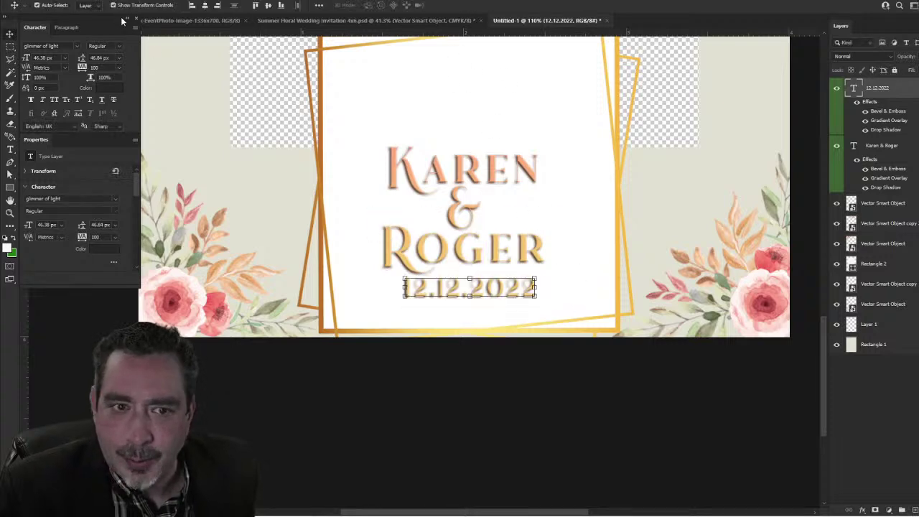
Step: Move the gold frame up to the top photo area of the card
click(470, 391)
scroll(473, 393, down, 3)
drag(408, 213, 384, 50)
scroll(460, 318, up, 5)
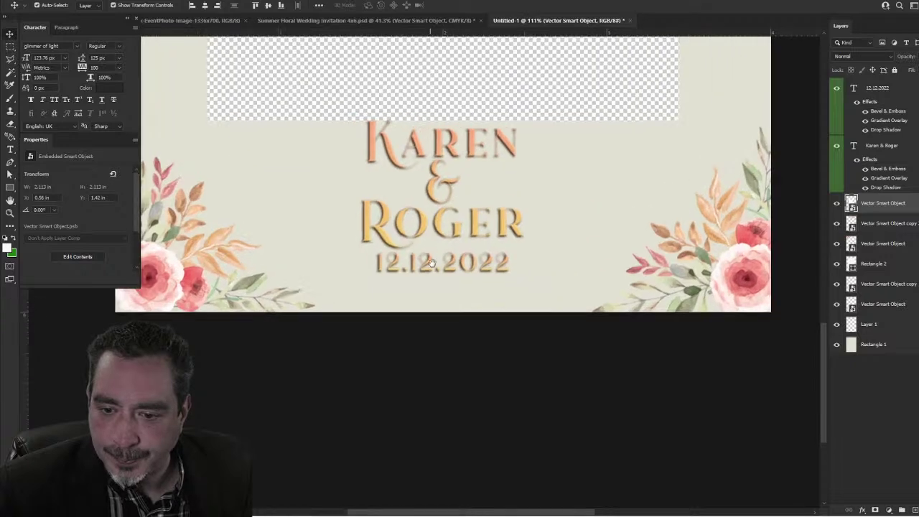
scroll(445, 322, down, 2)
scroll(476, 302, up, 4)
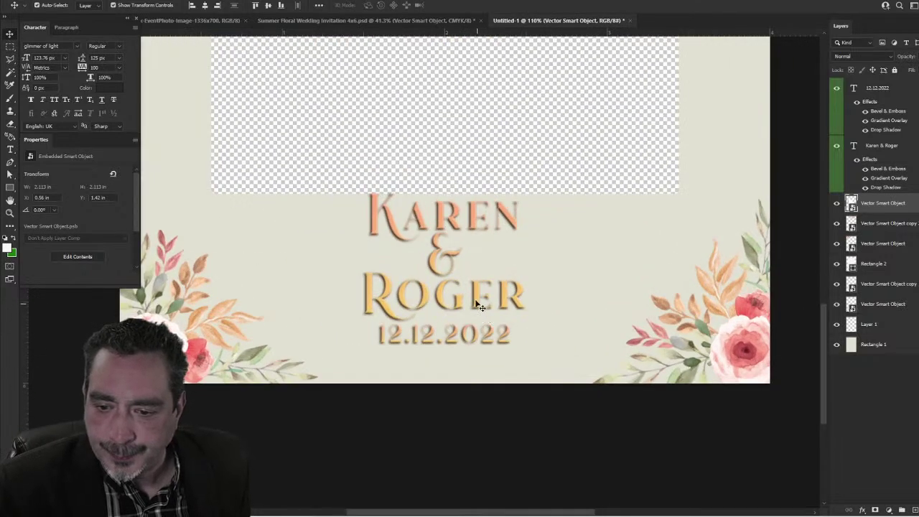
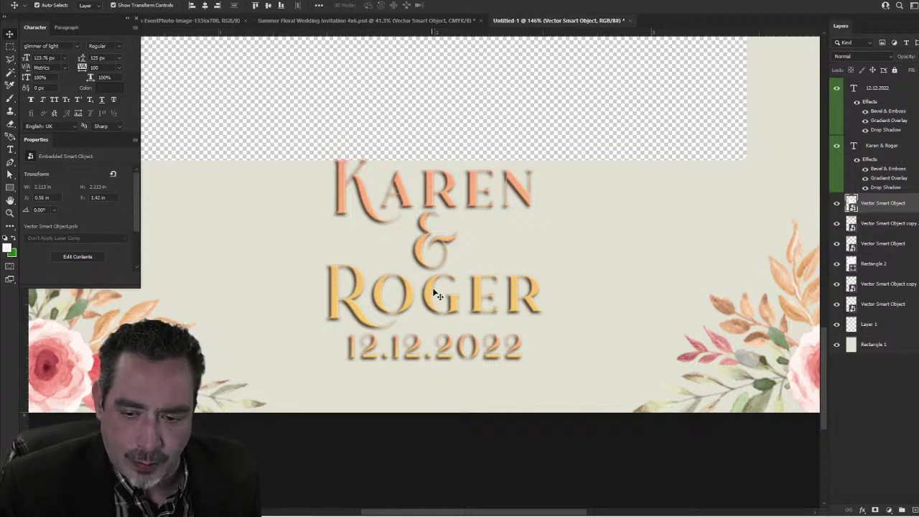
Step: Set the tracking of the A in KAREN to 80 and commit the text
scroll(420, 308, up, 3)
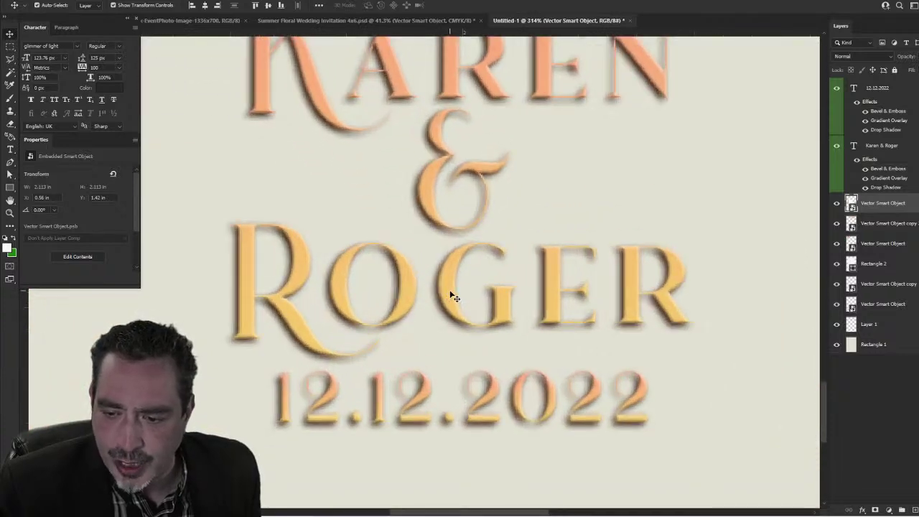
scroll(455, 297, down, 3)
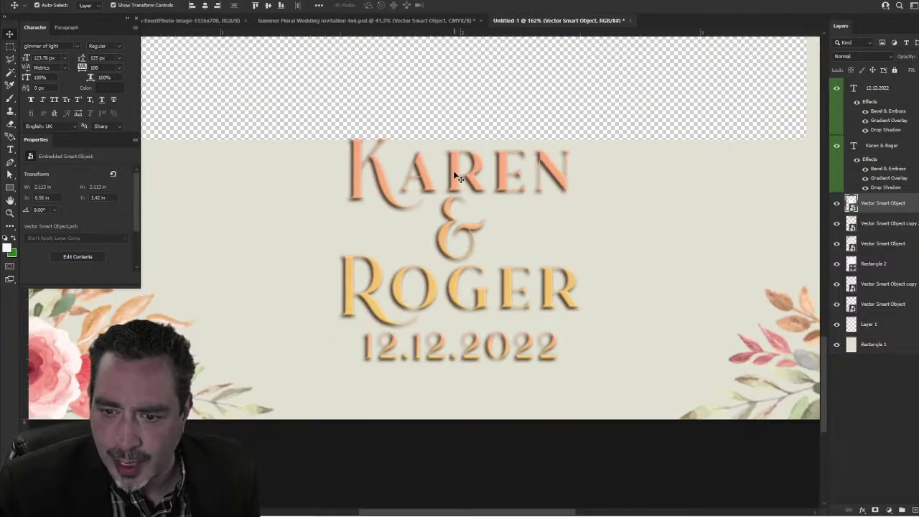
scroll(454, 173, up, 4)
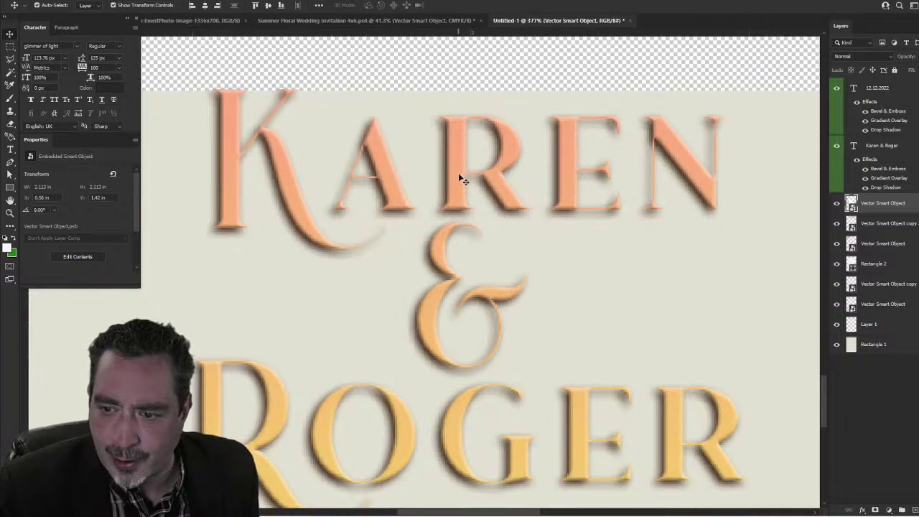
scroll(460, 176, down, 2)
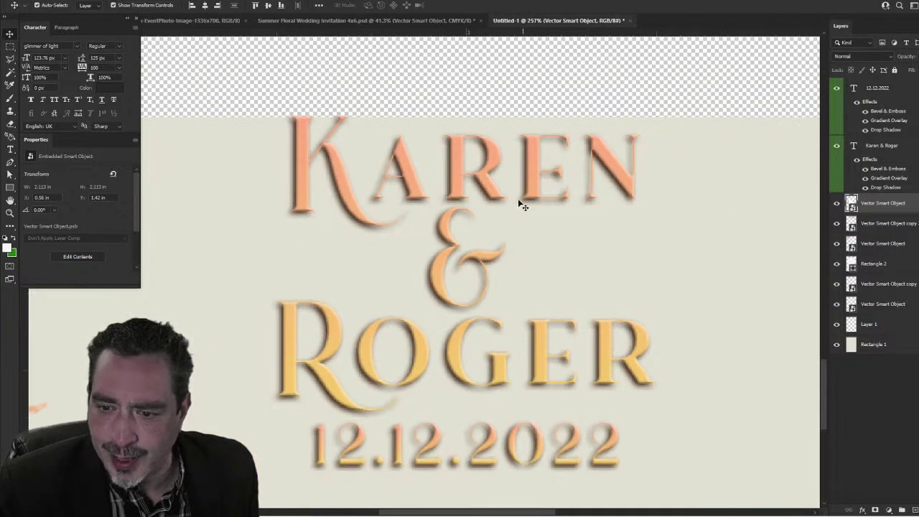
scroll(423, 188, up, 1)
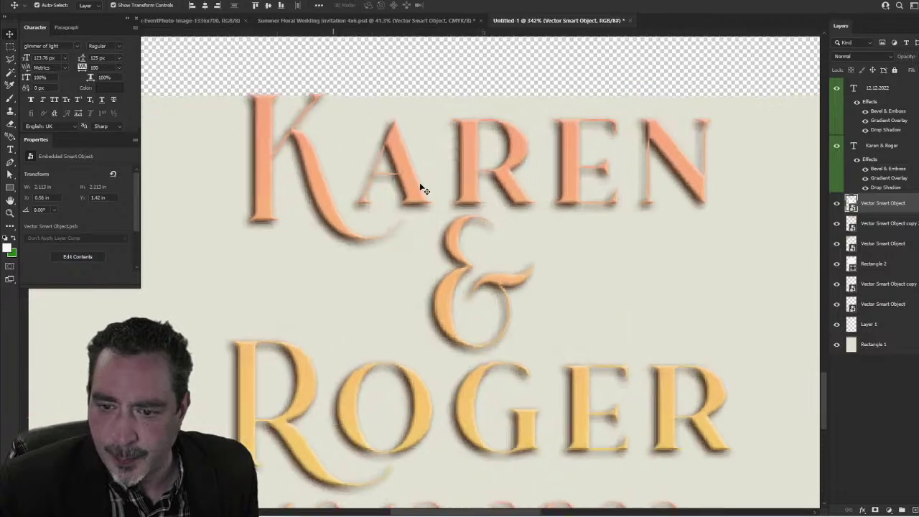
scroll(420, 185, down, 2)
click(416, 191)
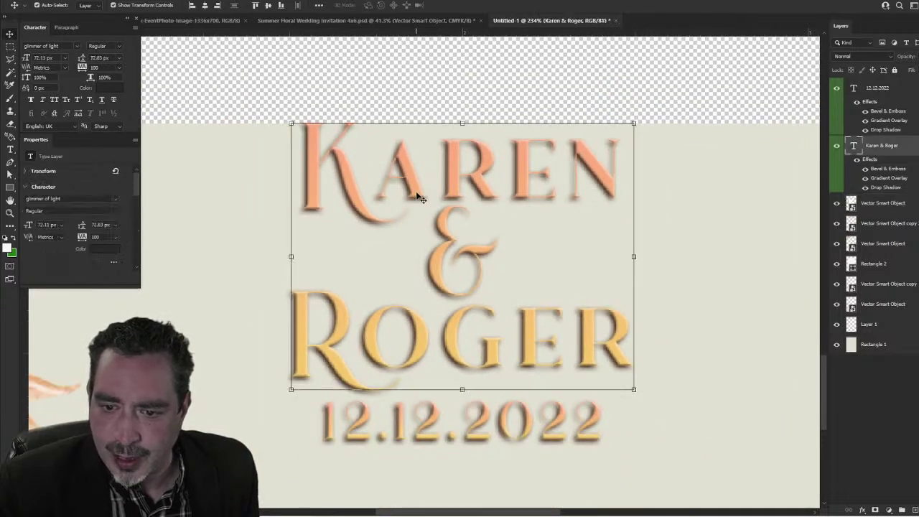
double_click(415, 191)
click(428, 169)
drag(428, 170, 391, 169)
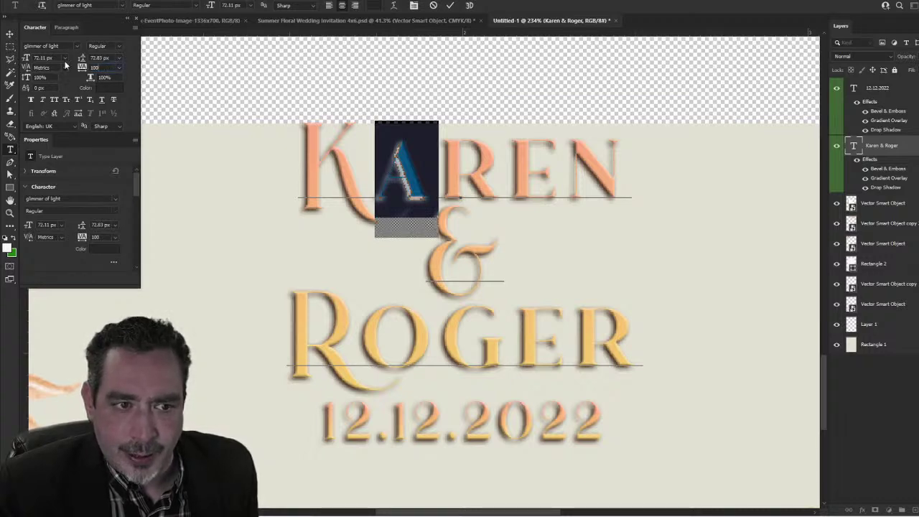
text(80)
key(Return)
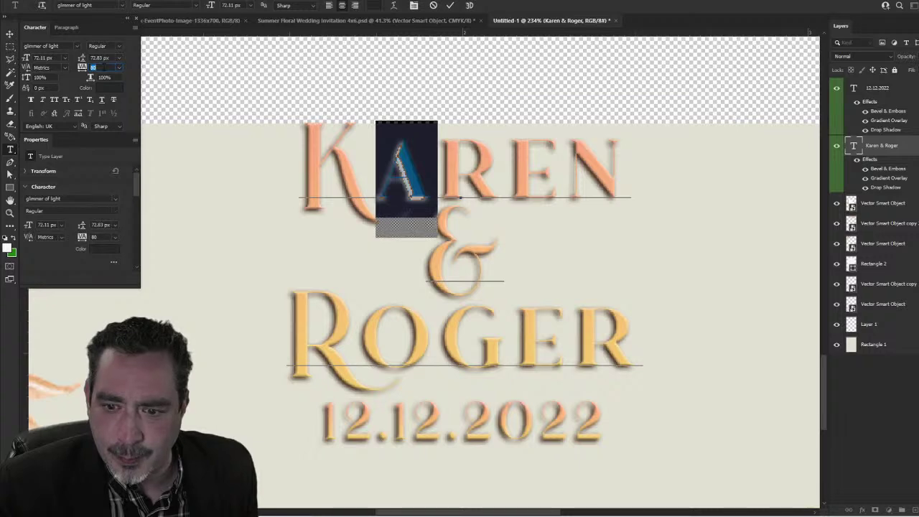
key(Down)
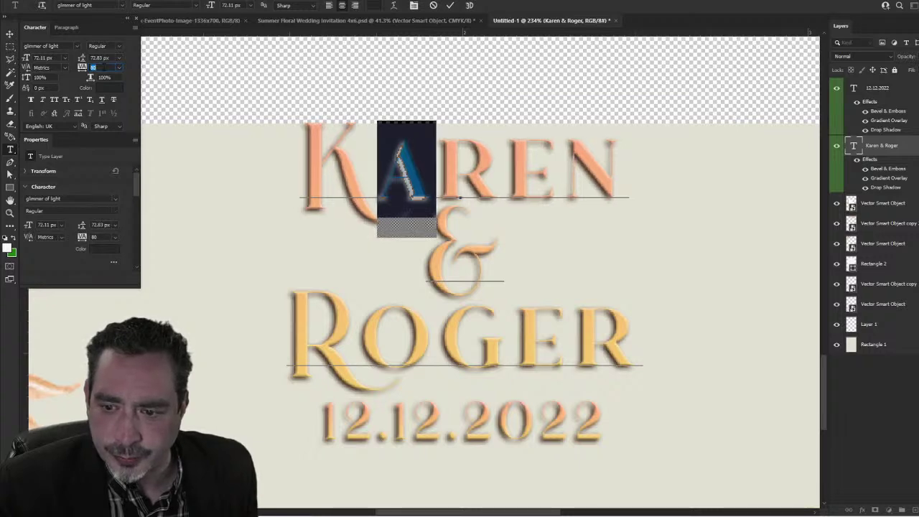
click(452, 6)
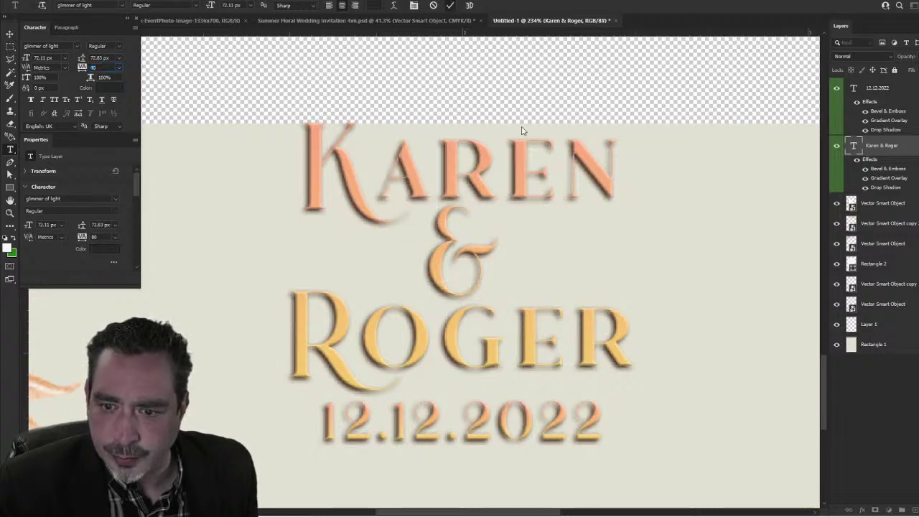
key(v)
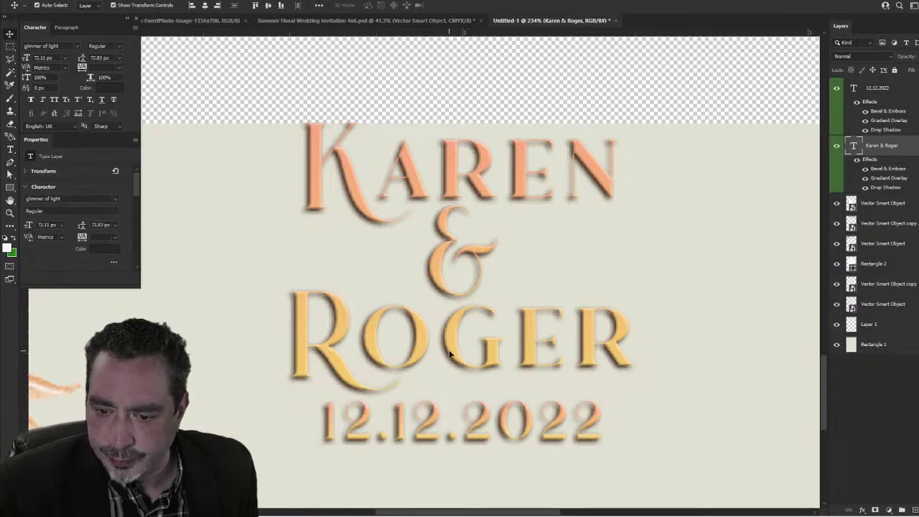
Step: Set tracking of 80 on the O and E in ROGER and commit
double_click(432, 332)
drag(433, 333, 379, 334)
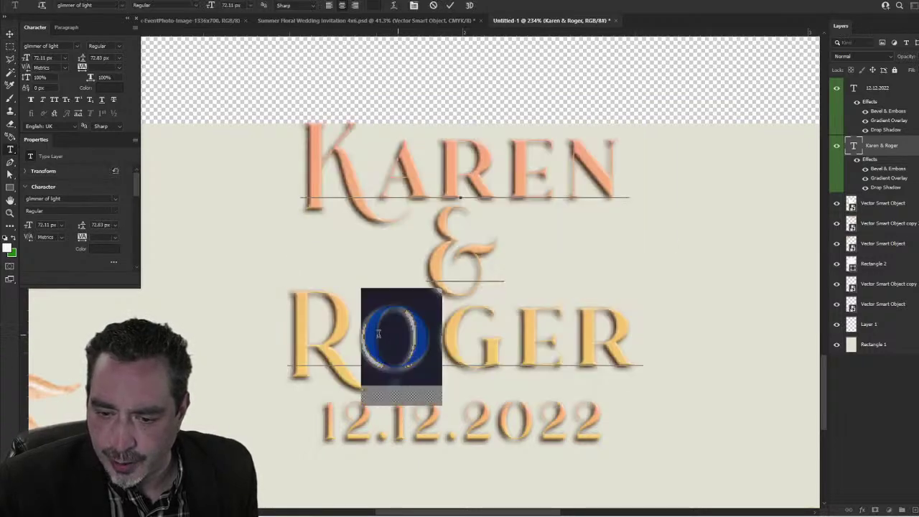
text(80)
key(Return)
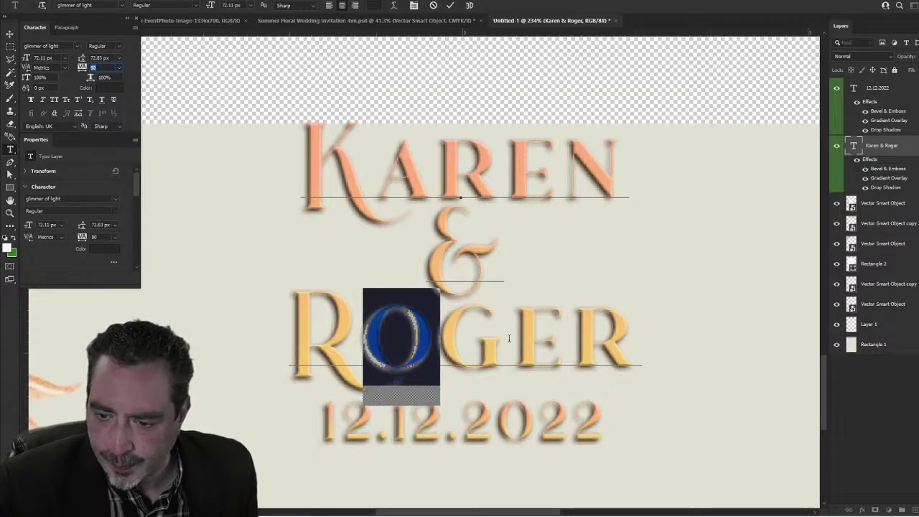
drag(509, 339, 470, 338)
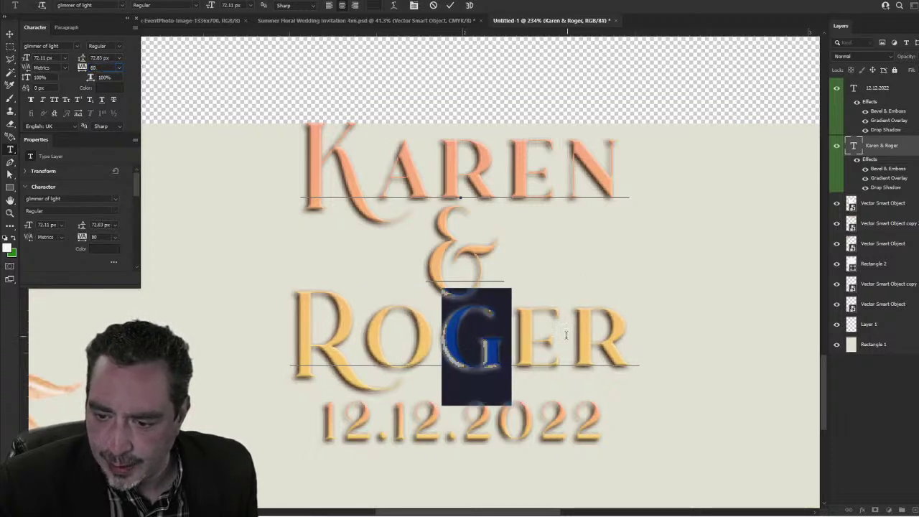
drag(565, 334, 527, 339)
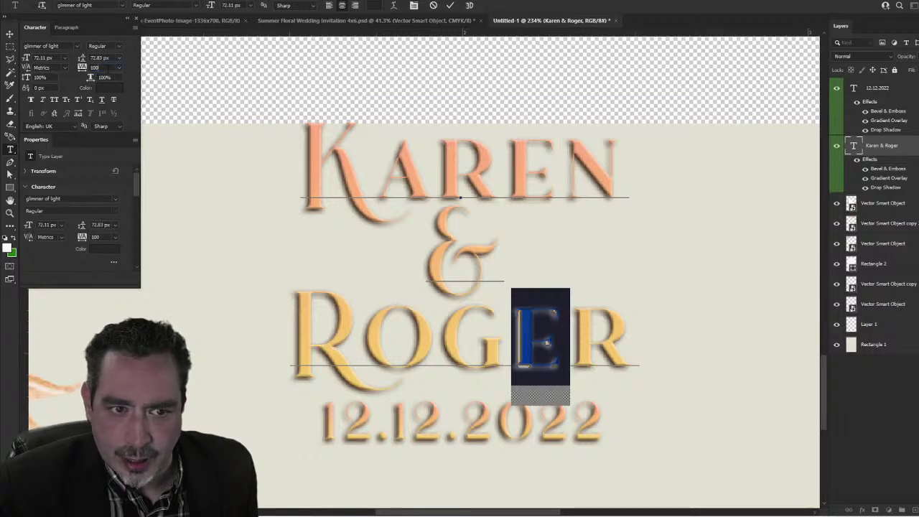
text(80)
key(Return)
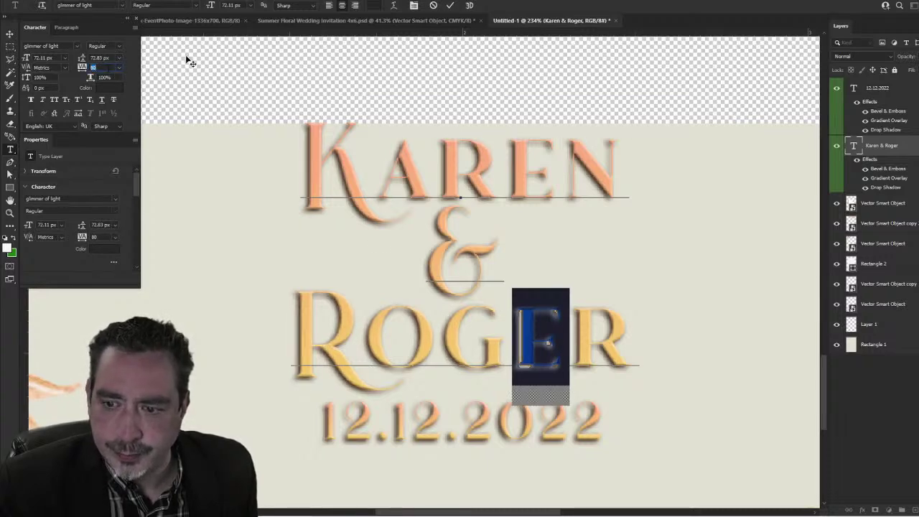
click(9, 35)
click(231, 84)
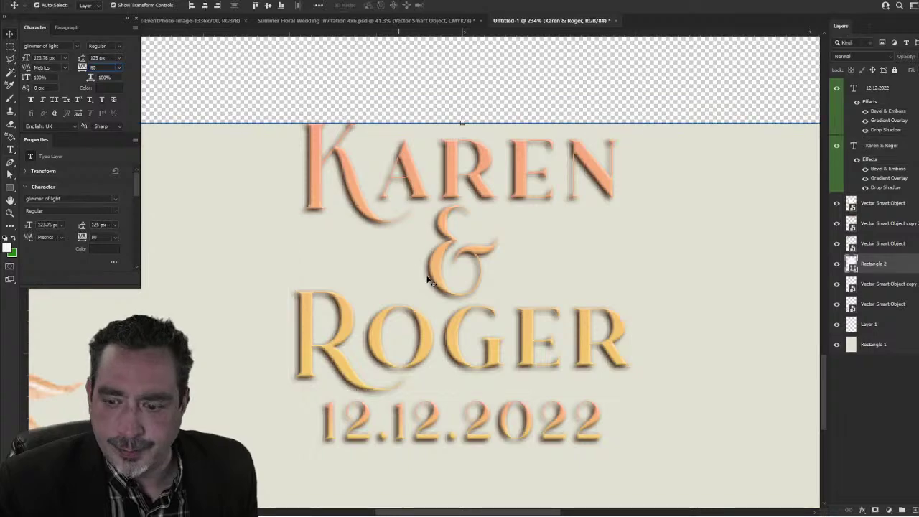
scroll(473, 317, down, 5)
scroll(461, 302, up, 5)
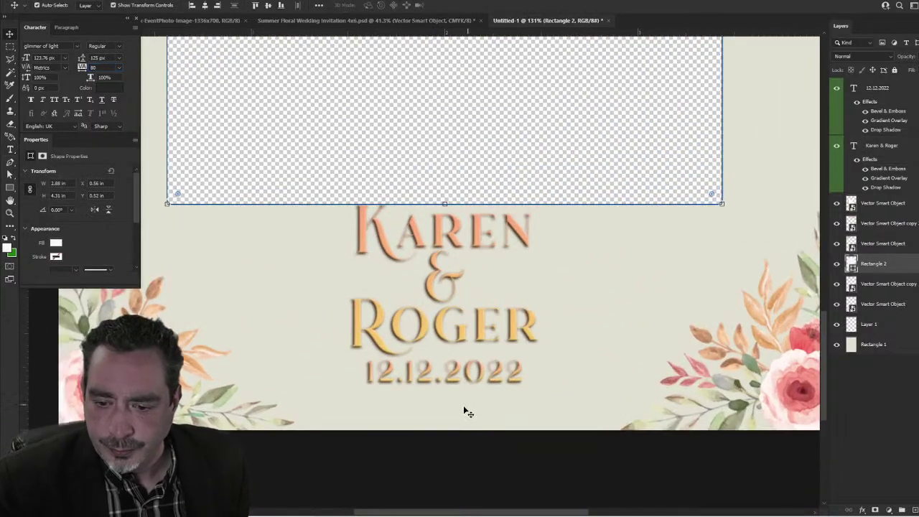
scroll(453, 398, up, 2)
scroll(459, 379, up, 2)
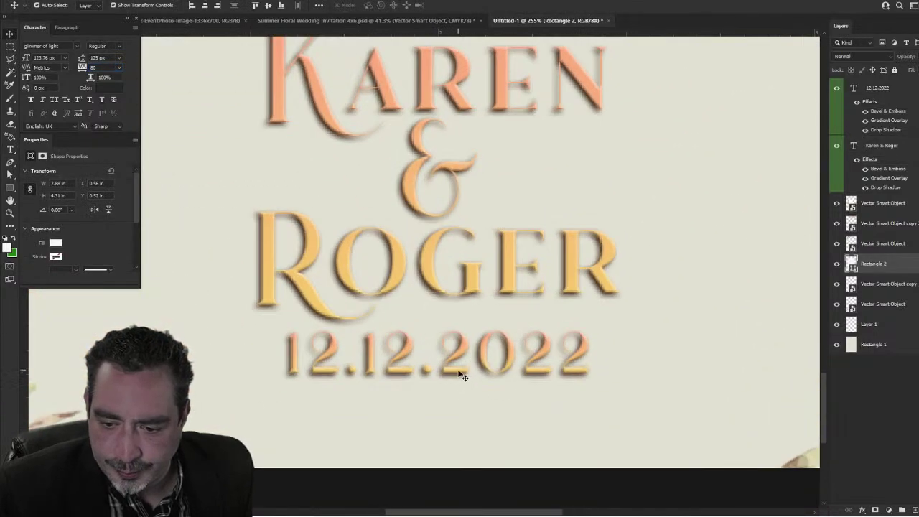
click(459, 374)
scroll(426, 404, up, 1)
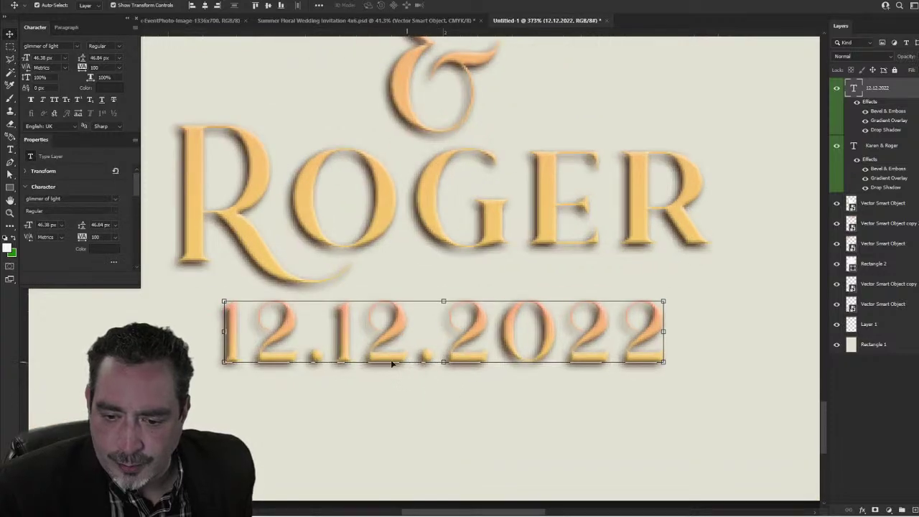
scroll(407, 345, down, 4)
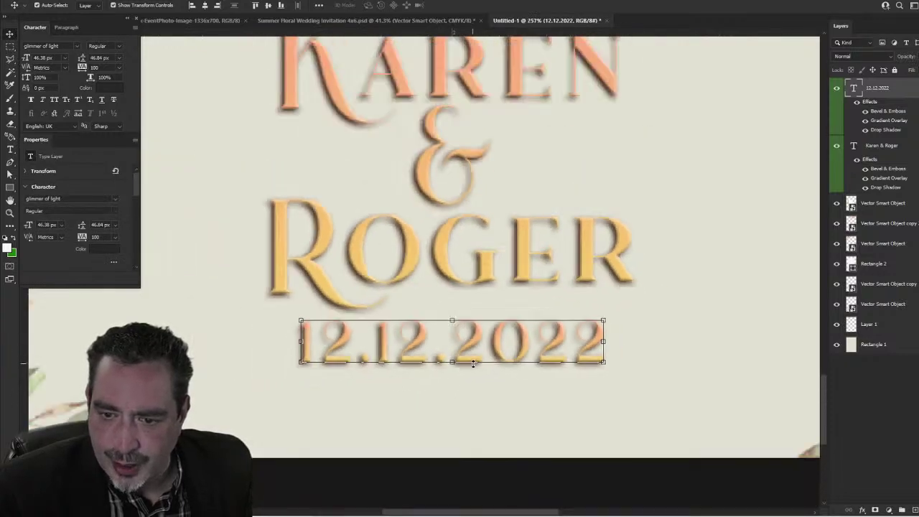
scroll(471, 365, up, 1)
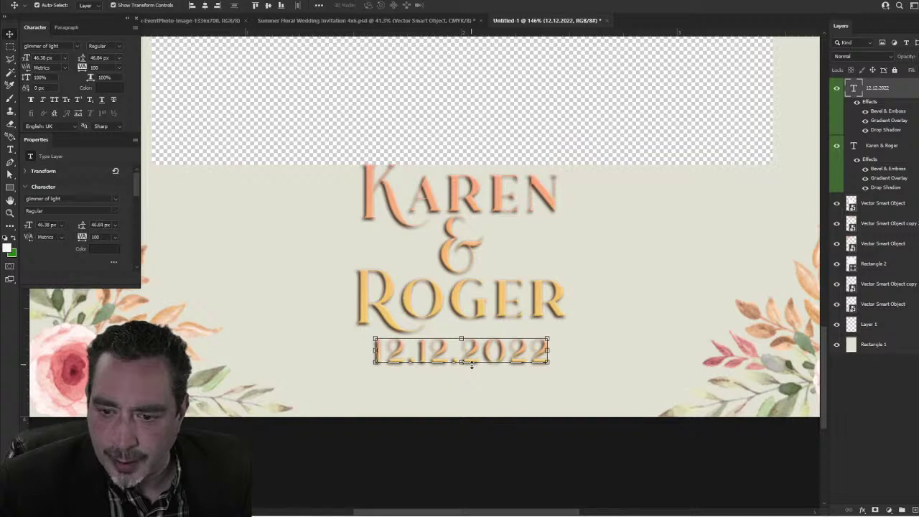
scroll(471, 365, up, 1)
scroll(473, 353, up, 1)
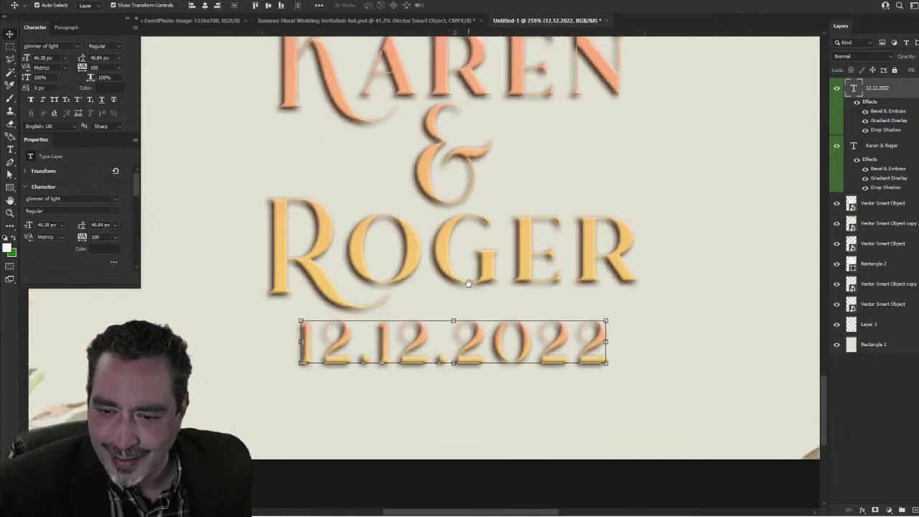
drag(469, 283, 483, 343)
scroll(483, 345, down, 1)
scroll(473, 359, up, 2)
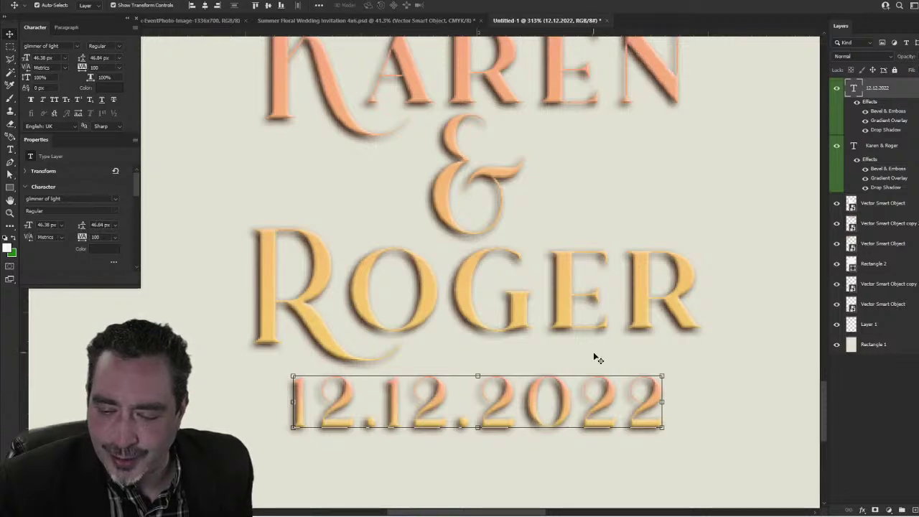
Step: Lighten the date's drop shadow to 38% opacity in its layer styles
double_click(903, 87)
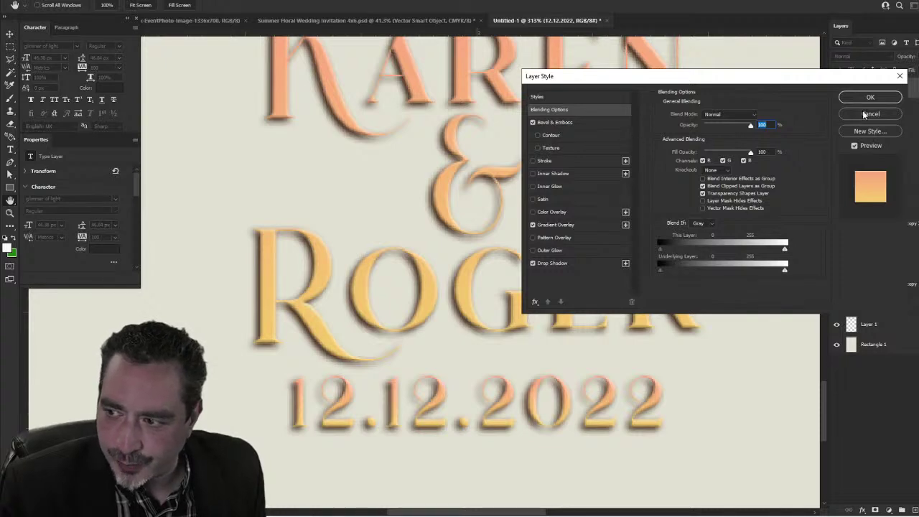
click(588, 263)
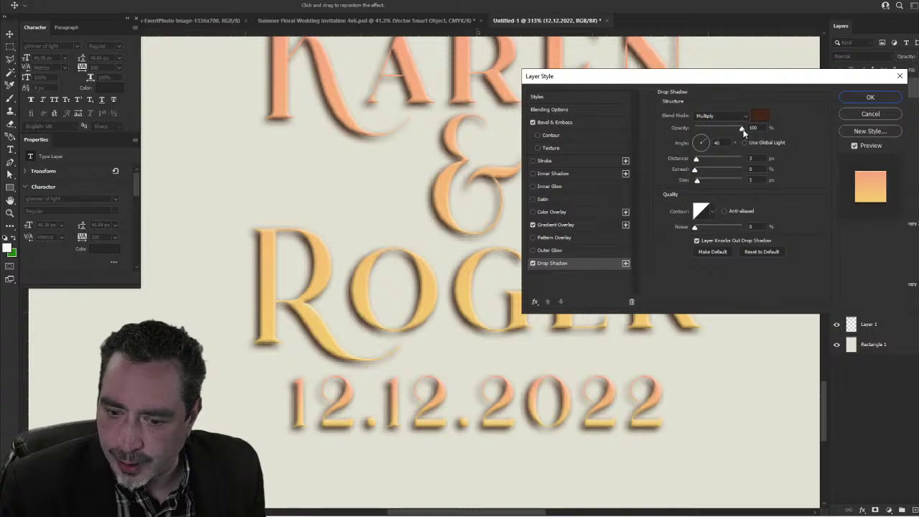
drag(742, 130, 705, 129)
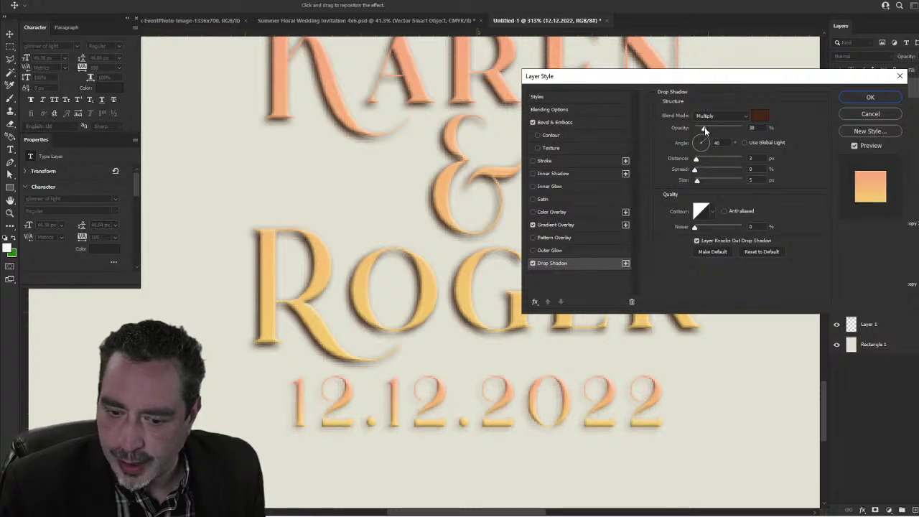
click(870, 97)
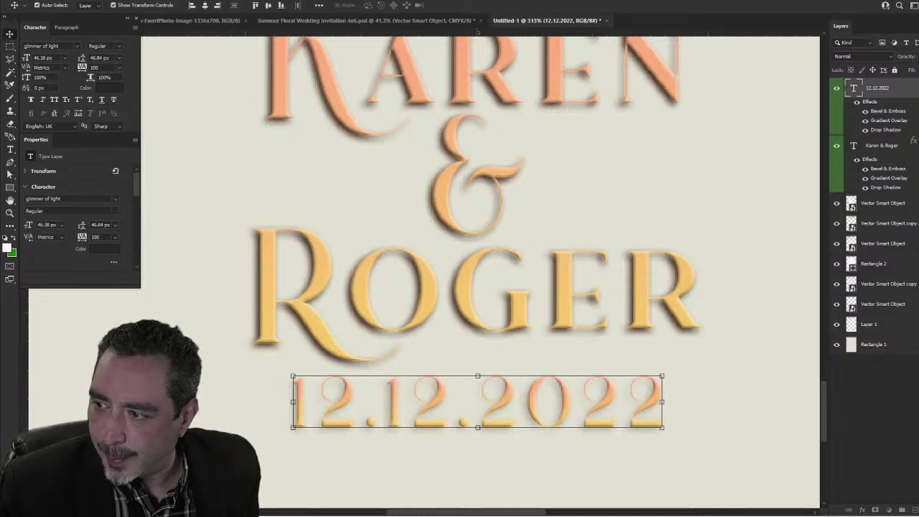
Step: Shift the view to show the names and a floral corner
scroll(601, 199, down, 5)
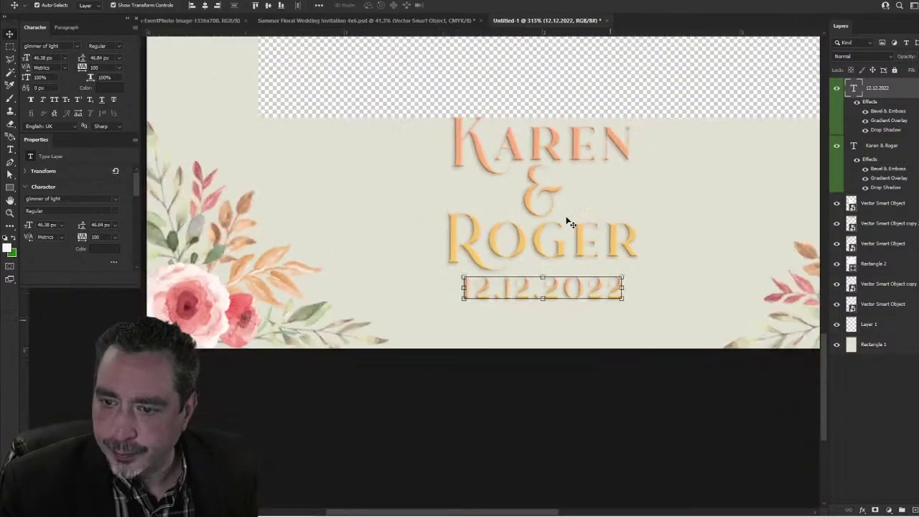
scroll(565, 225, up, 4)
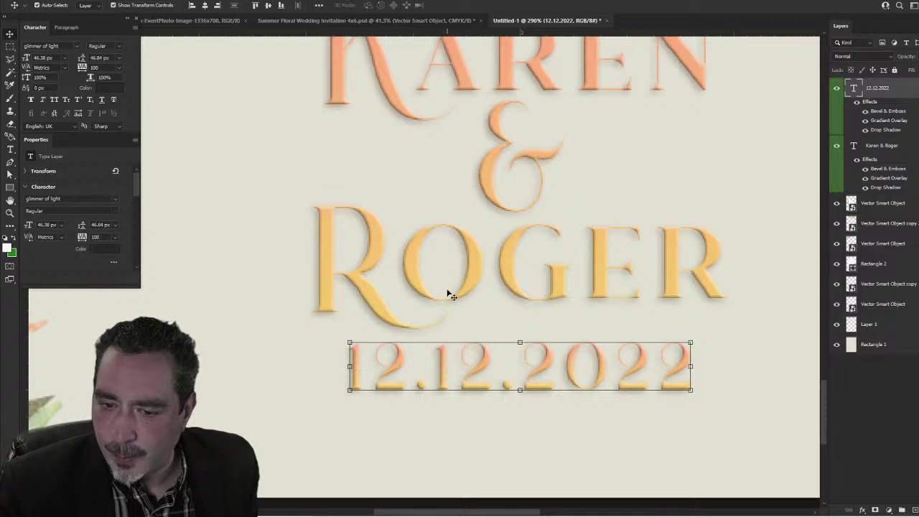
scroll(567, 237, down, 2)
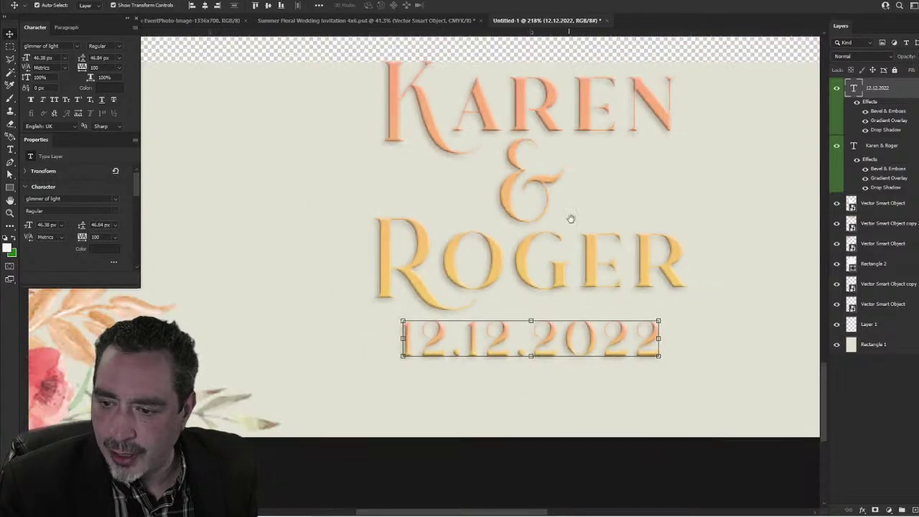
drag(570, 218, 465, 273)
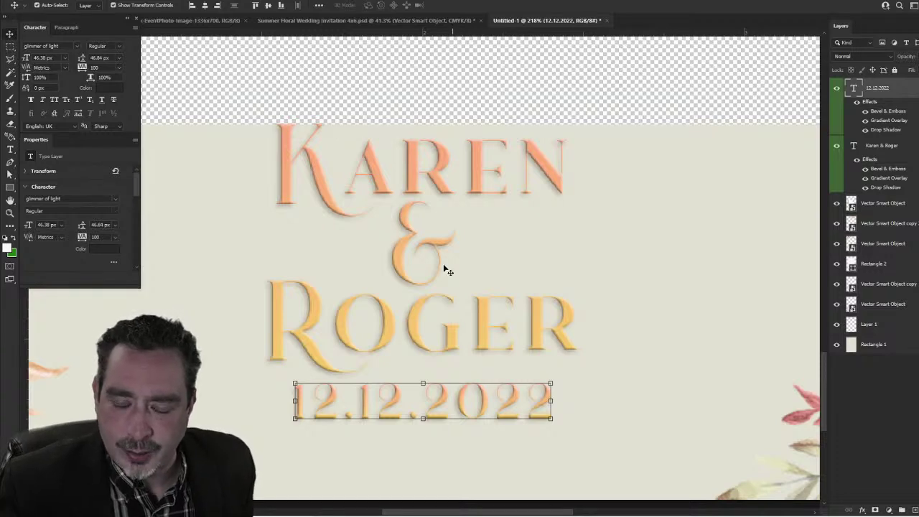
scroll(468, 444, up, 4)
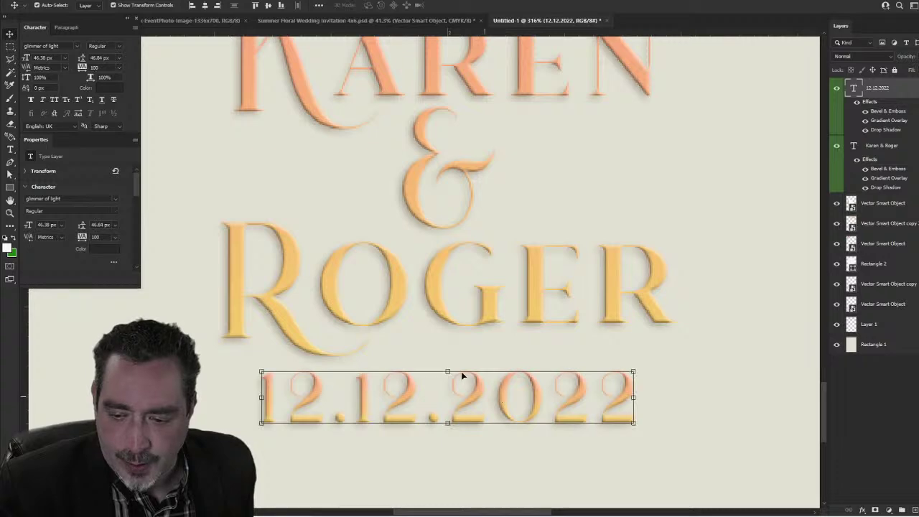
Step: Change the date's font to Cinzel with the Bold style
click(77, 47)
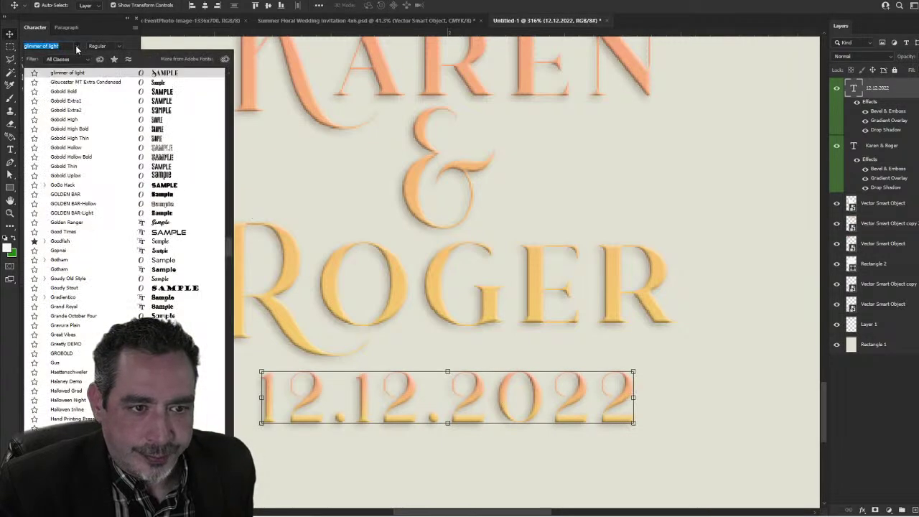
scroll(108, 144, up, 15)
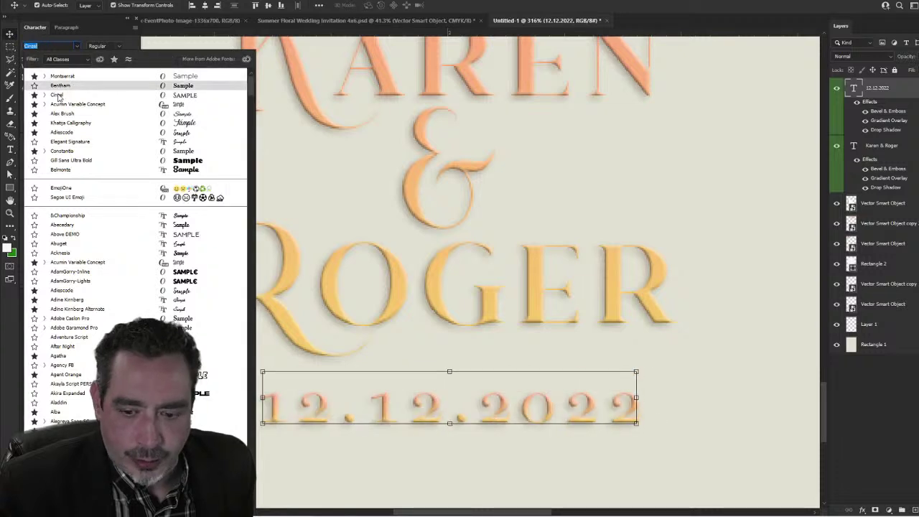
click(57, 96)
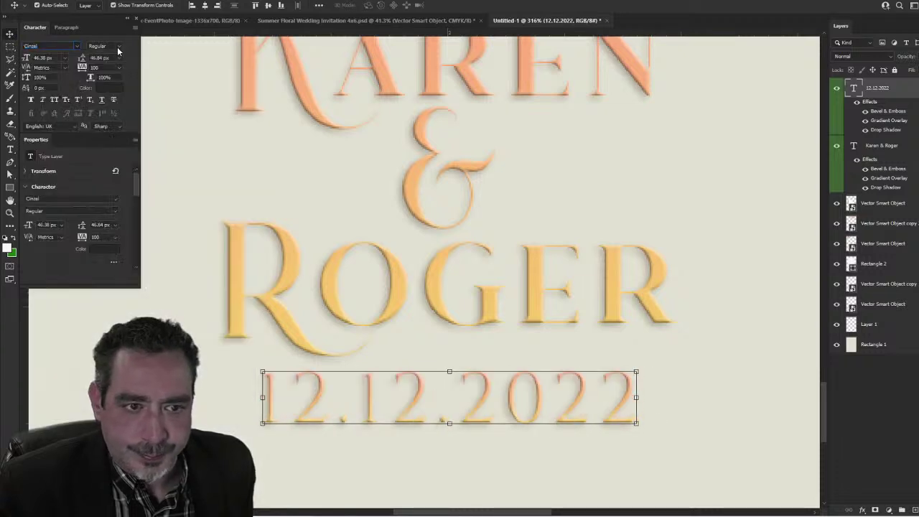
click(118, 46)
click(108, 64)
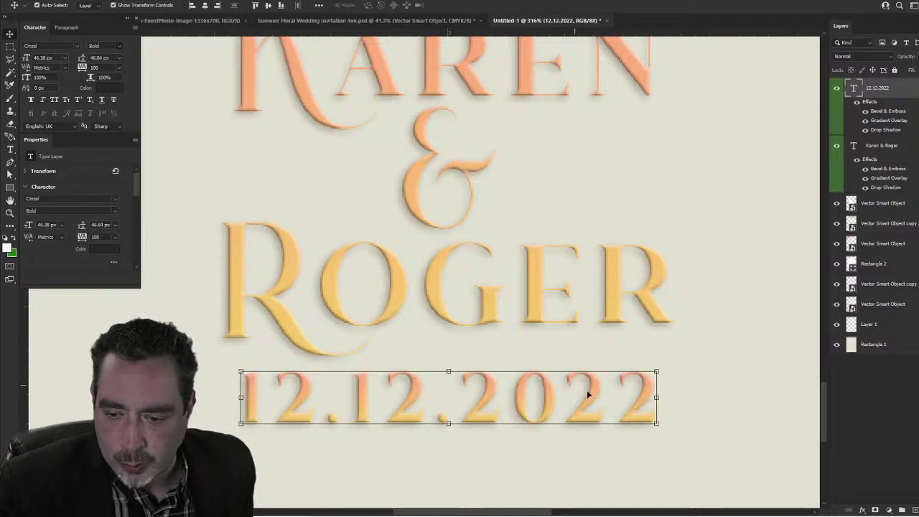
Step: Open a free transform on the date and confirm it unchanged
key(ctrl+t)
scroll(486, 416, down, 3)
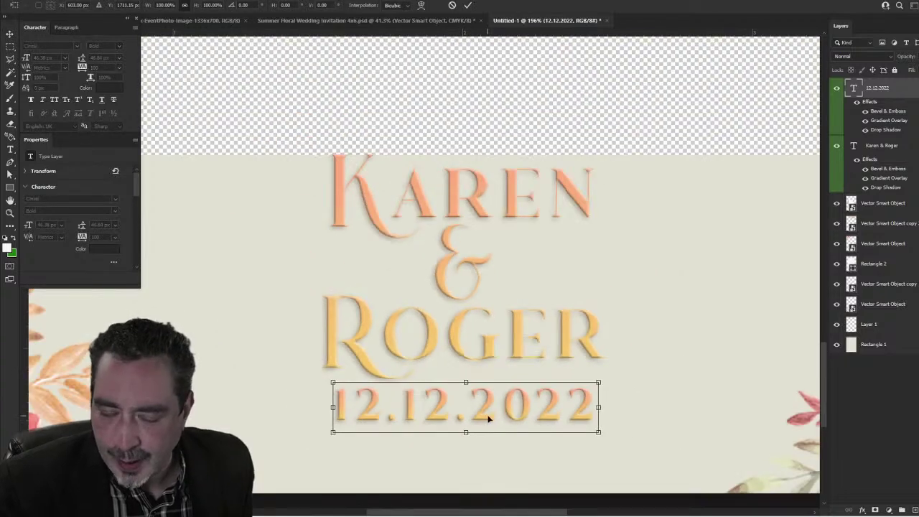
scroll(403, 439, up, 2)
scroll(402, 437, up, 2)
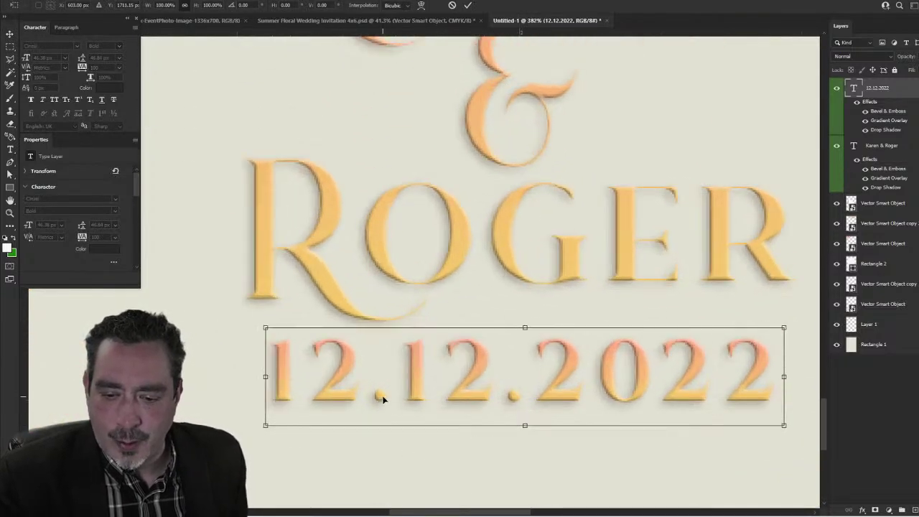
key(Return)
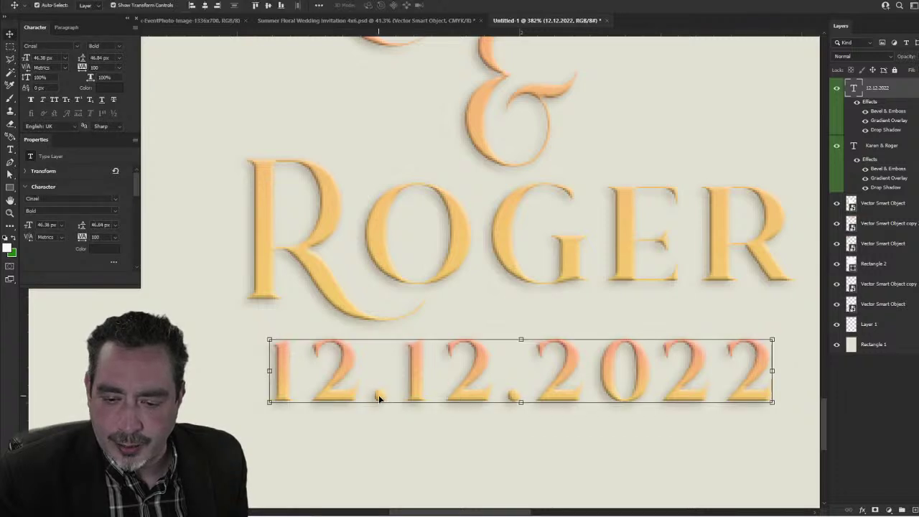
Step: Raise both dots in the date with an 11 px baseline shift and commit
double_click(378, 395)
double_click(385, 395)
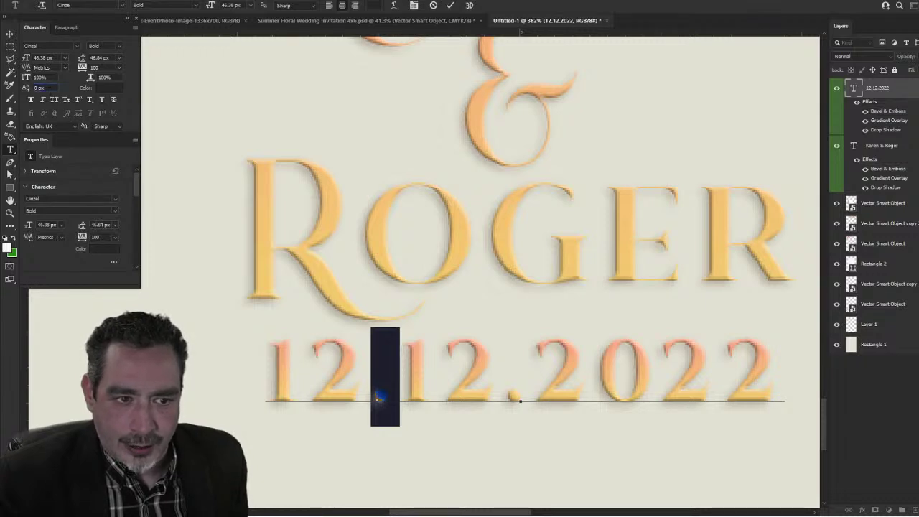
key(Up)
key(Up)
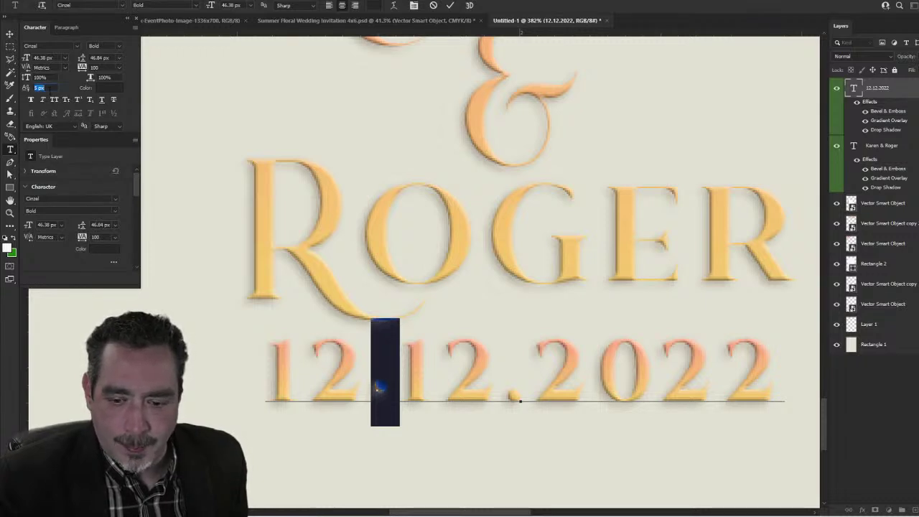
key(Up)
key(Up)
key(Up)
key(Up)
key(Up)
key(Up)
key(Up)
key(Up)
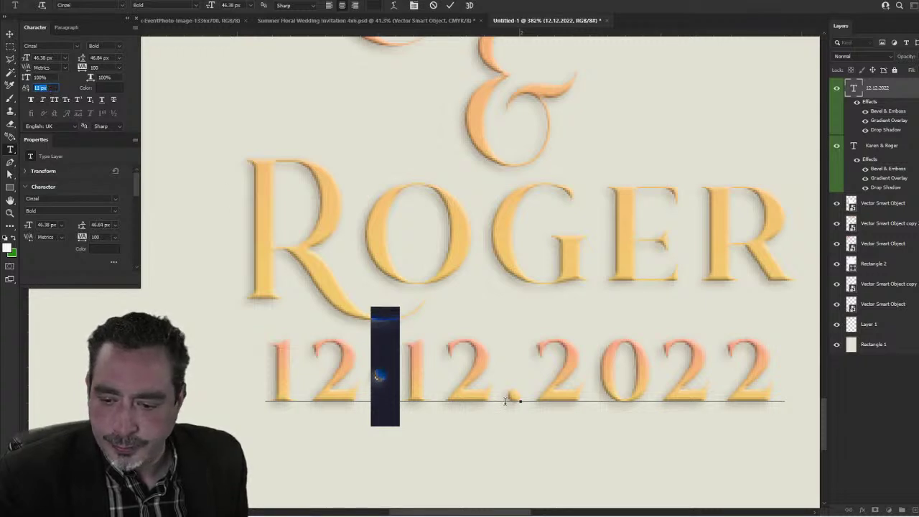
drag(505, 401, 519, 401)
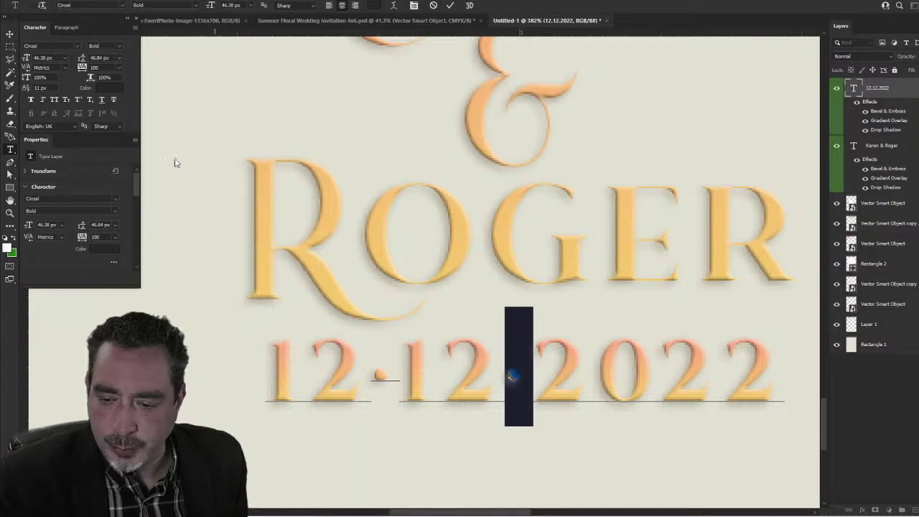
click(10, 32)
Step: Deselect, then reselect the date layer
scroll(530, 461, down, 5)
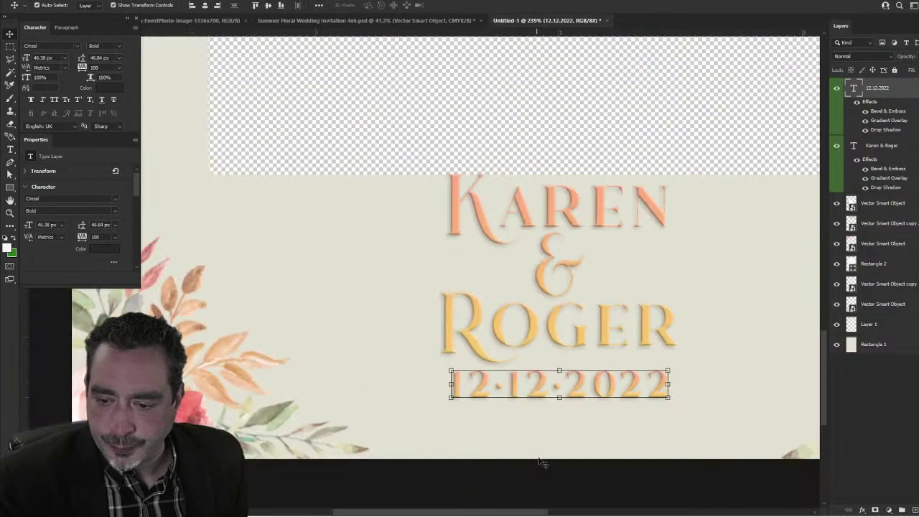
click(530, 462)
scroll(575, 434, up, 2)
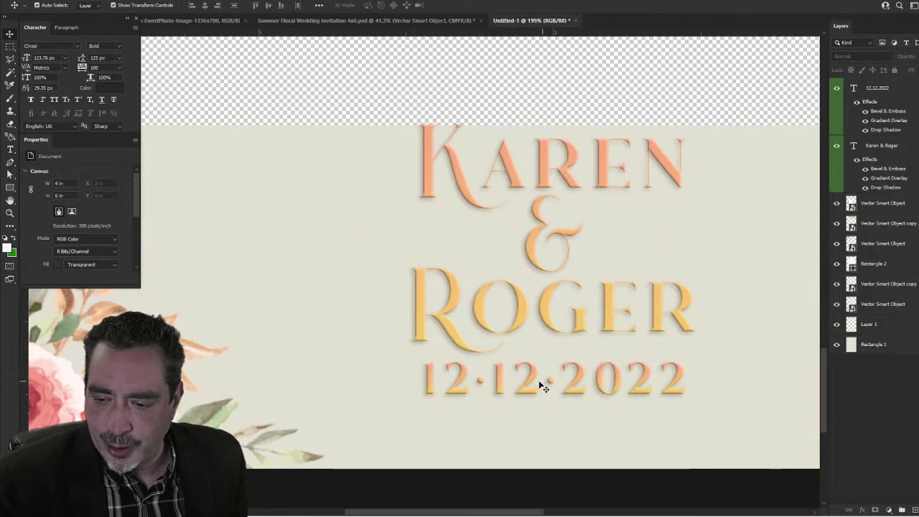
scroll(681, 385, up, 2)
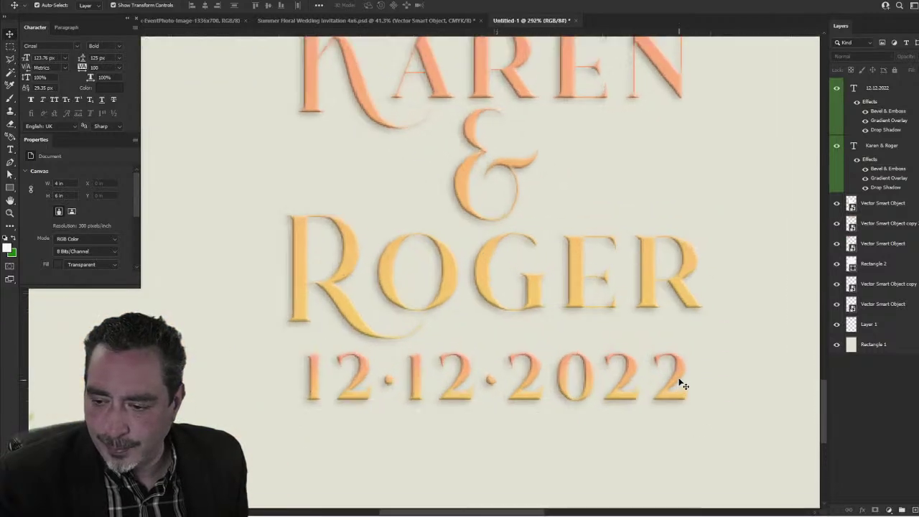
click(681, 385)
Step: Scale the date to about 88% and centre it under the names
key(ctrl+t)
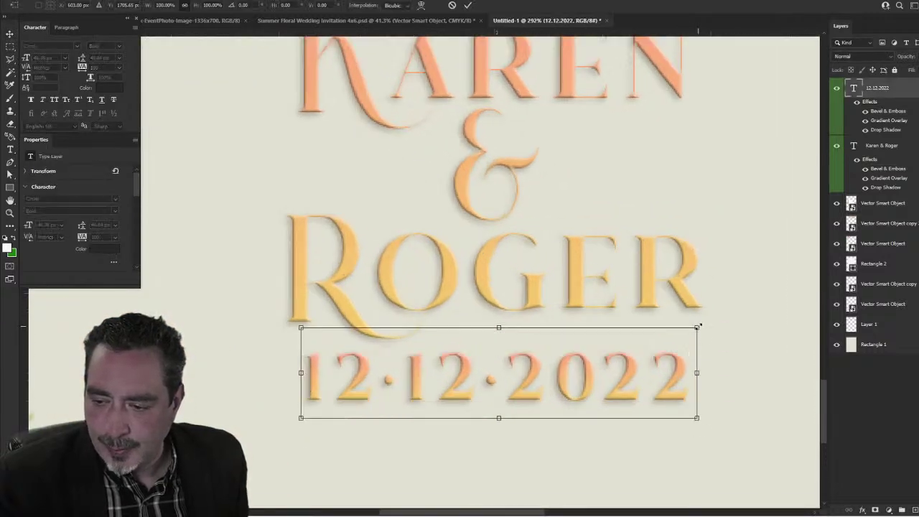
drag(697, 326, 673, 332)
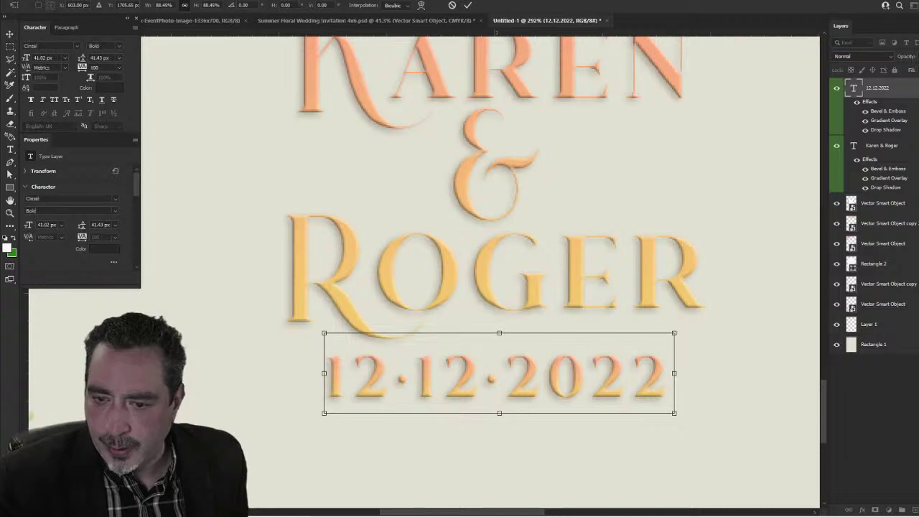
key(Return)
scroll(510, 330, down, 6)
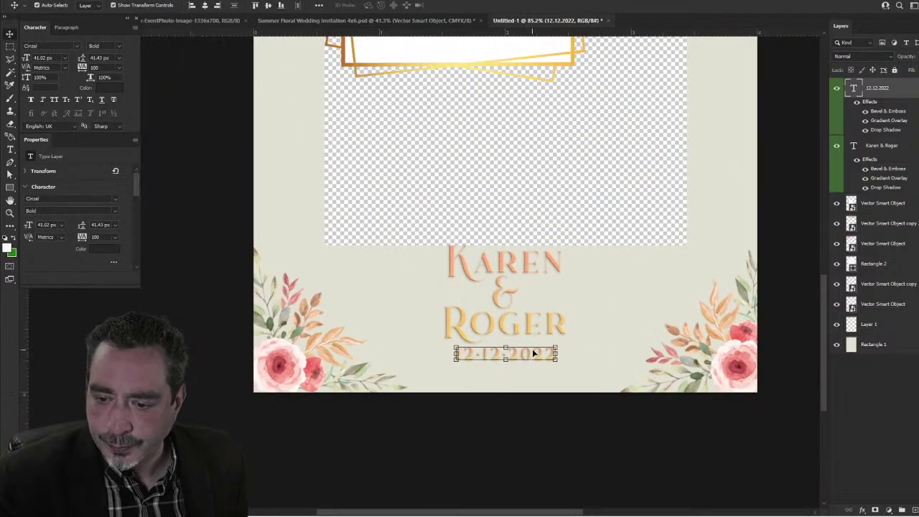
drag(529, 354, 529, 357)
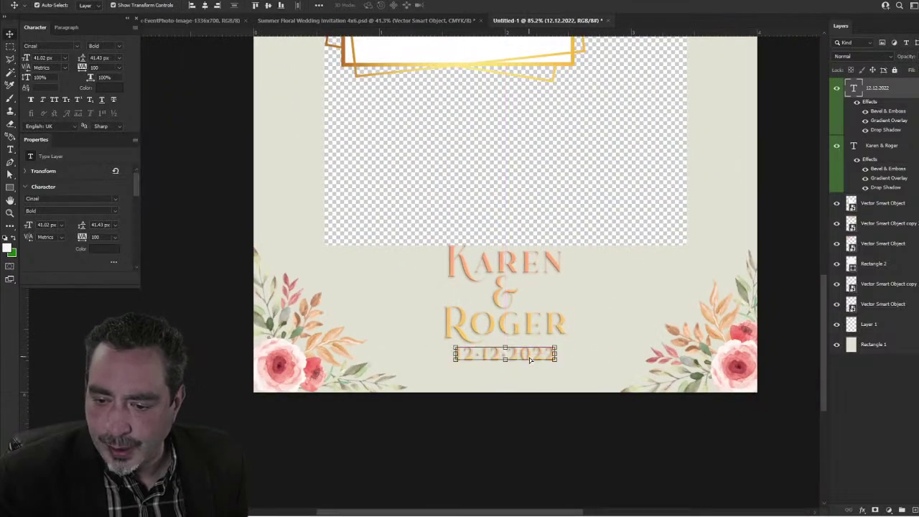
click(517, 436)
scroll(517, 436, down, 3)
scroll(496, 363, up, 3)
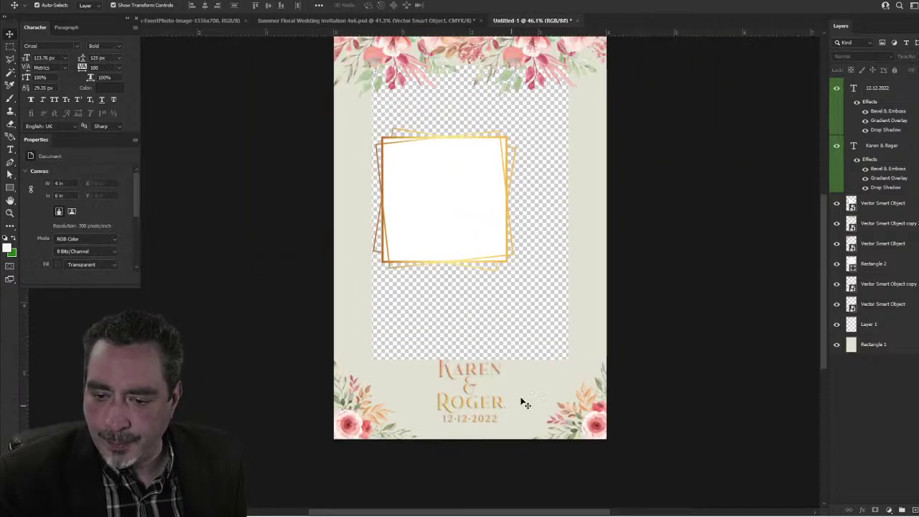
Step: Shrink the gold square frame and move it down around the names and date
click(448, 193)
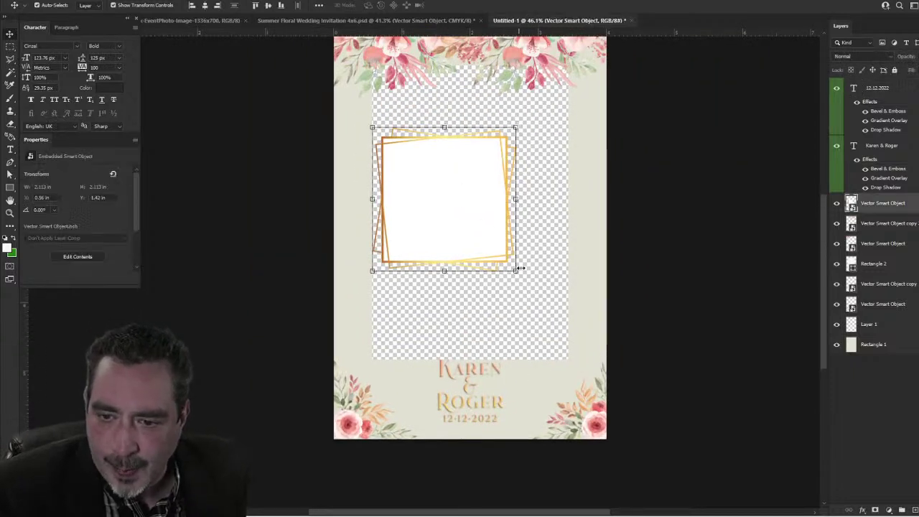
key(ctrl+t)
drag(514, 270, 454, 212)
drag(433, 173, 492, 388)
drag(512, 344, 535, 323)
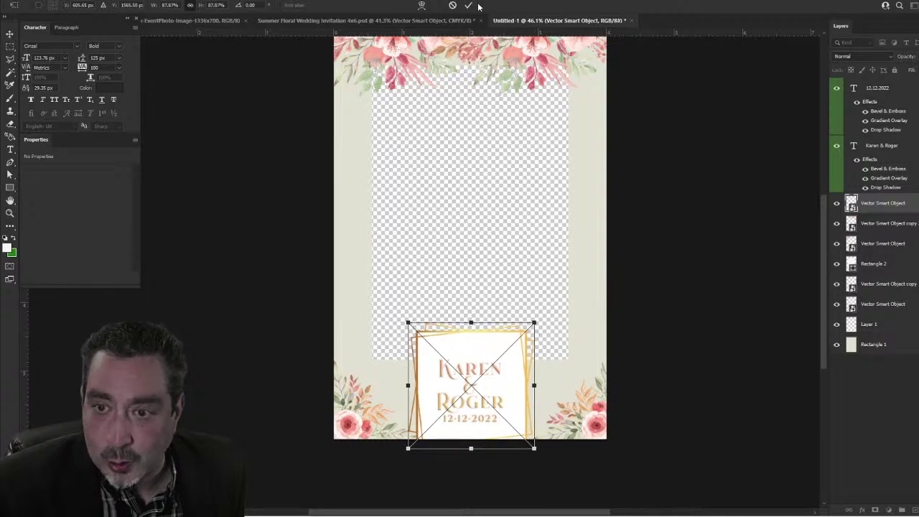
key(Return)
scroll(503, 461, down, 2)
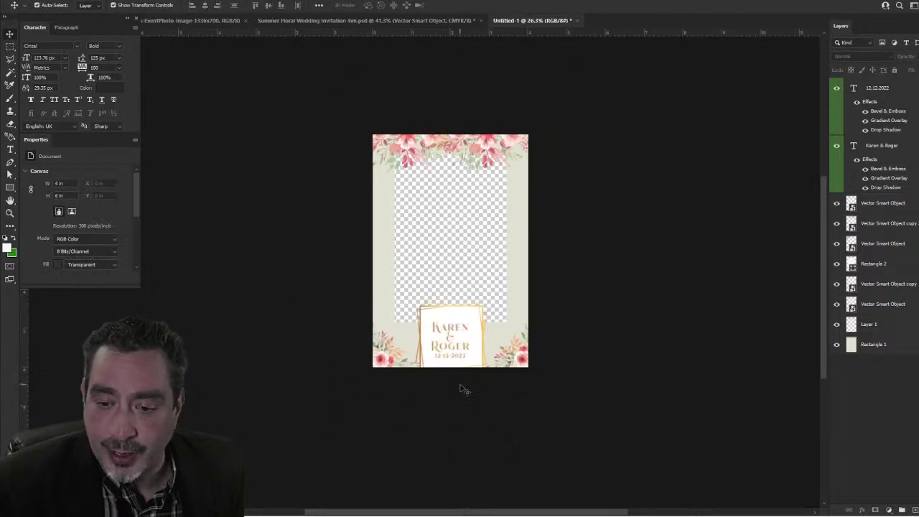
scroll(459, 386, up, 1)
scroll(475, 294, up, 2)
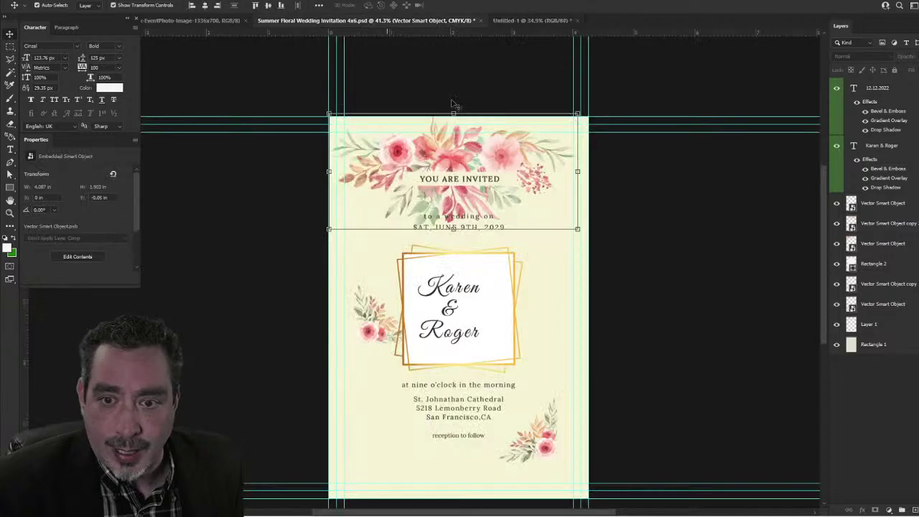
Step: Inspect the floral header in the Summer Floral Wedding Invitation file
click(367, 20)
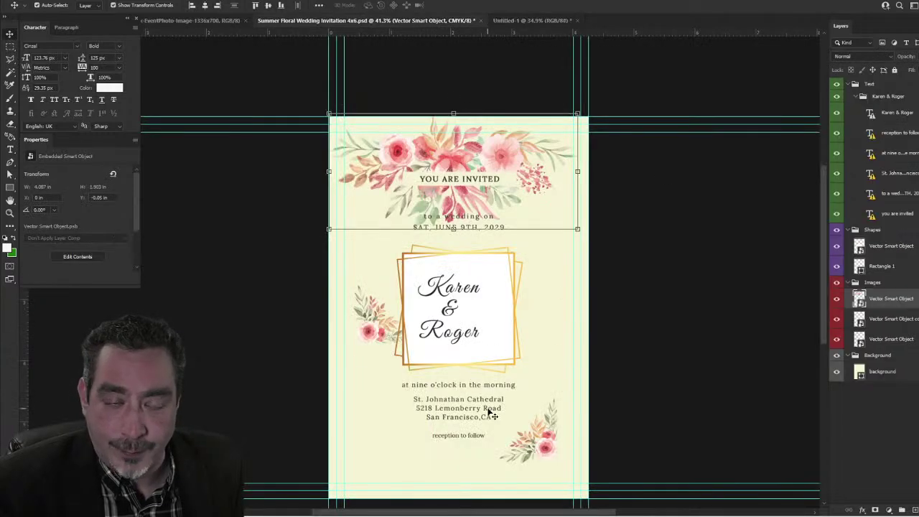
mouse_move(507, 160)
mouse_down()
mouse_move(503, 216)
mouse_move(505, 157)
mouse_up()
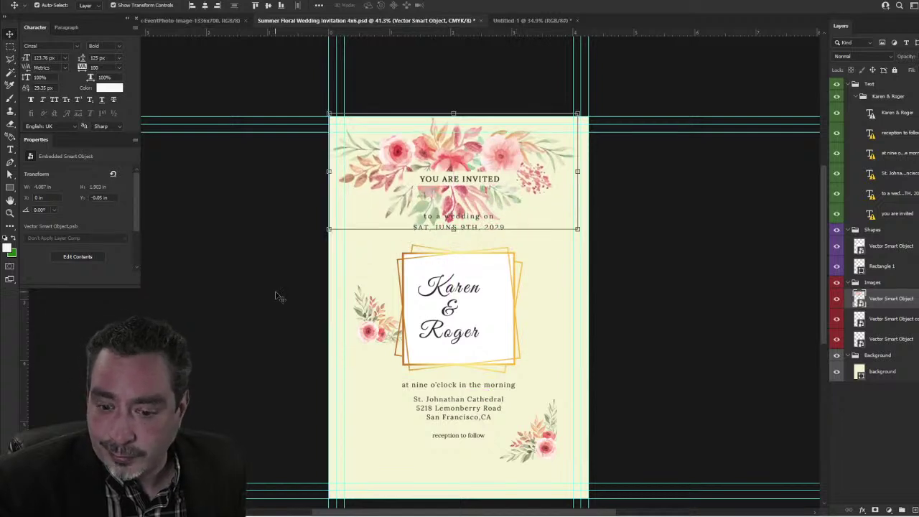
click(280, 297)
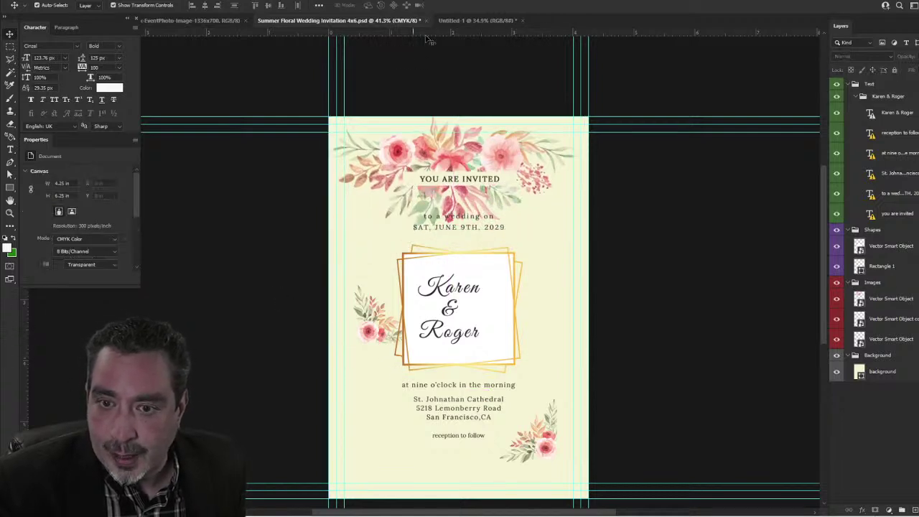
Step: Go back to Untitled-1 and select the transparent photo-window rectangle
click(458, 21)
scroll(477, 318, up, 2)
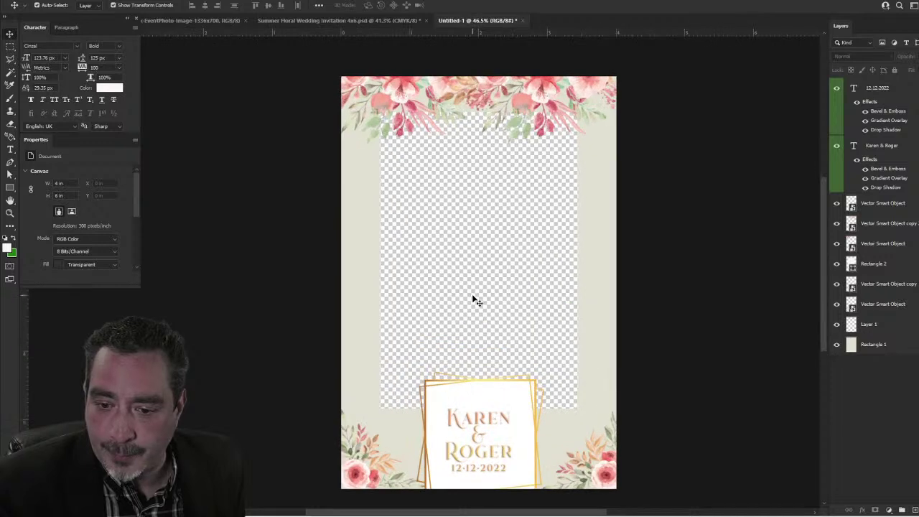
click(471, 295)
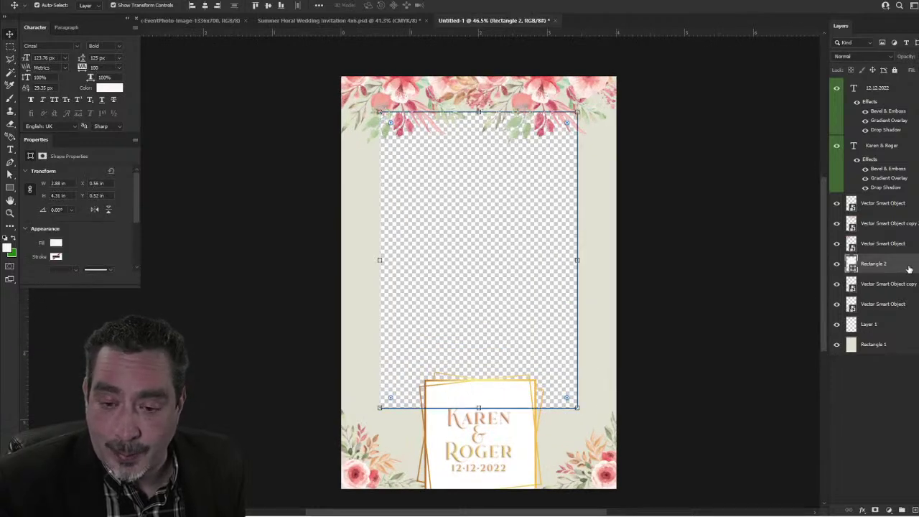
Step: Give the photo window a 13 px flower-pink stroke (#f79d8f) and nudge it down
double_click(909, 269)
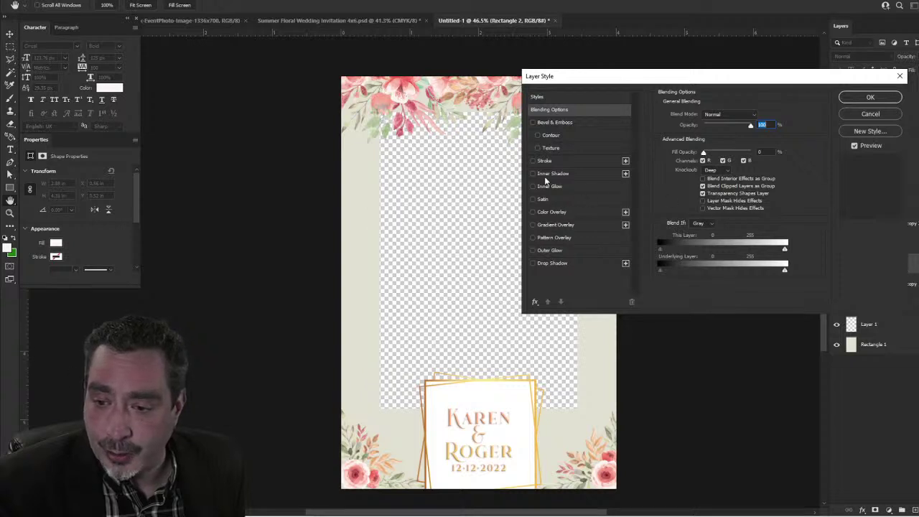
click(532, 159)
click(575, 161)
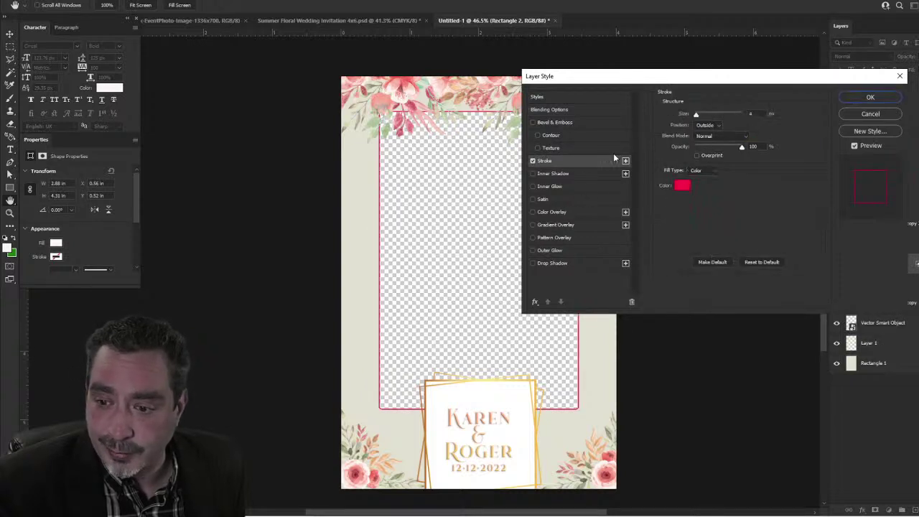
double_click(751, 113)
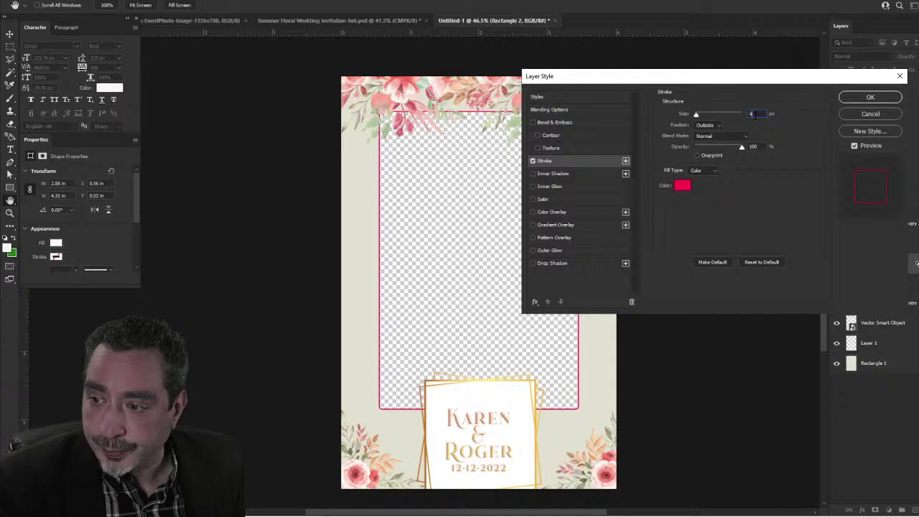
key(Up)
key(Up)
key(Up)
key(Up)
key(Up)
key(Up)
key(Up)
key(Up)
key(Up)
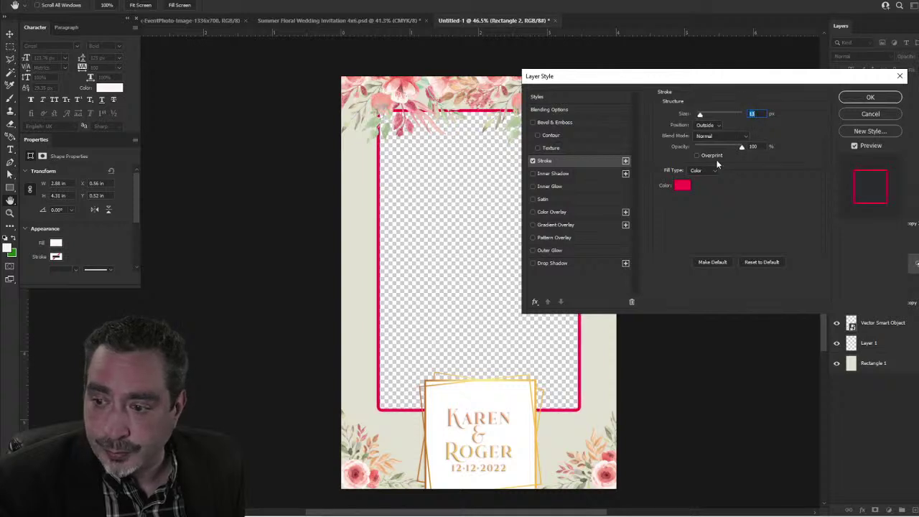
click(680, 186)
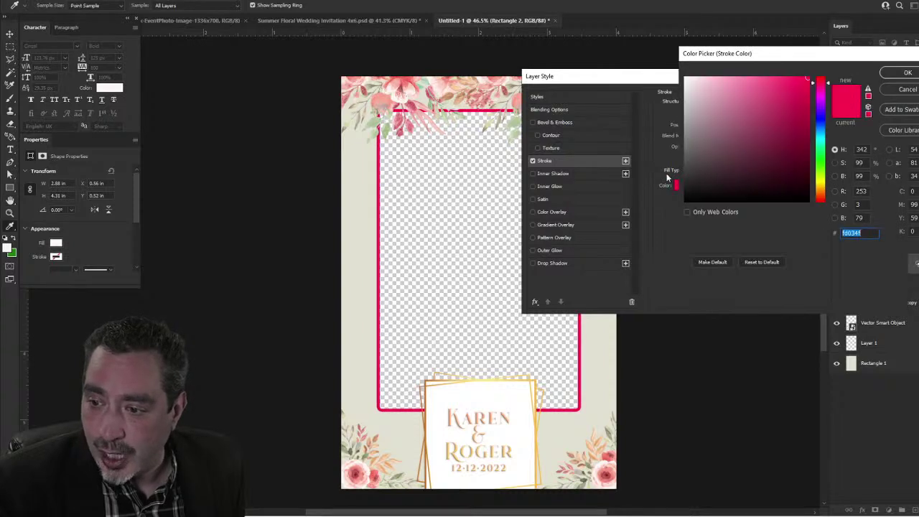
click(409, 73)
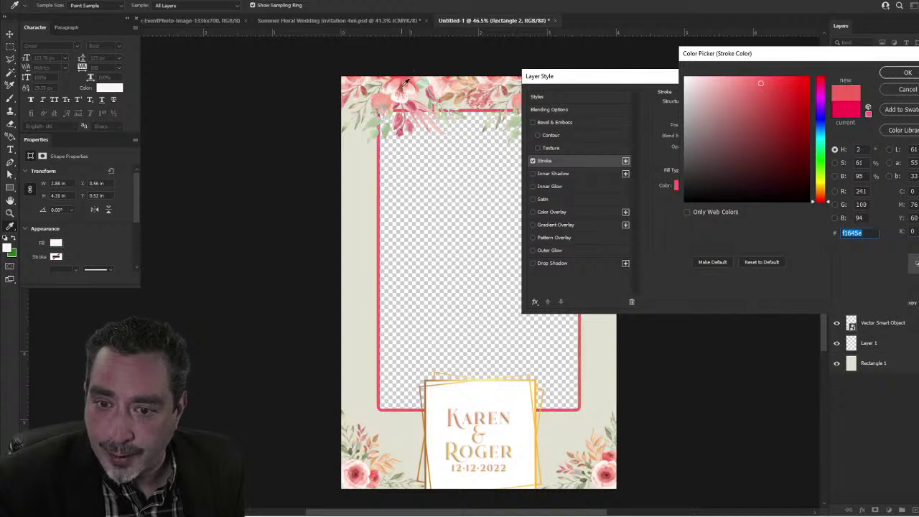
click(413, 86)
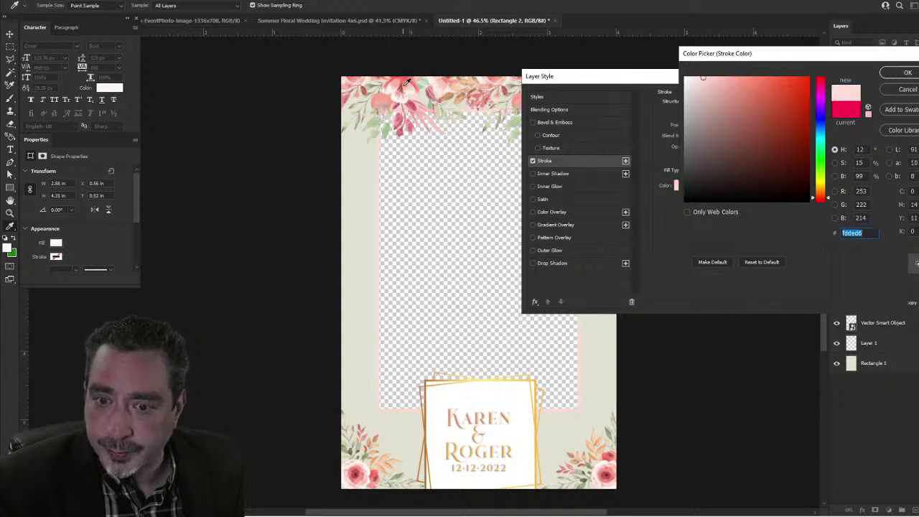
click(406, 84)
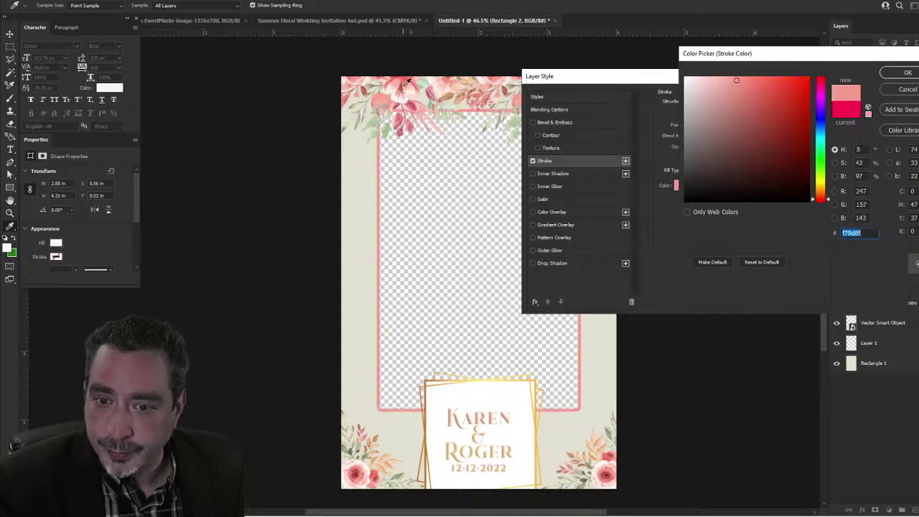
click(903, 72)
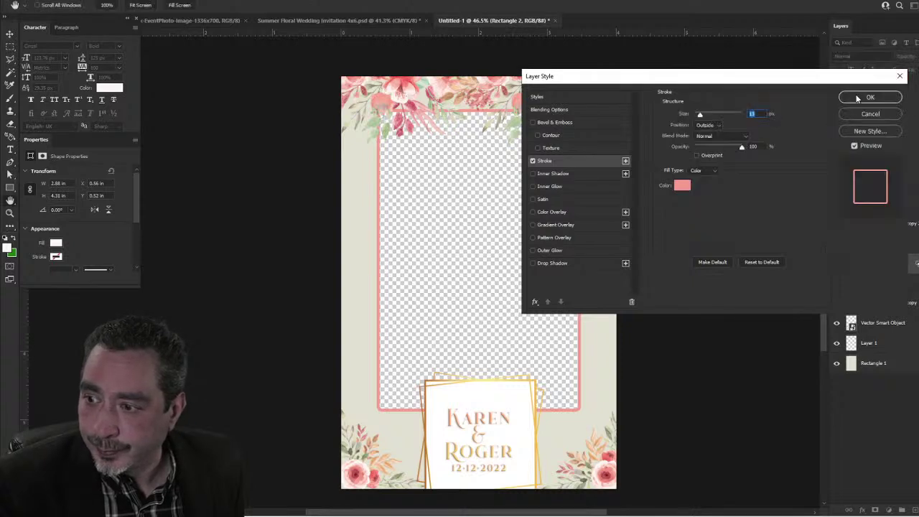
click(858, 98)
drag(508, 258, 510, 270)
Step: Zoom and pan around the finished invitation to review it, then bring up the File menu
click(297, 189)
scroll(440, 333, down, 2)
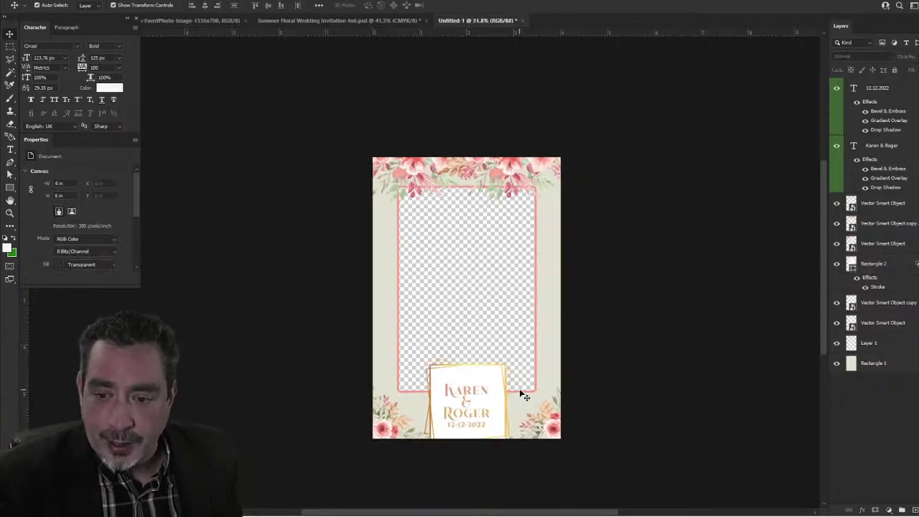
scroll(519, 388, up, 2)
drag(588, 297, 545, 317)
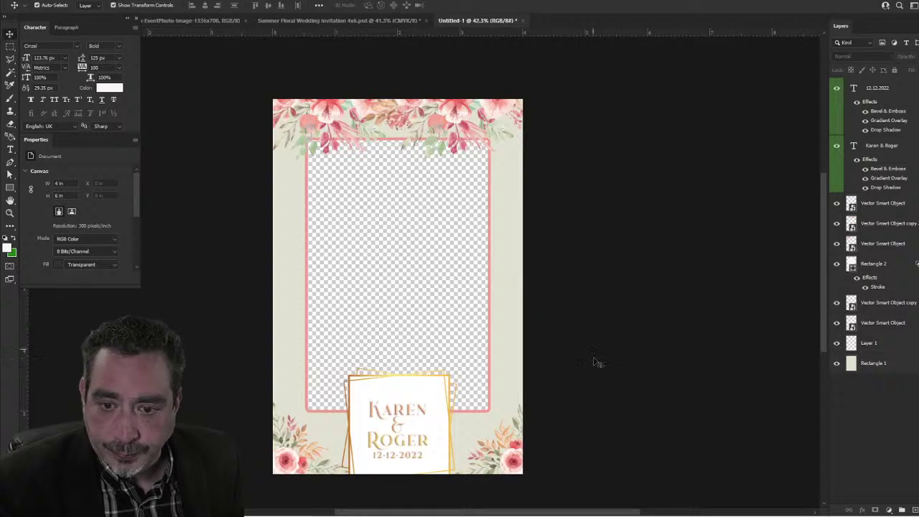
scroll(587, 388, down, 1)
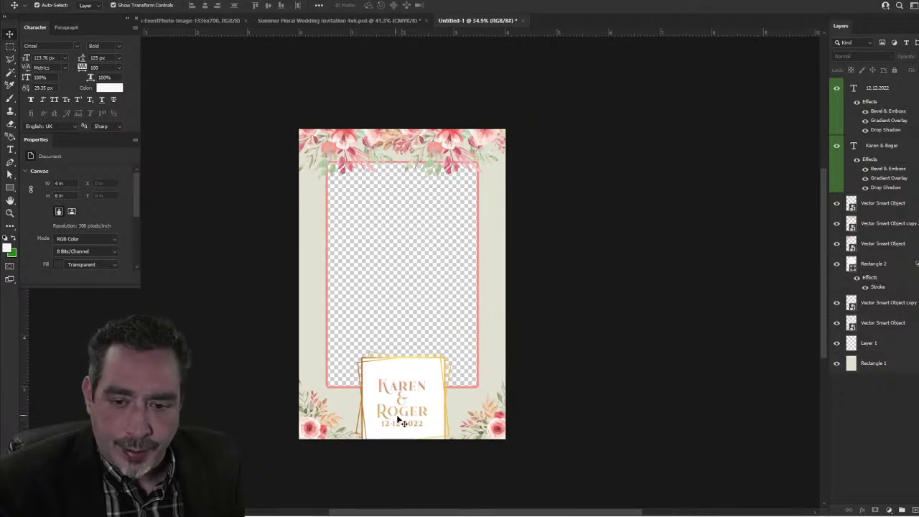
scroll(399, 421, up, 1)
drag(407, 367, 469, 379)
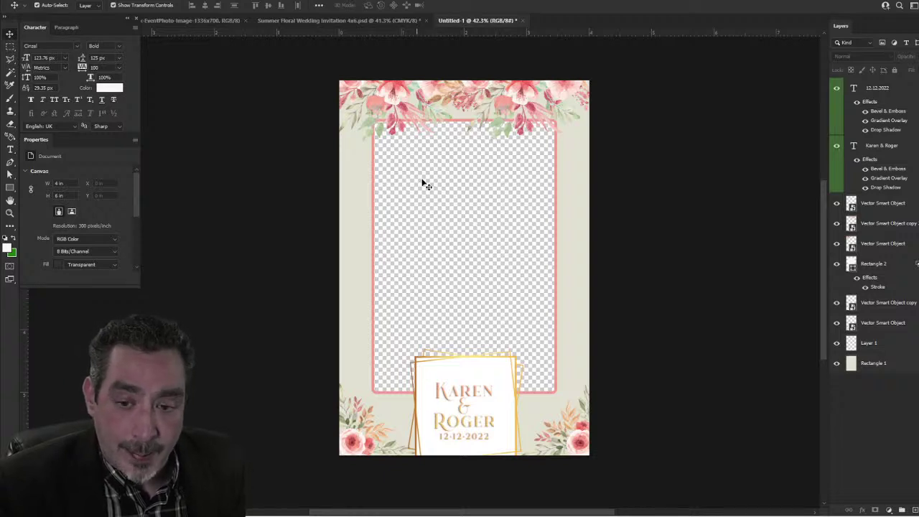
scroll(465, 388, down, 1)
scroll(466, 391, up, 3)
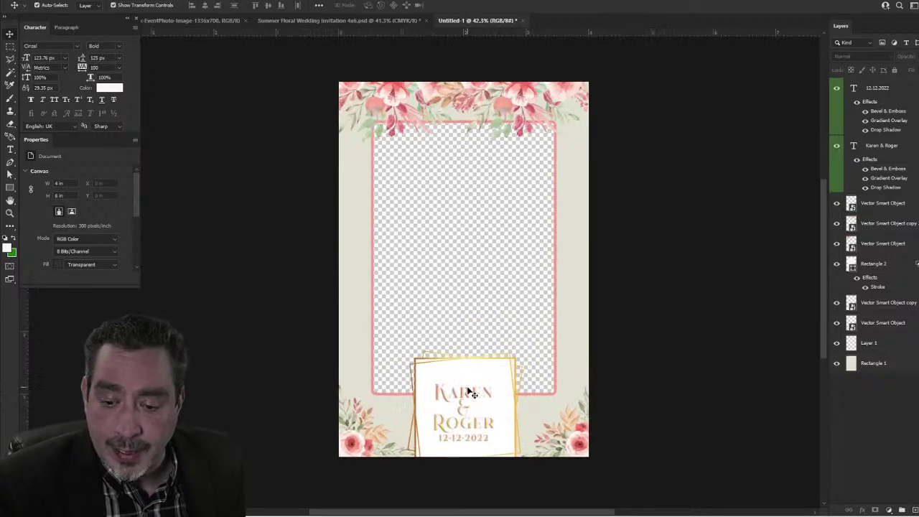
drag(477, 197, 474, 226)
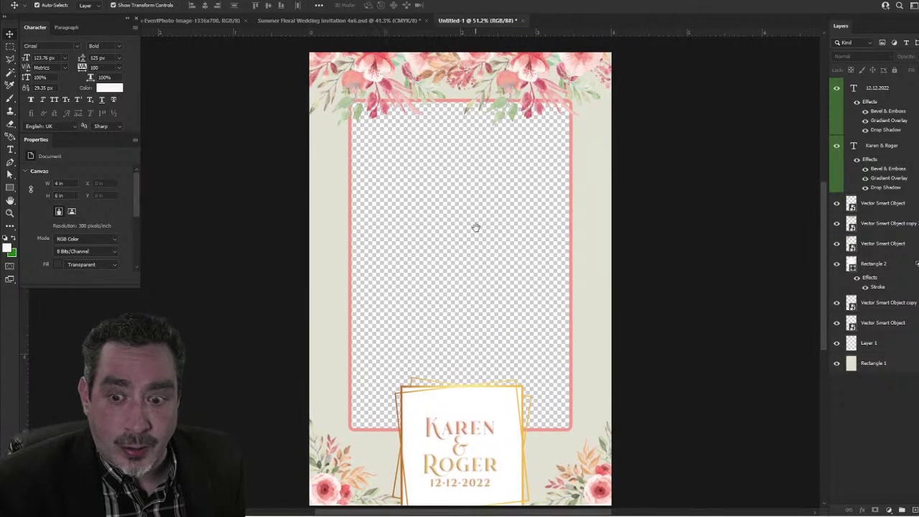
scroll(476, 225, down, 1)
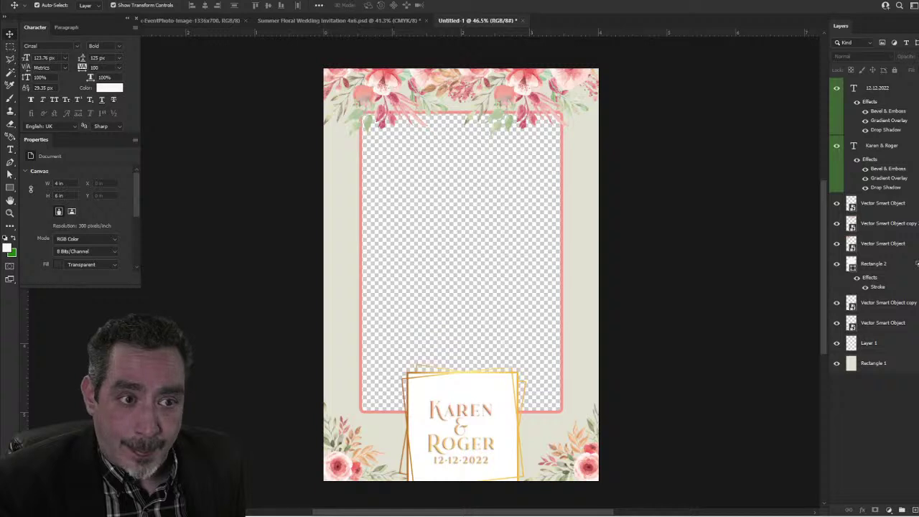
key(alt+f)
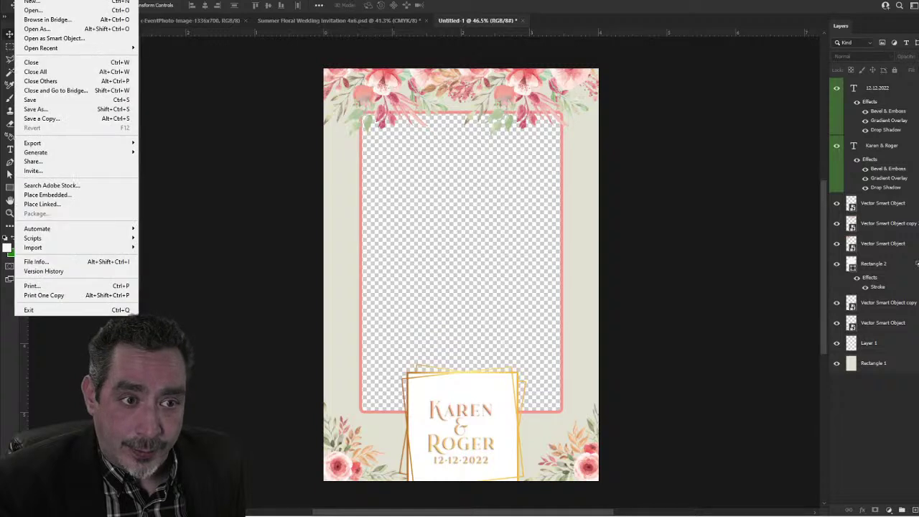
Step: Create a new 1800 × 1200 px document
click(32, 2)
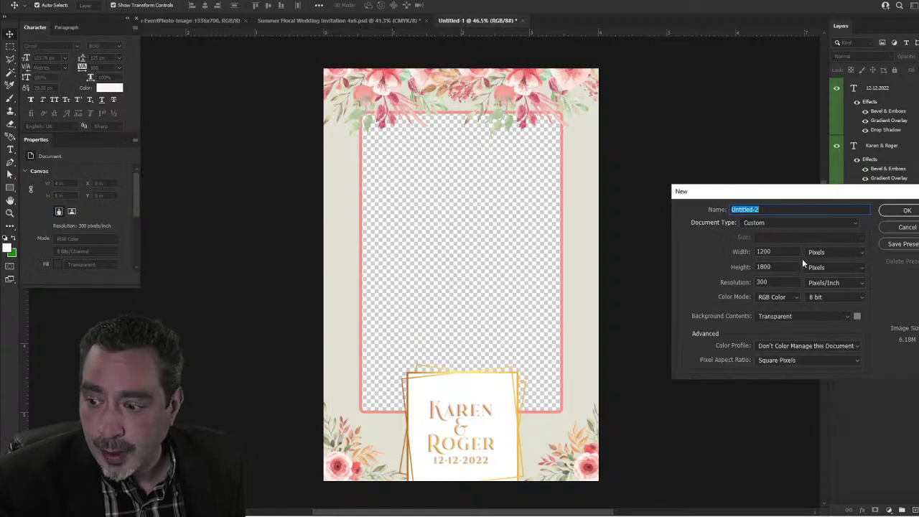
click(767, 252)
text(1)
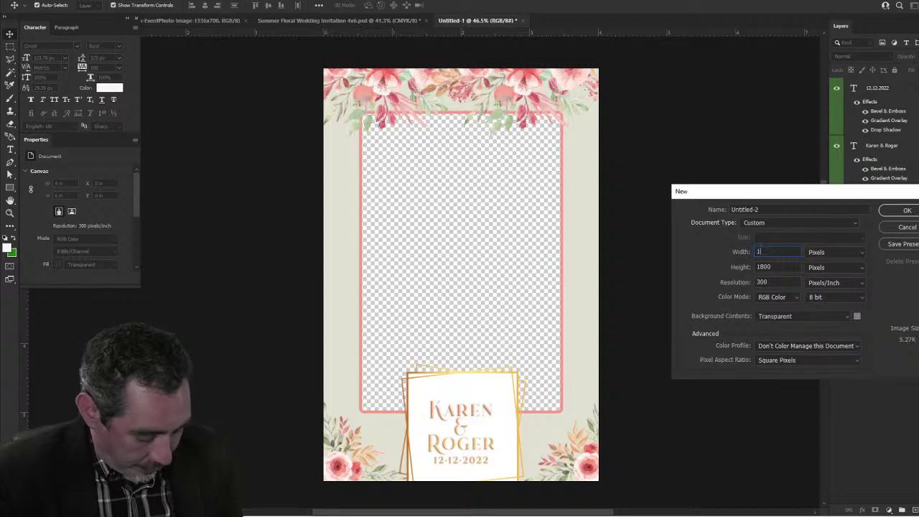
text(800)
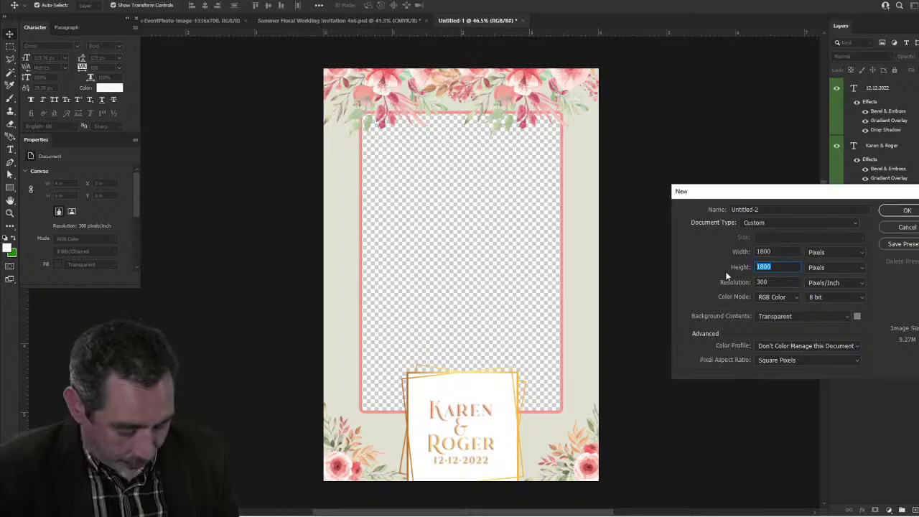
text(12)
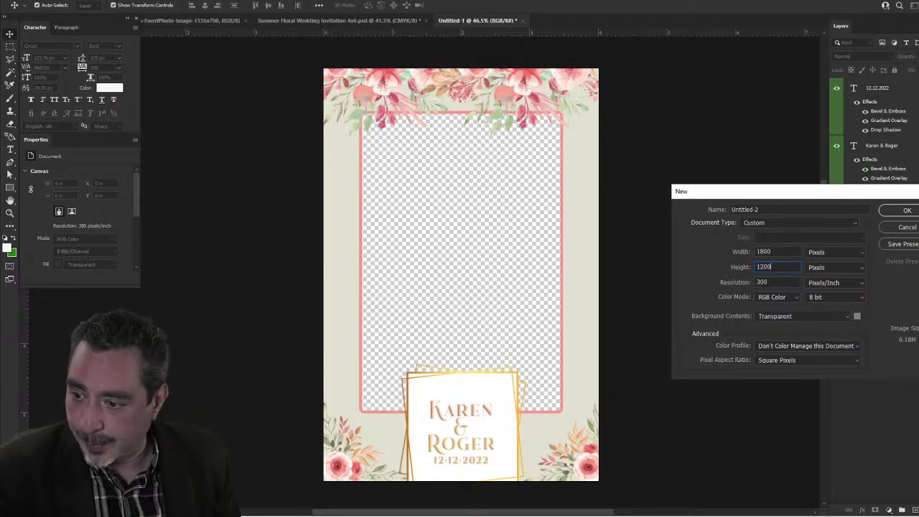
text(00)
click(906, 210)
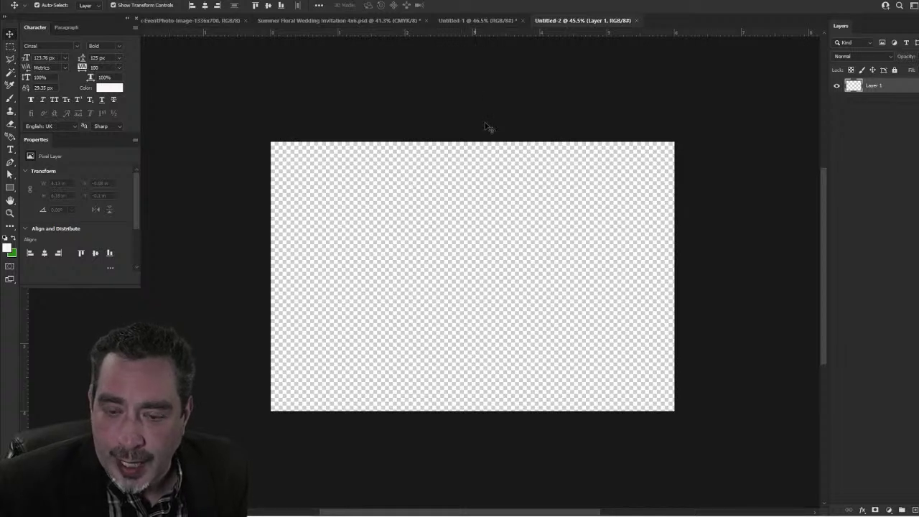
Step: Drag the floral border from Untitled-1 into it and spread copies across the top
click(468, 20)
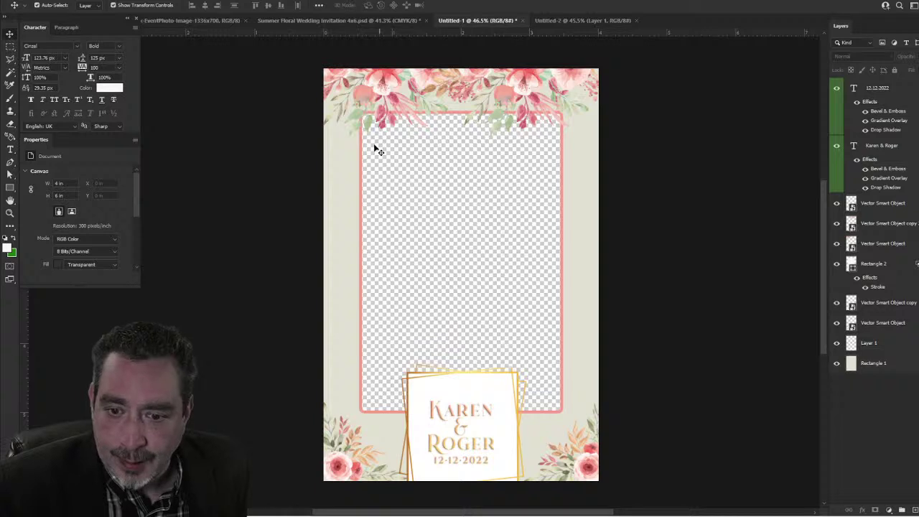
drag(369, 89, 429, 206)
drag(551, 194, 511, 129)
click(470, 86)
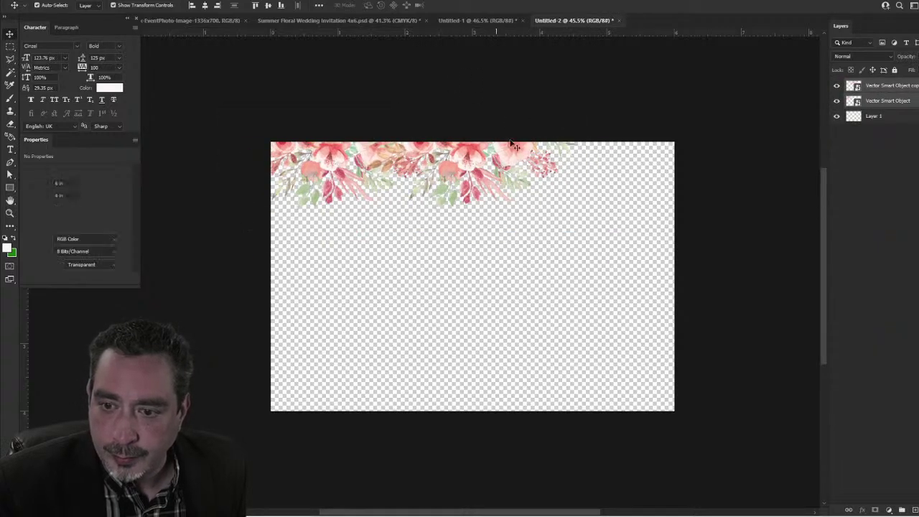
click(509, 152)
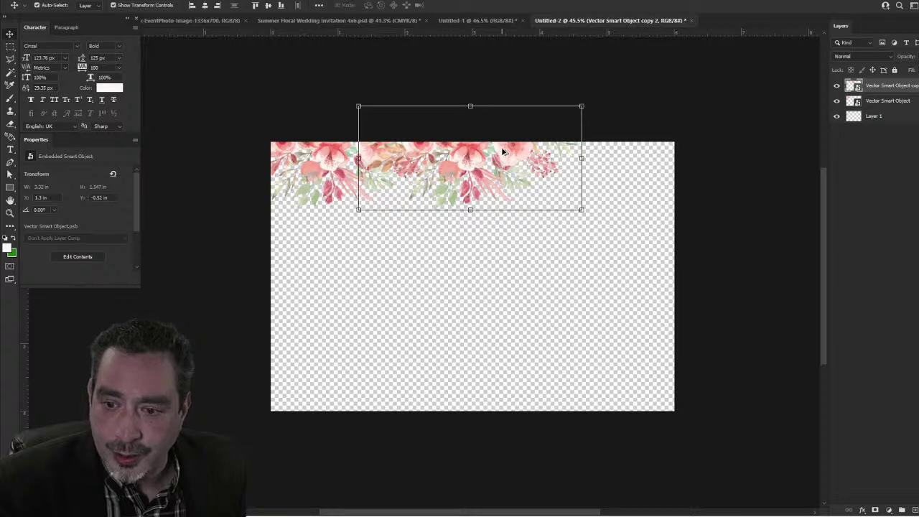
drag(502, 151, 657, 151)
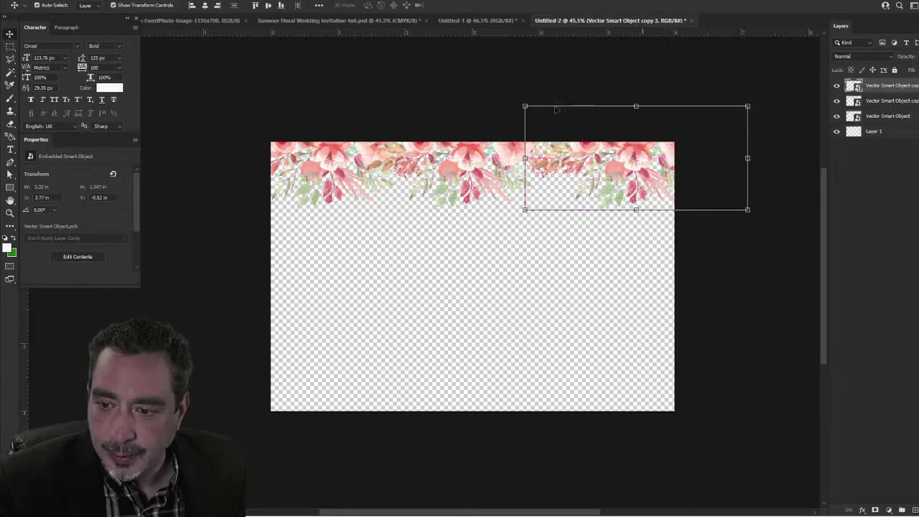
click(459, 82)
click(459, 21)
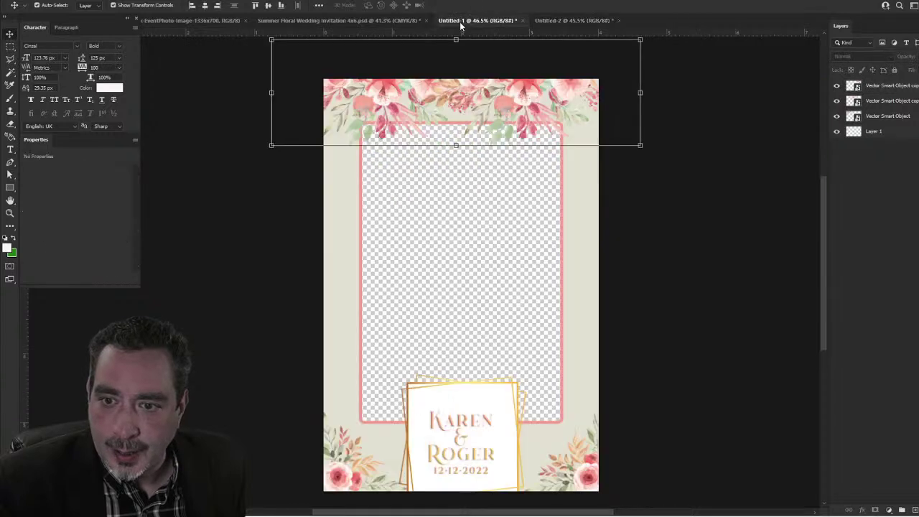
Step: Copy the beige Rectangle 1 into Untitled-2, stretch it over the canvas, and move it beneath the flowers
click(345, 264)
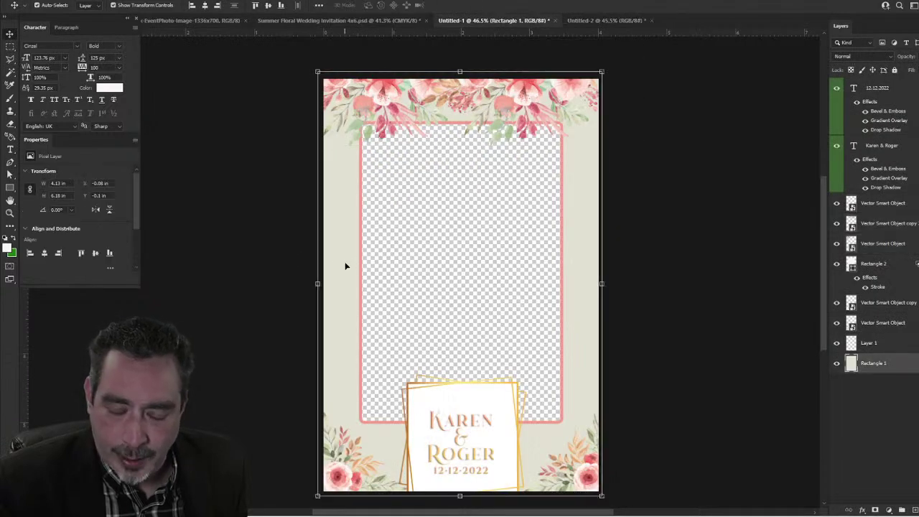
drag(587, 72, 380, 198)
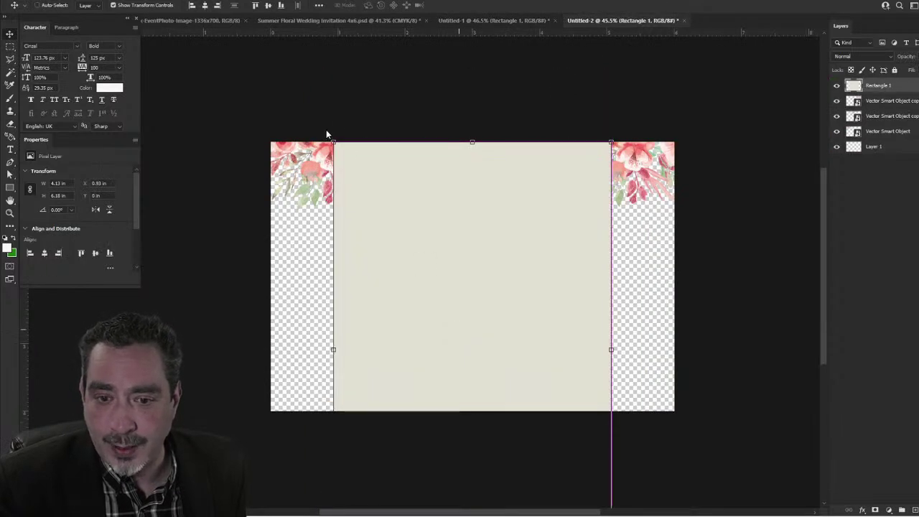
drag(327, 134, 327, 135)
key(ctrl+t)
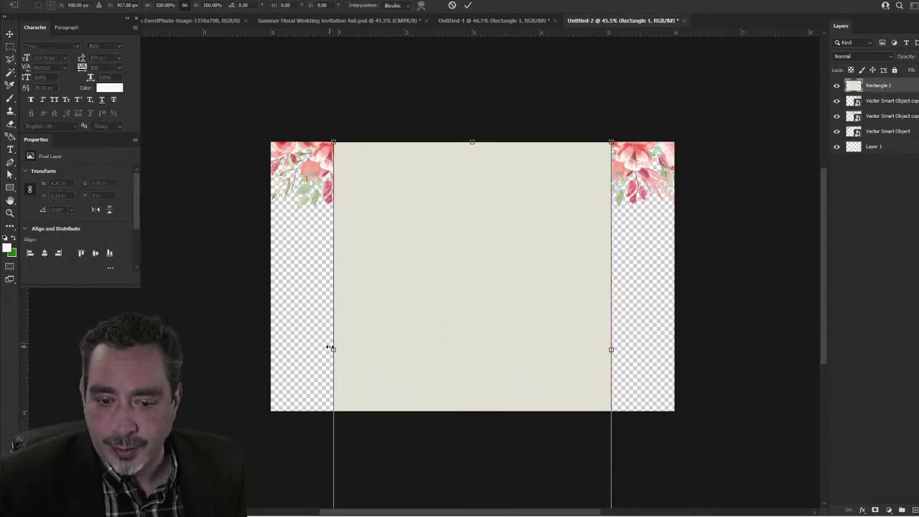
drag(330, 348, 265, 349)
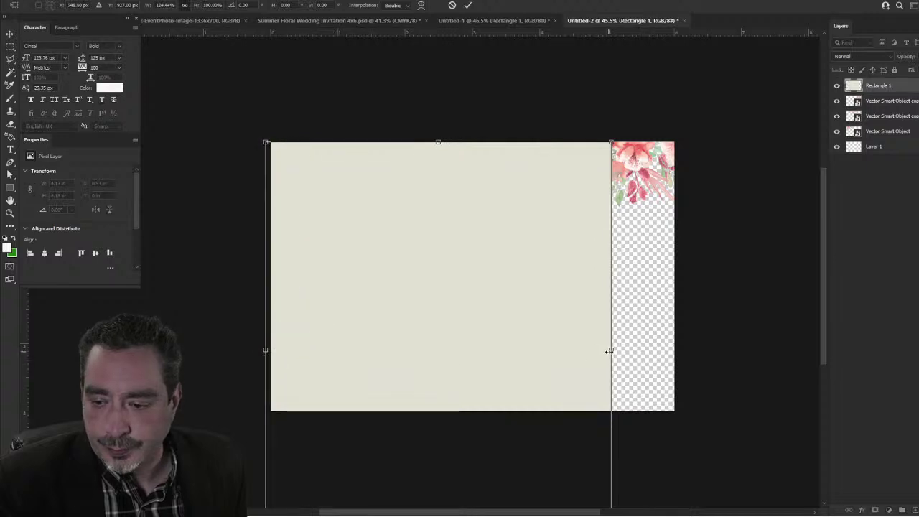
drag(609, 351, 679, 350)
drag(513, 402, 492, 313)
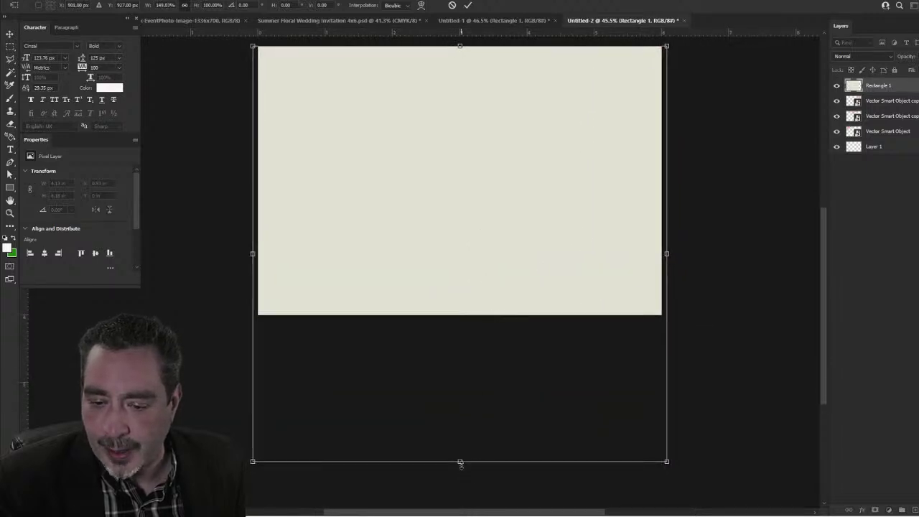
drag(460, 464, 452, 315)
click(468, 5)
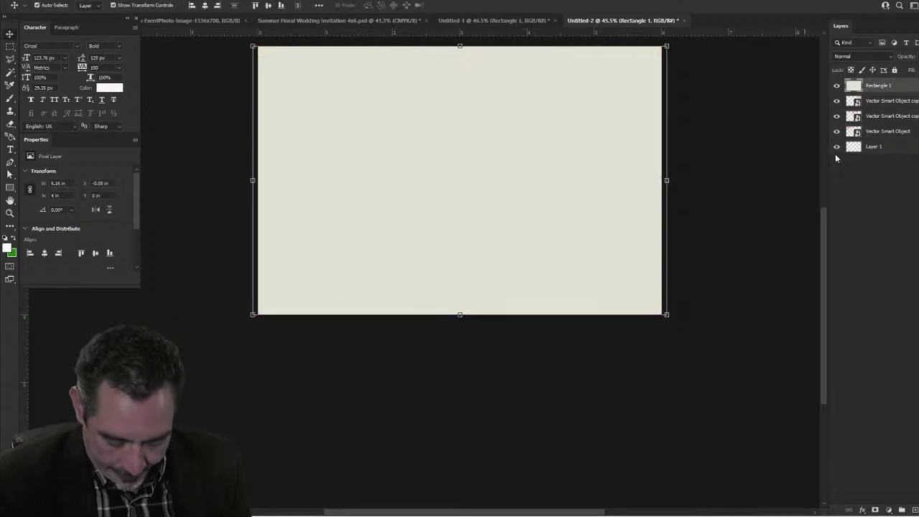
drag(892, 86, 888, 185)
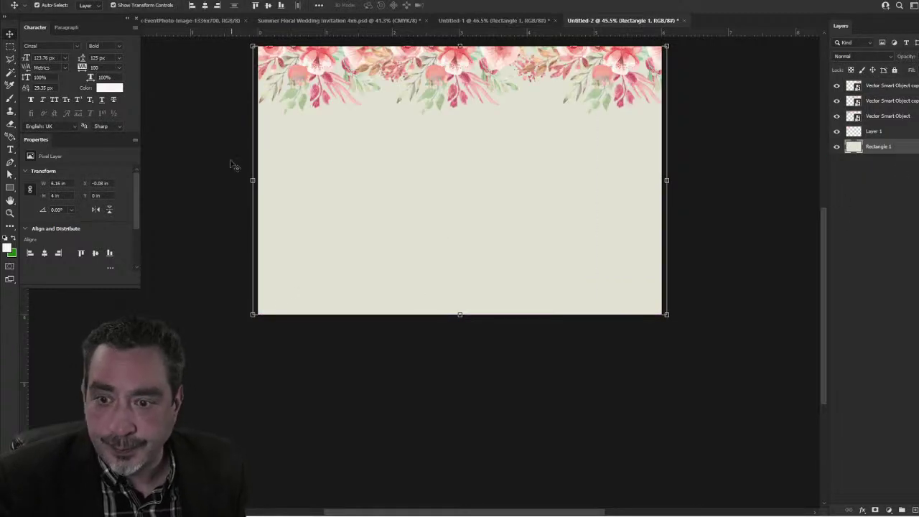
click(487, 21)
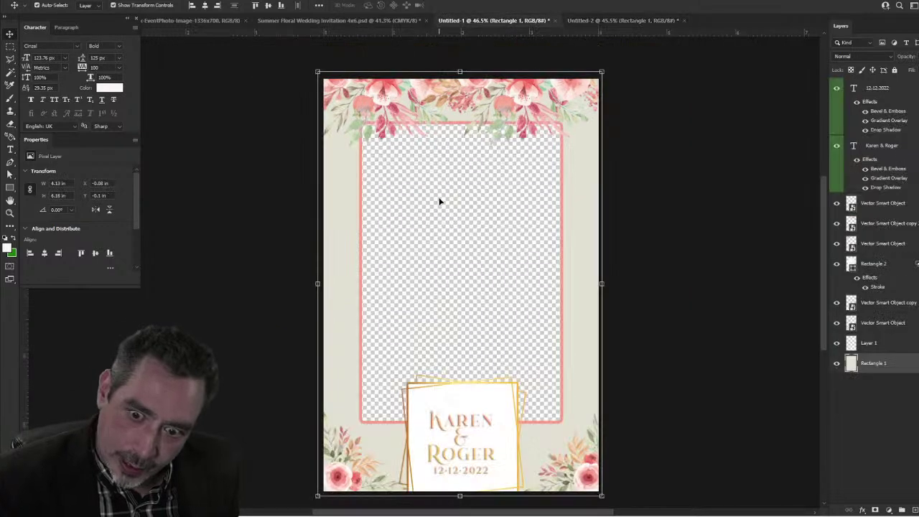
Step: Paste the pink-outlined Rectangle 2 frame into Untitled-2, shrunk and placed on the card's left side
click(433, 269)
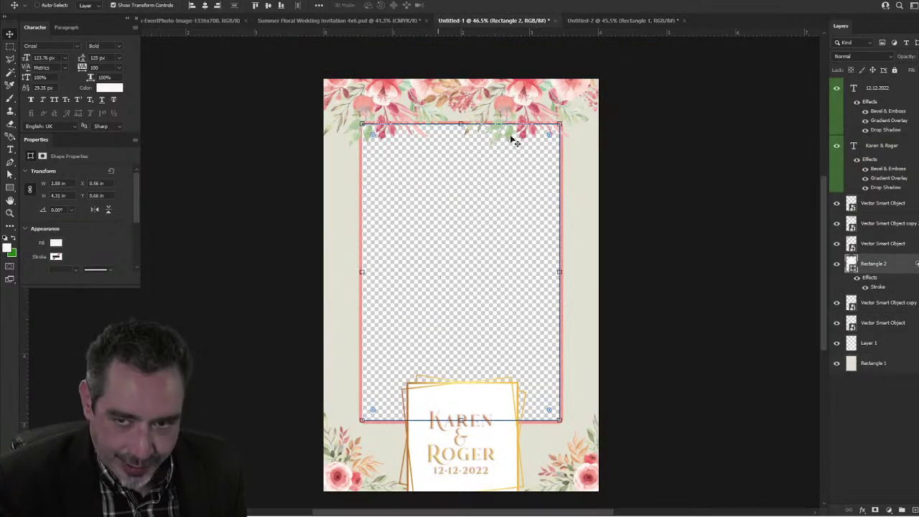
click(621, 20)
key(ctrl+v)
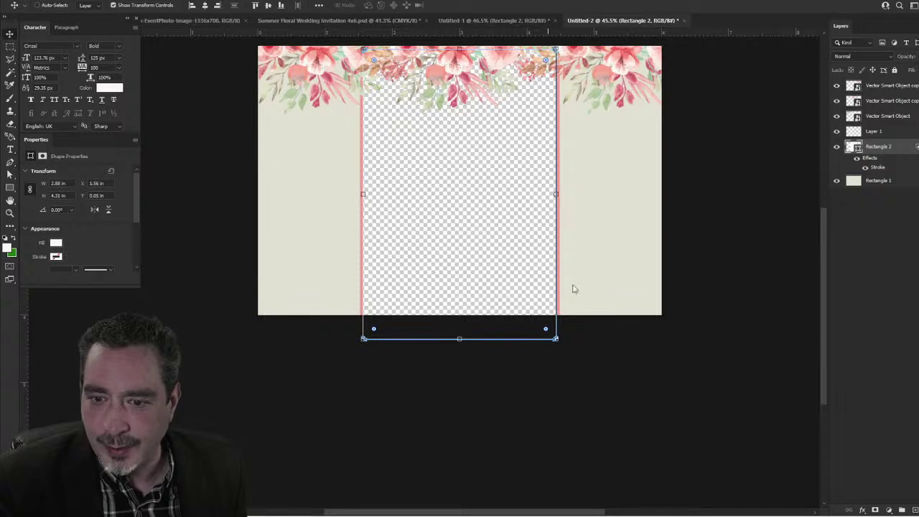
key(ctrl+t)
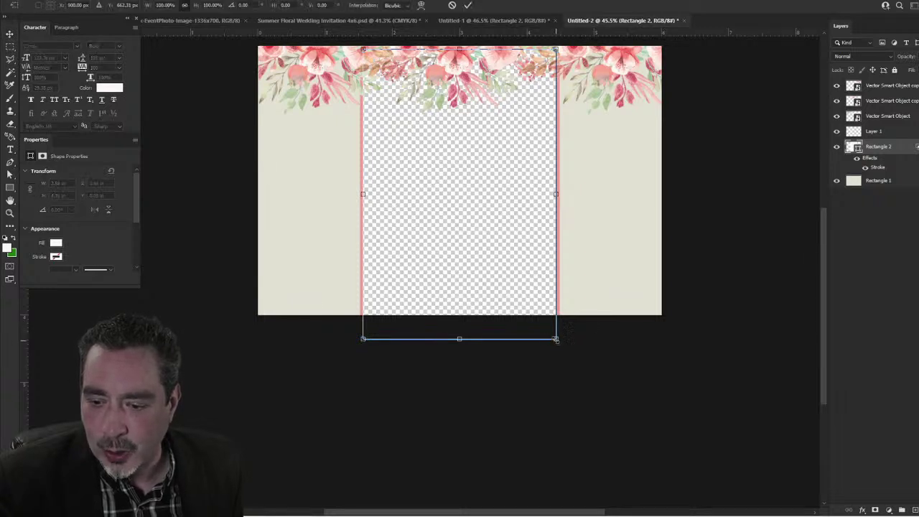
drag(556, 339, 478, 222)
drag(447, 194, 366, 189)
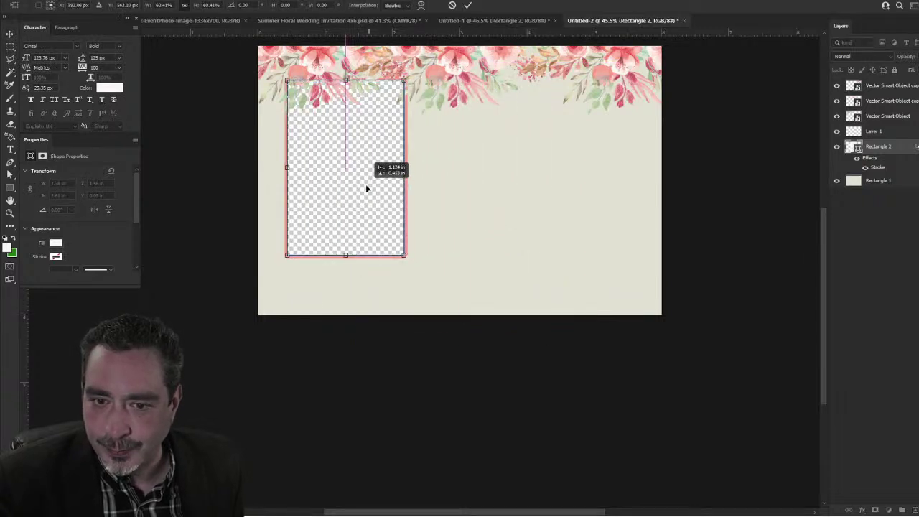
click(467, 5)
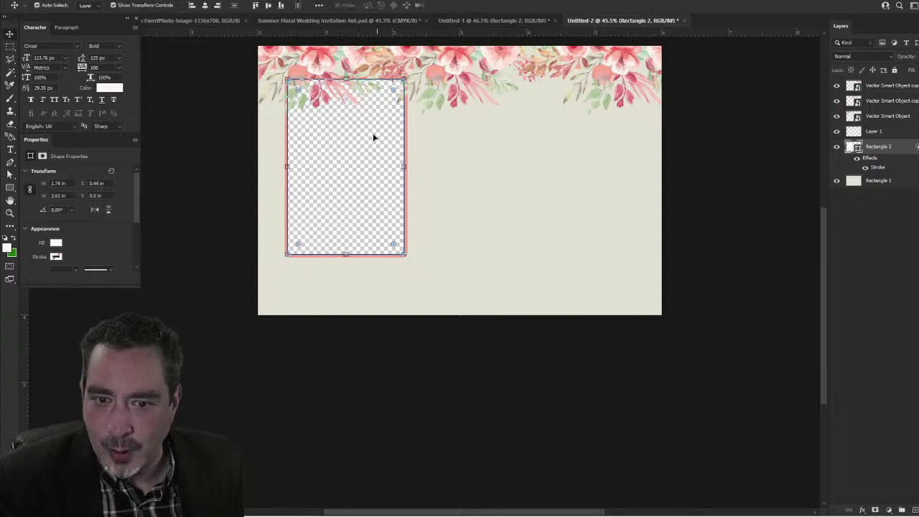
Step: Duplicate the frame into a row of three and shift all three into place together
drag(323, 173, 561, 193)
click(703, 203)
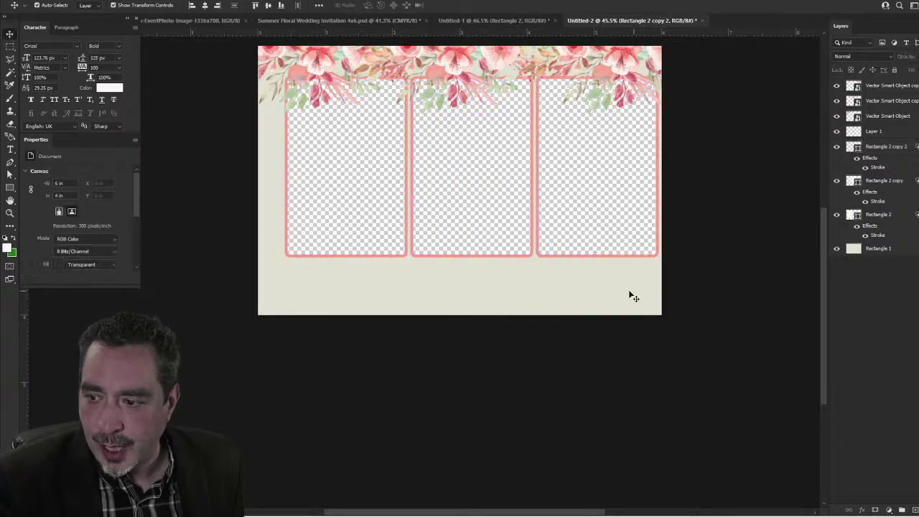
click(631, 295)
drag(669, 187, 406, 215)
drag(464, 213, 455, 220)
click(198, 129)
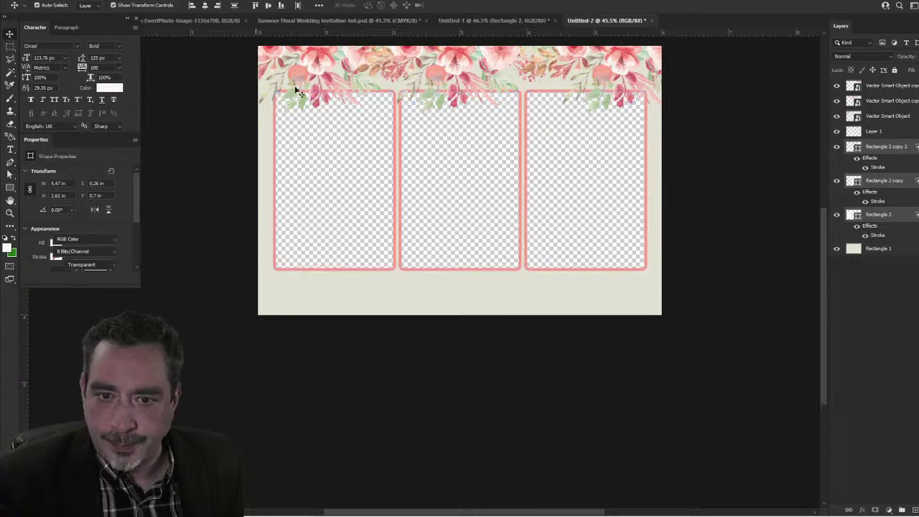
click(460, 21)
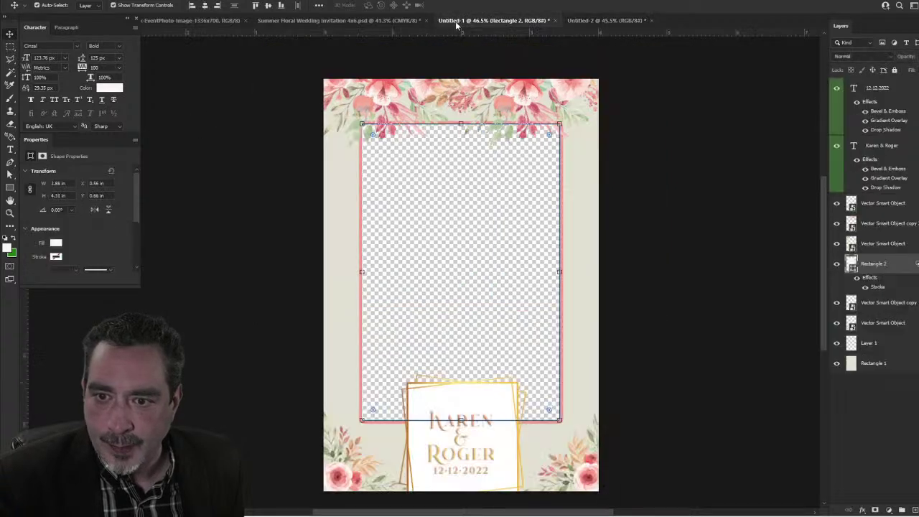
Step: Copy both bottom flower sprays from Untitled-1 into Untitled-2's lower-left and lower-right corners
click(285, 380)
scroll(302, 367, down, 4)
click(323, 348)
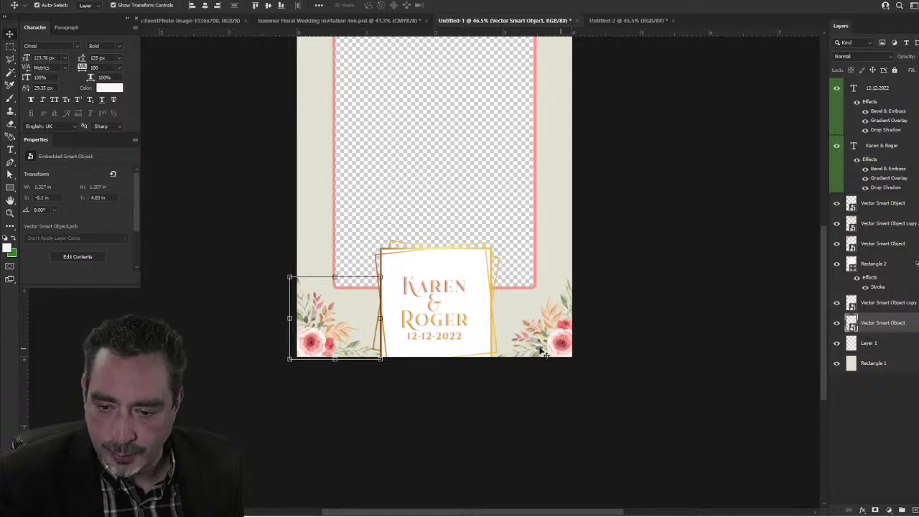
shift+click(565, 350)
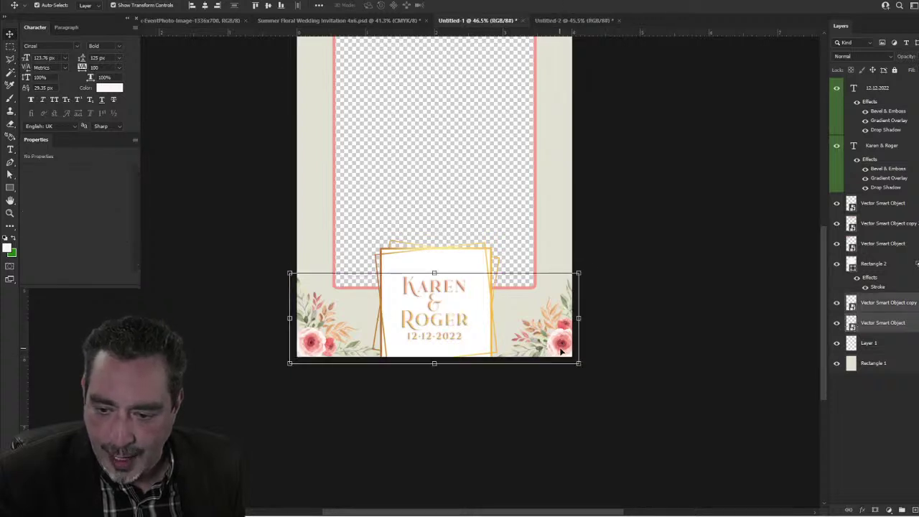
drag(560, 352, 473, 289)
click(548, 395)
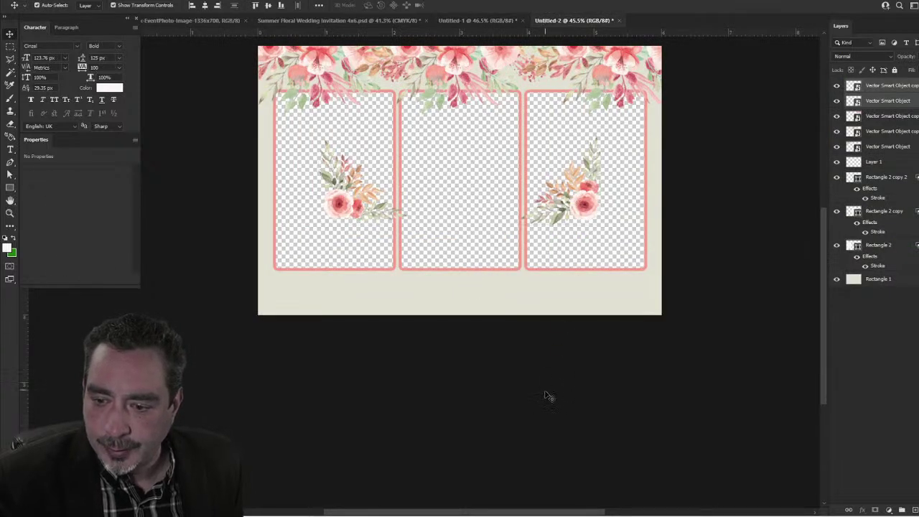
drag(338, 196, 271, 308)
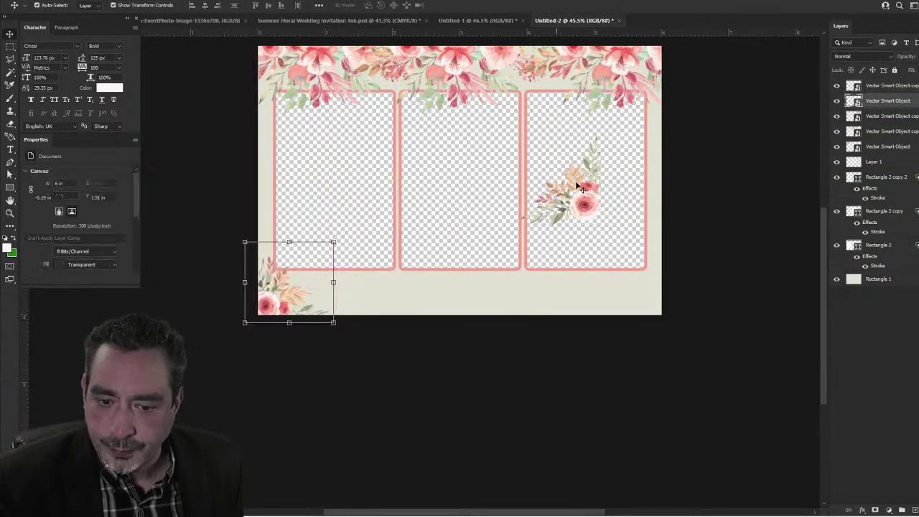
drag(579, 193, 651, 310)
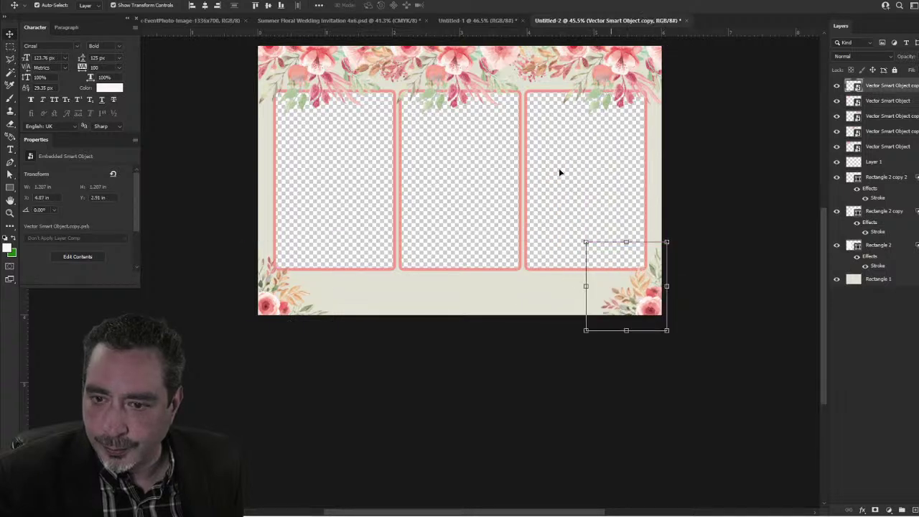
click(482, 22)
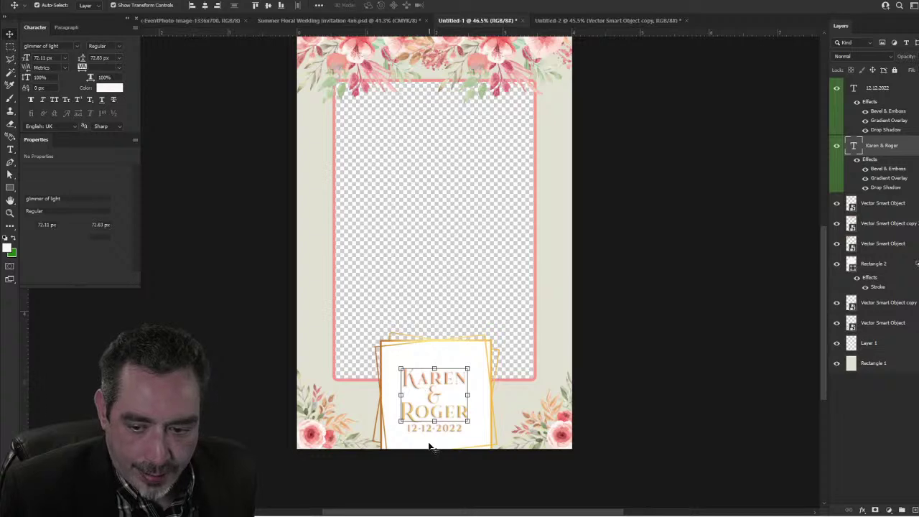
Step: Bring the 12.12.2022 date and gold frame into Untitled-2 at the card's bottom centre
scroll(423, 441, up, 5)
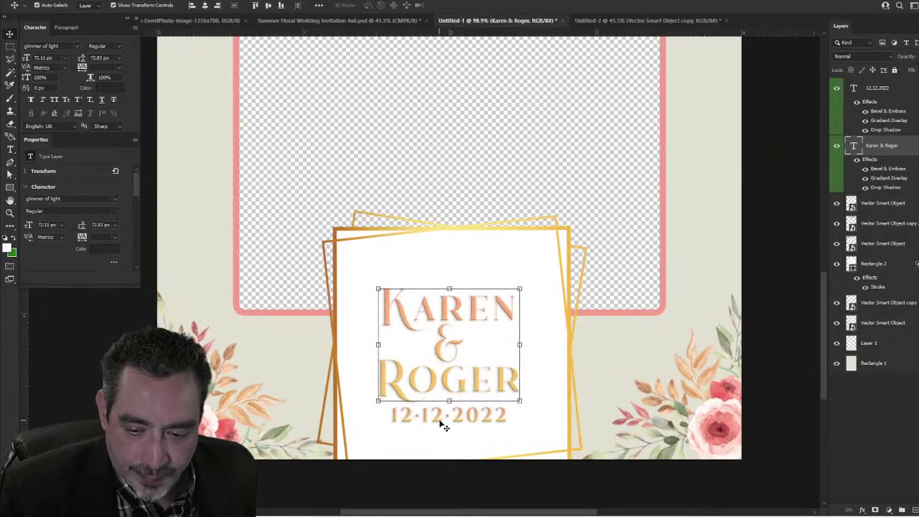
shift+click(441, 422)
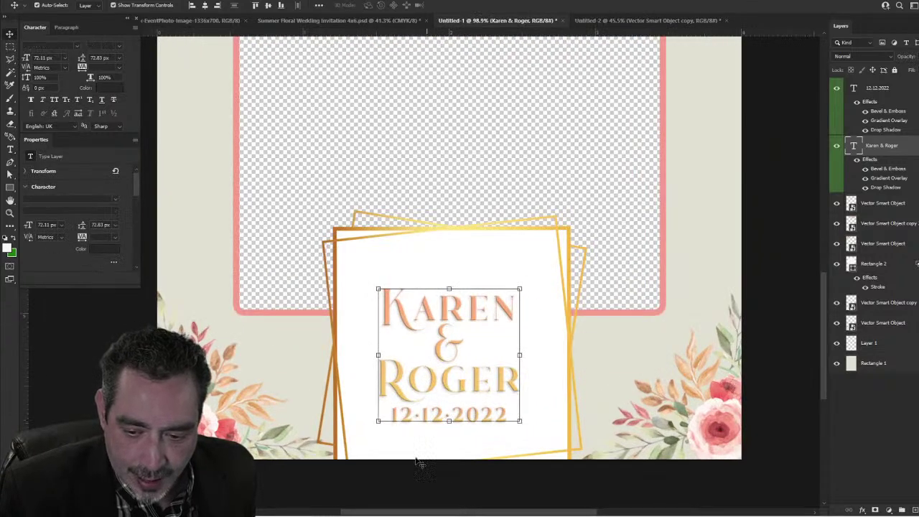
click(369, 257)
drag(365, 261, 526, 122)
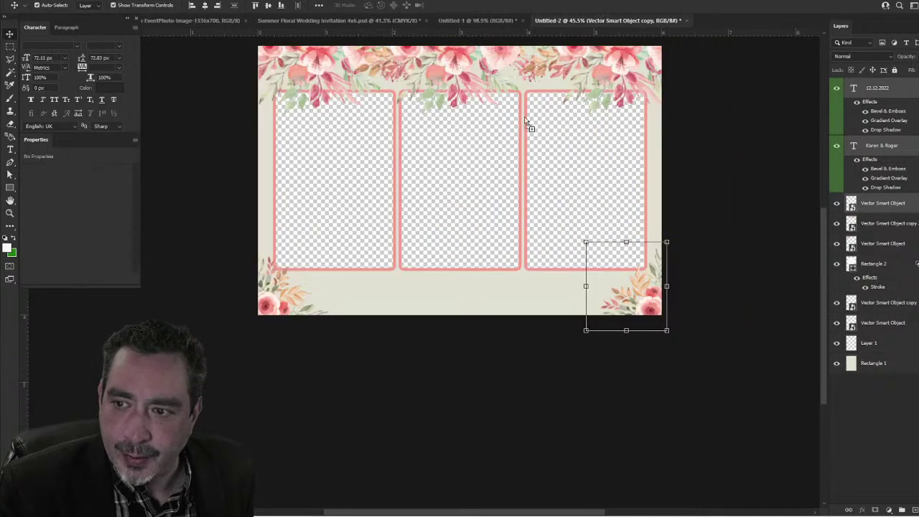
drag(454, 281, 497, 280)
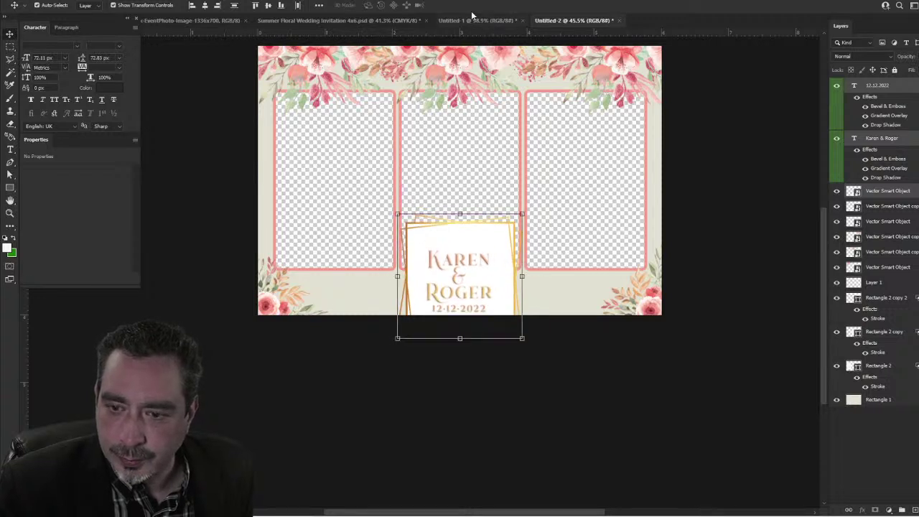
drag(466, 83, 464, 48)
Step: Nudge the middle photo frame up slightly
click(494, 148)
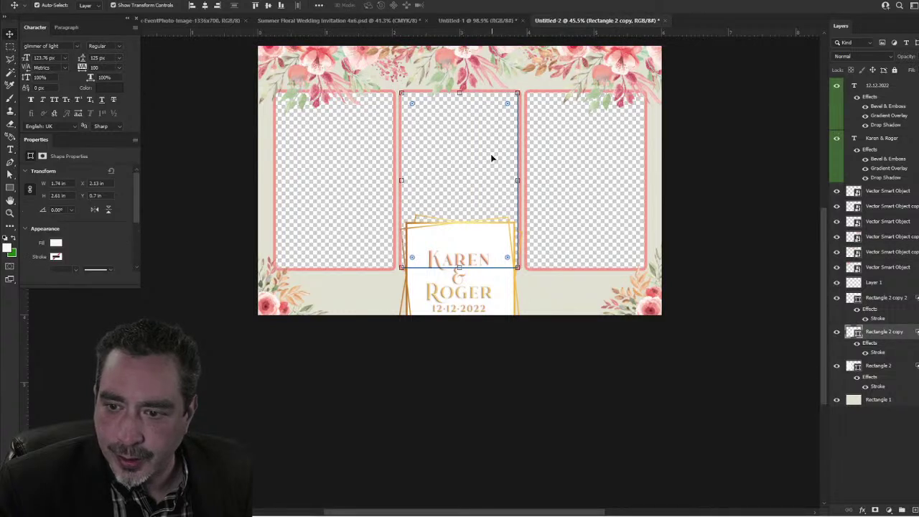
key(shift+Up)
key(shift+Up)
key(shift+Up)
key(shift+Up)
key(shift+Up)
key(shift+Up)
key(shift+Up)
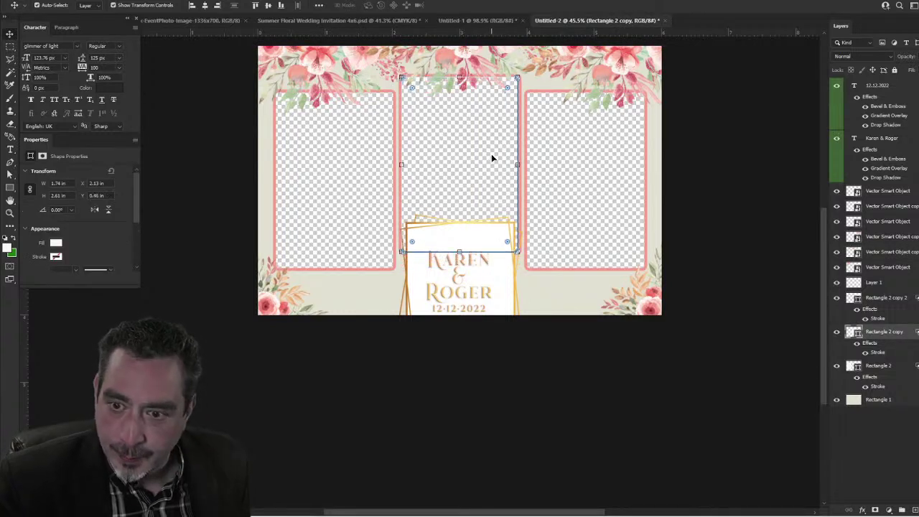
scroll(459, 283, up, 4)
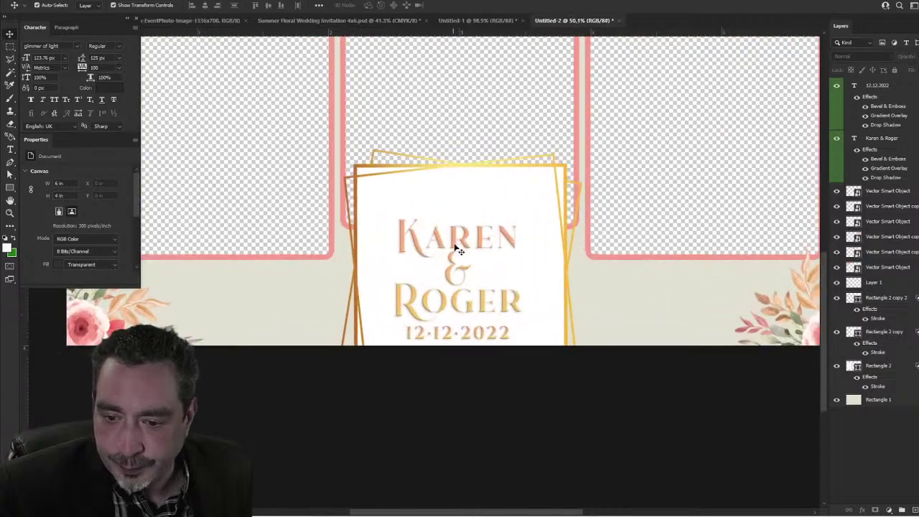
Step: Shrink the Karen & Roger names and date slightly and recentre them in the gold frame
click(459, 264)
scroll(471, 339, up, 2)
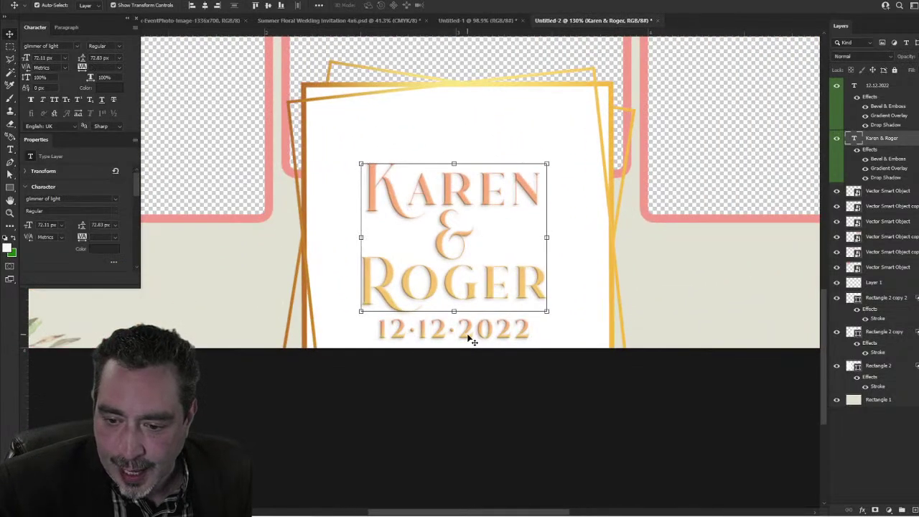
shift+click(485, 327)
key(ctrl+t)
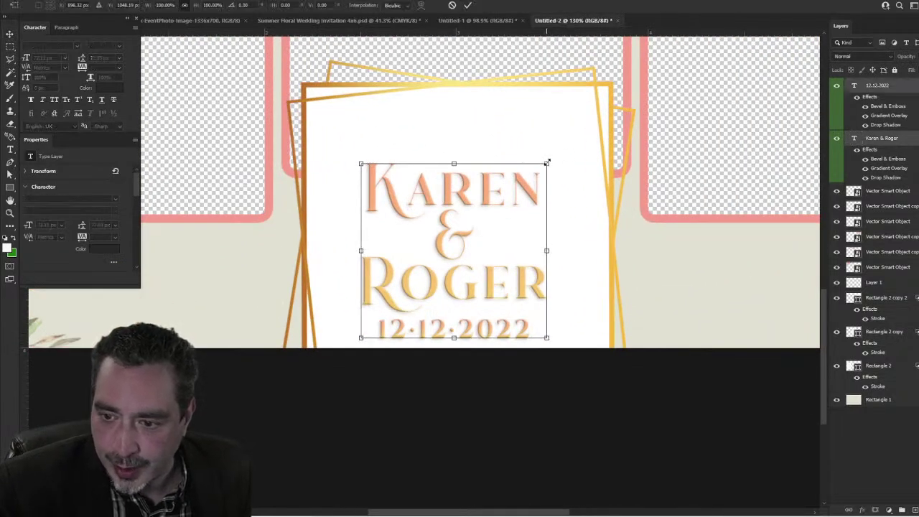
drag(547, 162, 537, 172)
drag(482, 193, 486, 183)
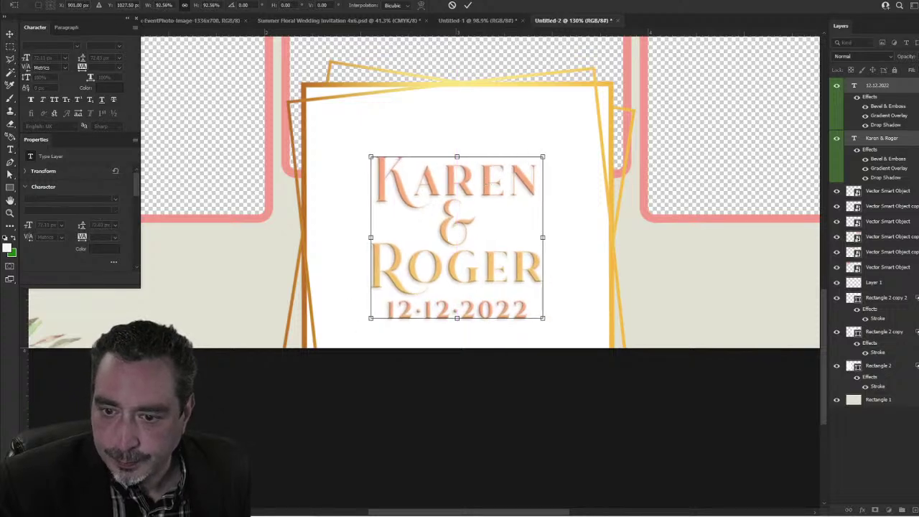
key(Return)
Step: Shrink the gold frame to about 72% with a reduced height to fit the text
click(485, 116)
drag(636, 58, 602, 92)
drag(457, 92, 474, 110)
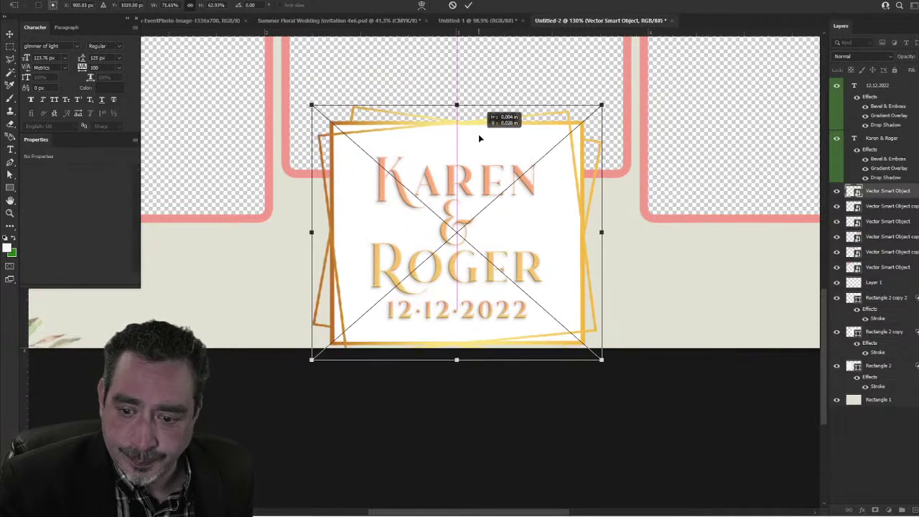
click(468, 5)
scroll(559, 494, down, 10)
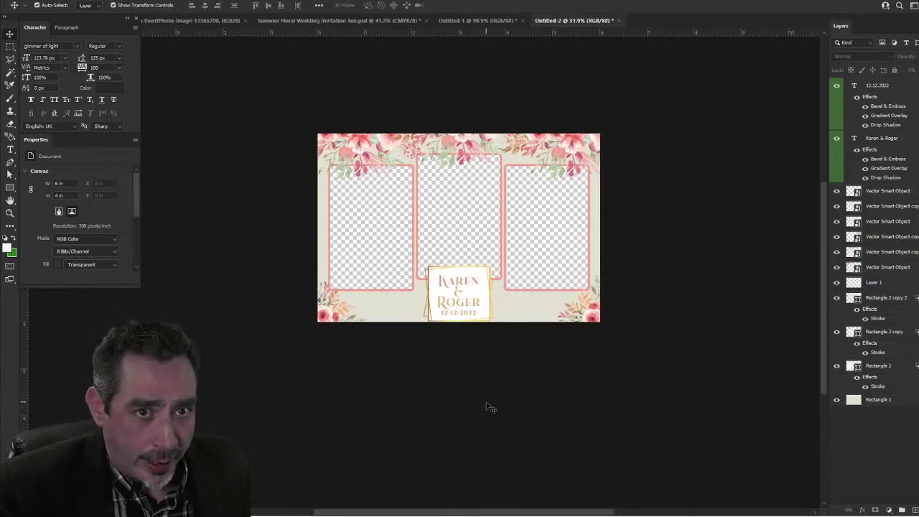
Step: Create a new 1600 × 1600 px document
click(475, 21)
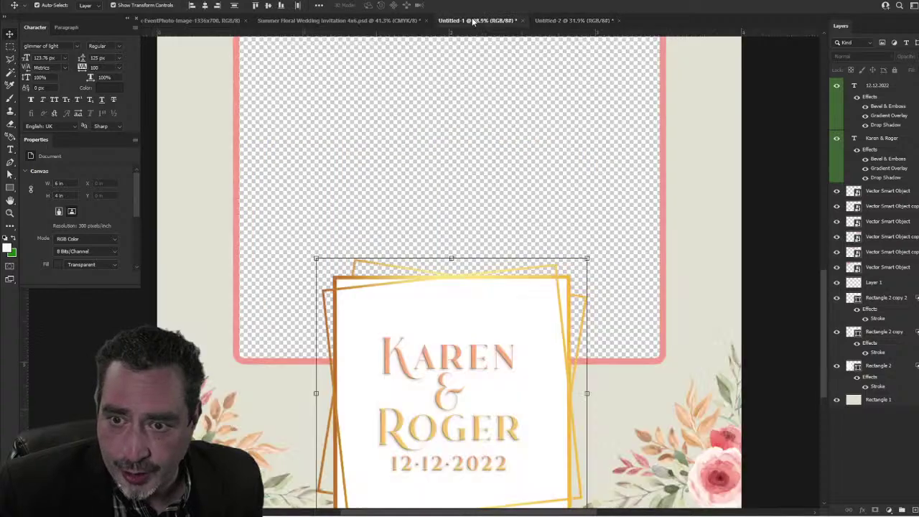
scroll(467, 320, down, 8)
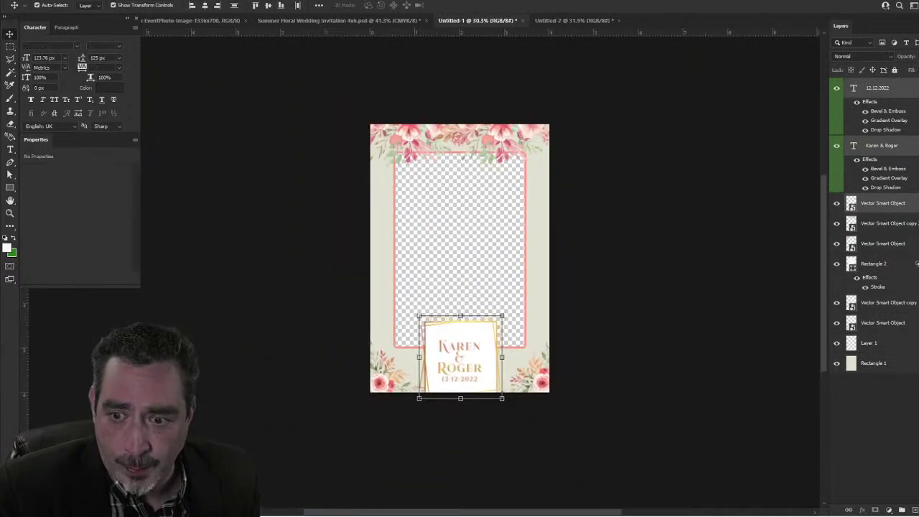
click(569, 21)
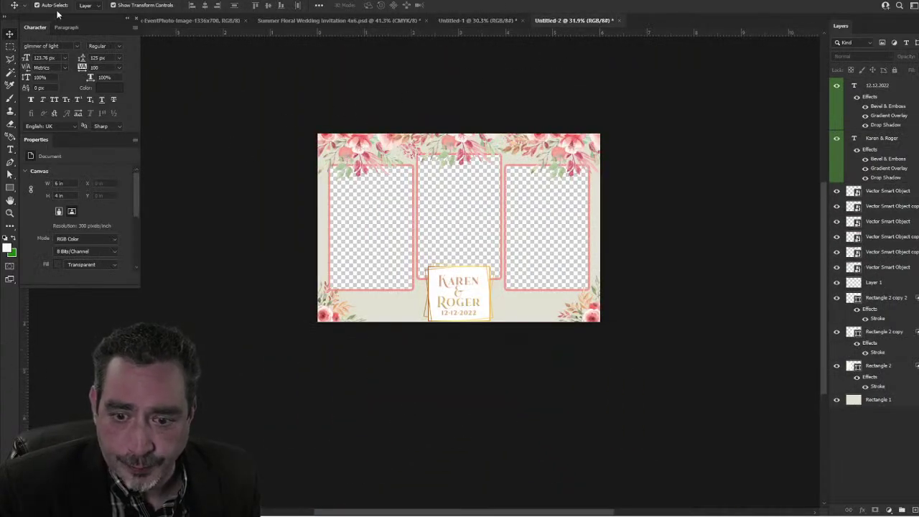
click(11, 1)
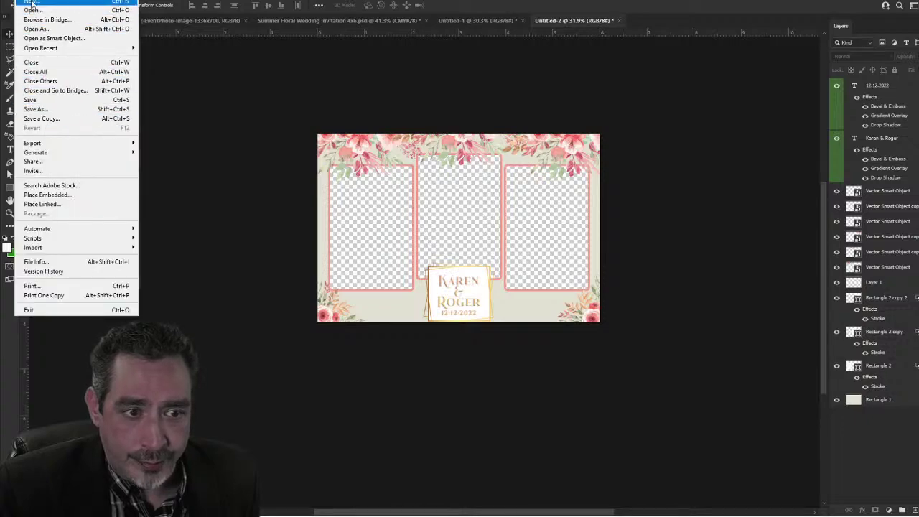
click(32, 8)
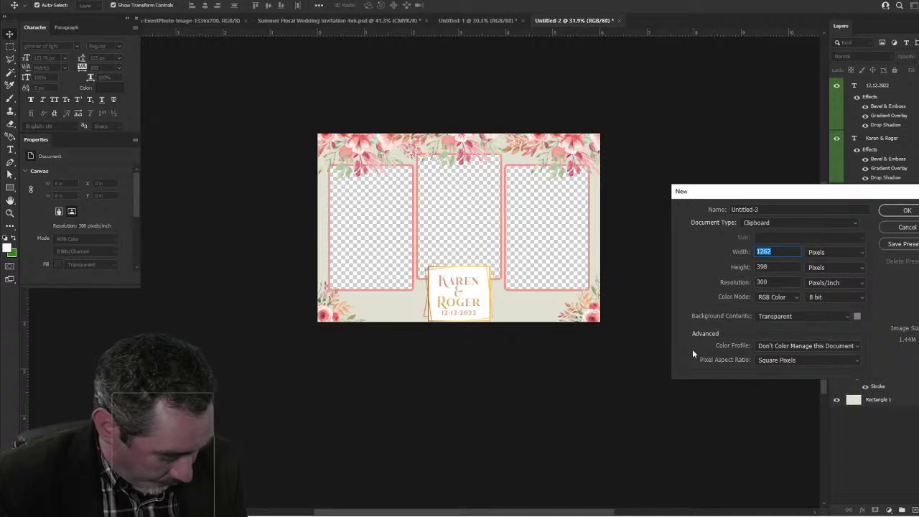
text(1600)
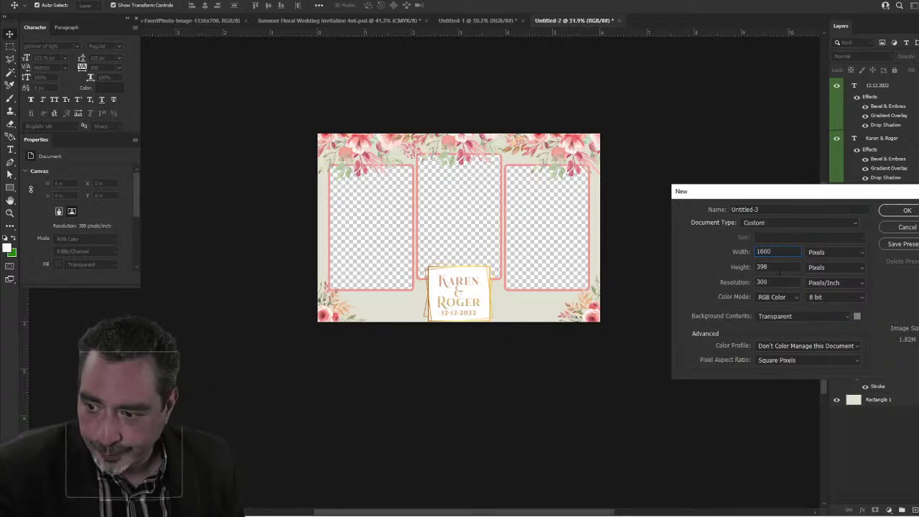
key(Tab)
text(1)
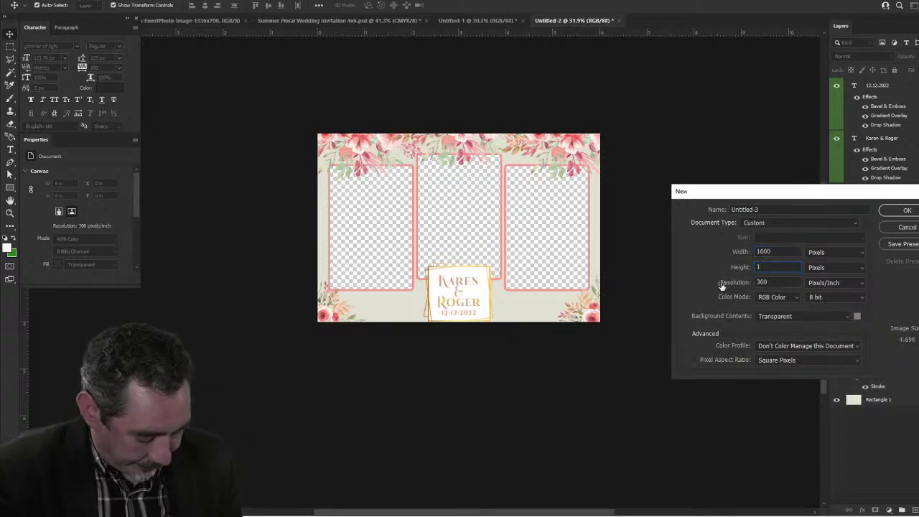
text(600)
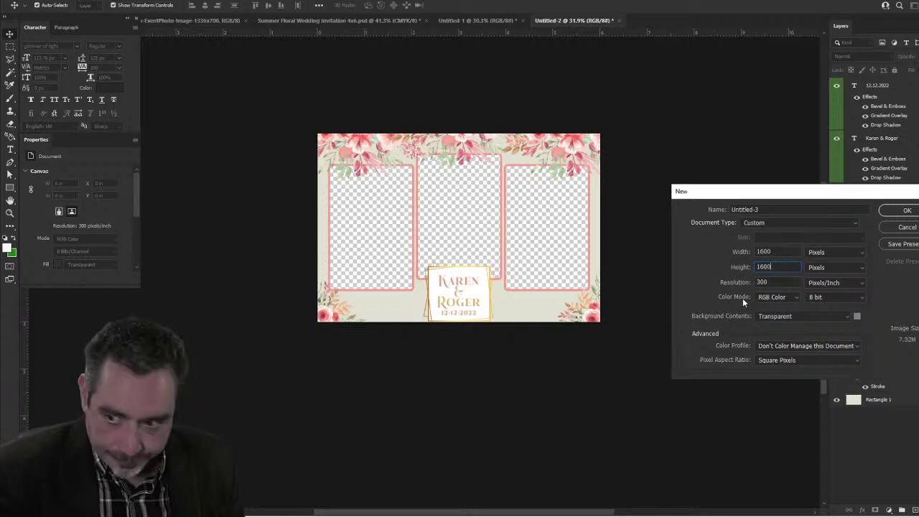
click(882, 211)
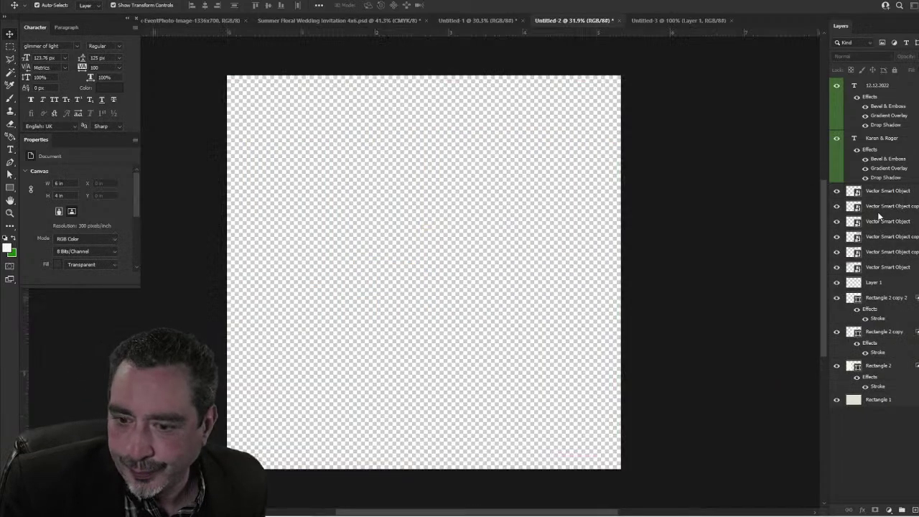
Step: Copy the beige background rectangle into the new document and stretch it over the whole canvas
click(551, 21)
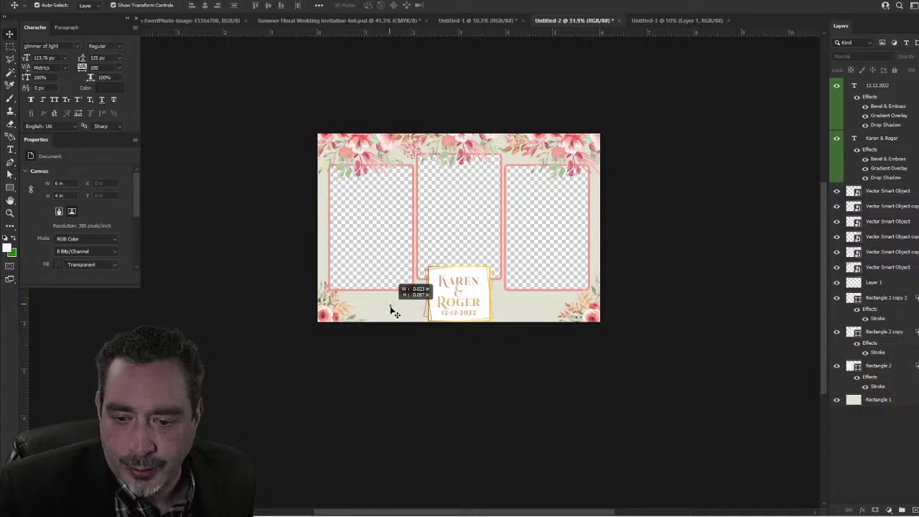
drag(393, 310, 659, 26)
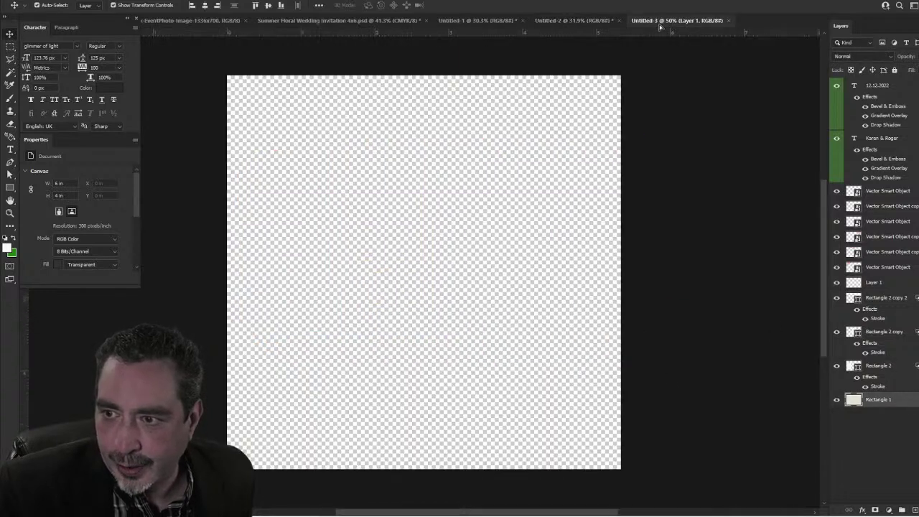
drag(410, 326, 409, 321)
drag(406, 172, 406, 64)
drag(175, 266, 227, 265)
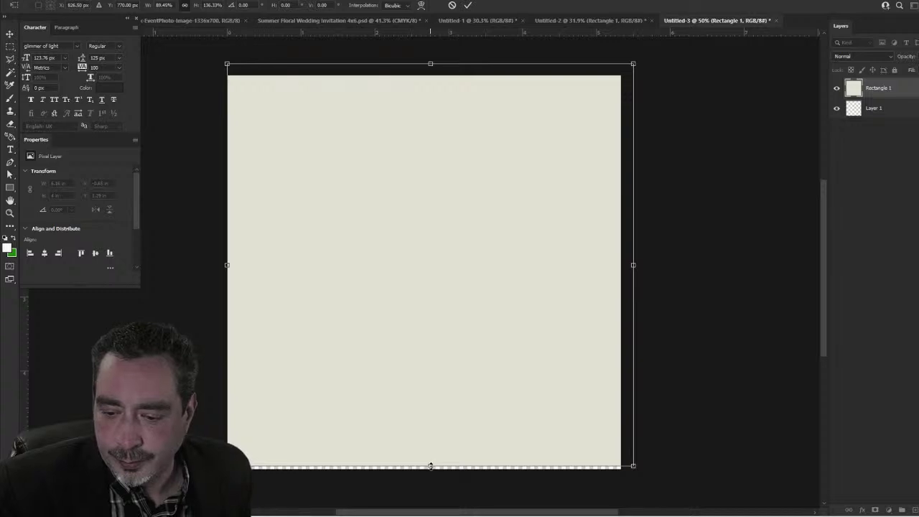
drag(431, 465, 431, 482)
drag(234, 276, 227, 275)
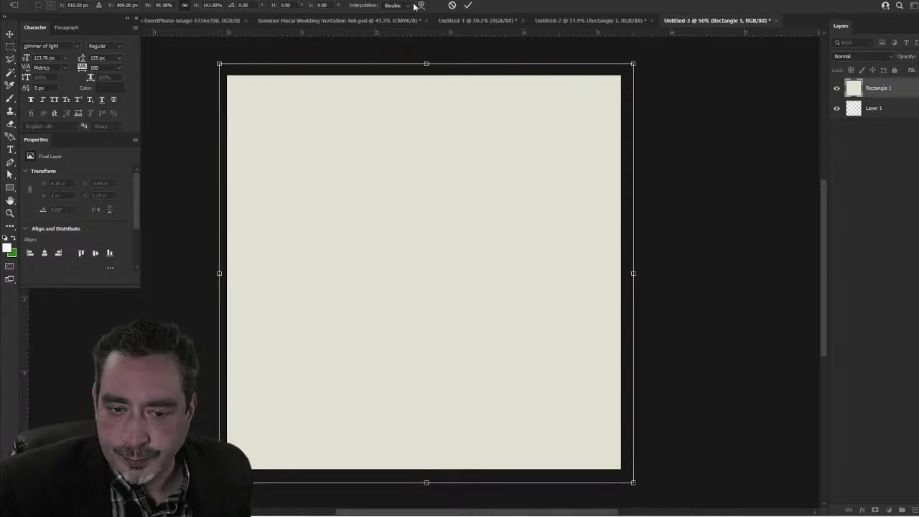
click(466, 5)
click(601, 21)
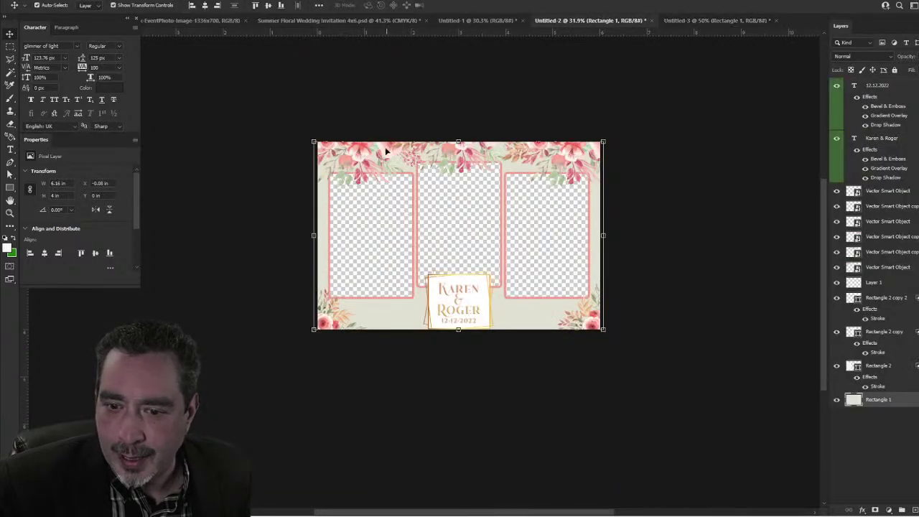
Step: Place the two top floral pieces at Untitled-3's top-left and duplicate them along to the right
drag(280, 181, 344, 112)
click(752, 146)
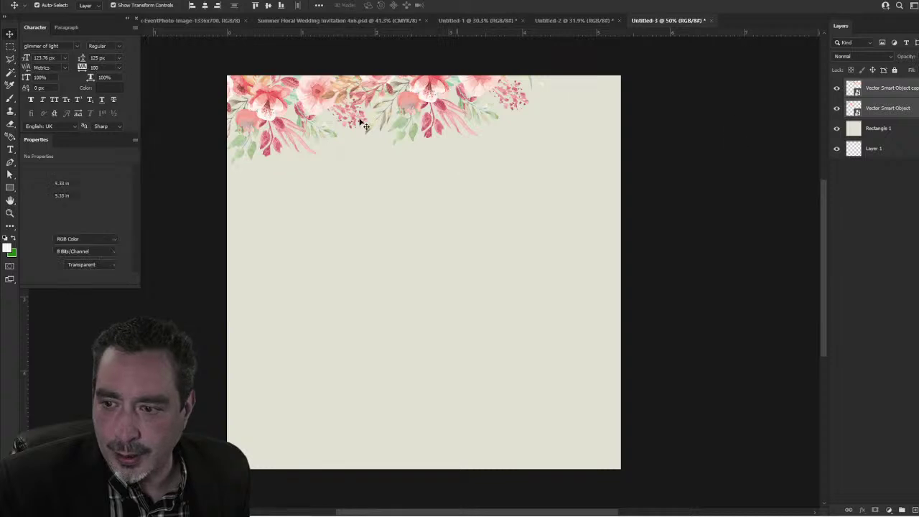
drag(264, 119, 436, 93)
click(572, 96)
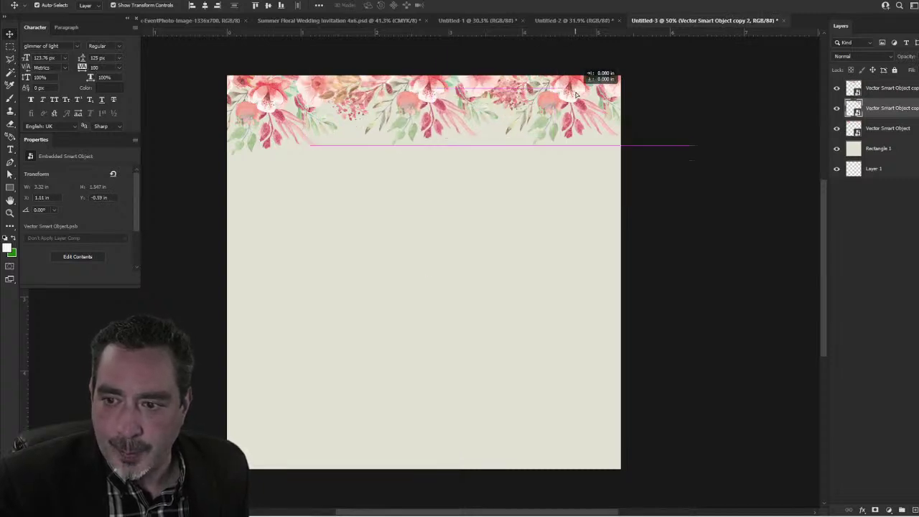
click(758, 221)
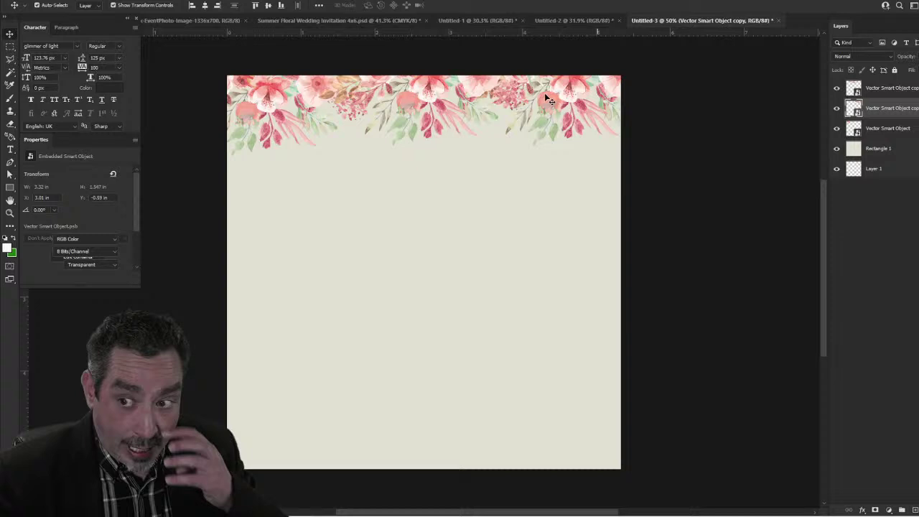
click(567, 20)
scroll(430, 285, up, 2)
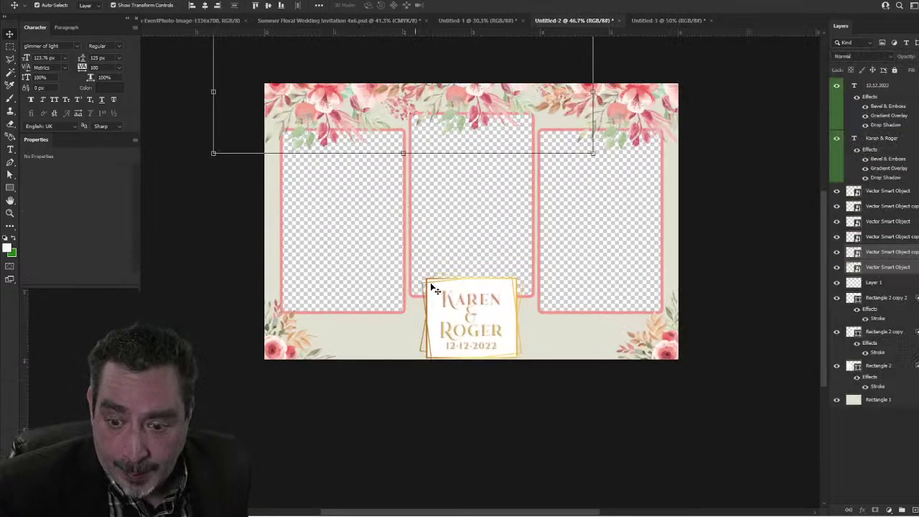
Step: Drop the middle pink photo frame into the square document and resize it toward the centre
click(449, 213)
drag(449, 213, 661, 23)
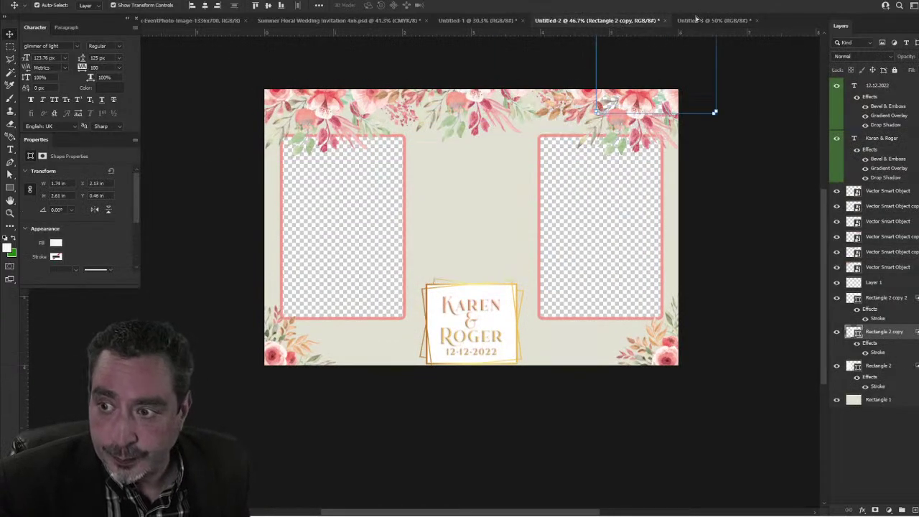
click(696, 20)
drag(392, 290, 287, 156)
drag(353, 170, 620, 170)
drag(424, 267, 423, 477)
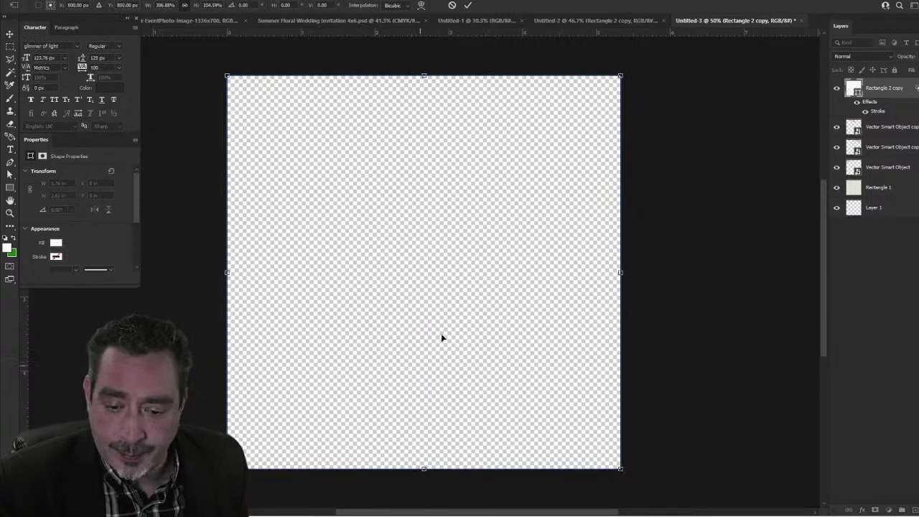
click(467, 5)
drag(620, 76, 551, 127)
key(Return)
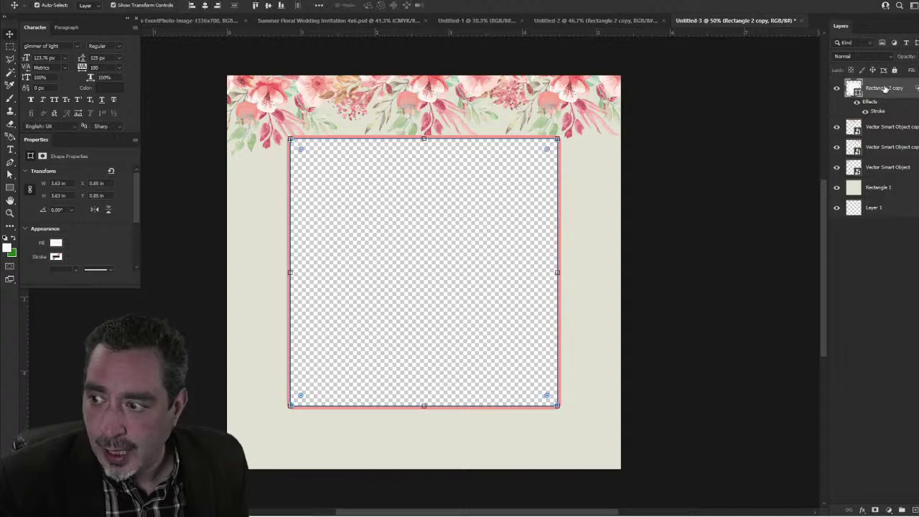
Step: Move the frame layer below the top flowers and fine-tune its size and position
drag(883, 88, 892, 178)
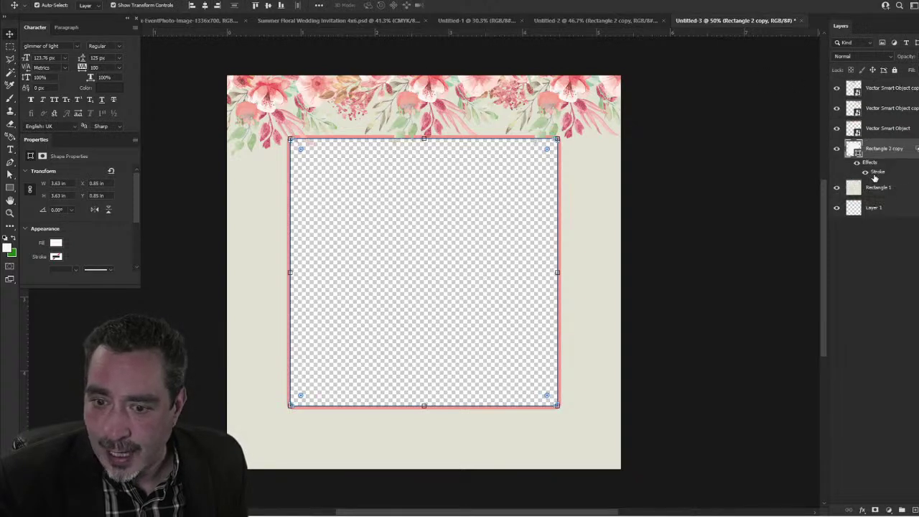
key(shift+Up)
key(shift+Up)
key(shift+Up)
key(shift+Up)
key(shift+Up)
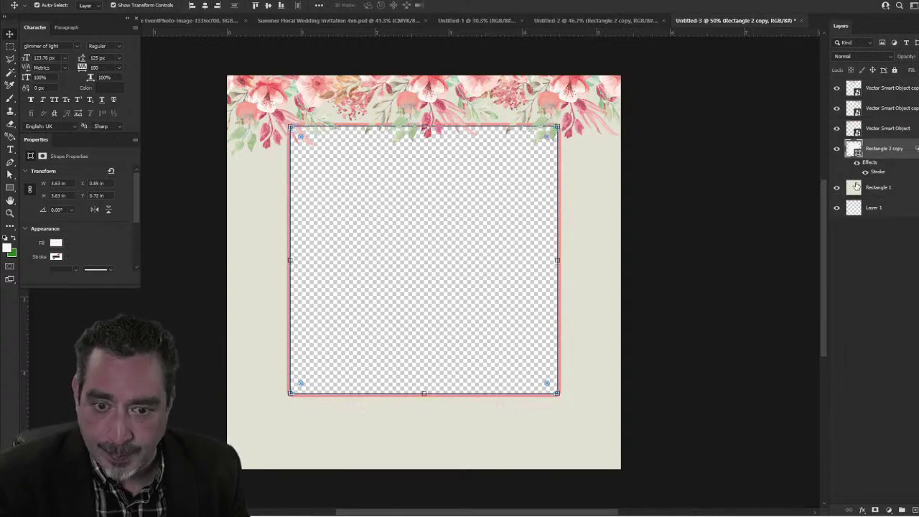
key(ctrl+t)
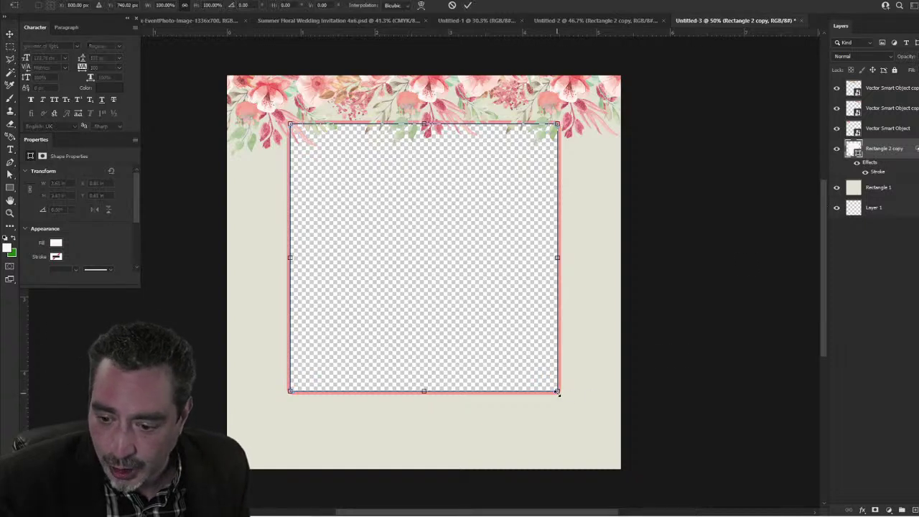
drag(558, 393, 567, 399)
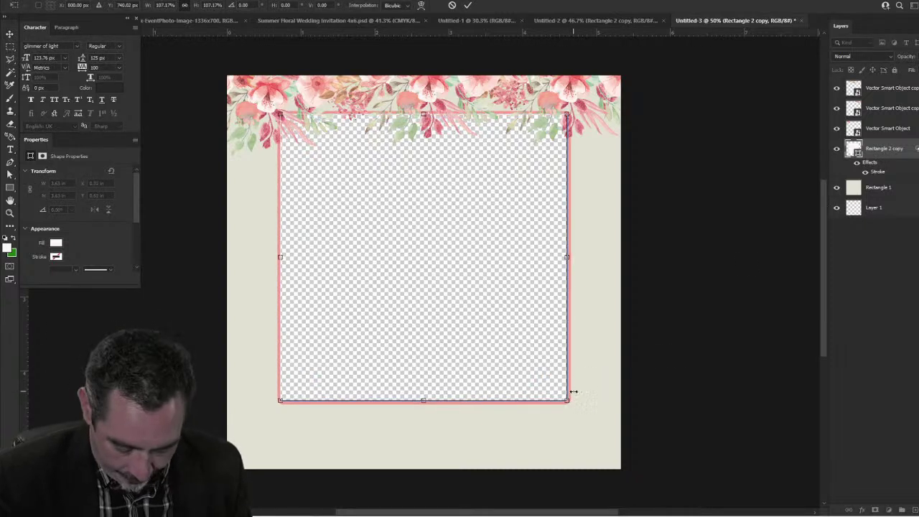
key(shift+Down)
key(shift+Down)
key(shift+Down)
key(shift+Down)
key(shift+Up)
key(shift+Up)
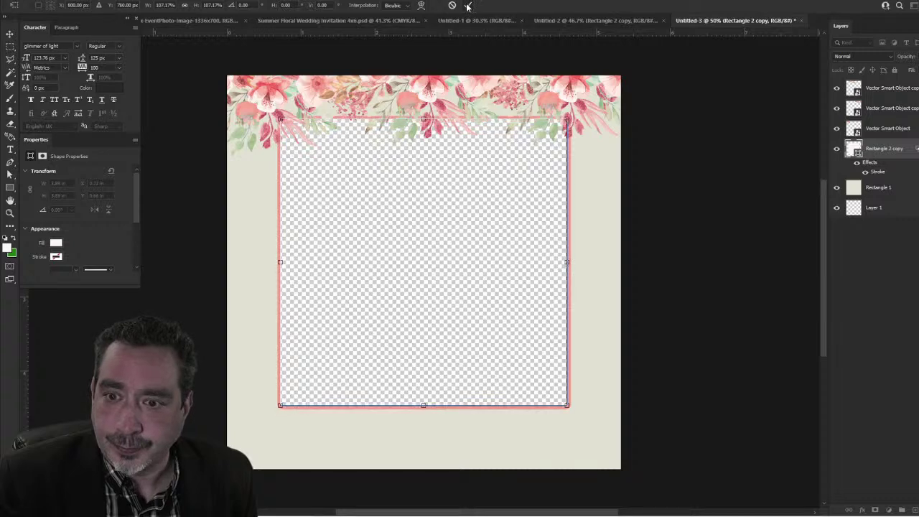
click(467, 6)
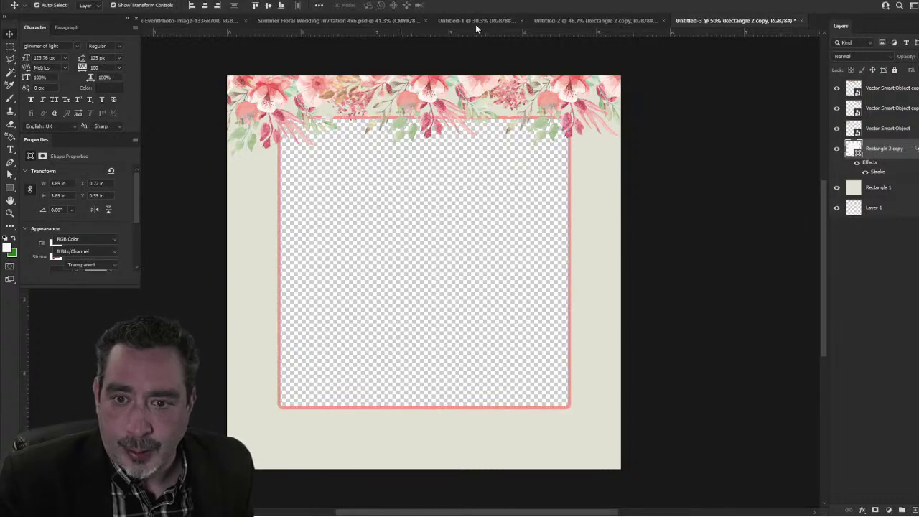
click(622, 21)
Step: Copy both bottom corner flower sprays into the square document and scale them to fit the bottom
click(283, 355)
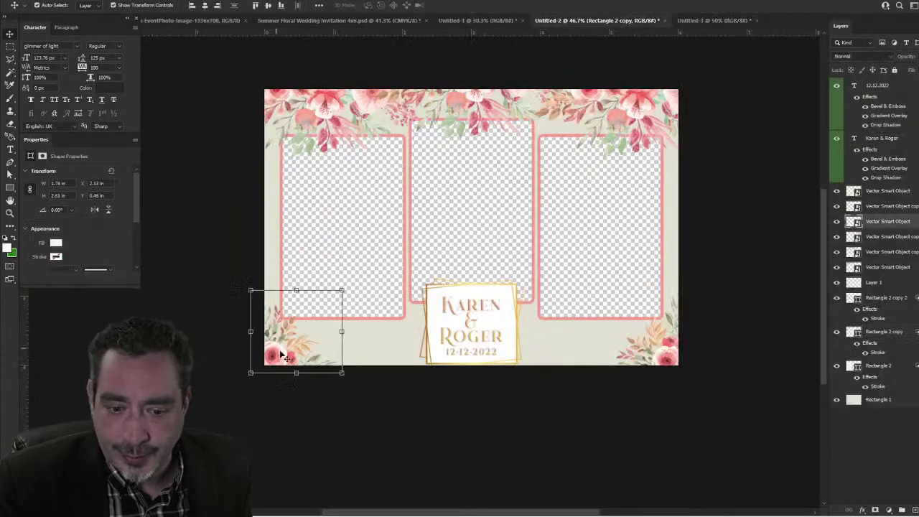
shift+click(668, 361)
drag(667, 361, 666, 21)
drag(463, 457, 460, 443)
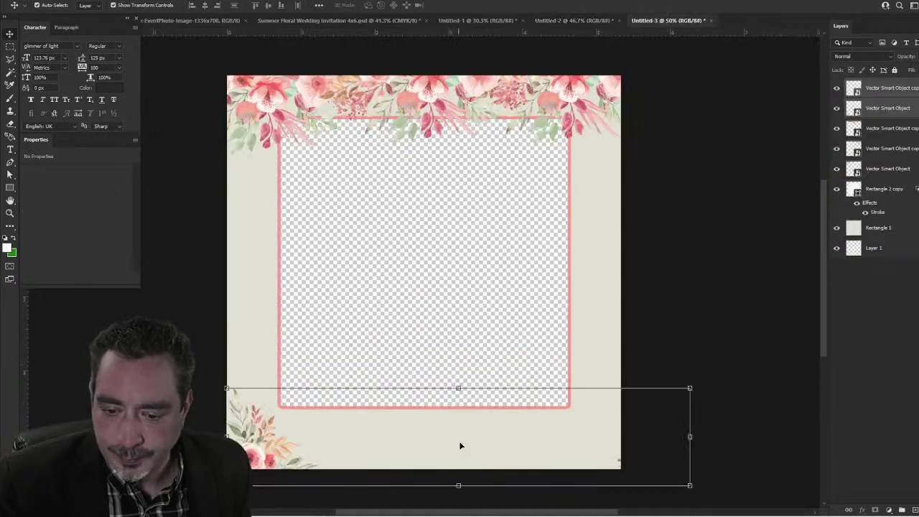
drag(684, 394, 628, 401)
drag(226, 400, 217, 398)
click(467, 7)
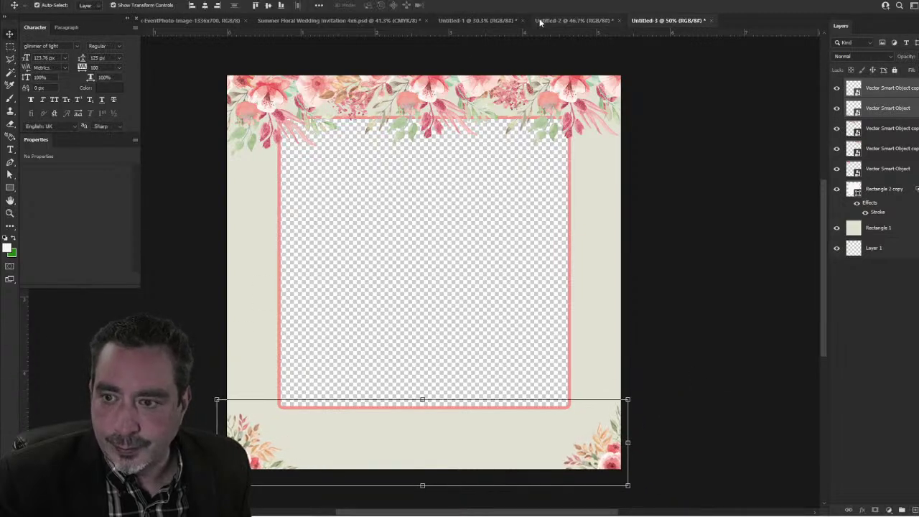
click(547, 20)
Step: Copy the Karen & Roger names, 12.12.2022 date and gold frames into the square document's bottom centre, enlarged
click(482, 318)
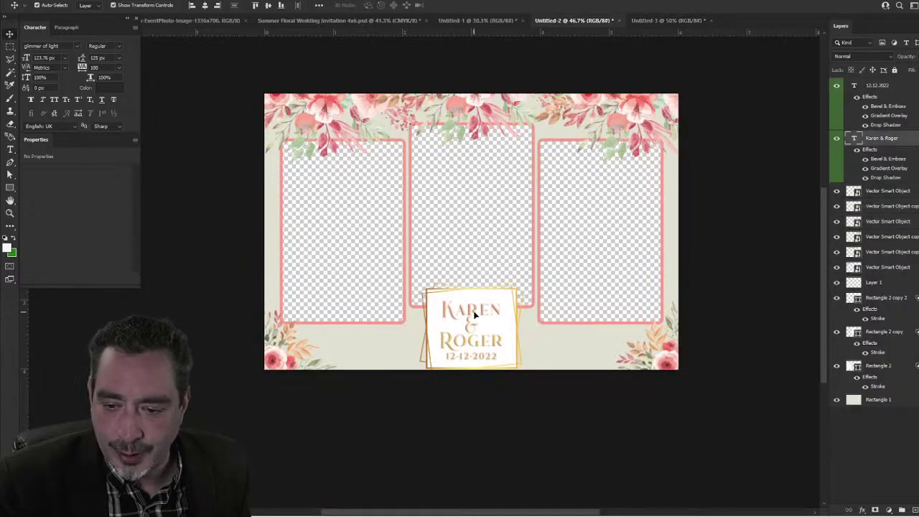
scroll(476, 363, up, 5)
shift+click(472, 366)
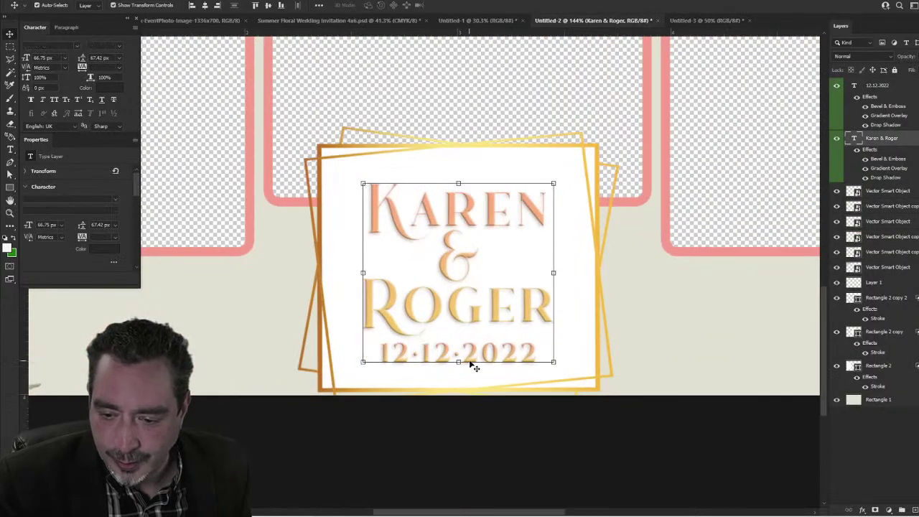
shift+click(346, 187)
drag(338, 211, 414, 424)
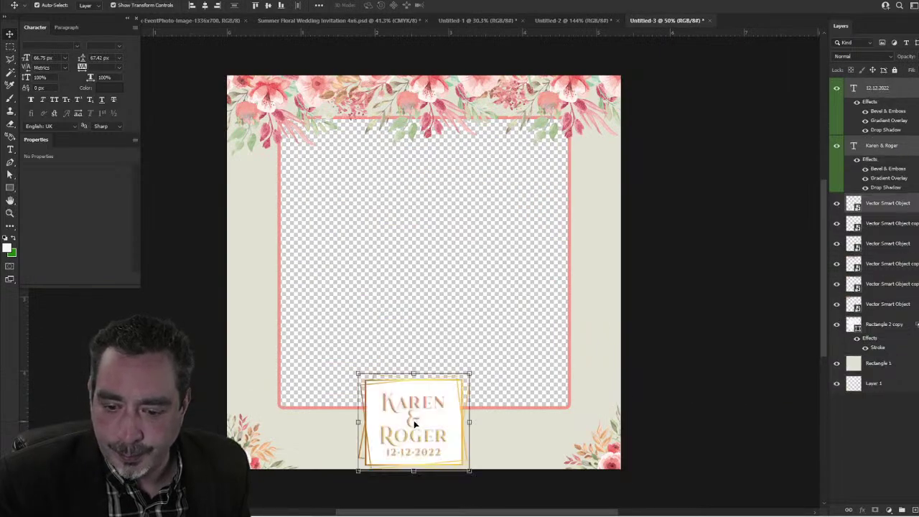
drag(469, 374, 490, 372)
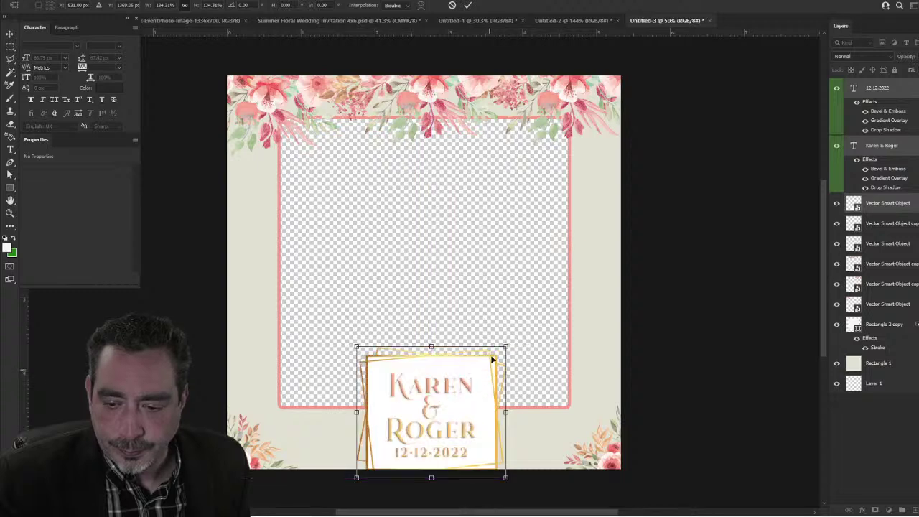
click(467, 6)
click(697, 266)
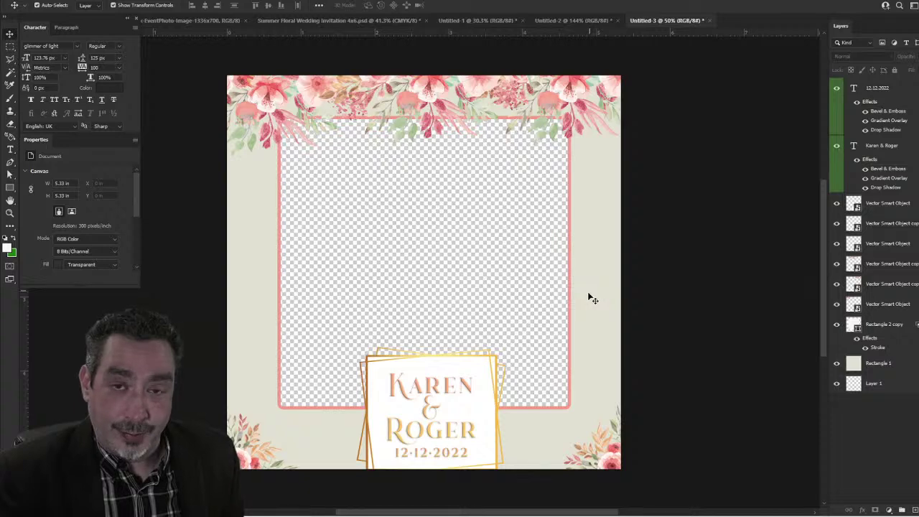
scroll(376, 316, down, 3)
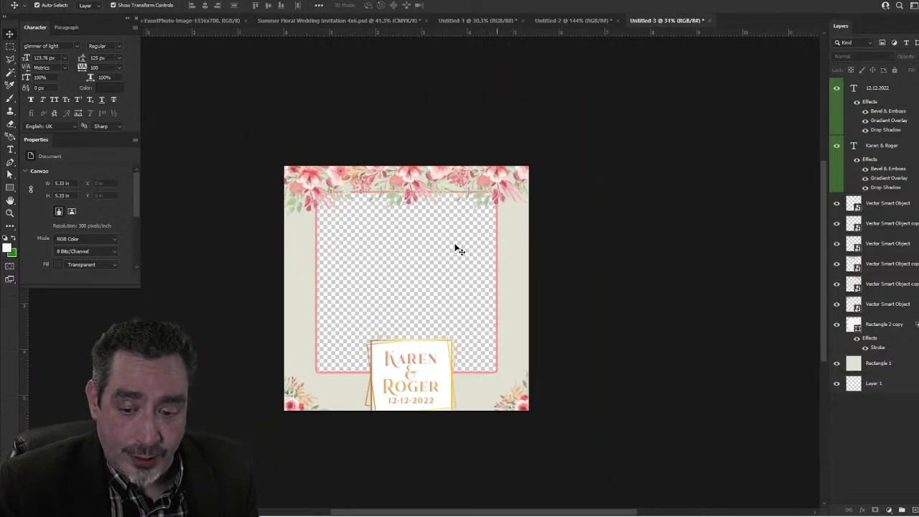
Step: Go back through Untitled-2 and Untitled-1 to the Summer Floral Wedding Invitation document
click(558, 21)
scroll(483, 274, down, 3)
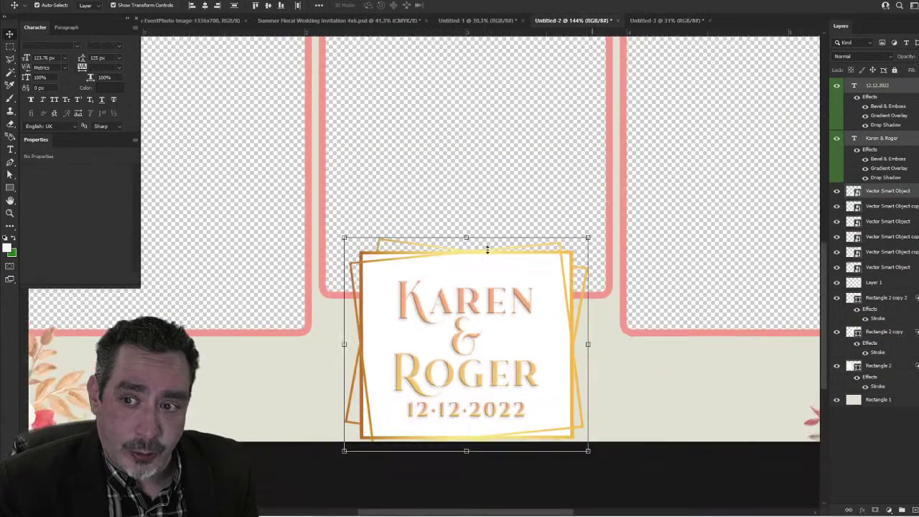
scroll(483, 273, down, 2)
click(473, 21)
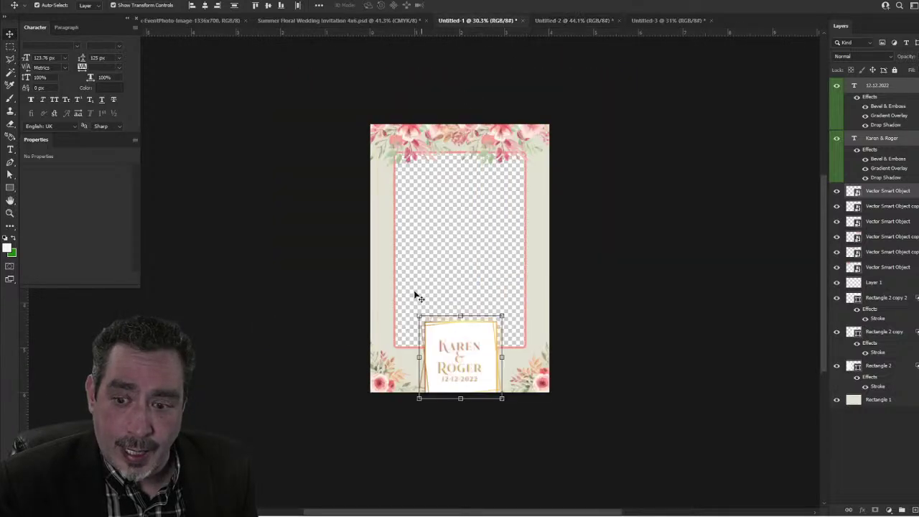
click(350, 21)
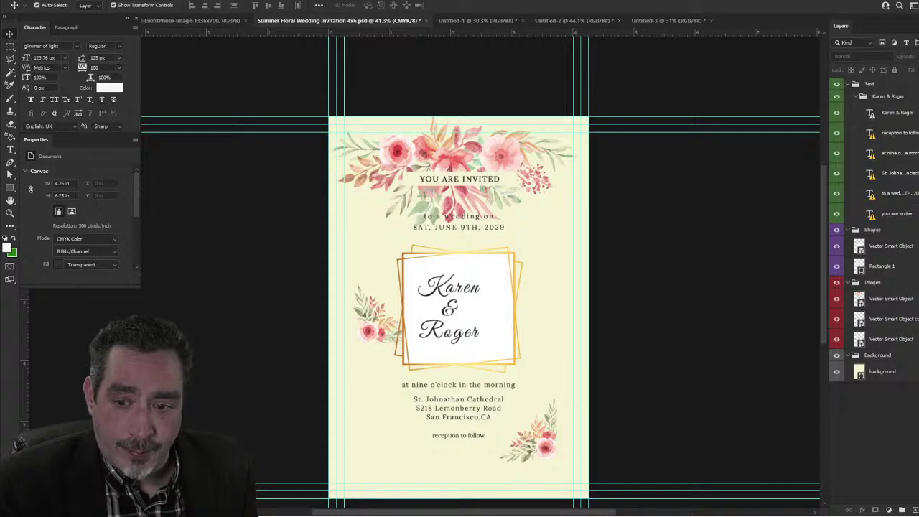
key(alt+Tab)
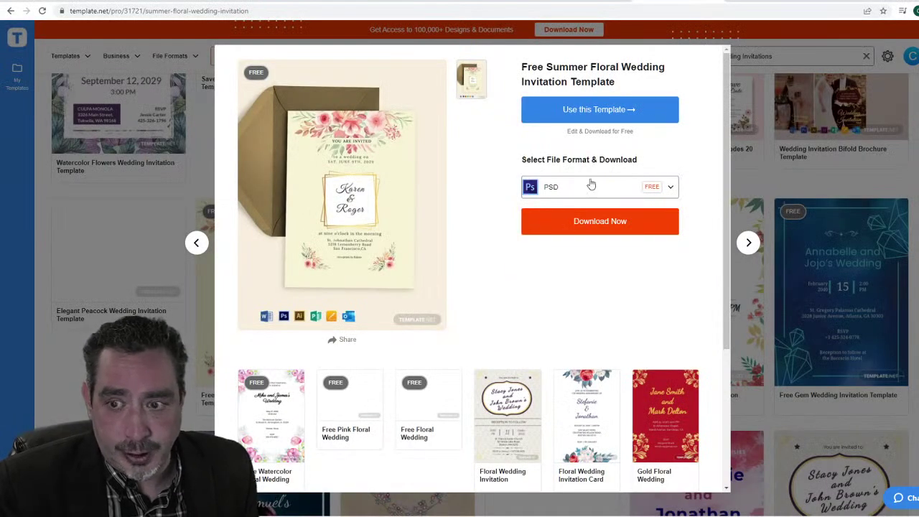
click(401, 1)
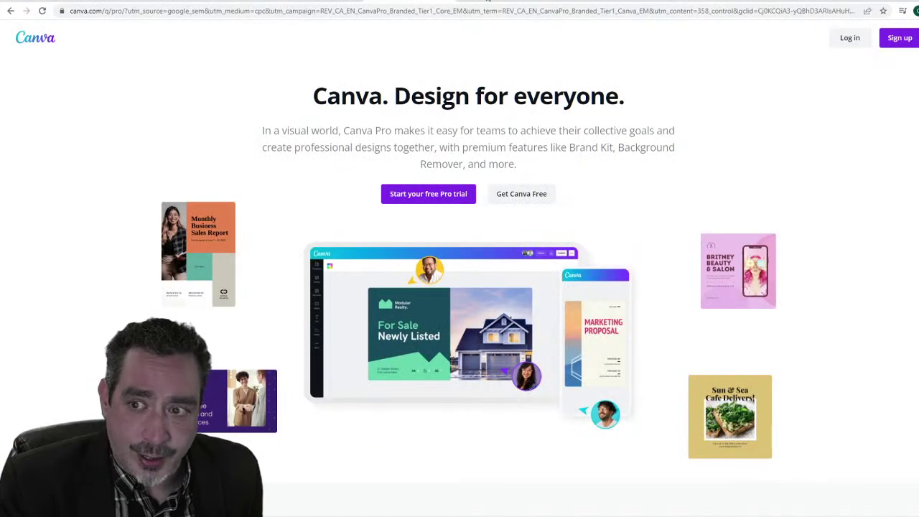
key(ctrl+Tab)
key(ctrl+Tab)
key(ctrl+Tab)
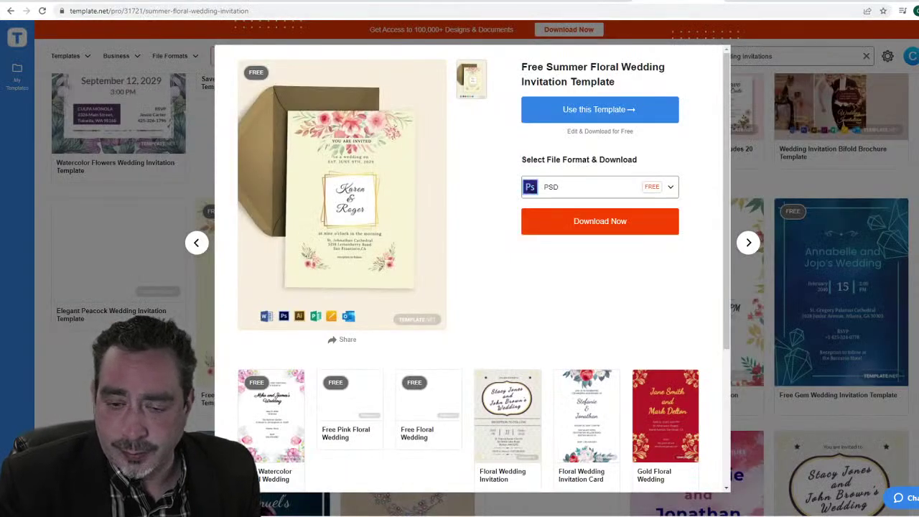
key(alt+Tab)
scroll(491, 252, down, 3)
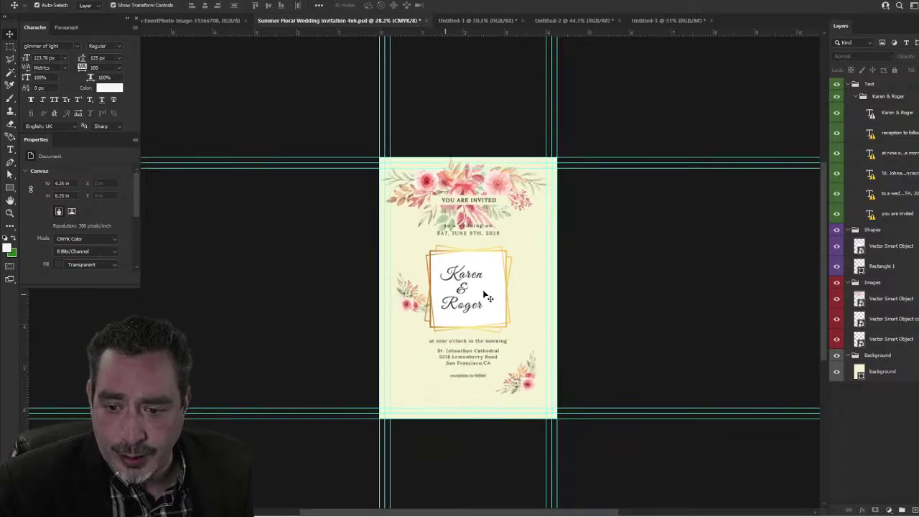
Step: Move Untitled-2's top floral bouquet down to the middle of the three-frame layout
click(666, 22)
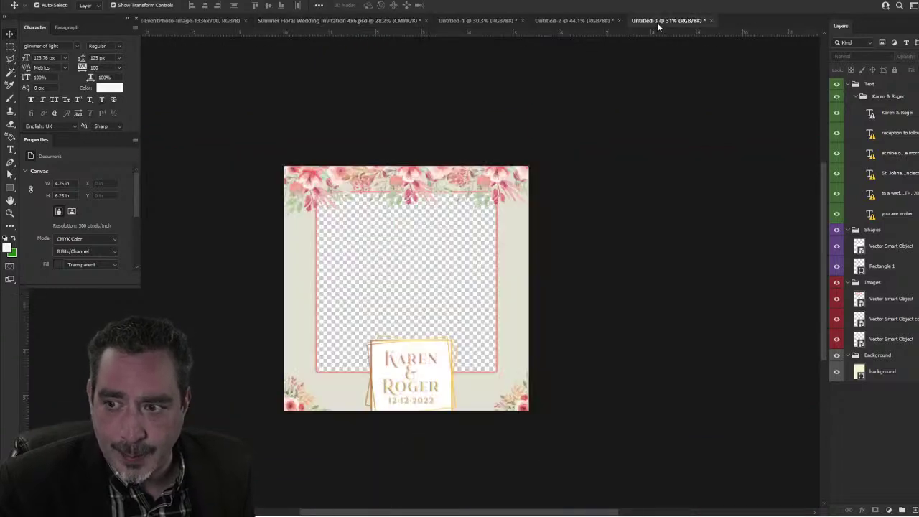
click(549, 22)
scroll(489, 102, up, 2)
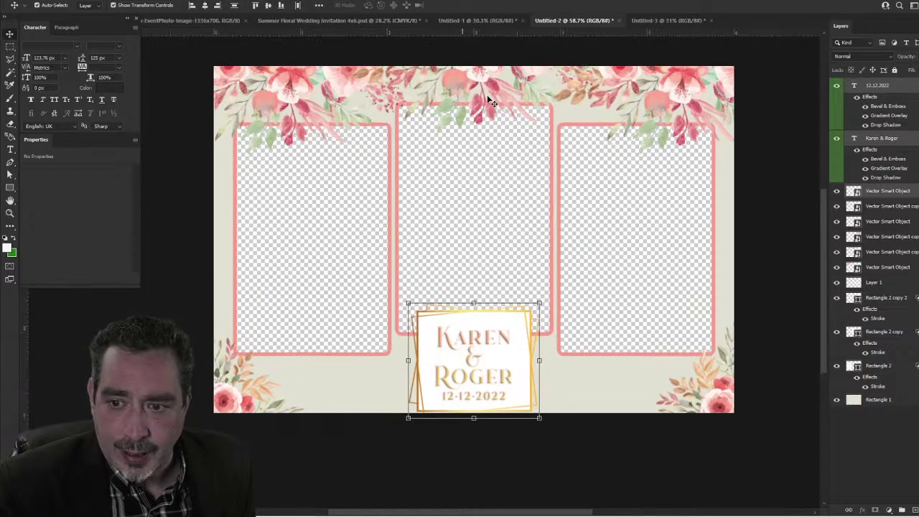
drag(470, 101, 430, 262)
scroll(422, 270, up, 3)
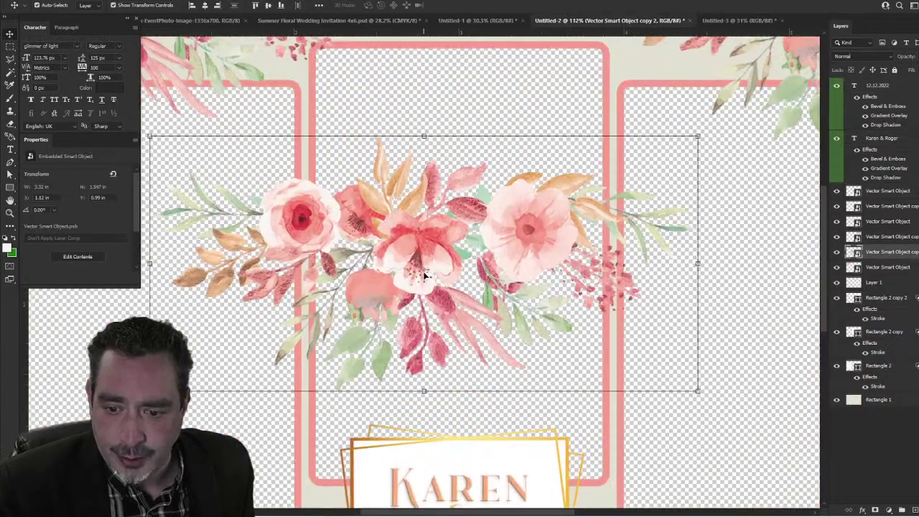
scroll(423, 273, up, 2)
scroll(442, 260, down, 2)
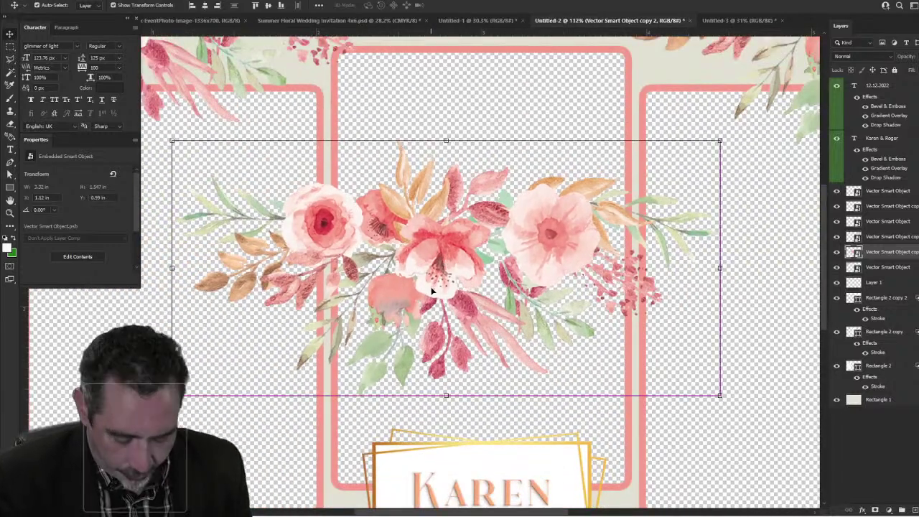
Step: Darken the bouquet's midtones to 0.55 with Levels, trying Hue/Saturation but discarding it
key(ctrl+l)
drag(441, 202, 463, 202)
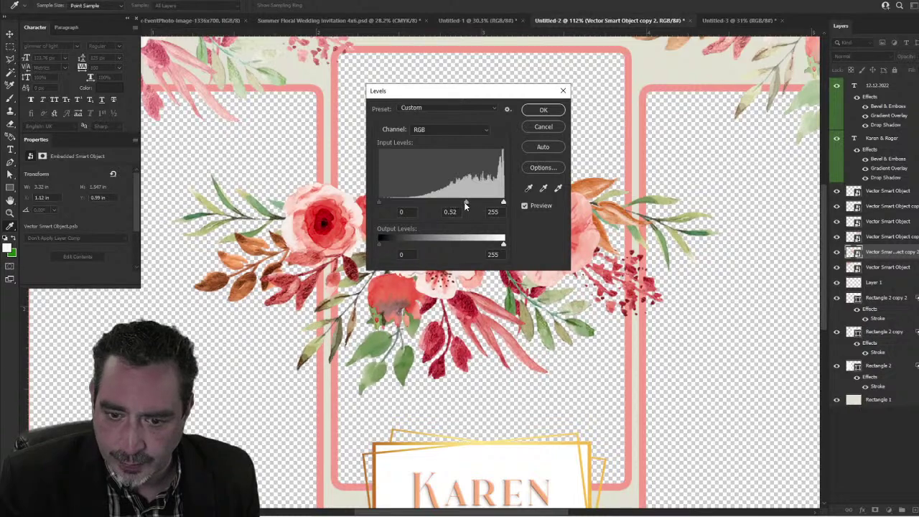
click(543, 109)
key(ctrl+u)
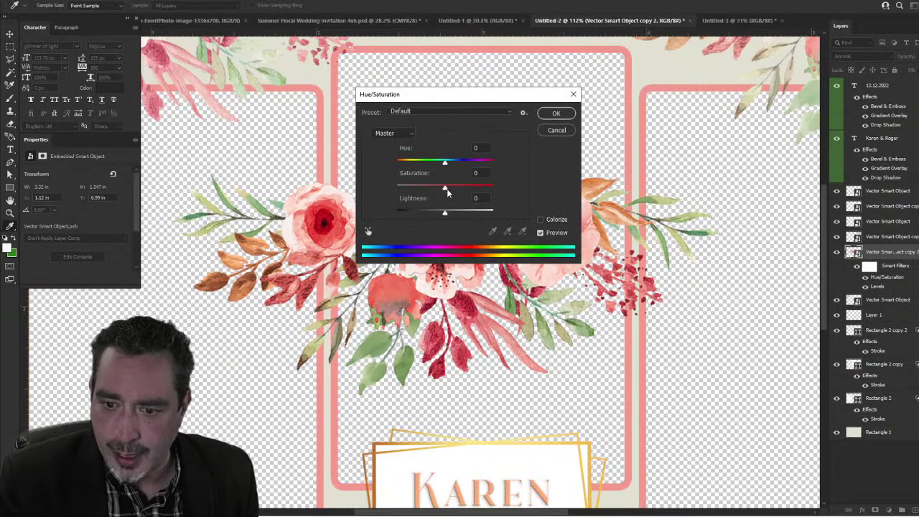
drag(446, 190, 463, 169)
drag(467, 163, 439, 167)
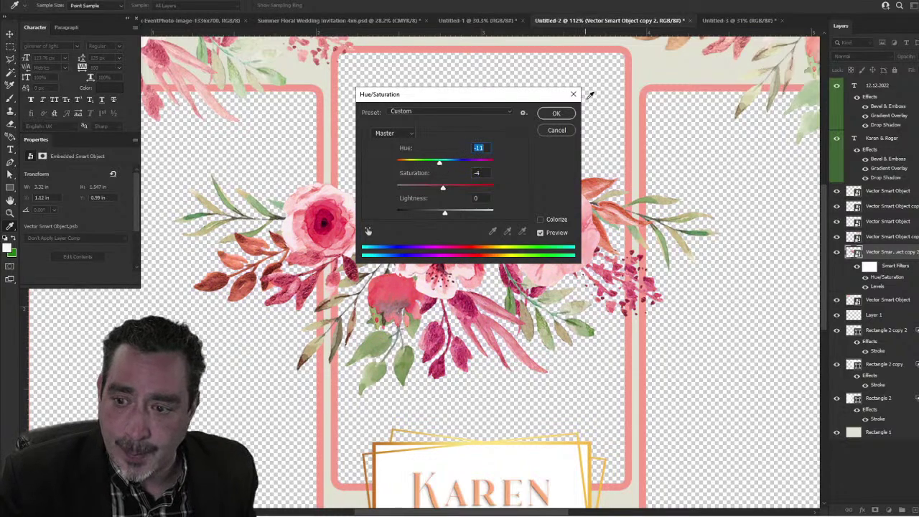
click(557, 130)
Step: Move the bouquet a little higher over the frames
key(ctrl+0)
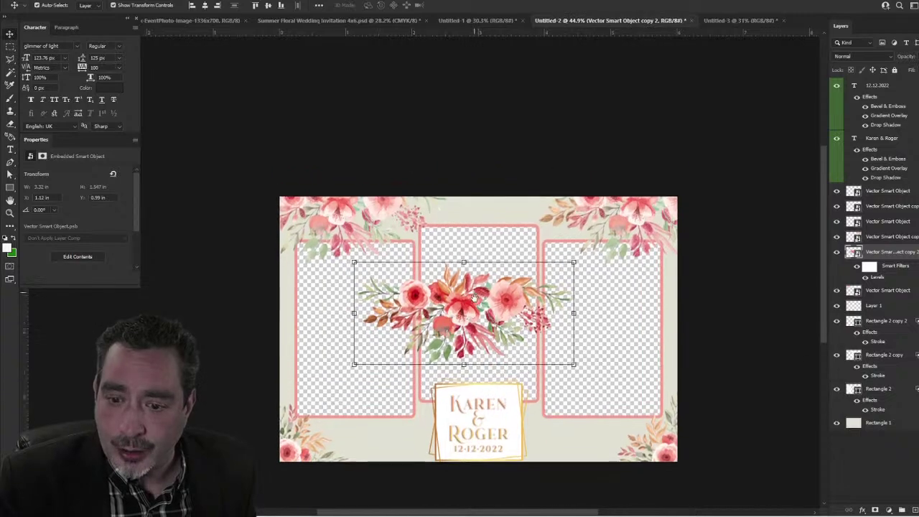
scroll(476, 304, up, 2)
drag(472, 292, 470, 246)
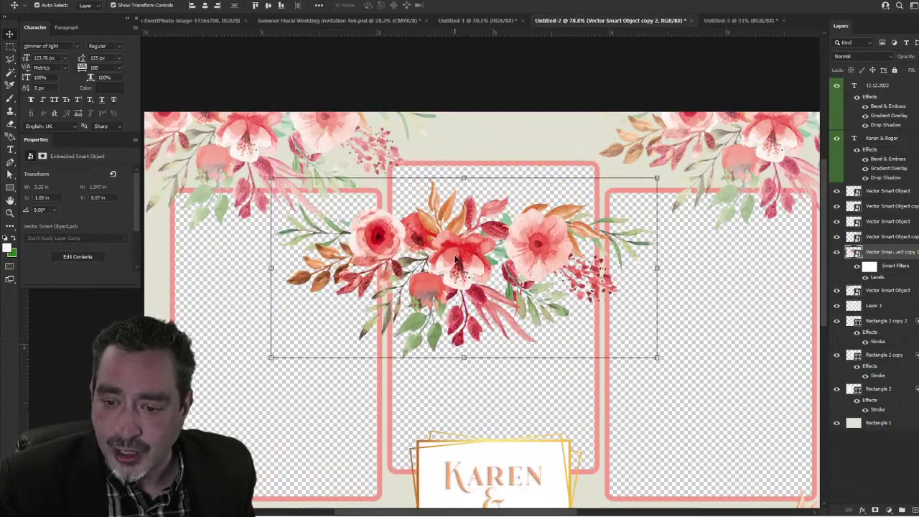
scroll(467, 257, up, 2)
Step: Review the bouquet's Levels filter unchanged and open its Layer Style dialog
double_click(913, 277)
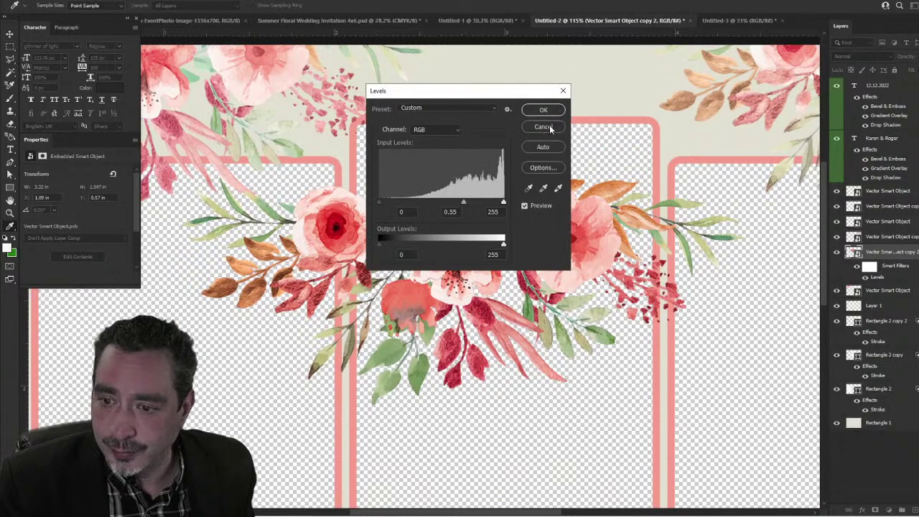
click(543, 127)
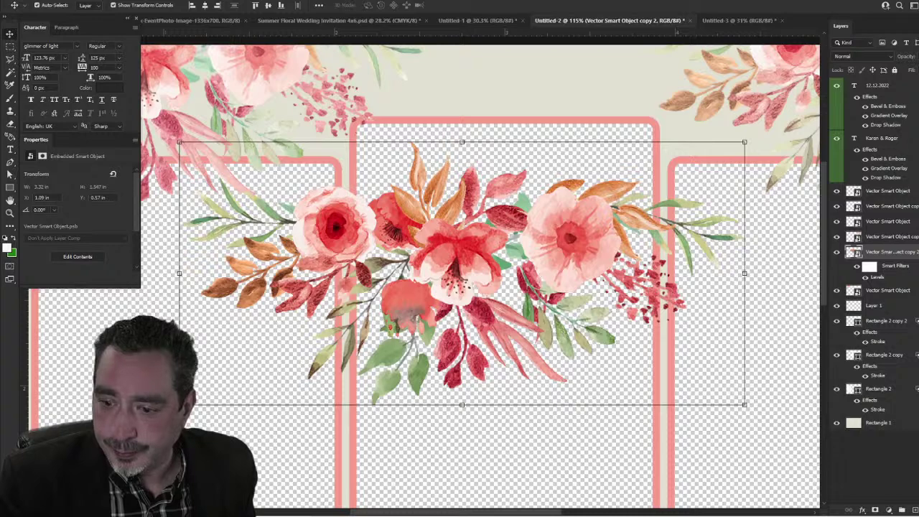
click(890, 236)
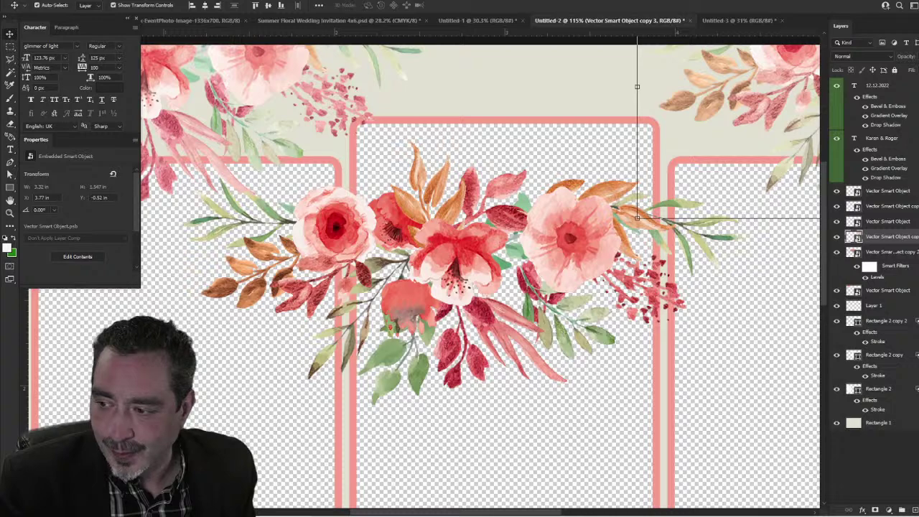
click(890, 252)
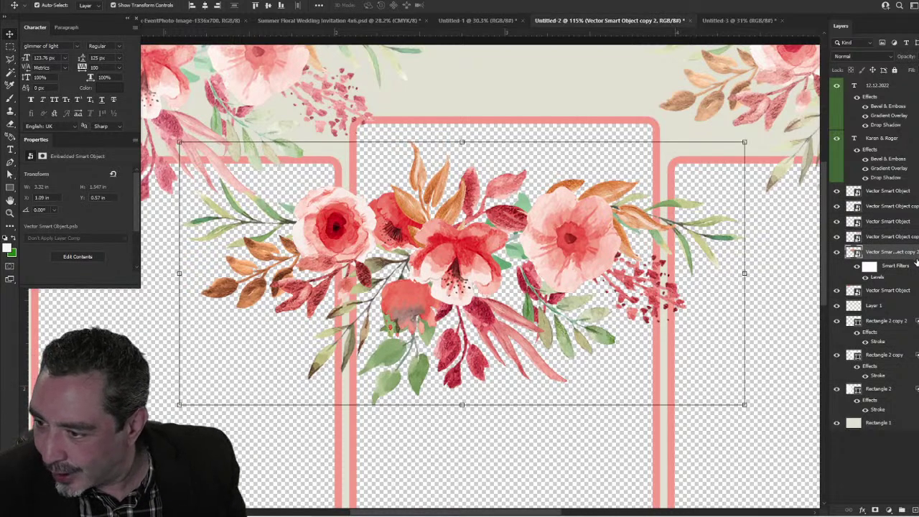
double_click(906, 252)
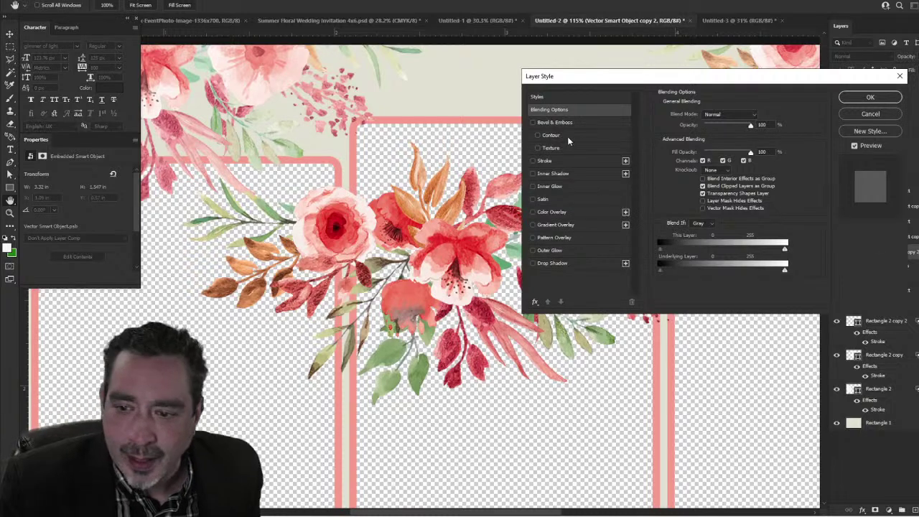
Step: Add a Color Overlay to the bouquet and set its colour to bright magenta
click(532, 211)
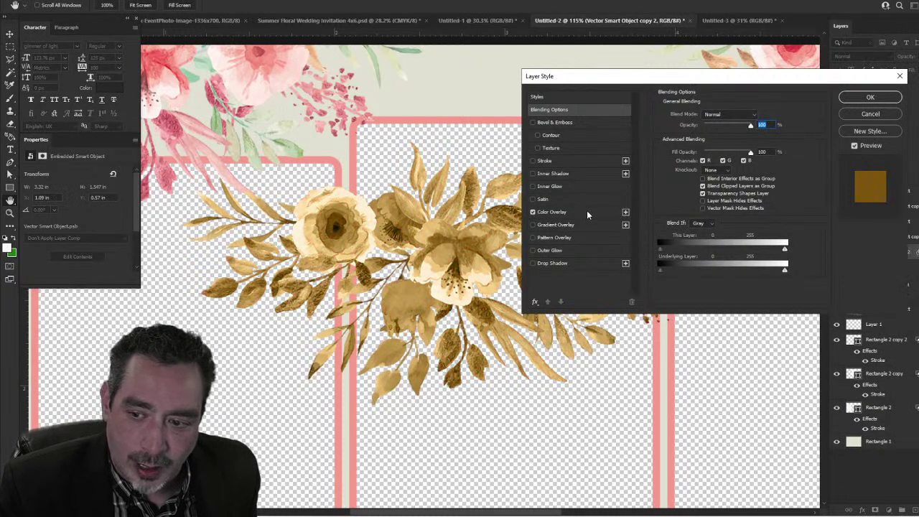
click(587, 212)
click(759, 115)
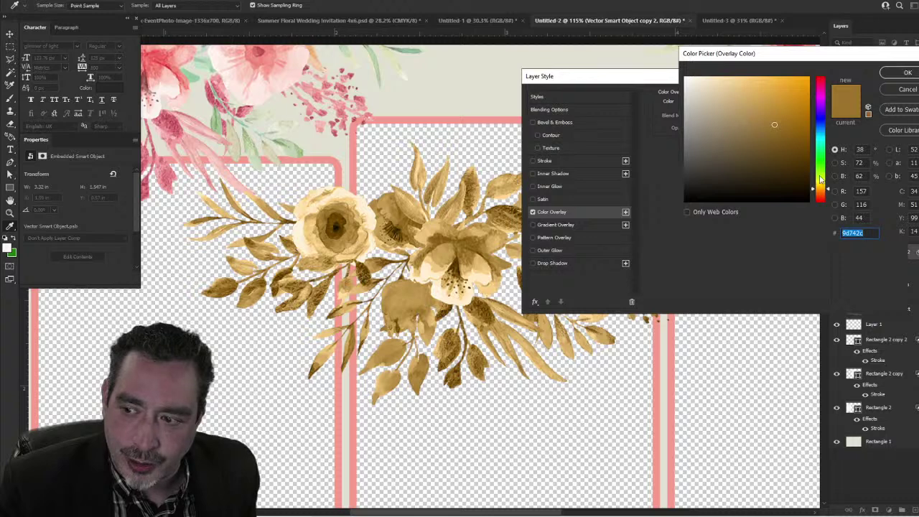
drag(820, 179, 821, 163)
click(821, 124)
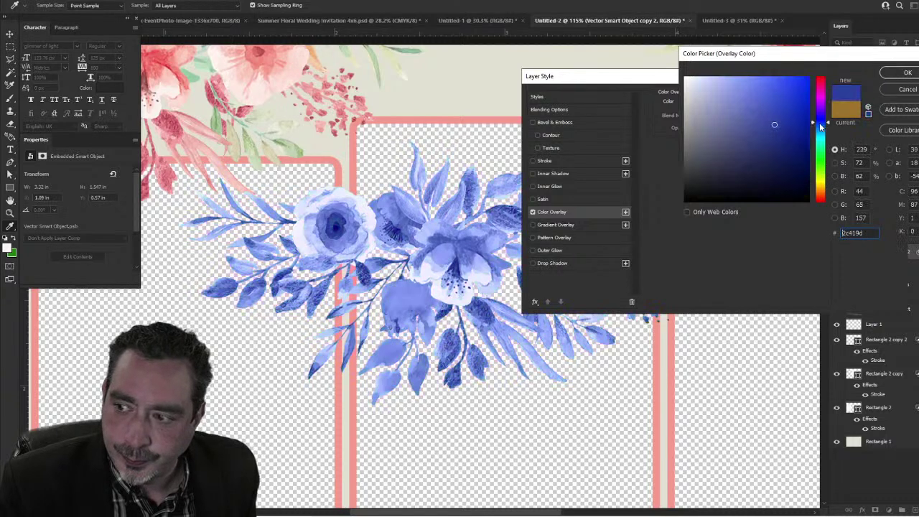
click(820, 96)
click(785, 94)
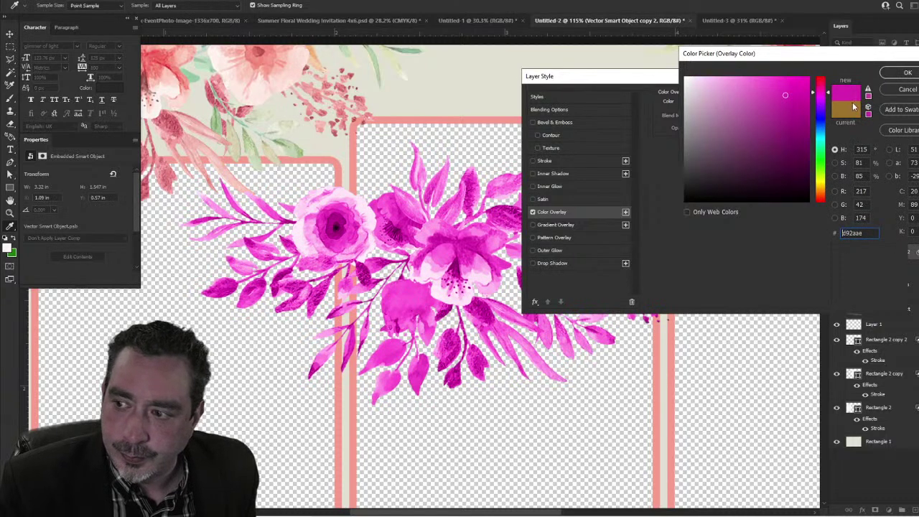
click(903, 73)
Step: Cycle through the overlay's blend modes, then cancel the Layer Style dialog
click(726, 116)
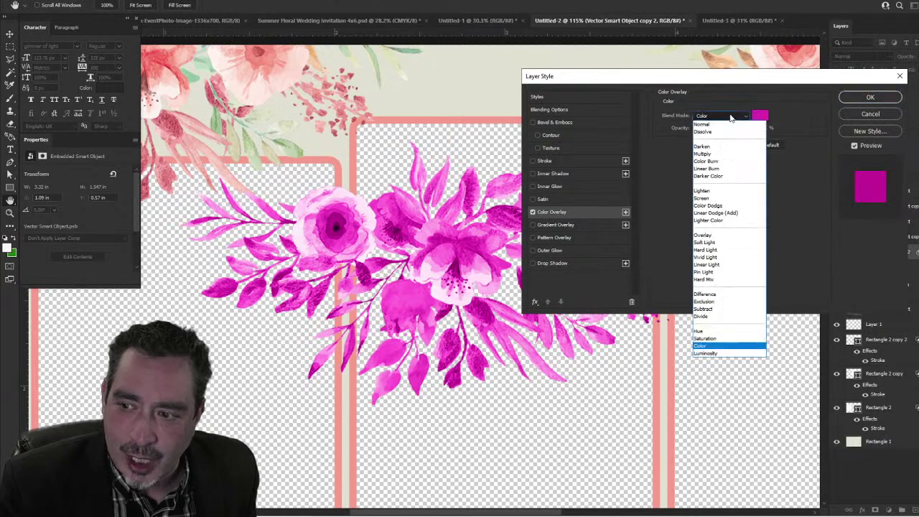
click(716, 122)
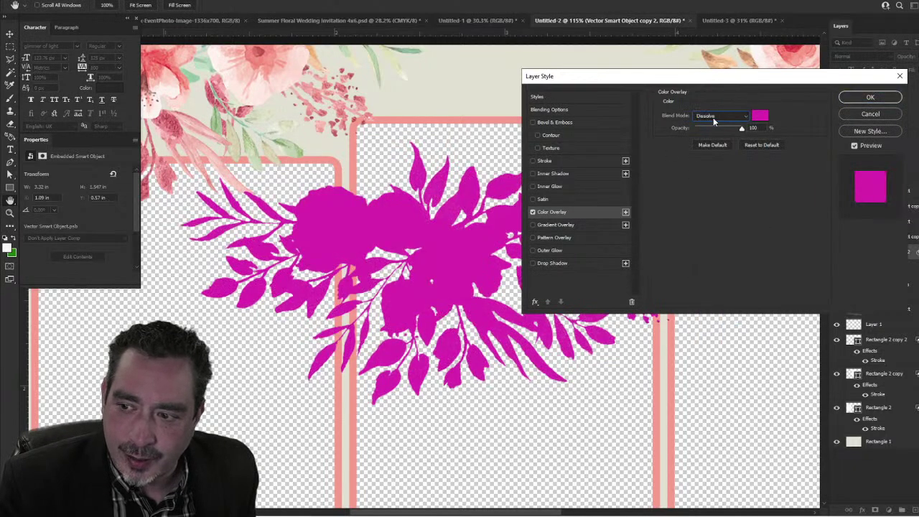
scroll(715, 117, down, 4)
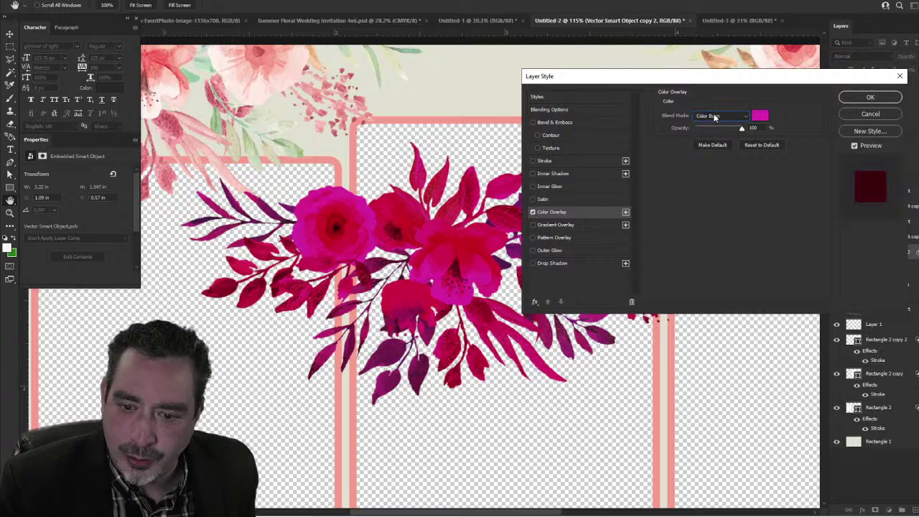
scroll(714, 117, down, 2)
scroll(714, 117, down, 4)
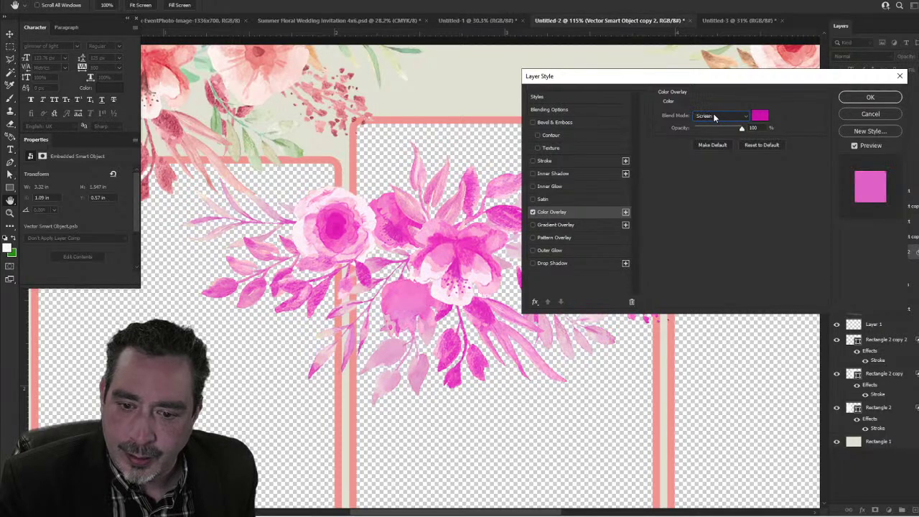
scroll(714, 117, down, 1)
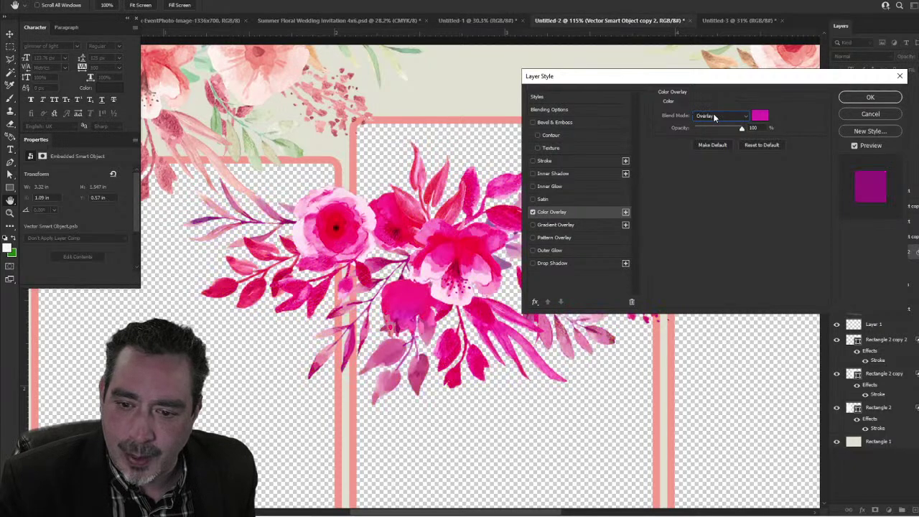
scroll(715, 117, up, 1)
scroll(714, 117, down, 1)
scroll(714, 117, down, 2)
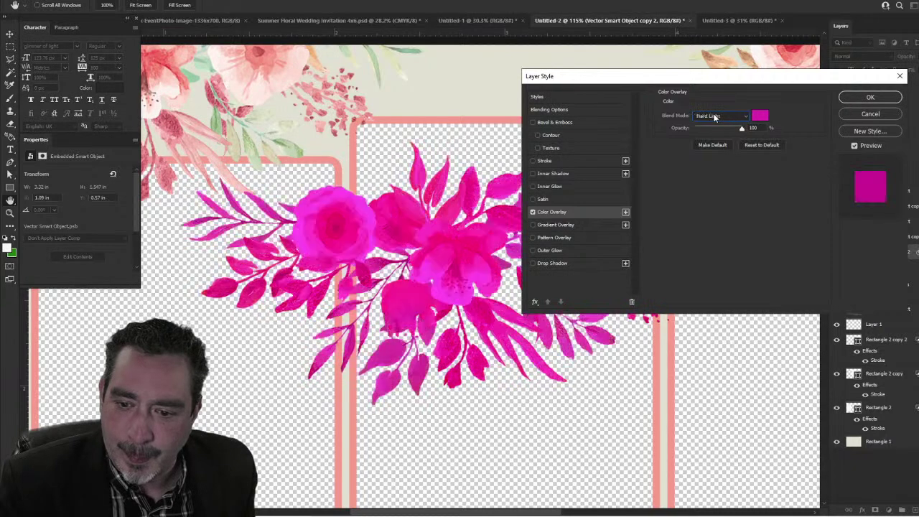
scroll(714, 117, down, 3)
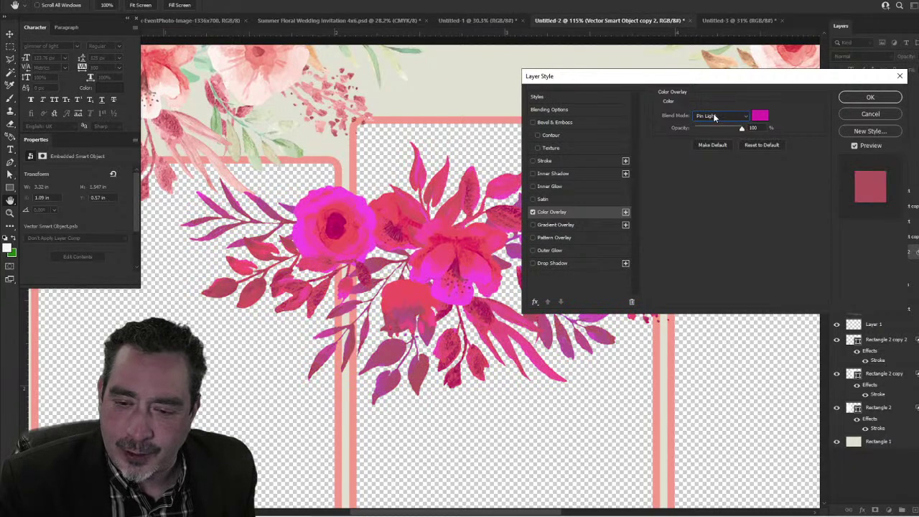
scroll(714, 117, down, 2)
scroll(714, 117, down, 5)
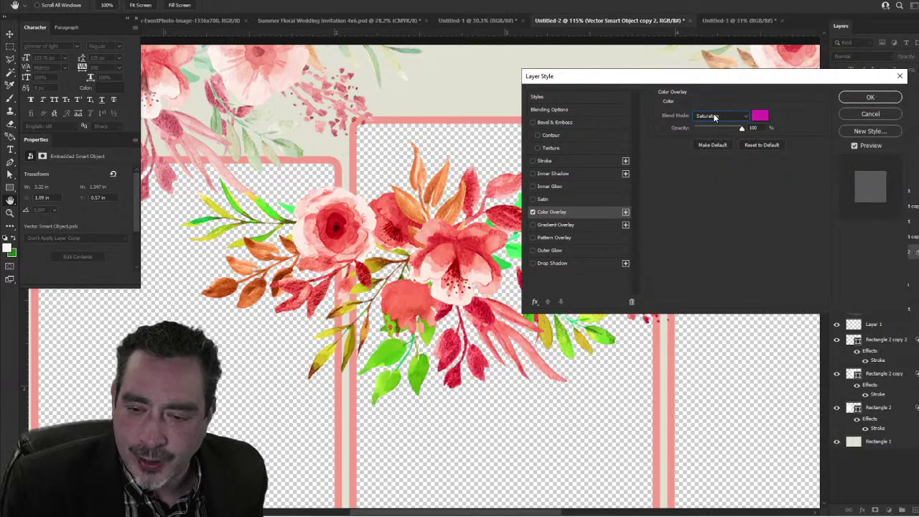
scroll(714, 117, up, 1)
scroll(714, 117, down, 3)
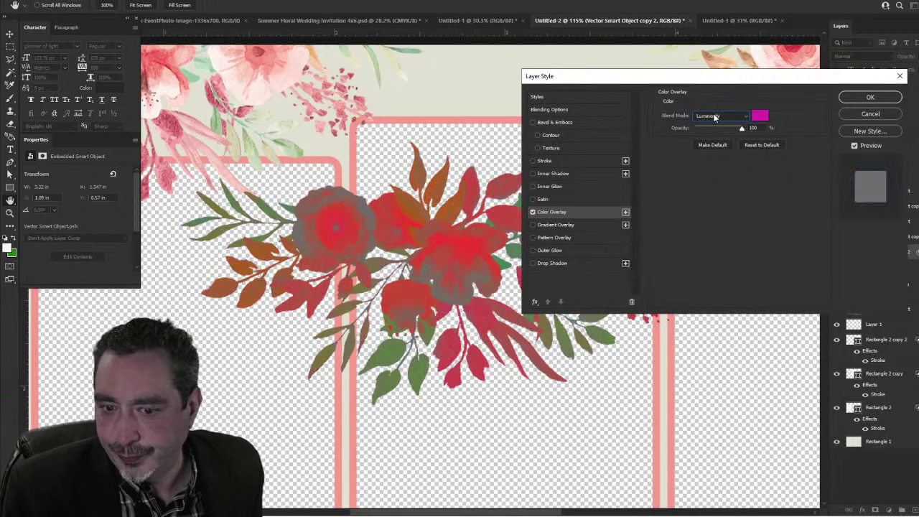
scroll(714, 117, up, 3)
scroll(714, 117, up, 2)
scroll(714, 117, down, 3)
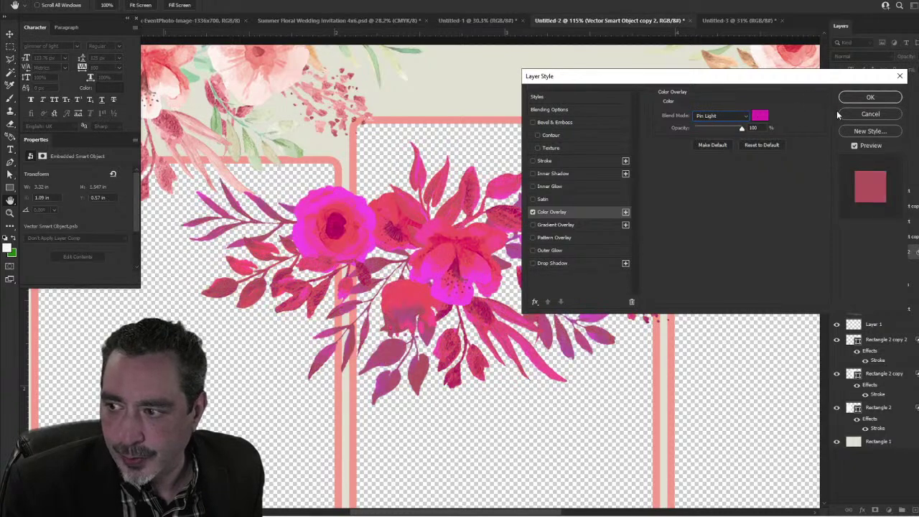
click(868, 113)
scroll(551, 183, down, 2)
Step: Move the floral cluster smart object up to the top edge of the layout
drag(465, 258, 518, 142)
scroll(519, 142, down, 4)
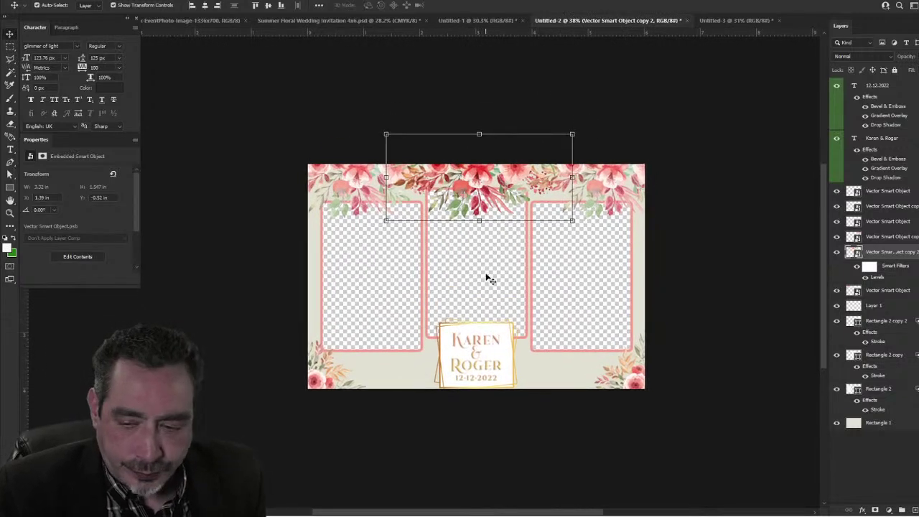
scroll(485, 279, up, 1)
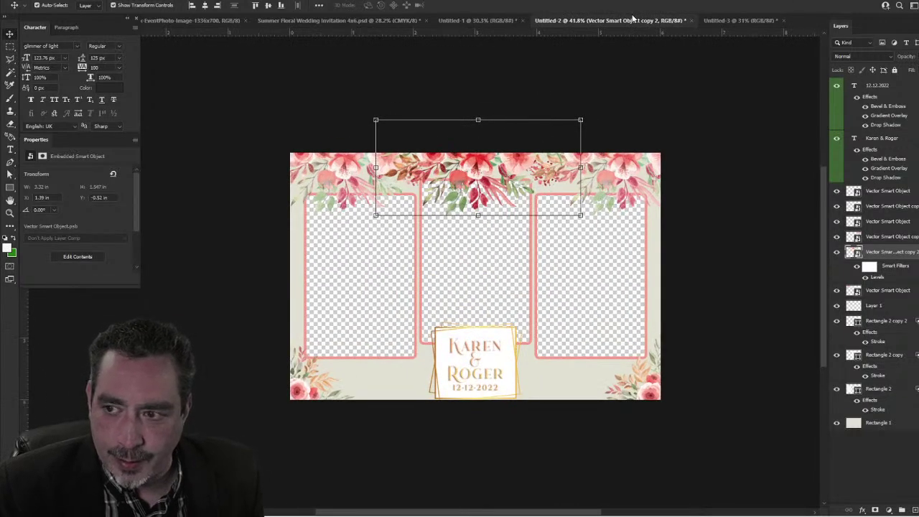
Step: Switch between the open documents to bring up the square Untitled-3 card
click(473, 21)
click(331, 20)
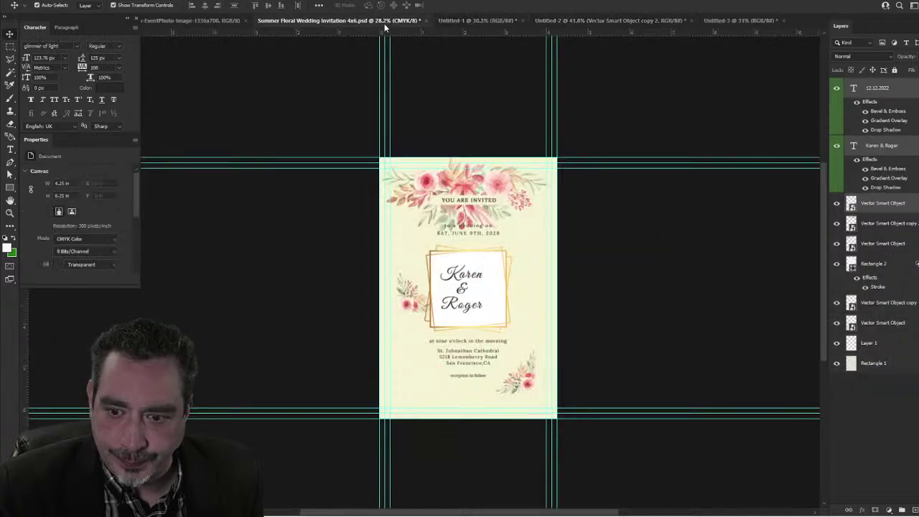
click(483, 21)
click(574, 21)
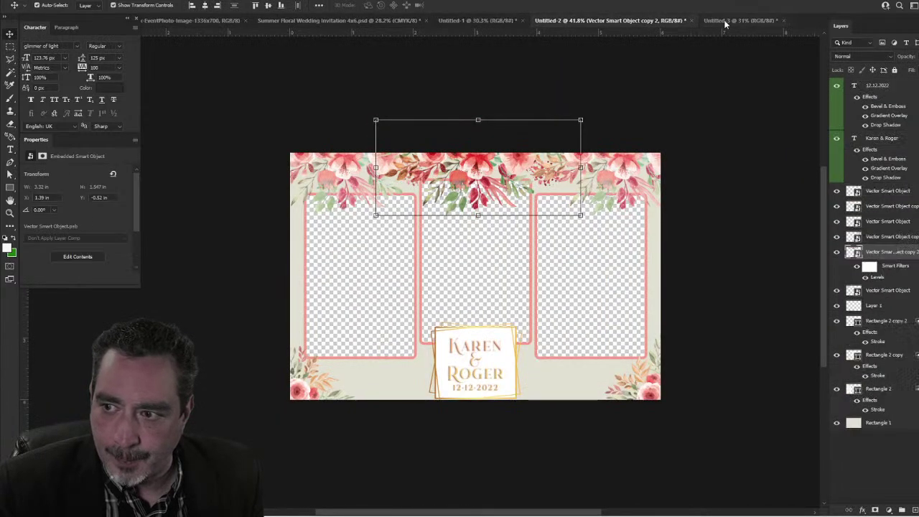
click(740, 20)
scroll(374, 282, up, 2)
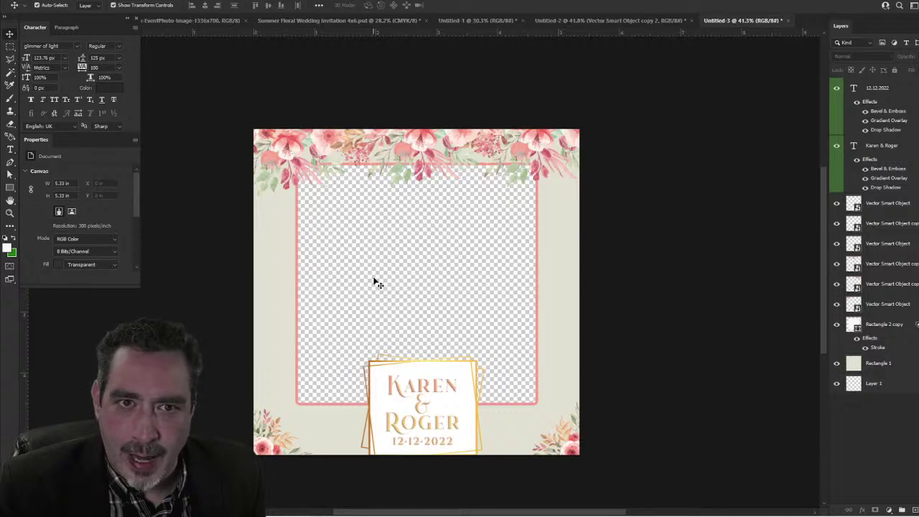
drag(323, 232, 350, 238)
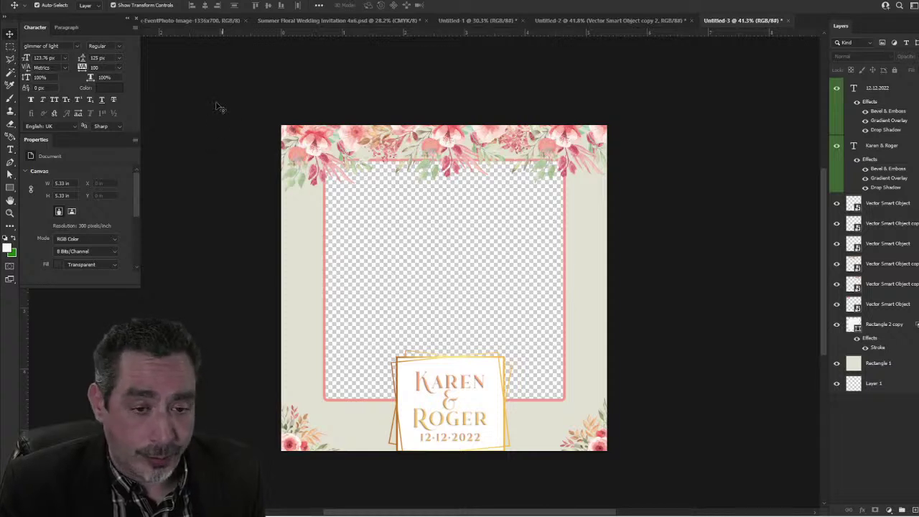
Step: Create a new transparent 1080 × 1920 pixel document, Untitled-4
click(14, 0)
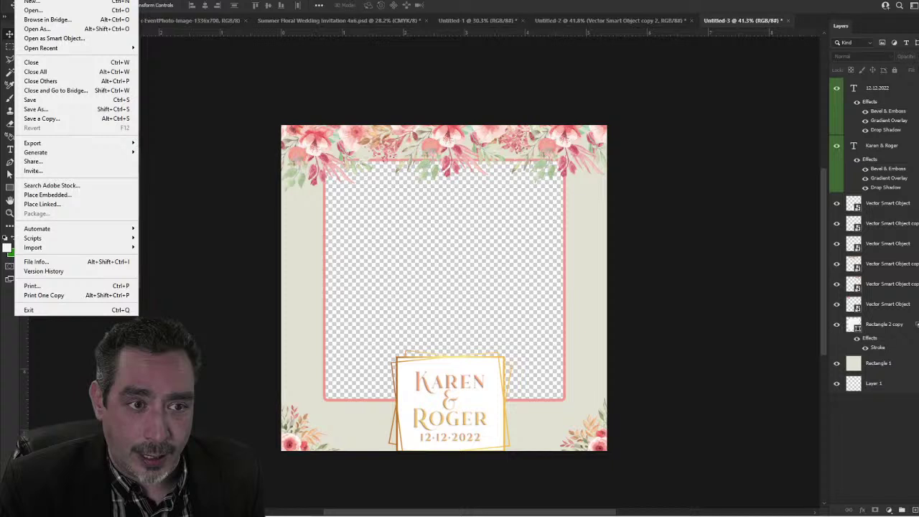
click(25, 3)
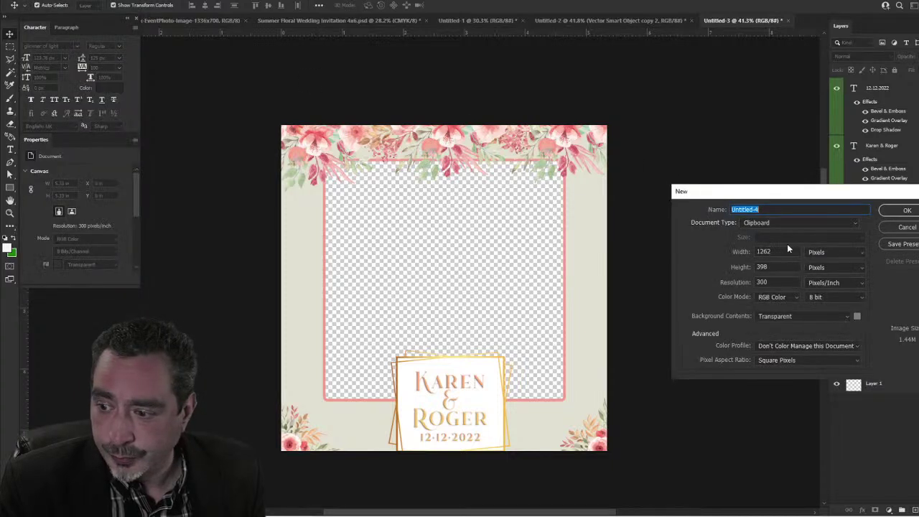
key(Tab)
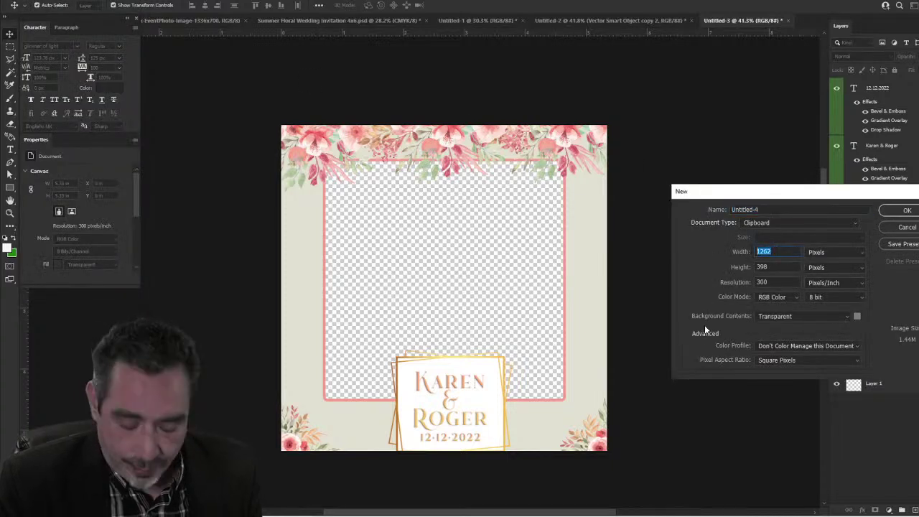
text(1080)
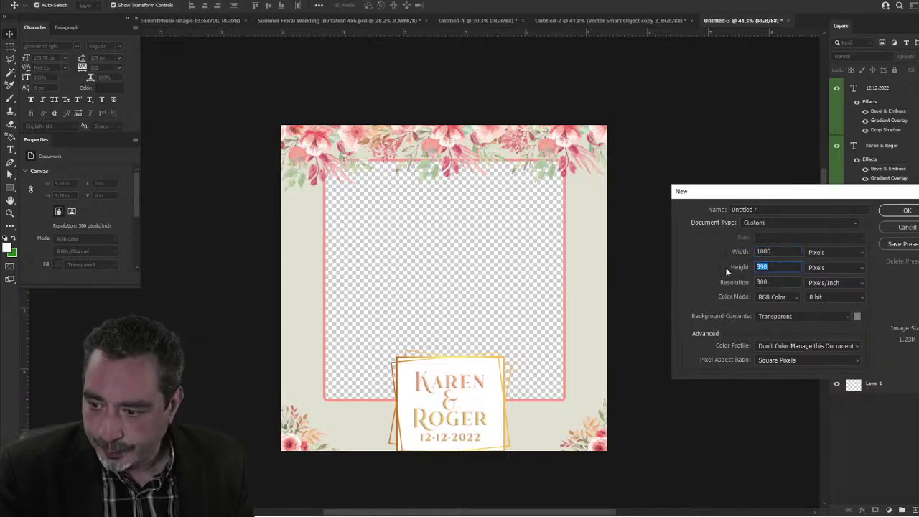
text(19)
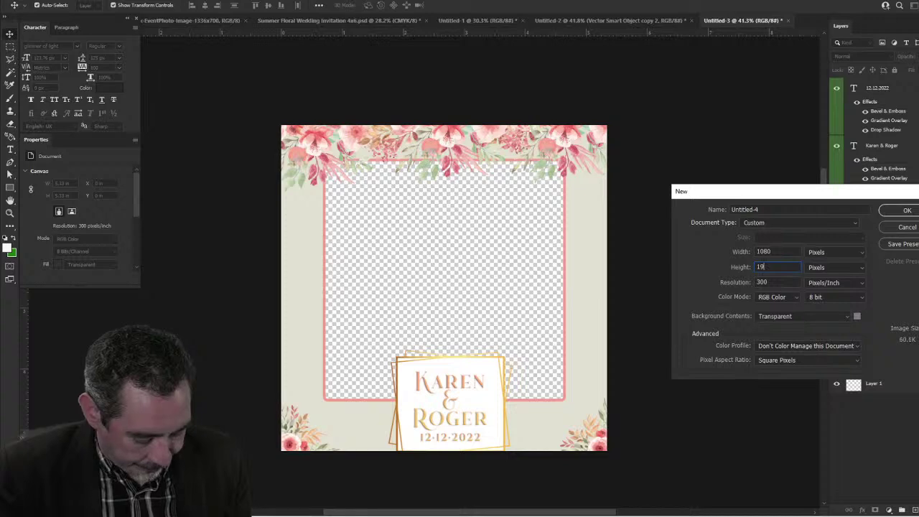
text(20)
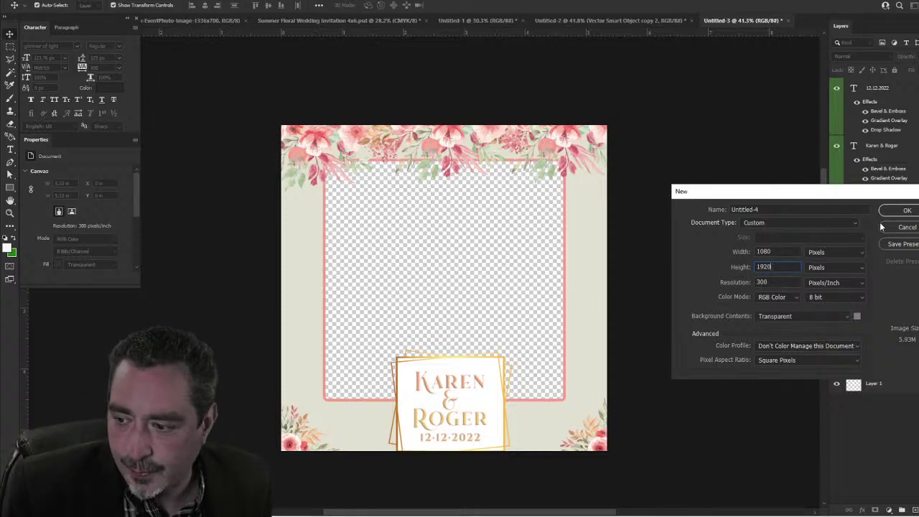
click(899, 213)
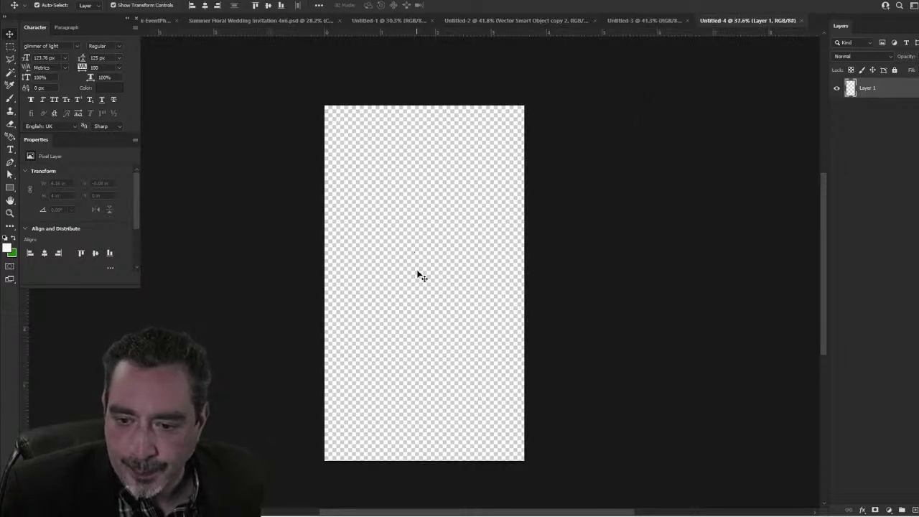
Step: Bring the beige Rectangle 1 from Untitled-3 into Untitled-4 and stretch it to fill the canvas
scroll(418, 276, up, 2)
drag(424, 286, 471, 273)
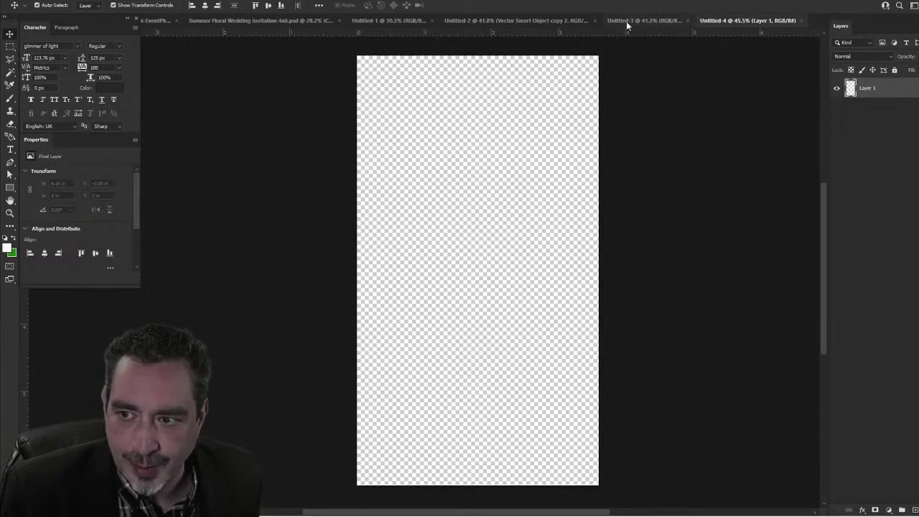
click(626, 21)
drag(584, 264, 481, 302)
drag(479, 108, 477, 52)
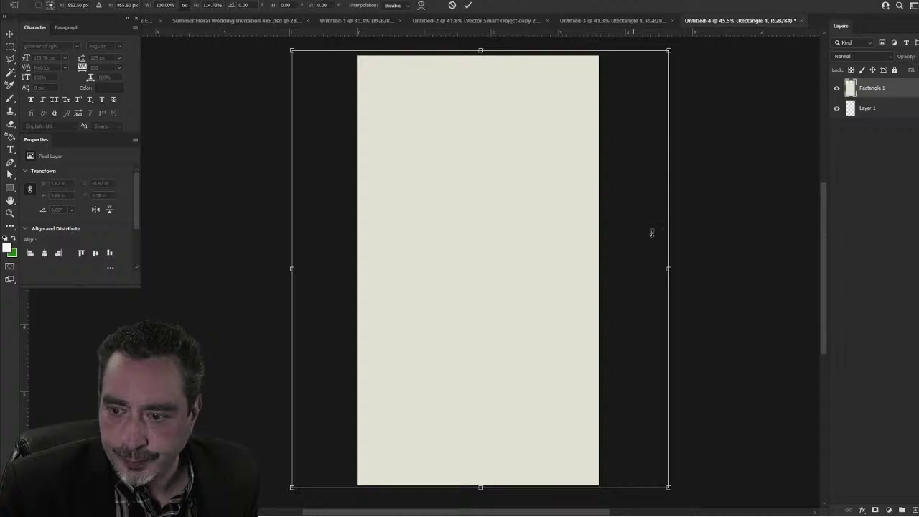
drag(668, 269, 606, 285)
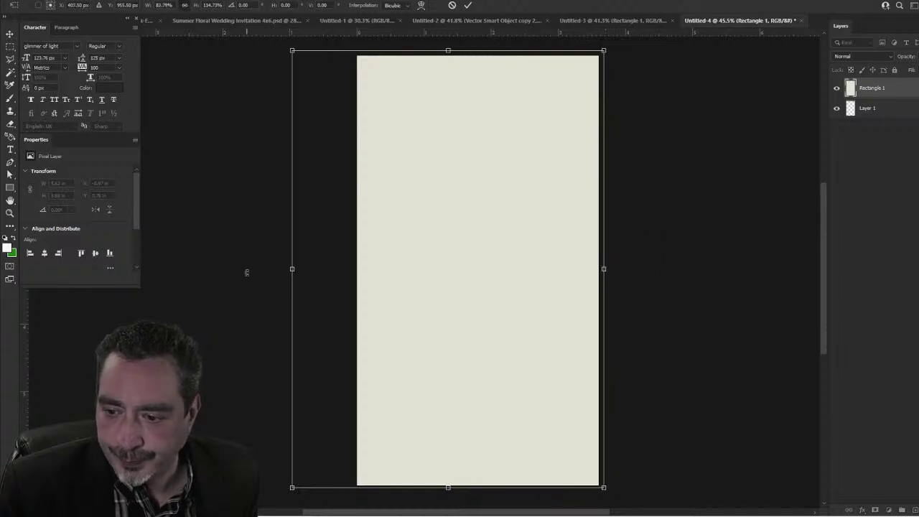
drag(292, 269, 353, 270)
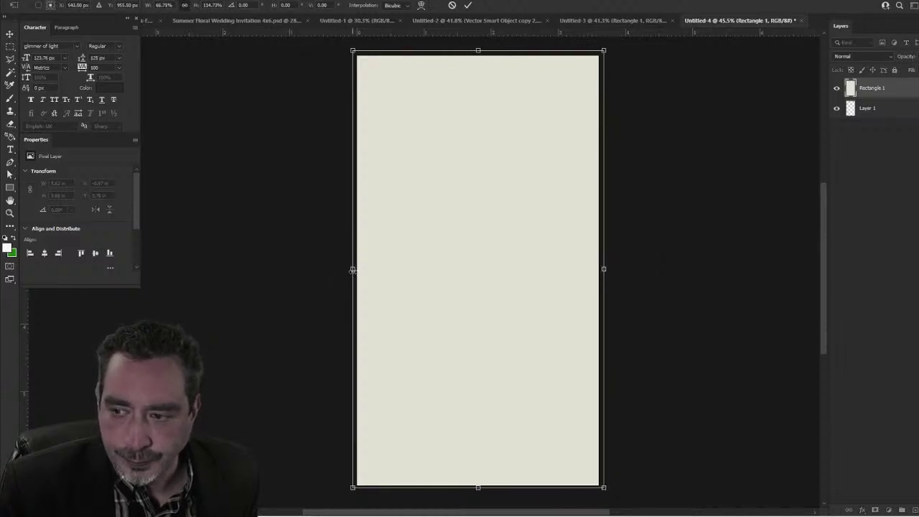
click(467, 5)
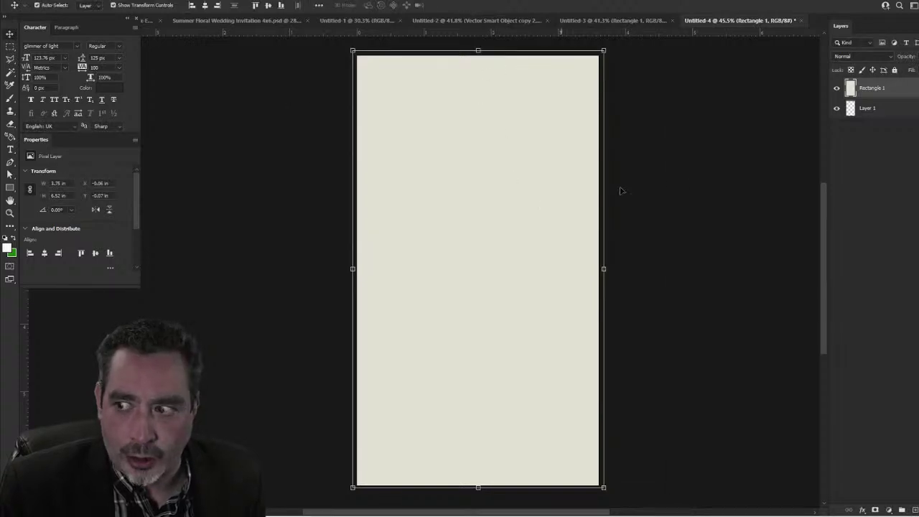
Step: Rename the Rectangle 1 layer to 'background'
double_click(873, 88)
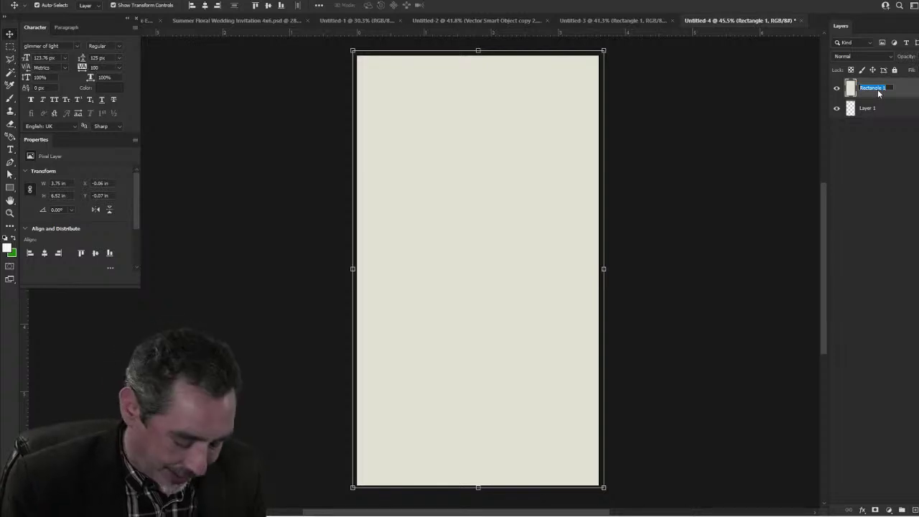
text(backgro)
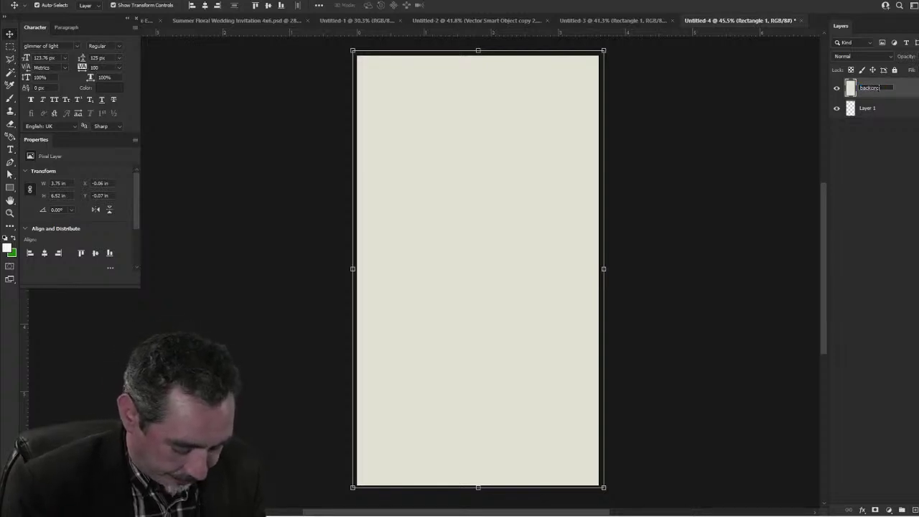
text(und)
key(Return)
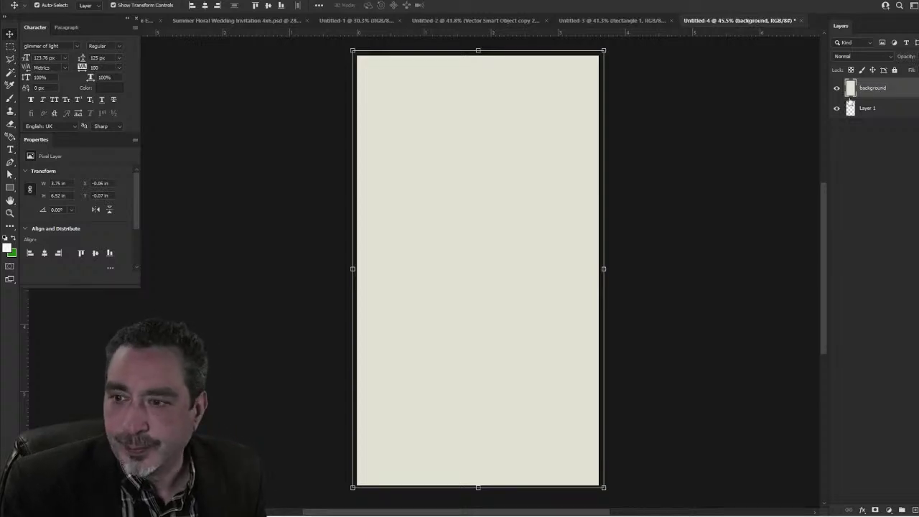
click(646, 110)
Step: Bring the floral garland into Untitled-4, enlarged and centred along the top edge
click(622, 24)
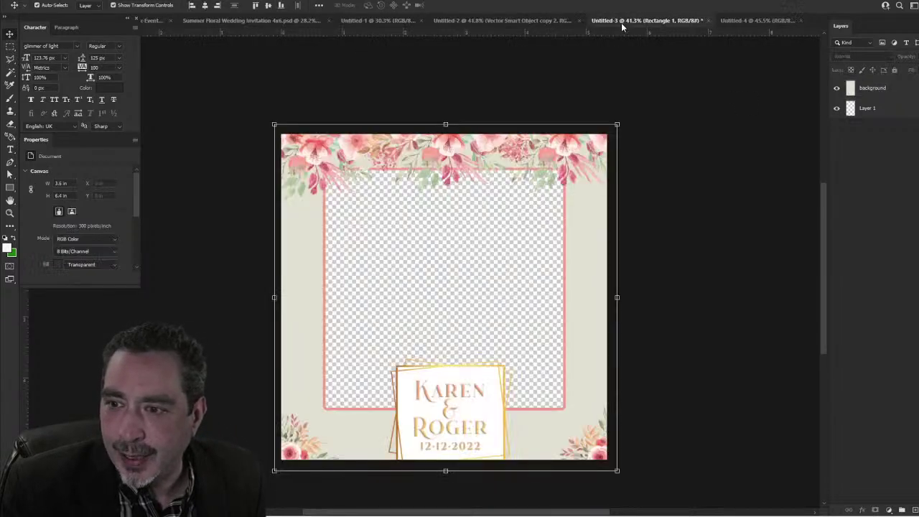
drag(444, 149, 459, 137)
scroll(475, 157, up, 1)
drag(474, 169, 521, 167)
drag(587, 131, 642, 115)
drag(552, 160, 558, 115)
click(468, 5)
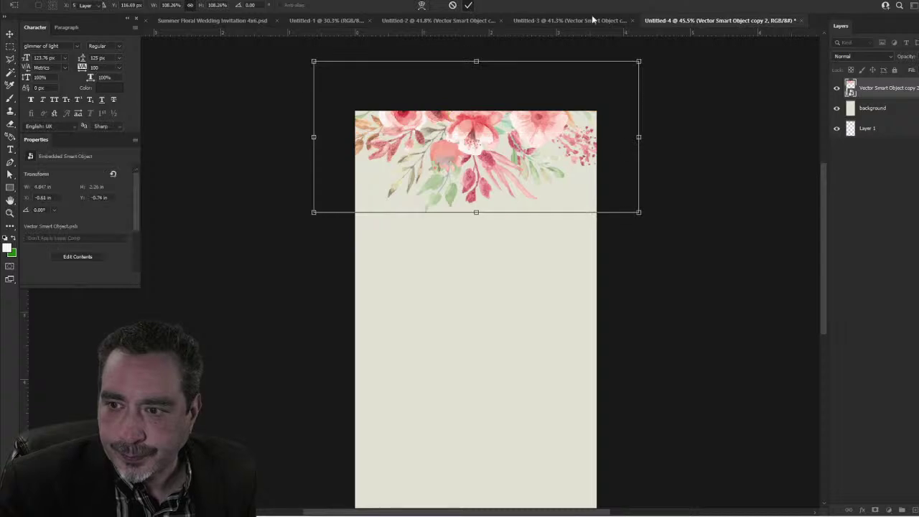
Step: Bring both bottom floral corners into Untitled-4 and fit one into the bottom-right corner
click(529, 21)
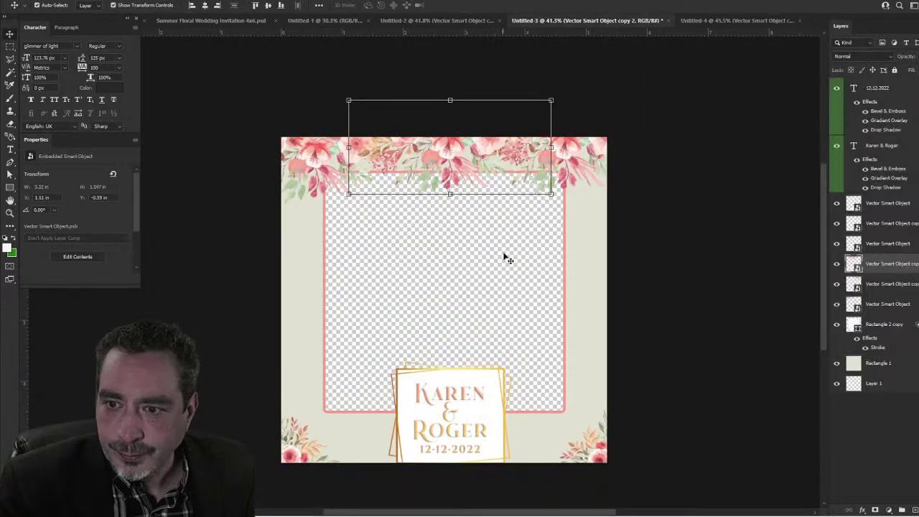
click(294, 459)
shift+click(595, 459)
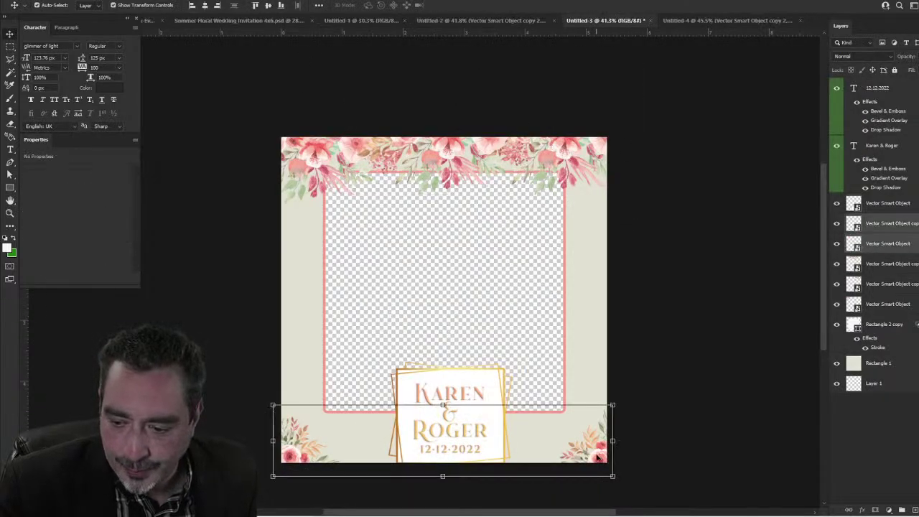
drag(597, 459, 463, 449)
scroll(503, 373, down, 3)
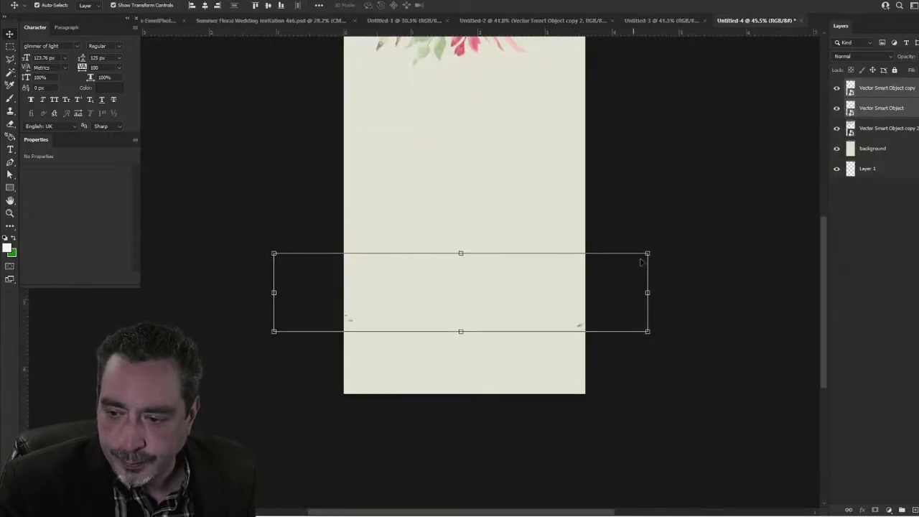
click(653, 217)
click(571, 327)
click(580, 309)
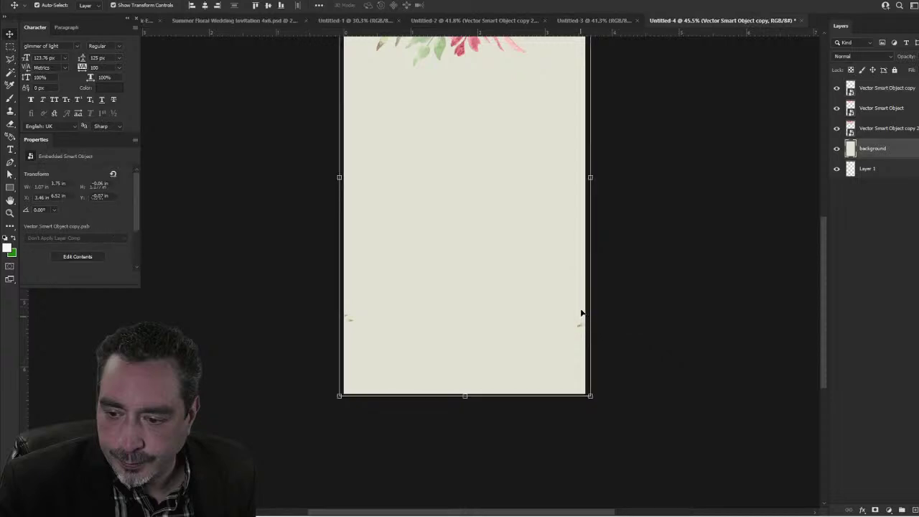
click(581, 328)
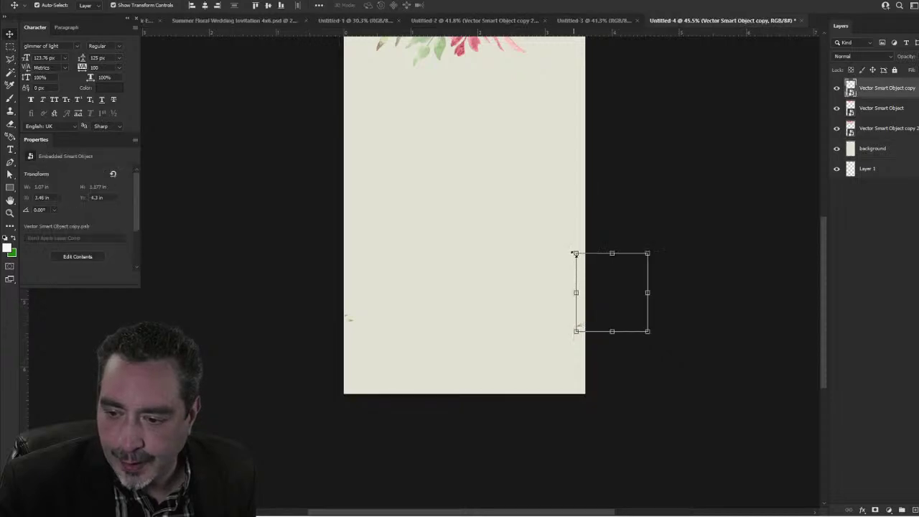
drag(574, 253, 531, 201)
drag(572, 308, 524, 397)
key(Return)
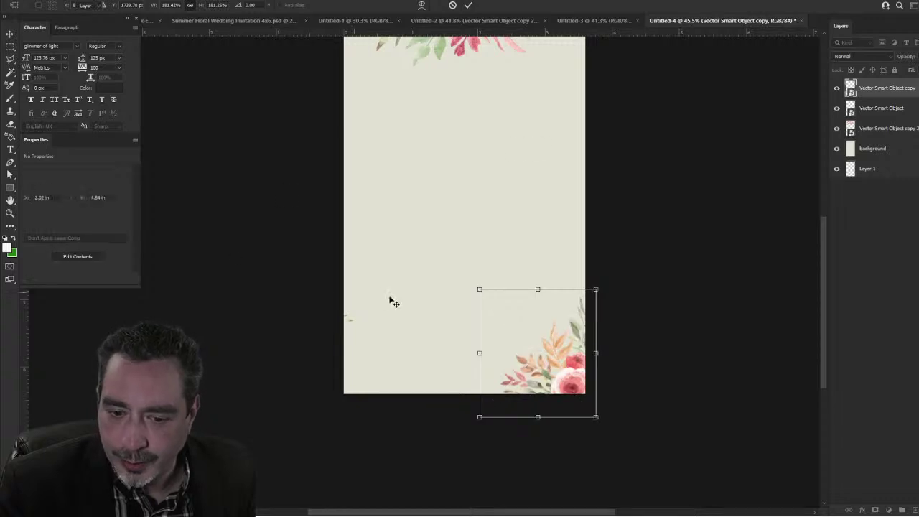
Step: Resize the other floral corner and tuck it into the bottom-left corner
click(281, 284)
drag(352, 323, 412, 379)
drag(369, 358, 422, 394)
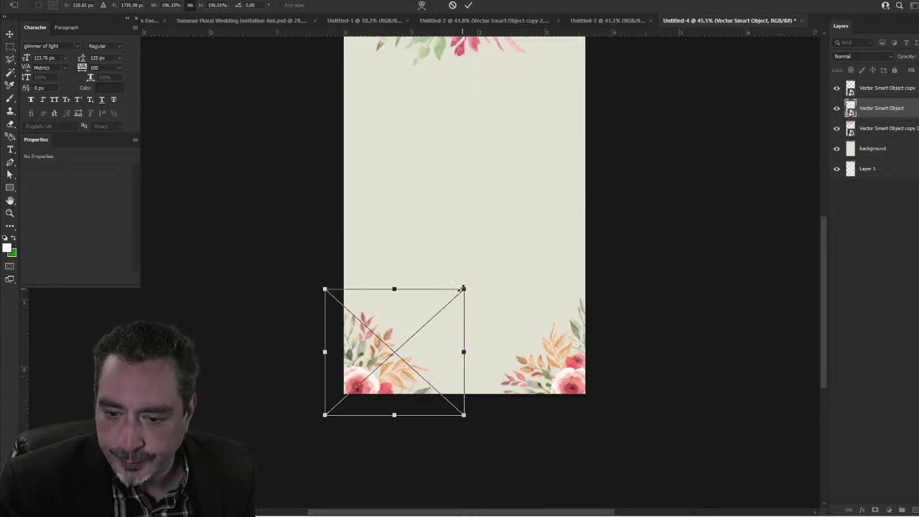
drag(462, 288, 459, 291)
drag(370, 352, 368, 349)
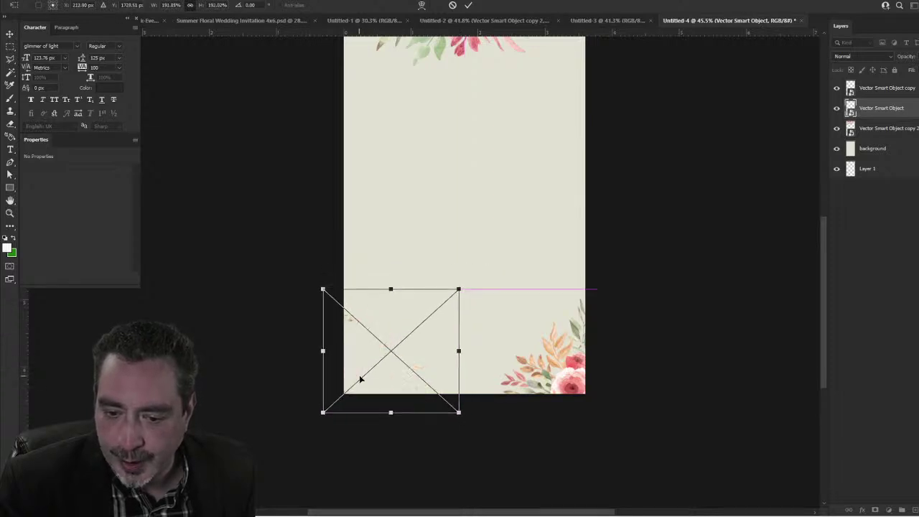
click(468, 6)
scroll(595, 143, down, 3)
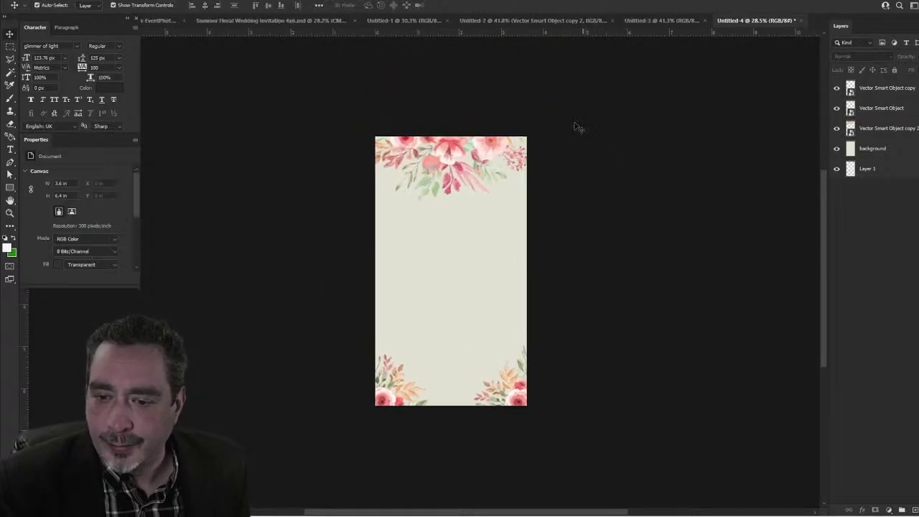
Step: Carry the Karen & Roger and 12.12.2022 layers from Untitled-3 into Untitled-4
click(638, 20)
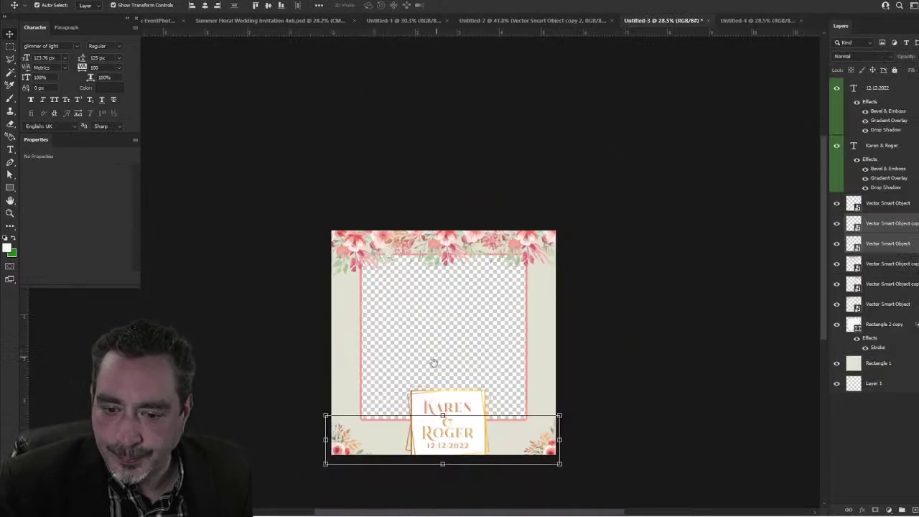
scroll(433, 362, down, 2)
scroll(433, 328, up, 5)
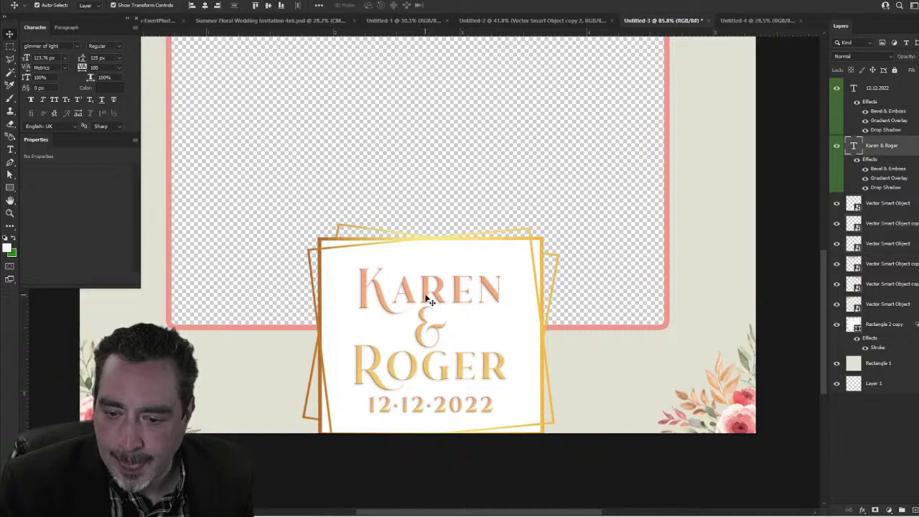
click(429, 301)
shift+click(418, 409)
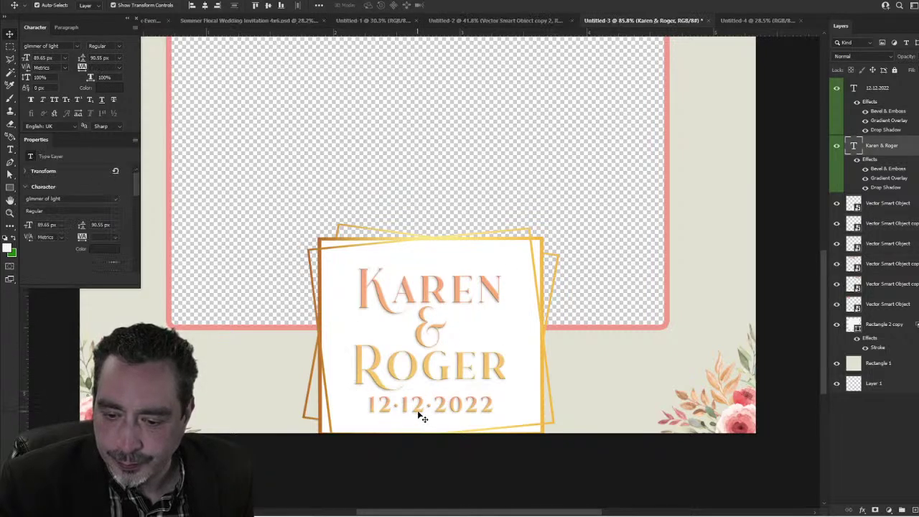
drag(338, 314, 739, 20)
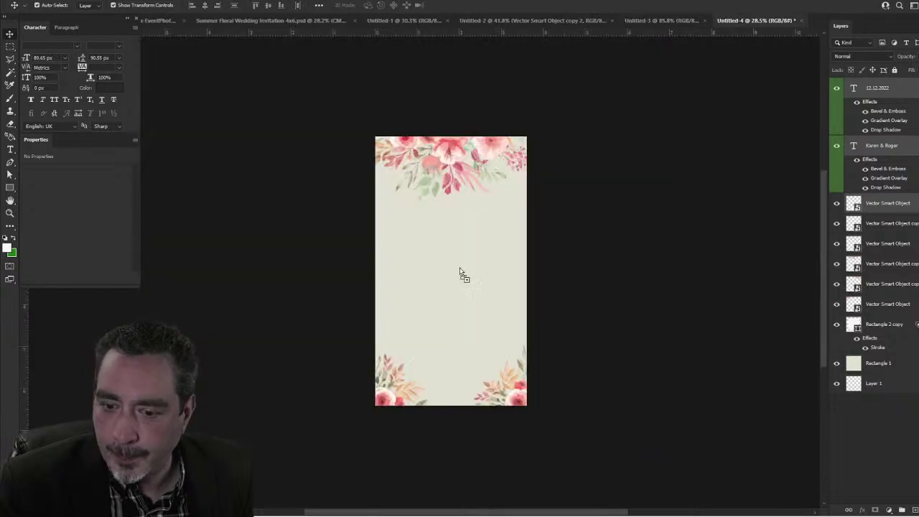
drag(459, 273, 460, 275)
Step: Enlarge the badge with Ctrl+T and centre it between the florals
key(ctrl+t)
drag(492, 243, 517, 219)
drag(464, 247, 460, 251)
click(468, 5)
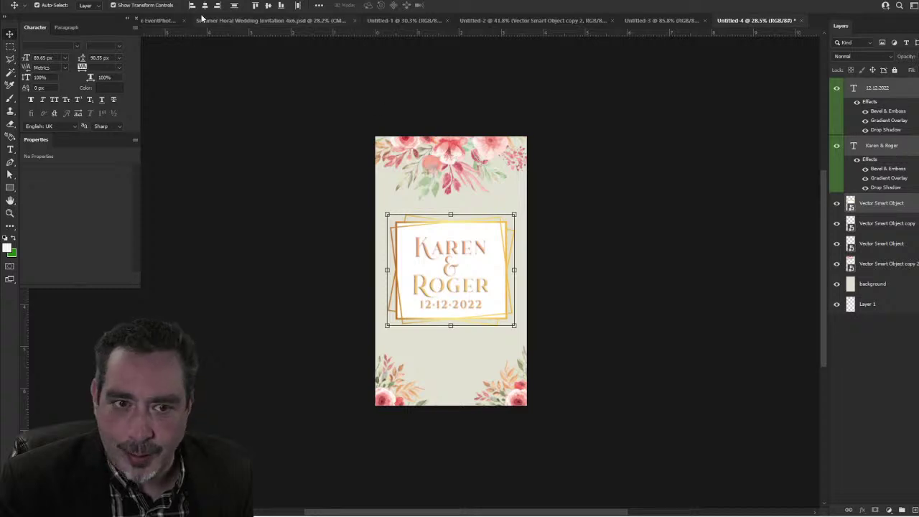
click(255, 168)
Step: Select the frame and background layers, then deselect all and recentre the view
scroll(467, 287, up, 2)
scroll(464, 285, down, 2)
scroll(445, 285, up, 1)
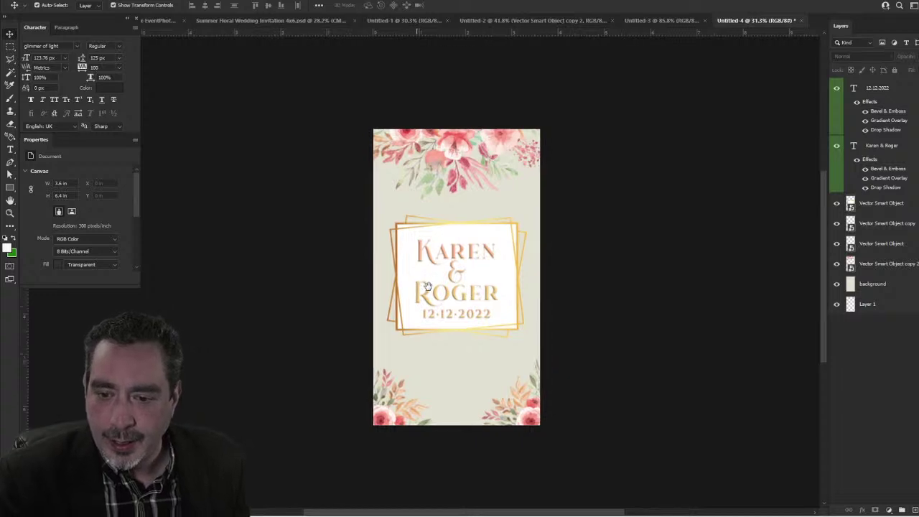
scroll(427, 285, up, 3)
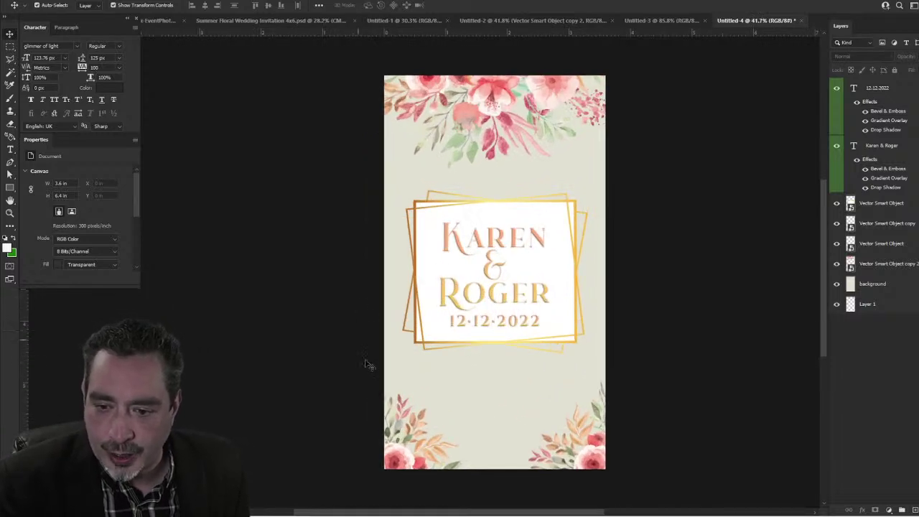
drag(366, 364, 399, 371)
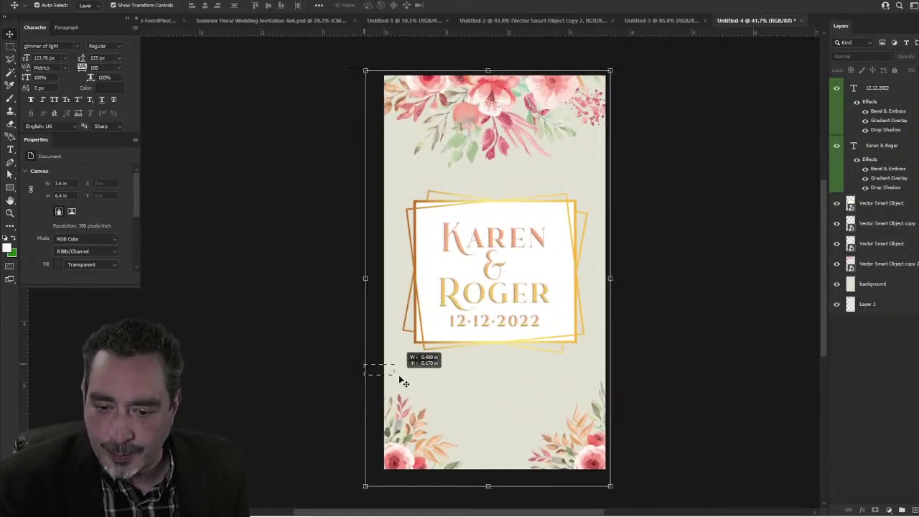
click(696, 236)
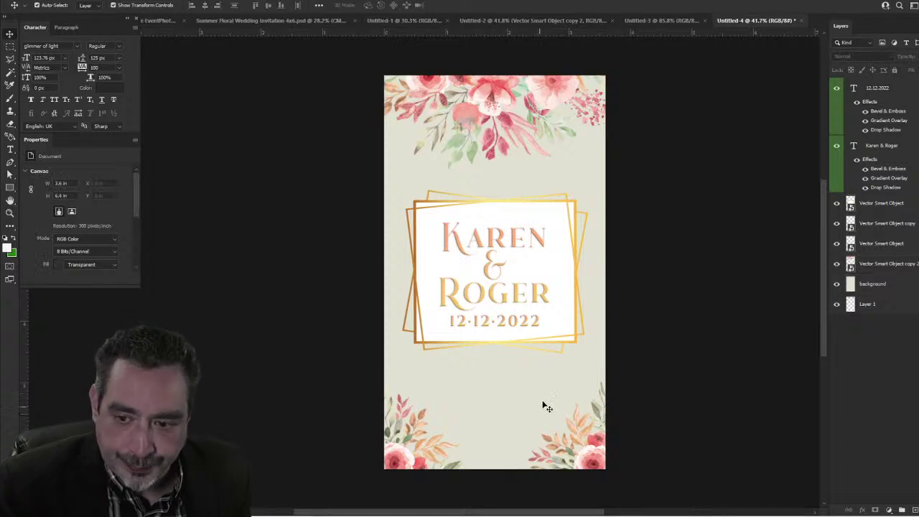
scroll(486, 321, down, 3)
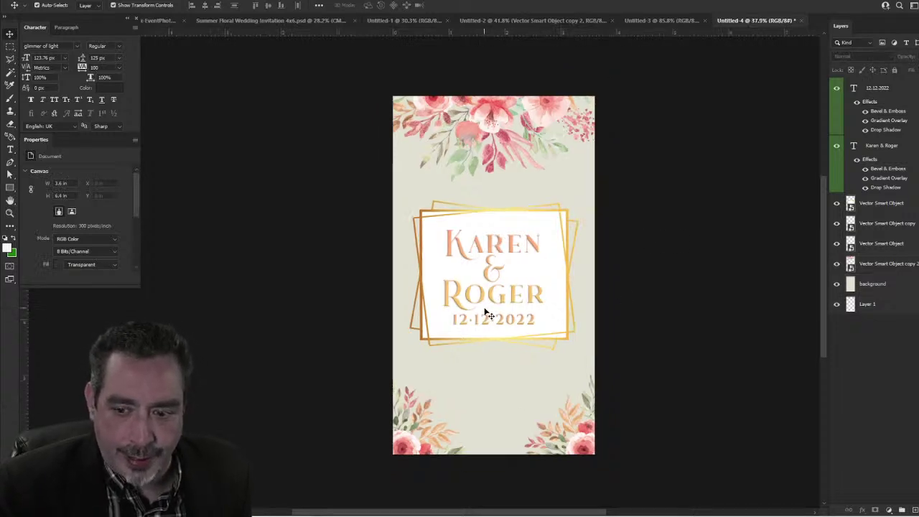
scroll(470, 302, up, 1)
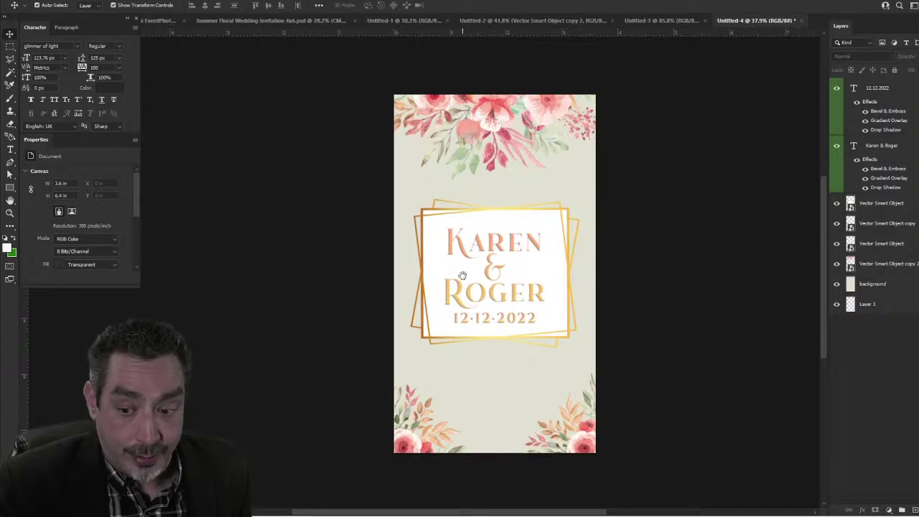
drag(462, 282, 420, 281)
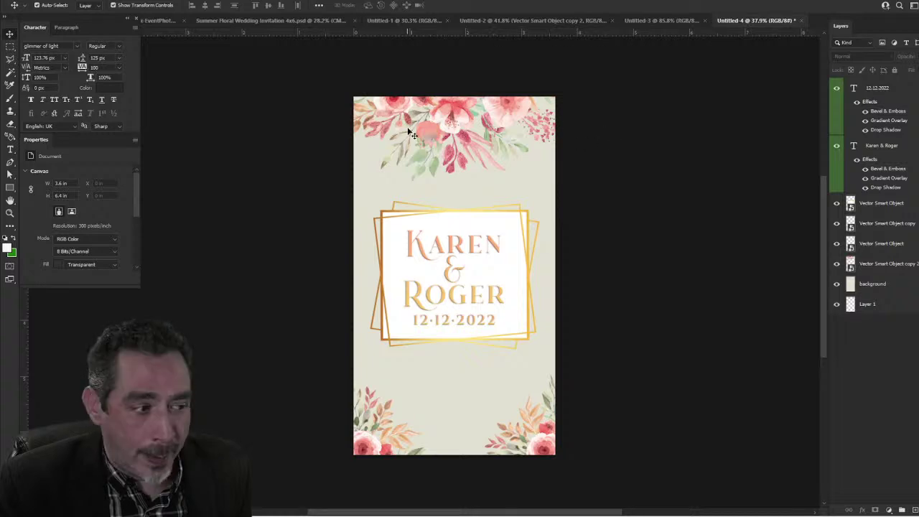
Step: Show the Timeline panel from the Window menu
key(alt+w)
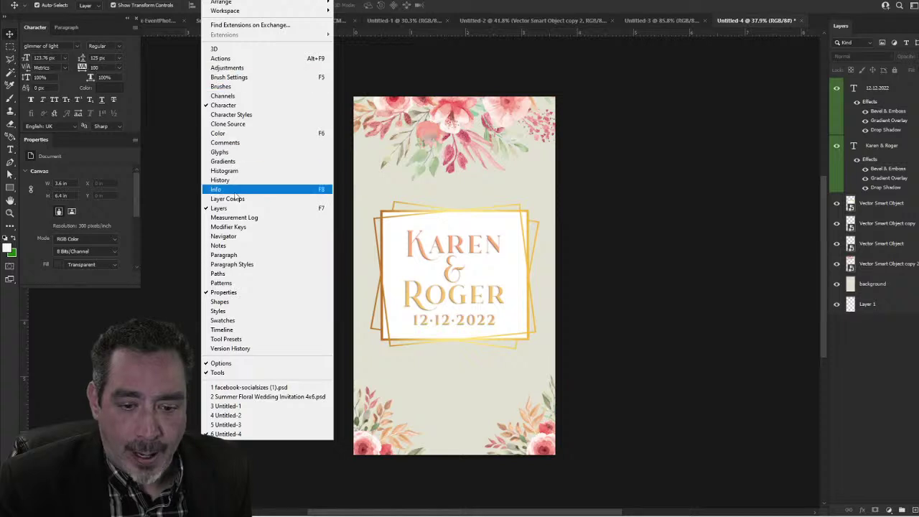
click(222, 330)
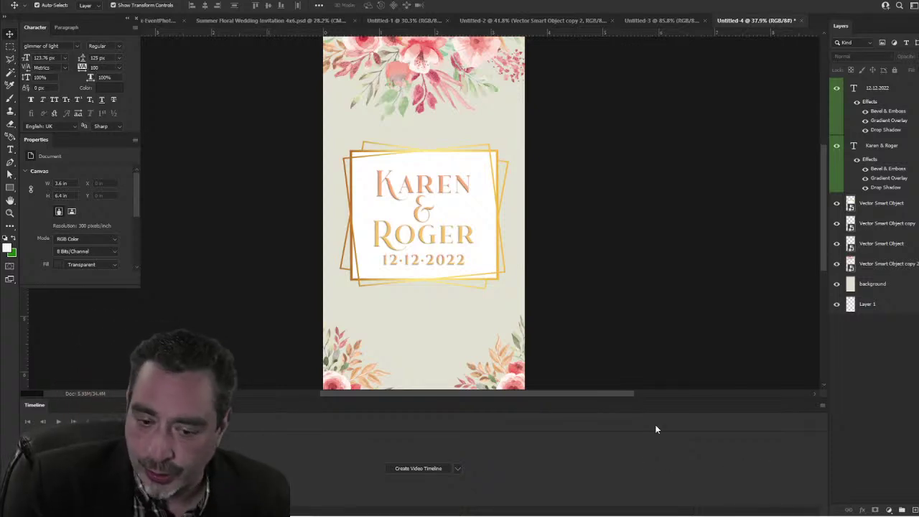
Step: Create a video timeline for Untitled-4 and make the Timeline panel taller
click(408, 468)
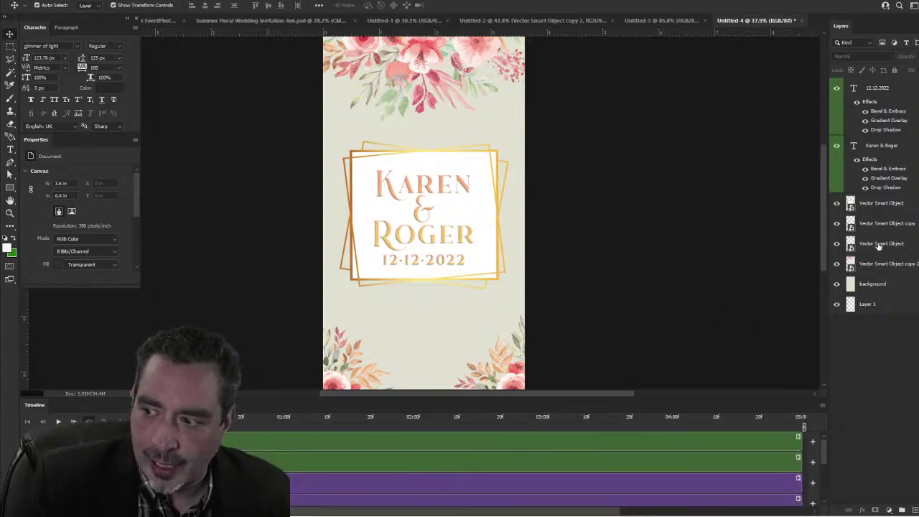
key(ctrl+0)
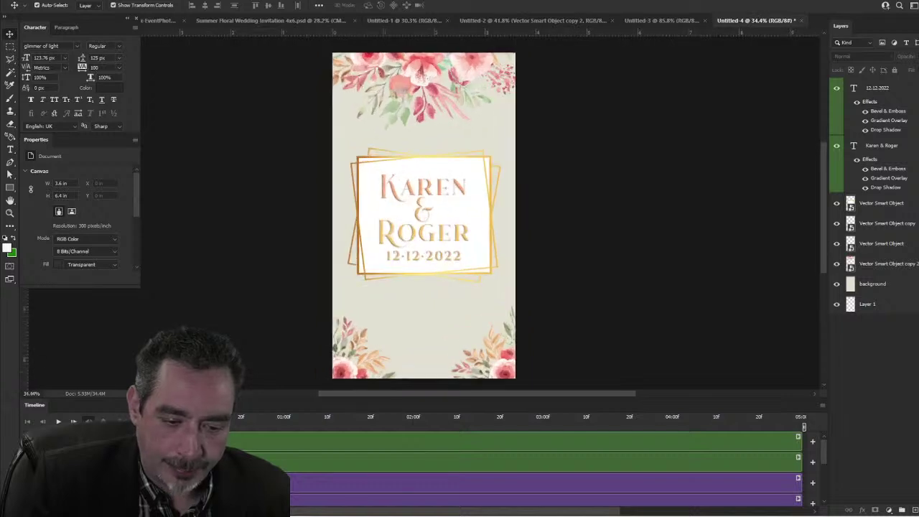
click(424, 257)
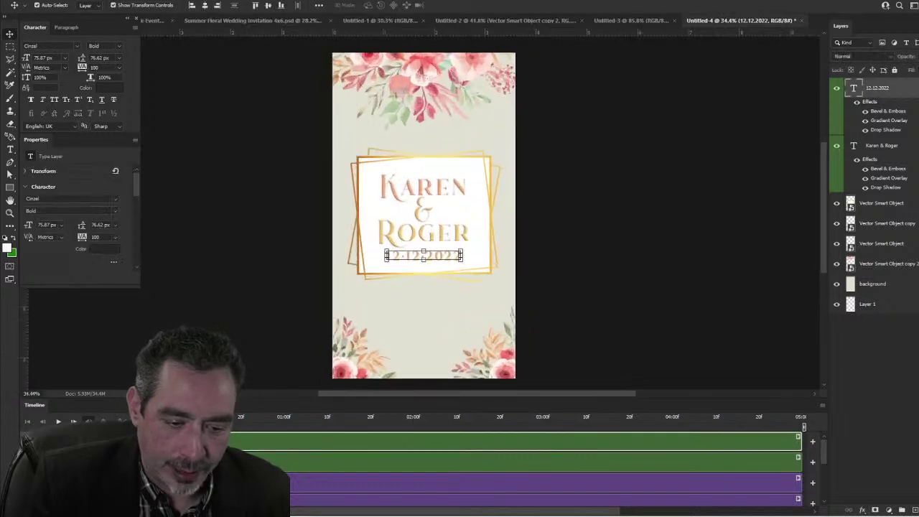
key(ctrl+0)
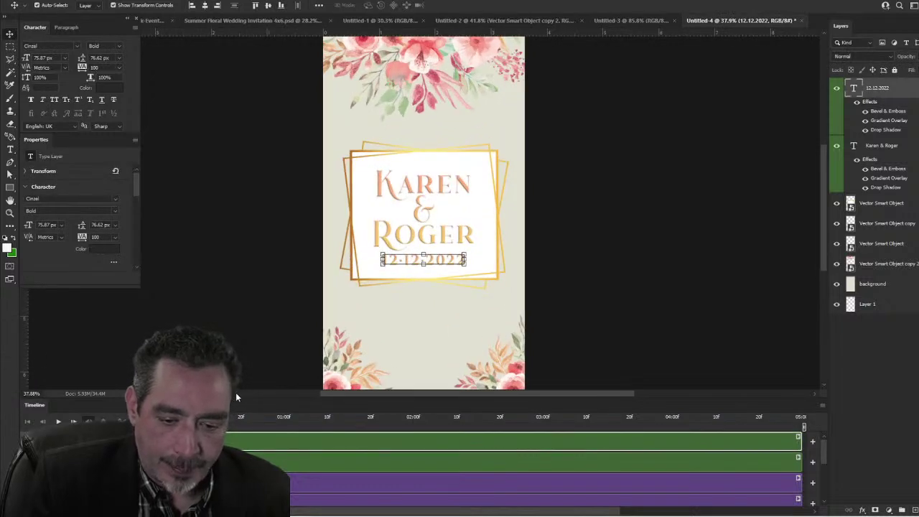
drag(236, 393, 231, 306)
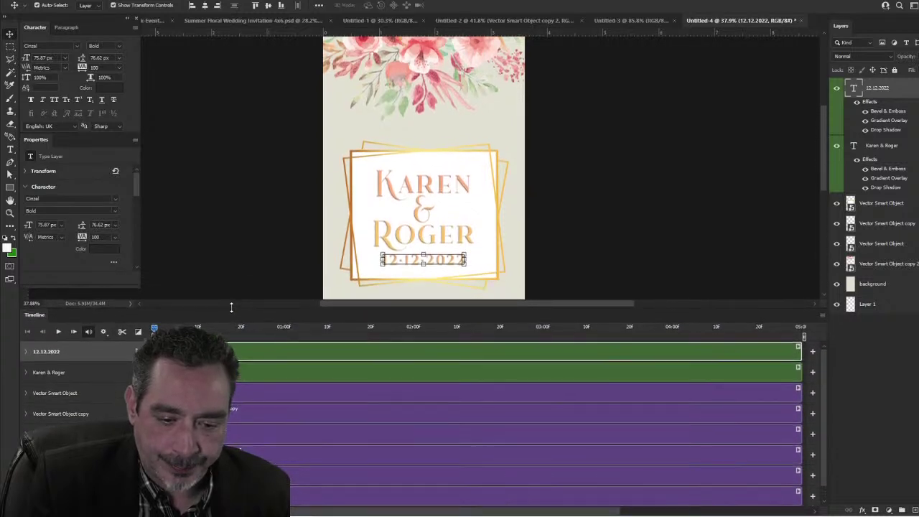
Step: Step through each layer track, from Karen & Roger down to Layer 1
click(94, 374)
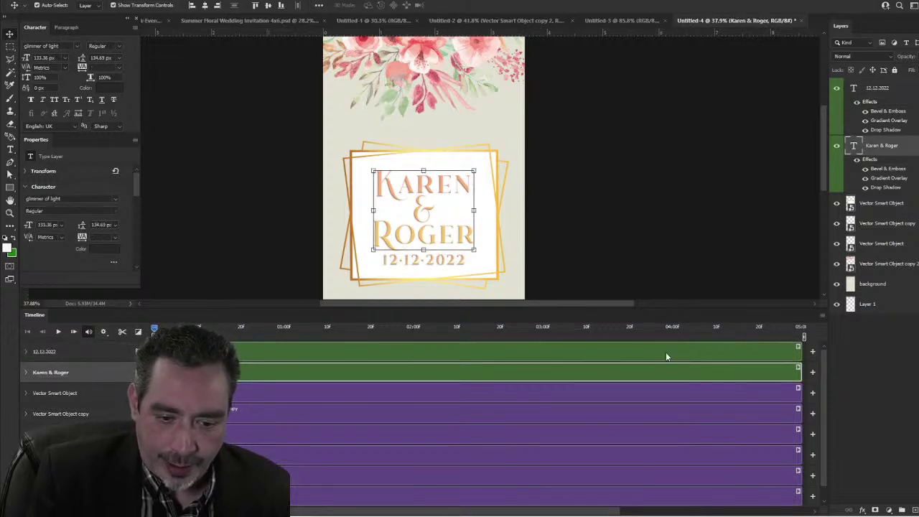
click(79, 393)
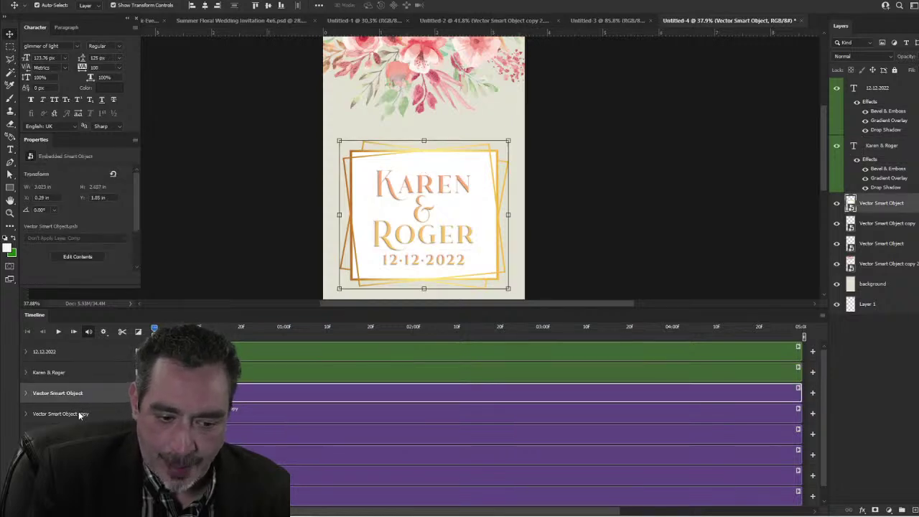
click(79, 415)
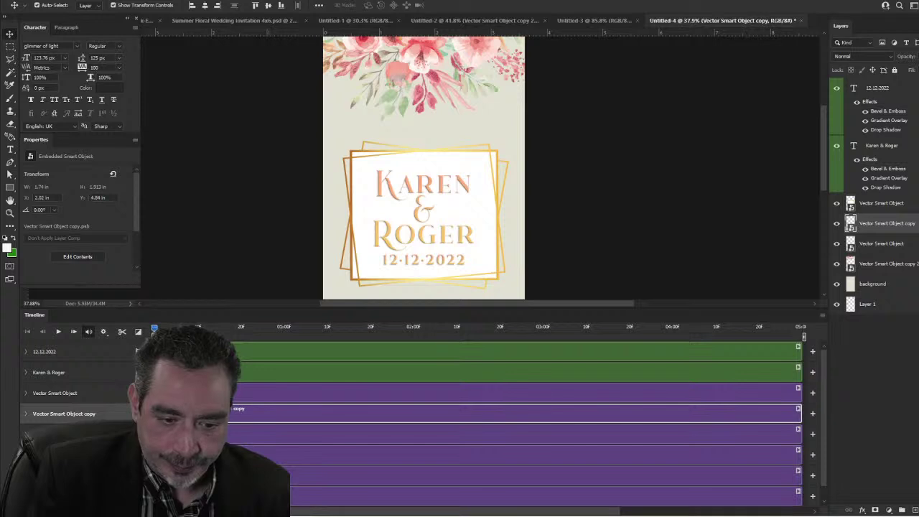
click(79, 434)
click(79, 454)
click(79, 474)
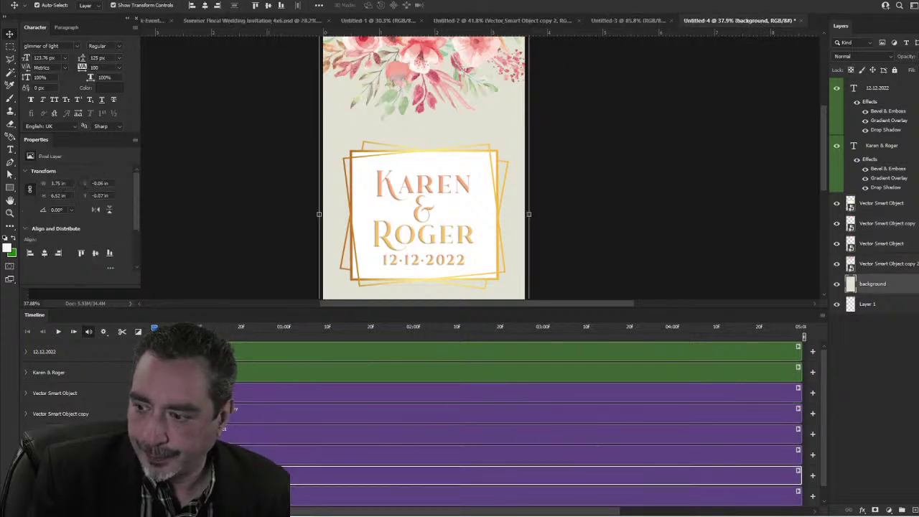
click(78, 495)
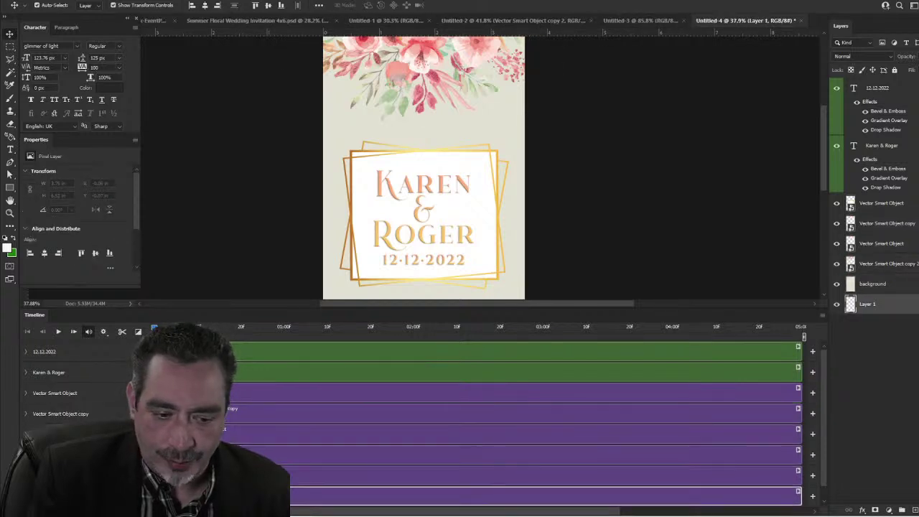
click(79, 454)
click(79, 434)
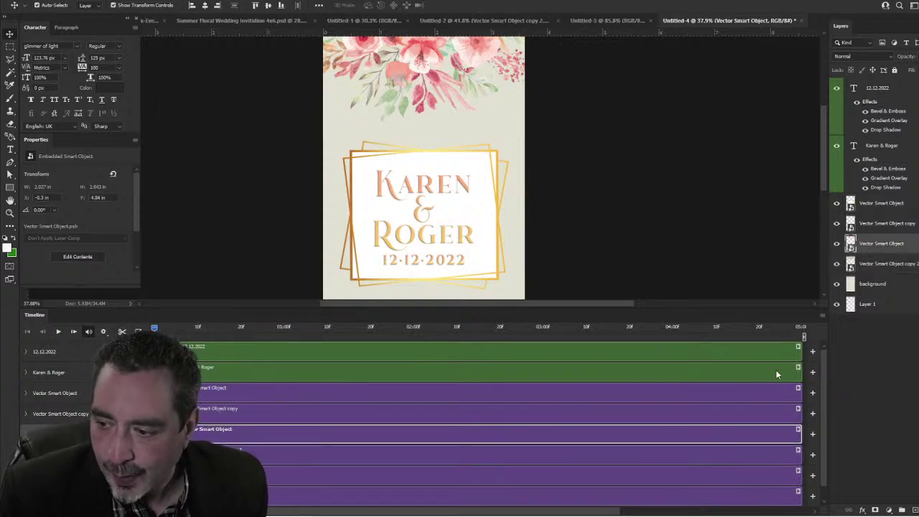
Step: Set the timeline frame rate to 25 fps via Set Timeline Frame Rate
click(822, 318)
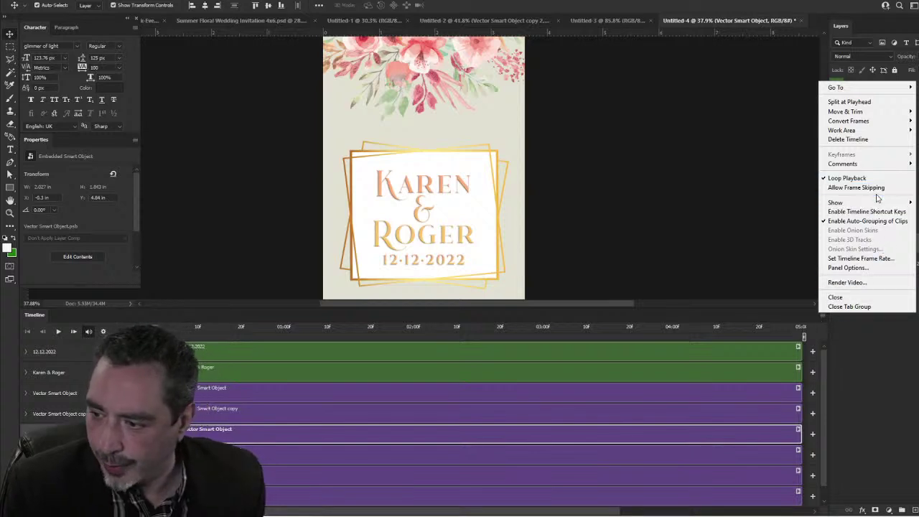
click(863, 259)
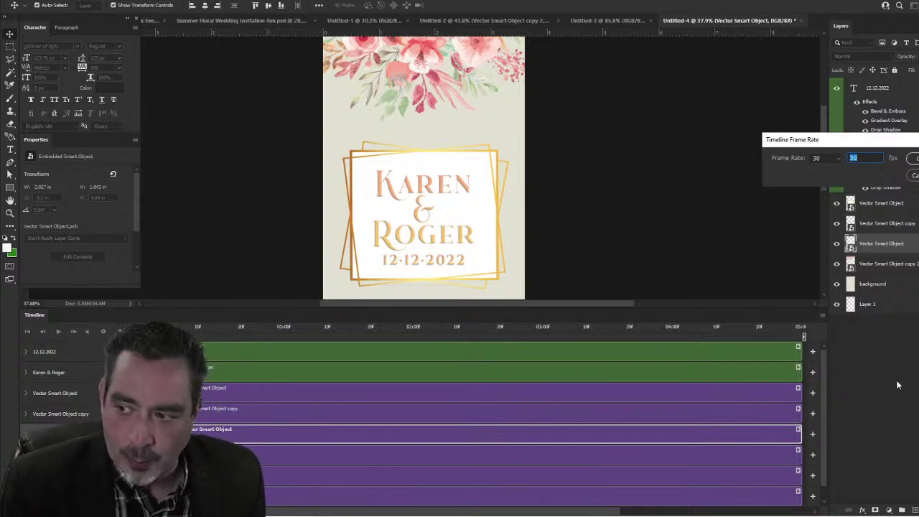
text(2)
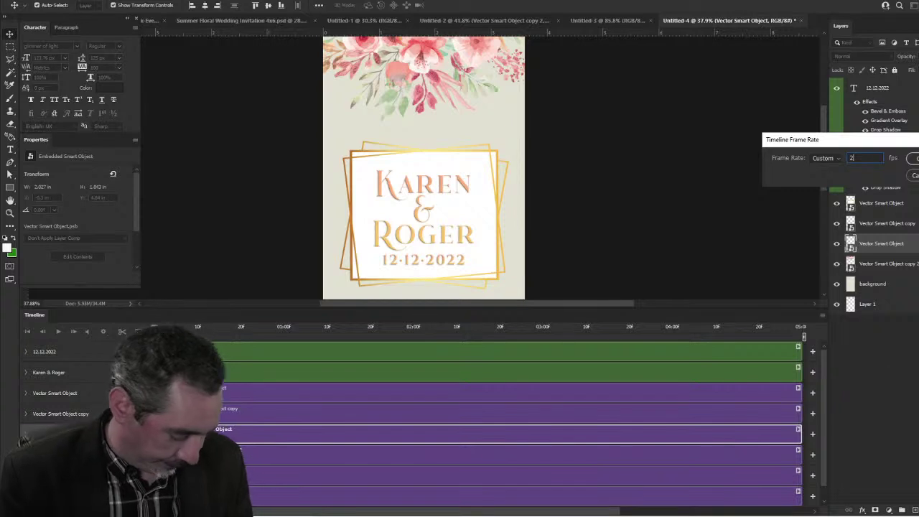
text(5)
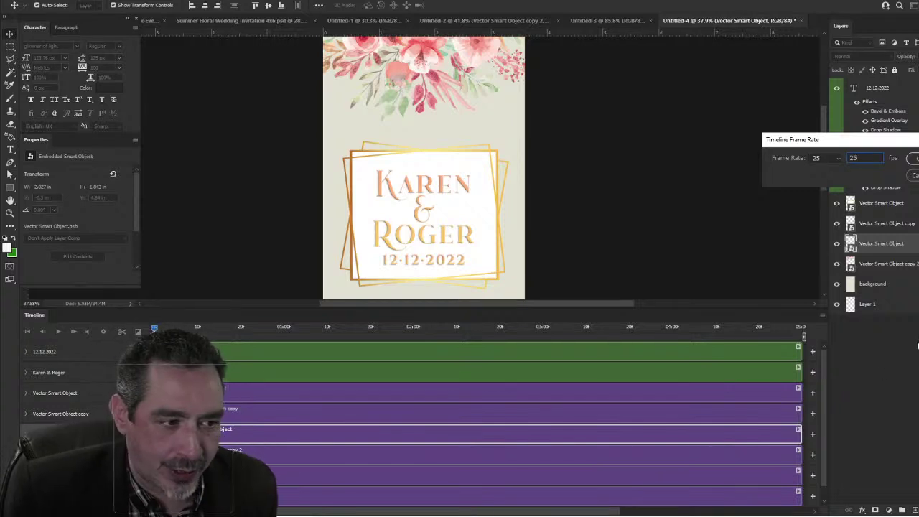
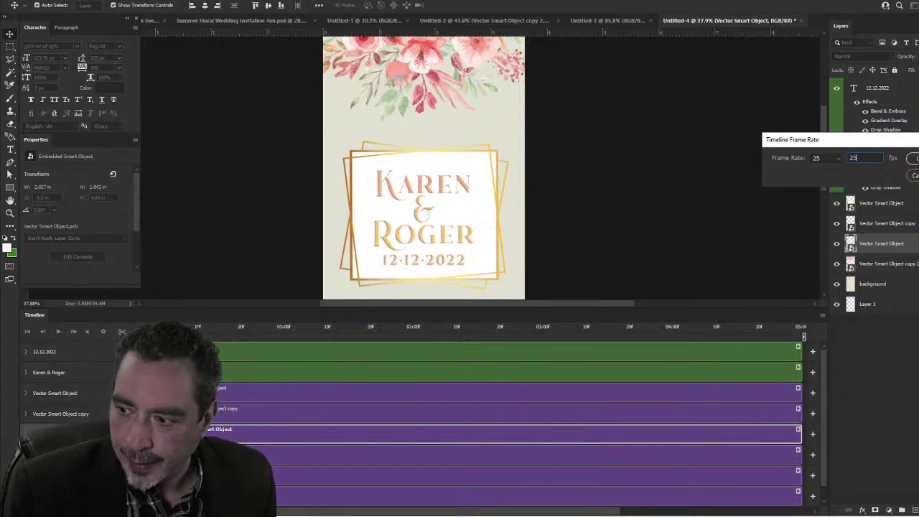
Step: Apply the 25 fps timeline frame rate and bring the playhead back to the start
key(Return)
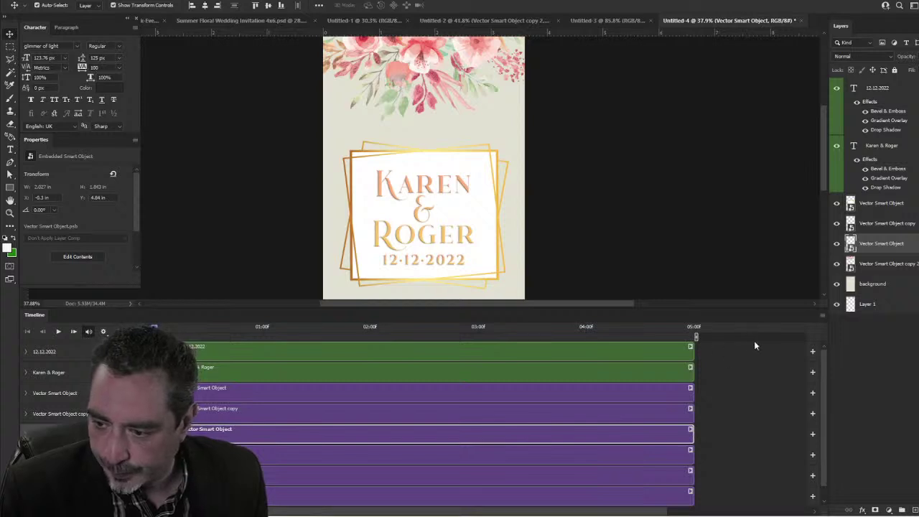
click(685, 326)
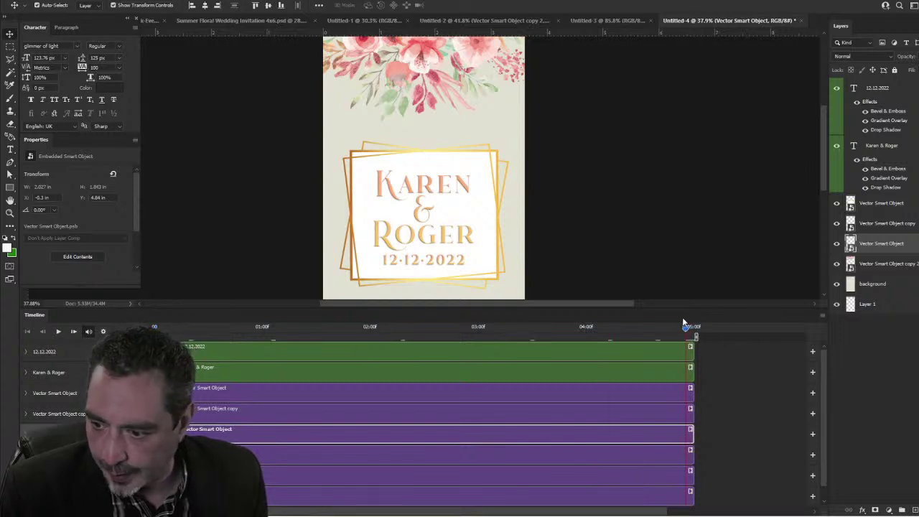
key(space)
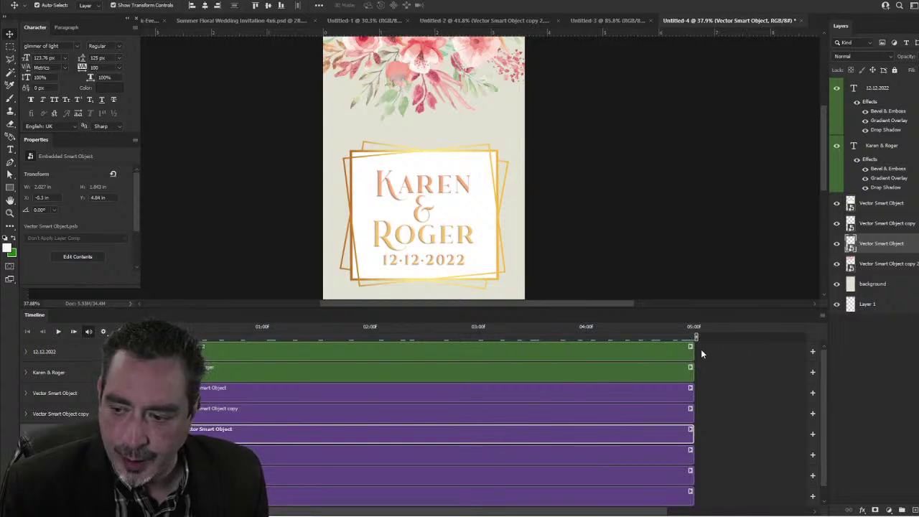
Step: Extend the 12.12.2022 and Karen & Roger text clips to about 08:00
drag(692, 350, 833, 351)
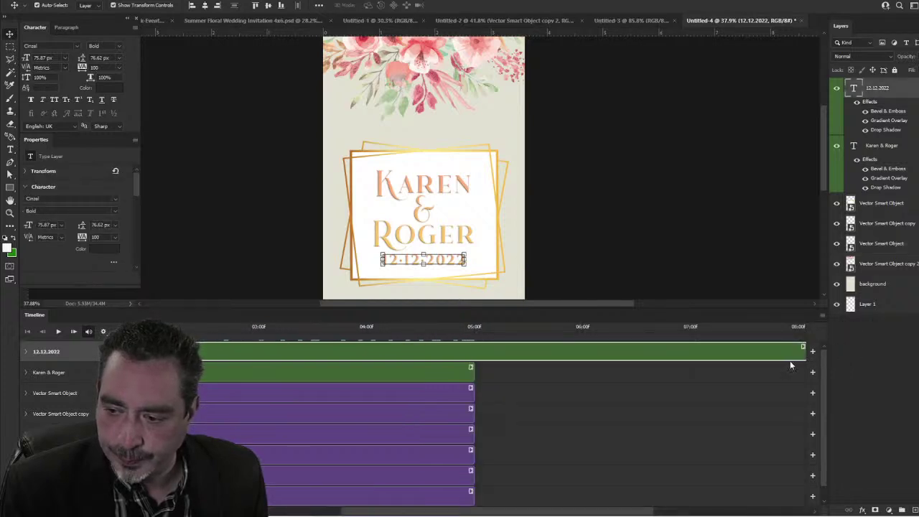
drag(471, 370, 804, 369)
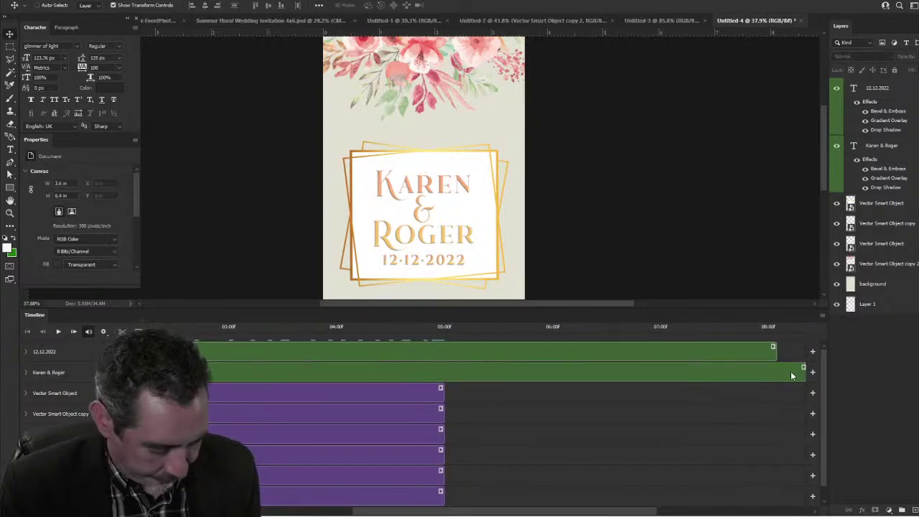
key(ctrl+z)
drag(440, 370, 775, 371)
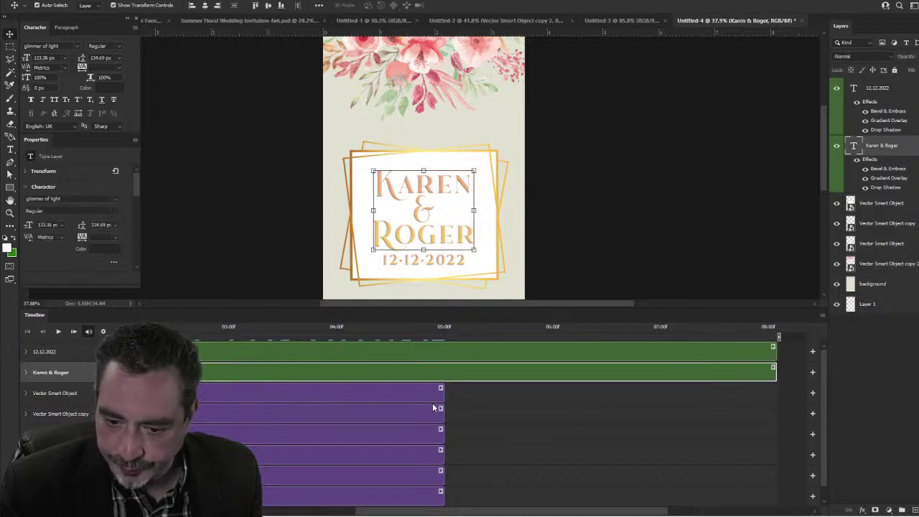
Step: Extend all six Vector Smart Object clips to the 08:00 mark
scroll(428, 404, down, 1)
click(415, 384)
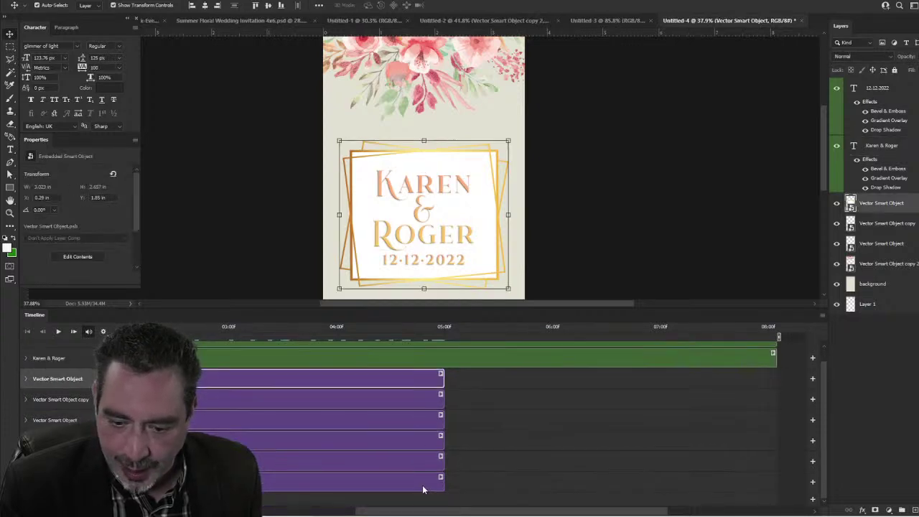
shift+click(422, 488)
drag(441, 416, 778, 410)
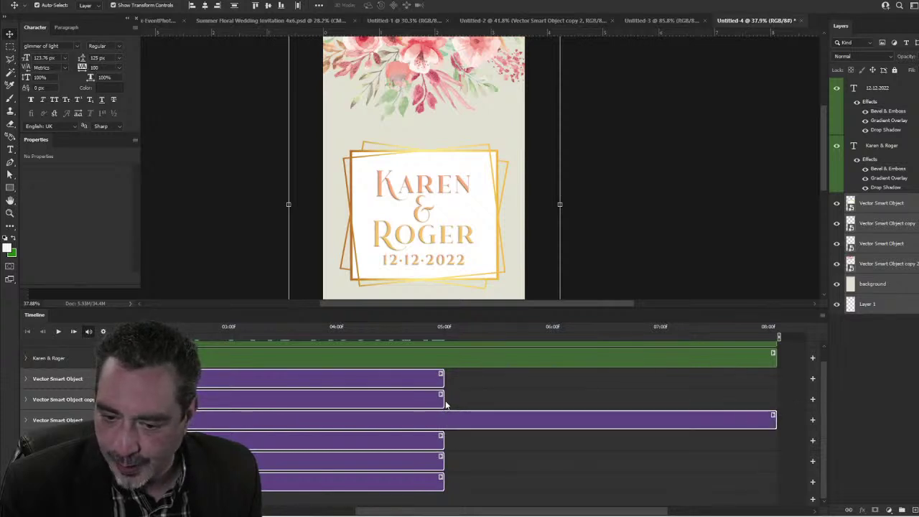
drag(442, 399, 779, 400)
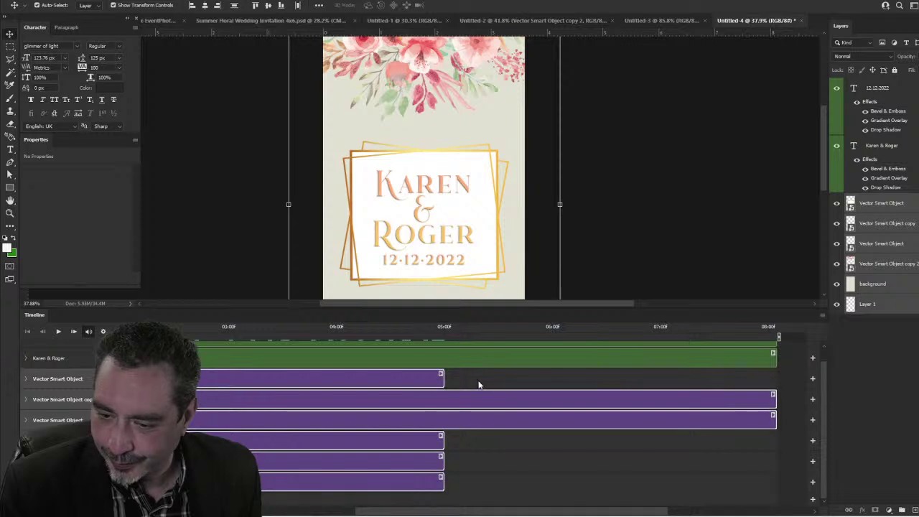
drag(442, 379, 777, 377)
drag(442, 437, 777, 437)
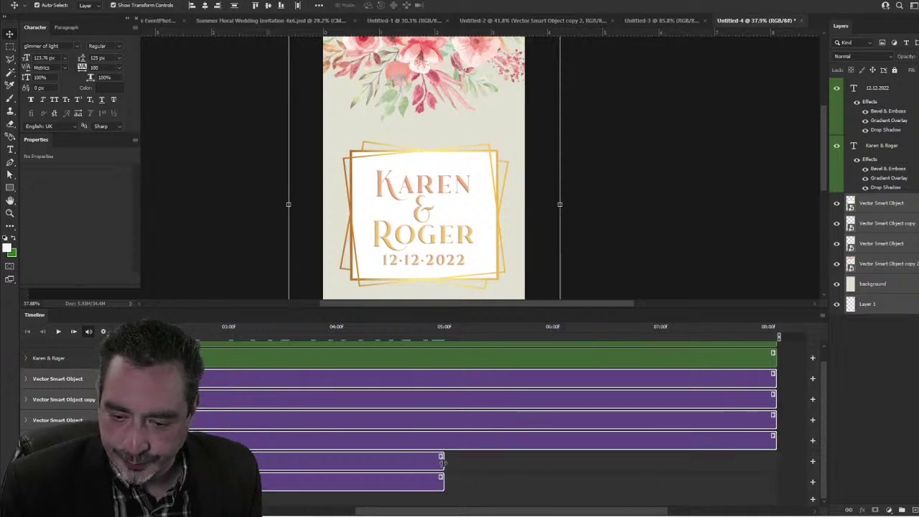
drag(441, 460, 777, 460)
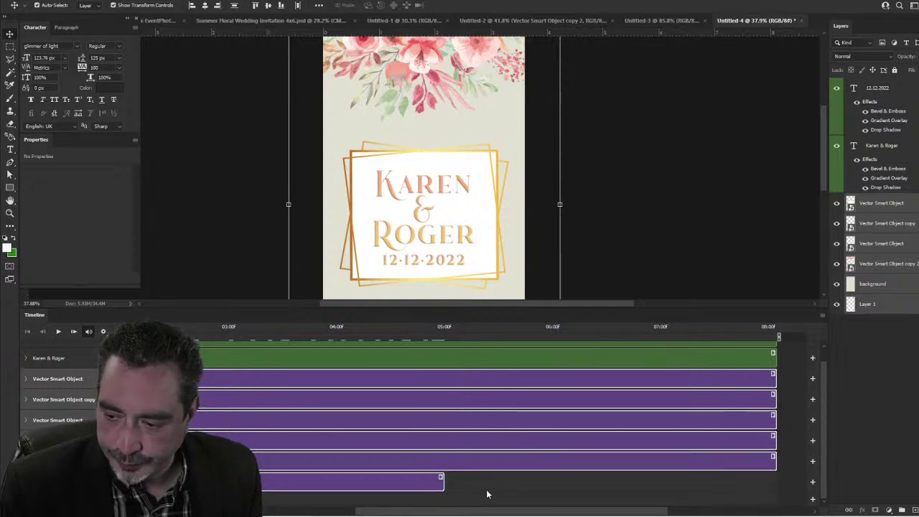
drag(441, 481, 789, 446)
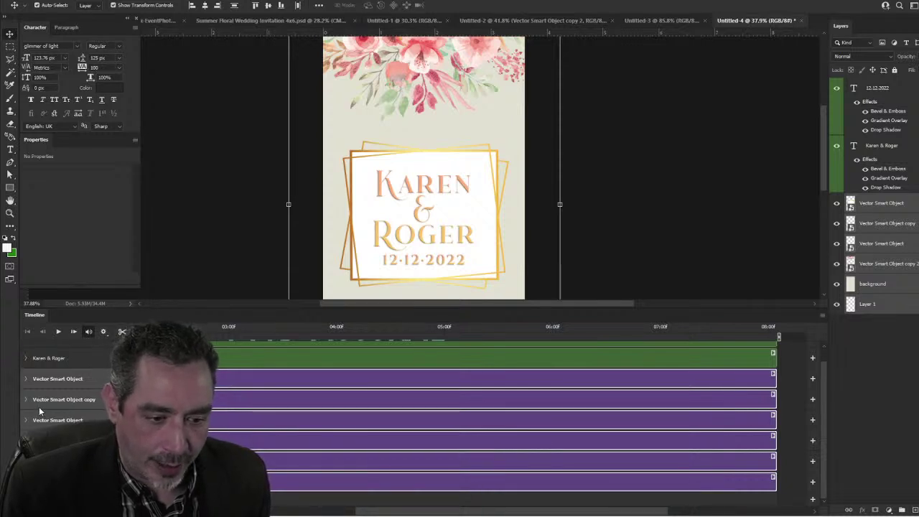
Step: Zoom out and pan so the whole card, including the bottom floral corners, is visible
key(ctrl+plus)
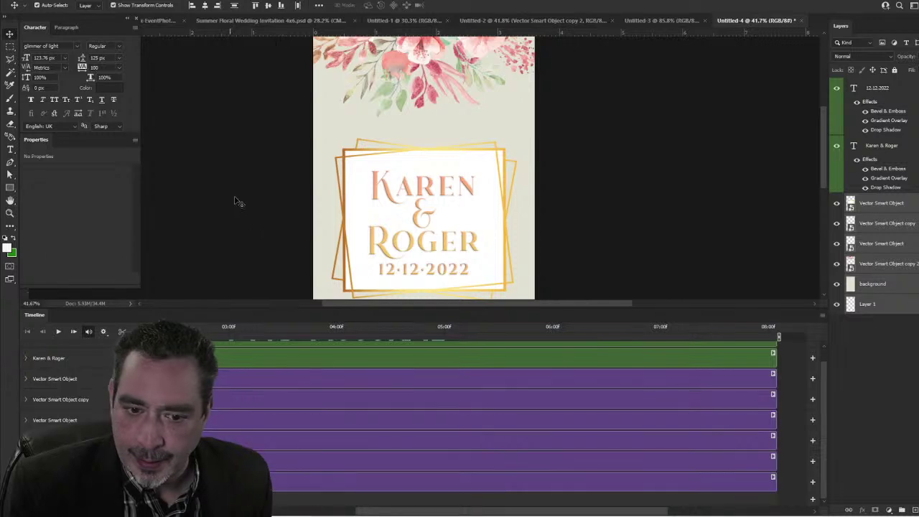
click(236, 201)
key(ctrl+minus)
key(ctrl+minus)
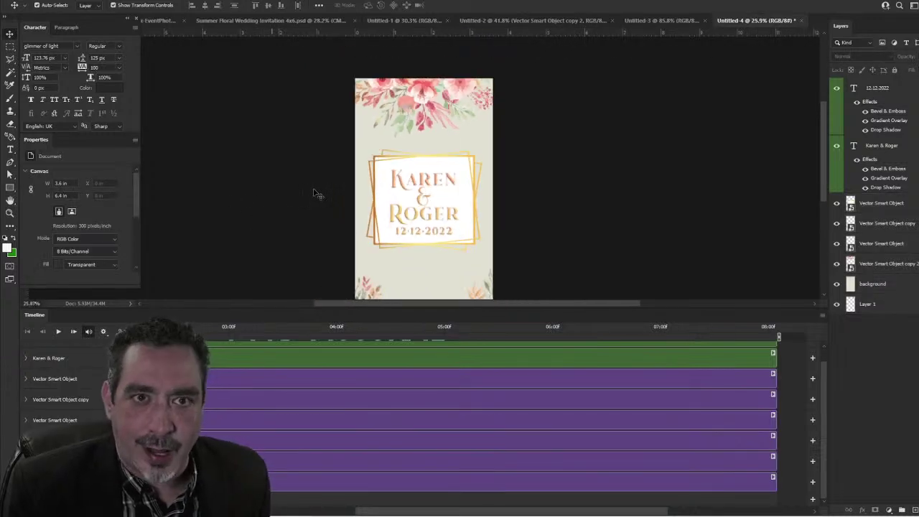
click(280, 303)
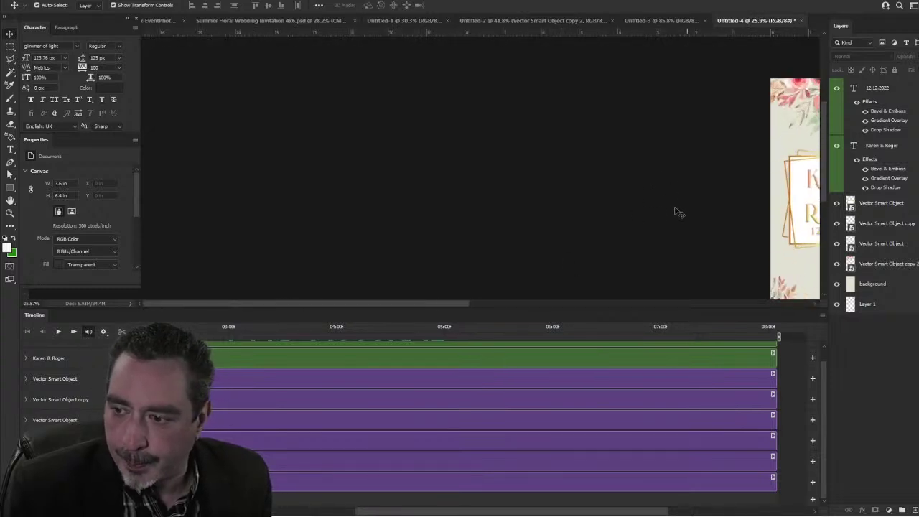
drag(695, 175, 364, 162)
drag(323, 157, 292, 146)
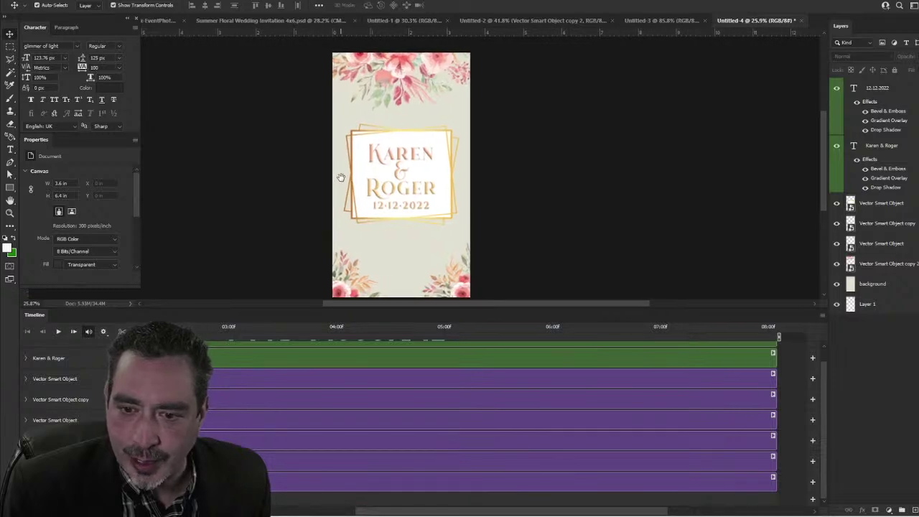
click(291, 303)
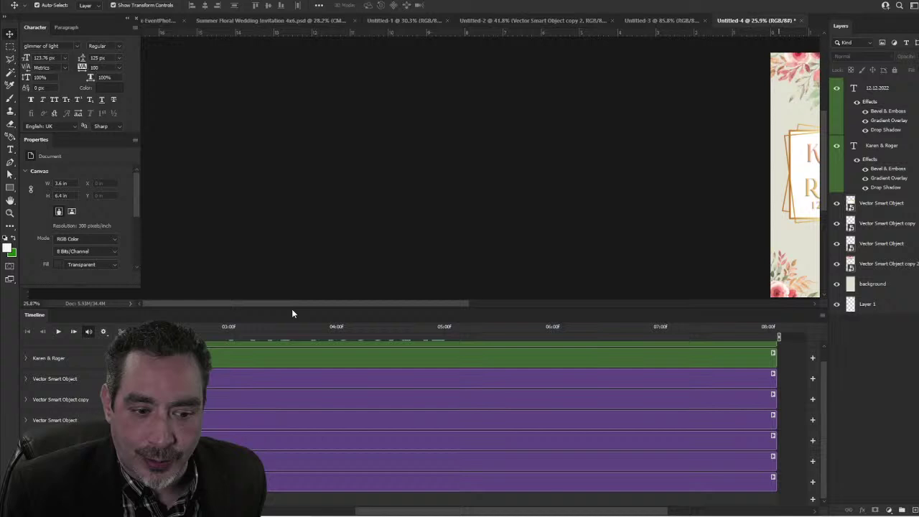
click(593, 302)
drag(478, 305, 327, 303)
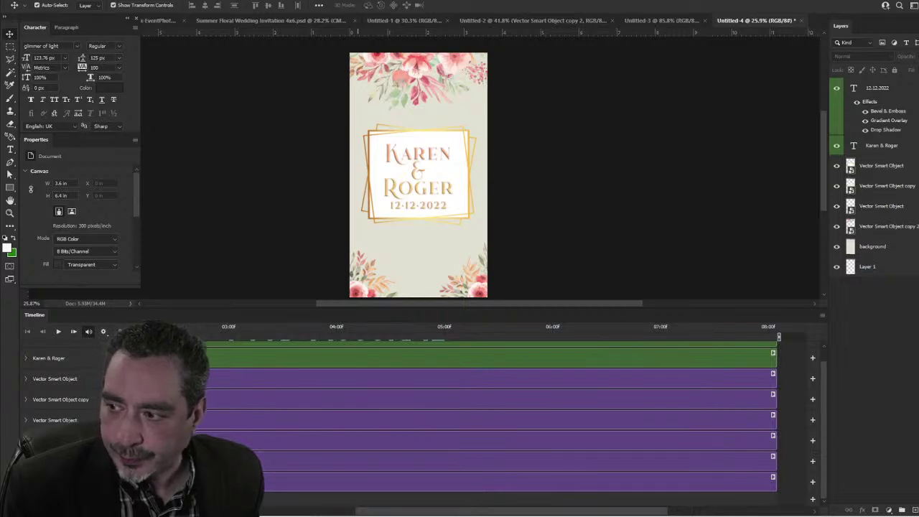
Step: Collapse the 12.12.2022 layer's effects list and select the gold frame smart object
click(856, 102)
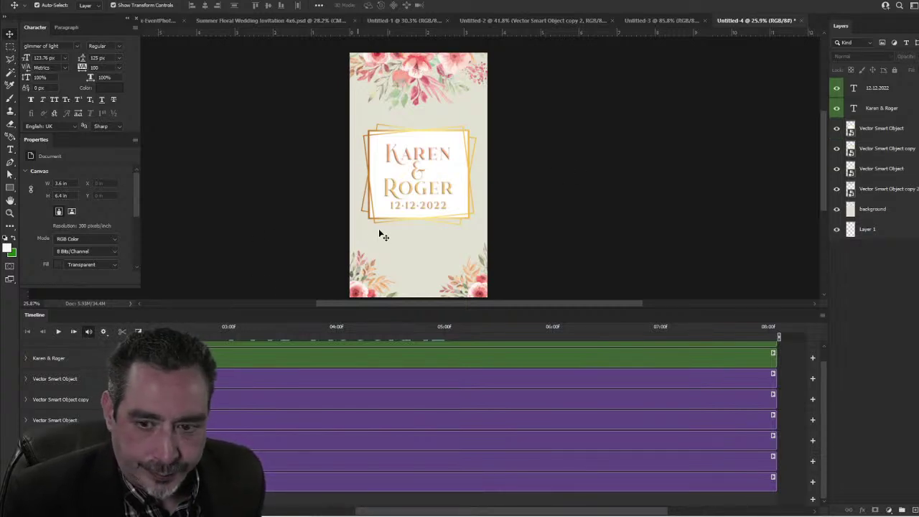
scroll(259, 273, down, 1)
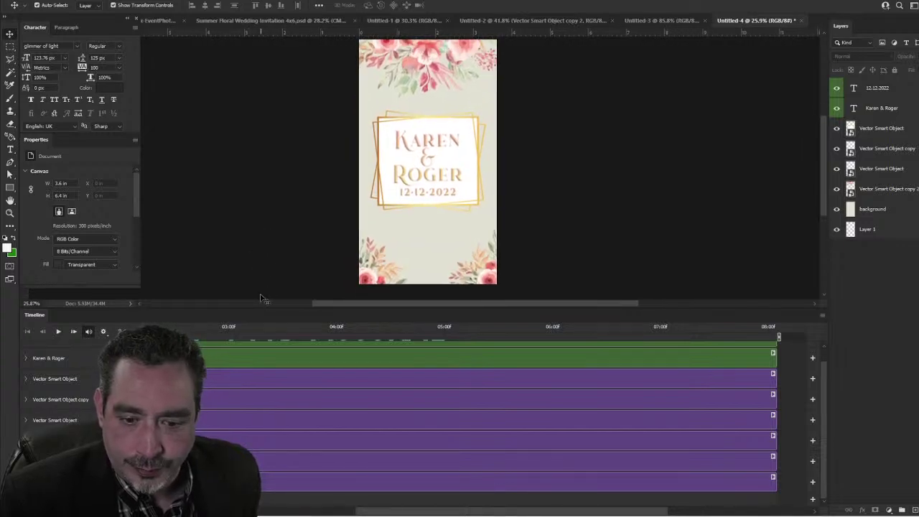
click(86, 378)
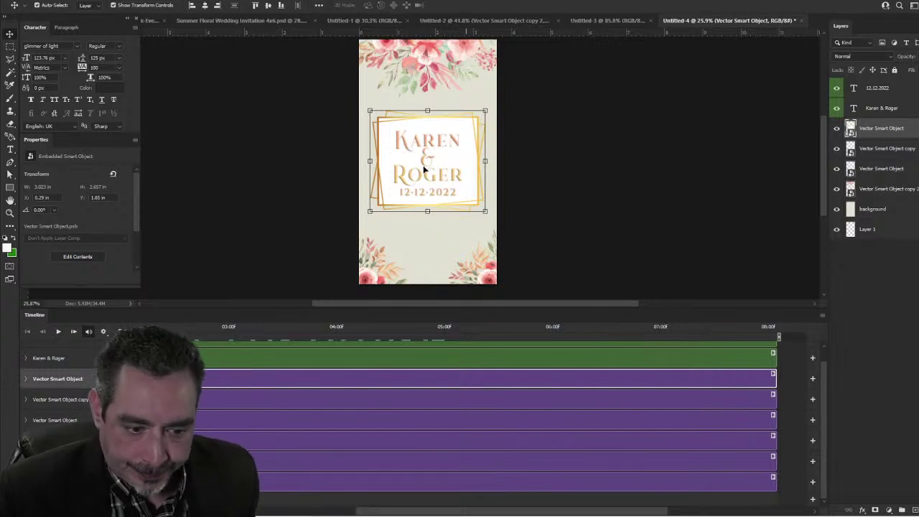
Step: Scale the gold frame and both text layers to 71.92%, centred, then expand the frame's track
click(882, 108)
shift+click(877, 89)
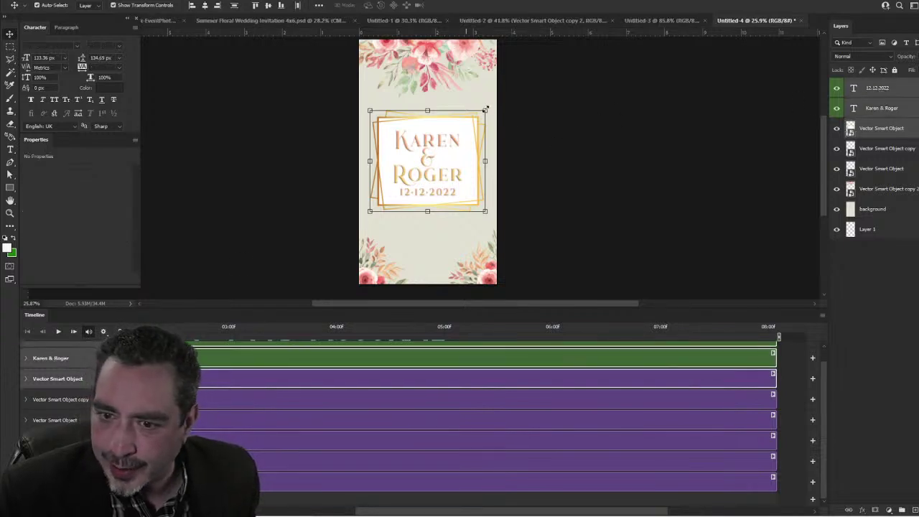
drag(485, 111, 452, 138)
drag(419, 172, 433, 160)
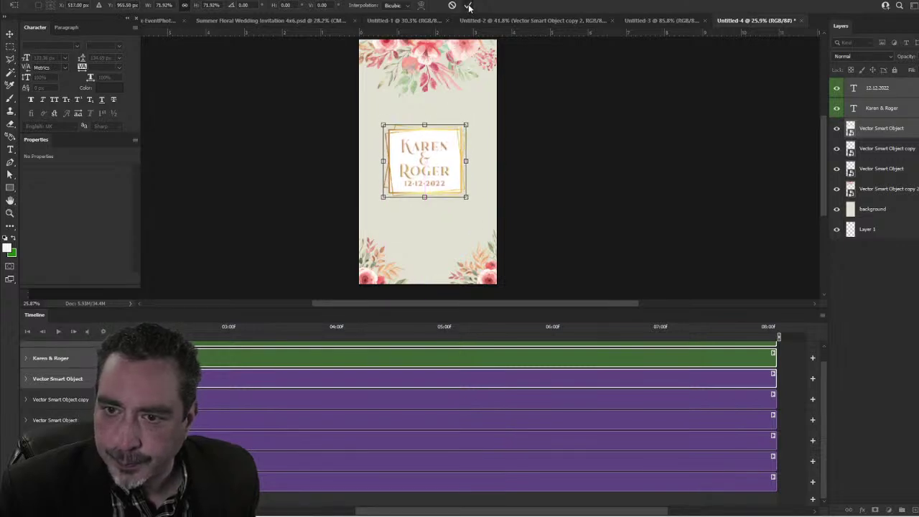
click(467, 6)
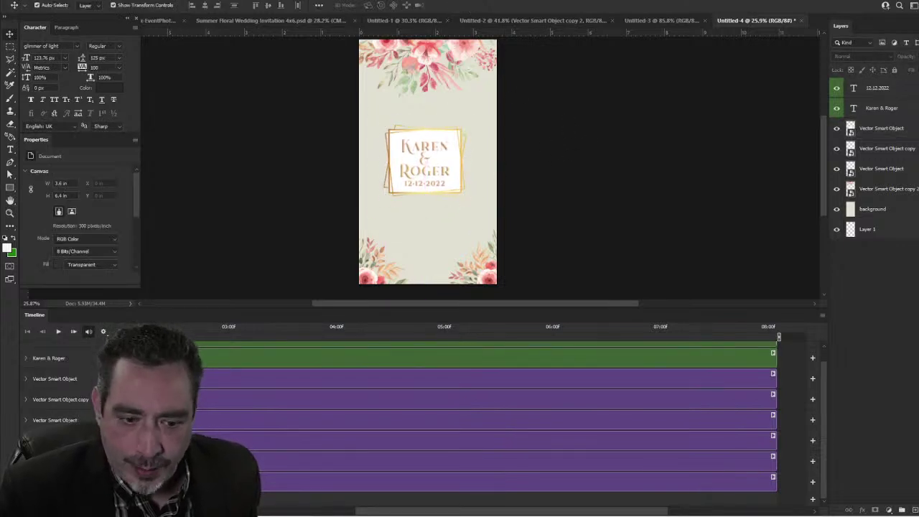
key(Home)
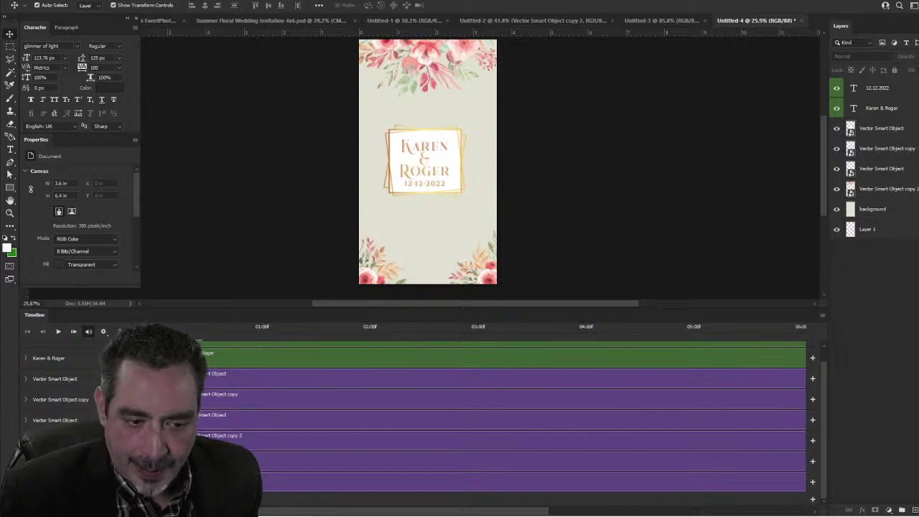
click(96, 381)
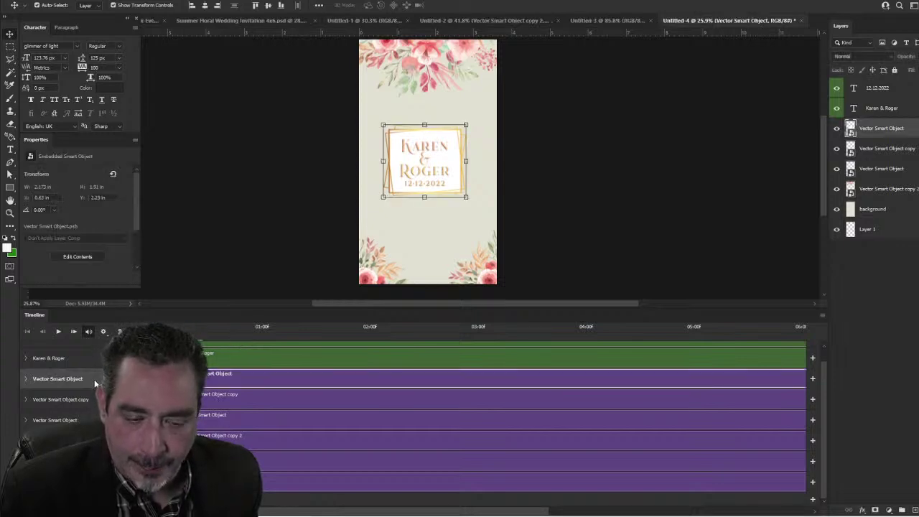
click(26, 379)
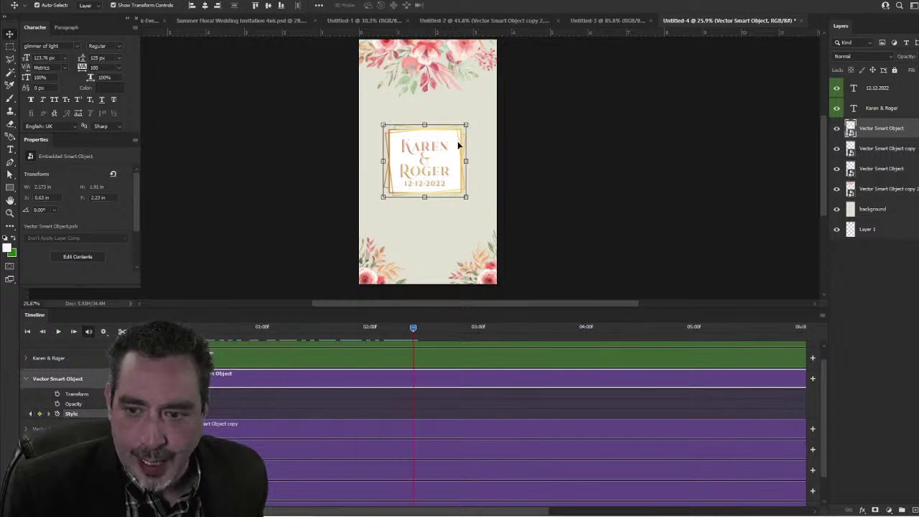
Step: Undo a trial rotation of the gold frame and commit it at 0°
drag(472, 118, 341, 184)
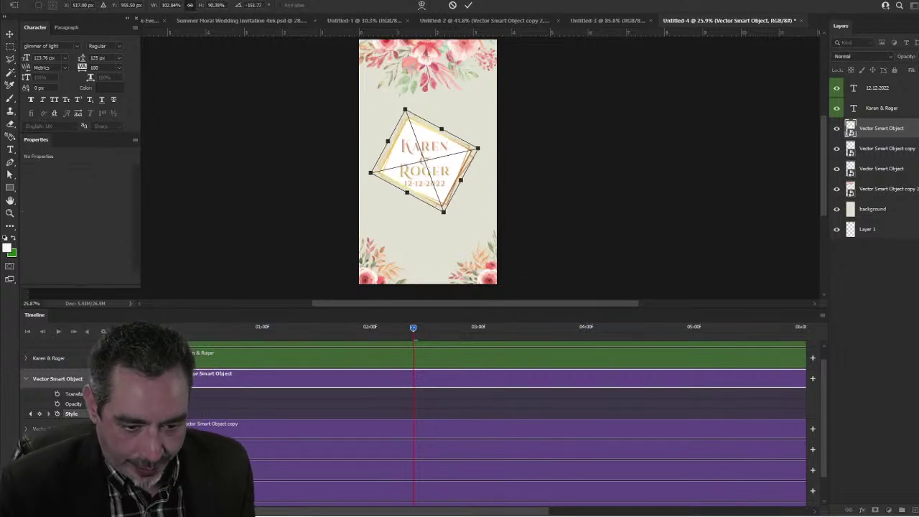
key(ctrl+z)
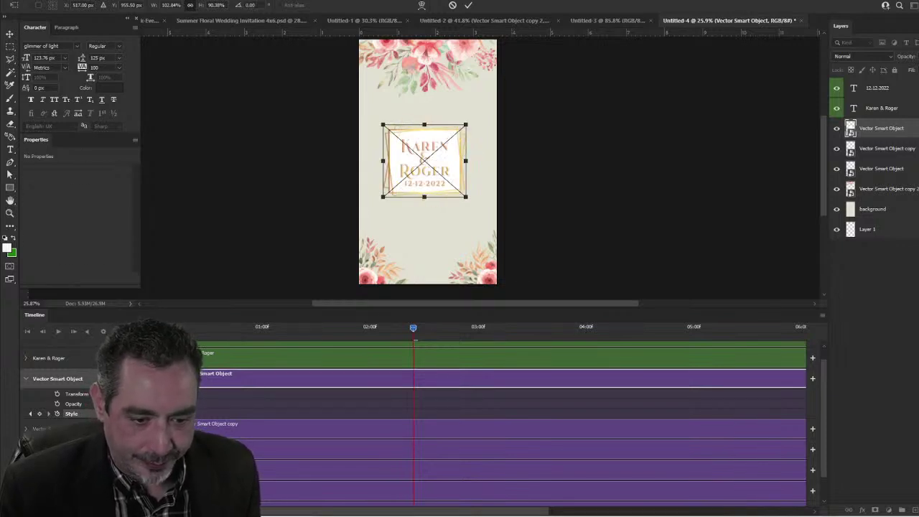
key(Return)
click(39, 413)
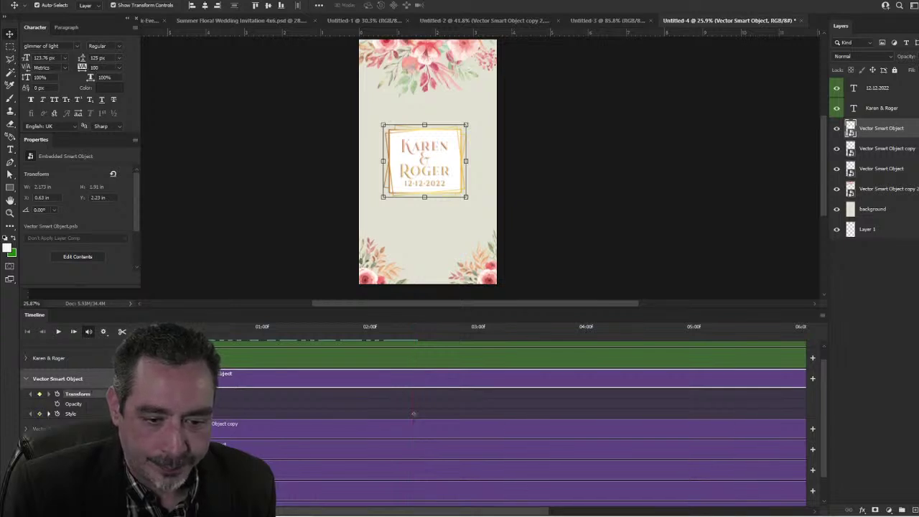
Step: At 02:00, rotate the gold frame into a diamond tilt and preview the animation
drag(347, 349, 371, 351)
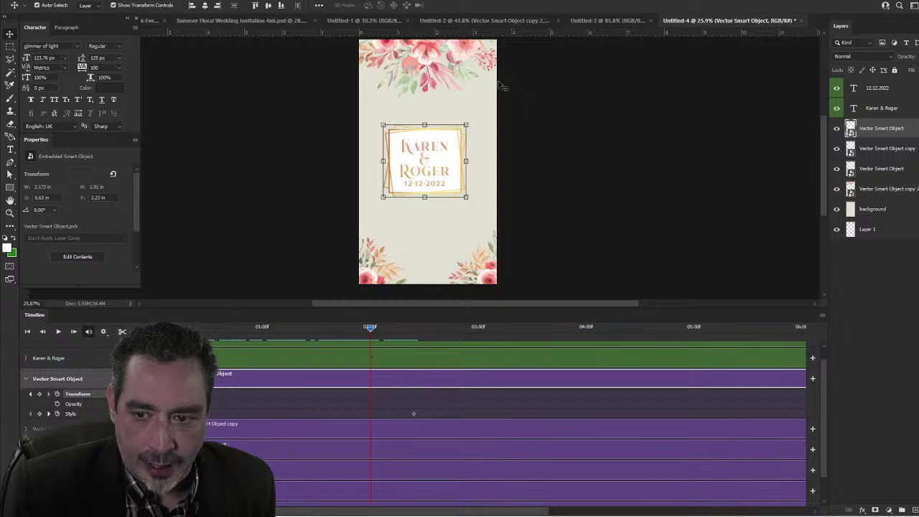
drag(474, 119, 470, 4)
click(469, 5)
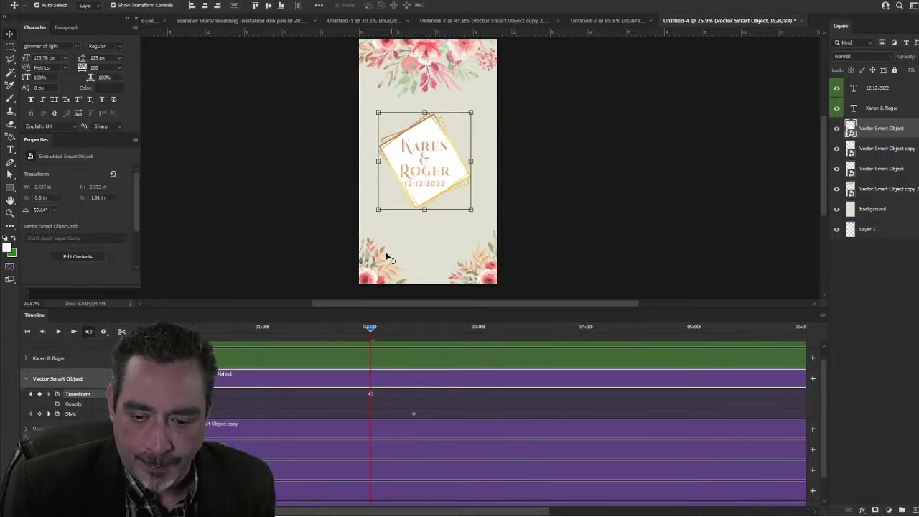
key(space)
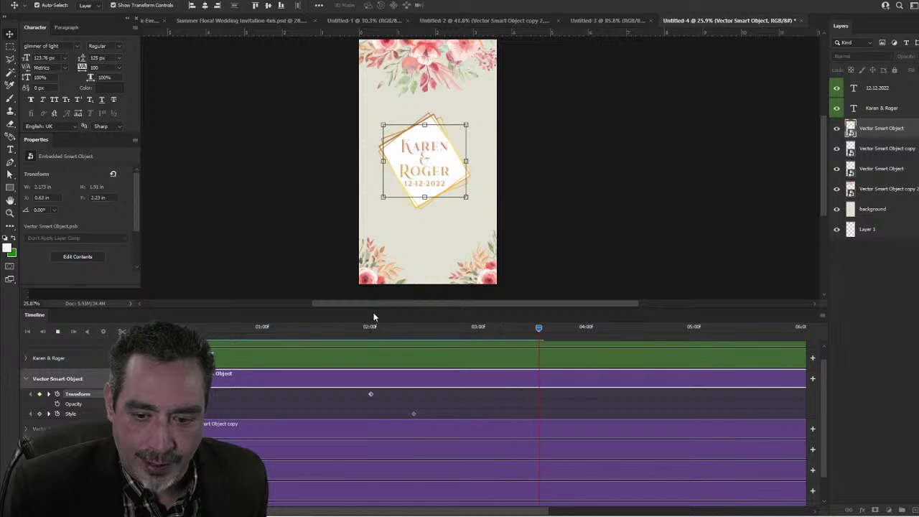
Step: Stop the preview and redock the Timeline panel under the canvas, making it taller
drag(374, 312, 368, 348)
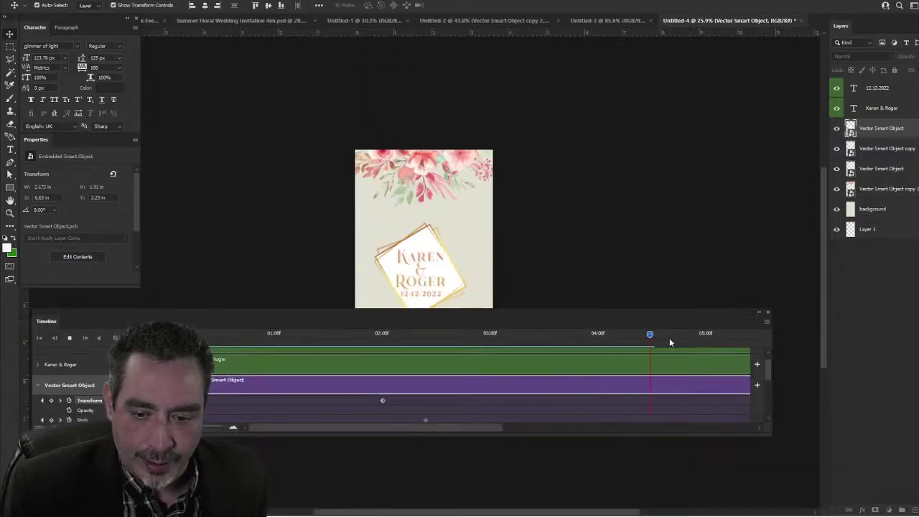
drag(649, 334, 168, 335)
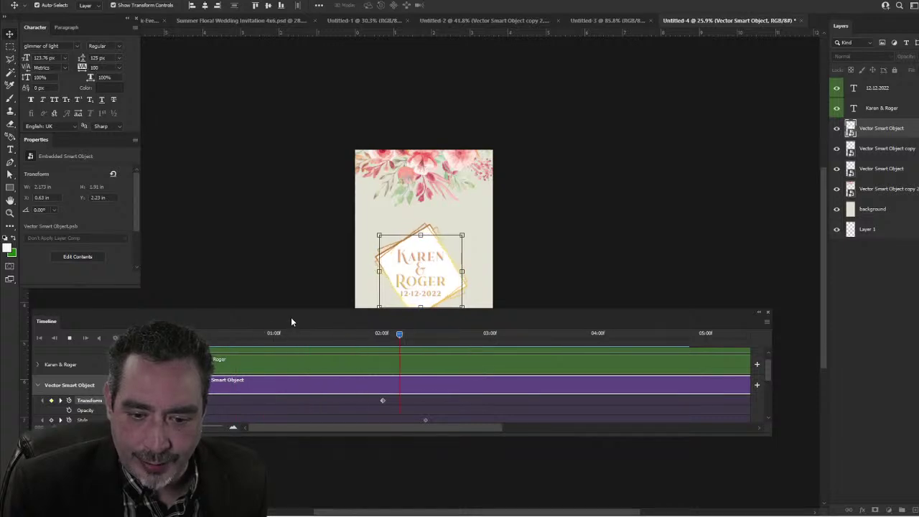
key(space)
drag(292, 318, 277, 501)
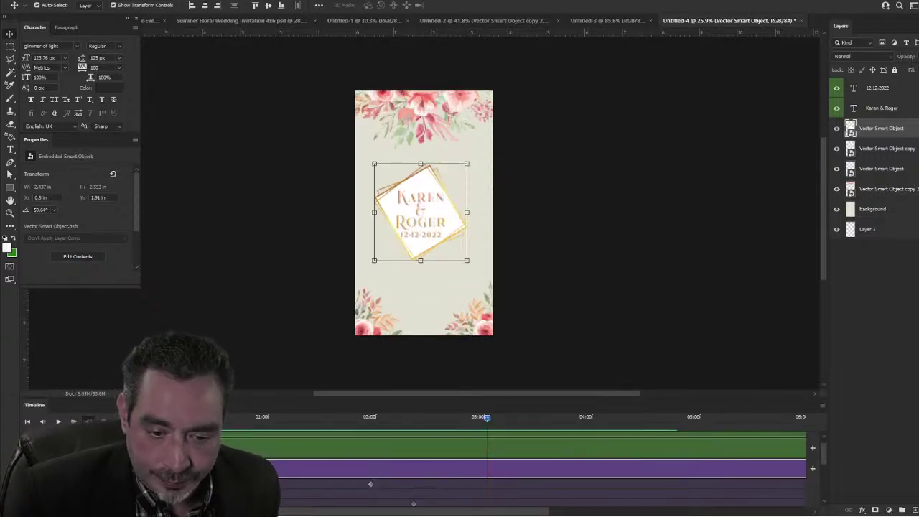
drag(251, 399, 252, 297)
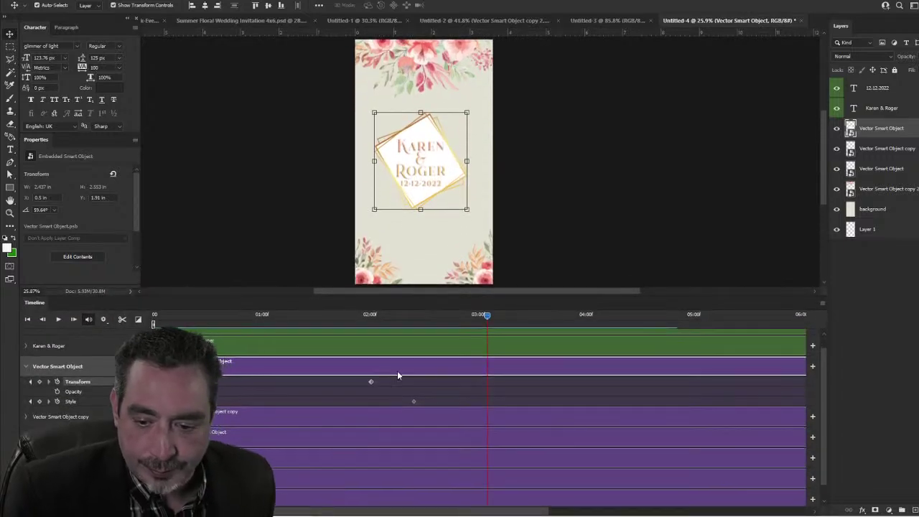
Step: Delete the 02:00 tilt keyframe and move the playhead back toward 02:00
click(370, 381)
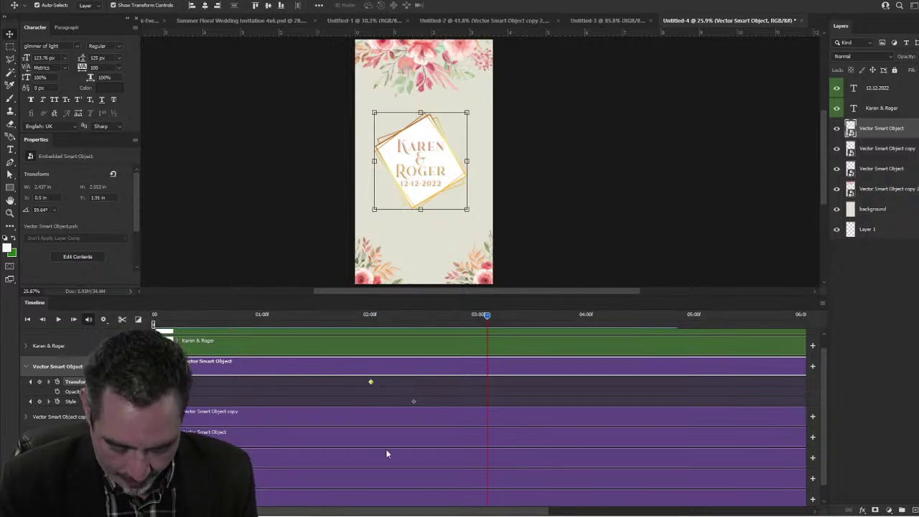
key(Delete)
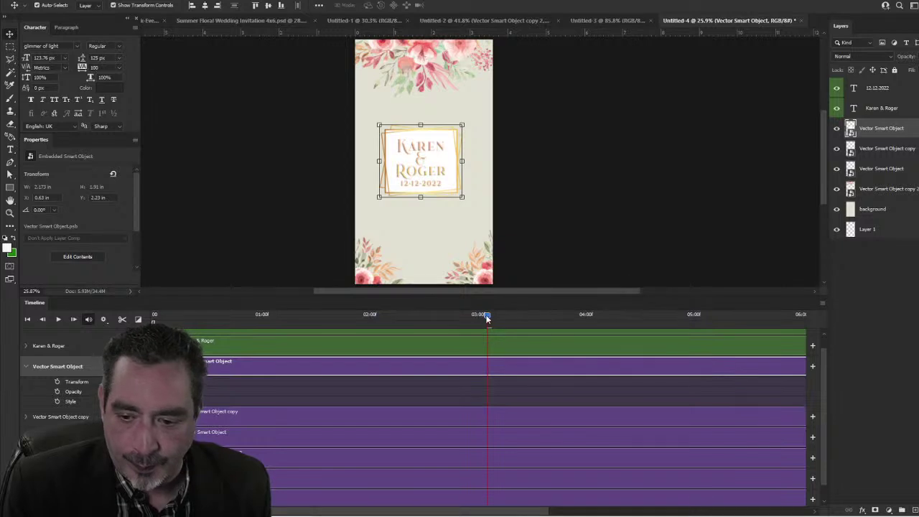
drag(487, 315, 153, 316)
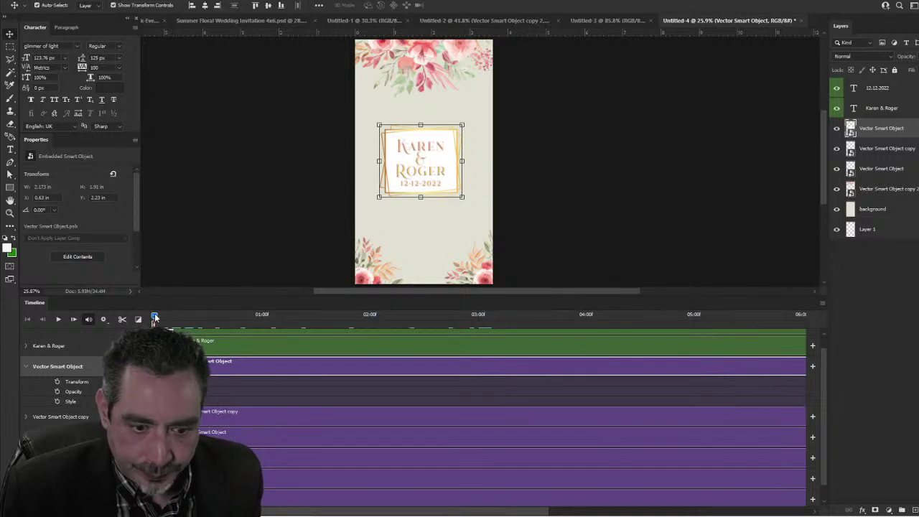
drag(203, 318, 356, 334)
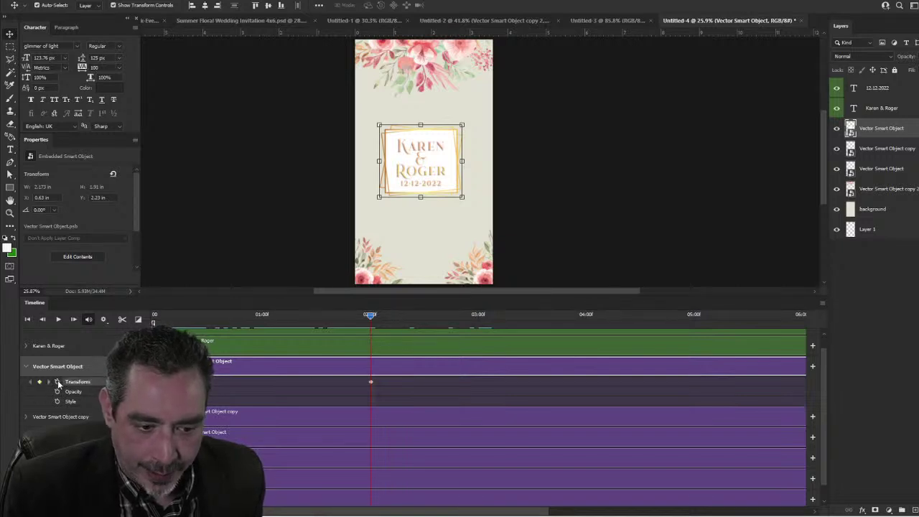
Step: At 00:00, move the gold frame above the card's top edge and play the slide-down
drag(369, 313, 154, 316)
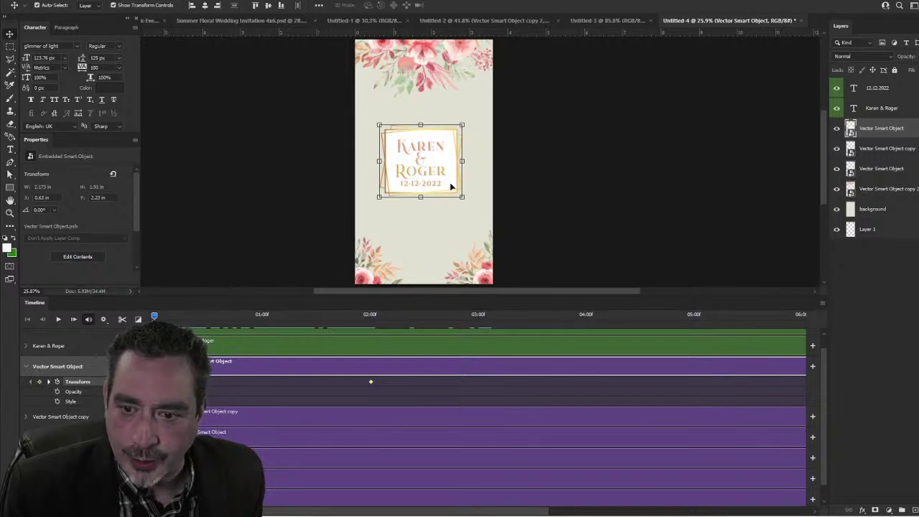
drag(455, 162, 441, 44)
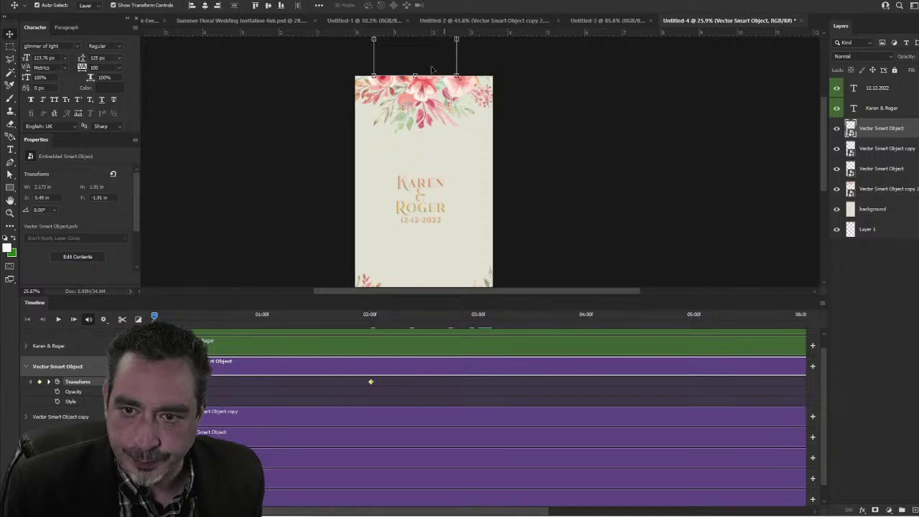
click(637, 137)
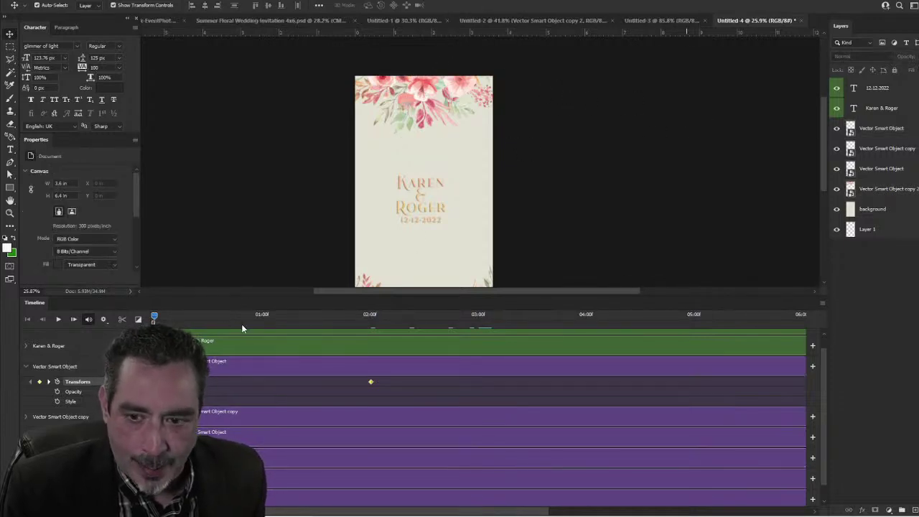
key(space)
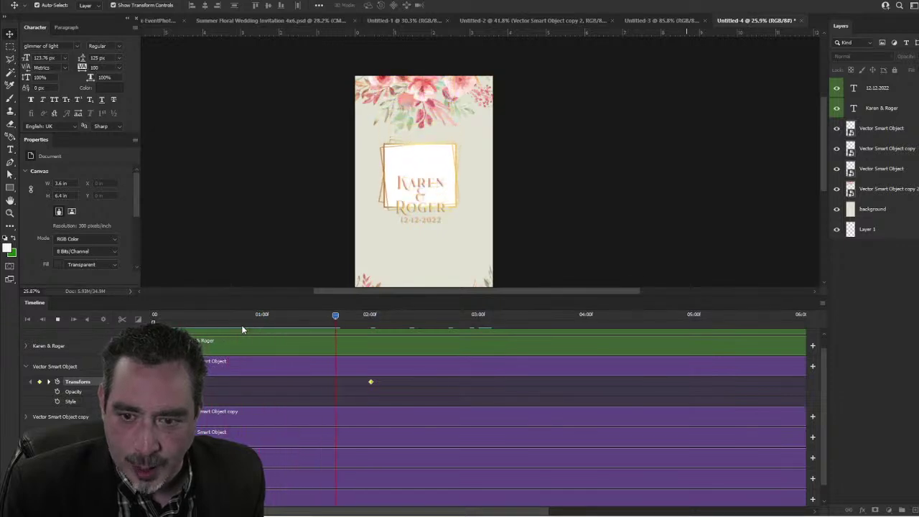
drag(319, 315, 376, 374)
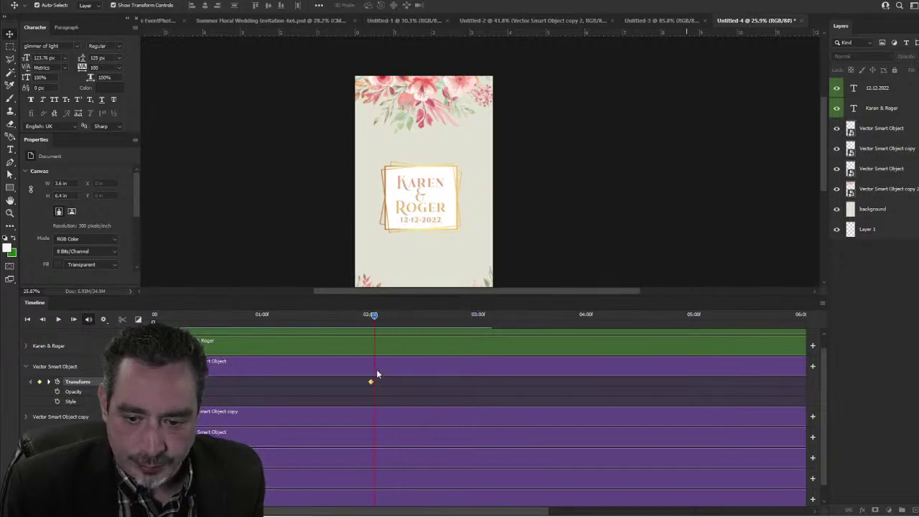
Step: Keyframe Karen & Roger's opacity at 0% at 02:00 and 100% later, then preview the fade
click(25, 346)
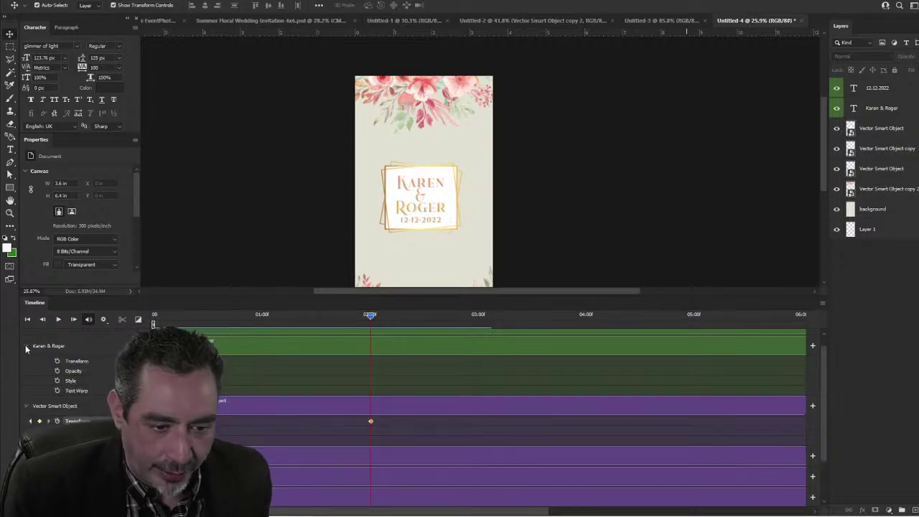
click(57, 370)
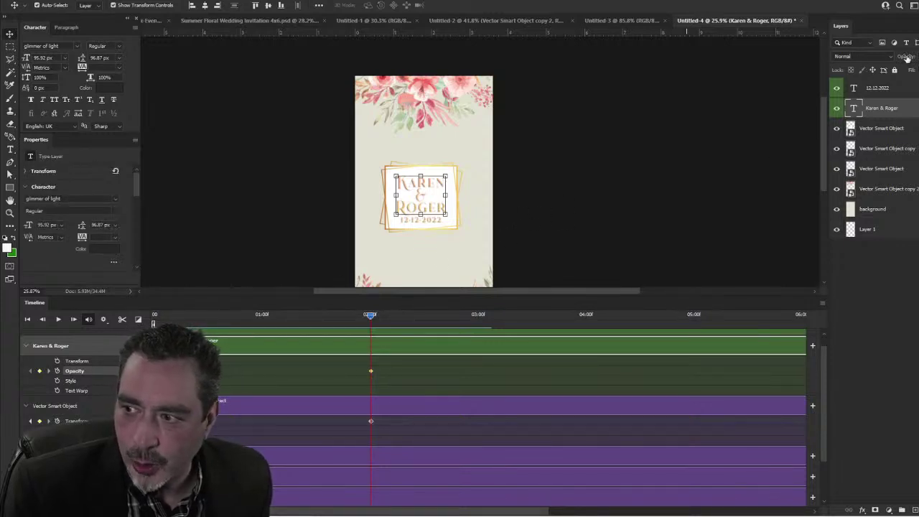
key(0)
key(0)
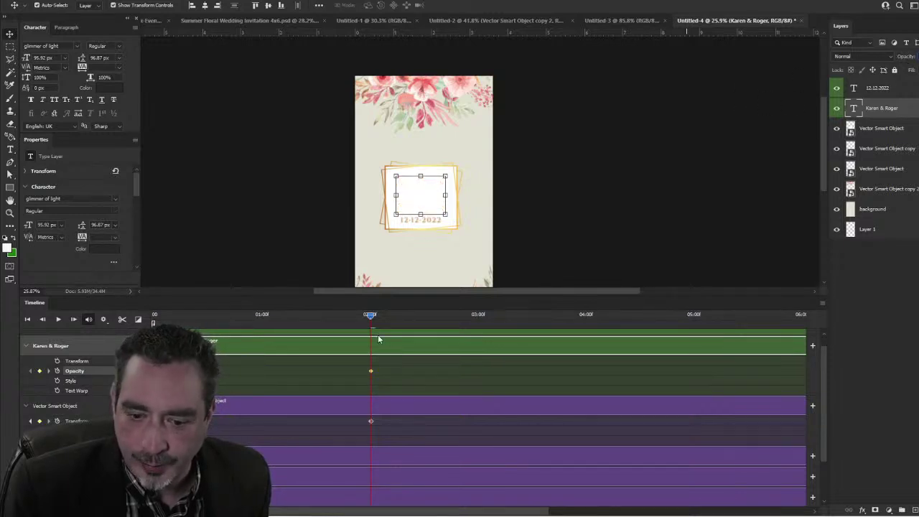
drag(370, 314, 480, 338)
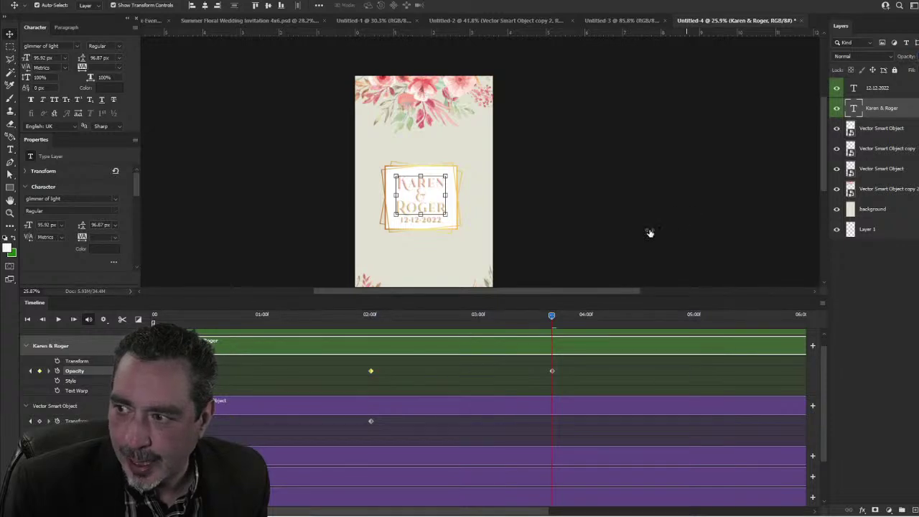
key(space)
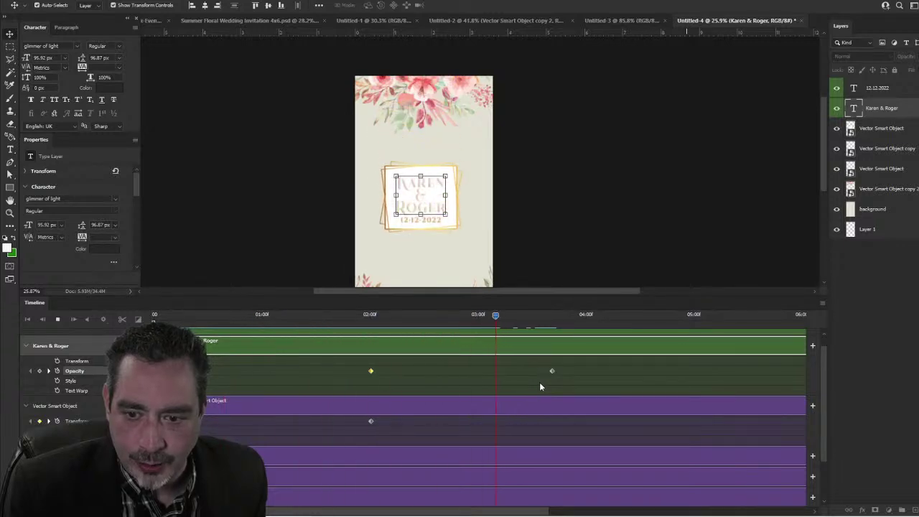
click(526, 318)
drag(419, 339, 371, 349)
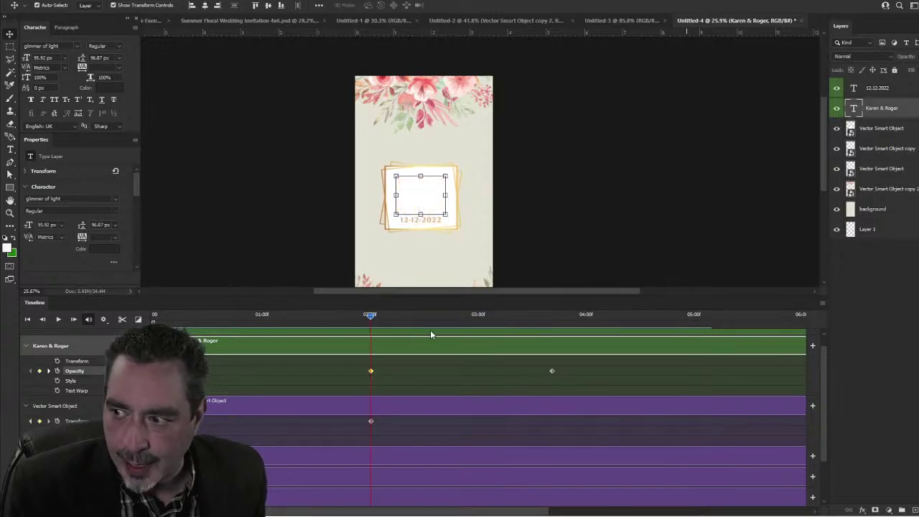
scroll(422, 162, up, 2)
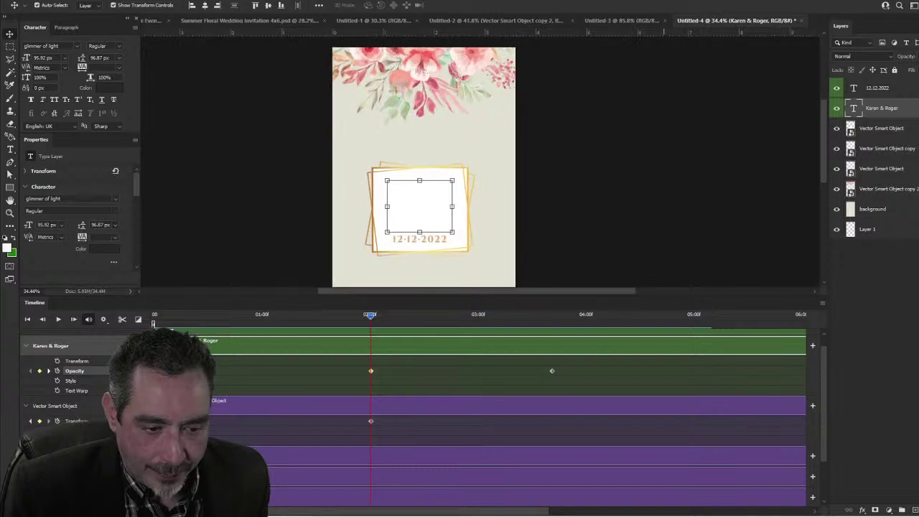
Step: Collapse the names and frame tracks, zoom in, and select the 12.12.2022 date layer
click(28, 346)
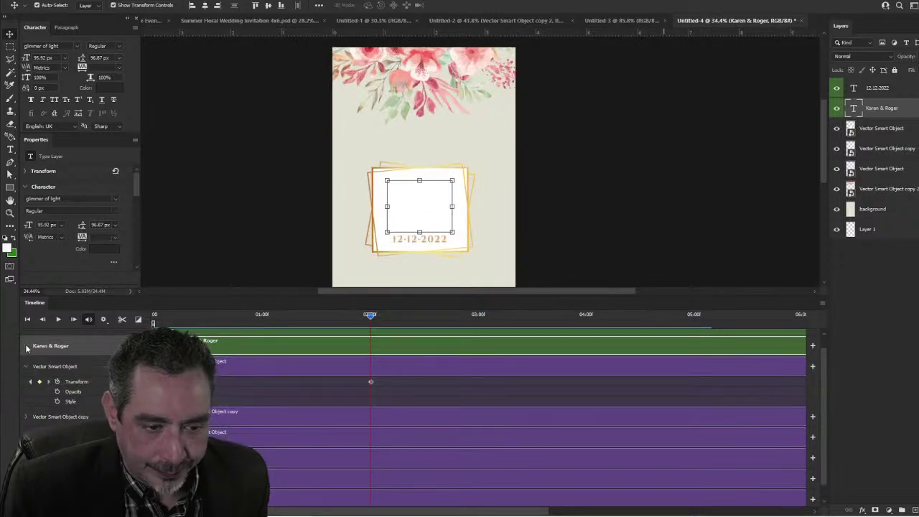
click(27, 367)
key(ctrl+plus)
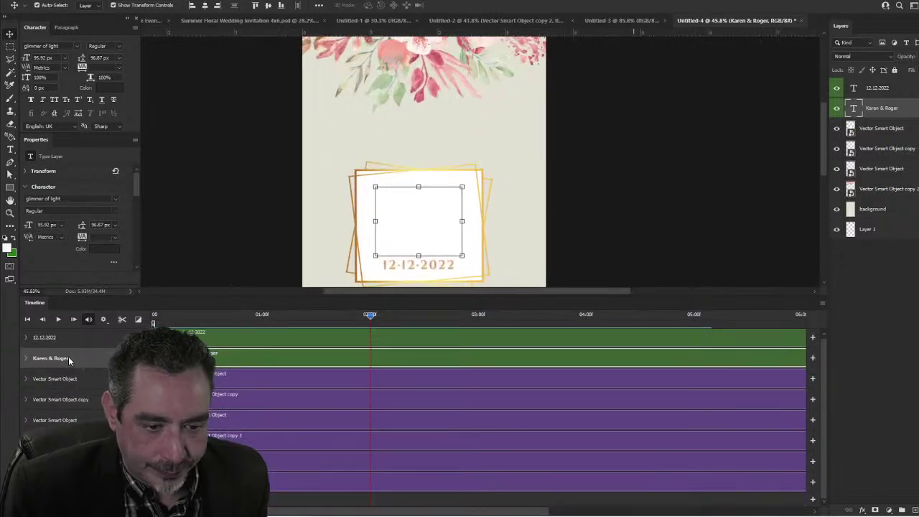
click(87, 378)
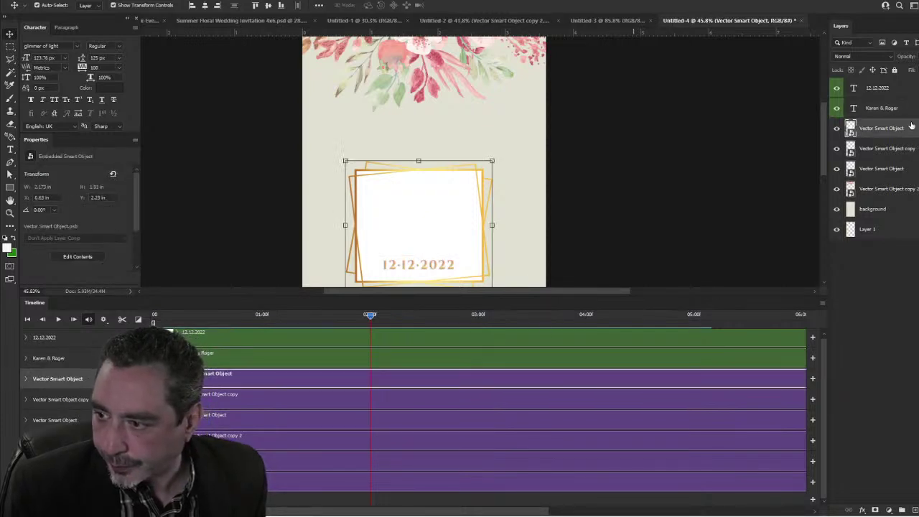
click(888, 88)
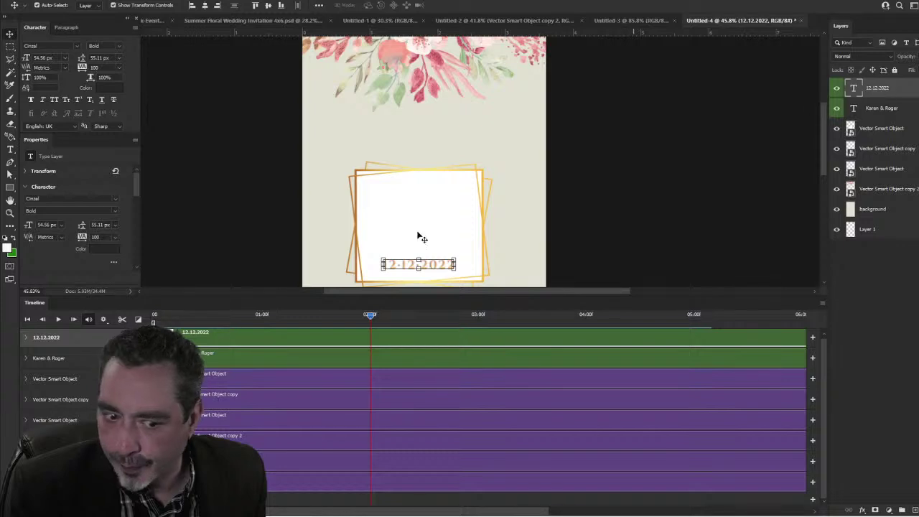
Step: Keyframe the date's opacity from 0% at 02:00 to 100% at 03:15, then preview
click(26, 337)
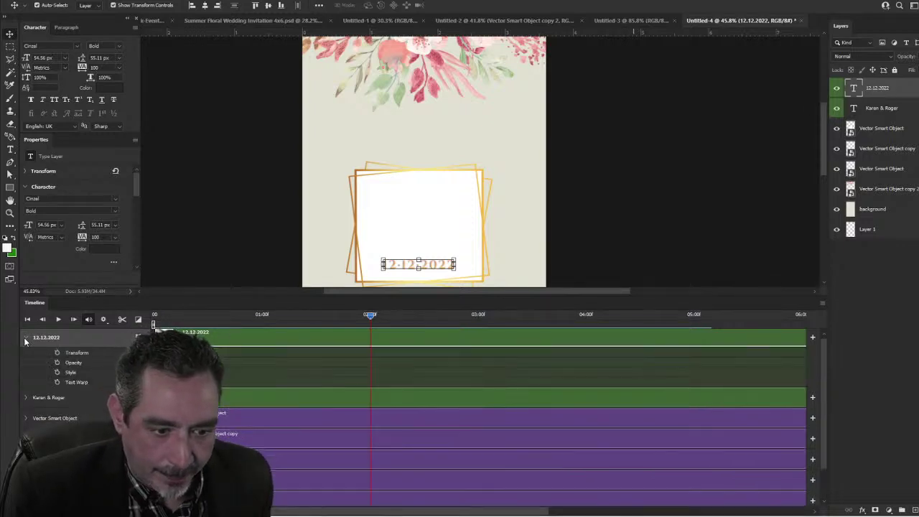
click(58, 362)
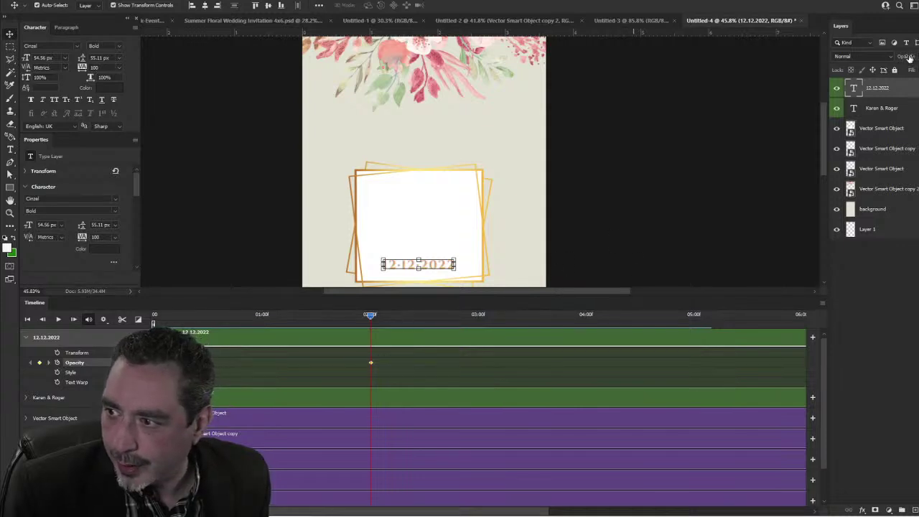
key(0)
key(0)
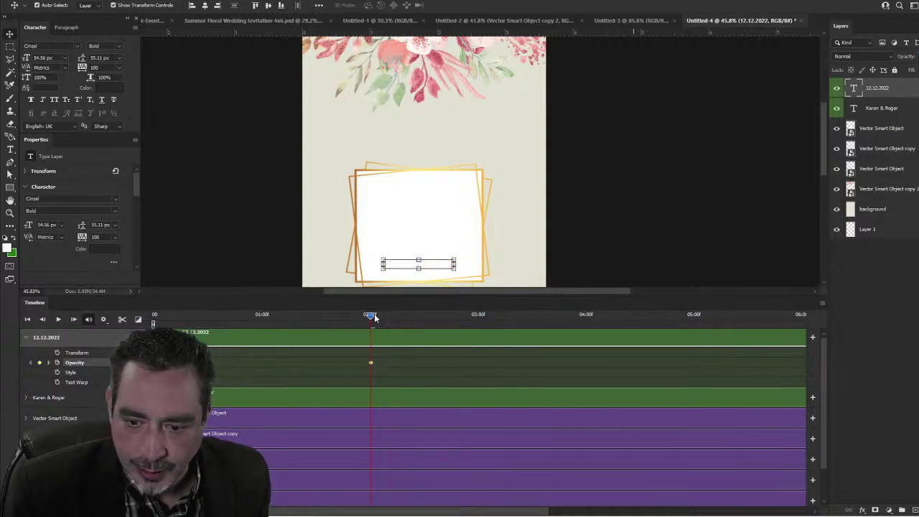
drag(396, 321, 549, 343)
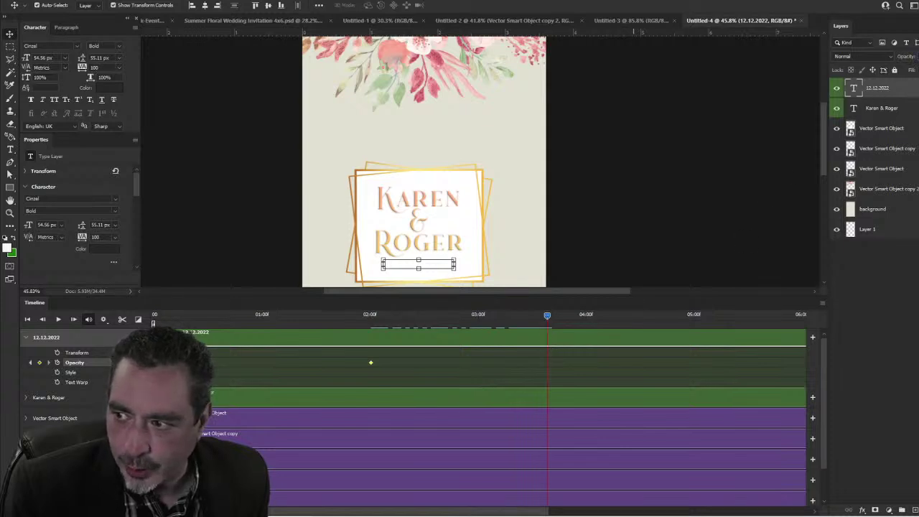
drag(890, 56, 903, 55)
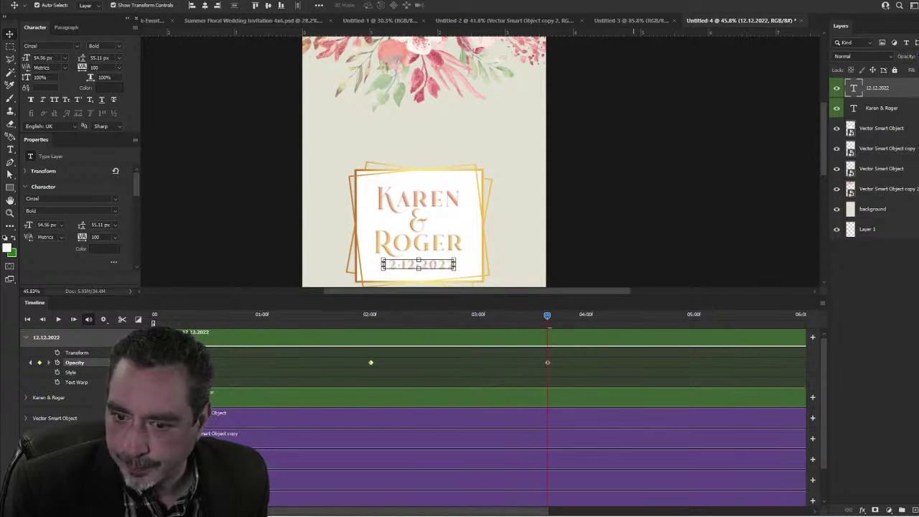
drag(547, 316, 153, 317)
key(space)
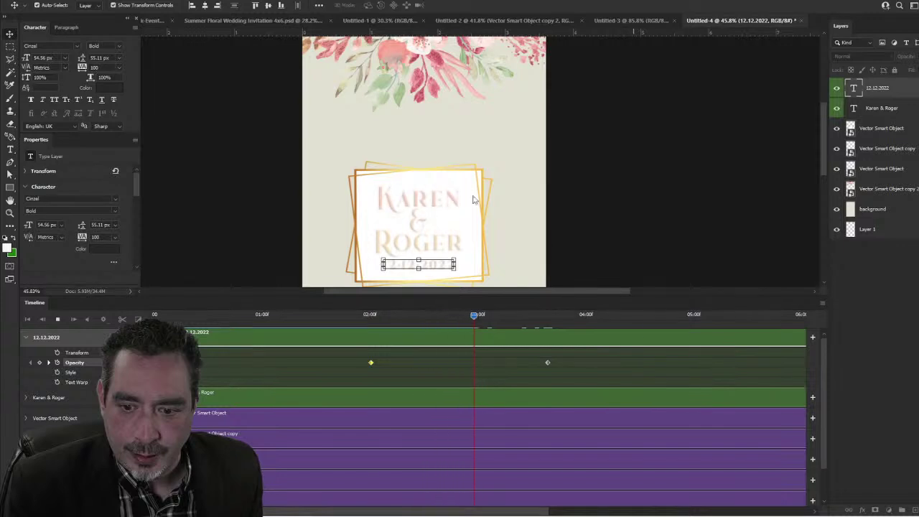
drag(589, 316, 155, 315)
scroll(240, 229, down, 5)
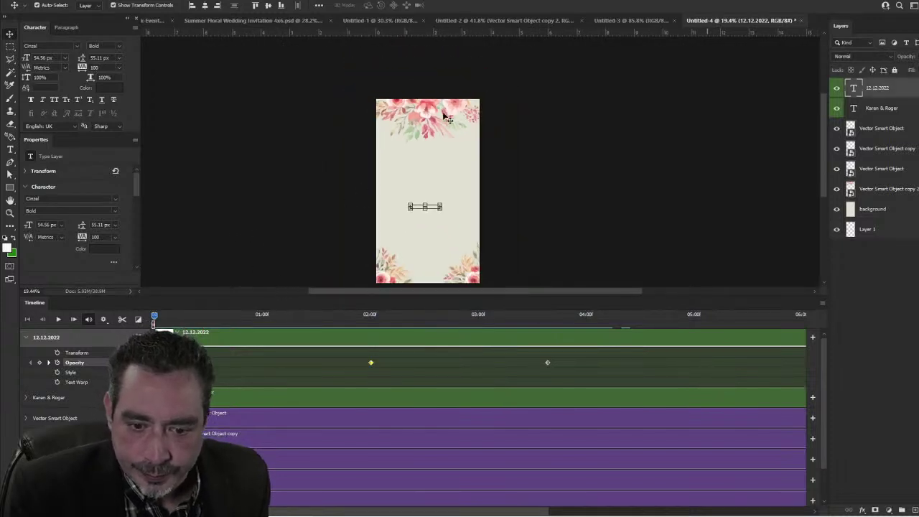
Step: Select the top floral cluster and rotate it 4.12° at a later point in the timeline
drag(428, 113, 431, 111)
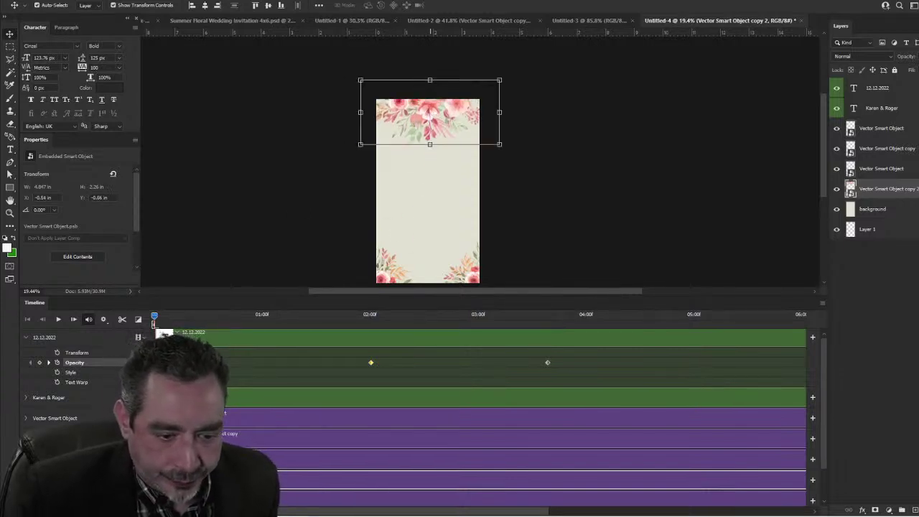
scroll(424, 163, down, 3)
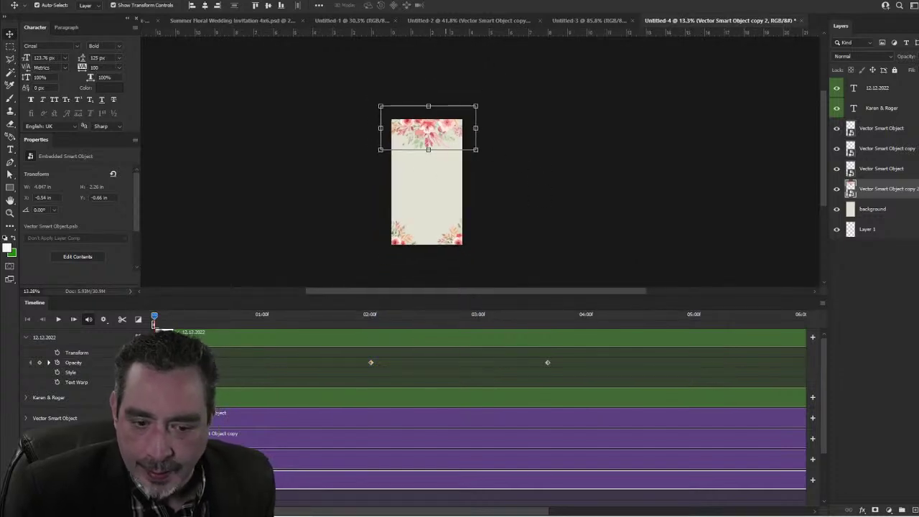
drag(179, 323, 457, 350)
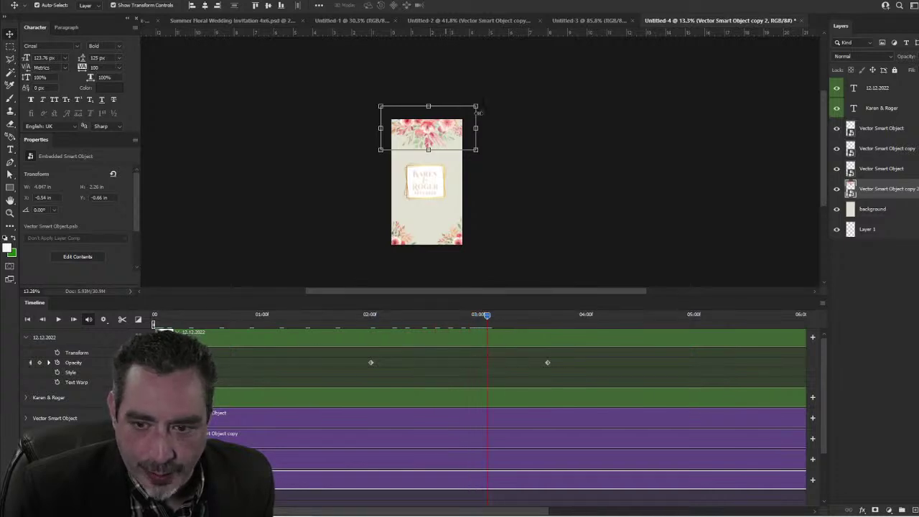
drag(483, 100, 508, 90)
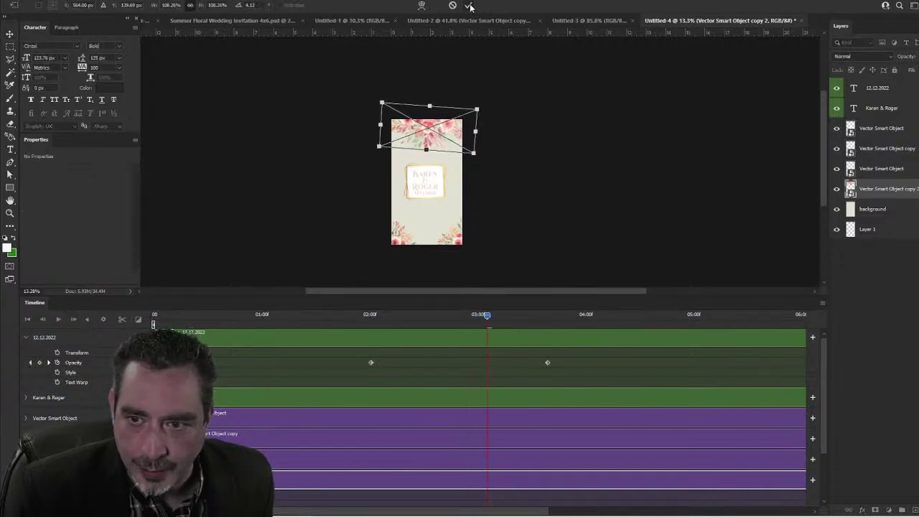
Step: Near the end of the timeline, rotate the top flowers to -3.25° and commit
drag(487, 316, 753, 325)
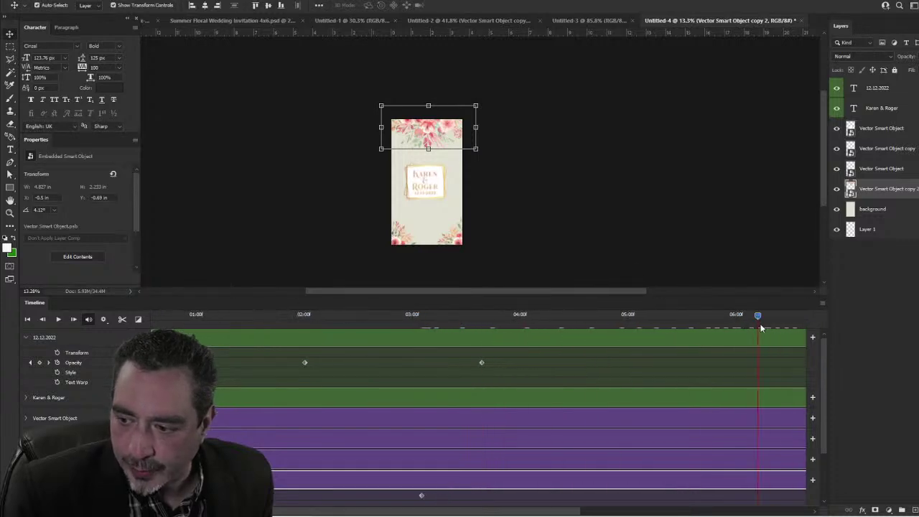
click(374, 98)
drag(374, 97, 367, 104)
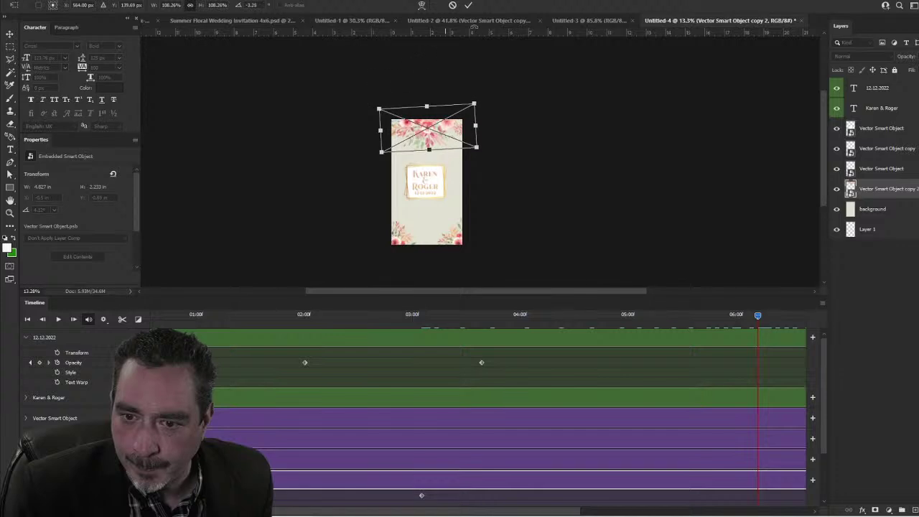
click(469, 5)
Step: Play the full animation to preview the flowers' sway, then rewind to the start
drag(755, 316, 403, 389)
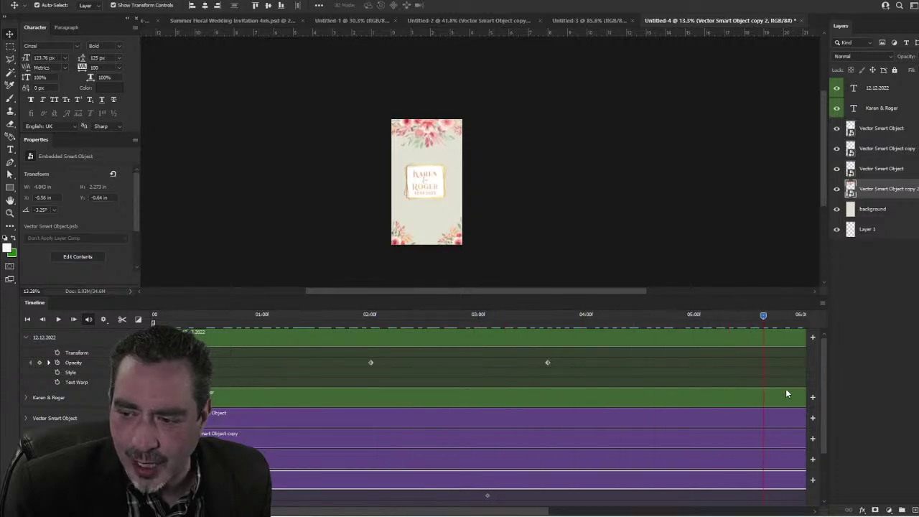
drag(786, 393, 351, 396)
key(space)
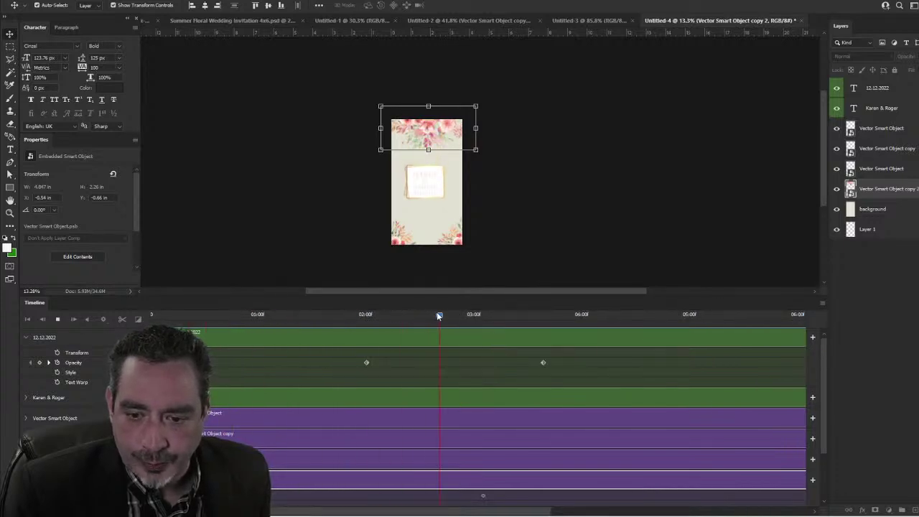
drag(438, 316, 154, 323)
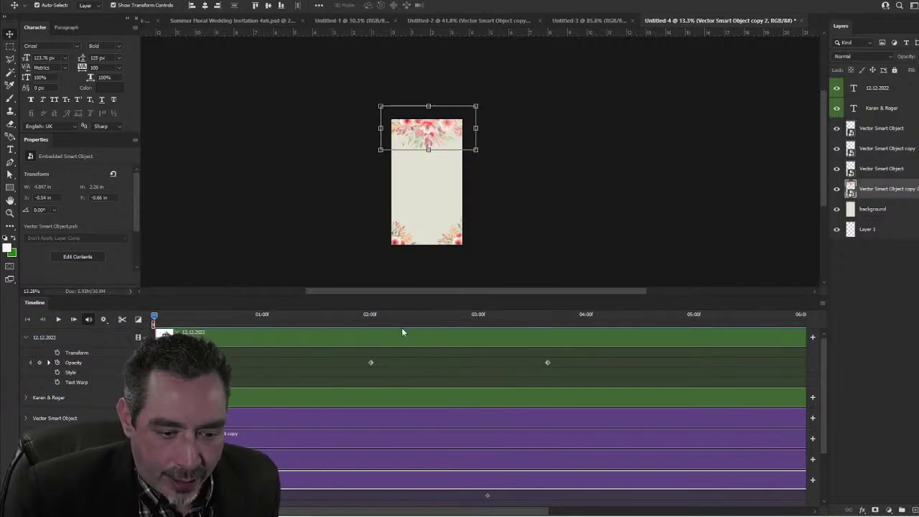
Step: Select both bottom flower layers and set their Position keyframes at about 2:10
click(884, 150)
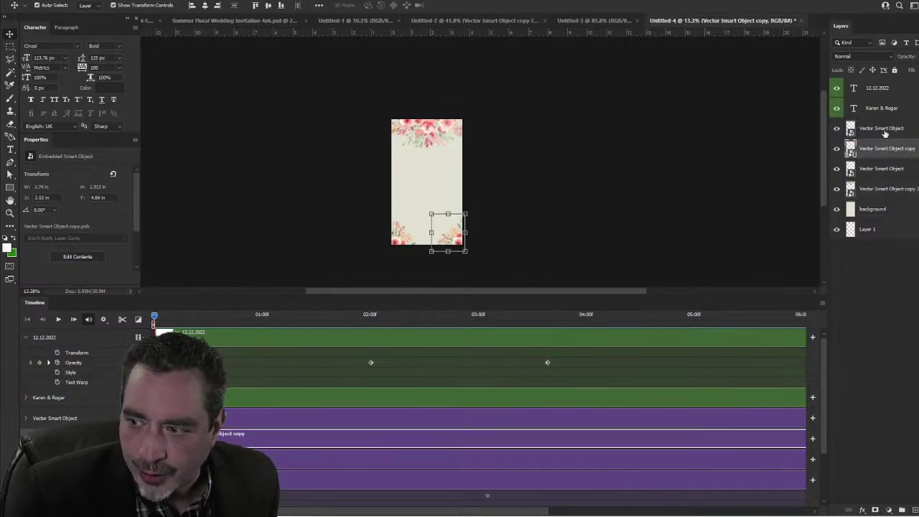
click(883, 130)
click(887, 148)
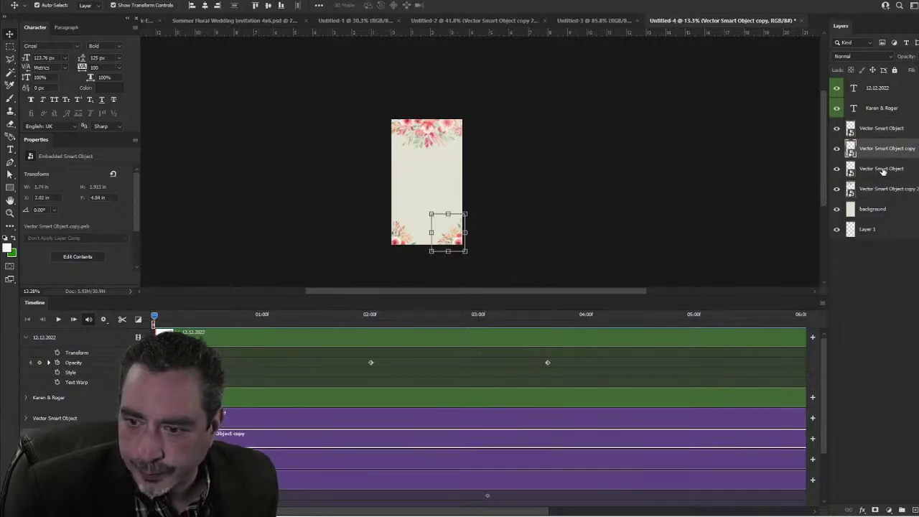
click(883, 169)
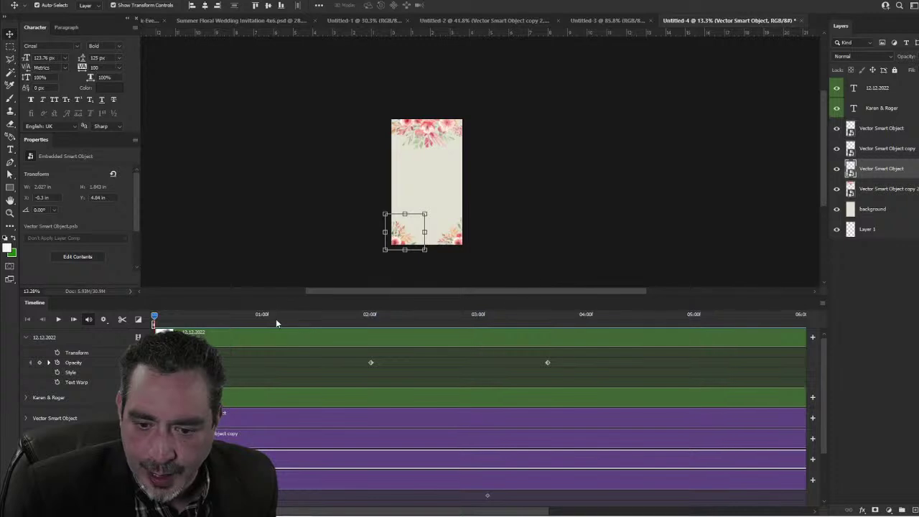
drag(175, 318, 357, 316)
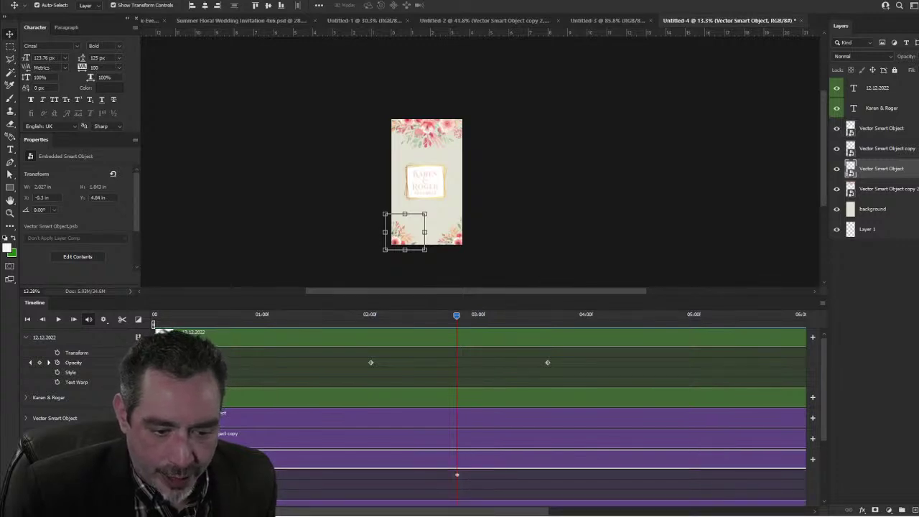
click(461, 240)
click(26, 439)
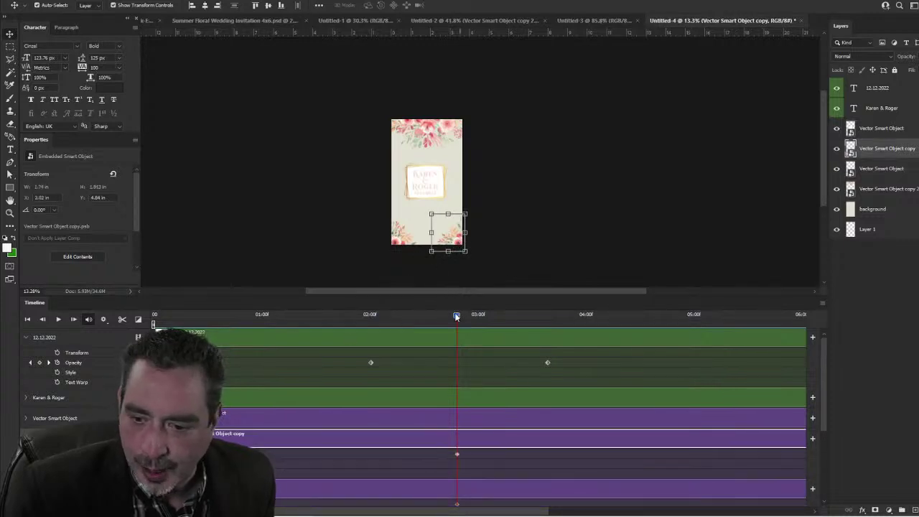
Step: At about 0:15, drag the bottom-right and bottom-left flower clusters off the card
drag(445, 317, 205, 317)
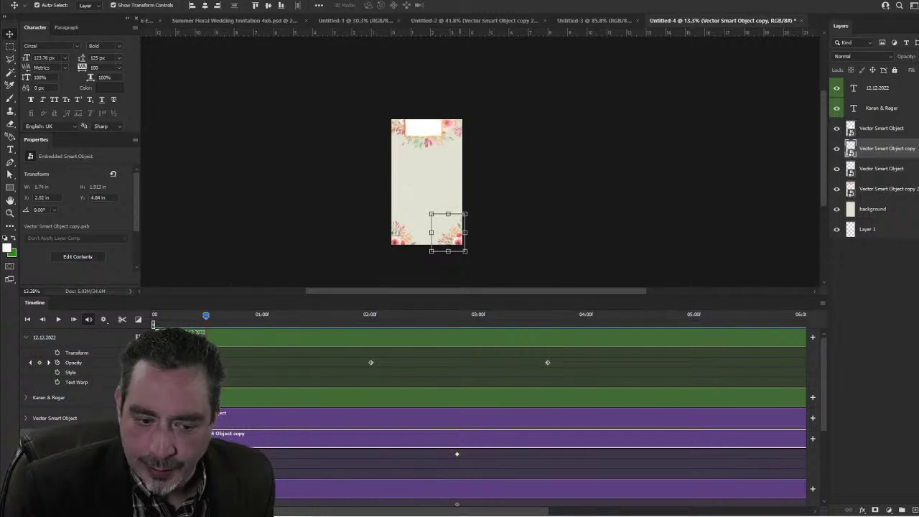
drag(490, 231, 617, 276)
drag(407, 215, 215, 285)
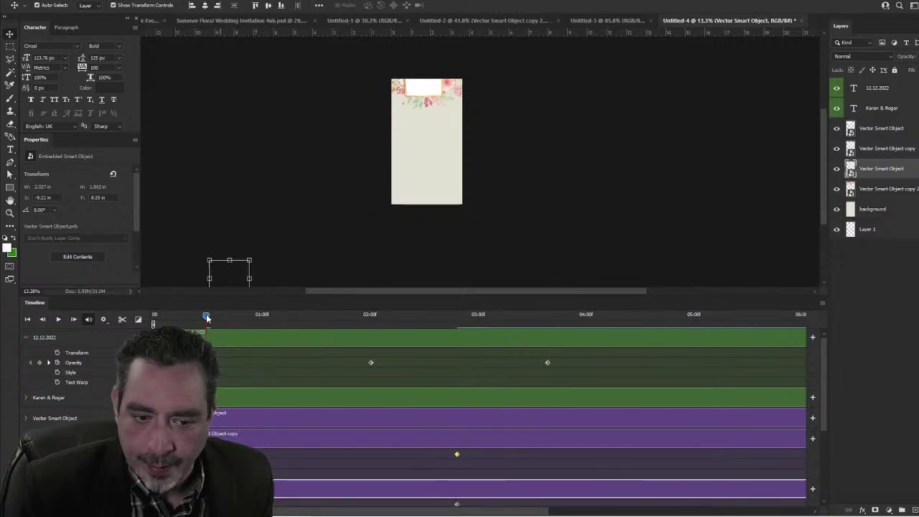
Step: Rewind and play the animation twice to preview the corners sliding in
drag(207, 317, 144, 325)
key(space)
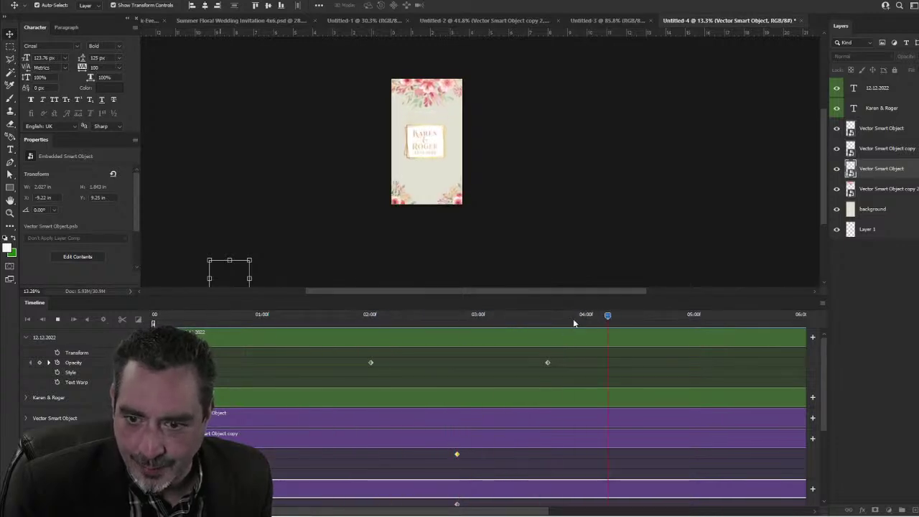
drag(531, 315, 154, 315)
key(space)
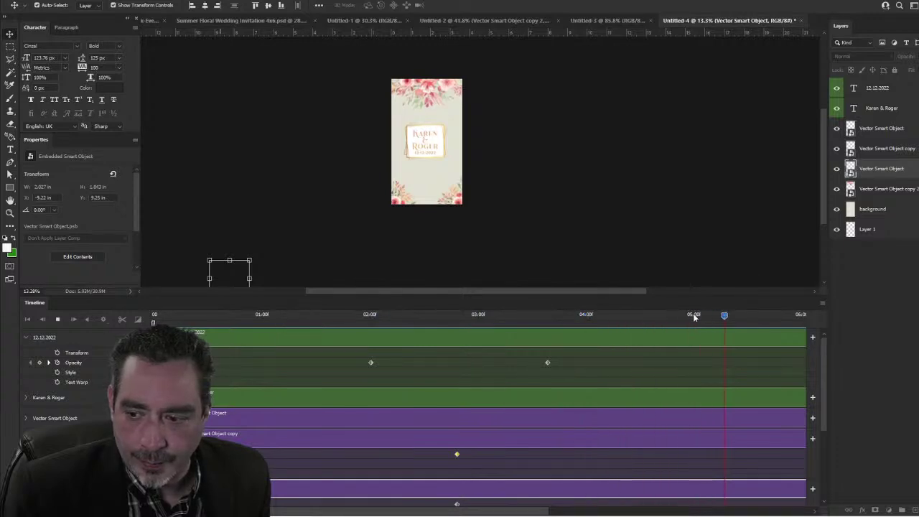
drag(697, 317, 595, 346)
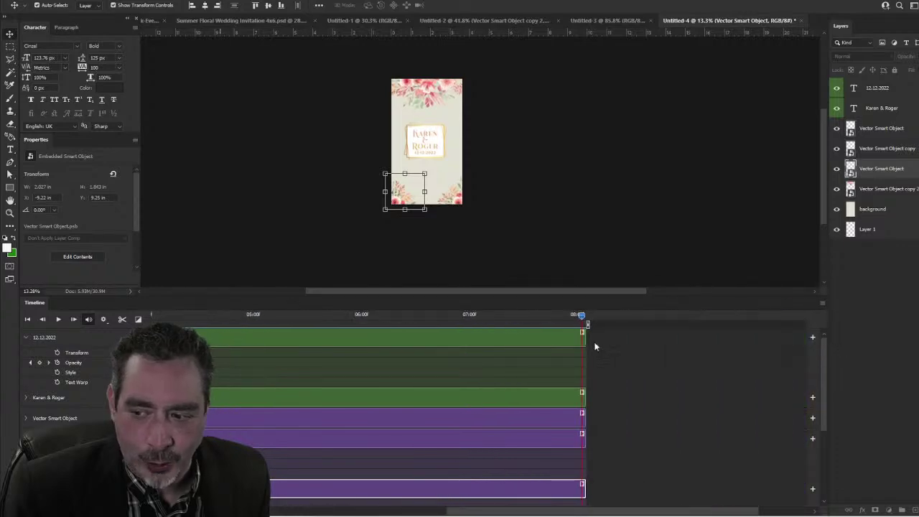
Step: Look through the Untitled-3, Untitled-2, Untitled-1 and original Summer Floral Wedding Invitation documents
click(605, 21)
scroll(434, 158, down, 3)
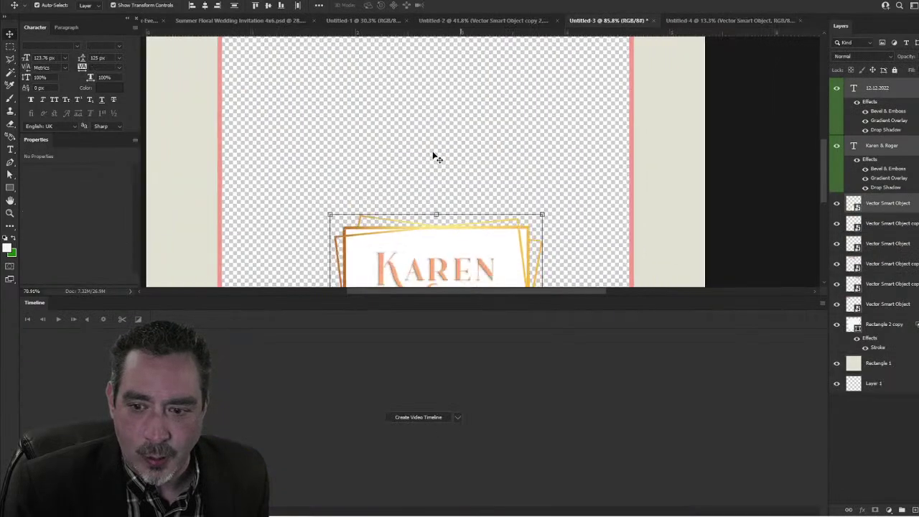
scroll(438, 165, down, 2)
click(528, 21)
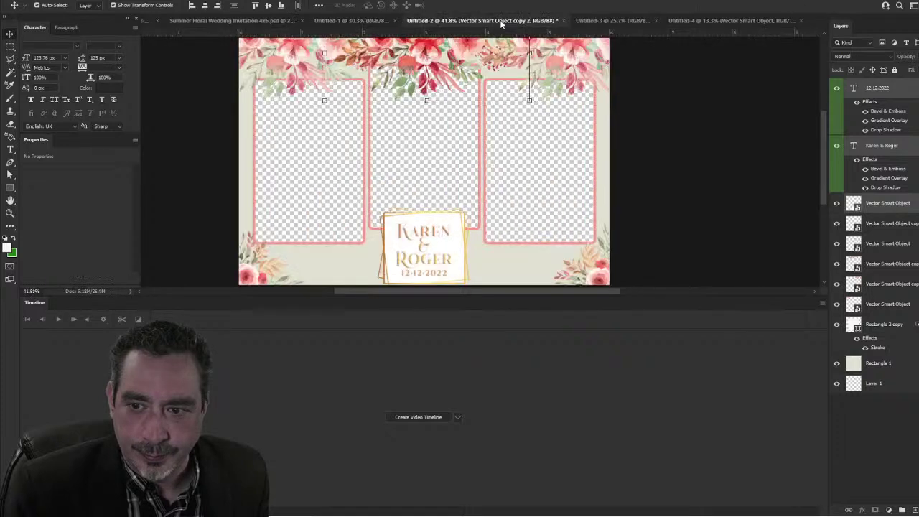
click(364, 22)
click(241, 21)
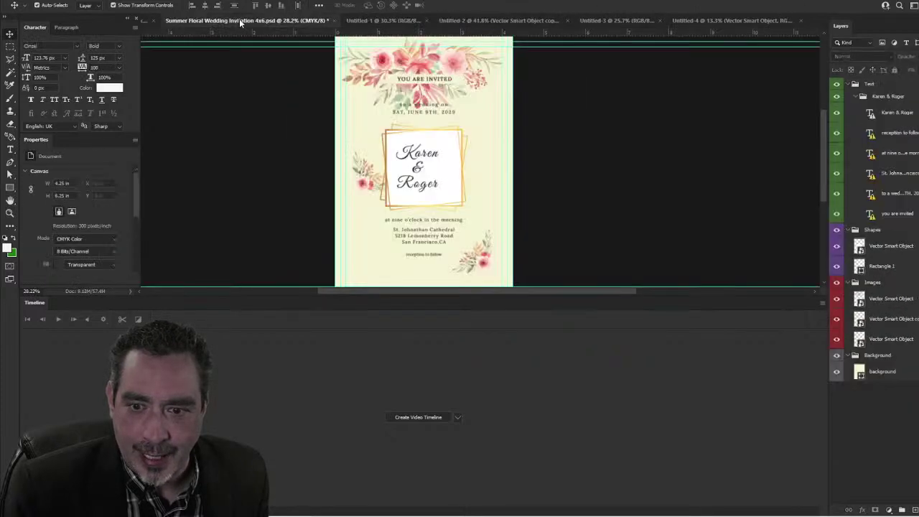
scroll(443, 174, down, 2)
scroll(444, 174, up, 2)
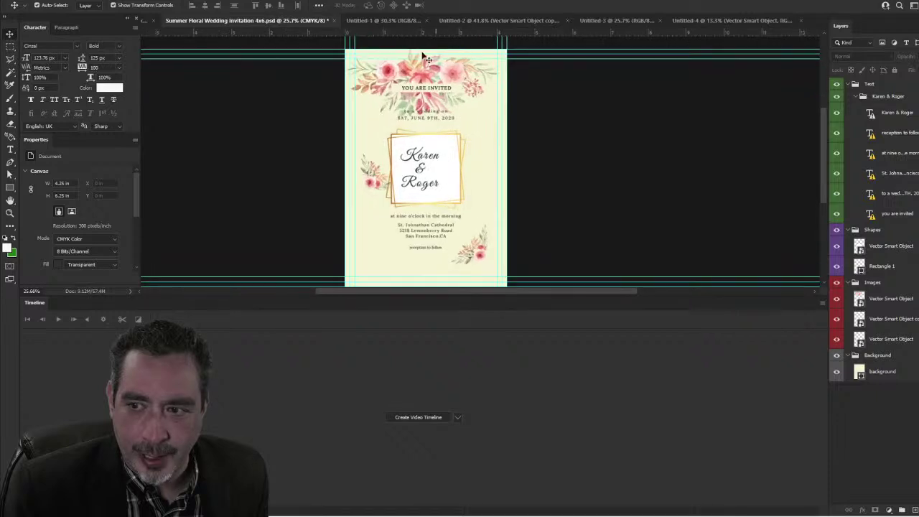
Step: Step through Untitled-1, Untitled-2 and Untitled-3 to reach the animated Untitled-4 card
click(395, 22)
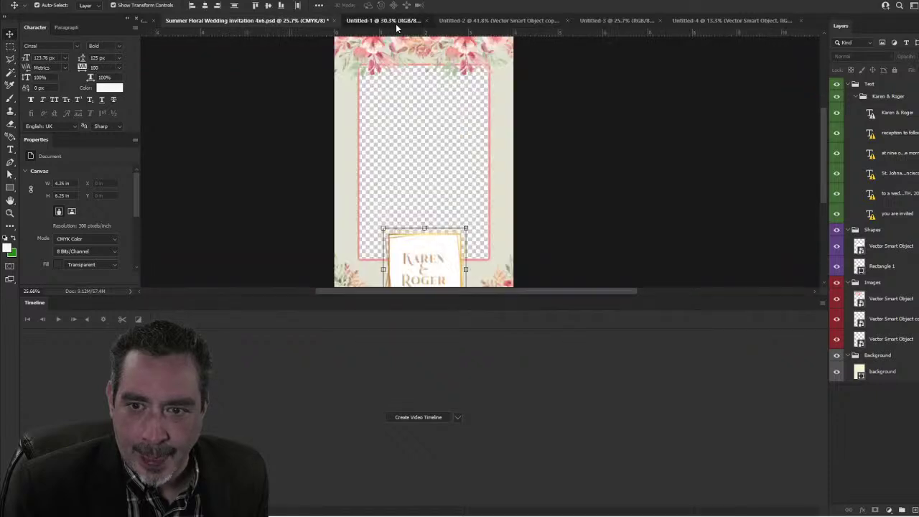
click(493, 20)
click(603, 20)
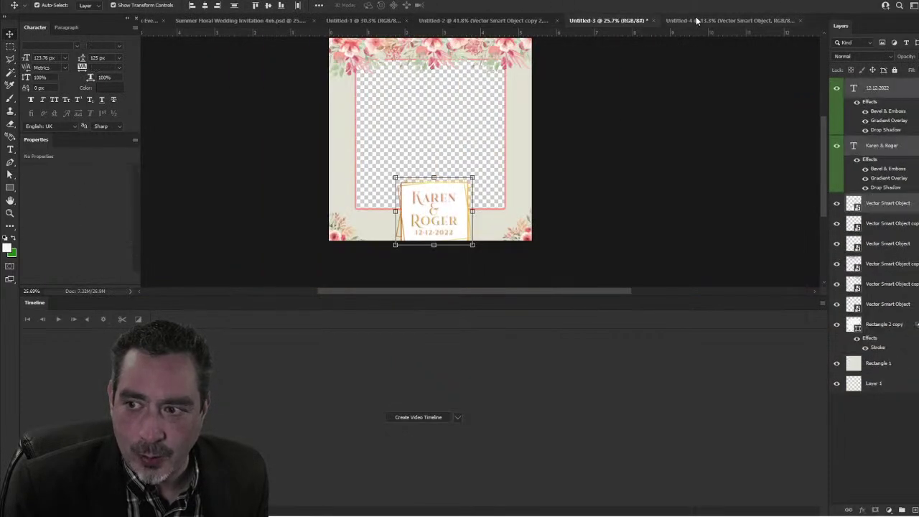
click(696, 20)
scroll(391, 201, up, 2)
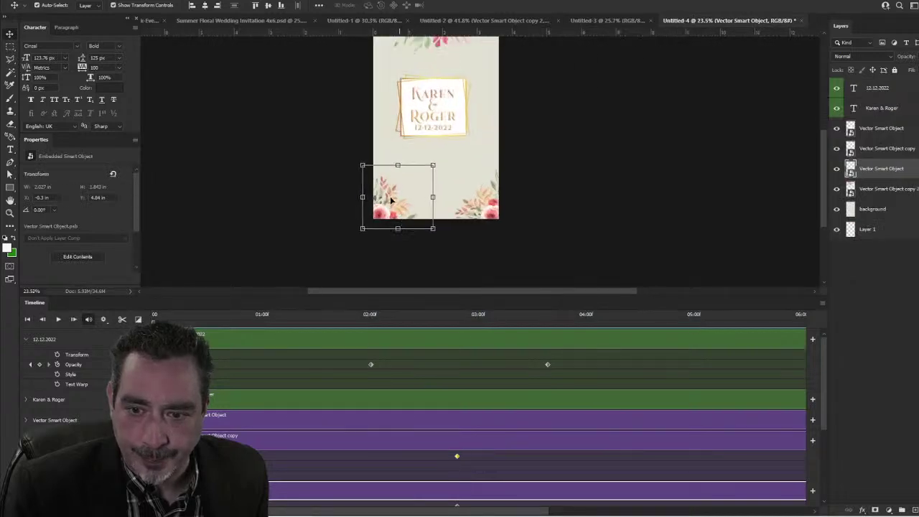
drag(398, 165, 415, 224)
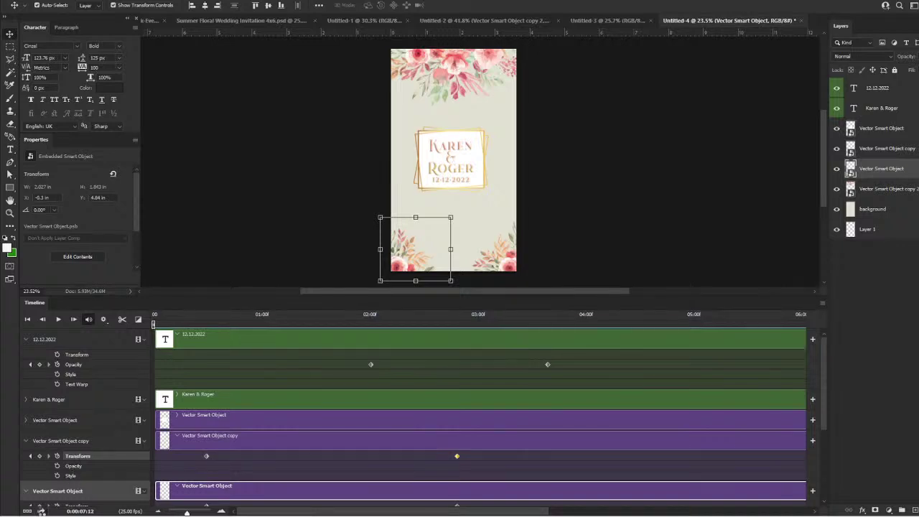
click(43, 511)
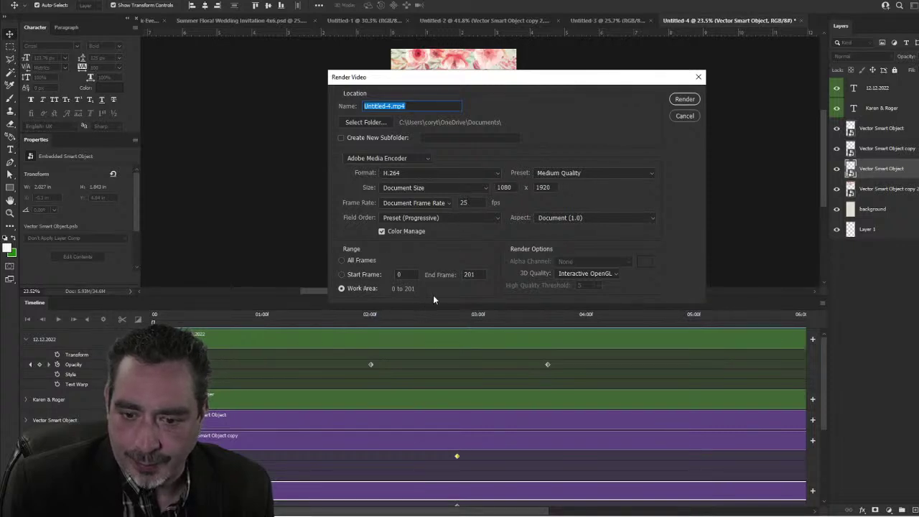
Step: Render the Untitled-4 animation as an H.264 1080×1920 Untitled-4.mp4 video
click(683, 100)
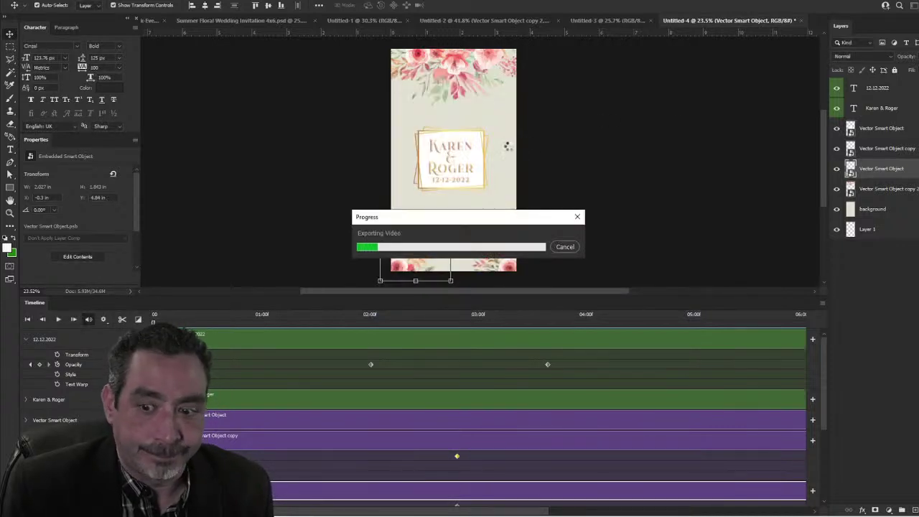
Step: Glance at the zip folder in File Explorer, then return to Photoshop while the export finishes
mouse_move(297, 514)
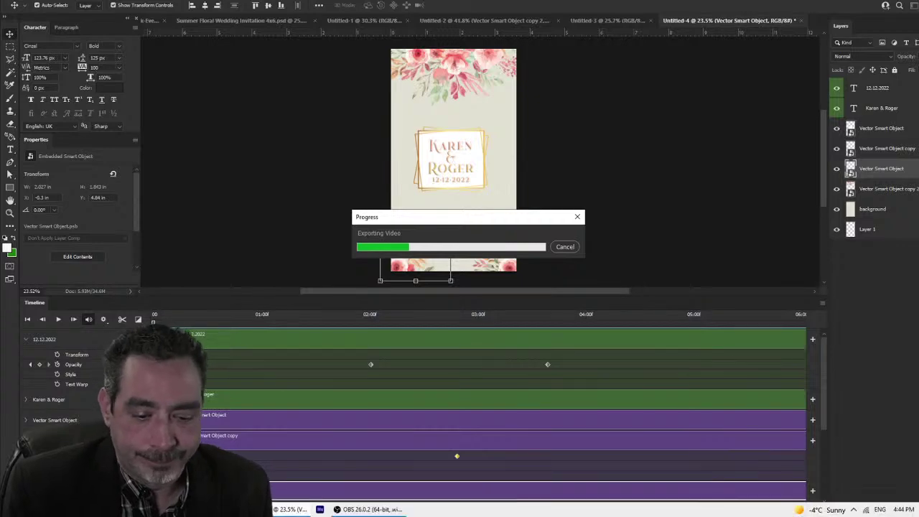
key(alt+Tab)
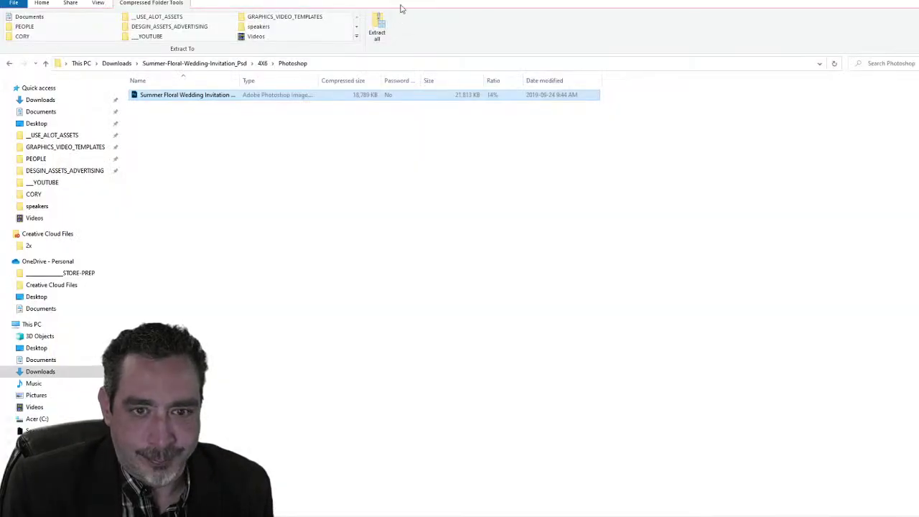
key(alt+Tab)
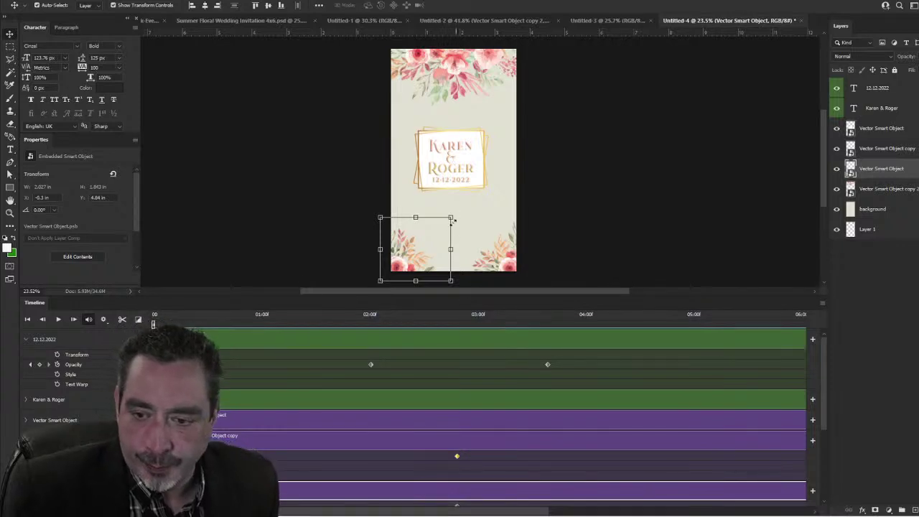
Step: Nudge the bottom-left floral piece left and down, then float and enlarge the Timeline panel
mouse_move(404, 257)
mouse_down()
mouse_move(395, 248)
mouse_move(399, 270)
mouse_up()
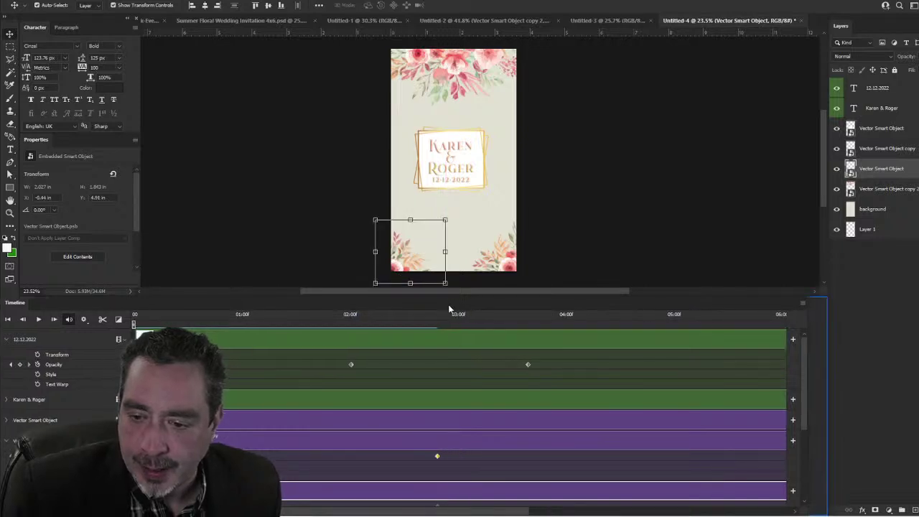
drag(477, 307, 259, 506)
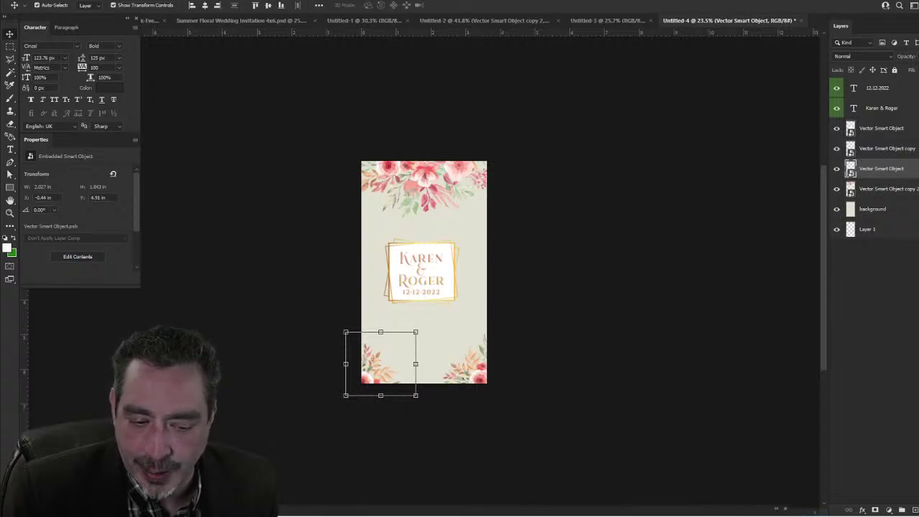
drag(287, 493, 283, 389)
scroll(453, 264, down, 2)
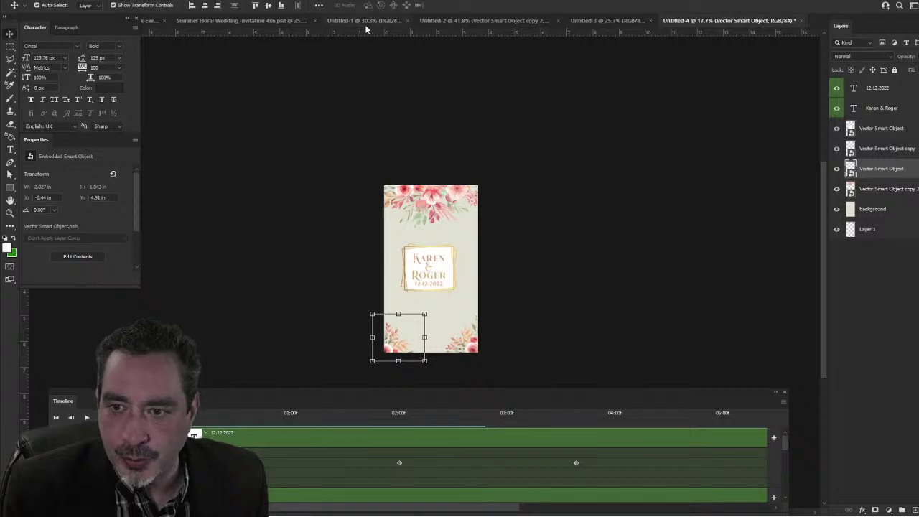
Step: Switch through the open documents to the Untitled-1 card and reposition it in view
click(244, 21)
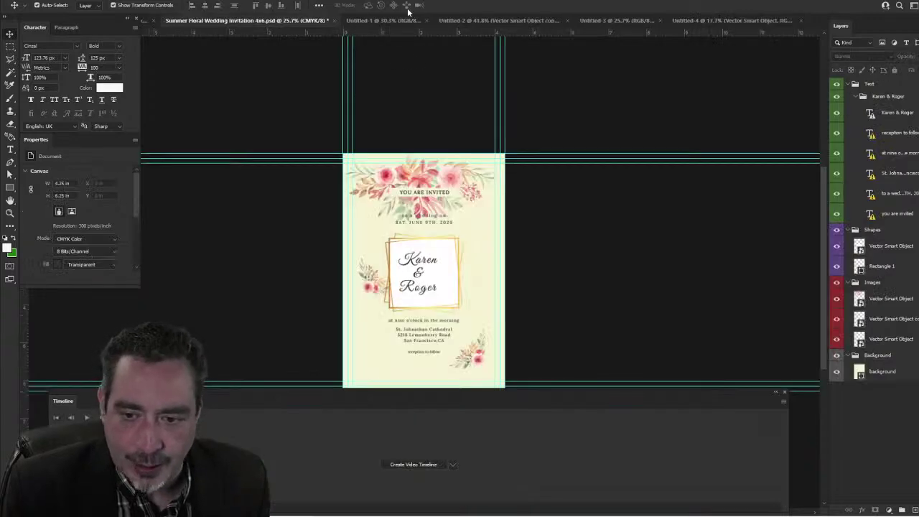
click(494, 20)
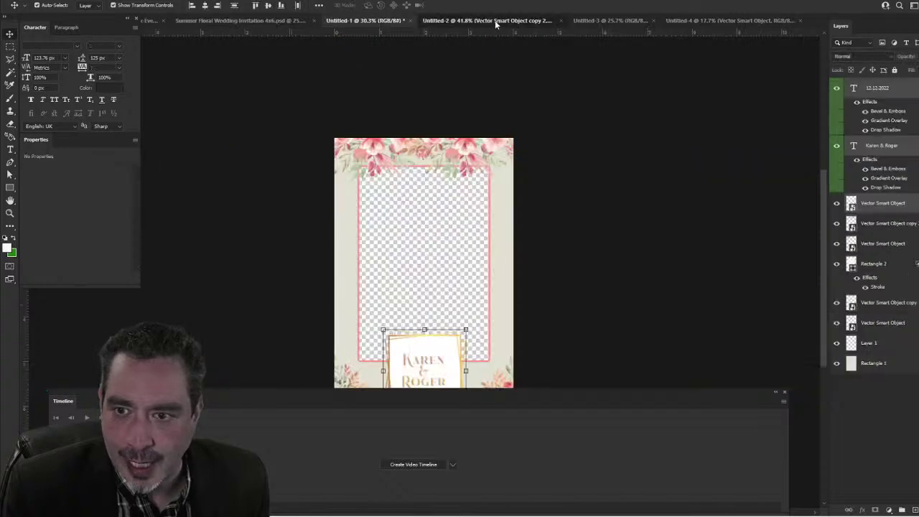
key(ctrl+Tab)
key(ctrl+Tab)
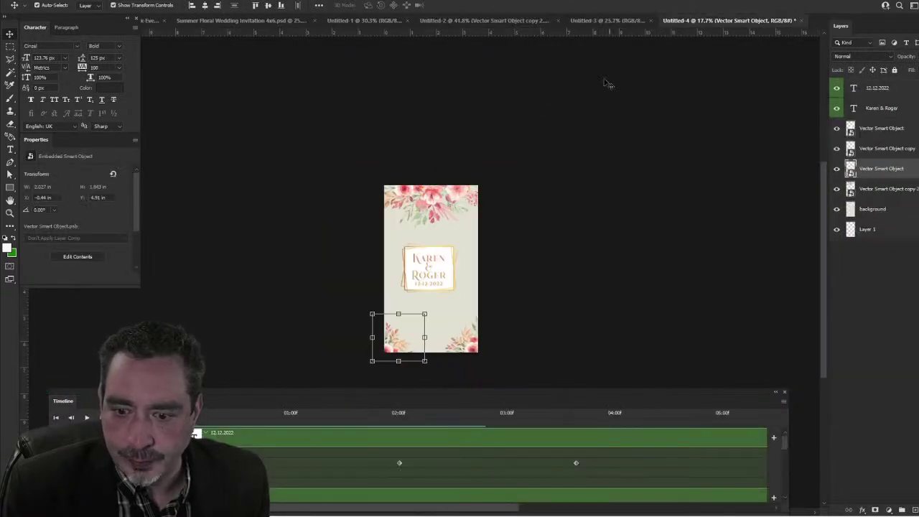
click(368, 22)
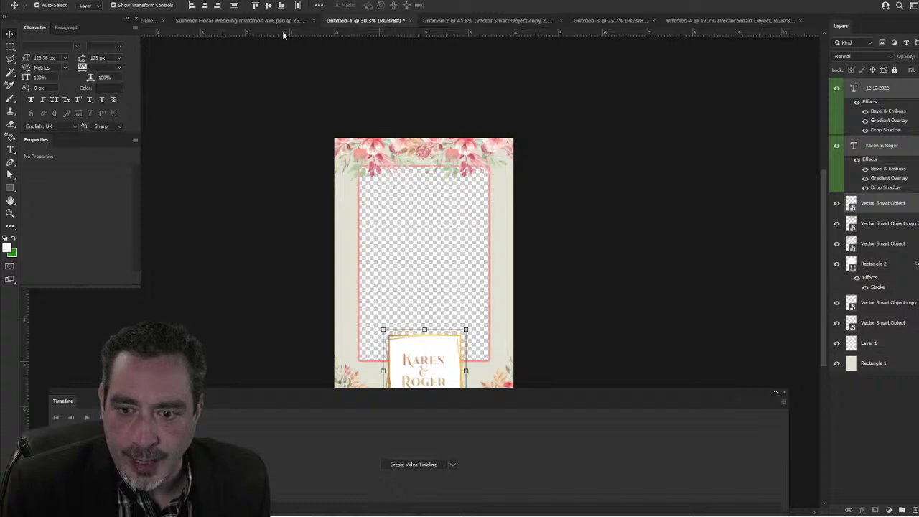
scroll(427, 304, down, 1)
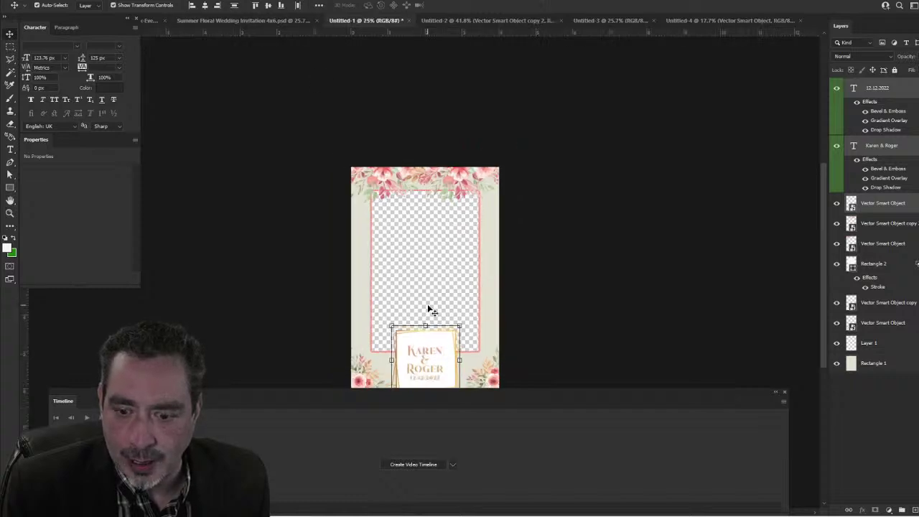
drag(423, 319, 447, 256)
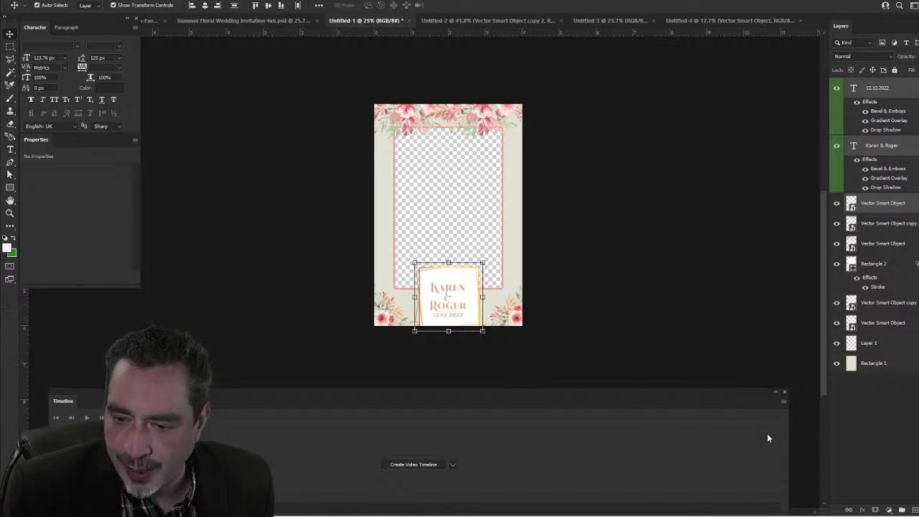
Step: Close the Timeline panel and zoom in on the Untitled-1 card
click(784, 391)
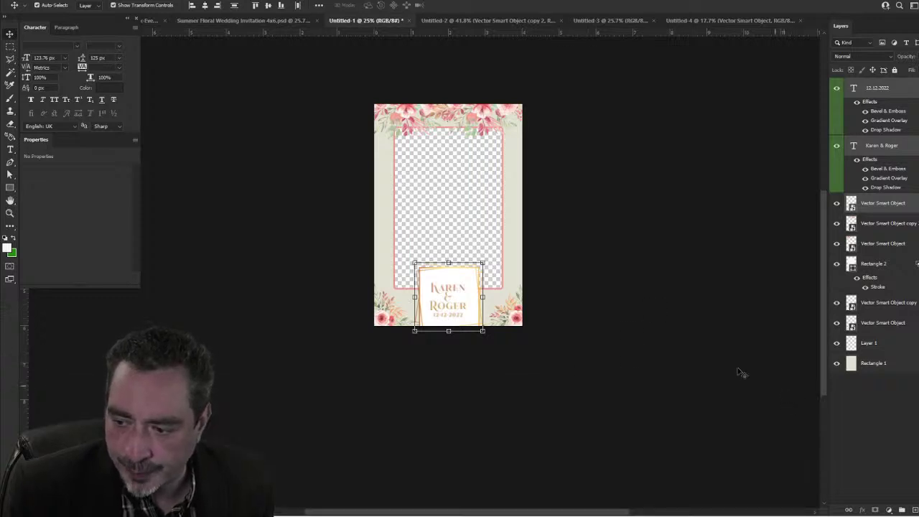
scroll(446, 248, up, 3)
scroll(448, 258, up, 3)
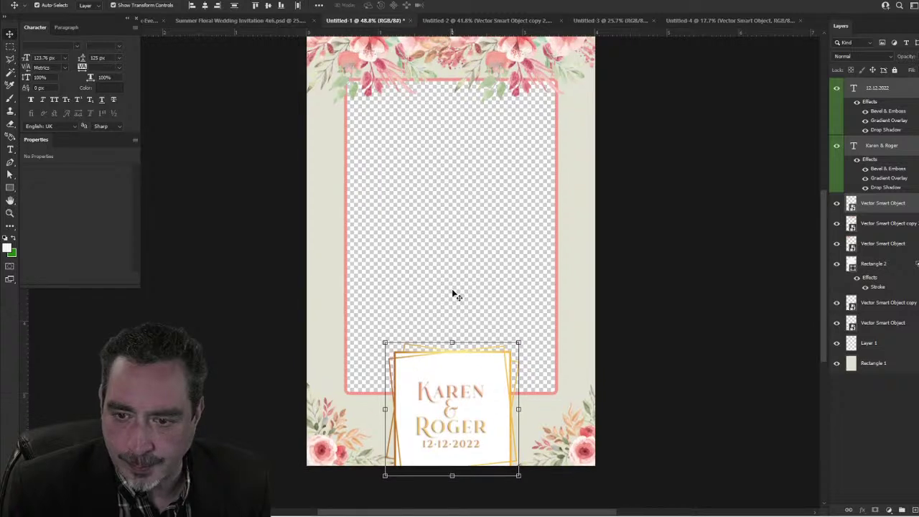
scroll(451, 288, down, 2)
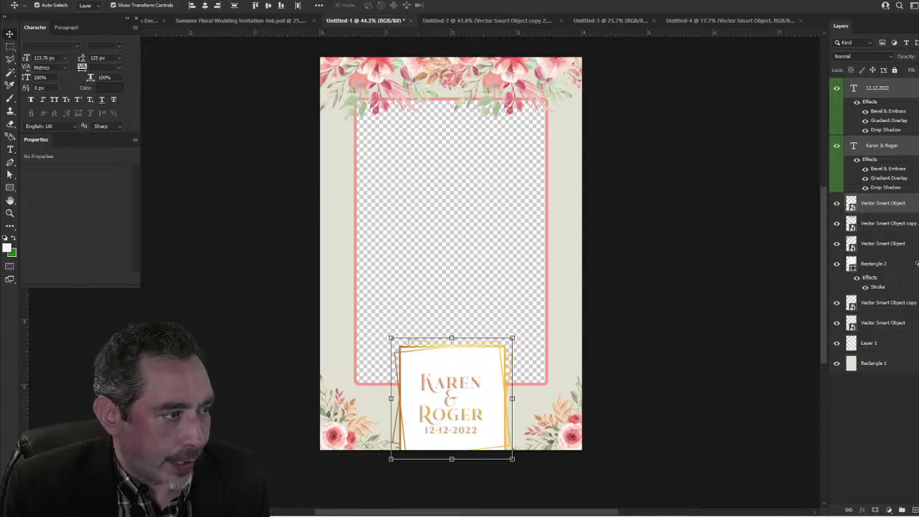
Step: Drag the couple photo onto Untitled-1 and commit it as an embedded smart object over the photo frame
drag(351, 269, 437, 267)
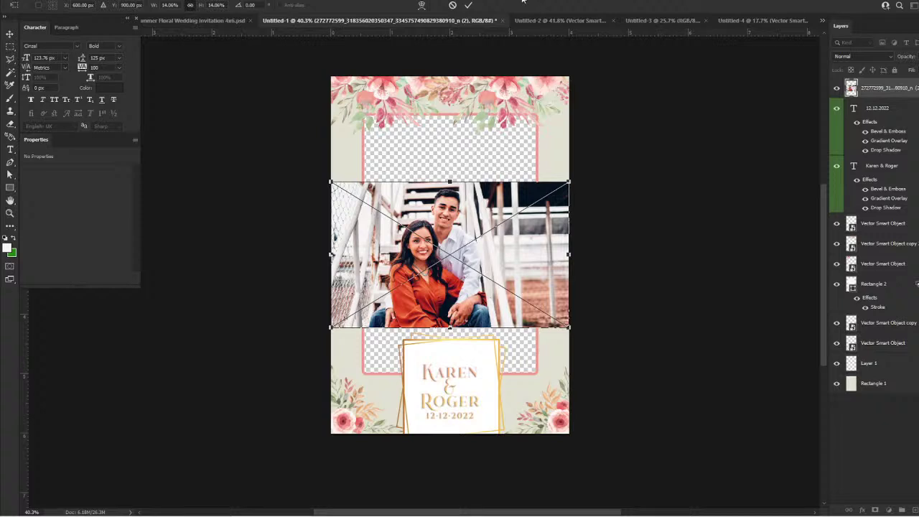
click(468, 6)
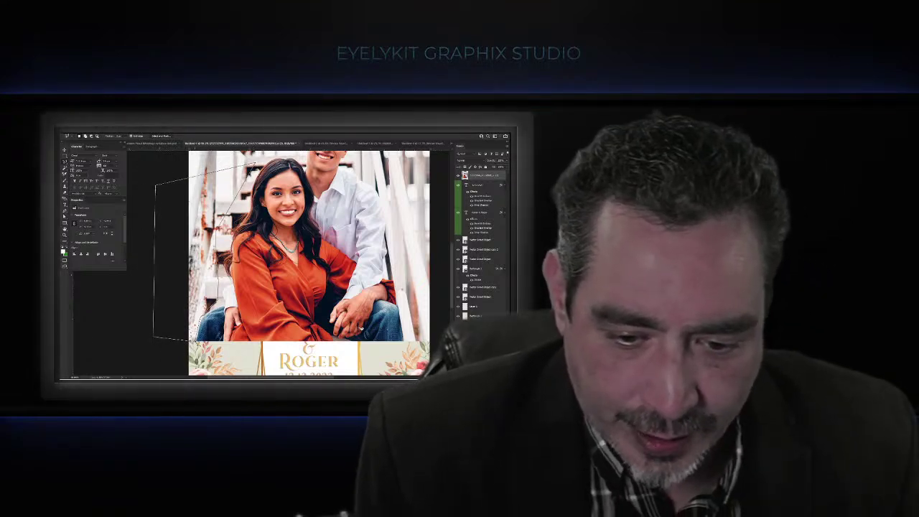
Step: Try cutting the couple out of the staircase background, then undo back to the uncut photo
key(ctrl+0)
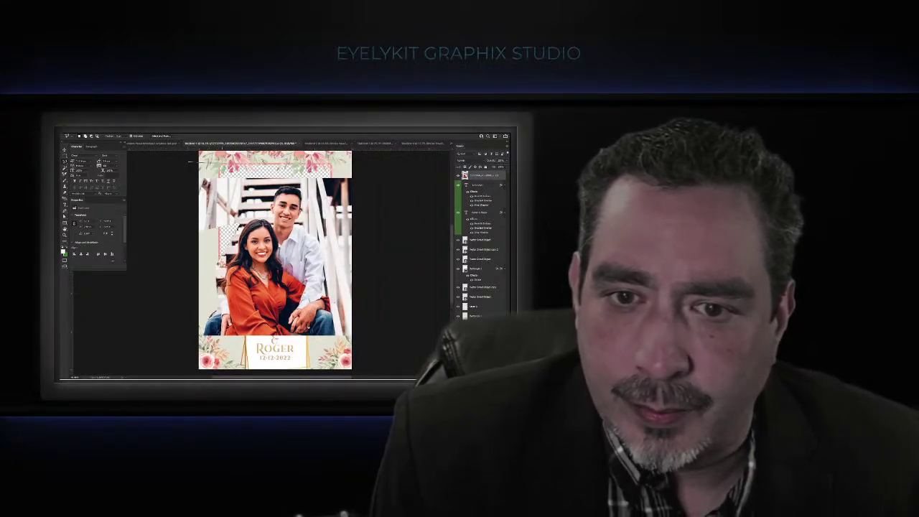
mouse_move(190, 161)
mouse_down()
mouse_move(366, 163)
mouse_move(364, 350)
mouse_move(343, 341)
mouse_move(326, 249)
mouse_move(302, 219)
mouse_move(301, 186)
mouse_move(304, 195)
mouse_move(274, 193)
mouse_move(273, 221)
mouse_move(244, 230)
mouse_up()
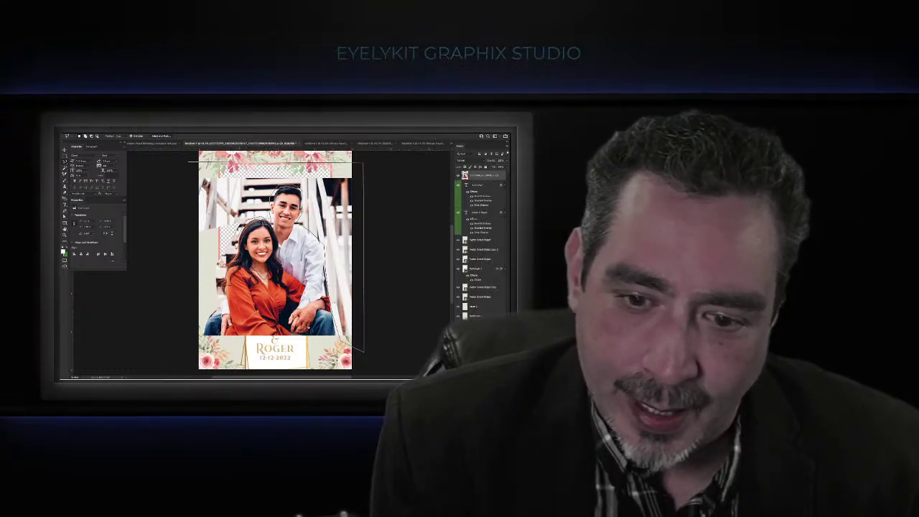
mouse_move(229, 259)
mouse_down()
mouse_move(221, 308)
mouse_move(208, 323)
mouse_move(190, 165)
mouse_up()
key(Delete)
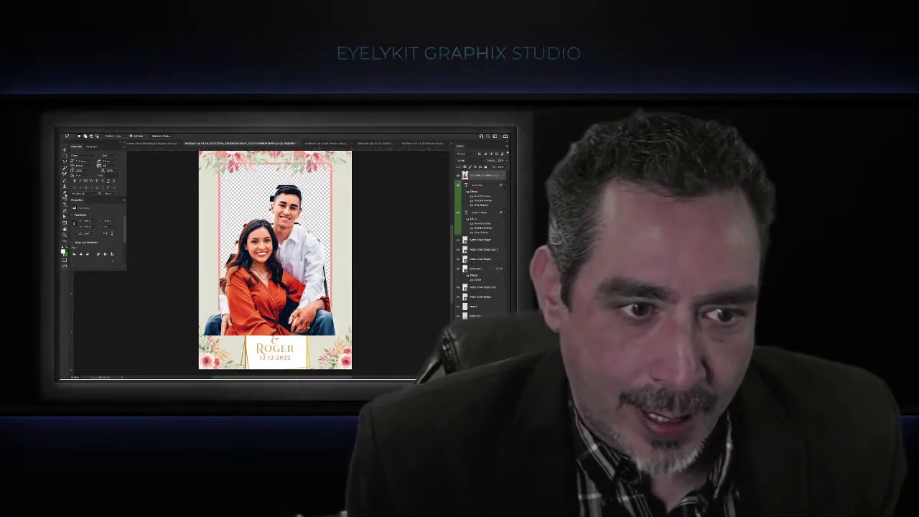
key(z)
click(230, 230)
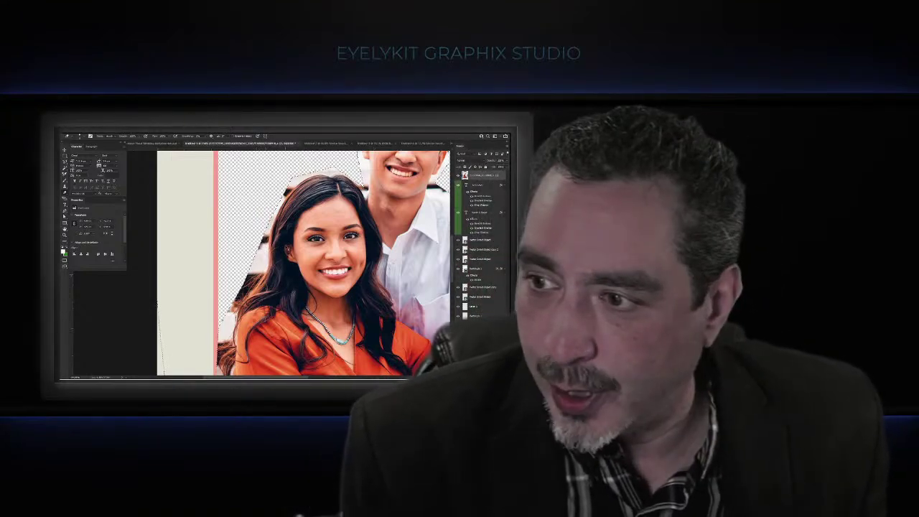
key(ctrl+z)
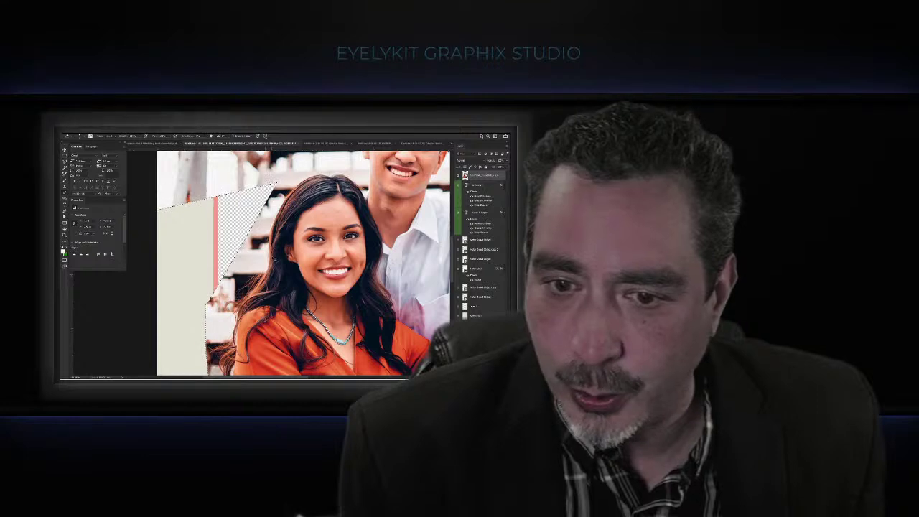
key(ctrl+z)
key(ctrl+0)
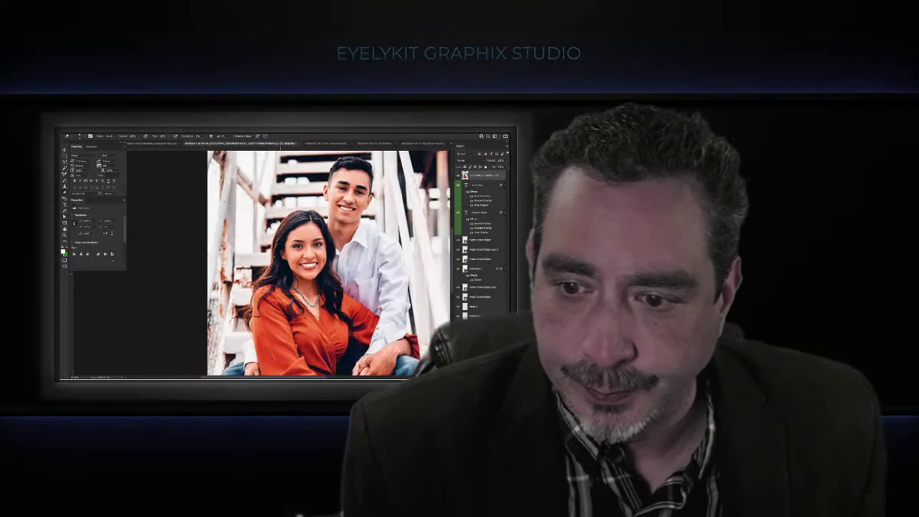
Step: Free-transform the couple photo to fit the card's photo area and commit it
key(ctrl+t)
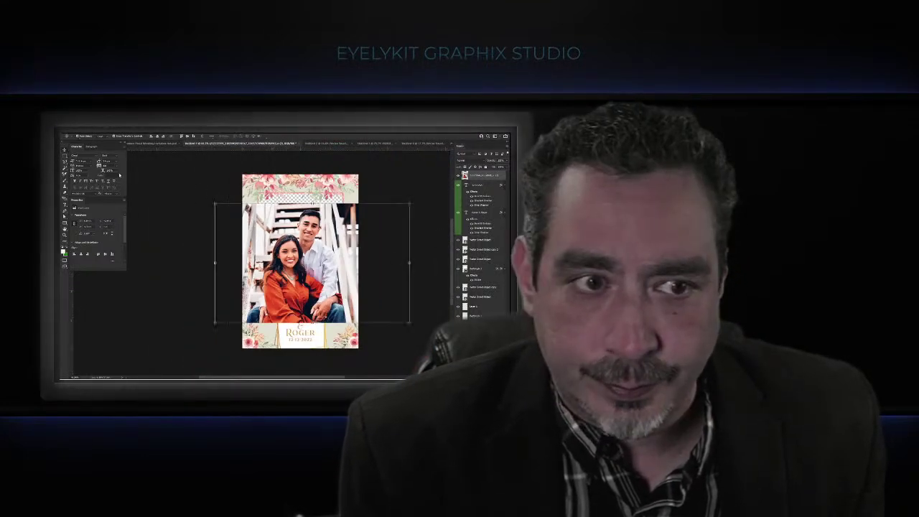
scroll(333, 263, up, 3)
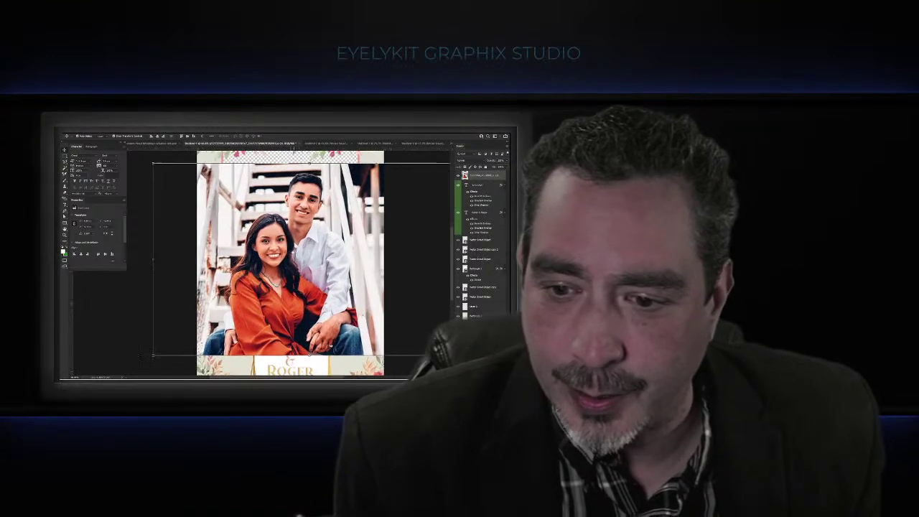
scroll(294, 262, right, 1)
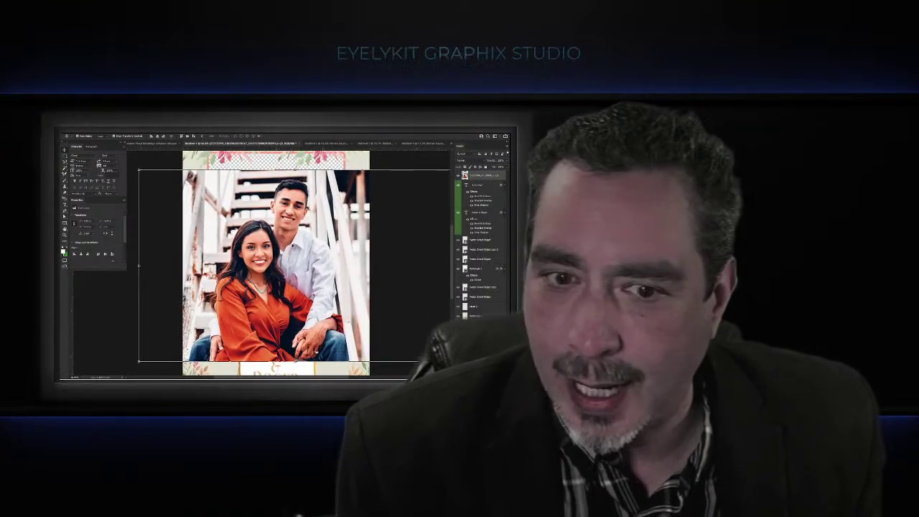
scroll(281, 257, down, 4)
key(Return)
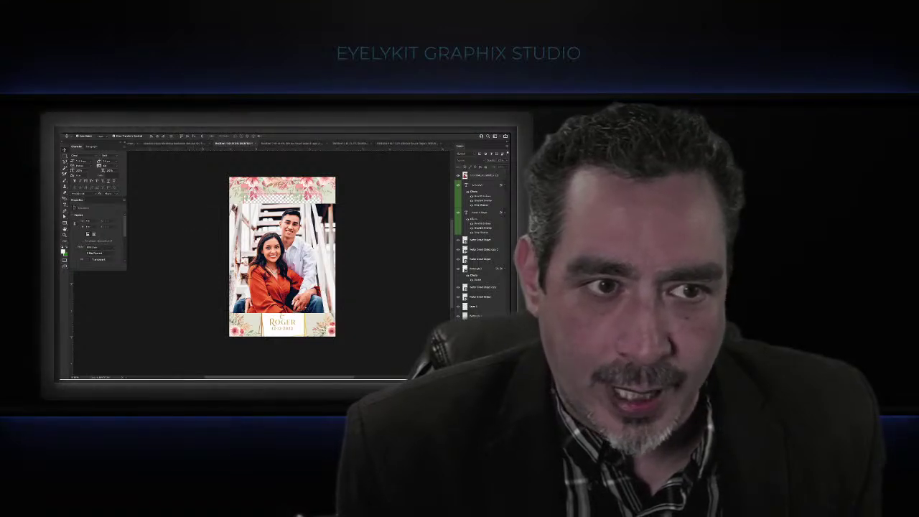
Step: Create a new blank transparent portrait document from a preset sized in inches
key(alt+f)
key(Return)
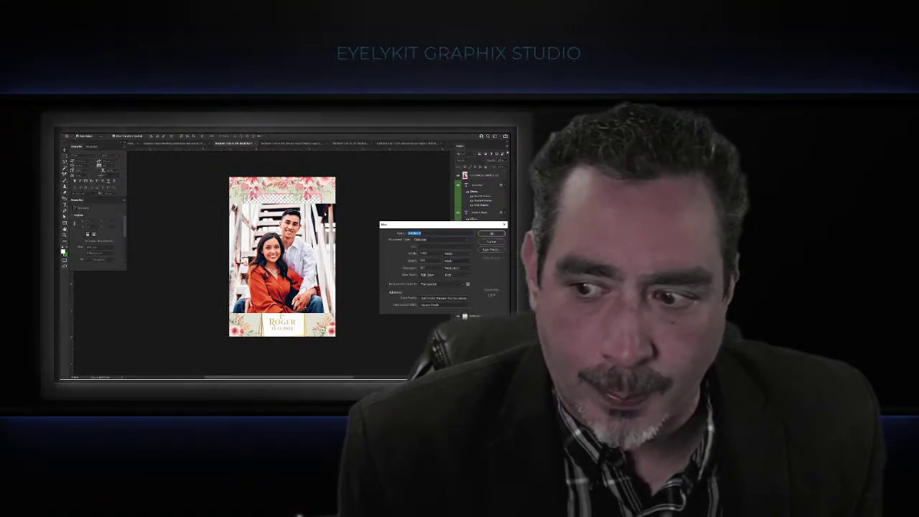
click(460, 241)
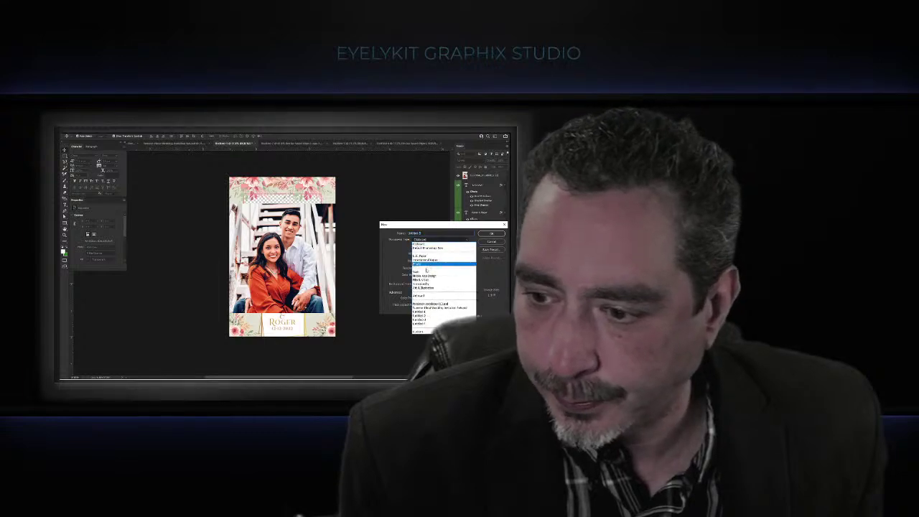
click(427, 311)
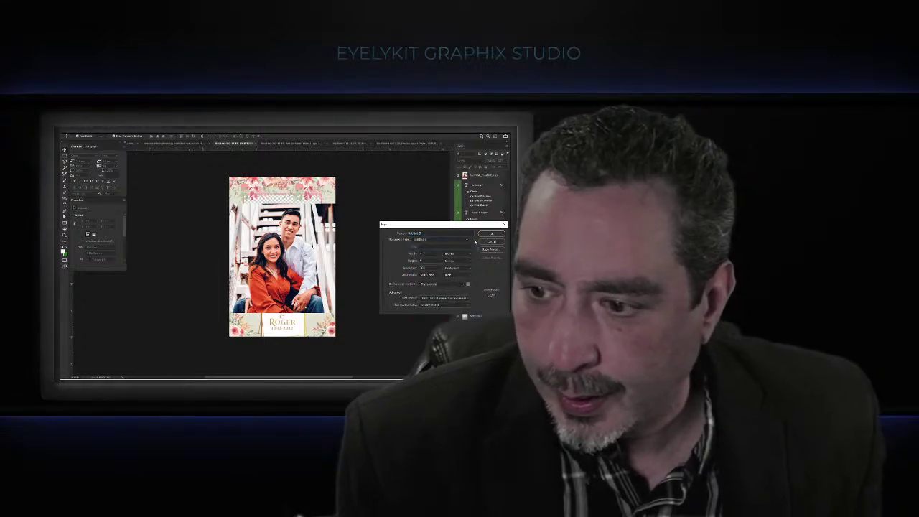
click(482, 233)
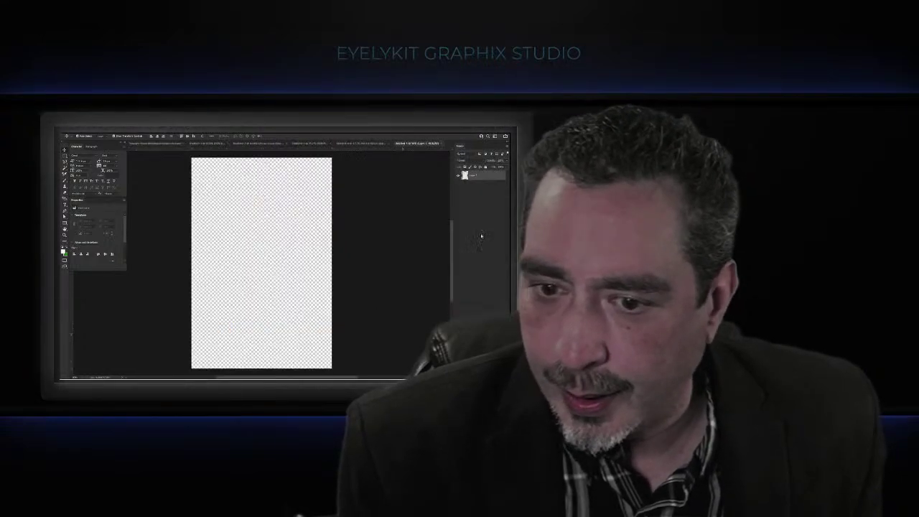
Step: Browse the other open card documents, then return to the new blank document
click(345, 145)
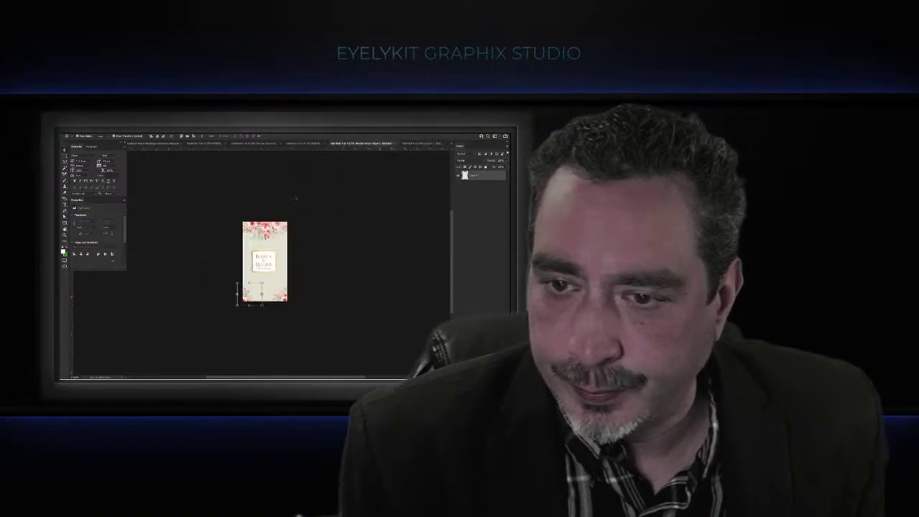
click(290, 144)
click(262, 144)
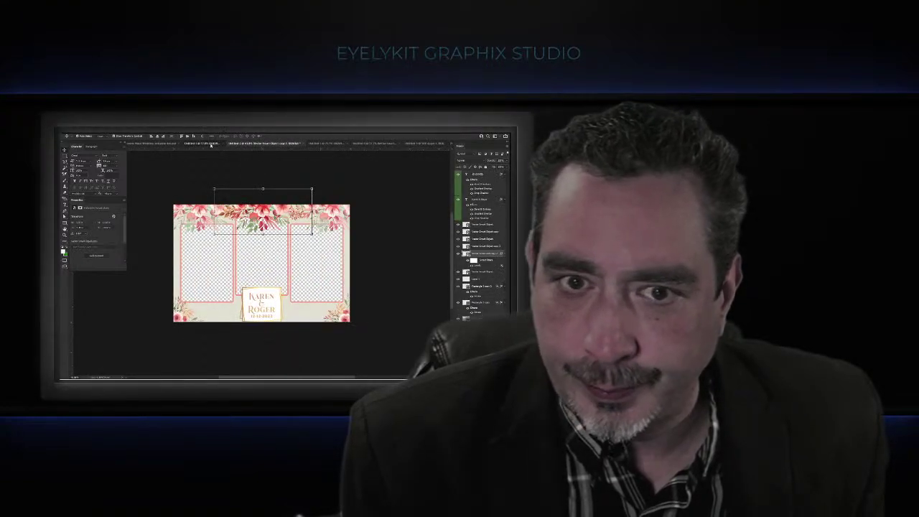
click(211, 144)
click(262, 143)
click(312, 143)
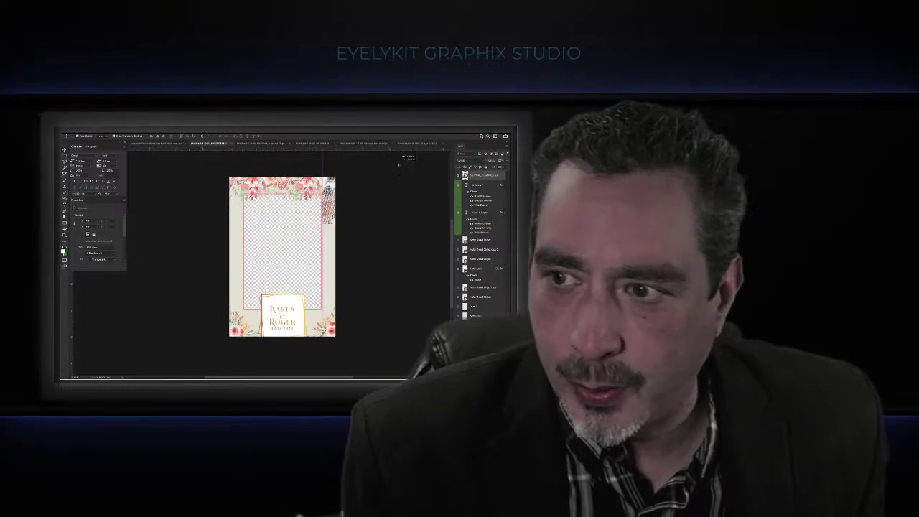
click(405, 143)
Step: Place the couple photo on the blank document, resize it, and commit the placement
drag(254, 272, 259, 273)
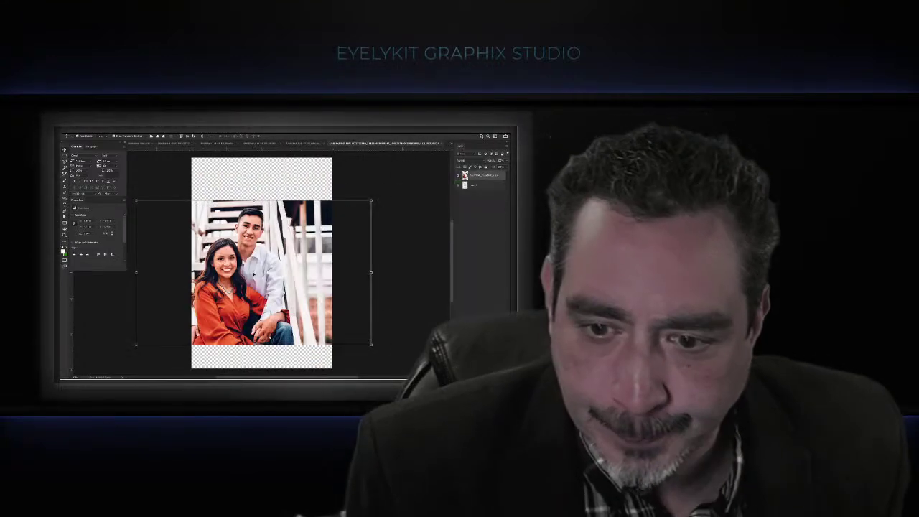
key(ctrl+minus)
drag(326, 227, 360, 203)
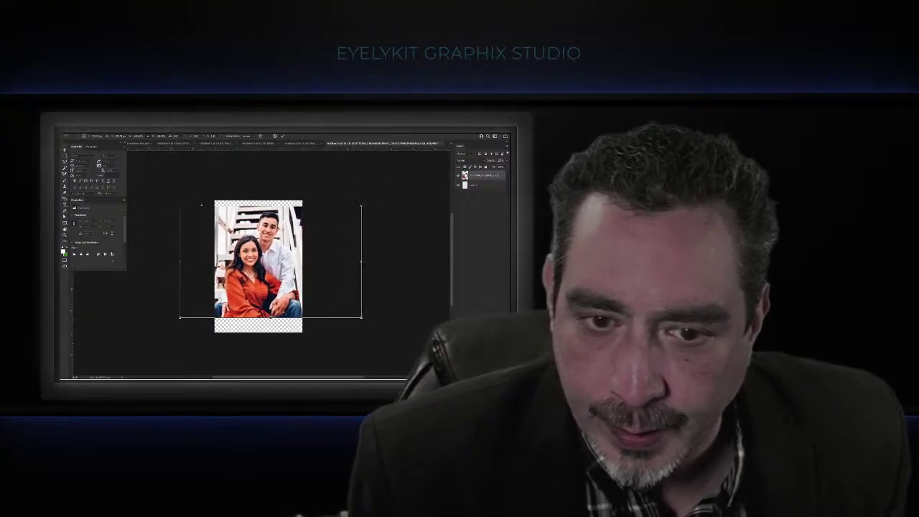
drag(179, 204, 187, 210)
drag(359, 208, 357, 212)
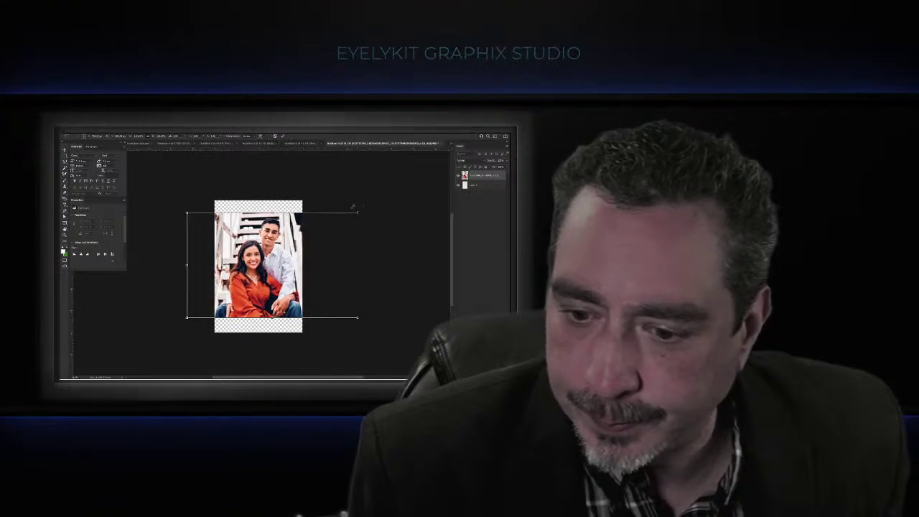
key(Return)
Step: Select the couple with Select Subject and cut them out of the staircase photo
key(ctrl+plus)
key(ctrl+plus)
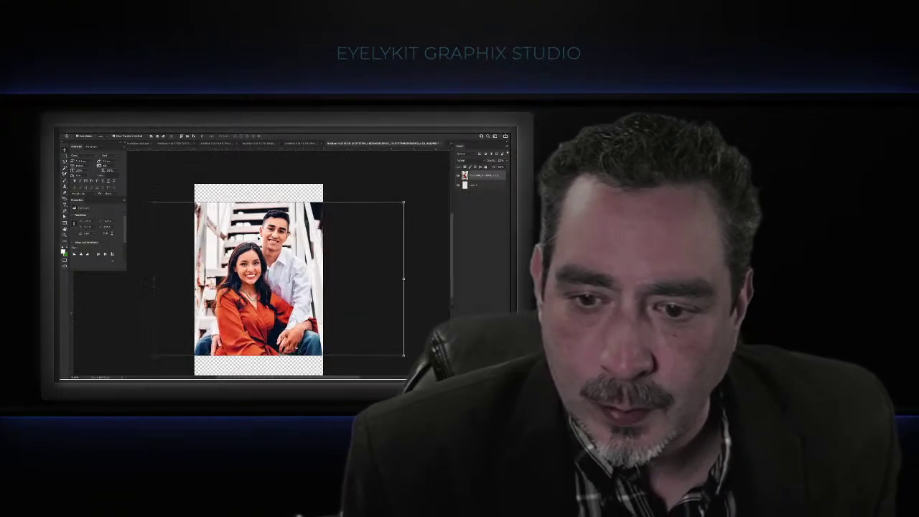
key(ctrl+t)
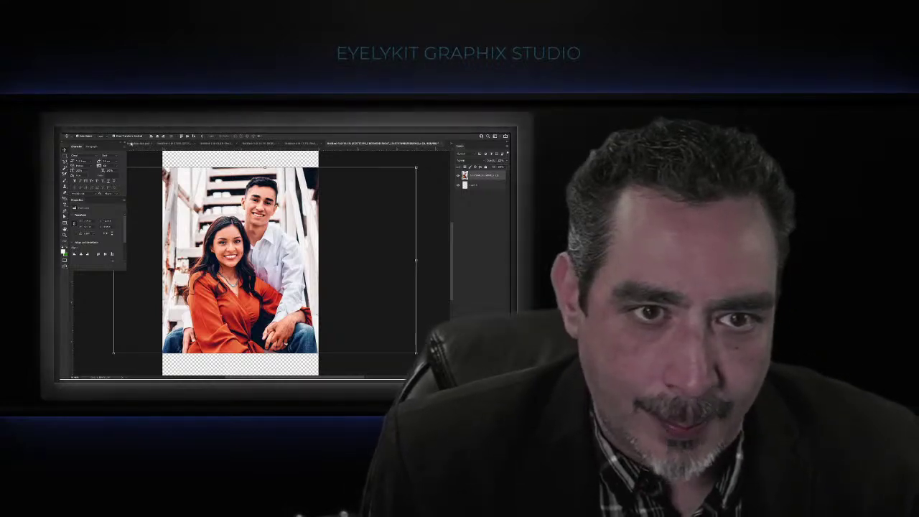
key(alt+s)
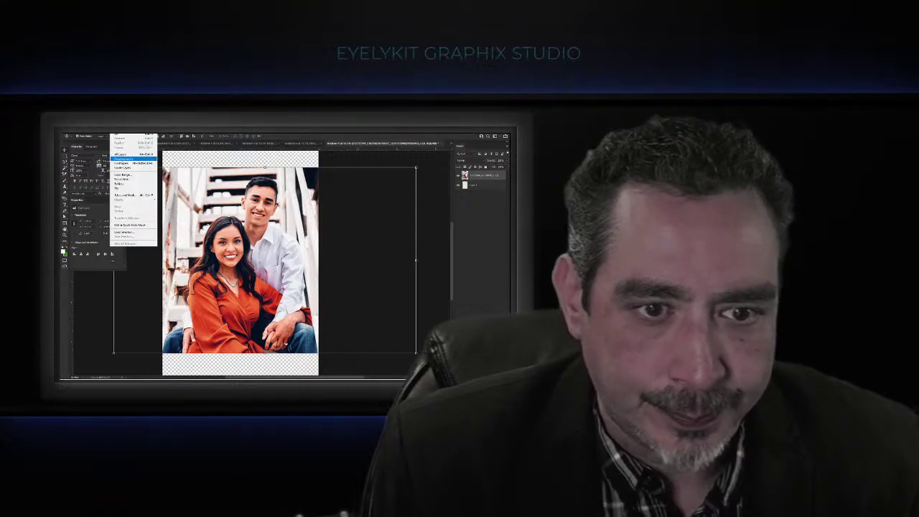
click(121, 185)
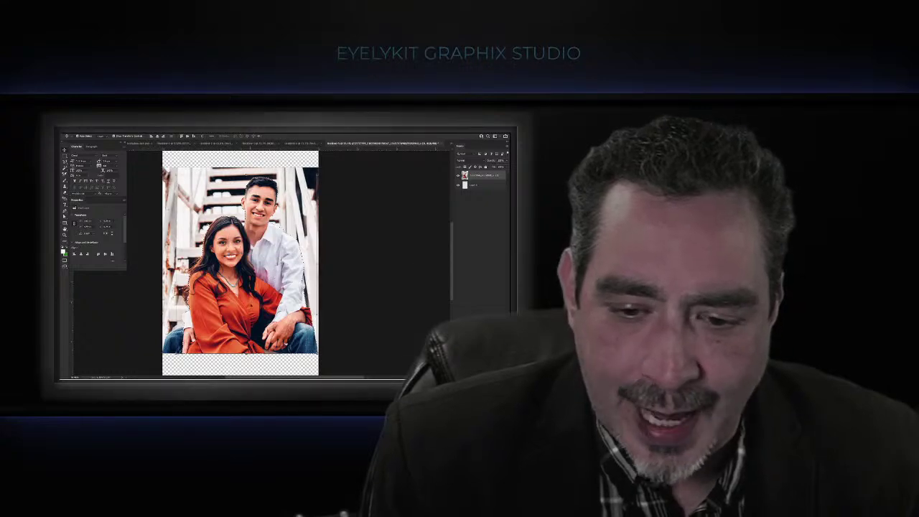
scroll(180, 285, up, 5)
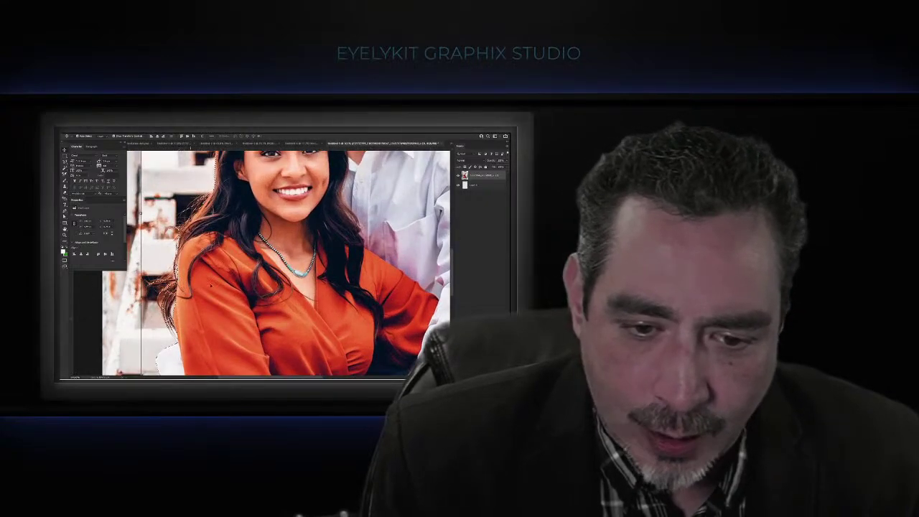
scroll(211, 285, down, 5)
scroll(222, 293, up, 5)
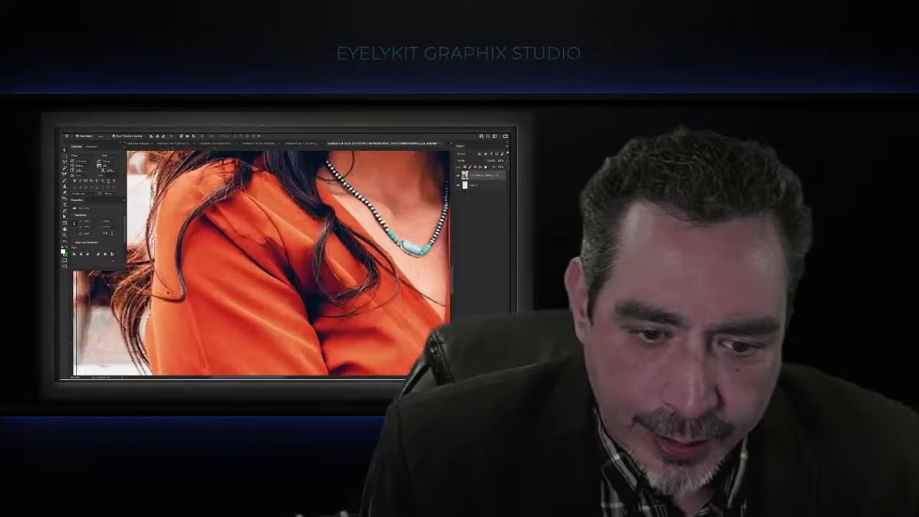
scroll(219, 287, down, 6)
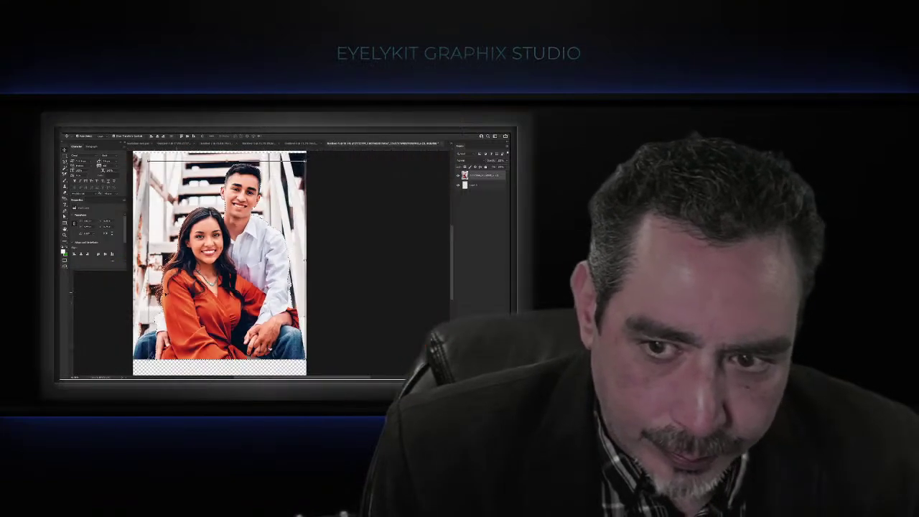
scroll(233, 298, up, 1)
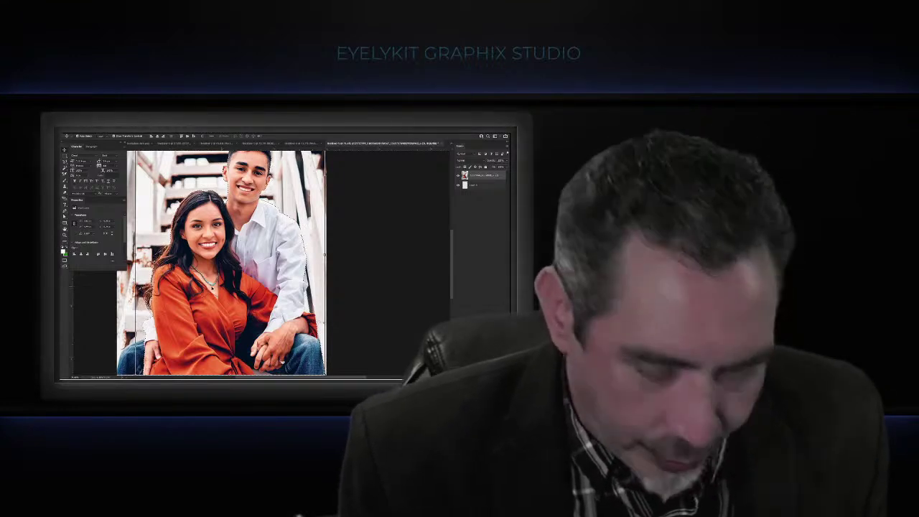
key(Delete)
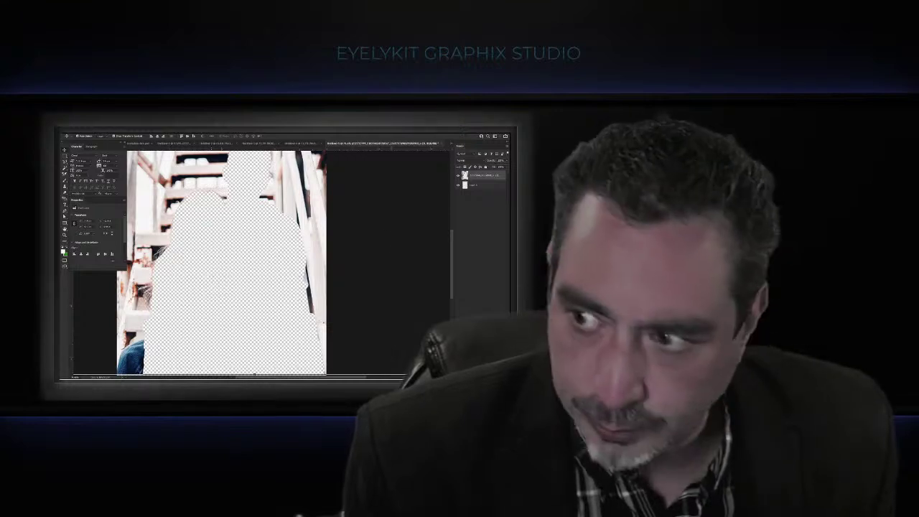
Step: Hide the staircase layer, paste the cut-out couple as a new layer, and frame the whole document
click(458, 176)
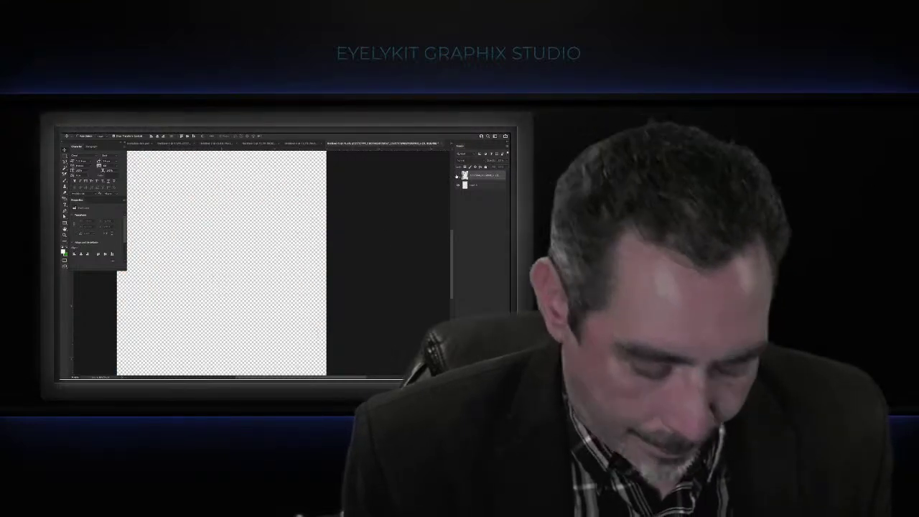
key(ctrl+v)
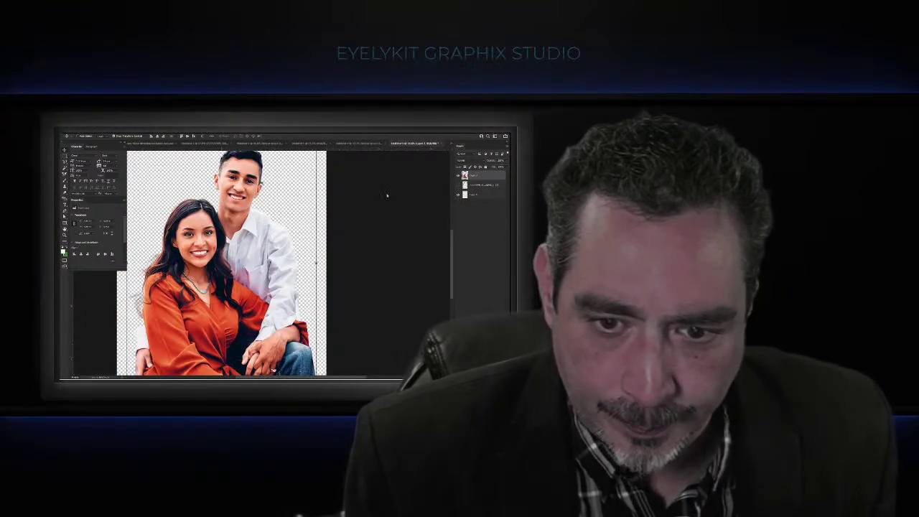
key(ctrl+0)
scroll(259, 271, down, 2)
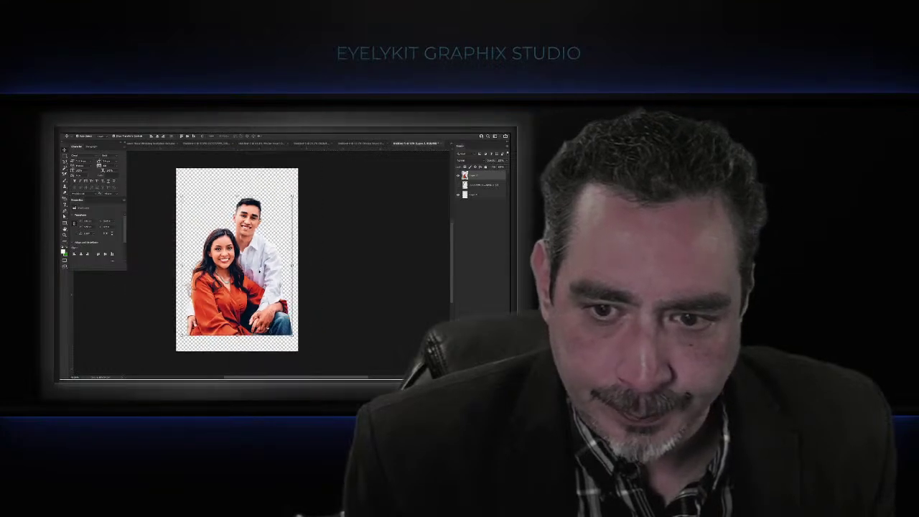
scroll(259, 271, up, 4)
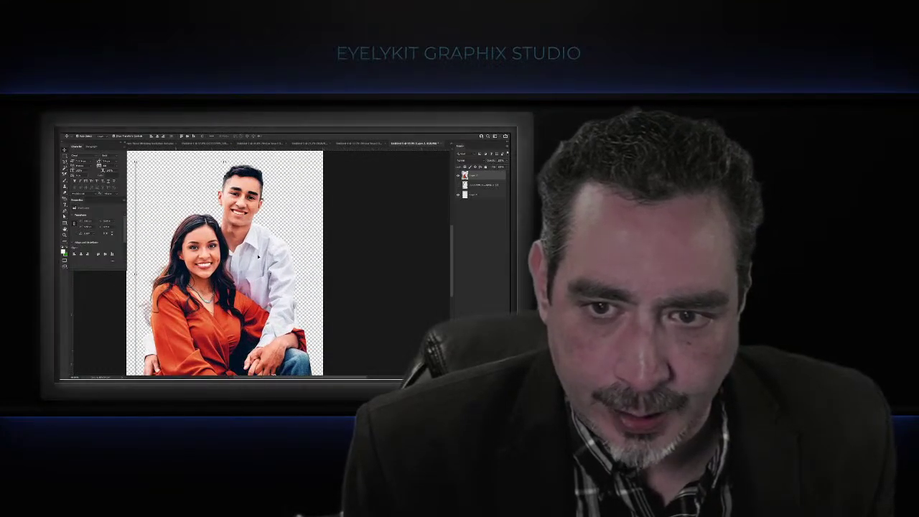
scroll(258, 257, up, 2)
scroll(263, 257, up, 2)
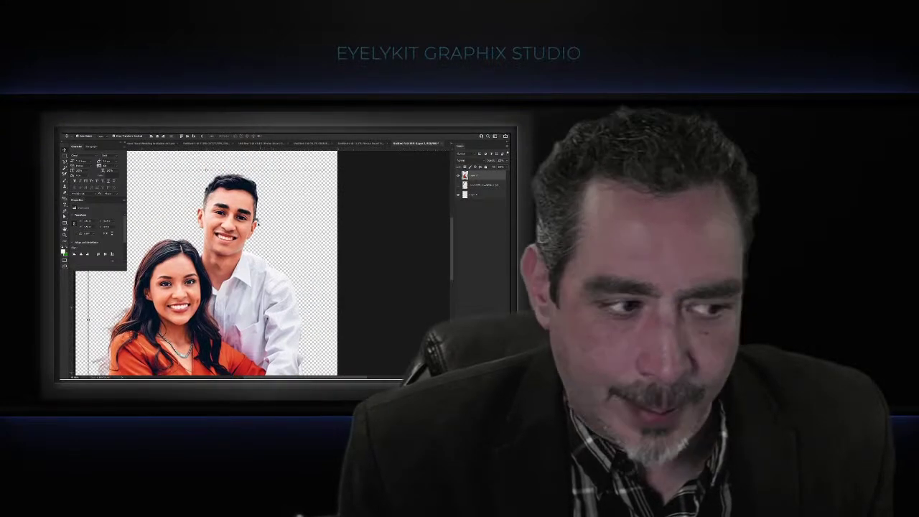
scroll(206, 170, down, 2)
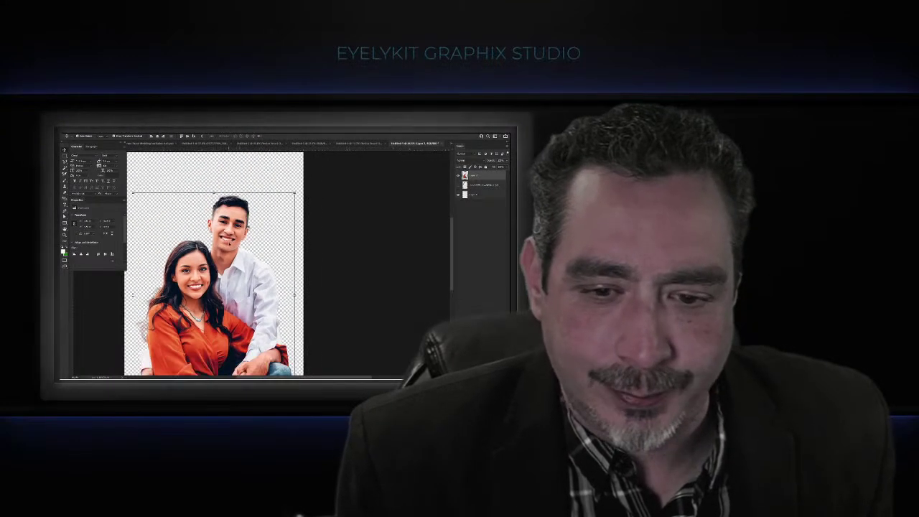
scroll(244, 229, up, 5)
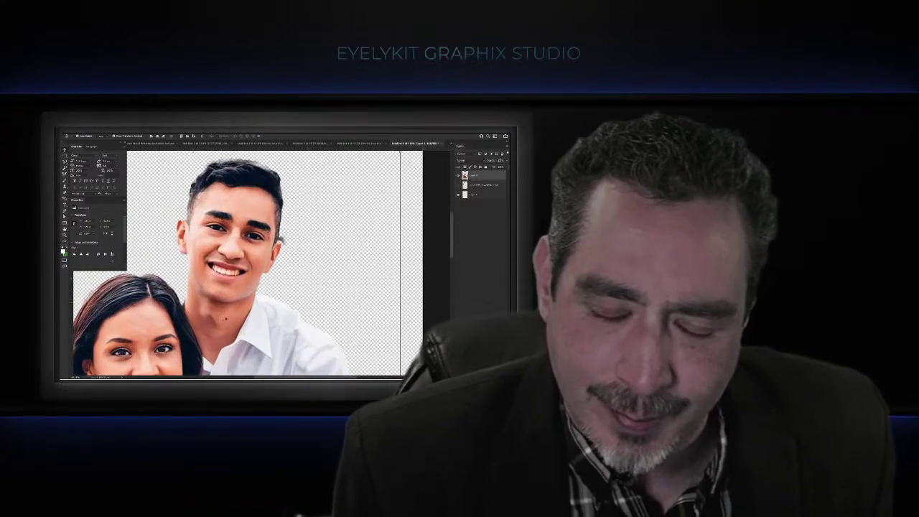
scroll(233, 250, down, 2)
scroll(233, 250, down, 3)
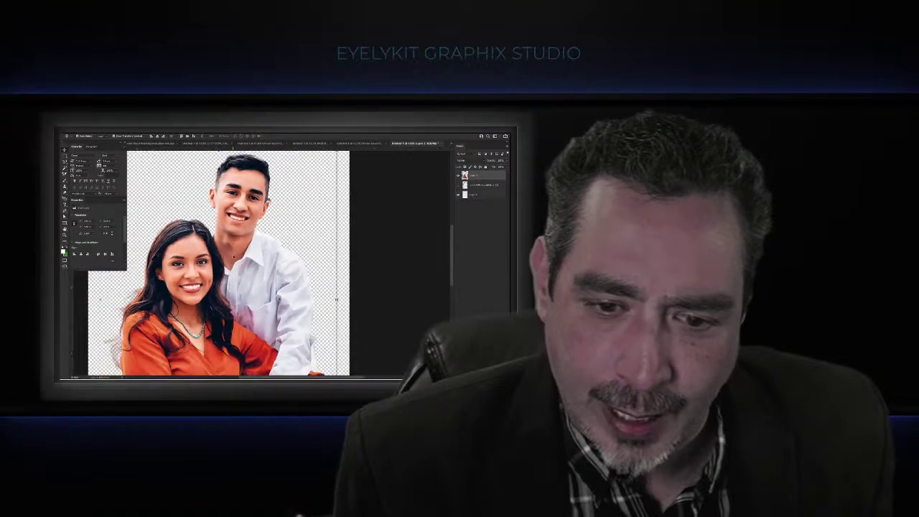
drag(218, 280, 231, 260)
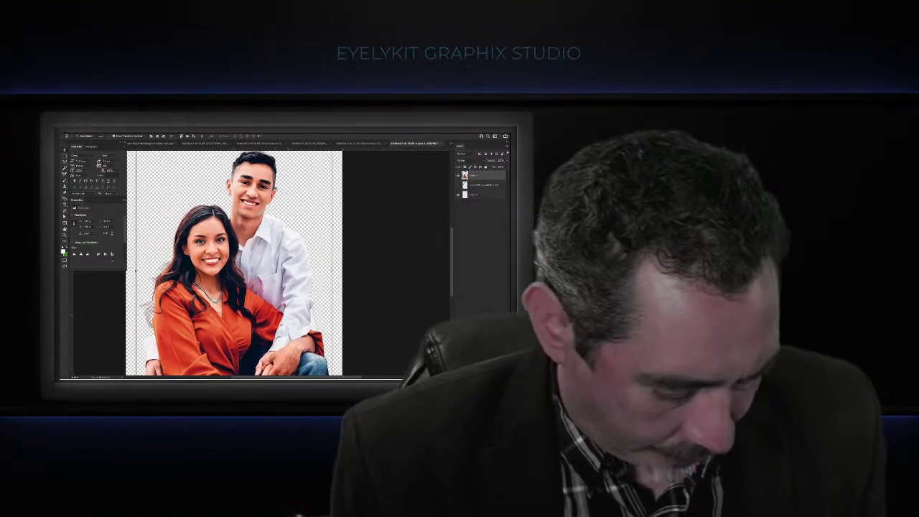
Step: Restore the placed couple photo and scale it to fill the canvas width
key(Escape)
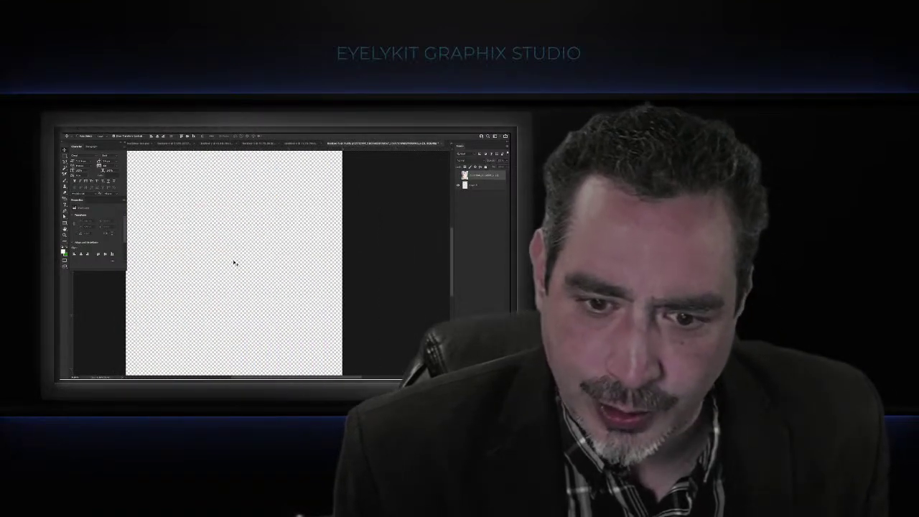
key(ctrl+z)
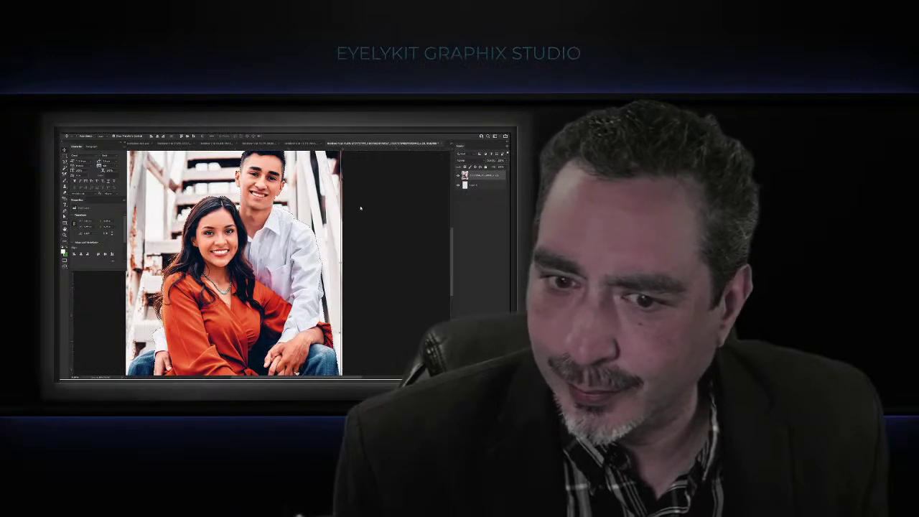
key(ctrl+z)
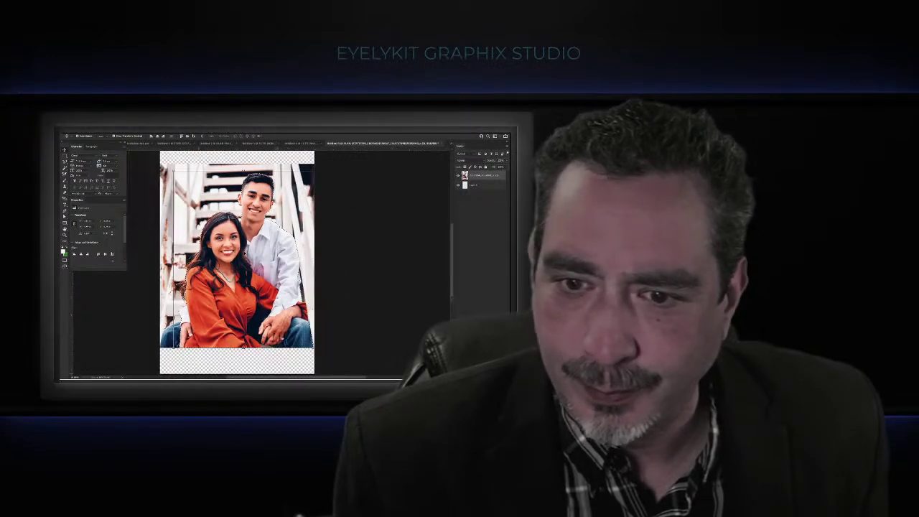
key(ctrl+z)
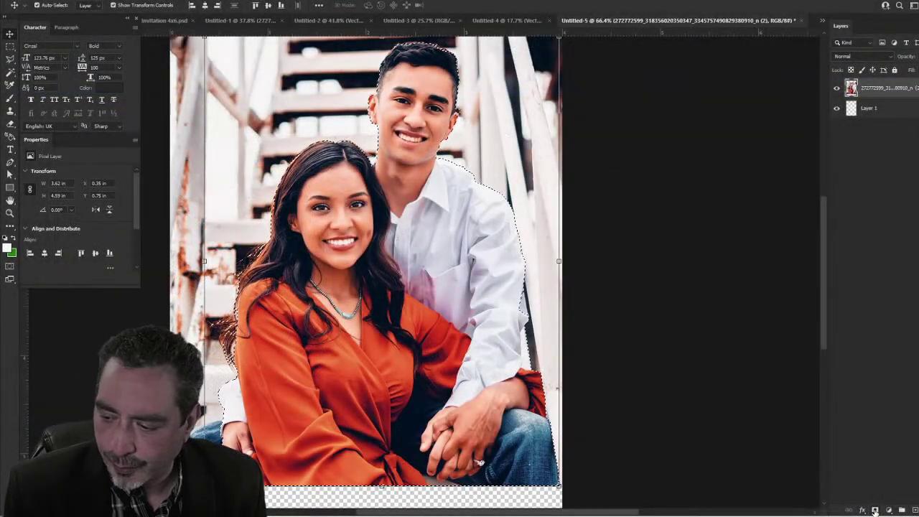
Step: Add a layer mask to the couple photo that hides the stairway background
click(874, 510)
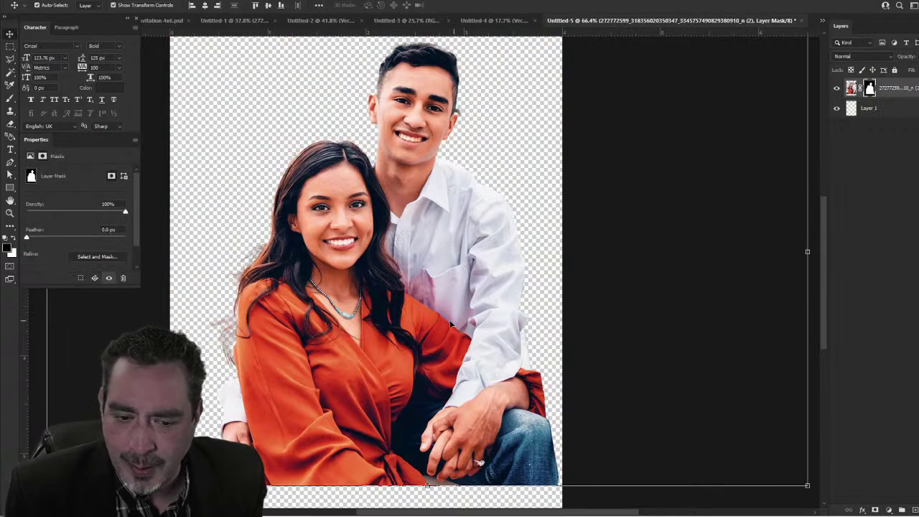
drag(293, 318, 351, 329)
scroll(390, 325, up, 2)
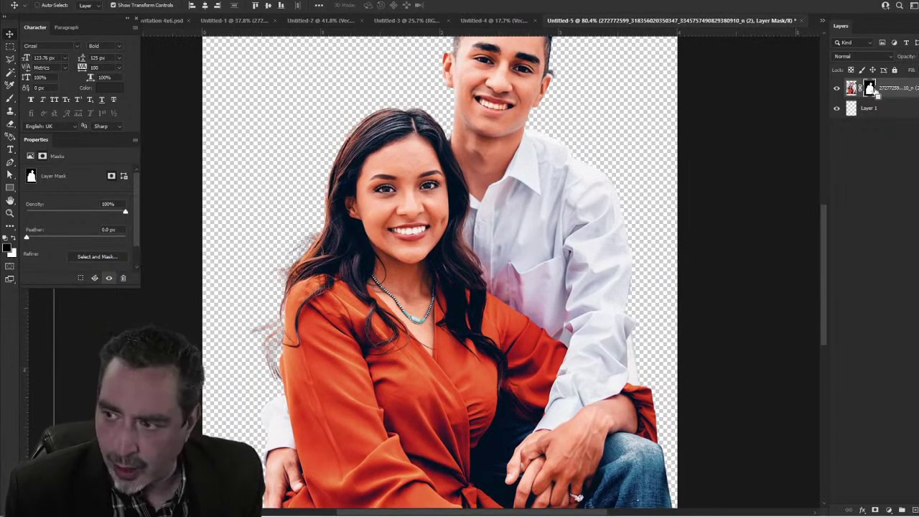
Step: Toggle the layer mask off and on to compare, leaving it on, then deselect
ctrl+click(870, 89)
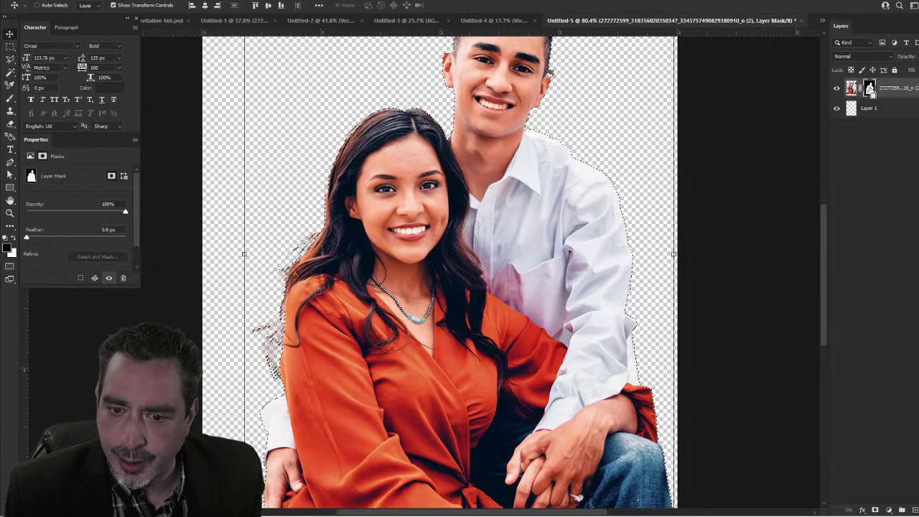
shift+click(870, 89)
shift+click(870, 89)
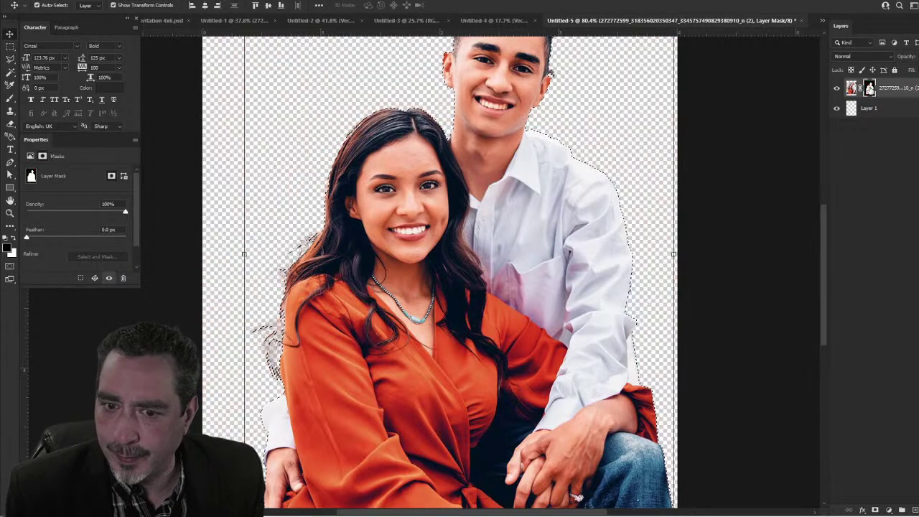
shift+click(870, 89)
shift+click(870, 89)
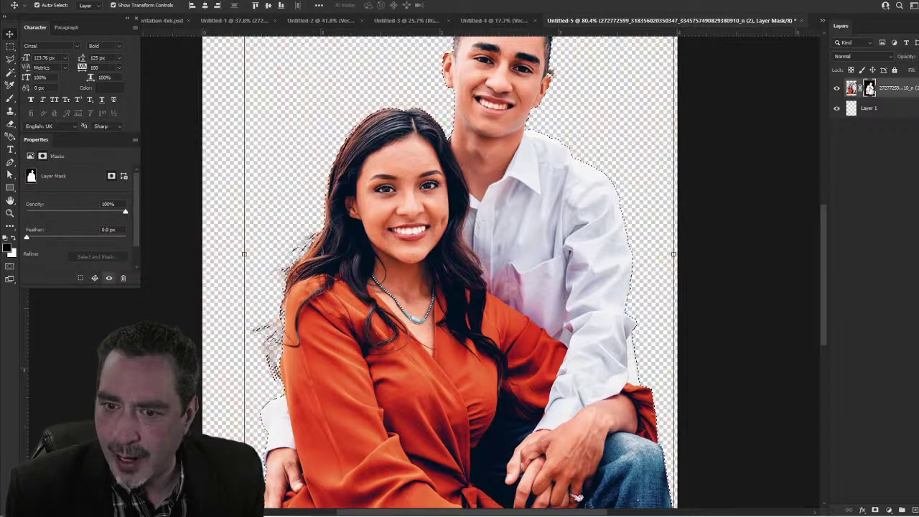
shift+click(869, 89)
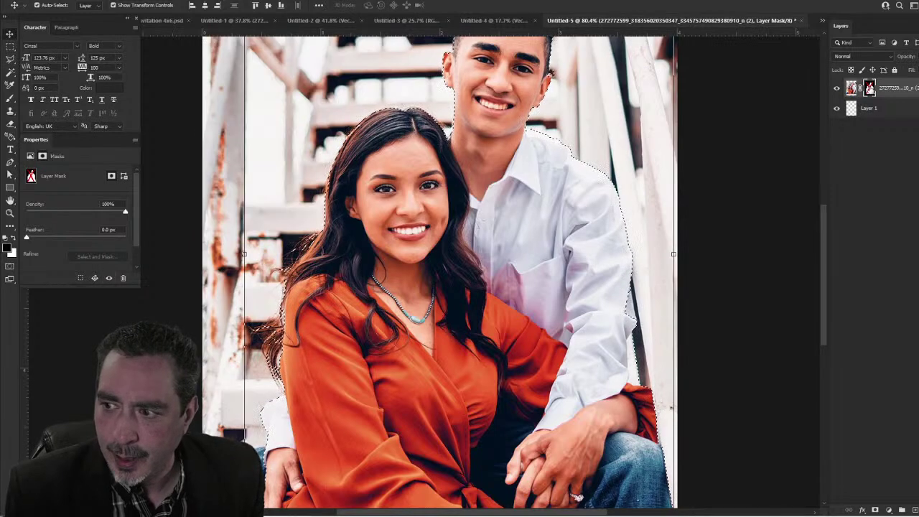
shift+click(870, 89)
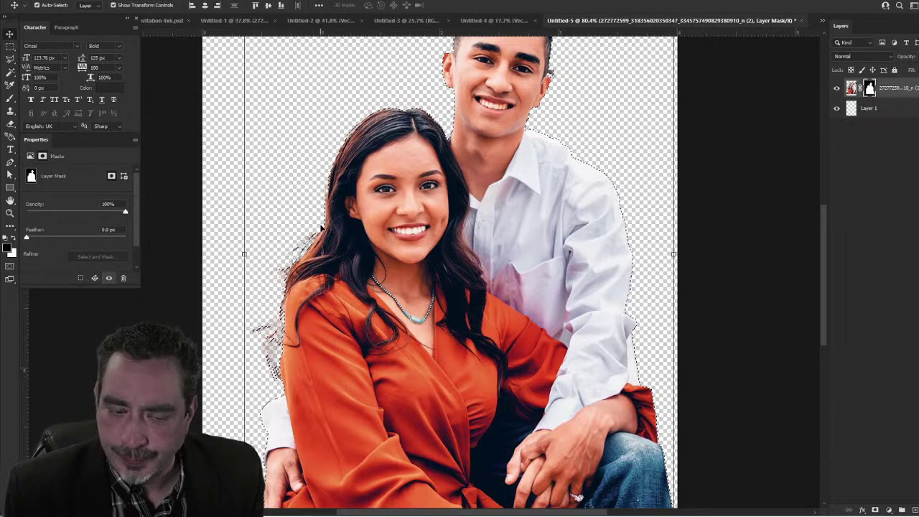
key(ctrl+d)
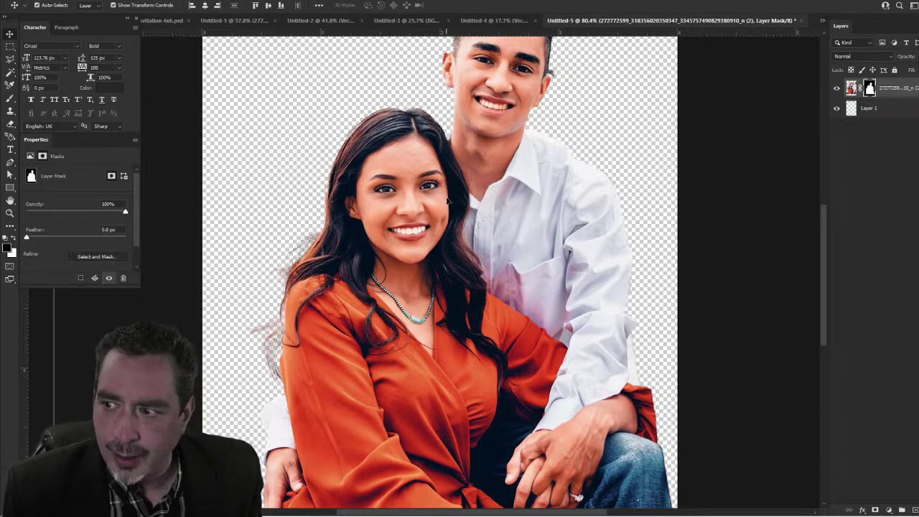
Step: Zoom in and paint black on the mask with a smaller brush along the hair edge
scroll(447, 203, up, 2)
scroll(452, 235, up, 4)
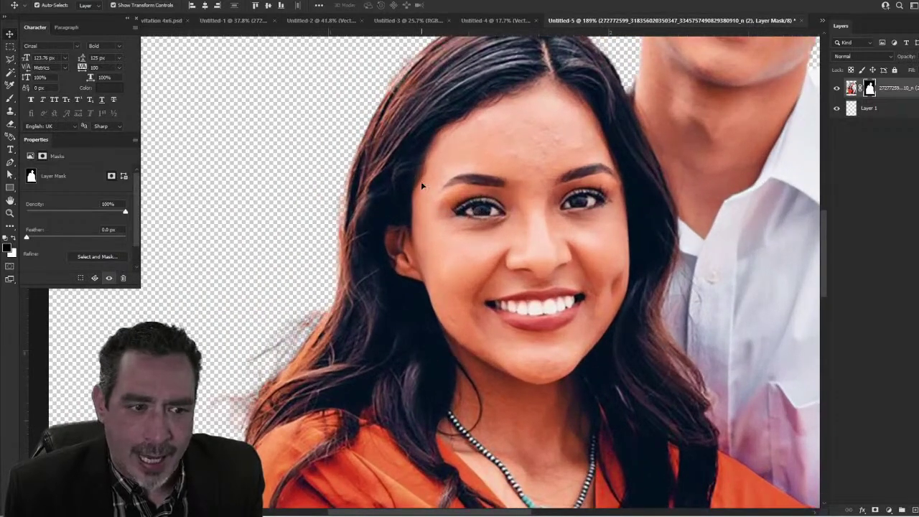
click(10, 99)
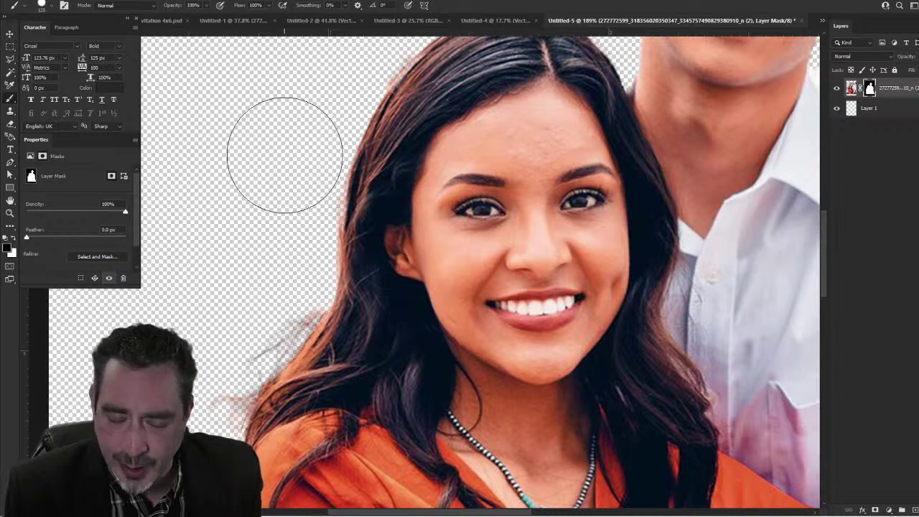
key(bracketleft)
key(bracketleft)
key(bracketleft)
key(bracketleft)
key(bracketleft)
key(bracketleft)
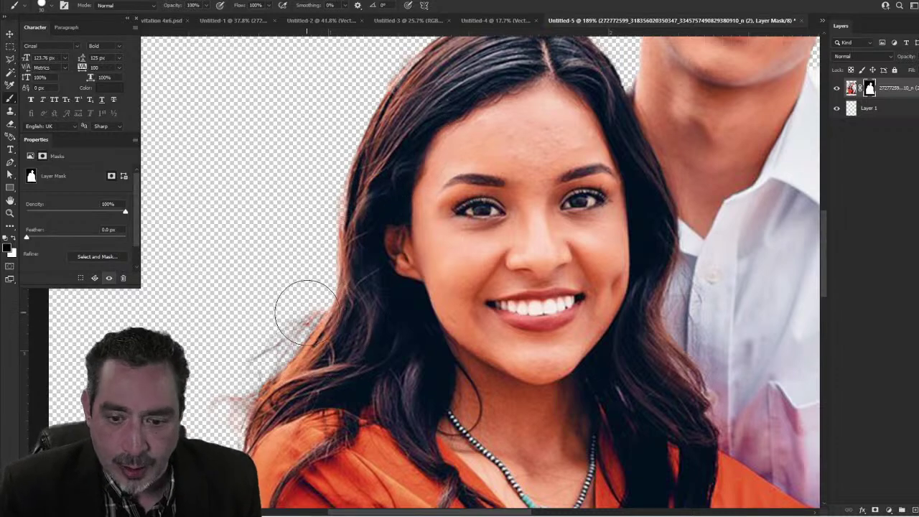
key(bracketleft)
key(bracketleft)
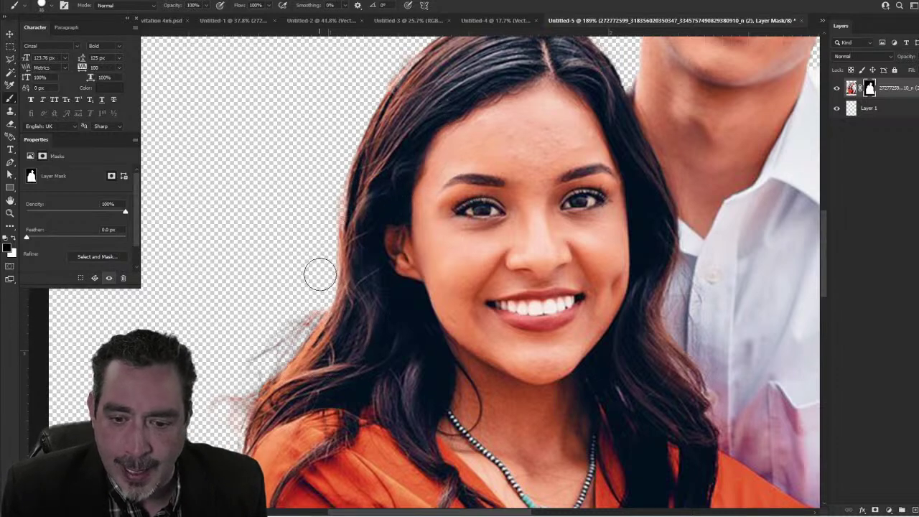
mouse_move(324, 295)
mouse_down()
mouse_move(341, 333)
mouse_move(308, 323)
mouse_up()
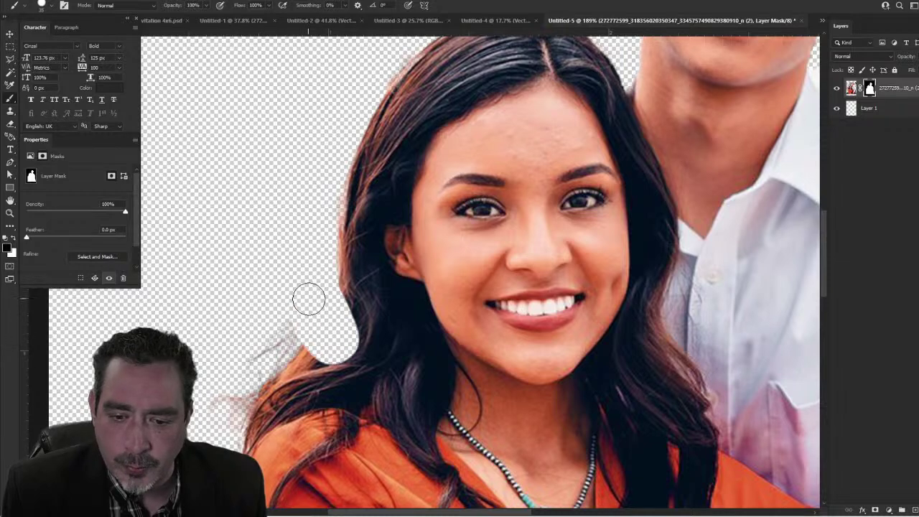
Step: Paint white on the mask to restore the woman's hair and shoulder down her left edge
click(13, 239)
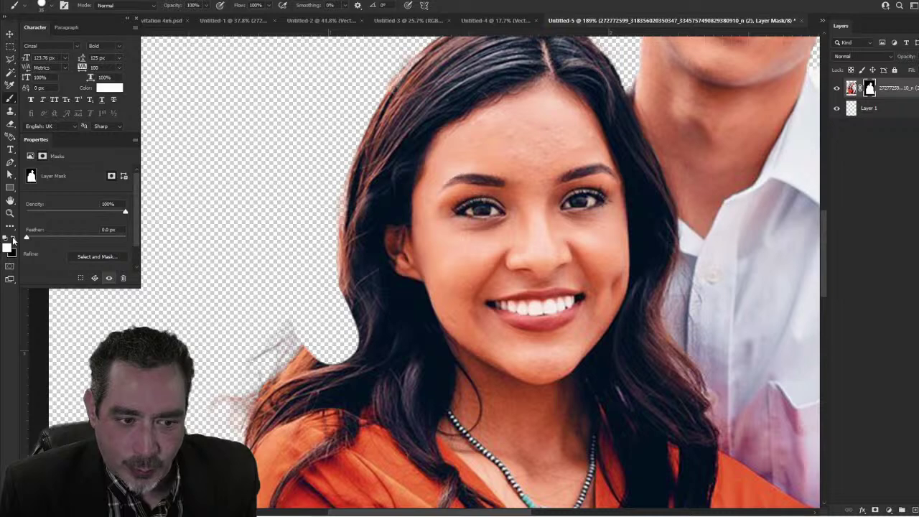
mouse_move(328, 267)
mouse_down()
mouse_move(349, 327)
mouse_move(324, 366)
mouse_move(346, 313)
mouse_move(329, 313)
mouse_move(287, 369)
mouse_move(333, 303)
mouse_up()
mouse_move(337, 266)
mouse_down()
mouse_move(237, 438)
mouse_move(228, 404)
mouse_move(214, 415)
mouse_move(235, 387)
mouse_move(205, 415)
mouse_move(271, 363)
mouse_move(314, 290)
mouse_move(346, 168)
mouse_move(394, 86)
mouse_move(417, 70)
mouse_up()
scroll(388, 84, up, 3)
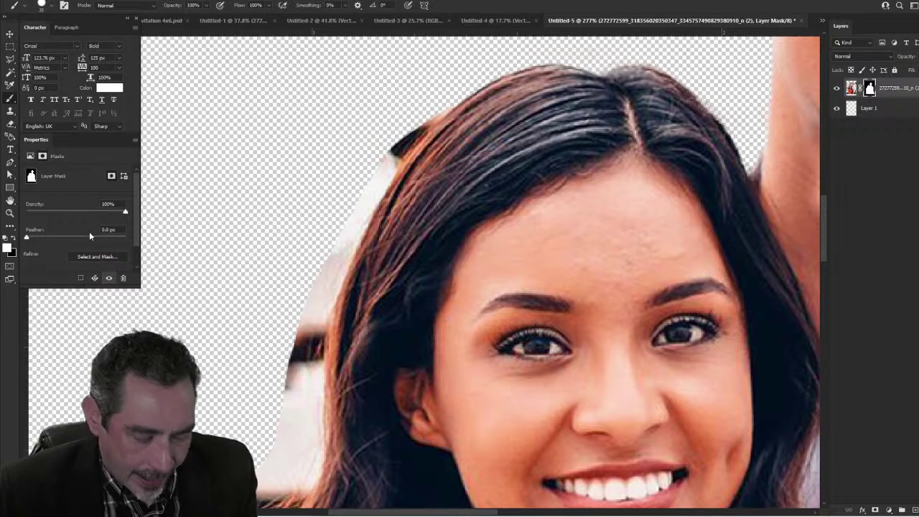
key(x)
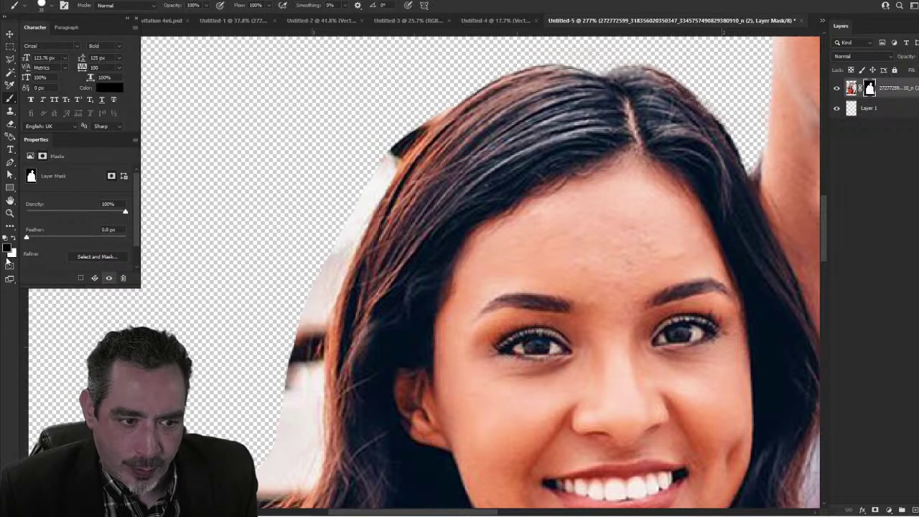
key(x)
key(x)
key(x)
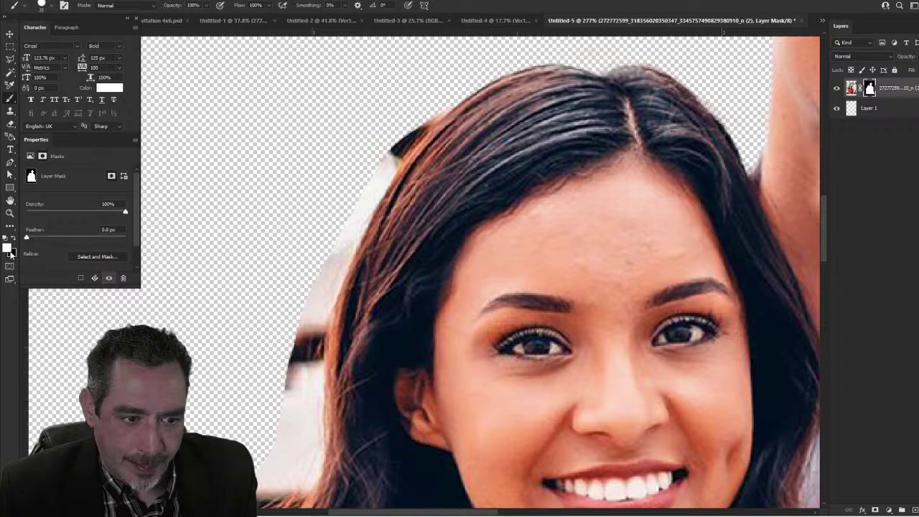
key(x)
key(x)
key(x)
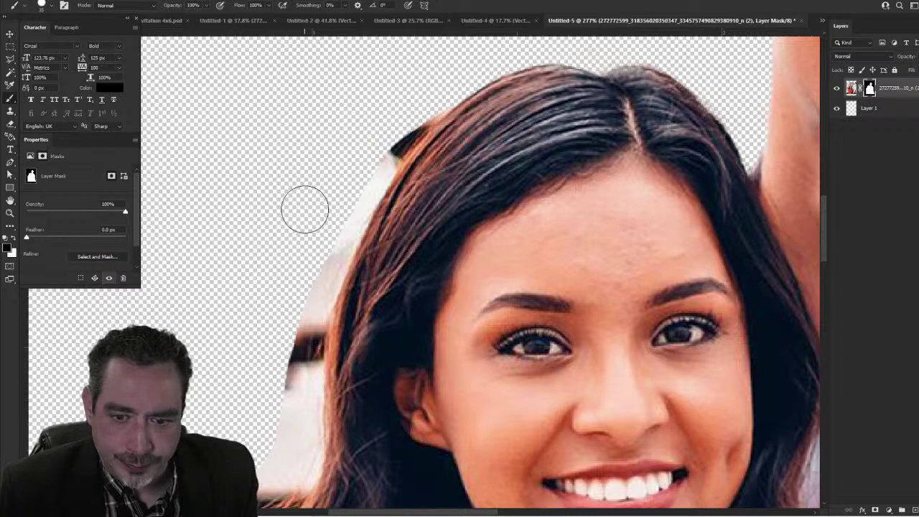
scroll(352, 150, up, 3)
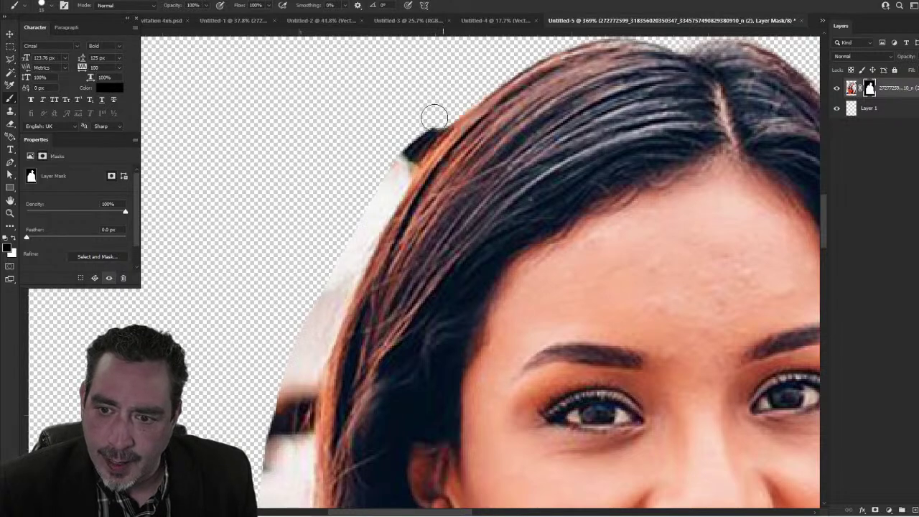
Step: Mask out the stray dark hair chunk and white fringe, restoring the dark hair strands
mouse_move(434, 117)
mouse_down()
mouse_move(366, 188)
mouse_move(434, 106)
mouse_move(470, 90)
mouse_move(358, 247)
mouse_move(377, 214)
mouse_move(312, 351)
mouse_move(332, 299)
mouse_move(300, 431)
mouse_move(293, 402)
mouse_move(304, 300)
mouse_move(265, 432)
mouse_move(254, 247)
mouse_up()
scroll(283, 396, down, 3)
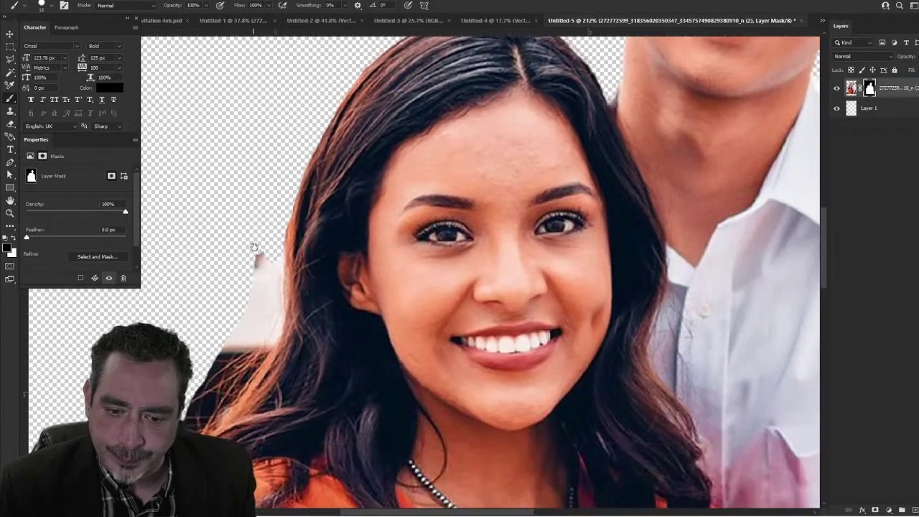
scroll(254, 247, up, 3)
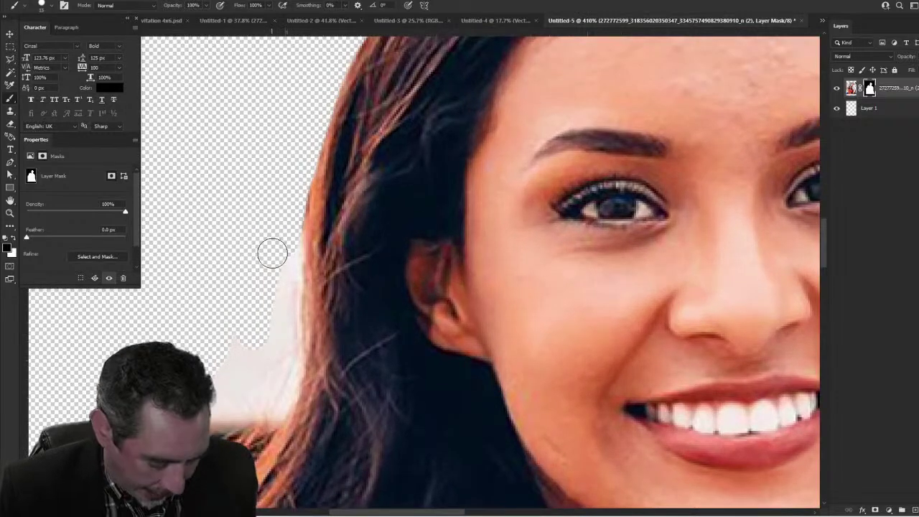
key(x)
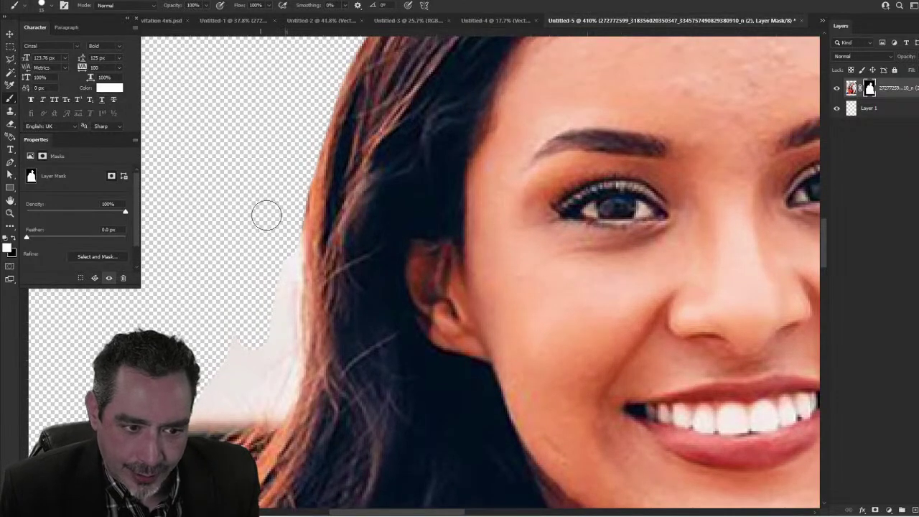
drag(289, 198, 292, 248)
key(x)
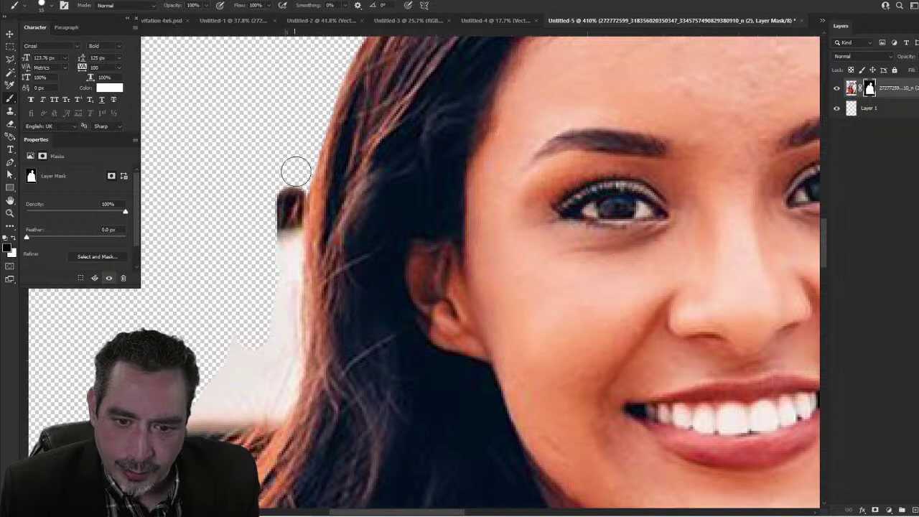
mouse_move(295, 168)
mouse_down()
mouse_move(291, 358)
mouse_move(267, 411)
mouse_move(289, 259)
mouse_move(275, 160)
mouse_up()
Step: Mask the background along the hair edge, the pink streak and grey strands beside the orange sleeve
scroll(272, 322, down, 1)
scroll(273, 323, down, 2)
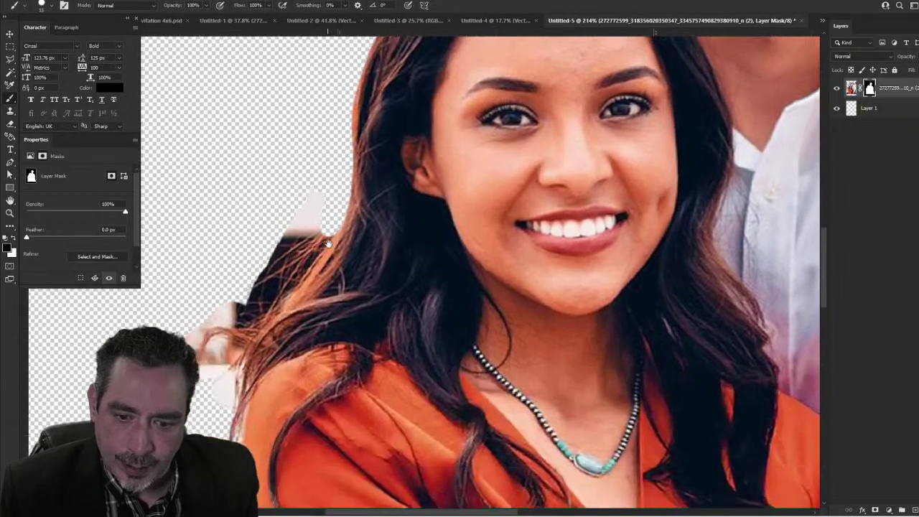
mouse_move(306, 262)
mouse_down()
mouse_move(247, 336)
mouse_move(234, 394)
mouse_up()
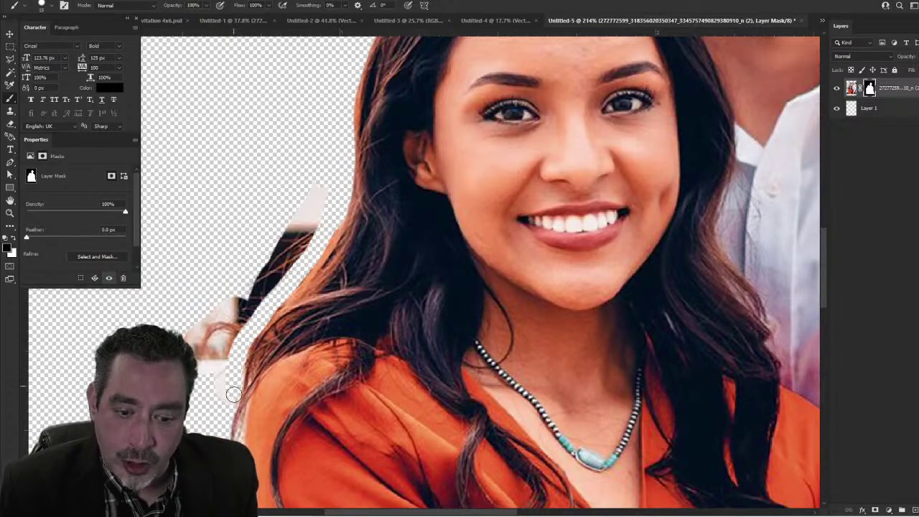
mouse_move(226, 358)
mouse_down()
mouse_move(237, 330)
mouse_move(307, 243)
mouse_move(328, 203)
mouse_move(320, 177)
mouse_move(313, 207)
mouse_move(267, 269)
mouse_move(304, 181)
mouse_move(223, 318)
mouse_up()
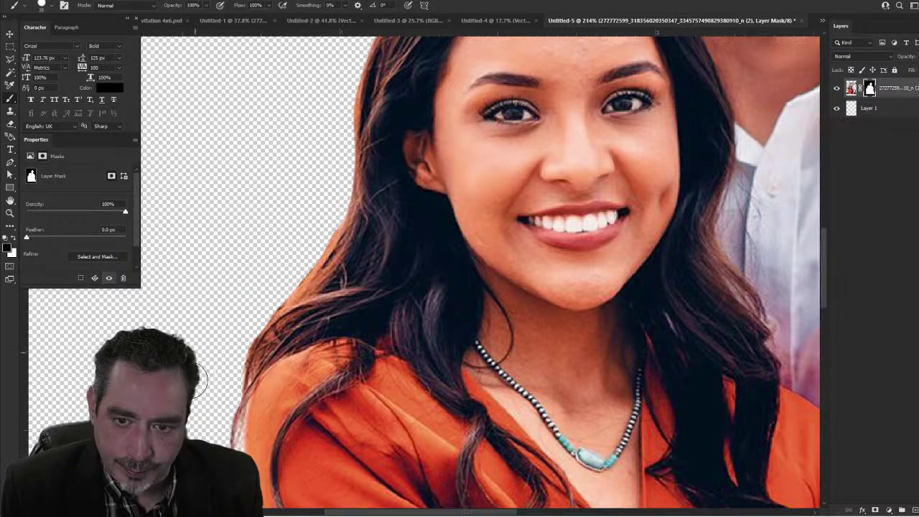
drag(178, 417, 242, 219)
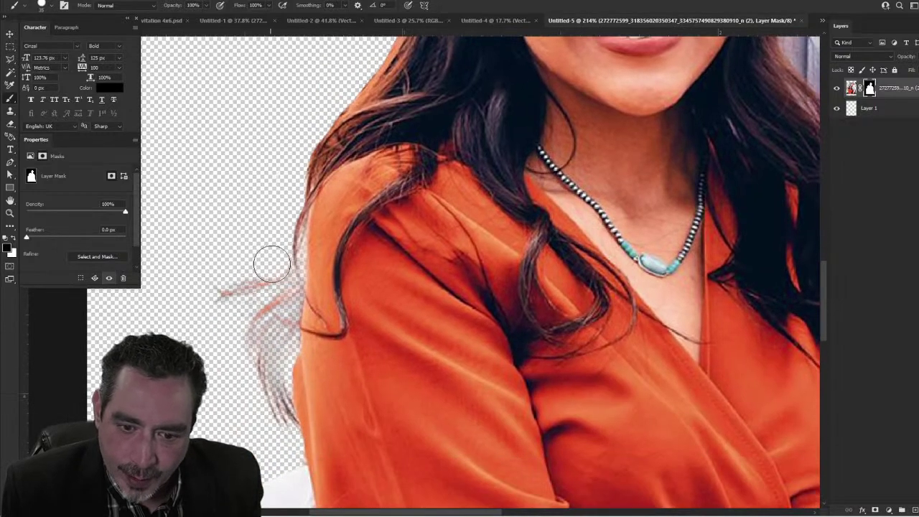
mouse_move(281, 307)
mouse_down()
mouse_move(263, 286)
mouse_move(211, 299)
mouse_up()
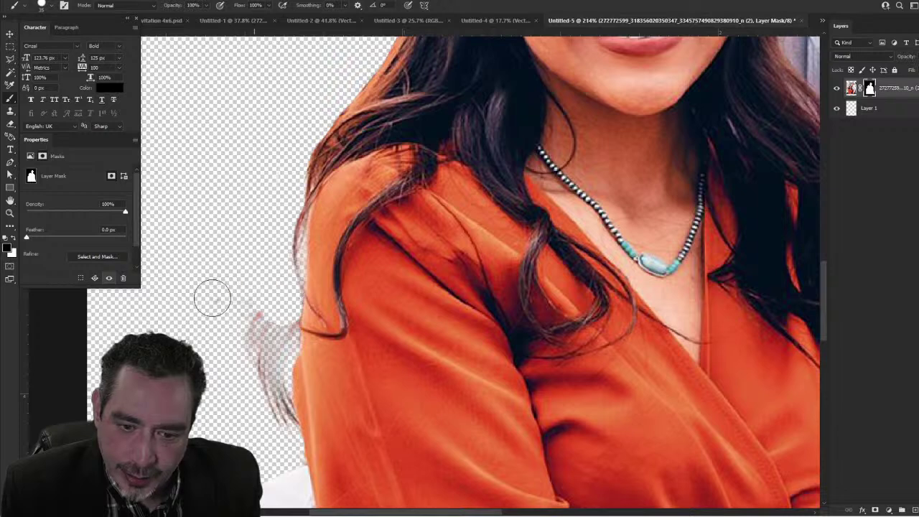
mouse_move(250, 328)
mouse_down()
mouse_move(268, 424)
mouse_move(277, 424)
mouse_move(273, 313)
mouse_move(281, 322)
mouse_move(281, 431)
mouse_up()
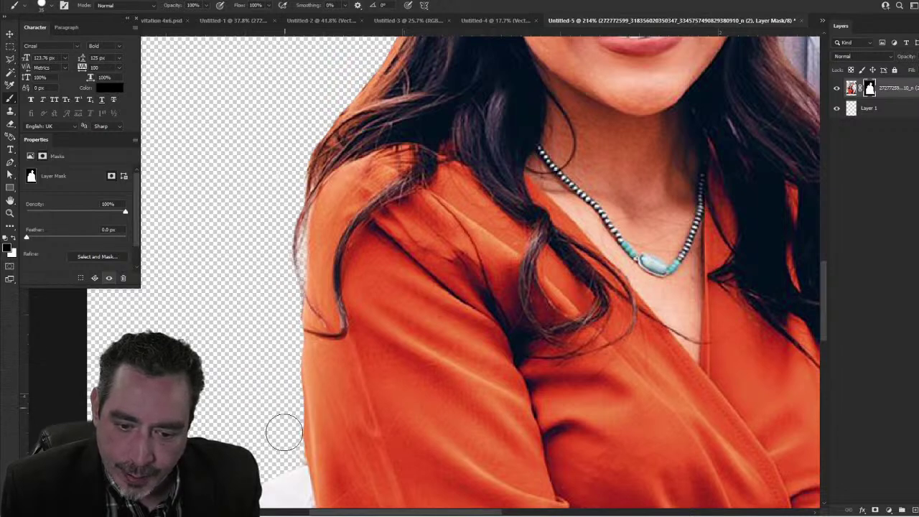
Step: Restore the white sleeve above the elbow and mask out the white strip beside the sleeve edge
scroll(249, 407, down, 1)
scroll(250, 407, down, 5)
scroll(248, 273, up, 4)
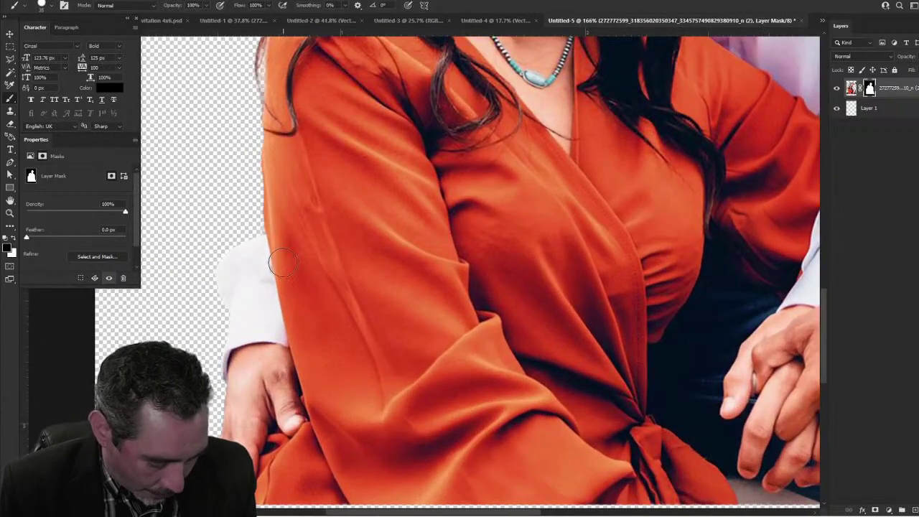
key(x)
mouse_move(258, 257)
mouse_down()
mouse_move(276, 221)
mouse_move(300, 216)
mouse_move(245, 261)
mouse_up()
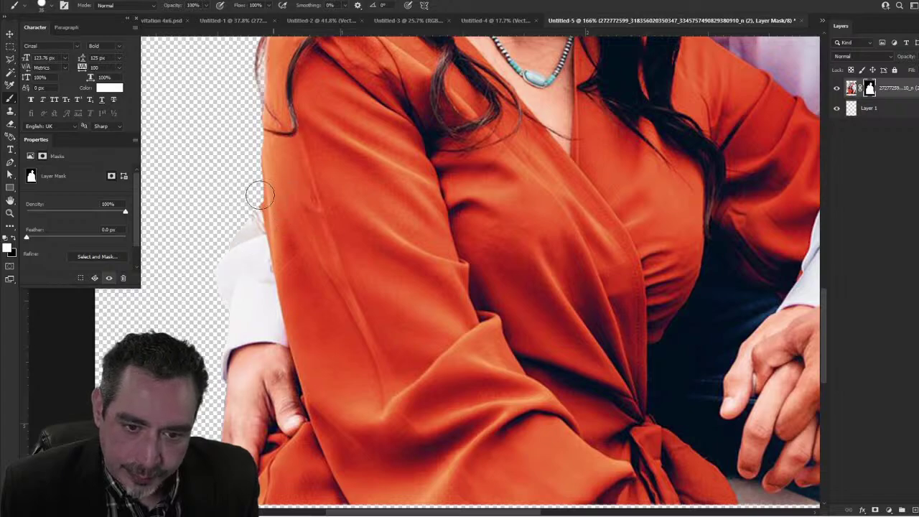
scroll(260, 194, down, 5)
scroll(674, 202, up, 3)
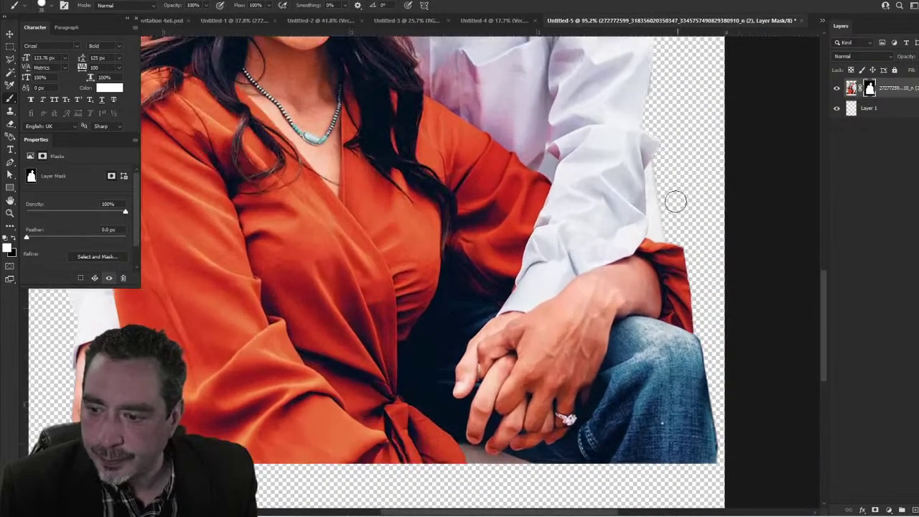
key(x)
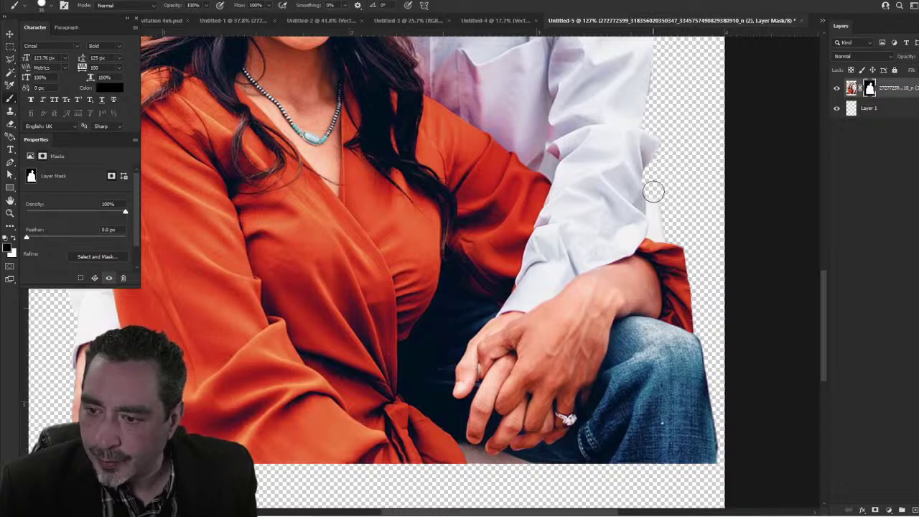
mouse_move(653, 191)
mouse_down()
mouse_move(660, 234)
mouse_move(691, 249)
mouse_move(697, 311)
mouse_move(709, 330)
mouse_up()
Step: With a smaller brush, mask away the grey hair fringe beside the man's ear
scroll(708, 268, down, 3)
scroll(614, 71, up, 2)
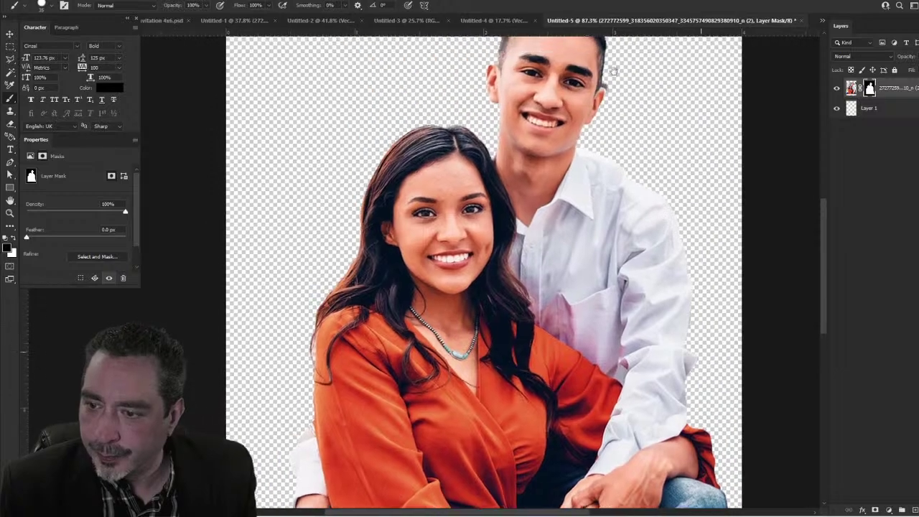
scroll(612, 215, up, 5)
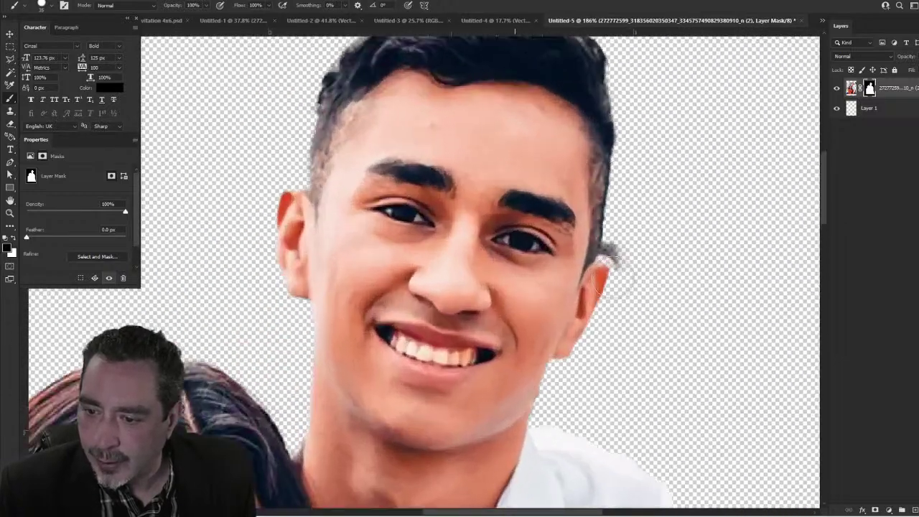
scroll(609, 267, up, 3)
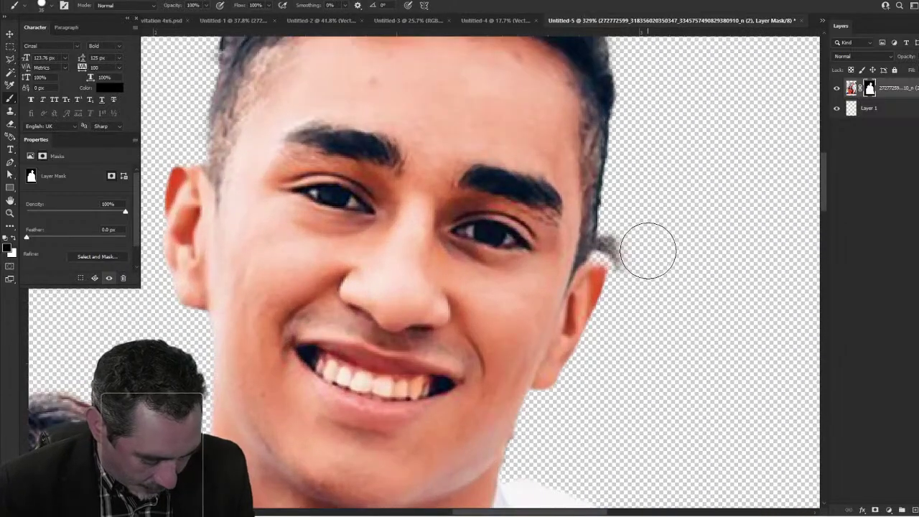
key(bracketleft)
key(bracketleft)
key(bracketleft)
mouse_move(625, 240)
mouse_down()
mouse_move(618, 262)
mouse_move(613, 241)
mouse_move(602, 247)
mouse_move(610, 169)
mouse_move(643, 67)
mouse_up()
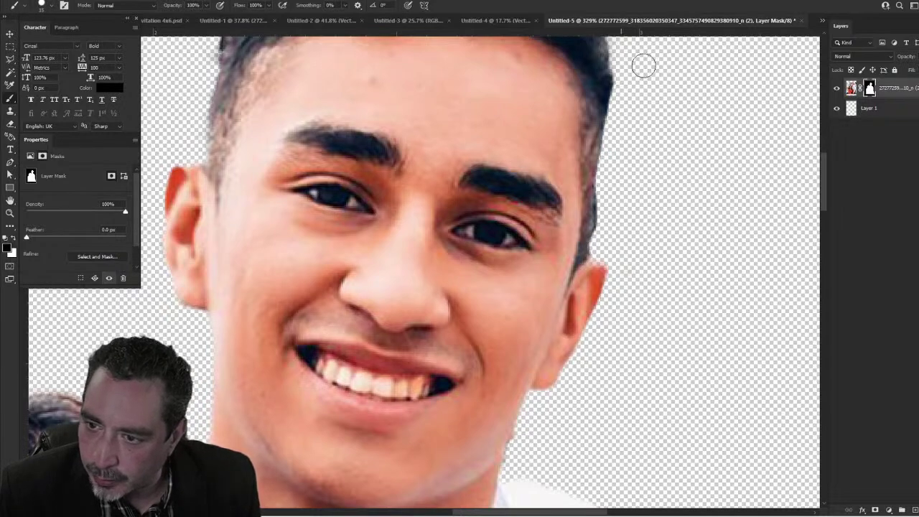
scroll(645, 129, down, 5)
scroll(639, 132, up, 5)
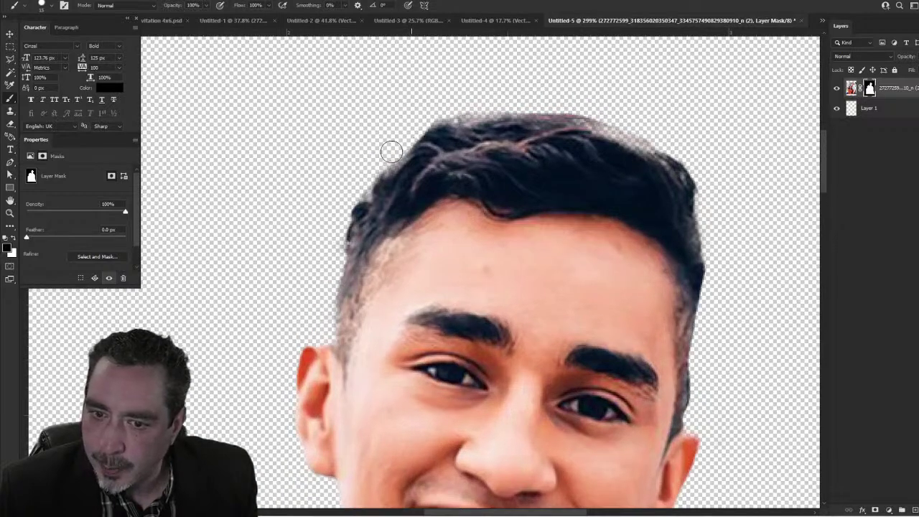
scroll(282, 305, down, 2)
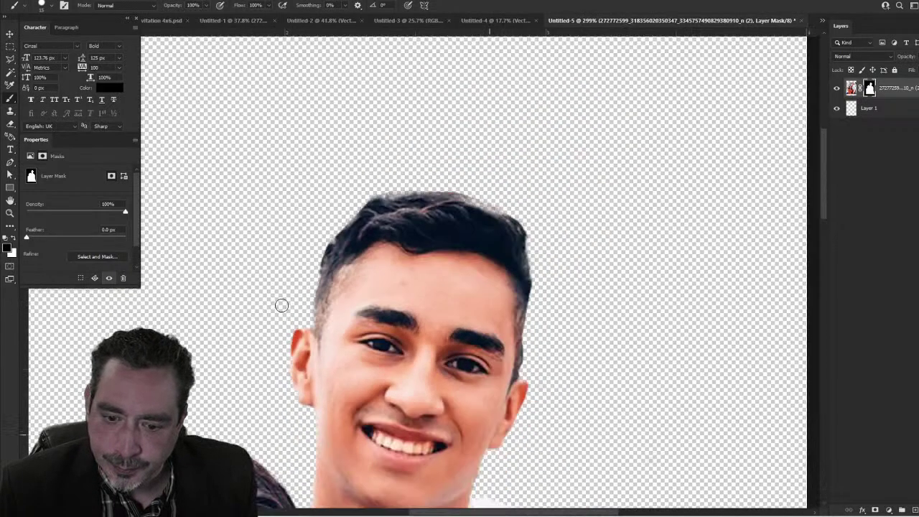
scroll(282, 305, down, 6)
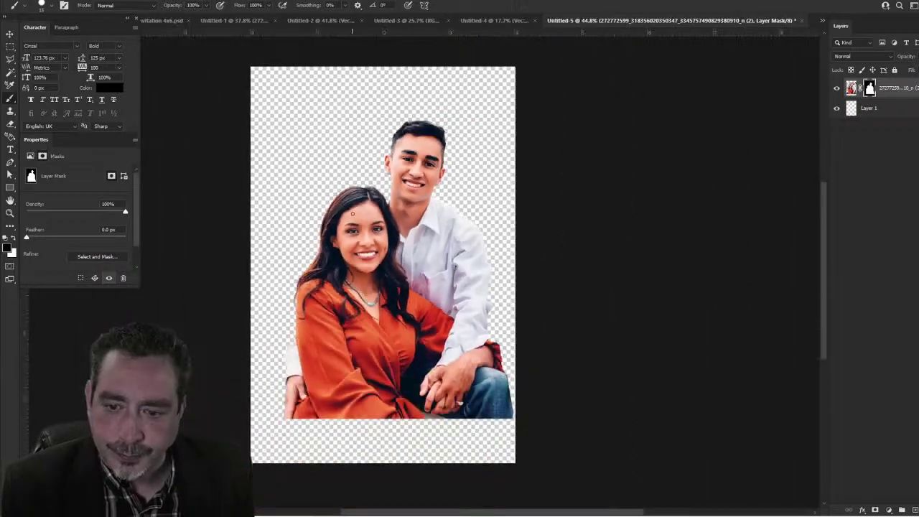
Step: With the Move tool active, toggle the layer mask off and on twice to compare
click(10, 34)
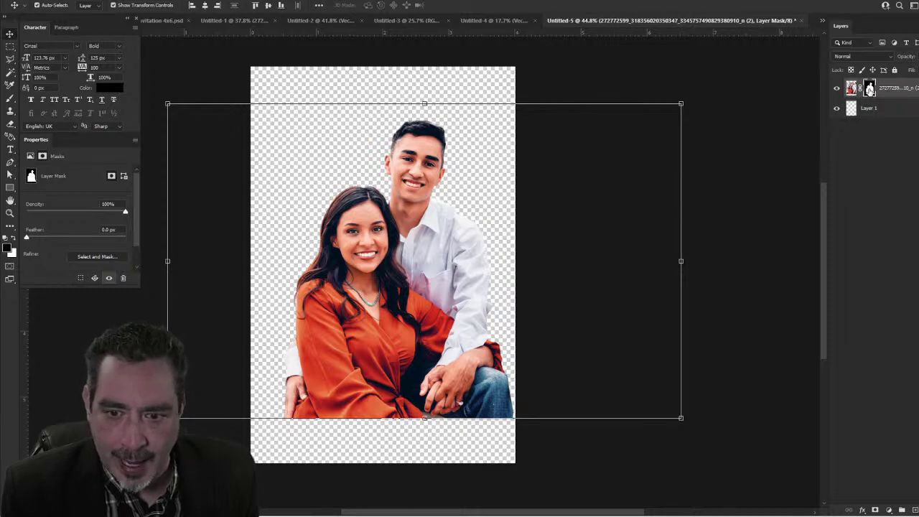
shift+click(869, 89)
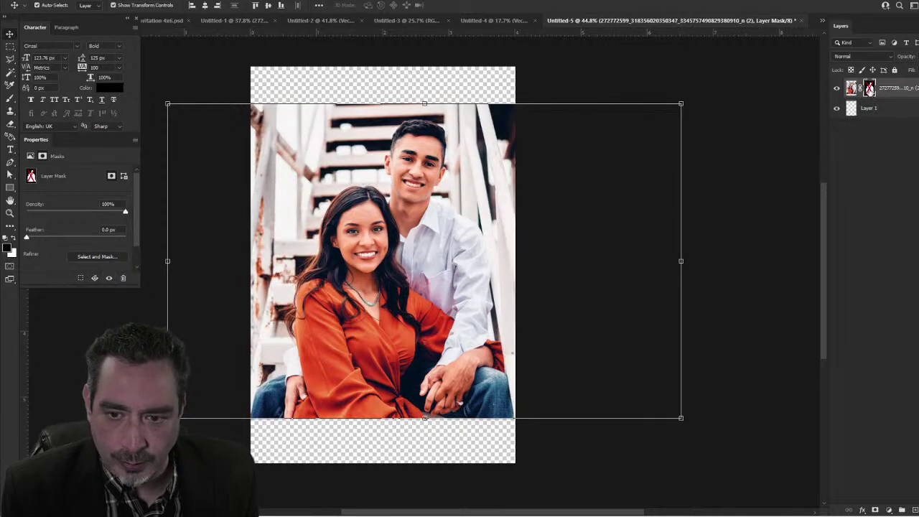
shift+click(869, 89)
shift+click(869, 89)
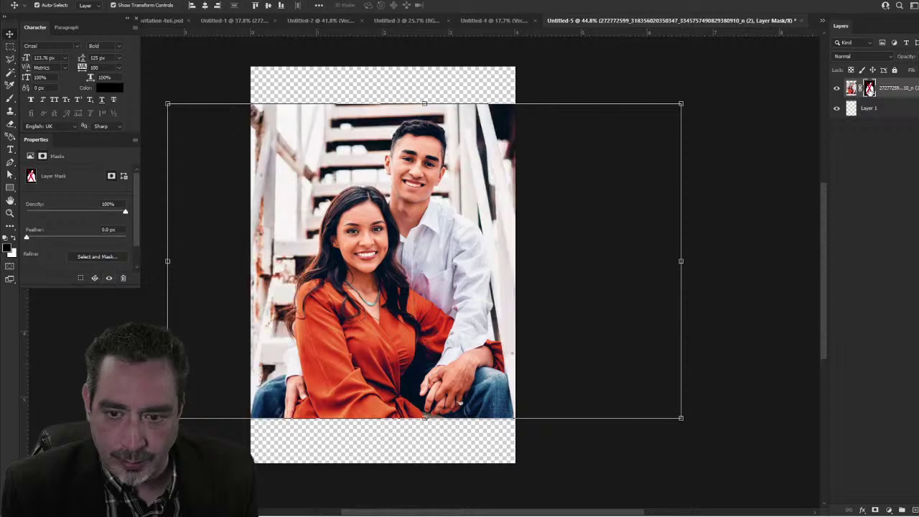
shift+click(869, 89)
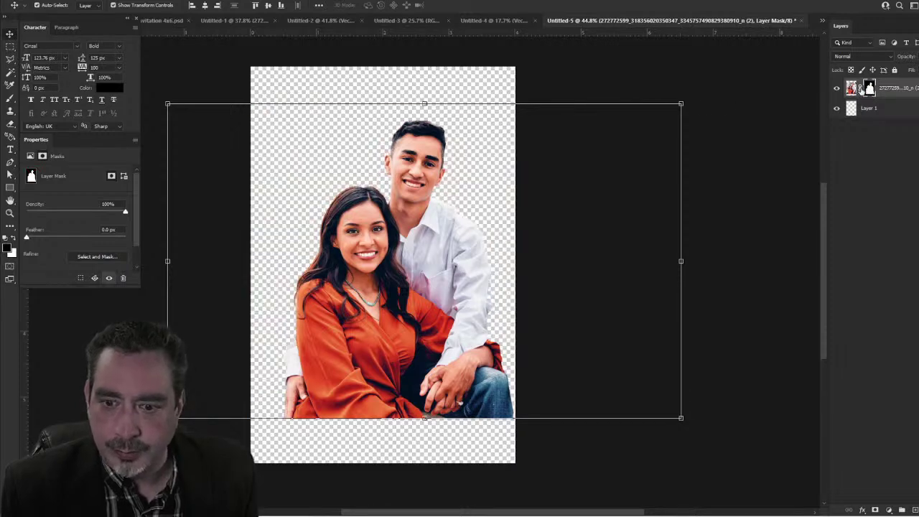
Step: Move the masked couple photo slightly left and down, to X -1.4 in
click(595, 86)
click(414, 272)
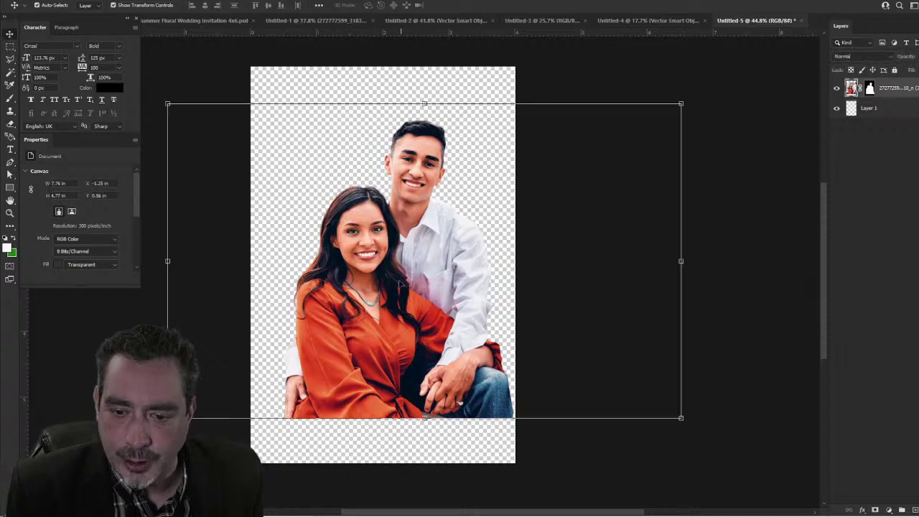
mouse_move(428, 295)
mouse_down()
mouse_move(436, 292)
mouse_move(427, 299)
mouse_up()
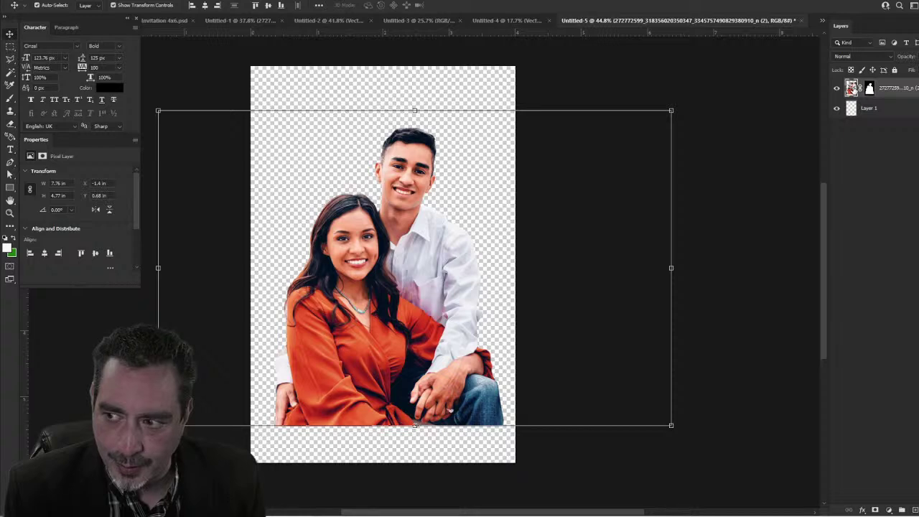
scroll(343, 287, up, 2)
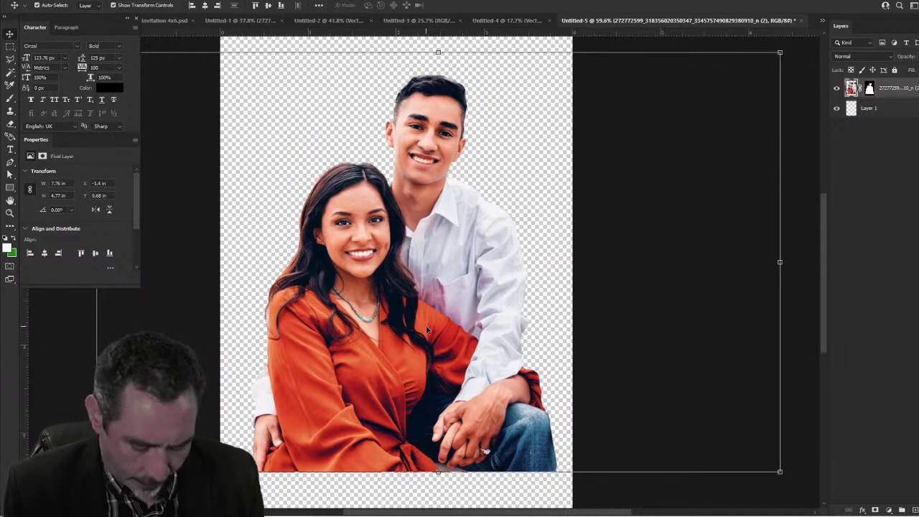
drag(435, 335, 437, 338)
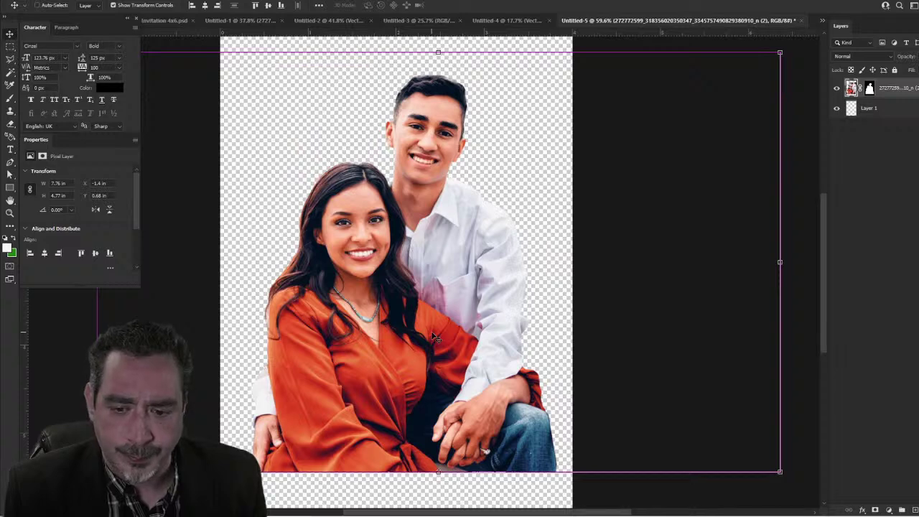
Step: Darken the couple photo's midtones with a Levels adjustment
key(ctrl+l)
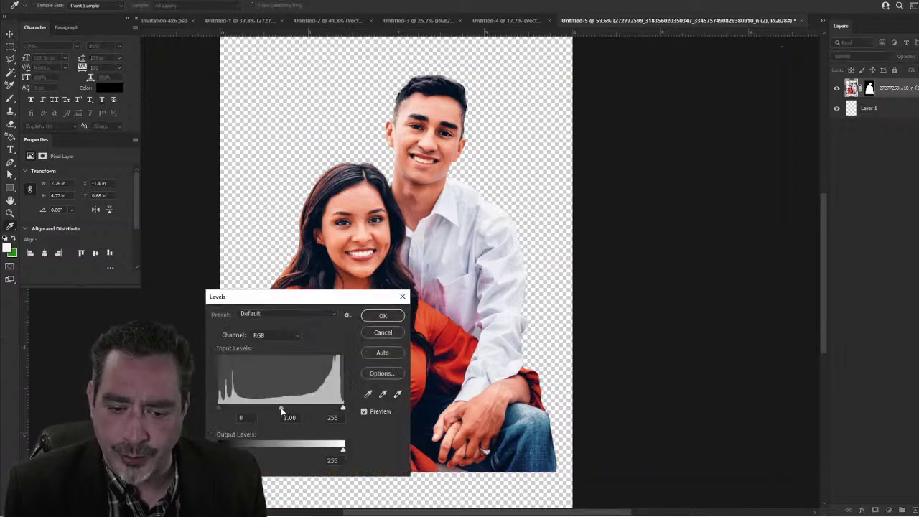
drag(283, 409, 288, 410)
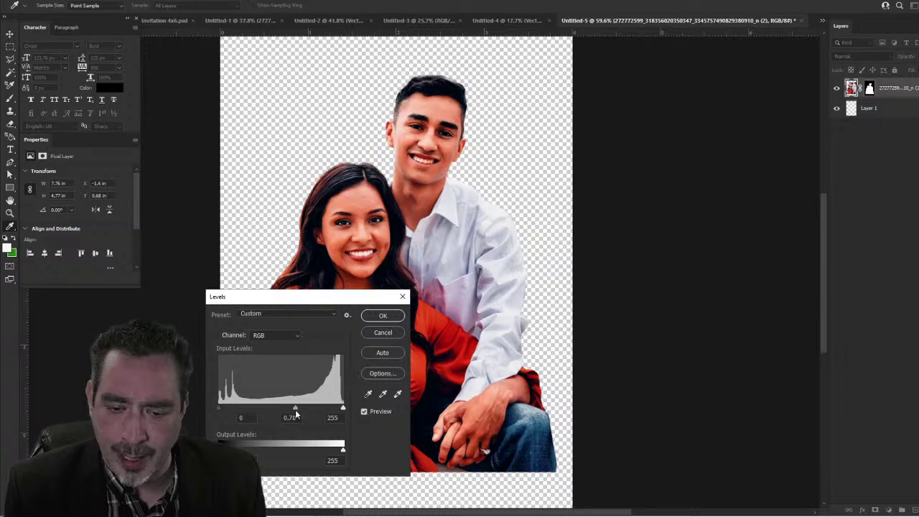
drag(294, 410, 297, 411)
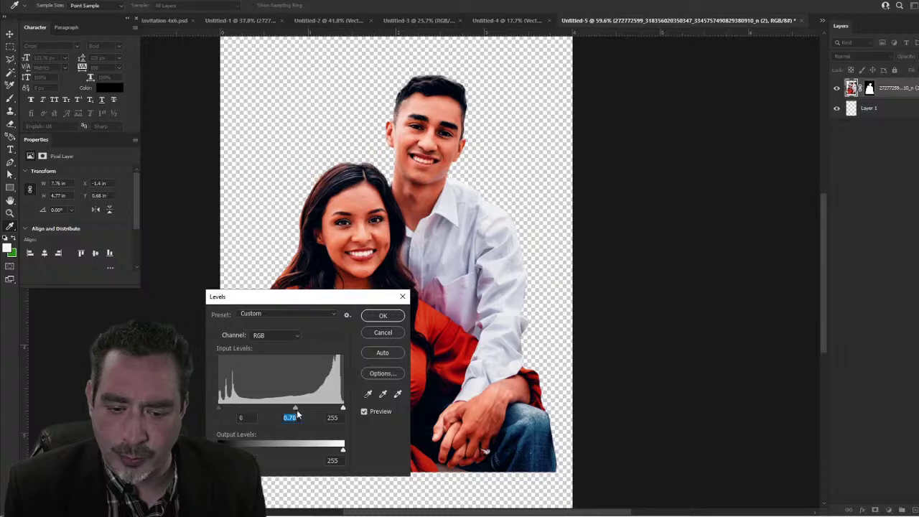
click(369, 317)
Step: Lower the couple photo's saturation to -12 with Hue/Saturation
key(ctrl+u)
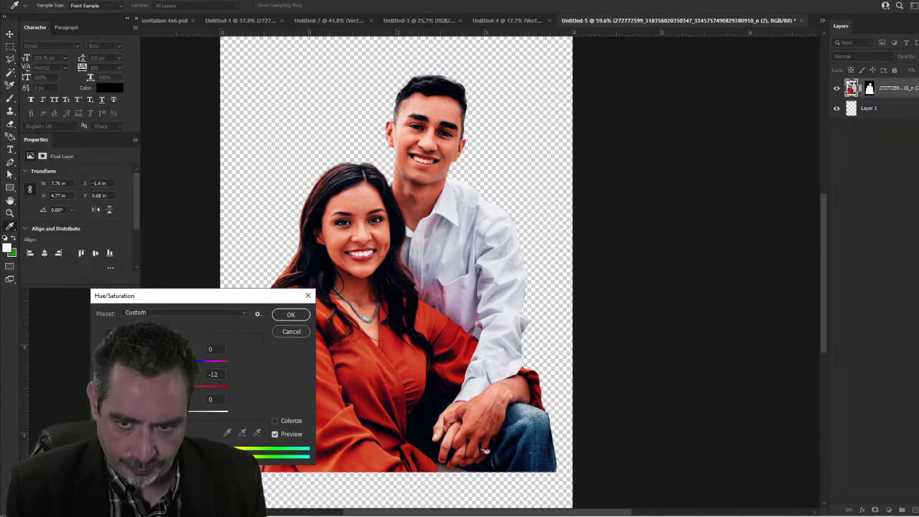
click(283, 314)
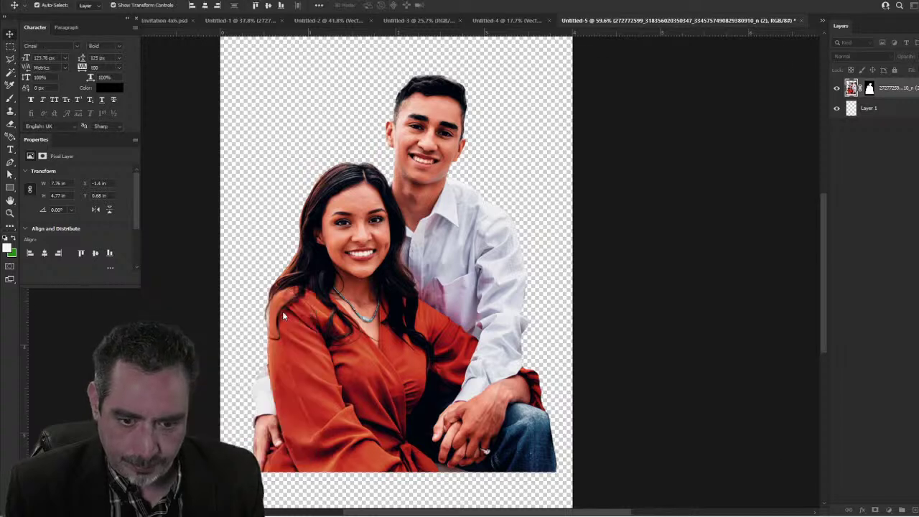
scroll(326, 294, down, 4)
scroll(325, 294, up, 1)
drag(325, 294, 415, 324)
drag(420, 375, 476, 25)
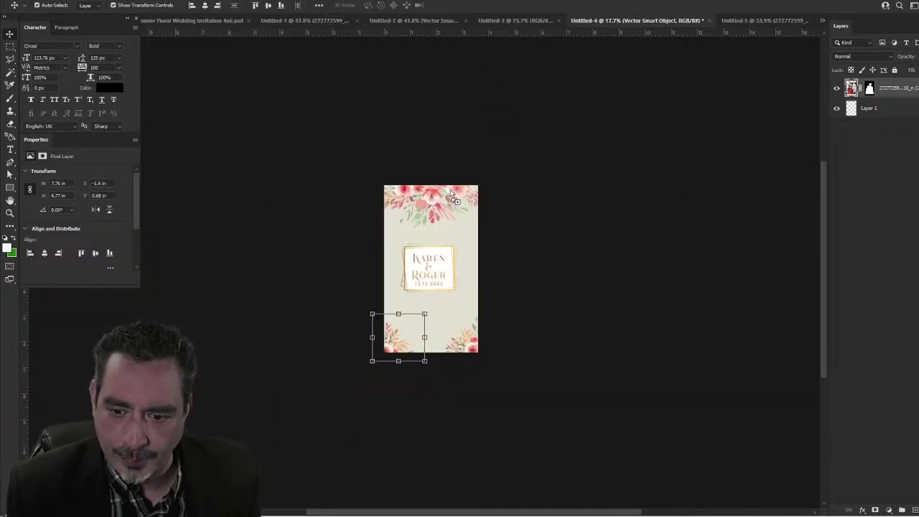
Step: Drop the couple cut-out into the Untitled-1 card and hide the original stair photo layer
drag(383, 21, 315, 23)
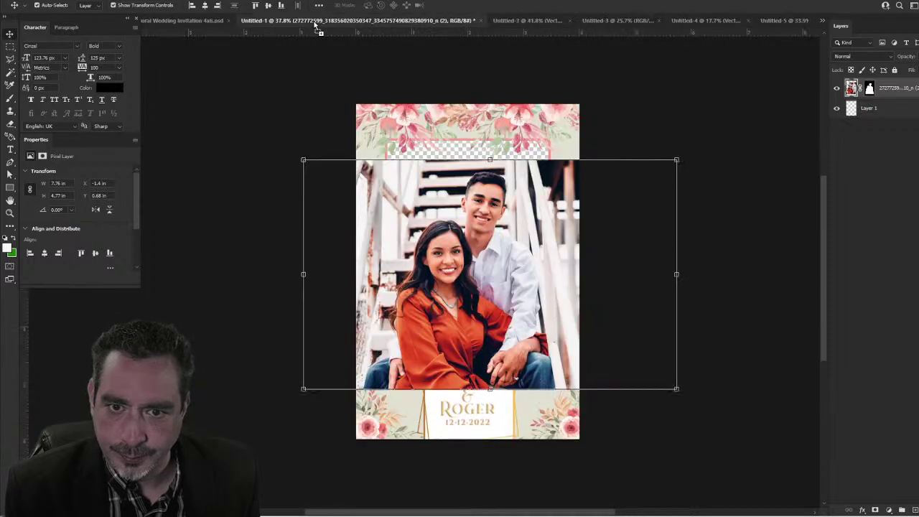
drag(461, 352, 461, 350)
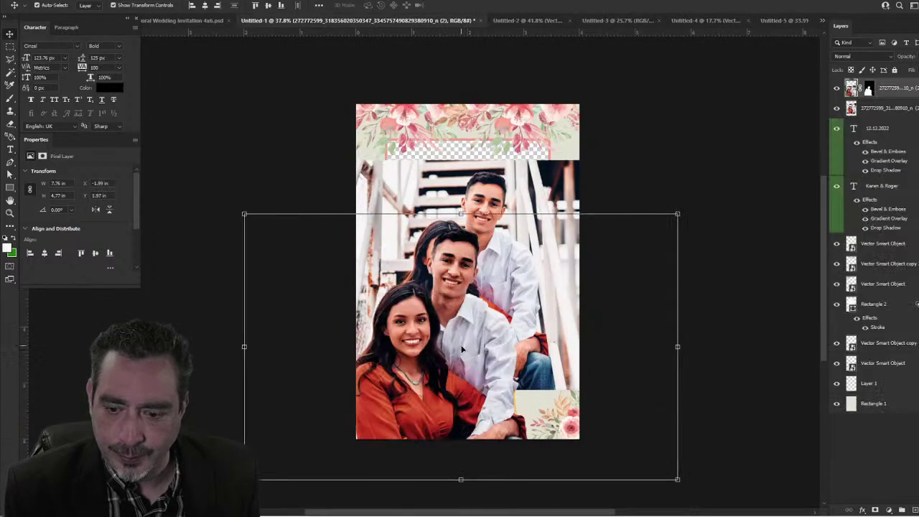
click(837, 109)
scroll(519, 361, up, 2)
drag(460, 343, 464, 316)
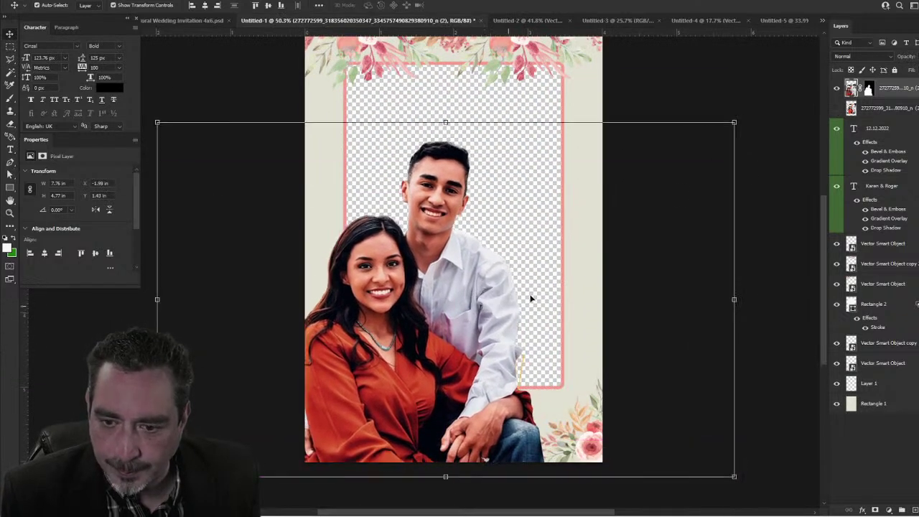
Step: Scale the couple photo down and place it at the card's bottom left
click(734, 122)
drag(733, 122, 454, 293)
drag(322, 408, 384, 395)
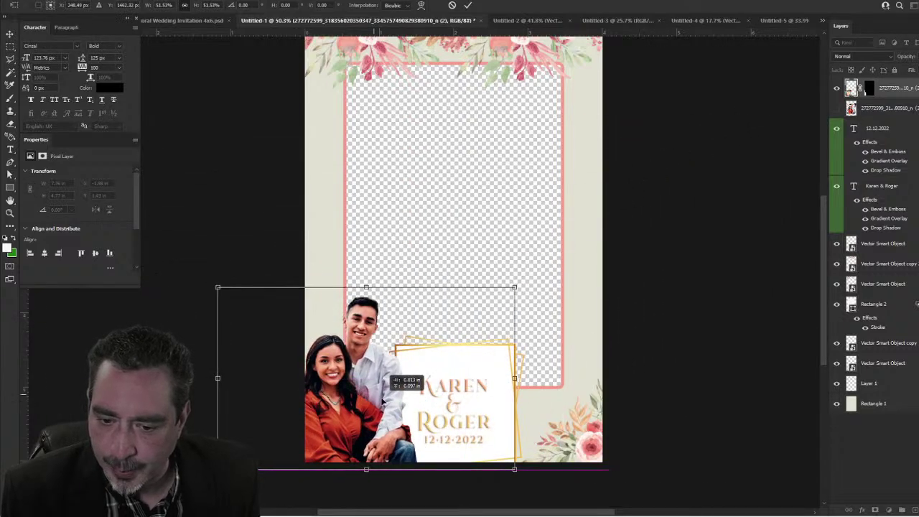
mouse_move(514, 285)
mouse_down()
mouse_move(535, 272)
mouse_move(512, 286)
mouse_up()
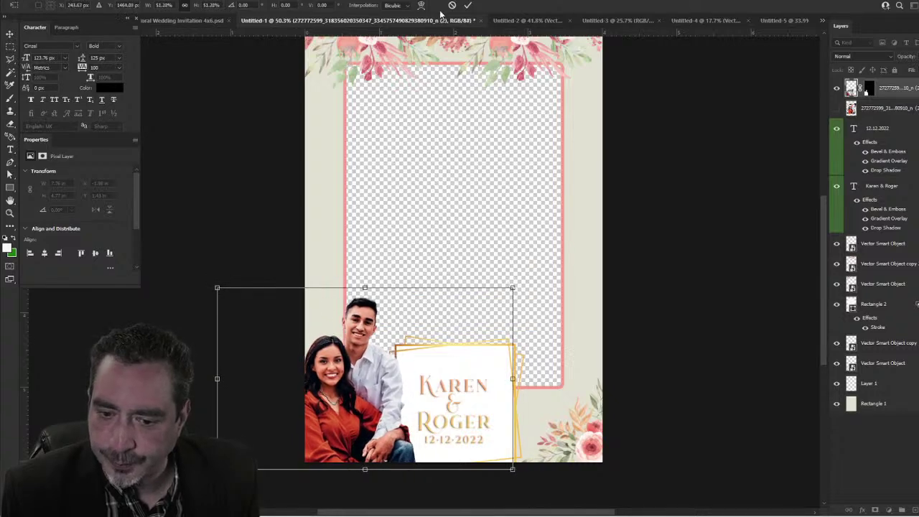
click(467, 5)
key(ctrl+plus)
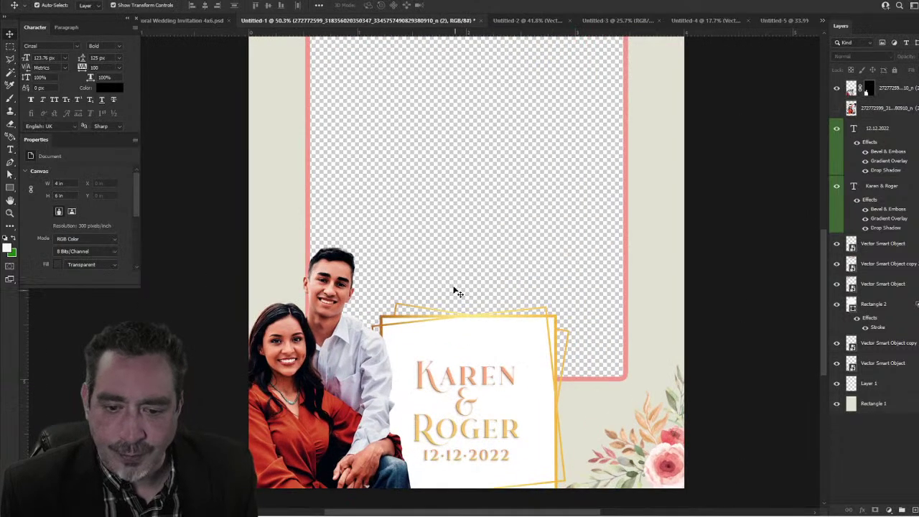
key(ctrl+minus)
scroll(455, 298, down, 3)
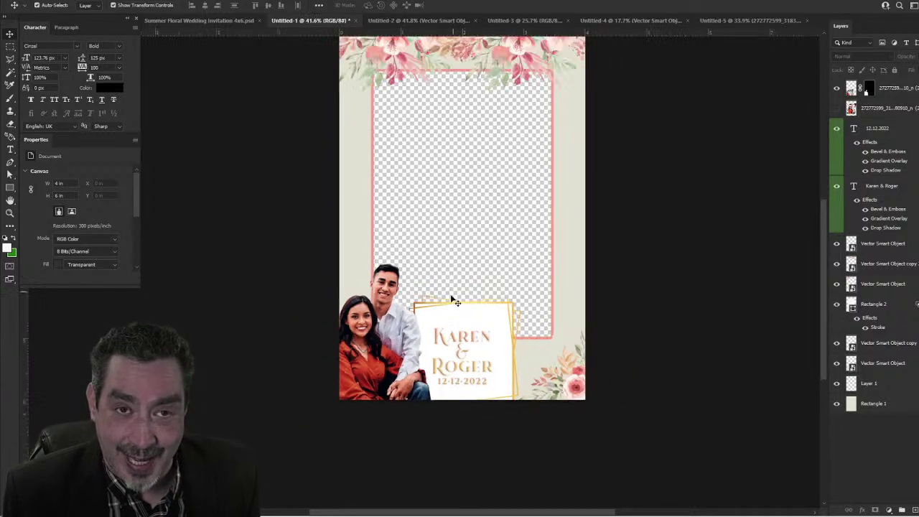
Step: Nudge the couple photo up and shrink it a little more, then deselect the layer
click(350, 359)
drag(350, 359, 350, 356)
drag(488, 244, 477, 250)
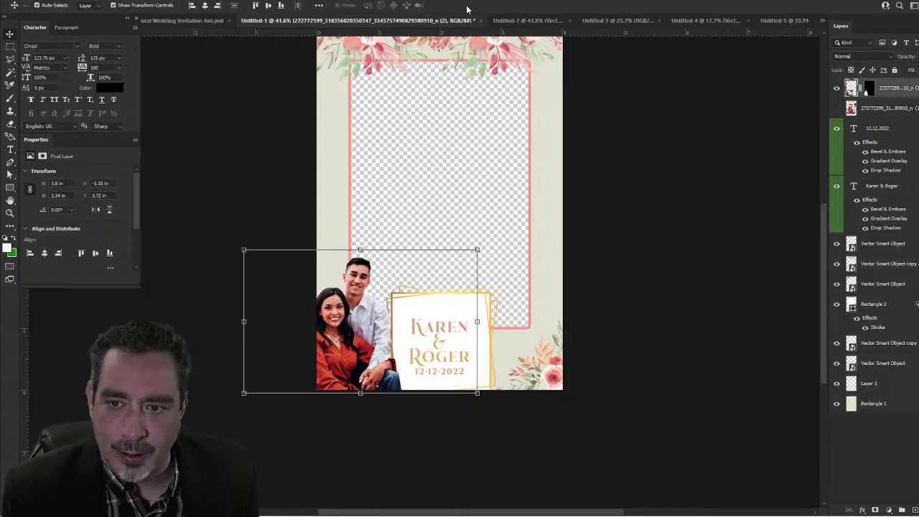
click(469, 6)
click(251, 196)
scroll(379, 364, up, 2)
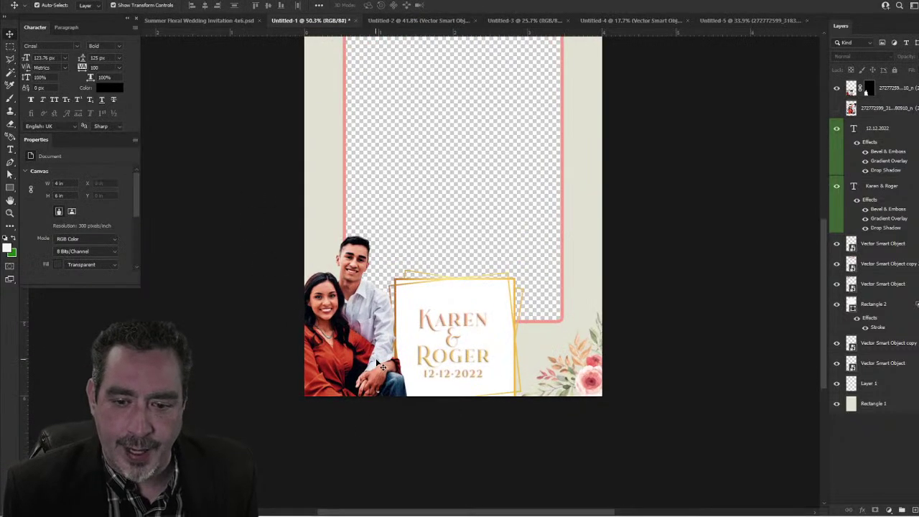
drag(417, 321, 384, 374)
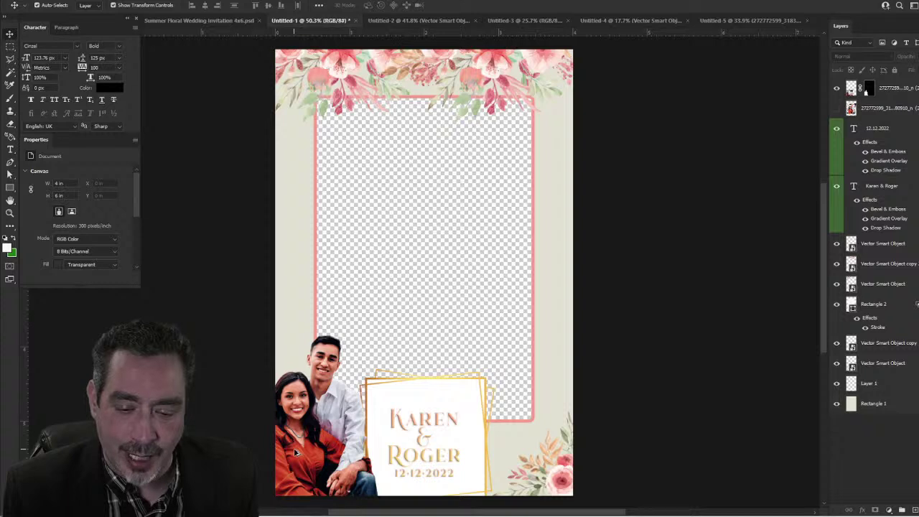
drag(295, 451, 482, 451)
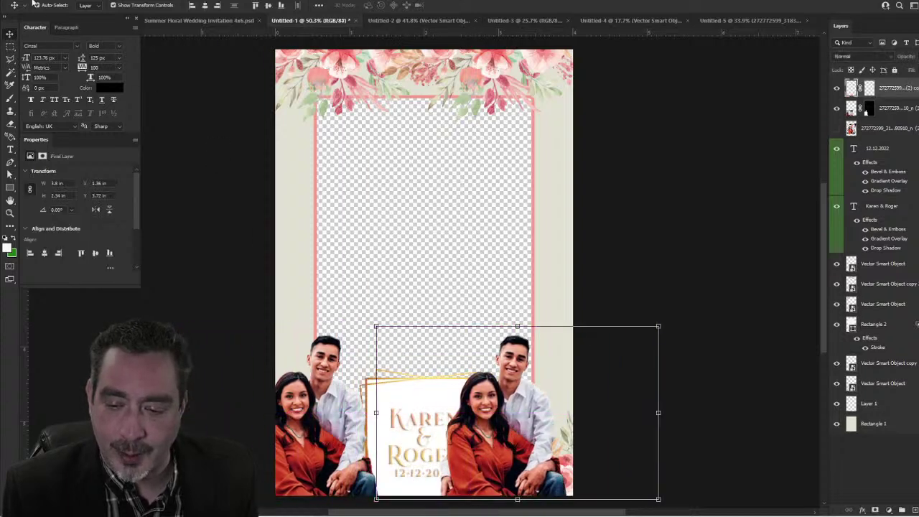
key(alt+e)
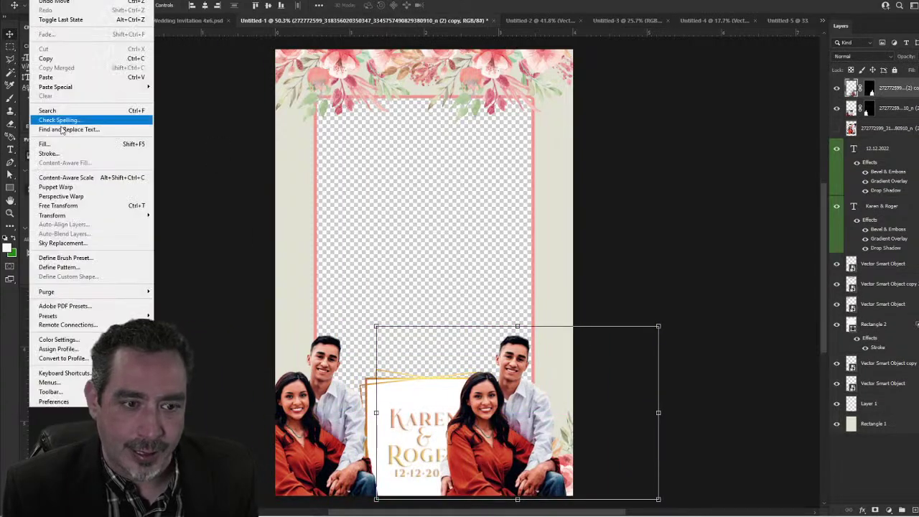
mouse_move(108, 215)
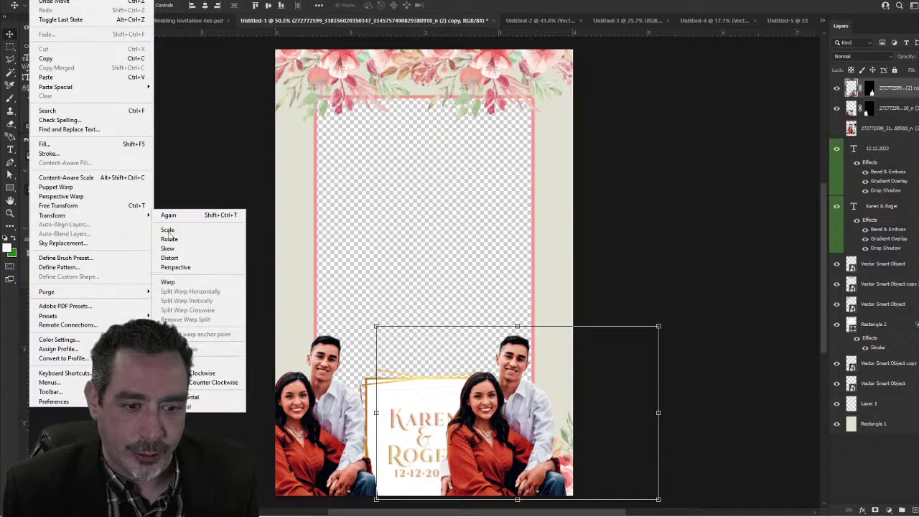
click(215, 397)
drag(558, 444, 570, 439)
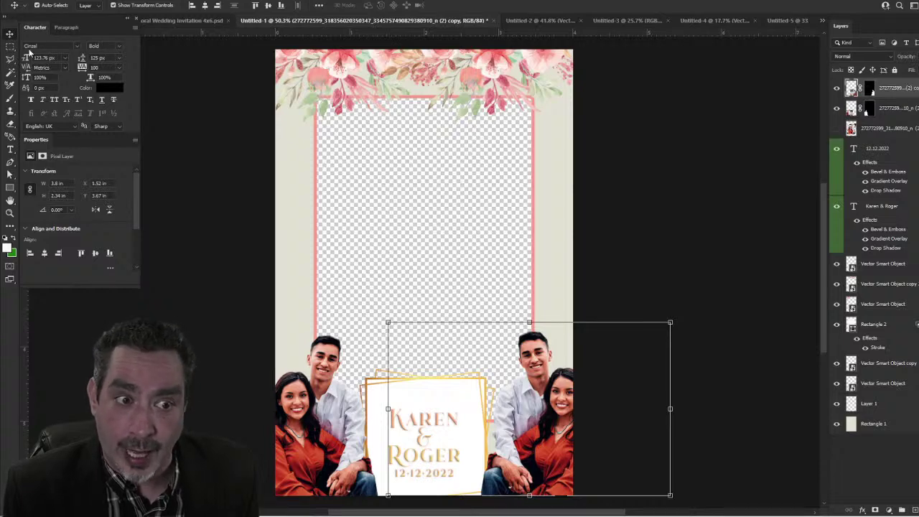
click(635, 267)
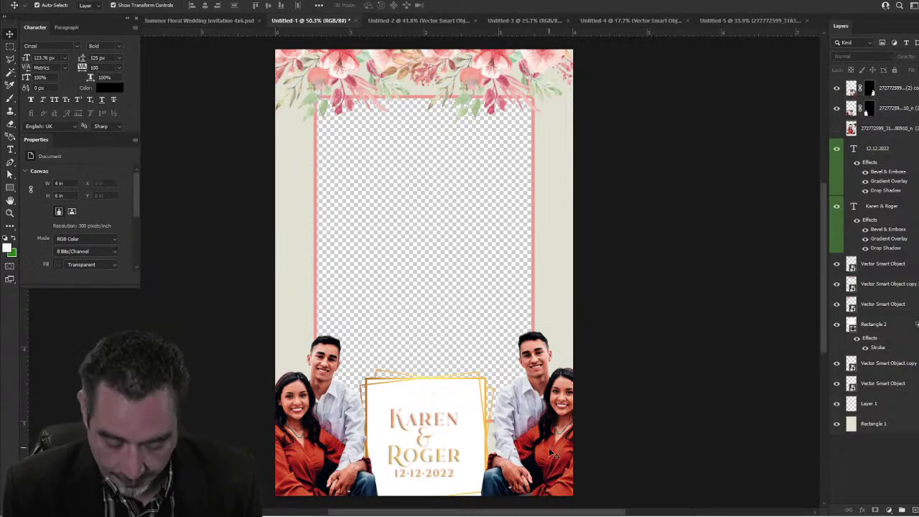
click(548, 450)
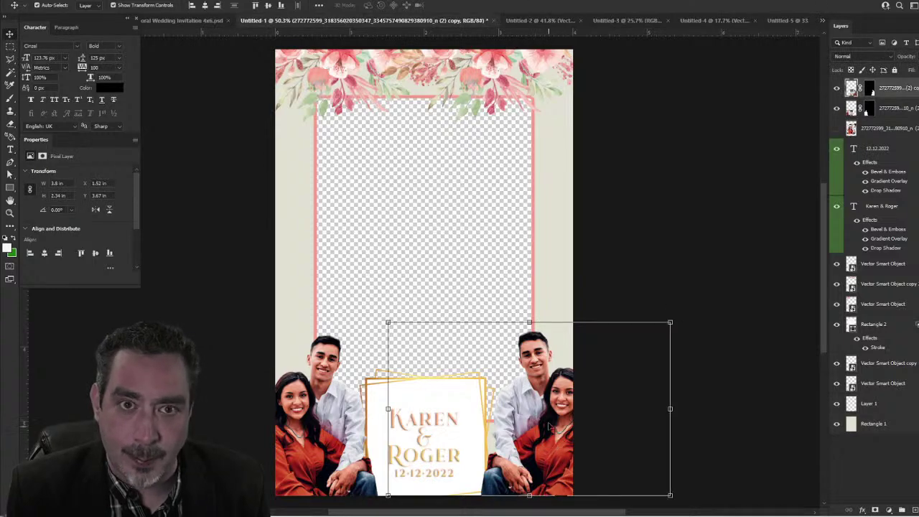
Step: Delete the right-hand couple copy and nudge and enlarge the remaining photo slightly
key(Delete)
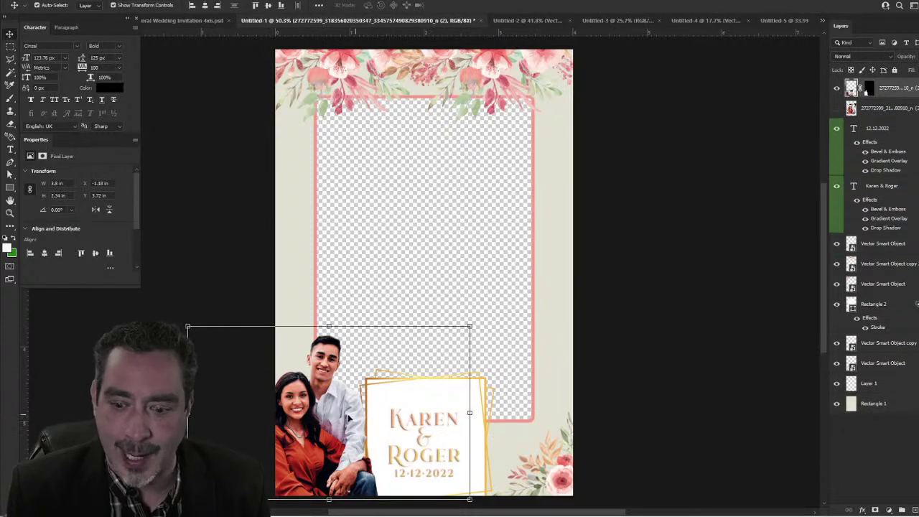
scroll(343, 419, up, 3)
drag(343, 418, 371, 284)
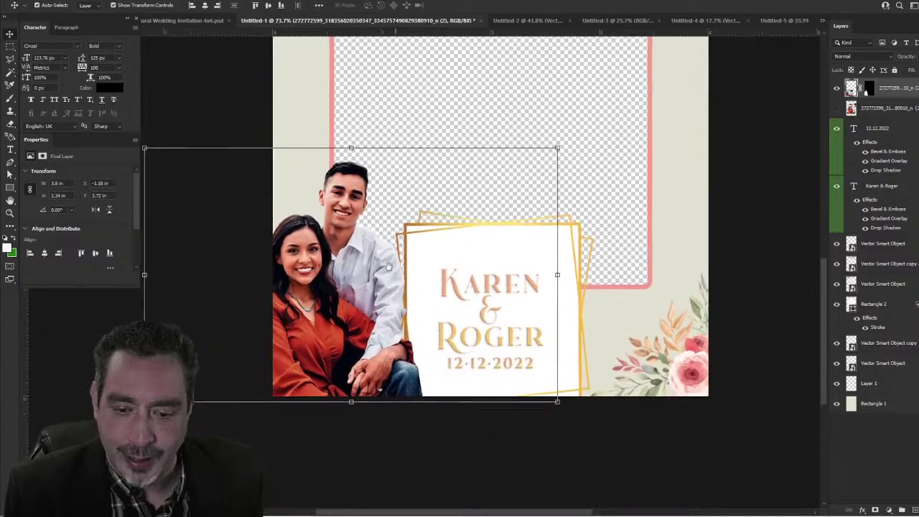
drag(316, 327, 339, 329)
drag(592, 142, 609, 130)
drag(170, 130, 156, 122)
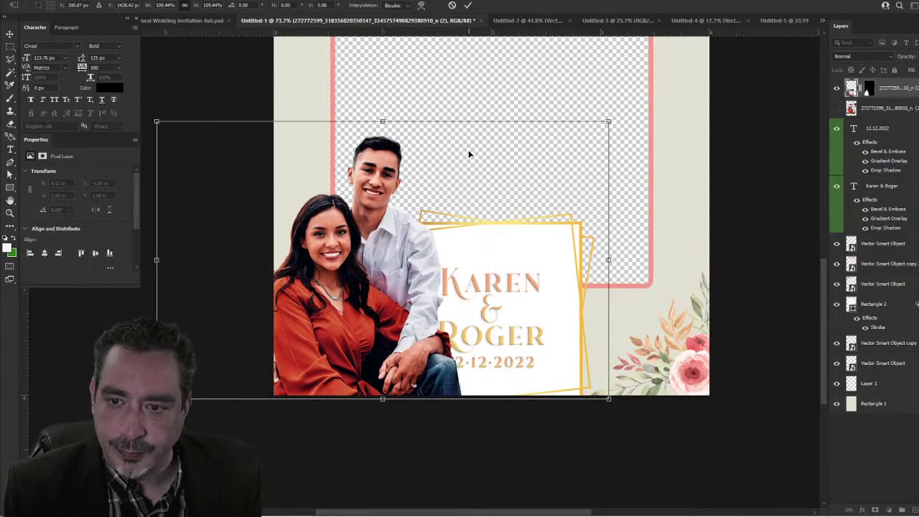
Step: Scale the couple photo to about 67% in the bottom-left corner beside the names frame
scroll(469, 154, down, 3)
drag(455, 176, 423, 299)
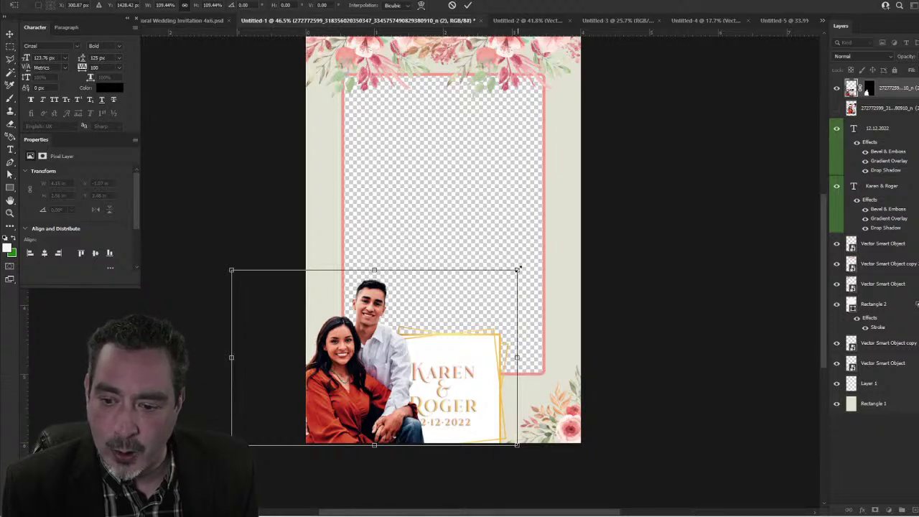
drag(518, 269, 388, 346)
drag(314, 420, 347, 424)
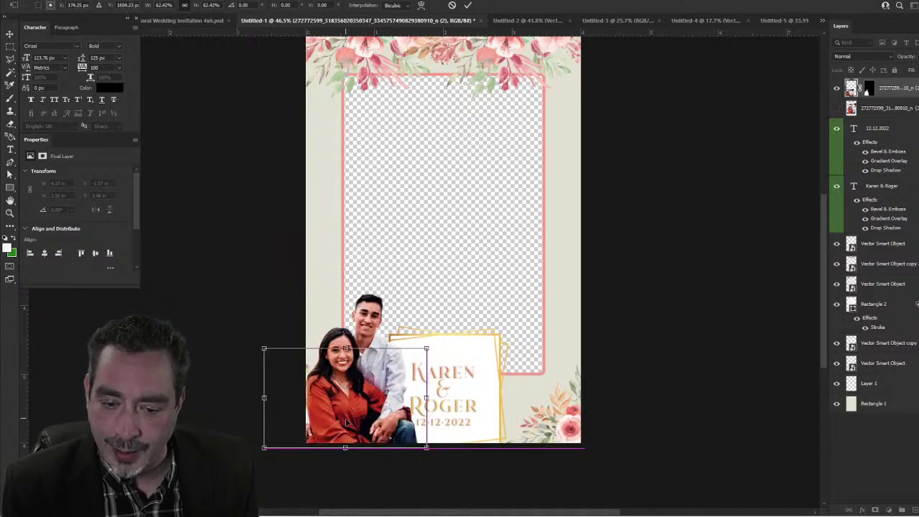
drag(426, 348, 429, 343)
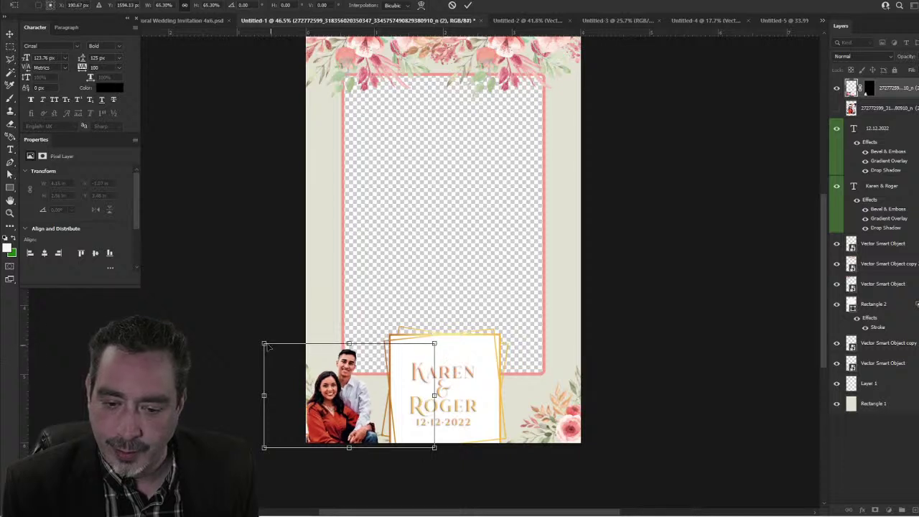
drag(265, 345, 259, 341)
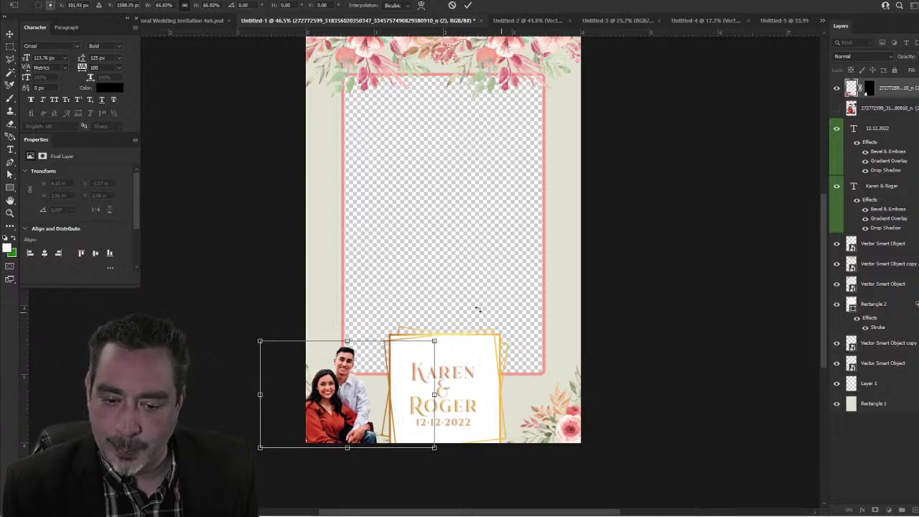
click(465, 5)
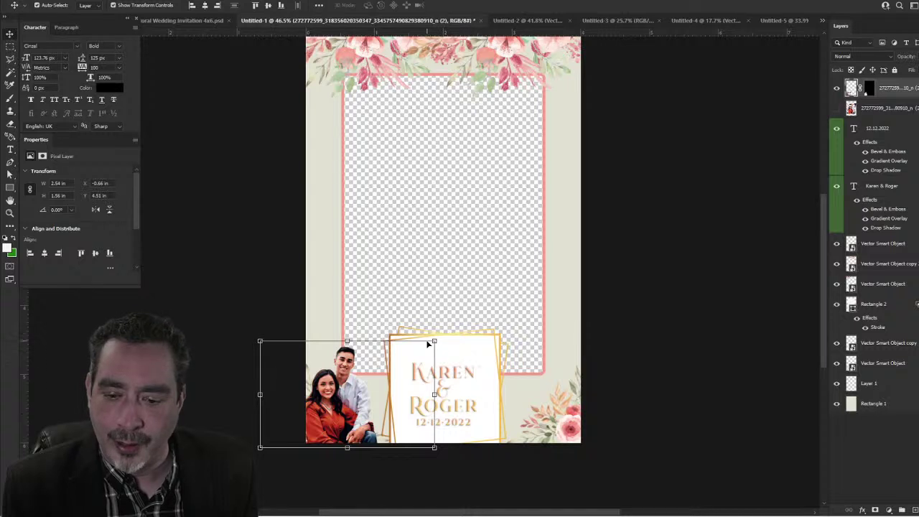
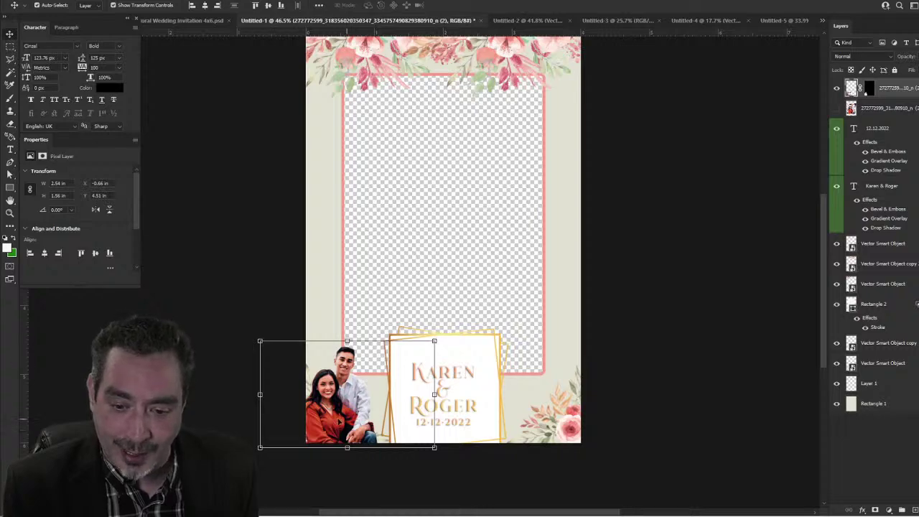
Step: Enlarge the couple photo by dragging its corner handles, then commit the resize
scroll(351, 444, up, 6)
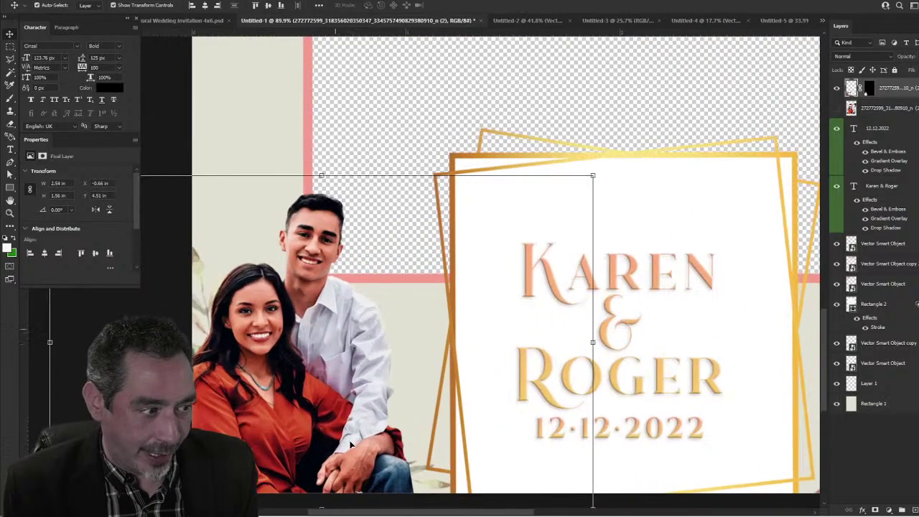
scroll(351, 445, down, 3)
scroll(355, 431, up, 2)
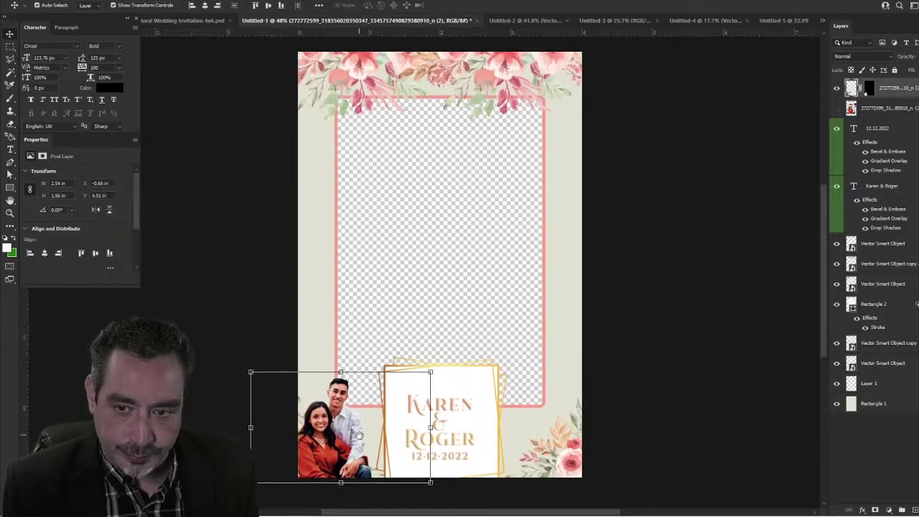
scroll(433, 407, down, 1)
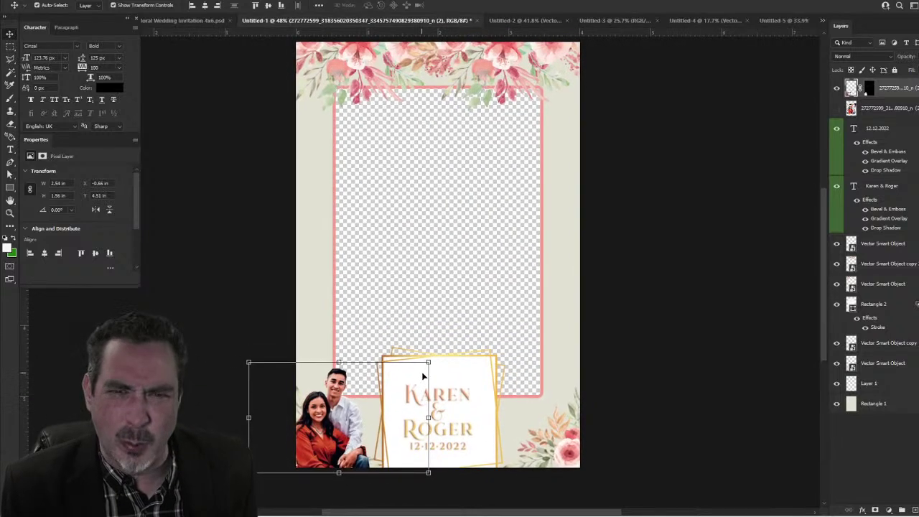
drag(427, 363, 538, 295)
drag(251, 297, 205, 267)
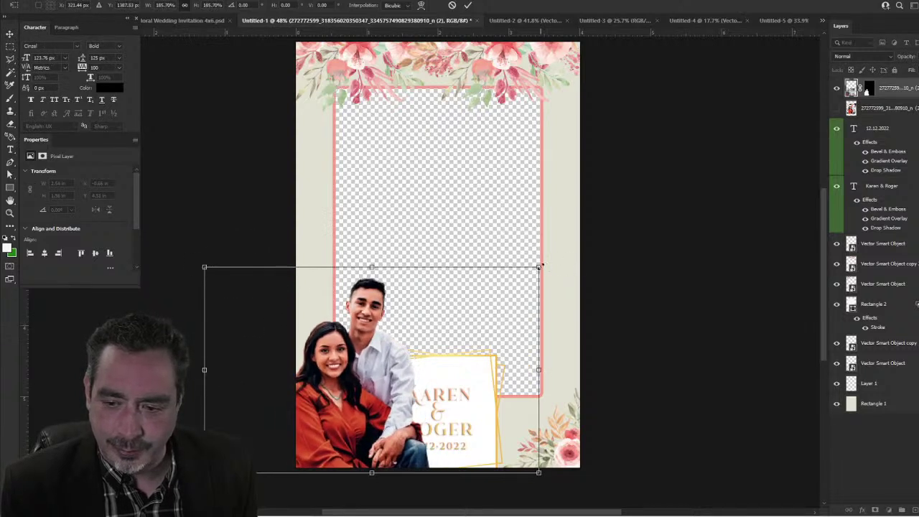
drag(539, 267, 531, 272)
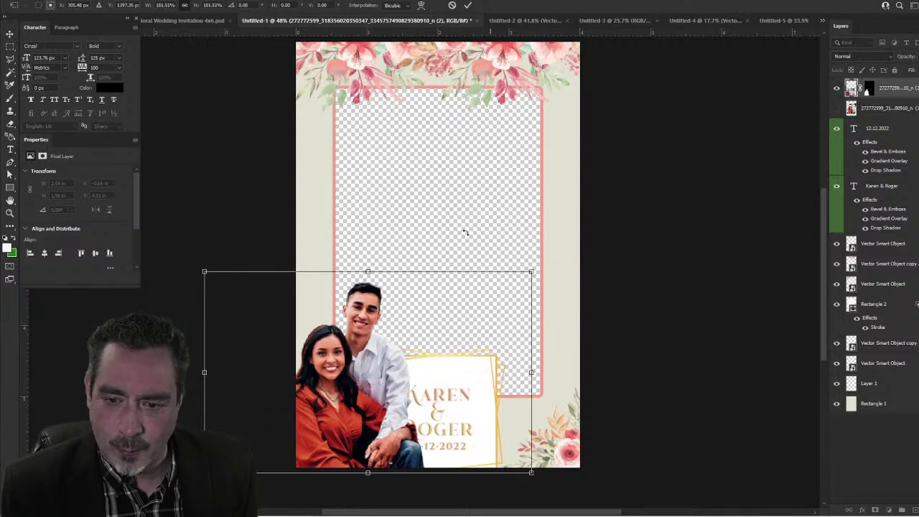
click(468, 5)
Step: Move the couple photo into the lower-left corner and delete both bottom floral decorations
scroll(615, 396, down, 3)
scroll(574, 423, up, 2)
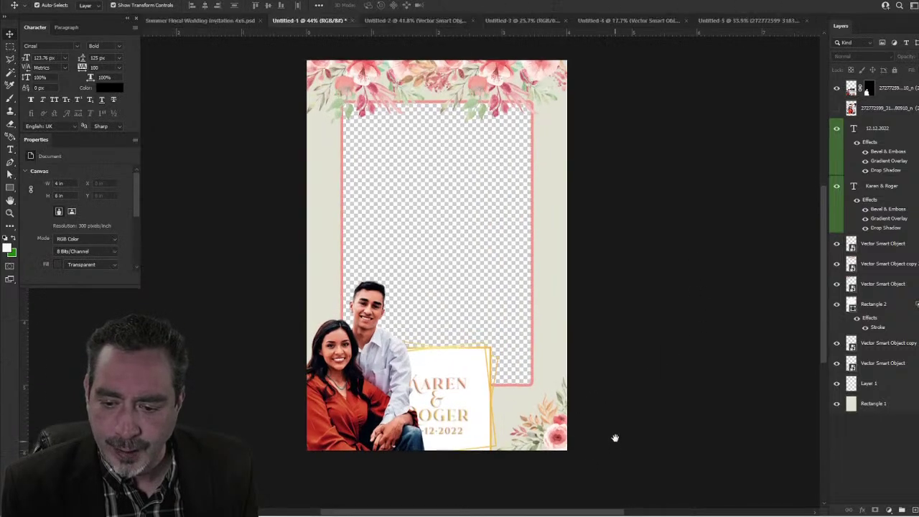
drag(615, 437, 573, 400)
drag(311, 373, 436, 350)
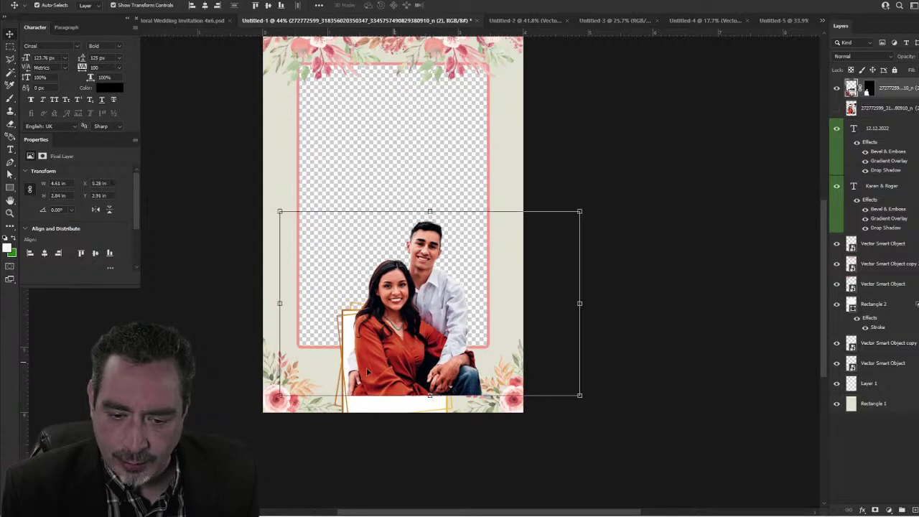
click(277, 405)
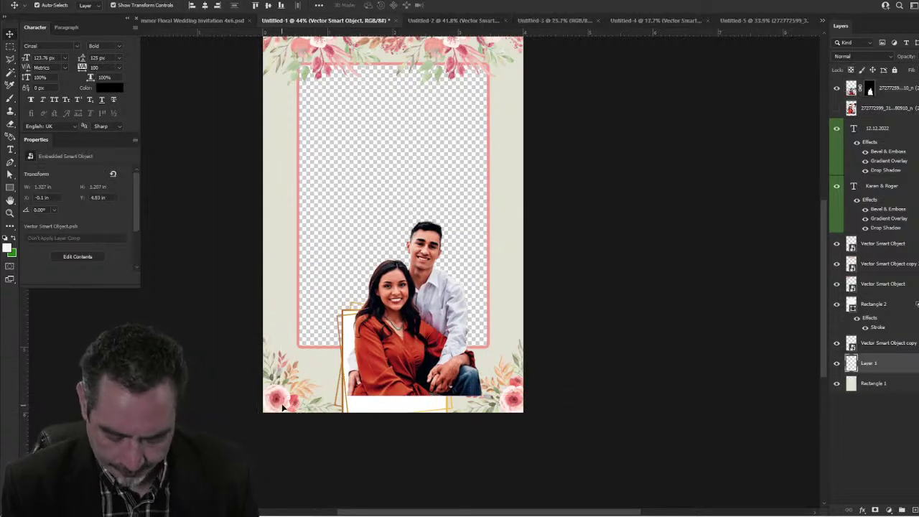
key(Delete)
drag(391, 355, 300, 367)
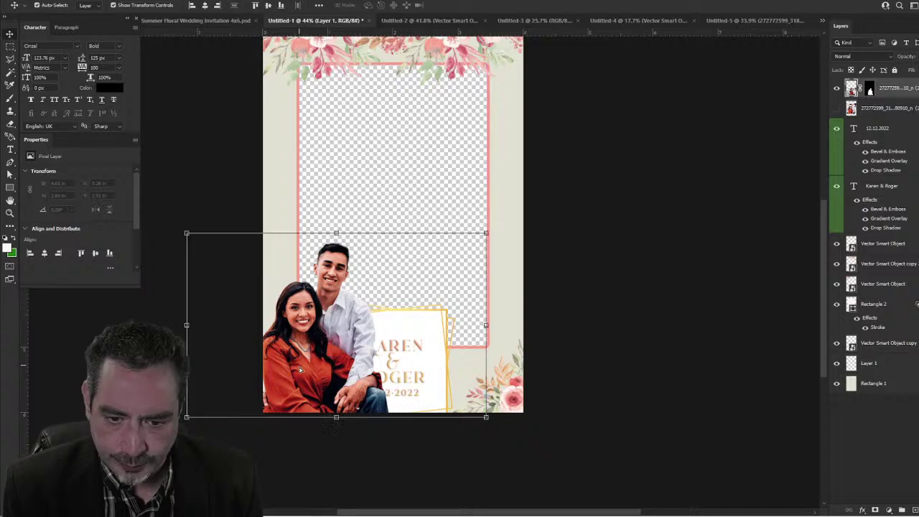
click(503, 384)
key(Delete)
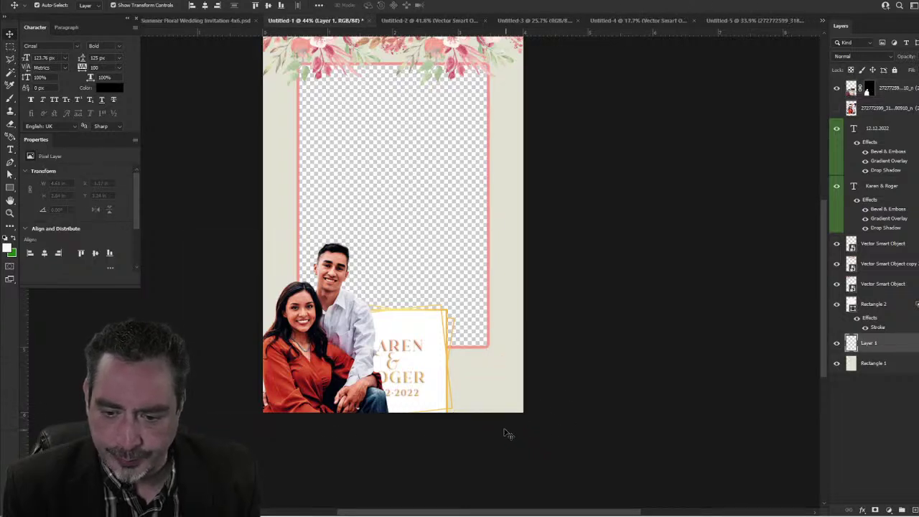
Step: Select the gold name card and widen it to the right edge
scroll(507, 433, down, 2)
scroll(459, 416, up, 2)
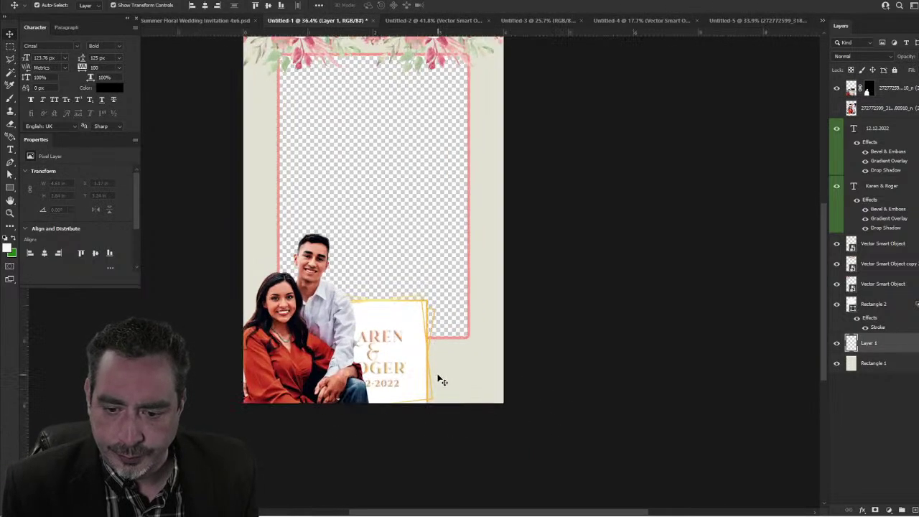
scroll(441, 380, up, 1)
click(418, 361)
drag(431, 348, 553, 347)
Step: Move the gold card up slightly, reduce its height from the top, and commit
drag(481, 365, 477, 348)
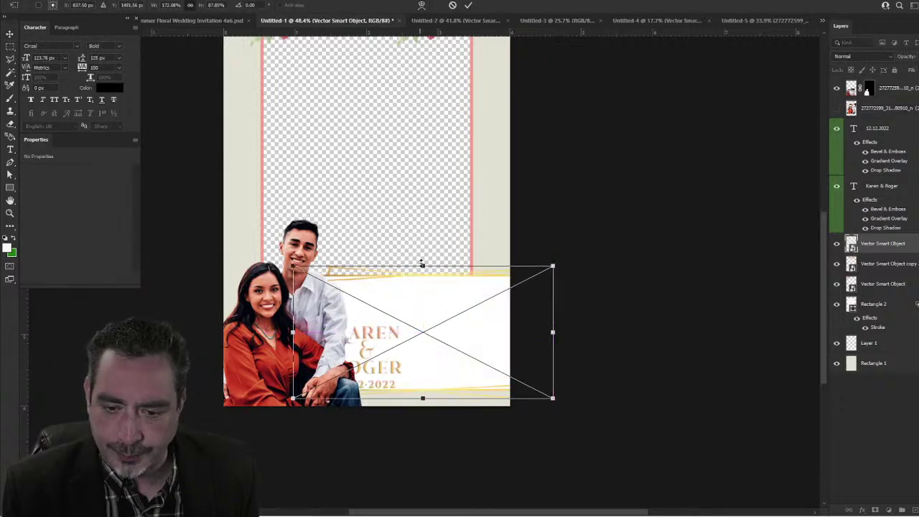
drag(422, 264, 422, 296)
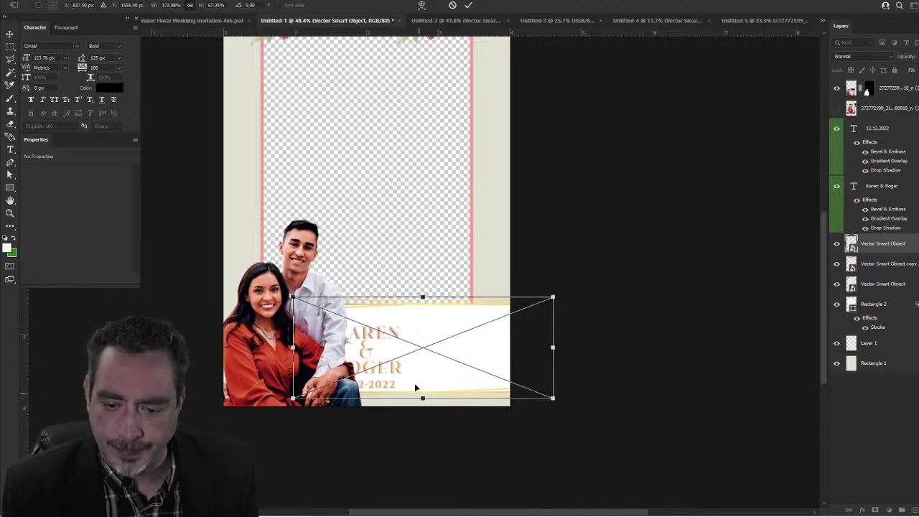
click(468, 5)
scroll(392, 372, up, 1)
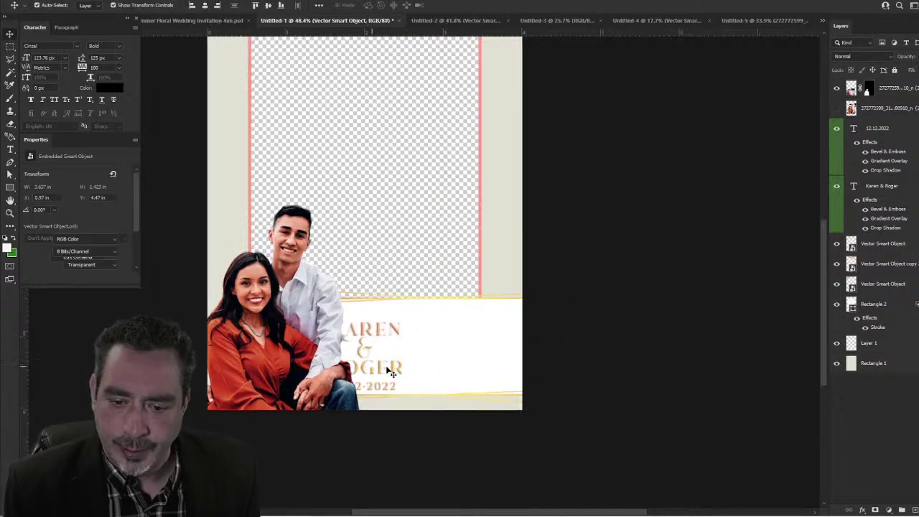
scroll(392, 373, up, 2)
Step: Centre the Karen & Roger and 12.12.2022 text layers on the band and enlarge them
click(679, 220)
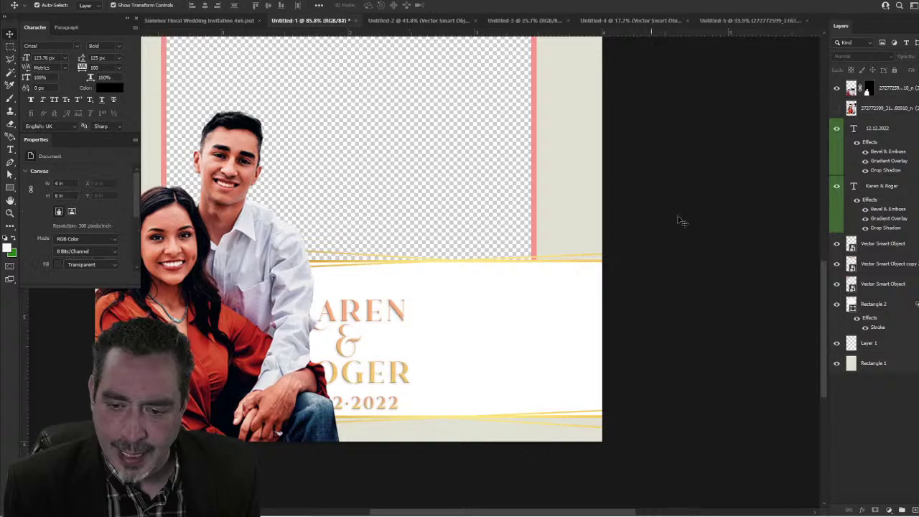
click(886, 131)
shift+click(882, 186)
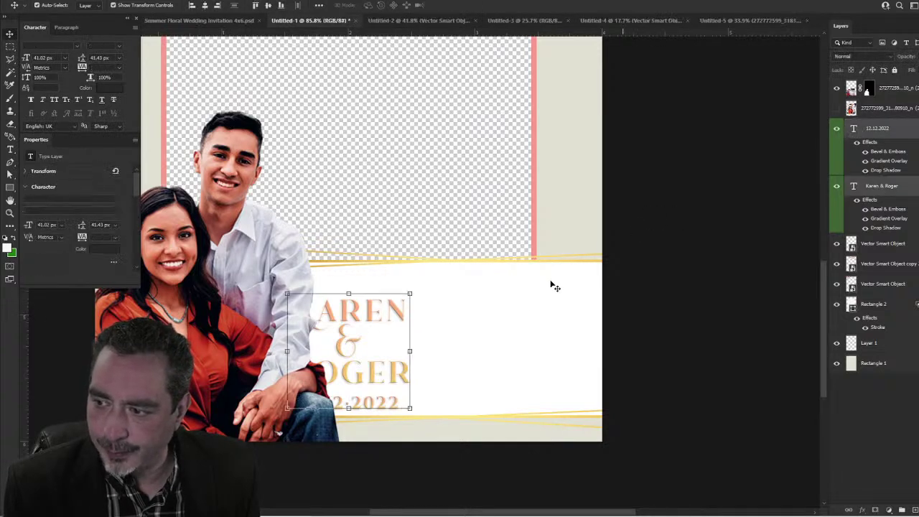
drag(393, 380, 496, 368)
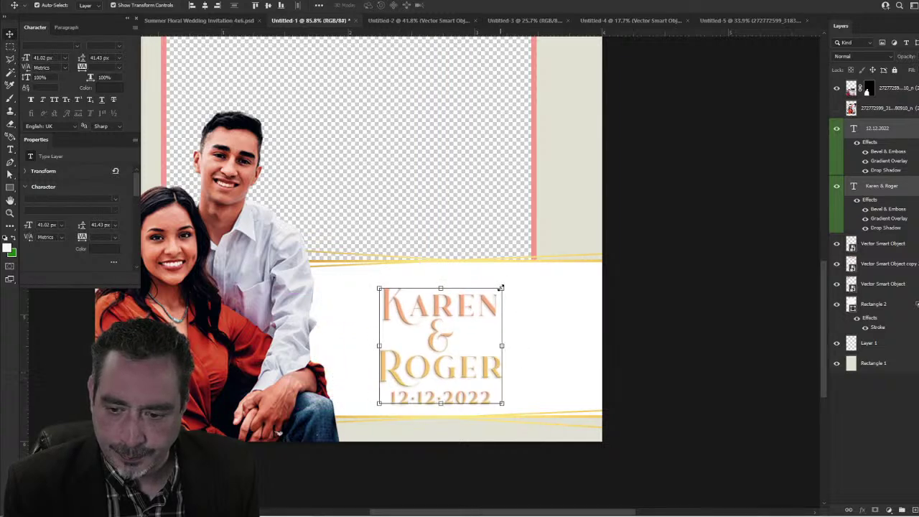
drag(500, 288, 522, 269)
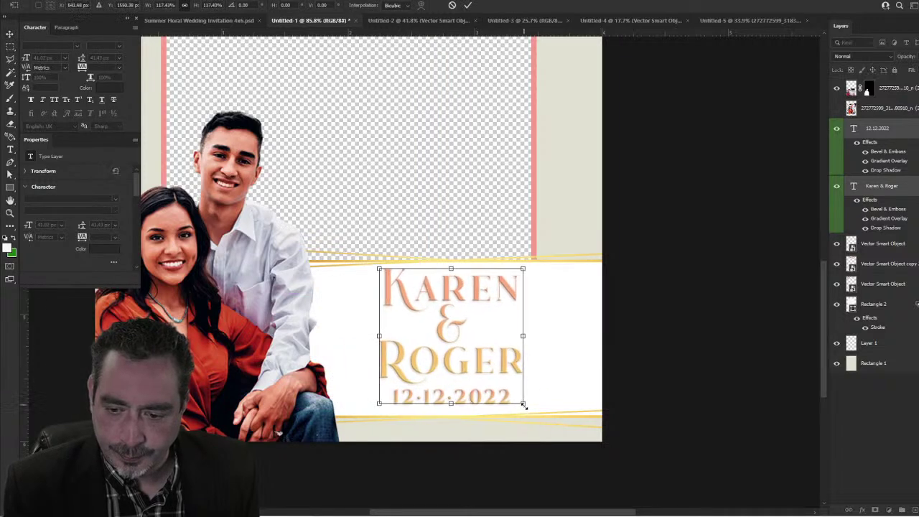
drag(524, 406, 529, 408)
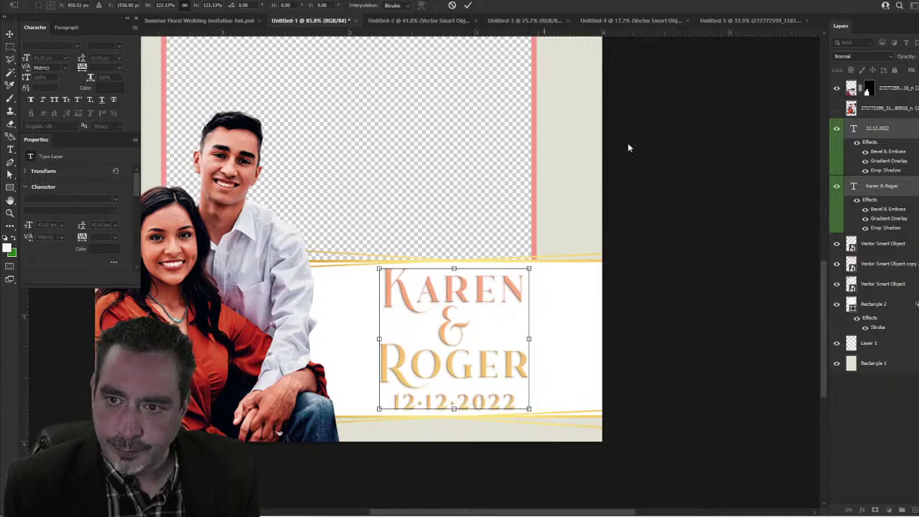
key(Return)
key(ctrl+0)
Step: Make the white name band slightly taller and commit the change
scroll(589, 240, down, 1)
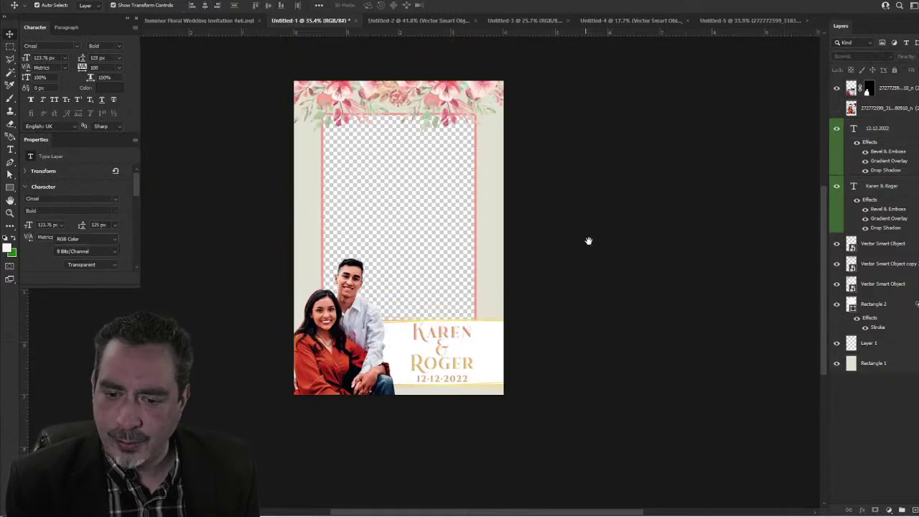
scroll(381, 390, up, 1)
click(417, 365)
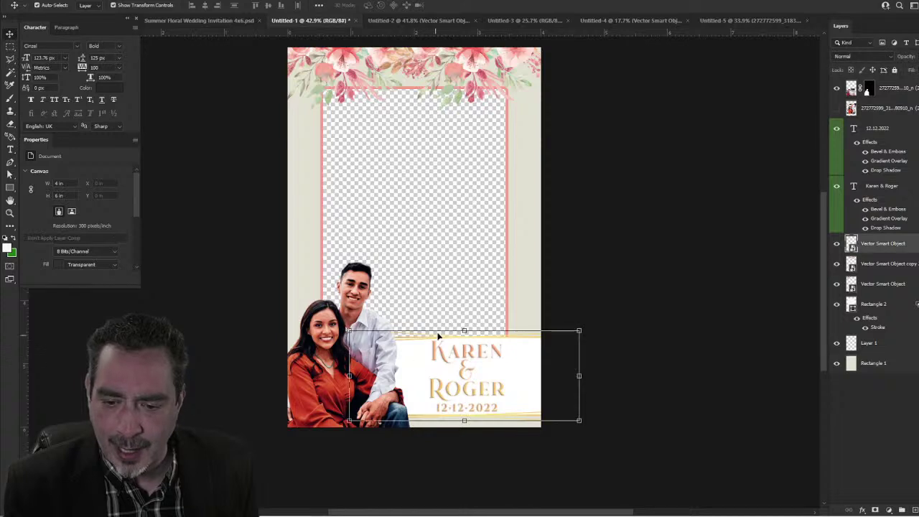
drag(464, 328, 463, 324)
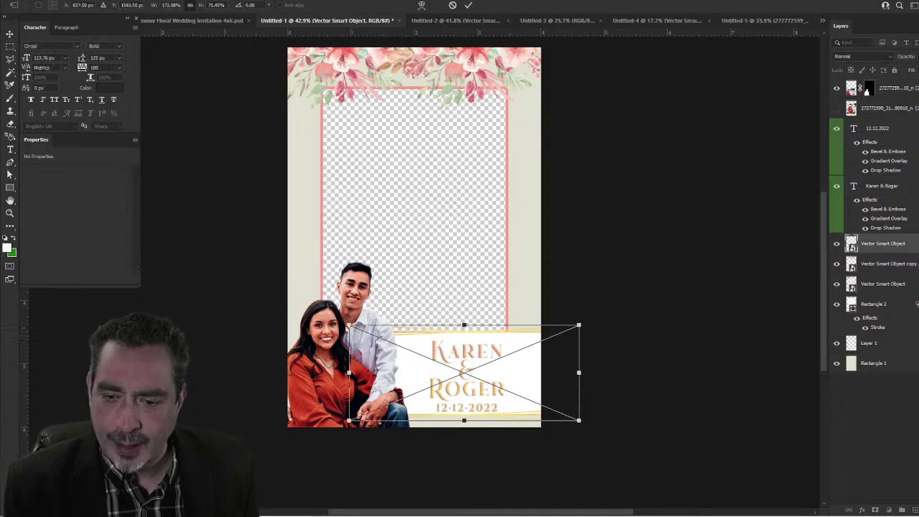
key(Return)
Step: Enlarge the couple photo slightly with Ctrl+T and commit the resize
click(358, 316)
key(ctrl+t)
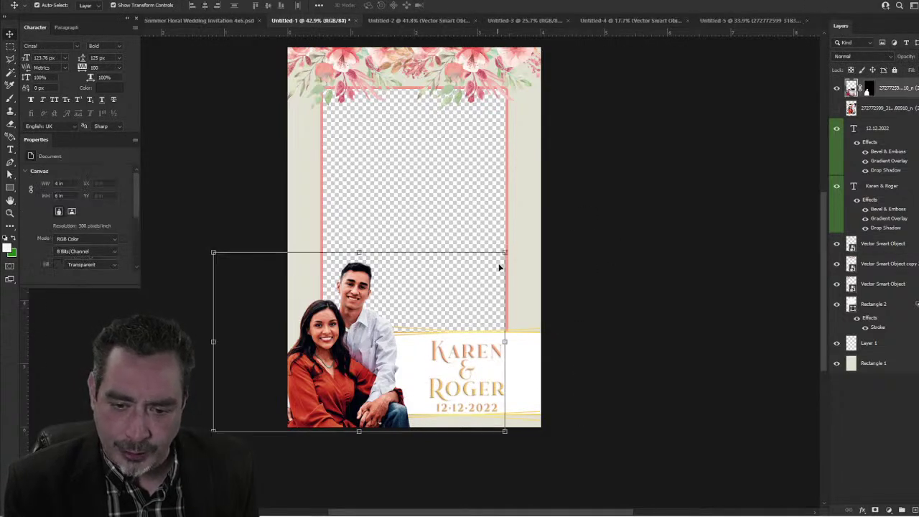
drag(509, 250, 513, 251)
drag(364, 373, 364, 378)
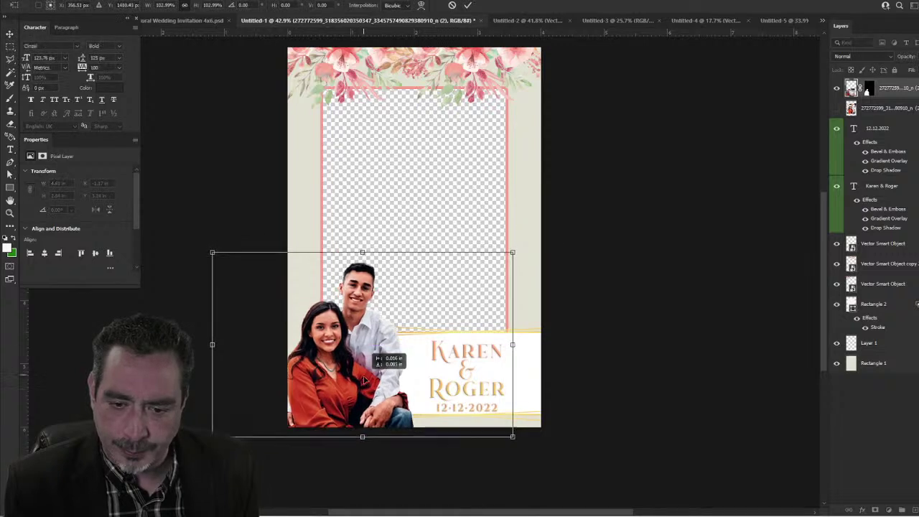
click(467, 6)
scroll(601, 259, down, 3)
scroll(492, 333, up, 4)
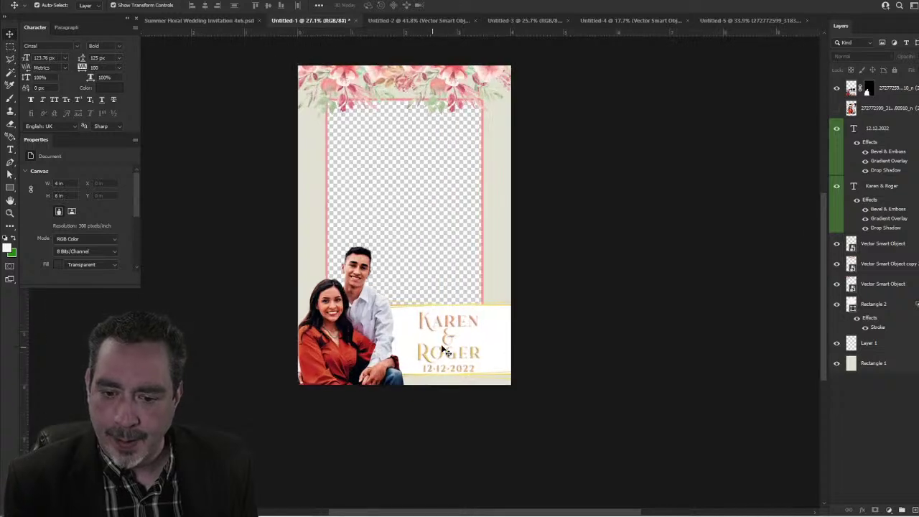
click(285, 380)
drag(168, 411, 166, 412)
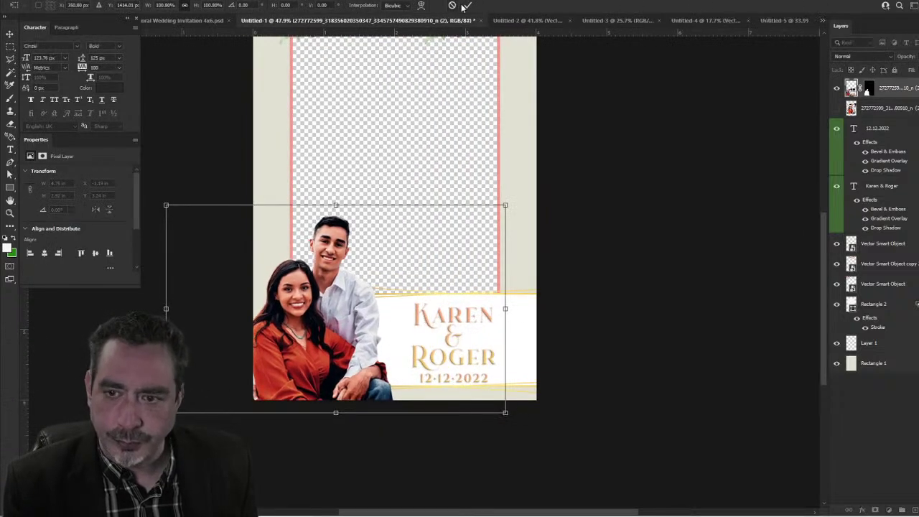
key(Return)
Step: Drag the couple photo from the card onto the tall Untitled-4 invitation
scroll(484, 188, down, 4)
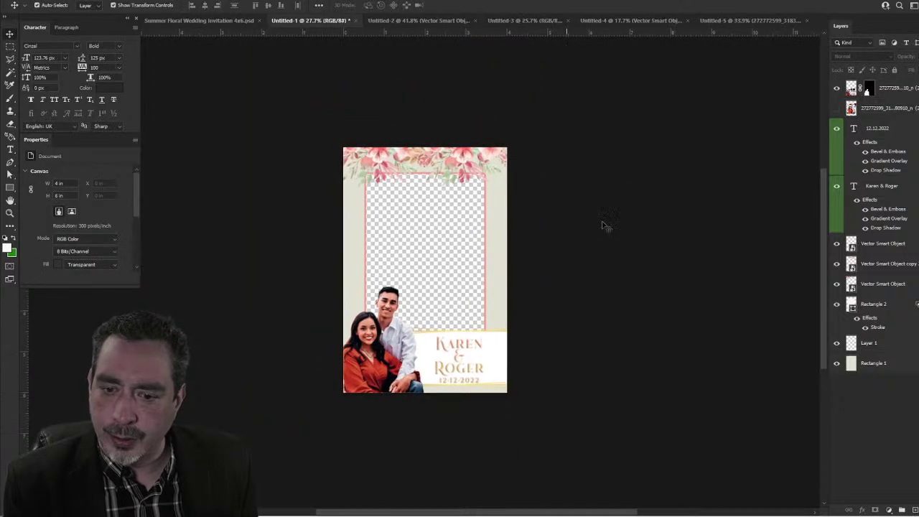
click(409, 348)
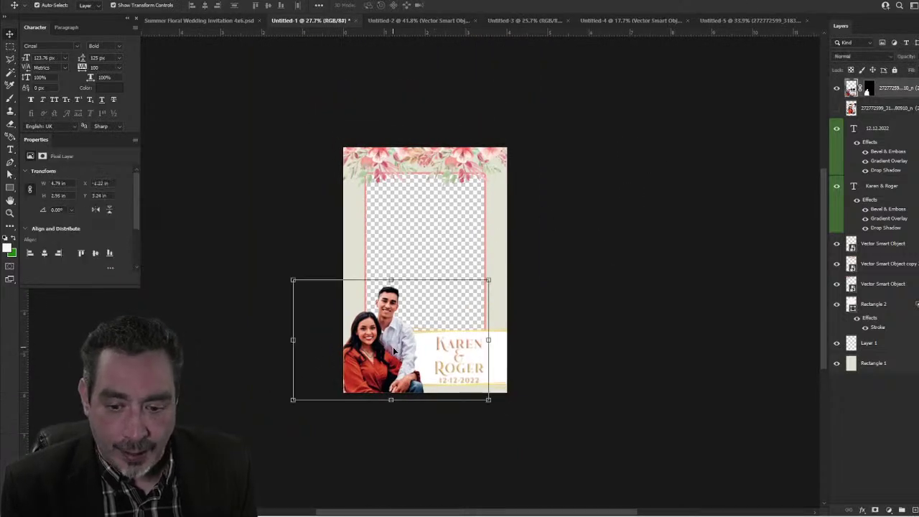
drag(380, 341, 431, 324)
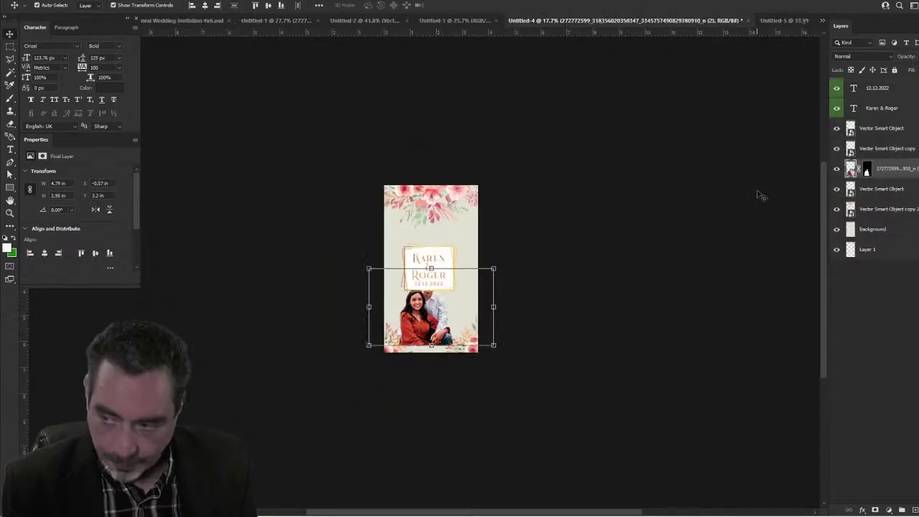
Step: Put the photo layer on top and enlarge it to about 138%, shifted lower
drag(851, 171, 852, 90)
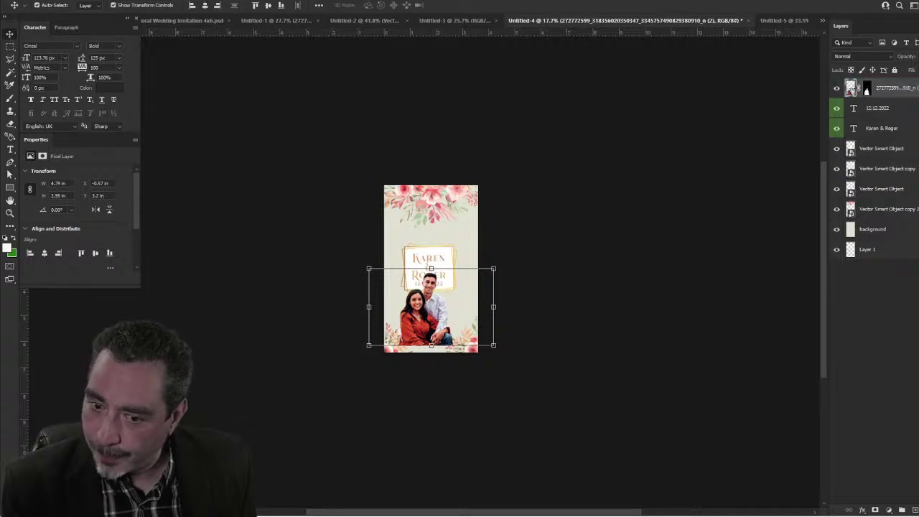
drag(498, 266, 523, 238)
drag(424, 319, 429, 335)
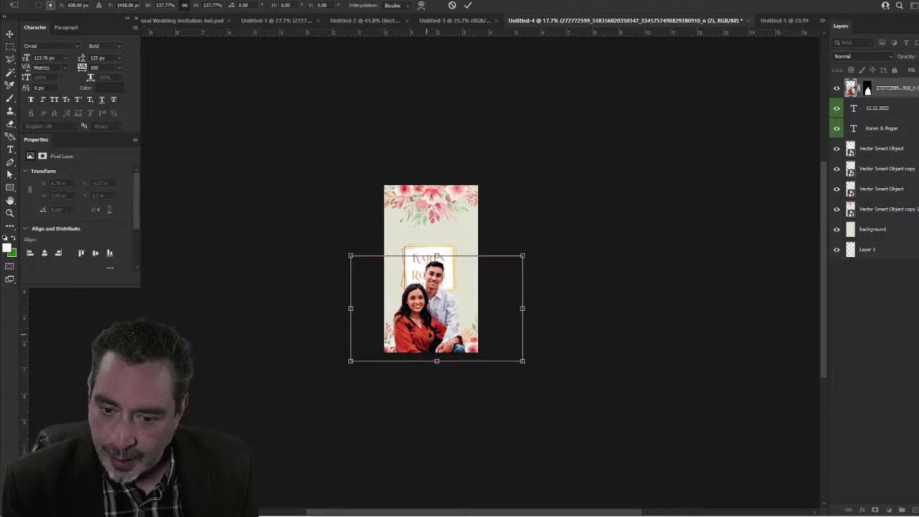
click(467, 5)
scroll(435, 290, up, 3)
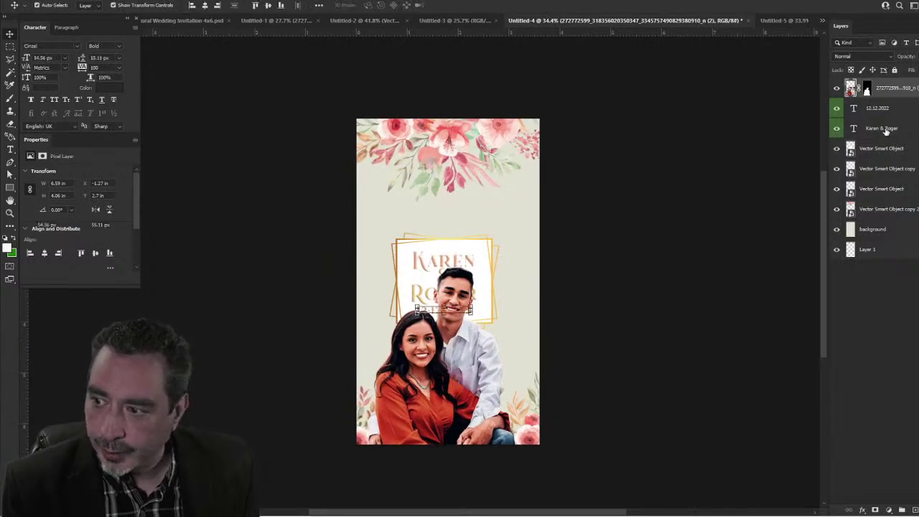
Step: Select the date, names and gold frame layers and nudge the title up
click(890, 110)
shift+click(880, 149)
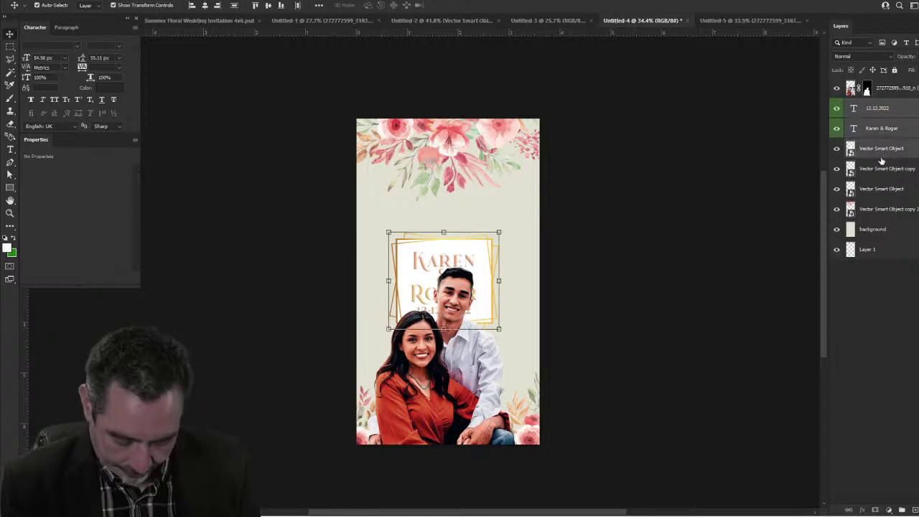
key(shift+Up)
key(shift+Up)
key(shift+Up)
key(shift+Up)
key(shift+Up)
key(shift+Up)
key(shift+Up)
key(shift+Up)
key(shift+Up)
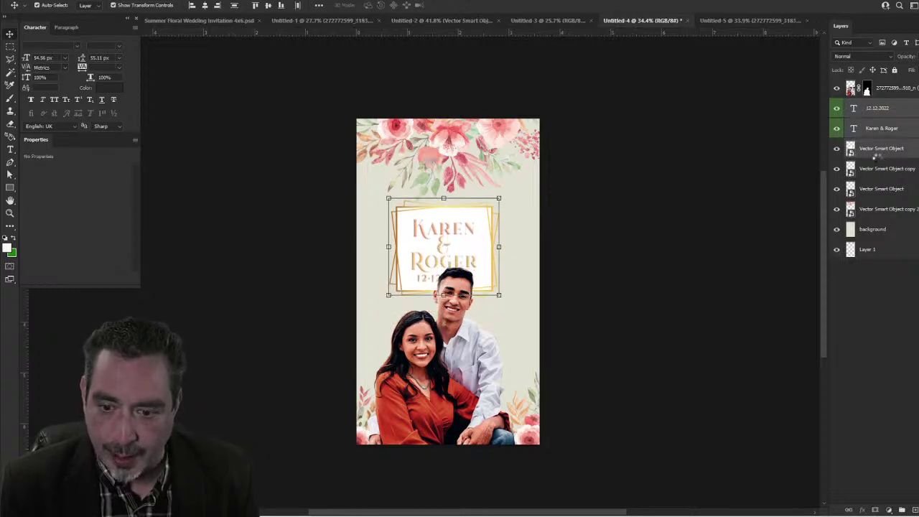
click(652, 236)
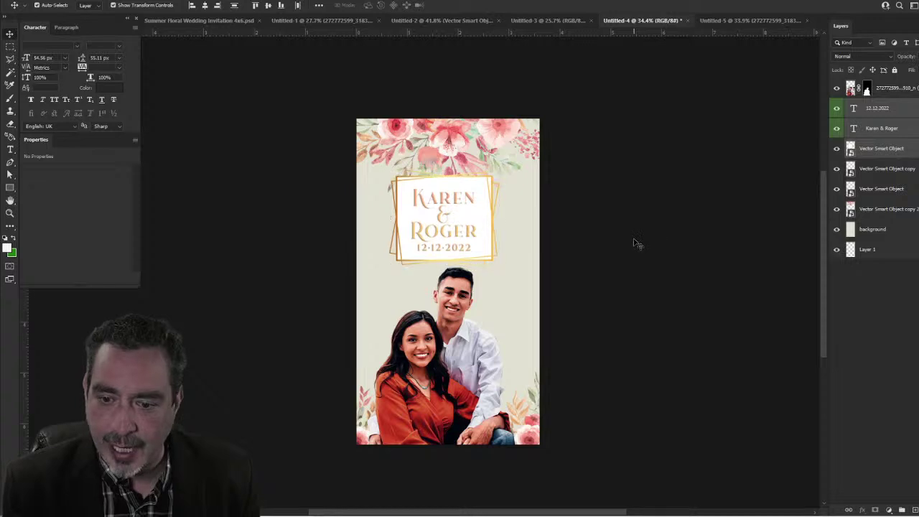
key(ctrl+minus)
key(ctrl+minus)
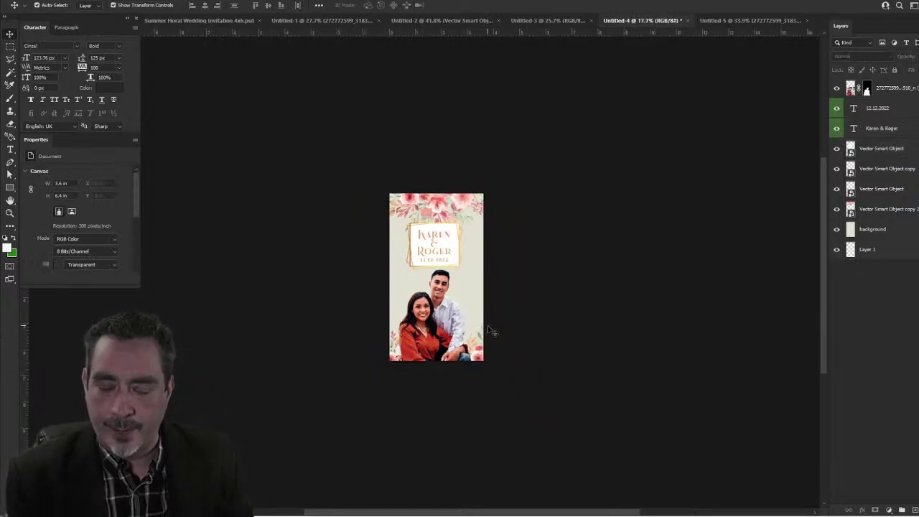
Step: Enlarge the couple photo slightly and commit the transform
scroll(426, 323, up, 3)
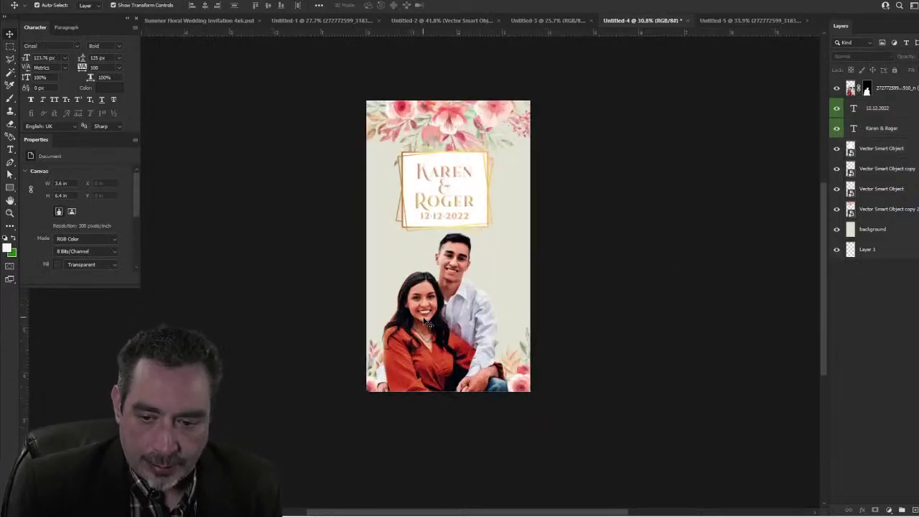
scroll(424, 320, up, 5)
scroll(427, 311, down, 2)
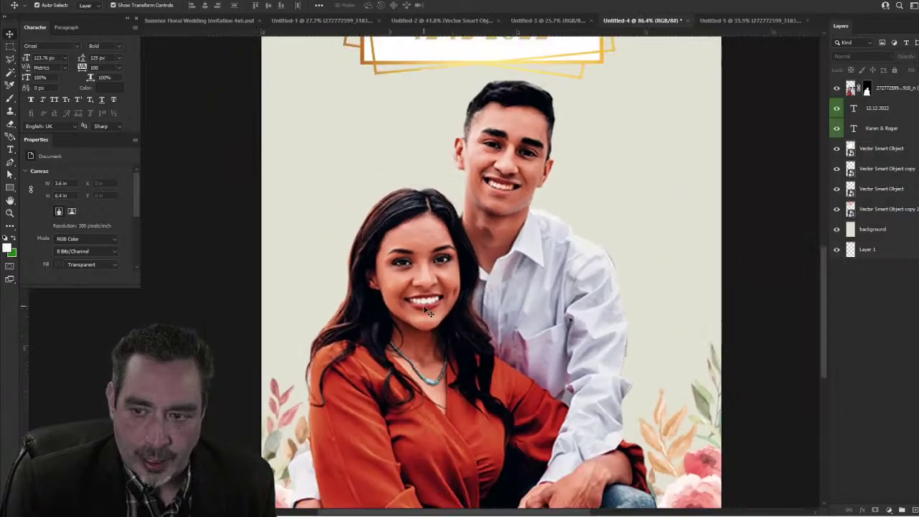
scroll(499, 343, down, 3)
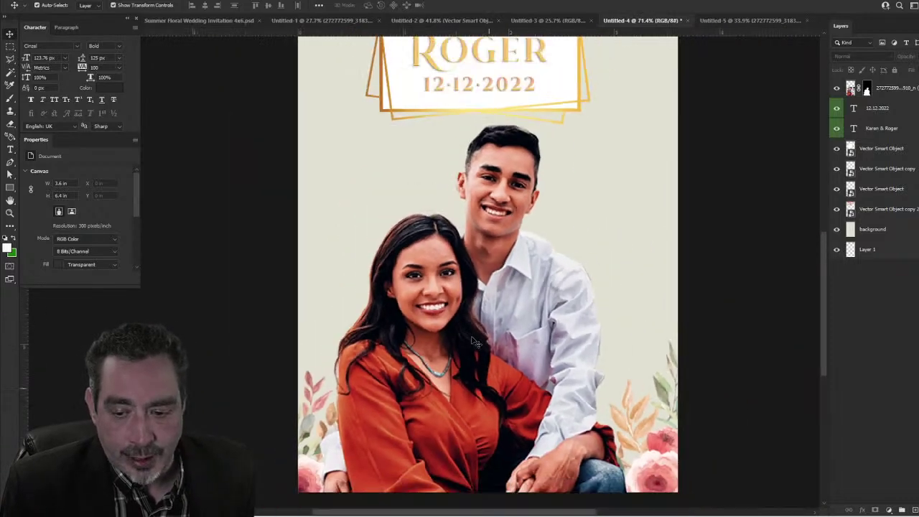
scroll(416, 363, down, 2)
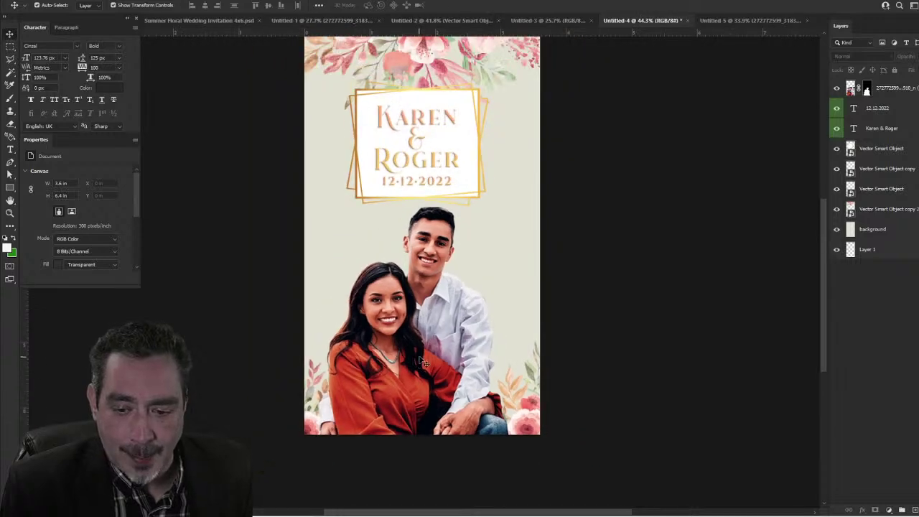
scroll(423, 361, up, 2)
click(466, 234)
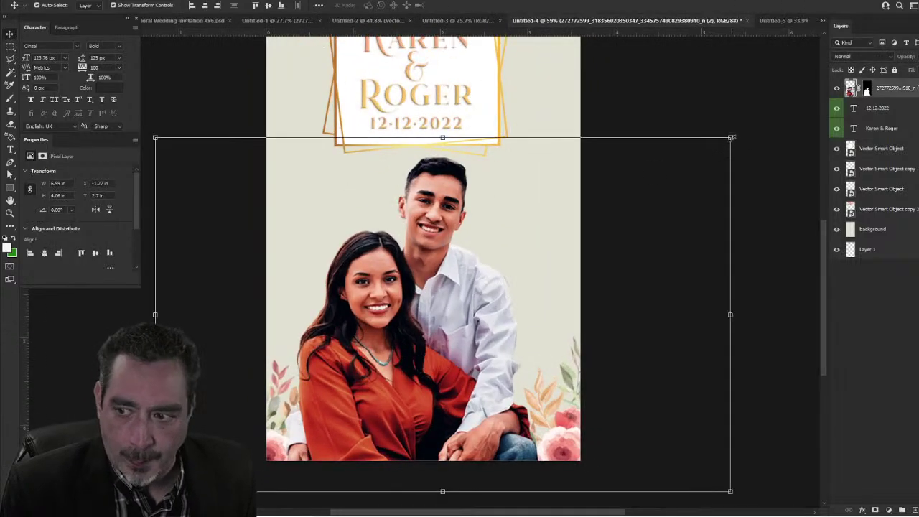
drag(729, 137, 741, 130)
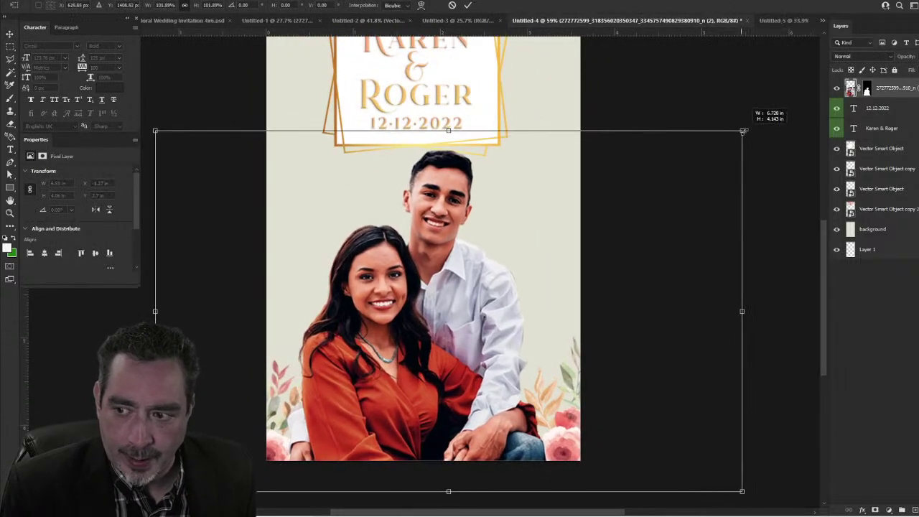
click(469, 5)
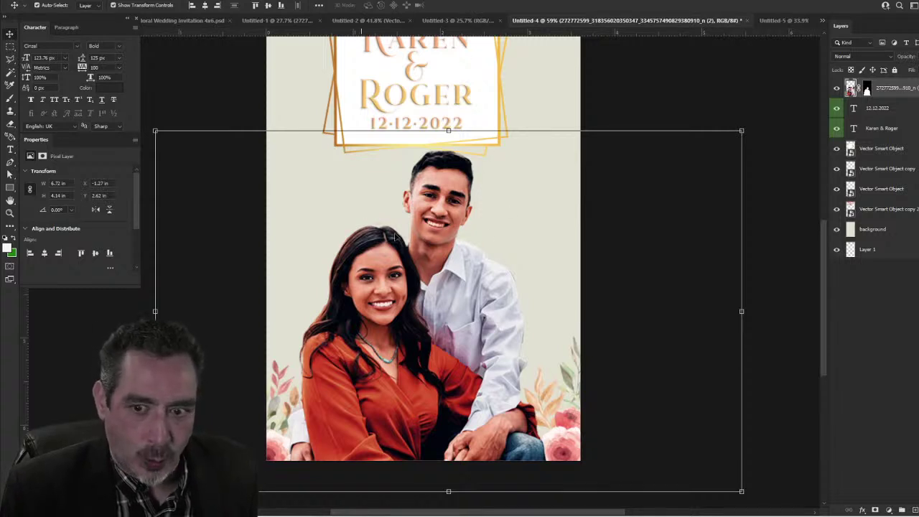
Step: Enlarge the couple photo a bit more, to about 6.9 in wide
drag(373, 276, 404, 298)
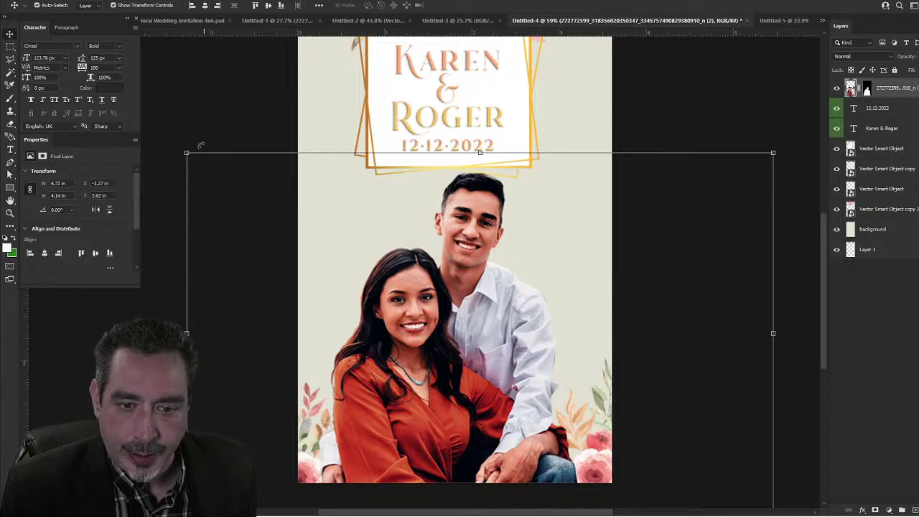
drag(186, 153, 179, 145)
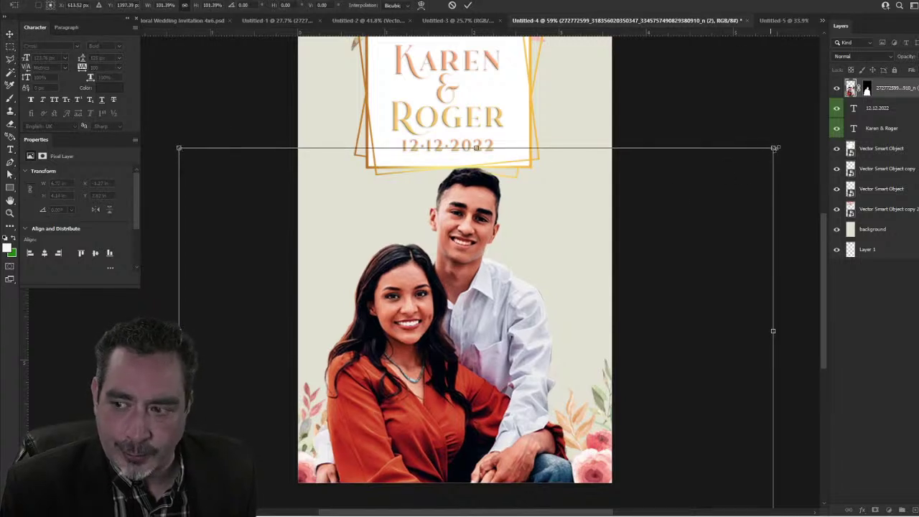
drag(775, 147, 779, 144)
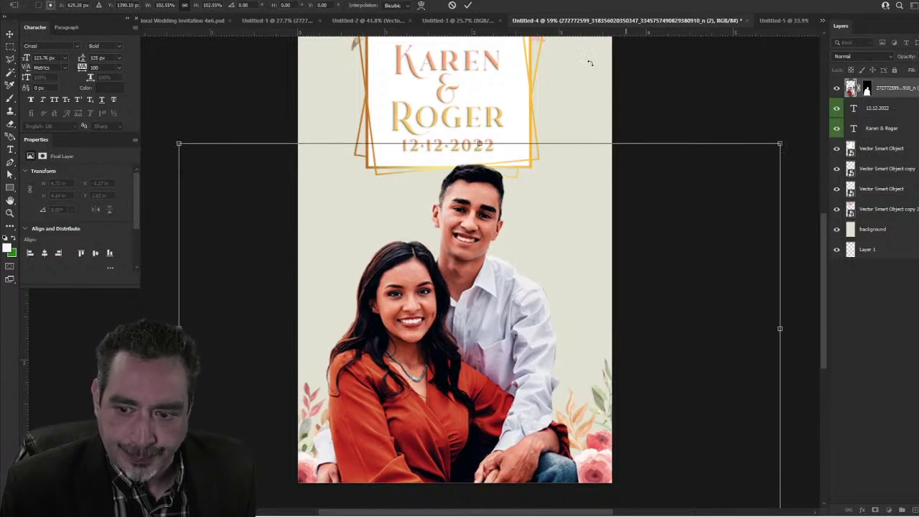
click(469, 6)
scroll(297, 184, up, 1)
scroll(293, 141, down, 2)
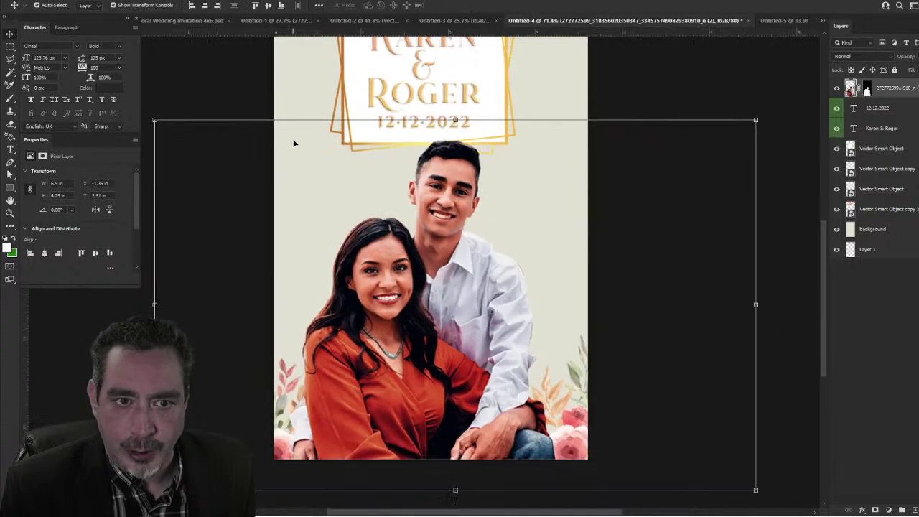
scroll(305, 155, up, 1)
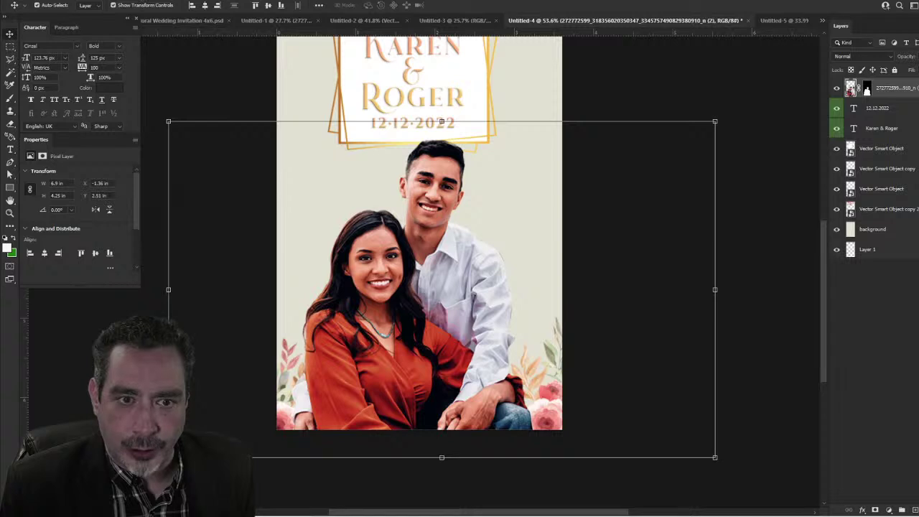
Step: Reselect the couple photo layer and open the Filter menu
click(660, 81)
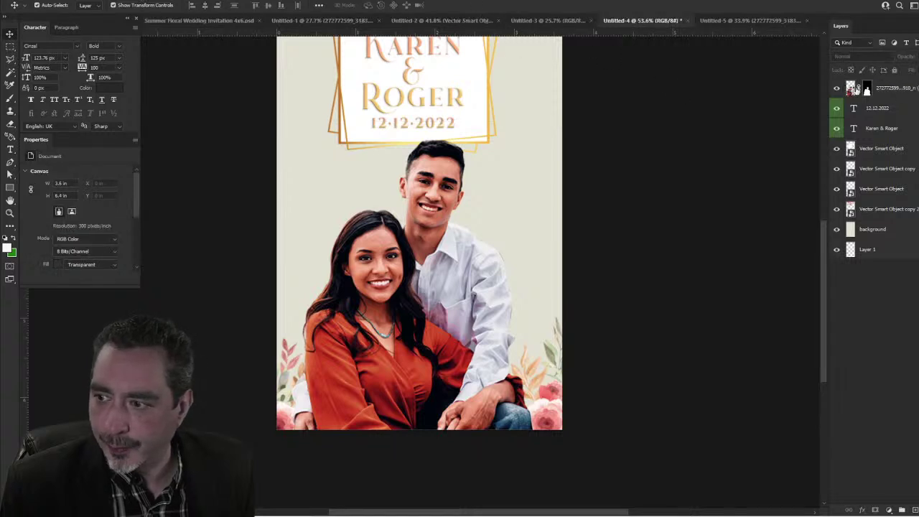
click(852, 88)
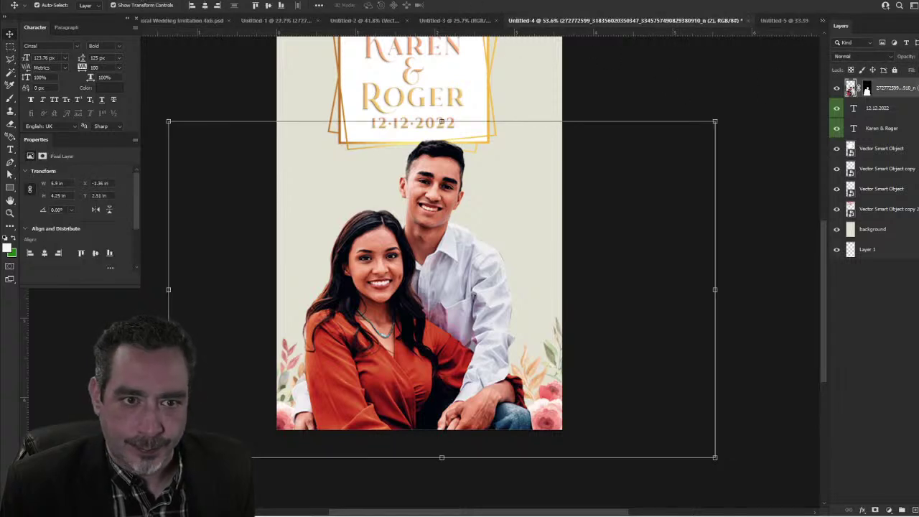
key(alt+t)
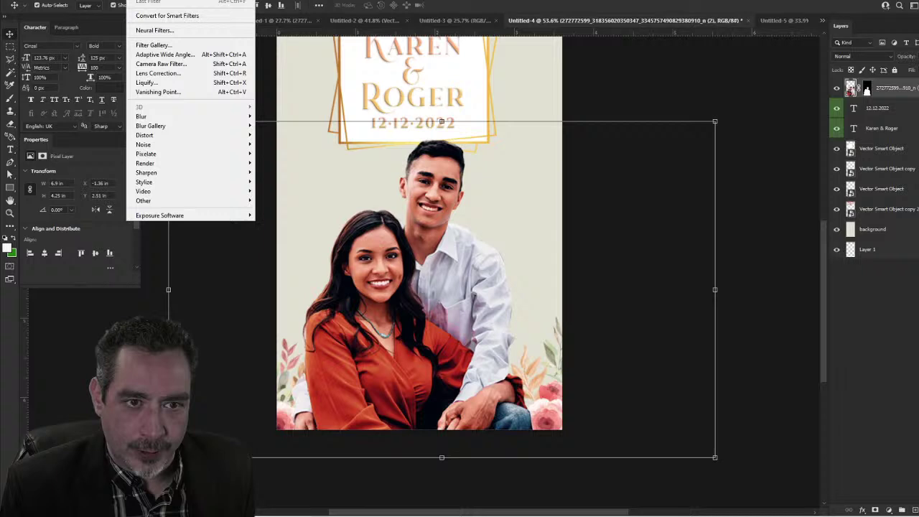
Step: Preview Neural Filters Skin Smoothing with Blur and Smoothness at maximum, then cancel
click(151, 30)
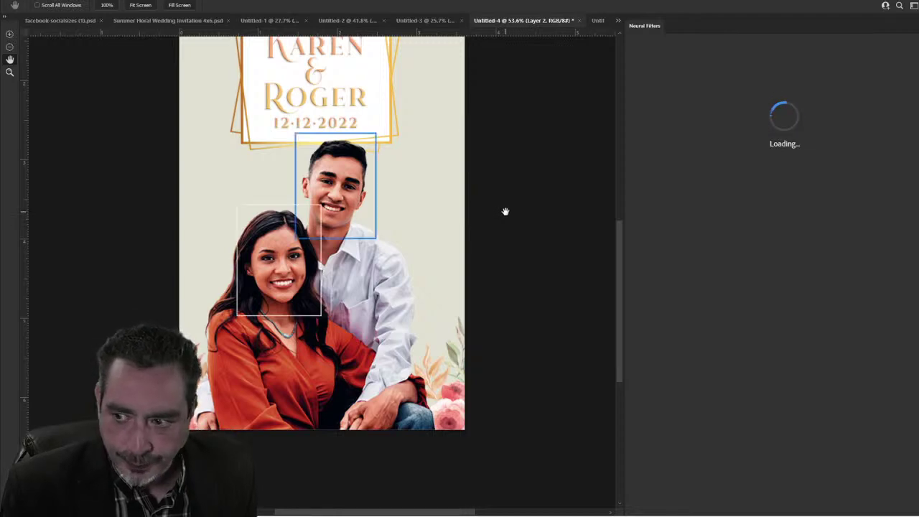
scroll(303, 286, up, 3)
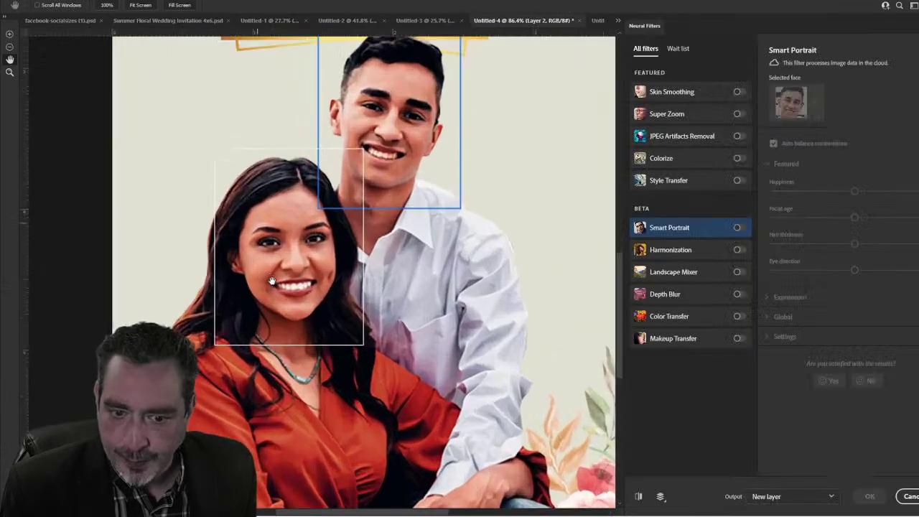
click(738, 93)
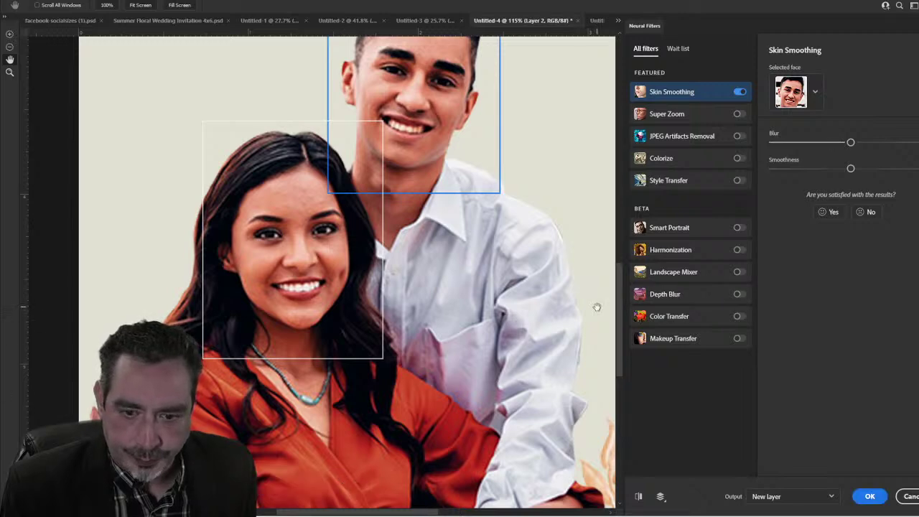
click(894, 147)
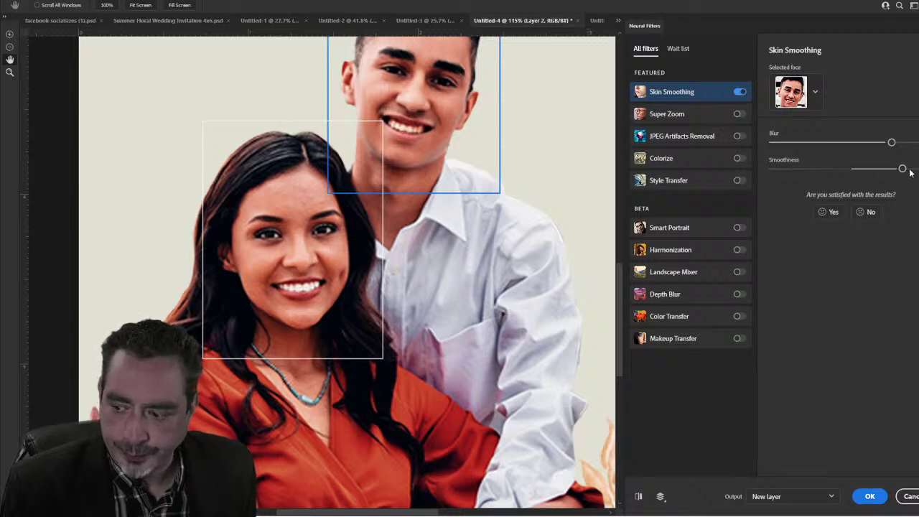
click(917, 169)
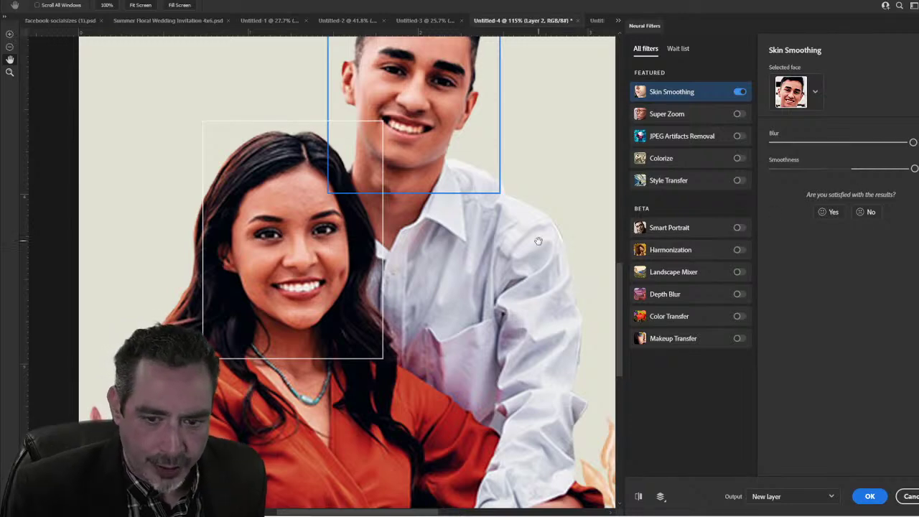
scroll(318, 300, down, 3)
scroll(318, 300, up, 1)
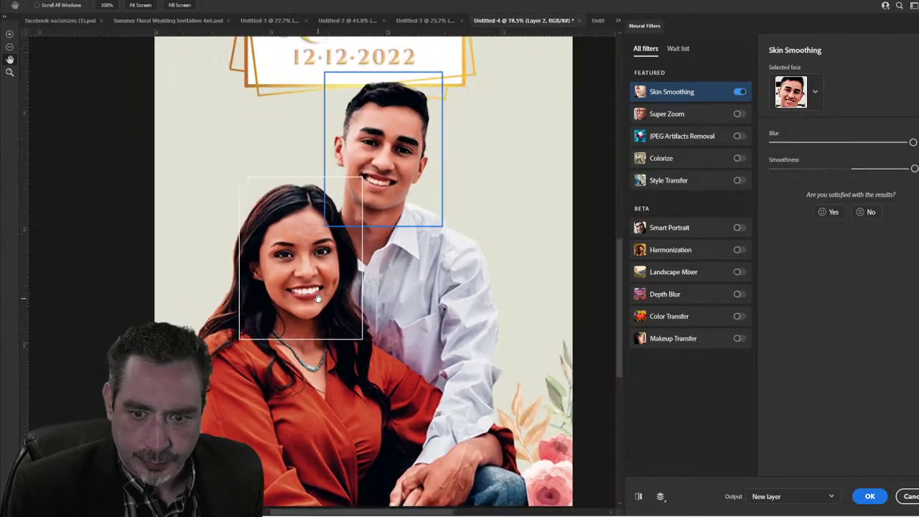
click(911, 497)
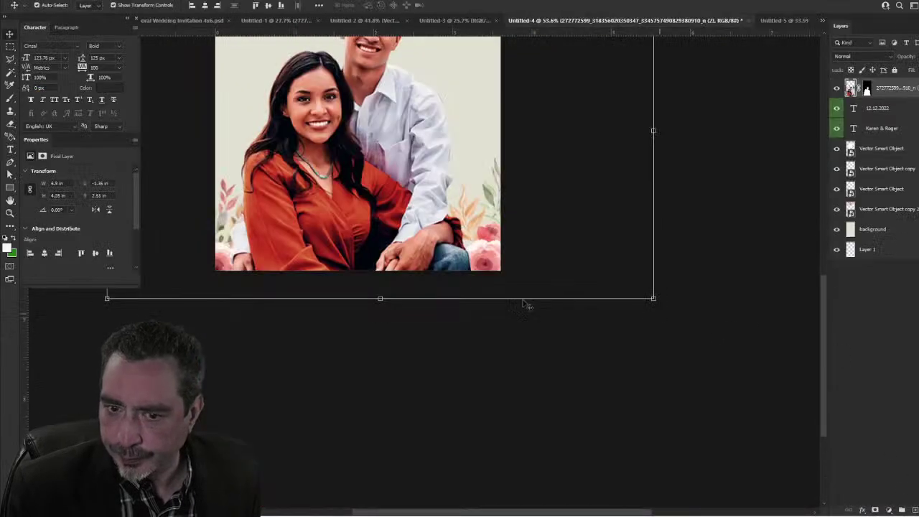
Step: Zoom in on the woman's face and pick the Spot Healing Brush
drag(372, 179, 438, 319)
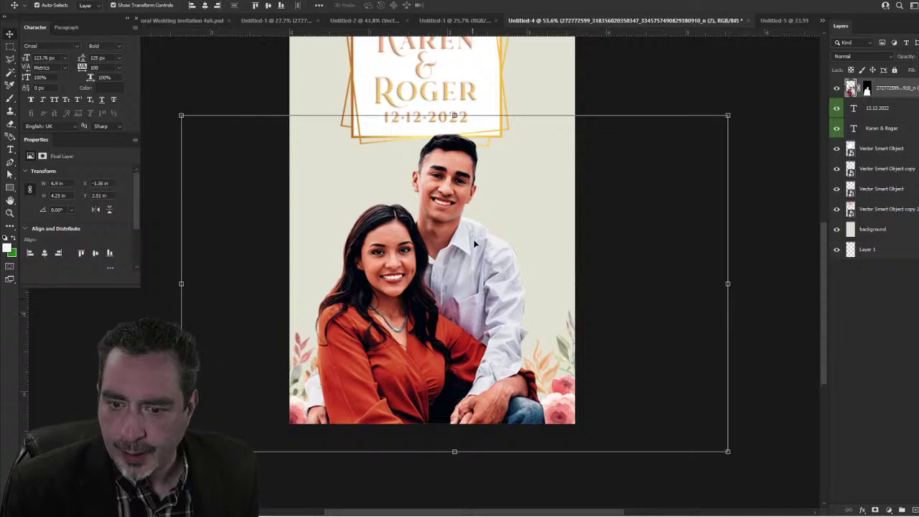
drag(391, 253, 454, 244)
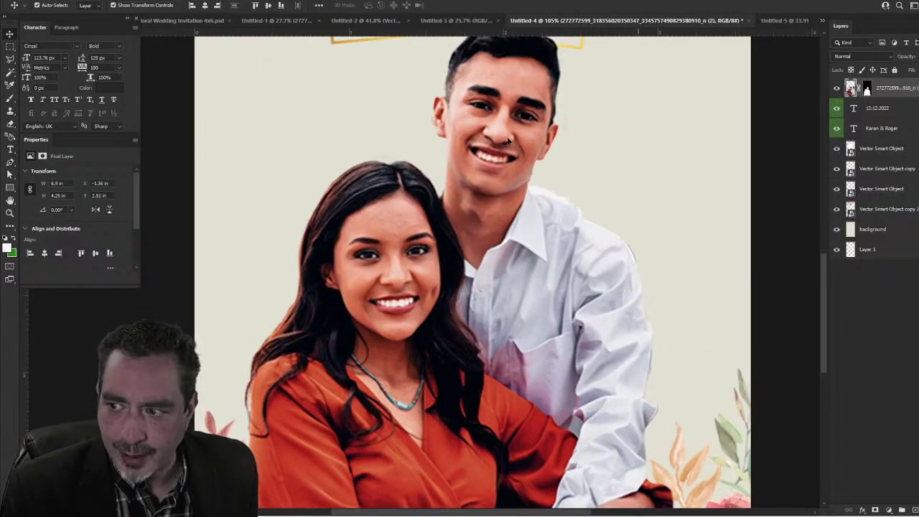
scroll(392, 248, up, 3)
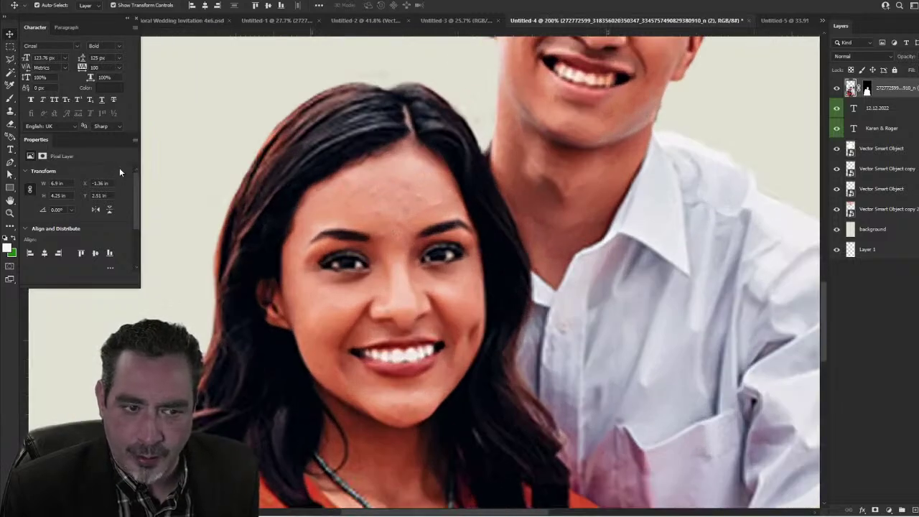
key(j)
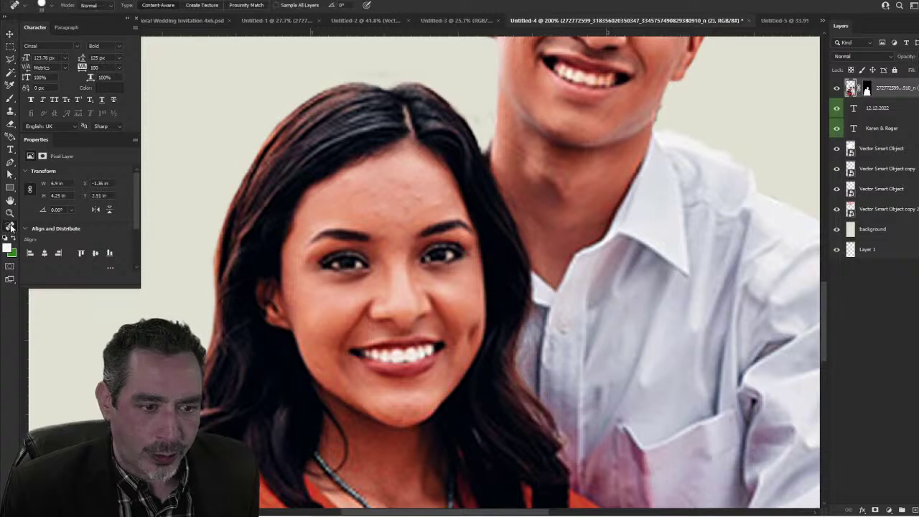
click(11, 227)
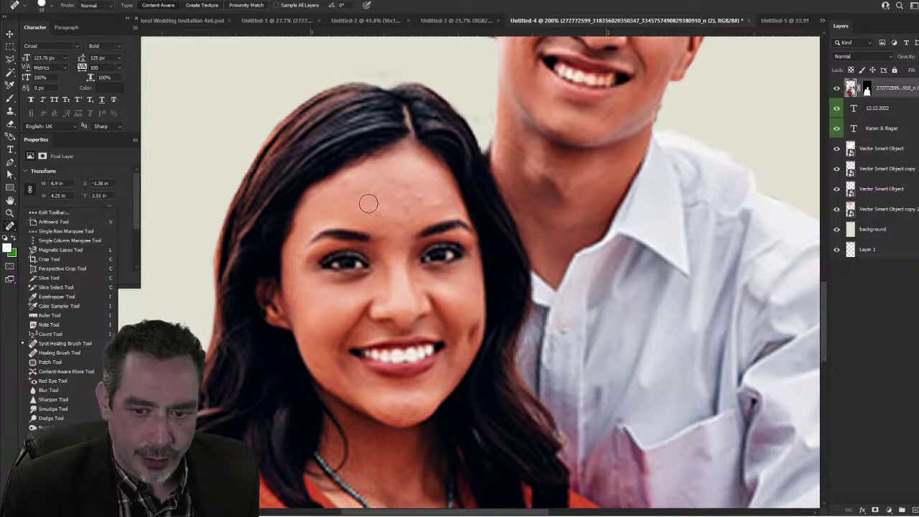
click(393, 204)
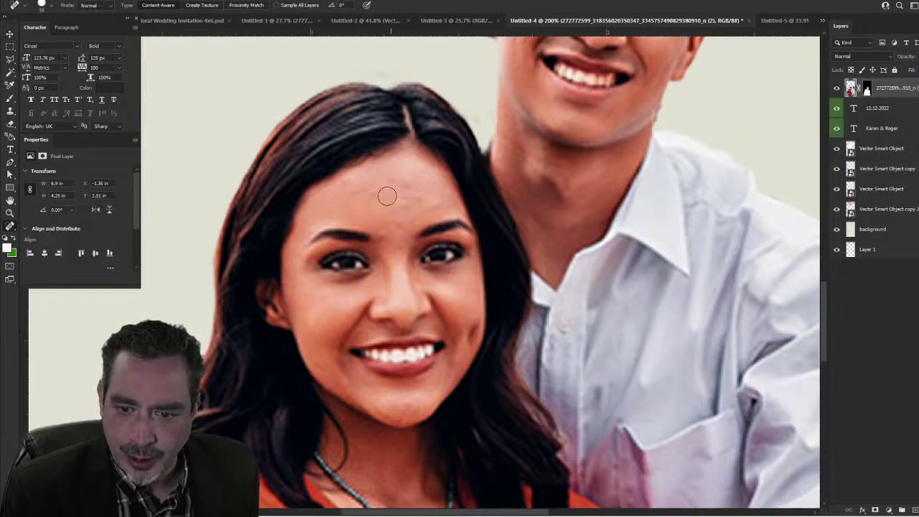
Step: Heal the blemishes across the woman's forehead and between her brows
mouse_move(387, 196)
mouse_down()
mouse_move(408, 188)
mouse_move(407, 206)
mouse_move(443, 203)
mouse_up()
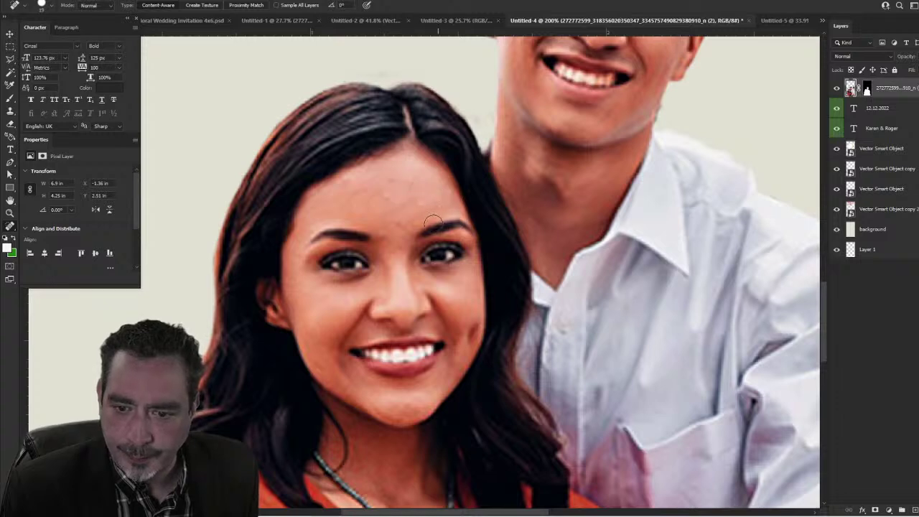
drag(394, 223, 417, 219)
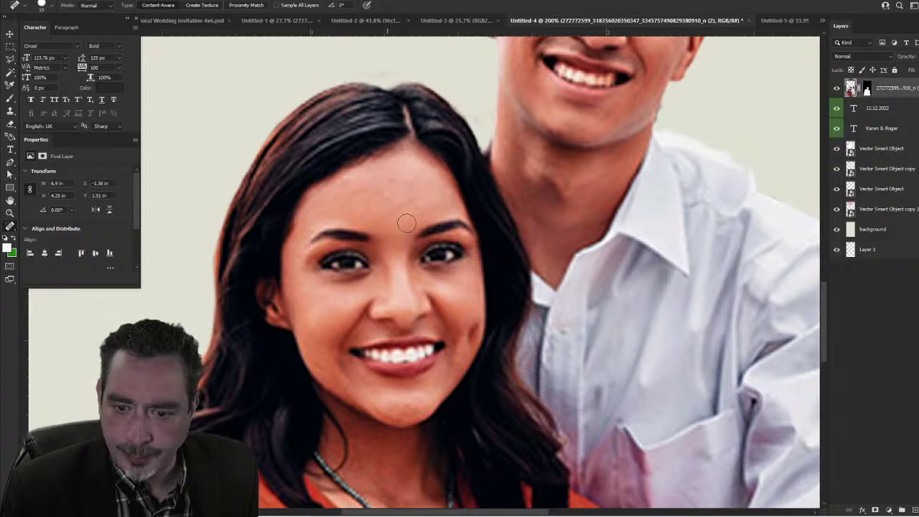
drag(396, 190, 410, 191)
scroll(442, 237, down, 3)
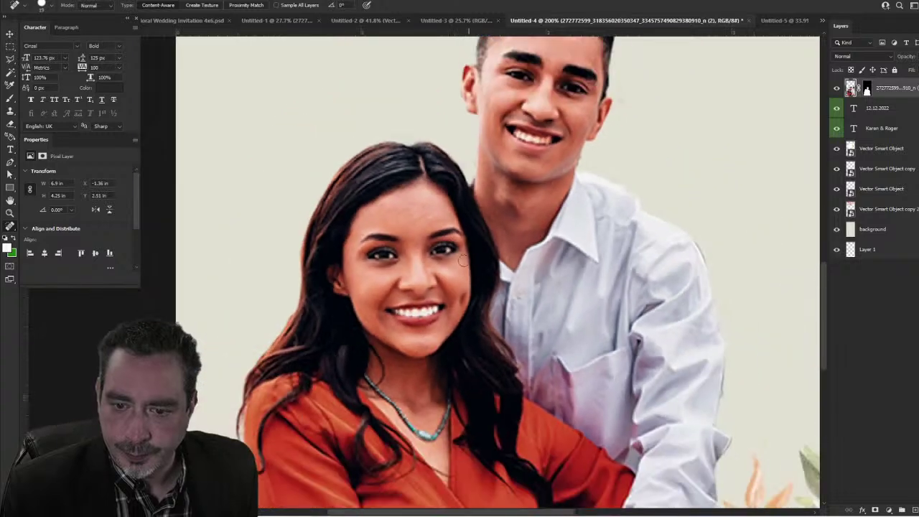
scroll(433, 218, down, 4)
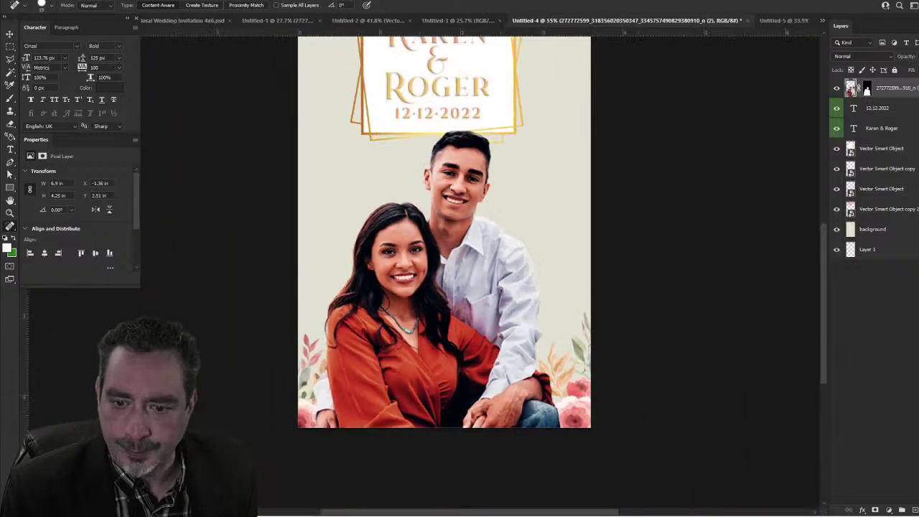
Step: Scale the couple photo to about 108% and nudge it right and down
click(9, 34)
scroll(309, 233, down, 3)
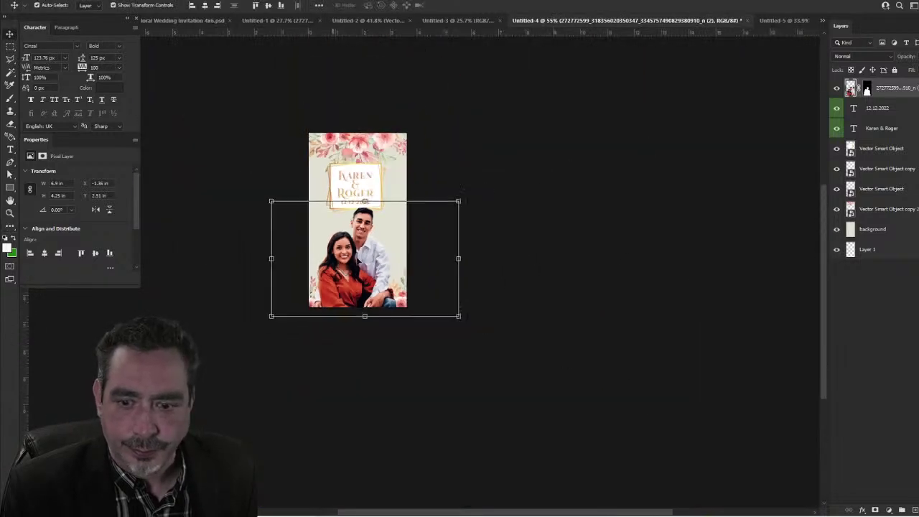
scroll(371, 243, up, 1)
drag(371, 242, 360, 289)
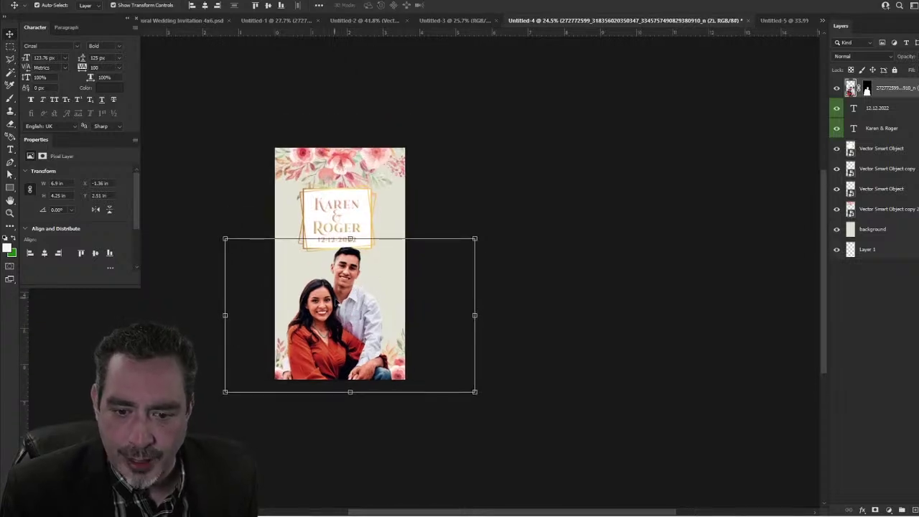
drag(226, 239, 215, 232)
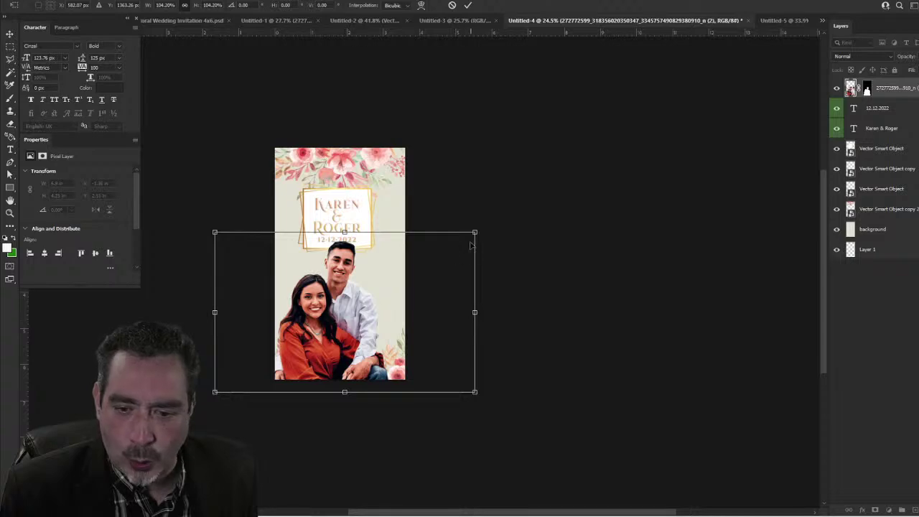
drag(476, 230, 484, 226)
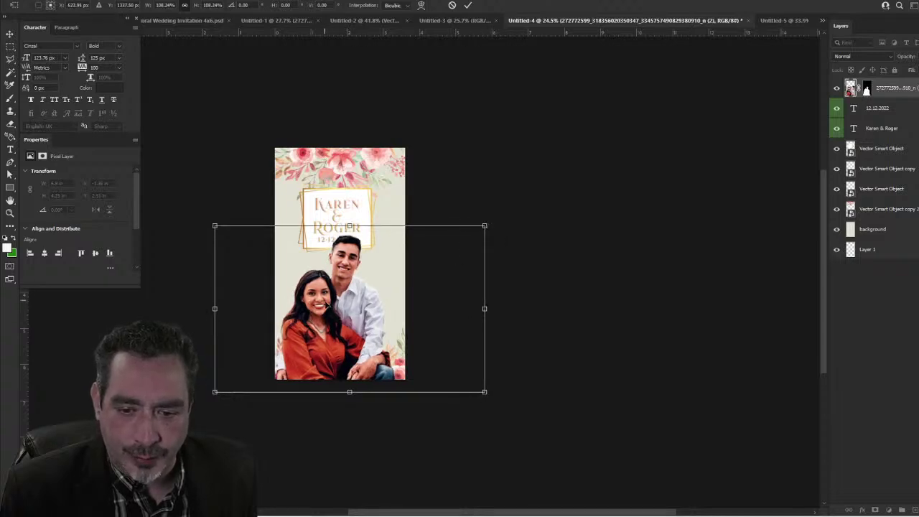
drag(326, 305, 331, 309)
click(467, 6)
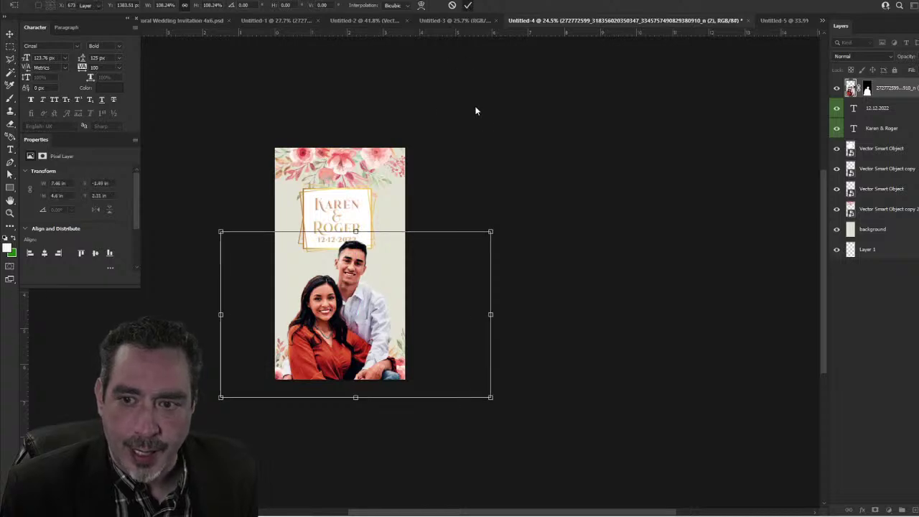
key(ctrl+0)
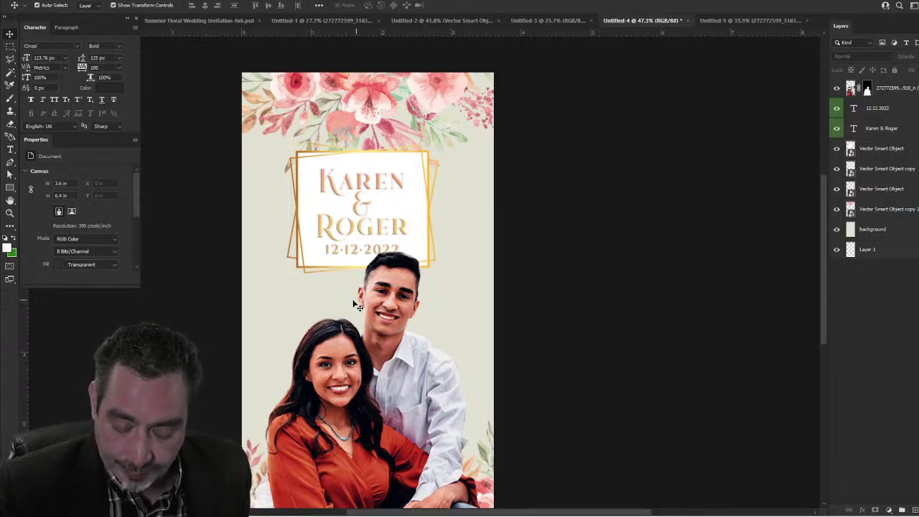
Step: Shrink the couple photo to about 75% in the lower-left corner
click(385, 353)
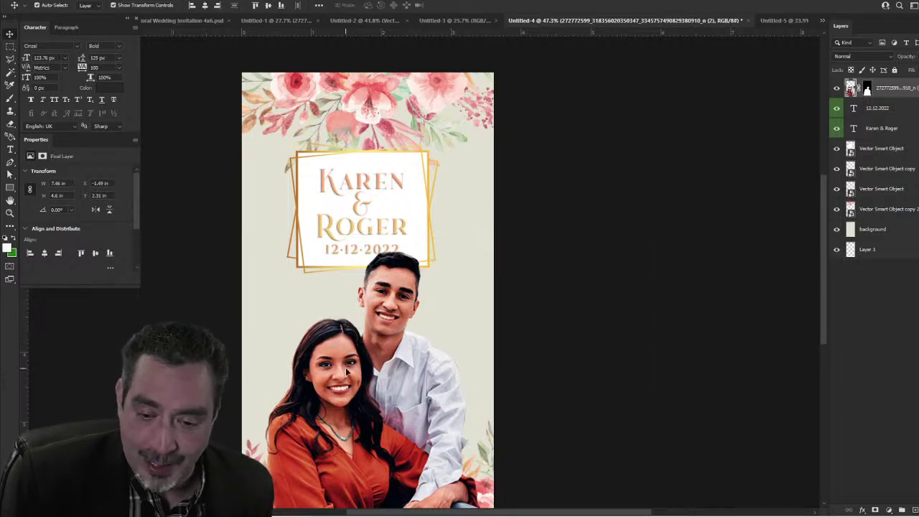
scroll(341, 359, down, 2)
scroll(342, 358, down, 1)
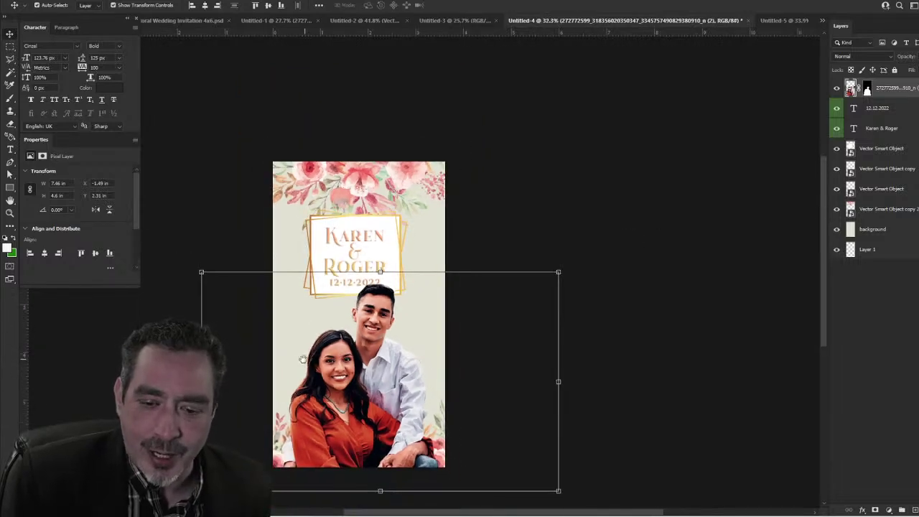
drag(302, 360, 334, 337)
drag(243, 257, 237, 254)
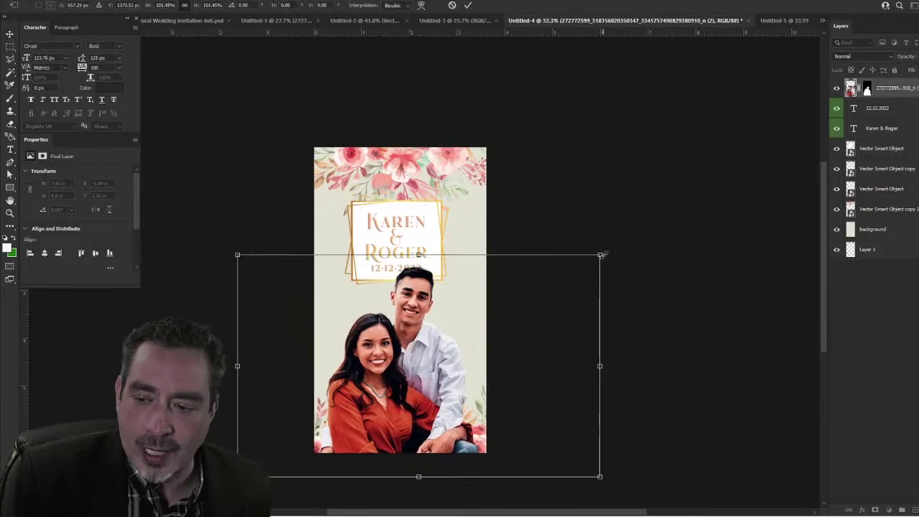
drag(599, 255, 505, 303)
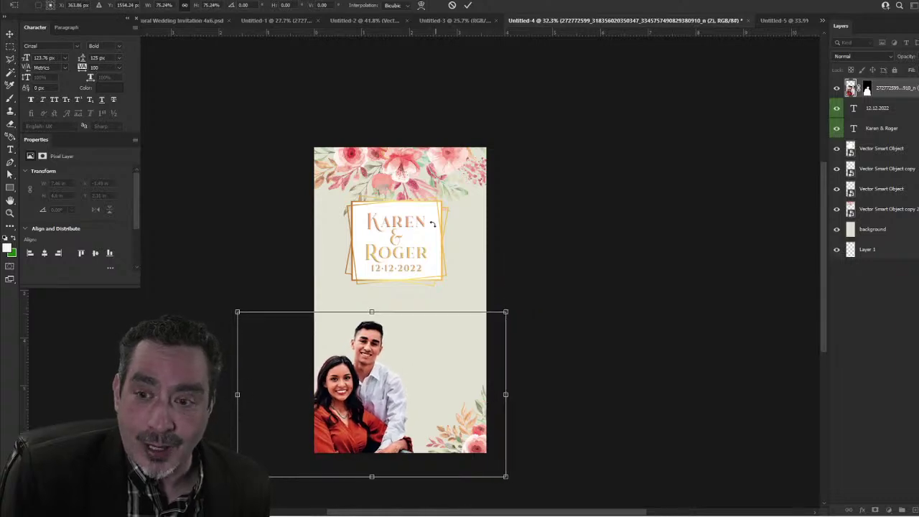
click(467, 5)
click(433, 76)
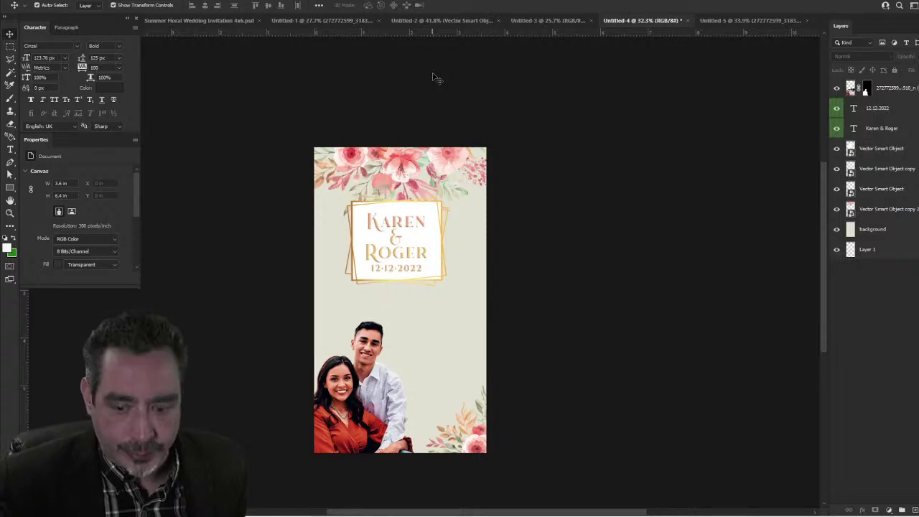
Step: Move the title, date and gold frame down and scale them to about 130% on the guide
scroll(406, 240, up, 5)
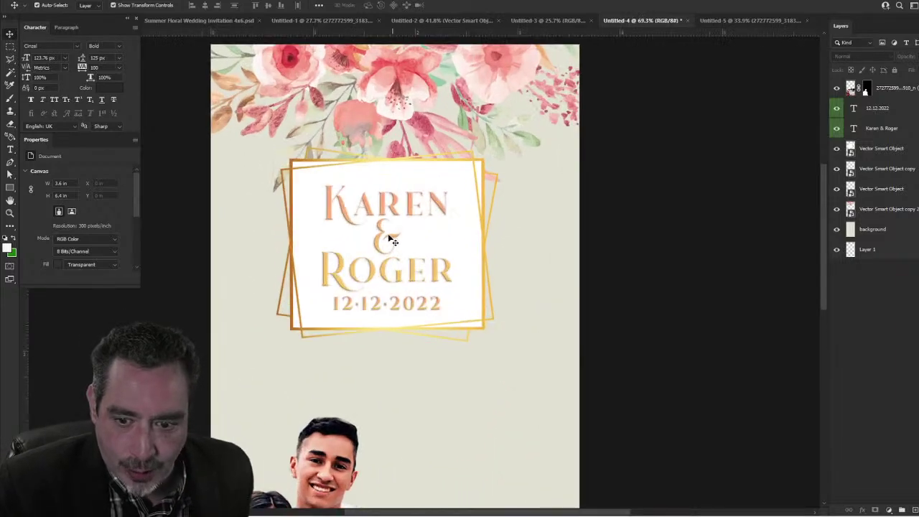
click(387, 241)
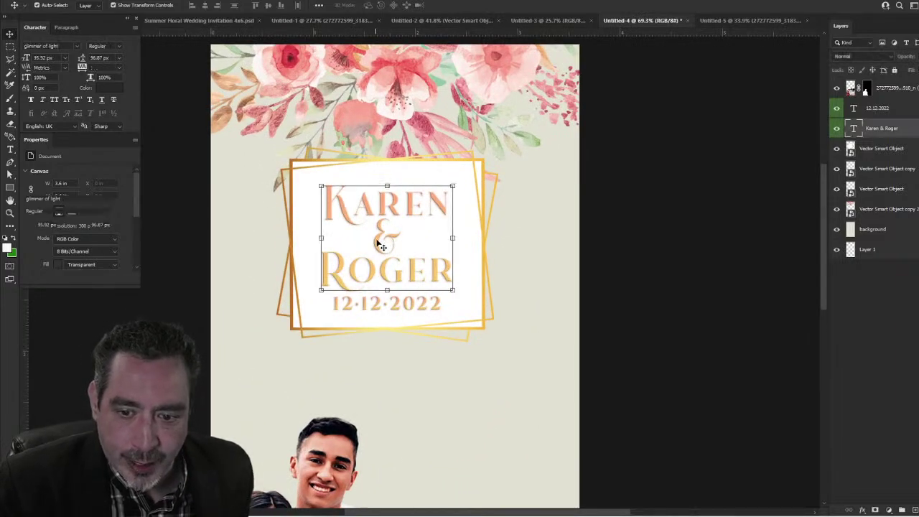
shift+click(396, 311)
shift+click(307, 224)
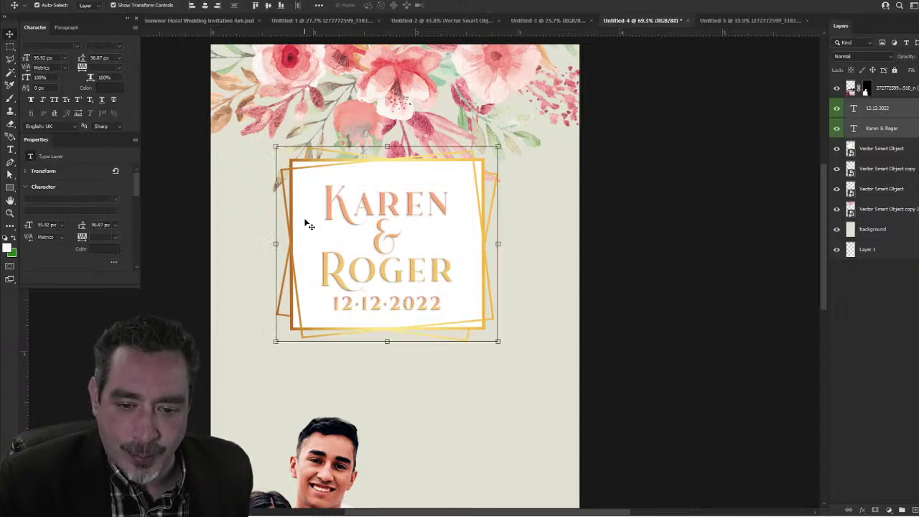
drag(308, 224, 375, 294)
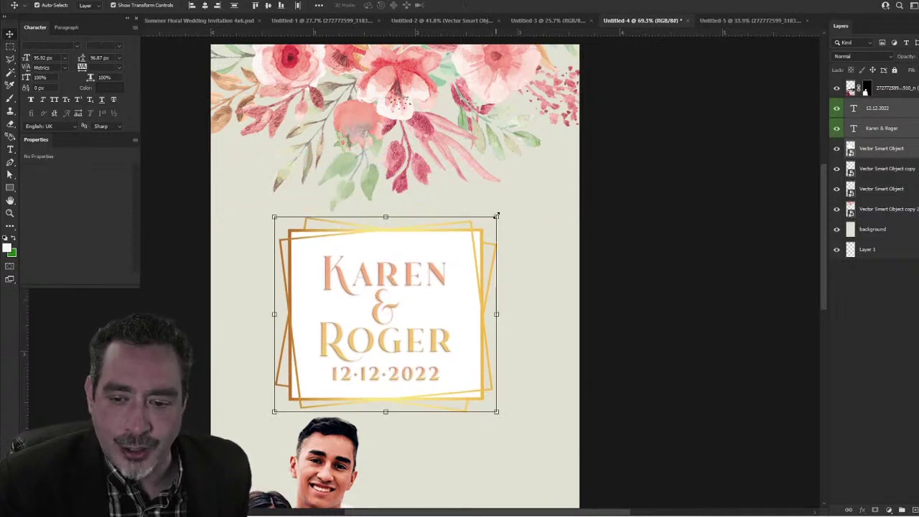
drag(496, 215, 528, 190)
drag(478, 215, 479, 244)
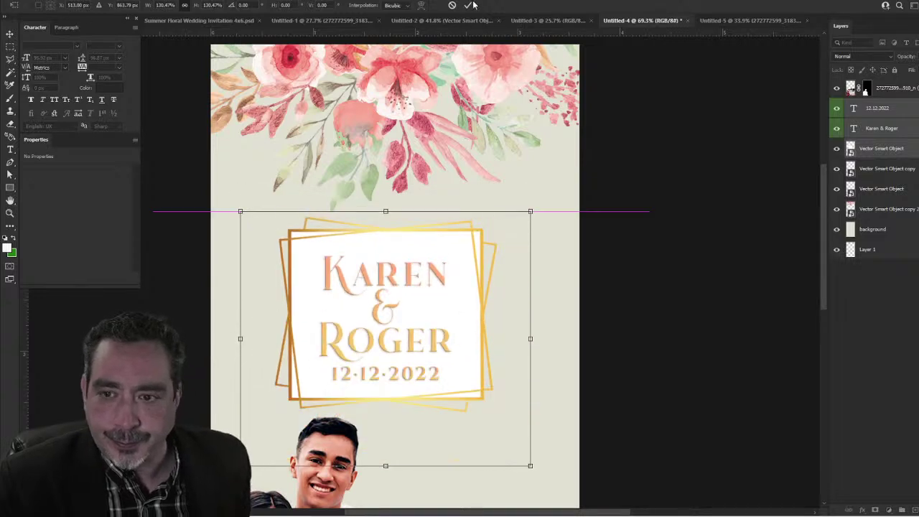
click(468, 5)
scroll(627, 239, down, 2)
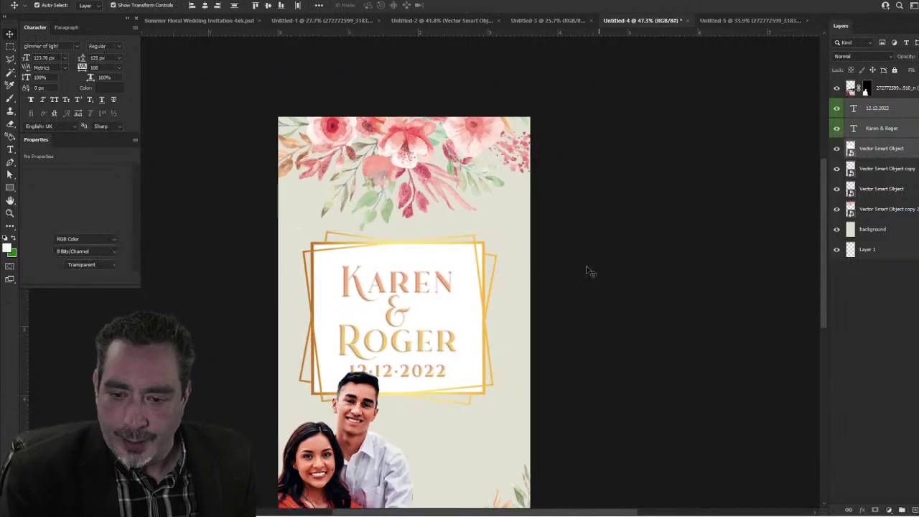
click(550, 275)
drag(385, 287, 433, 231)
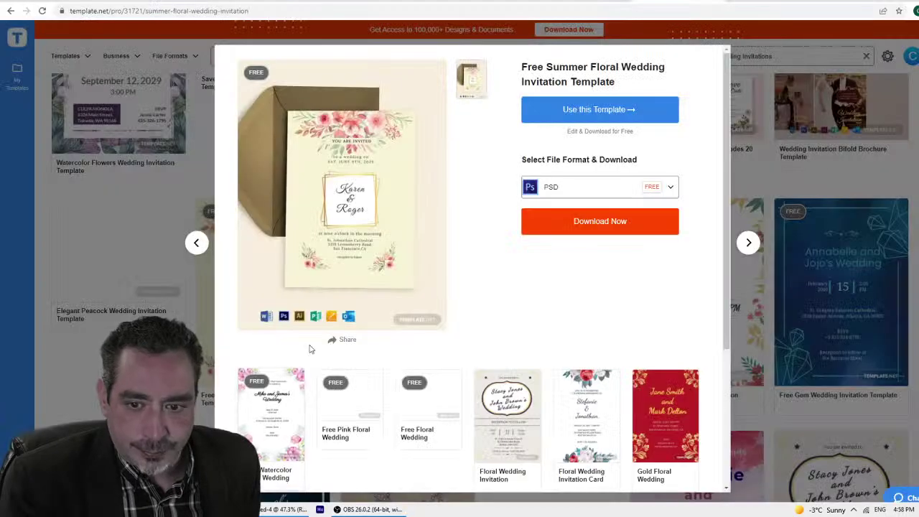
Step: Step back two template previews, close the preview, and scroll down to the pagination
click(198, 246)
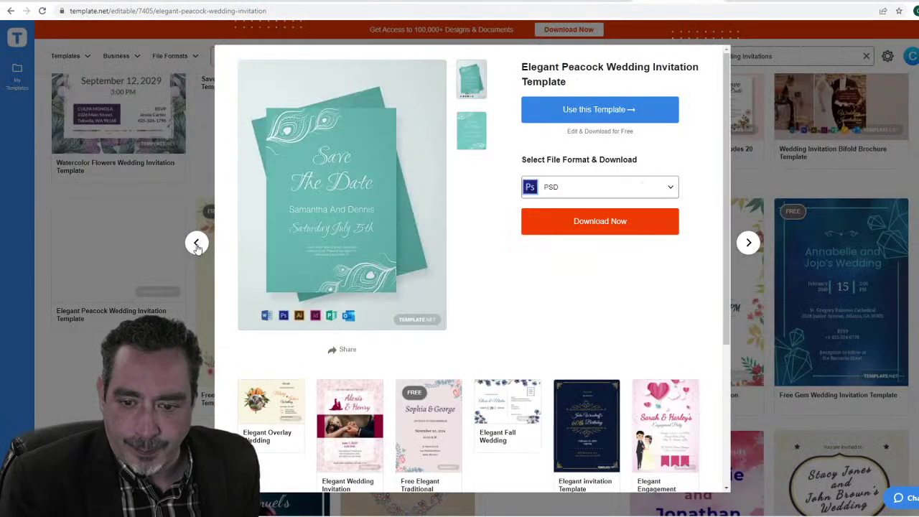
click(197, 245)
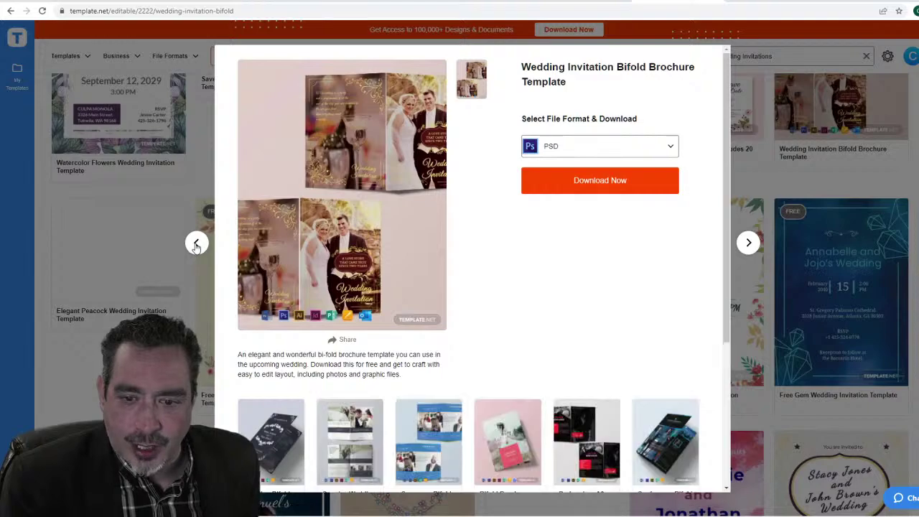
click(147, 262)
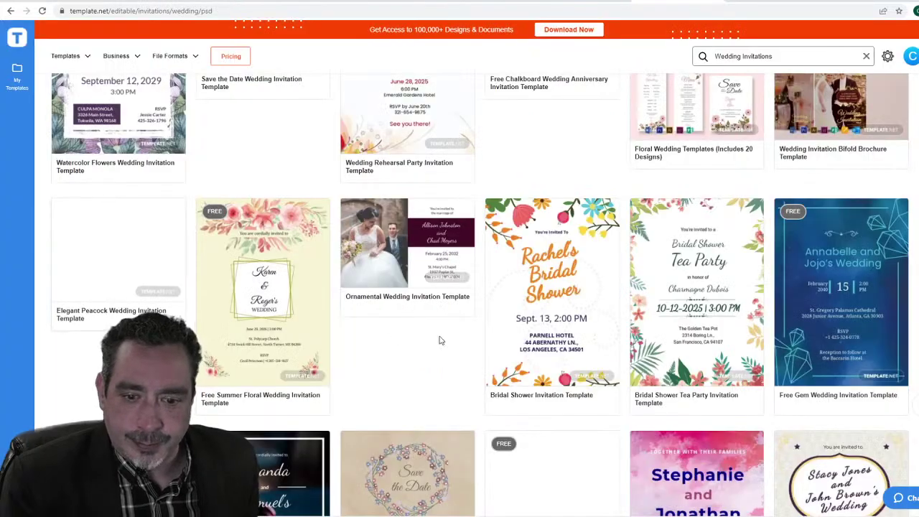
scroll(467, 330, down, 4)
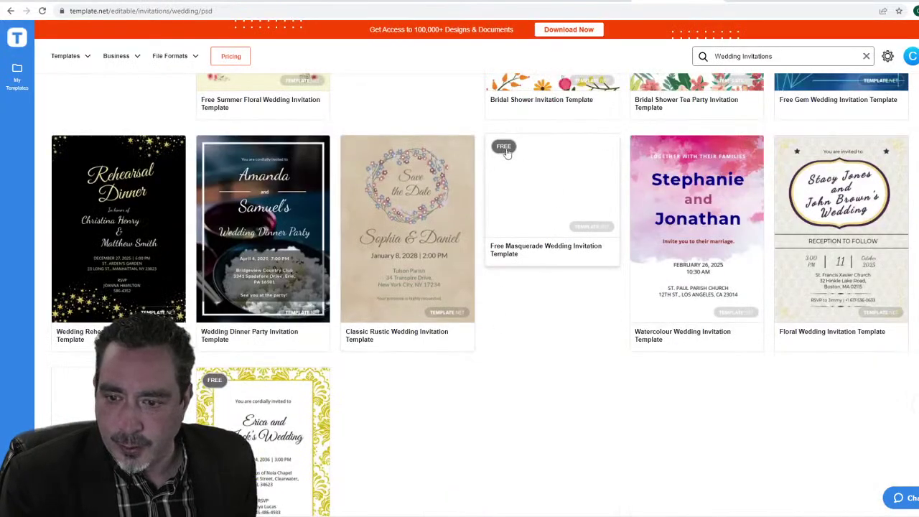
scroll(441, 407, down, 2)
scroll(441, 407, up, 4)
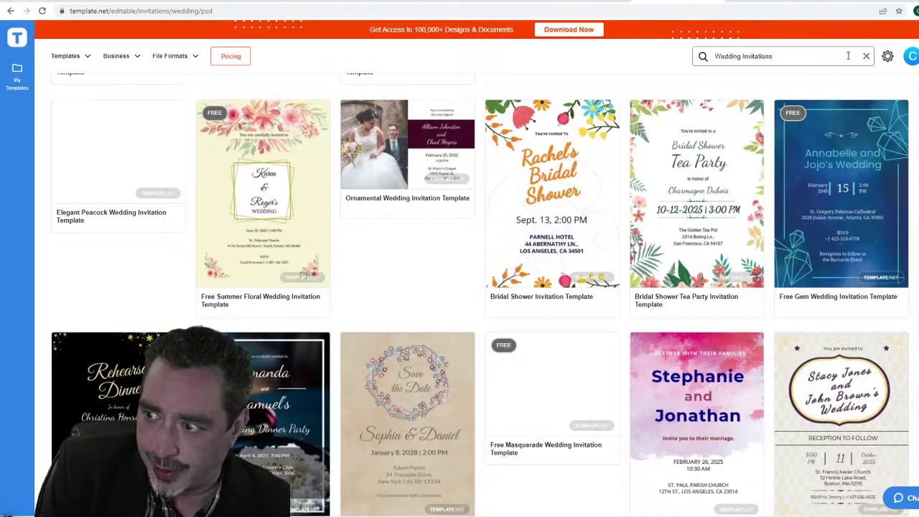
scroll(615, 304, down, 4)
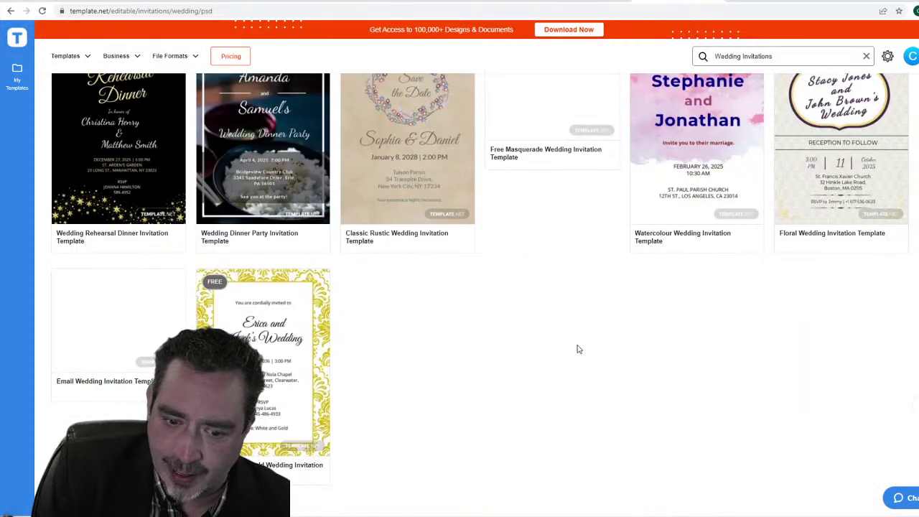
scroll(359, 413, down, 3)
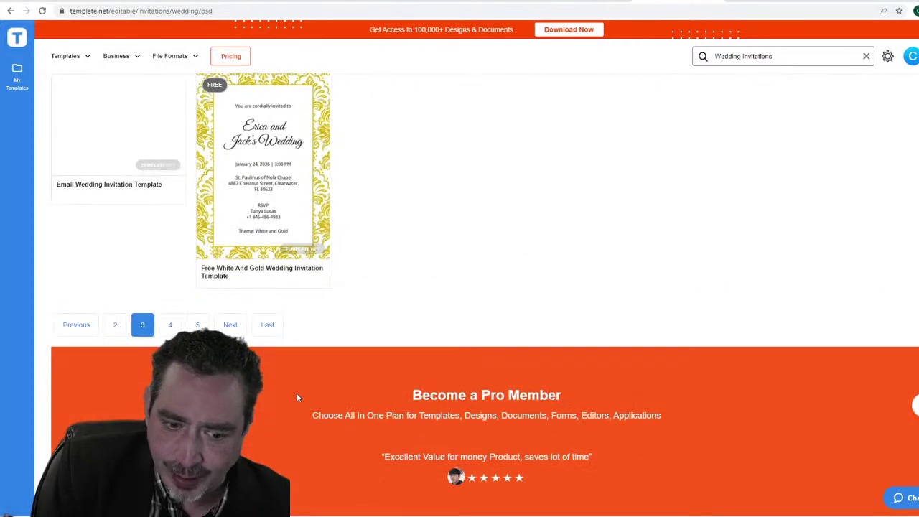
Step: Go to page 4 of the Wedding Invitation PSD templates, scroll its designs, and return to the top
click(230, 324)
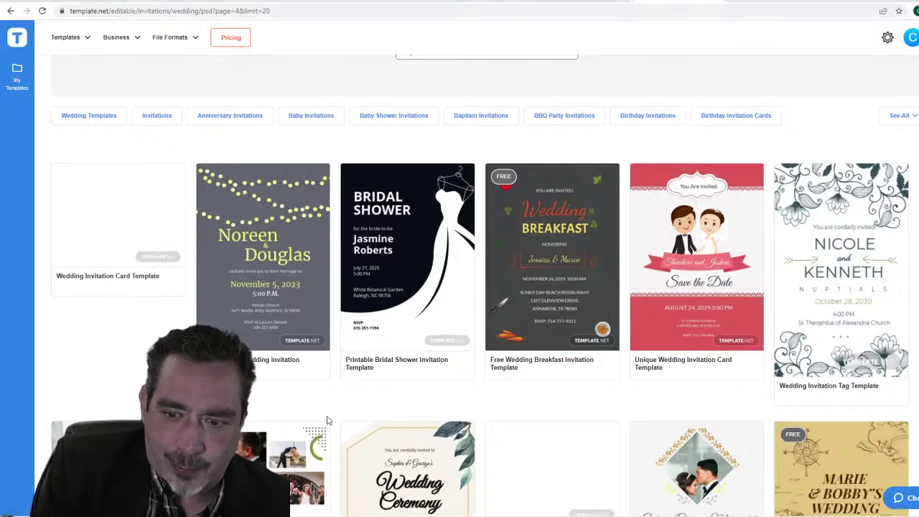
scroll(324, 418, down, 2)
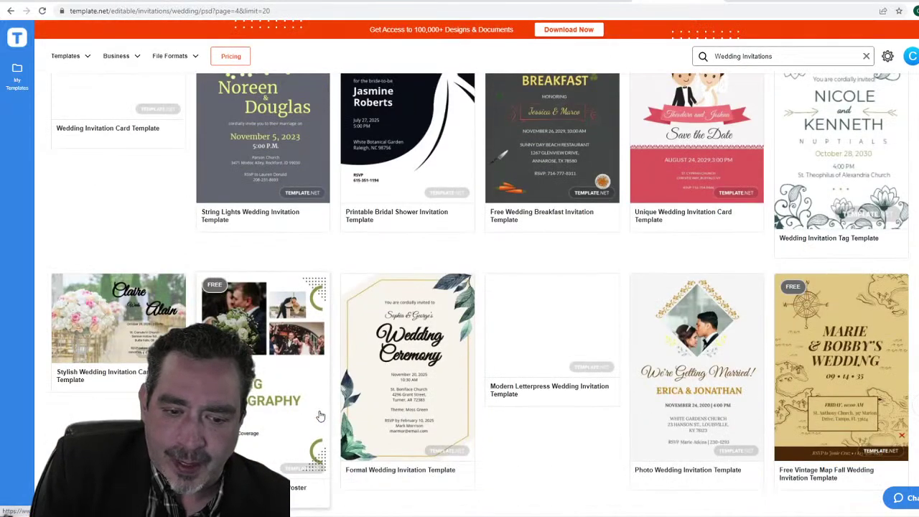
scroll(292, 386, down, 3)
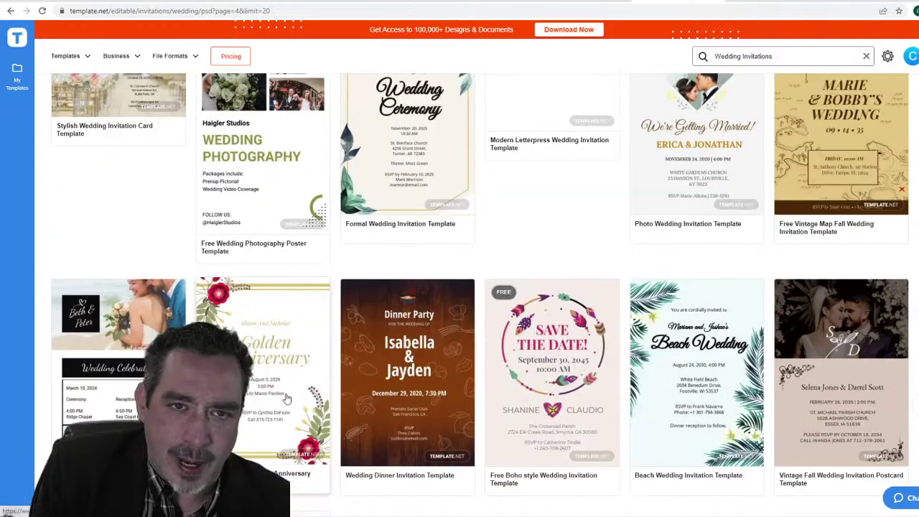
scroll(285, 401, up, 2)
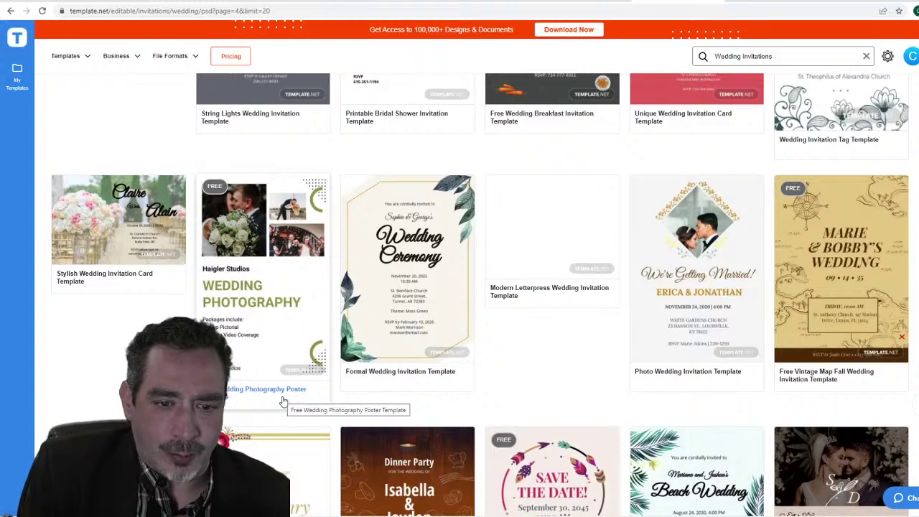
scroll(283, 401, up, 3)
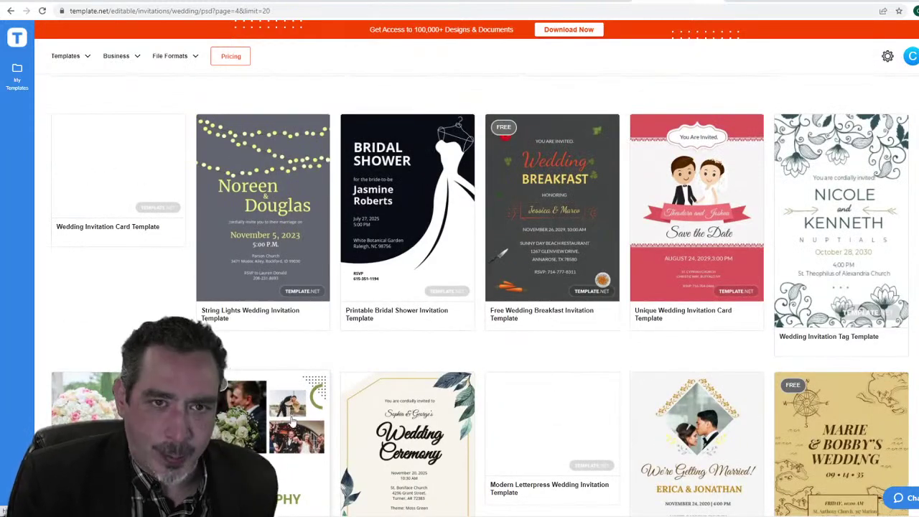
scroll(390, 354, up, 1)
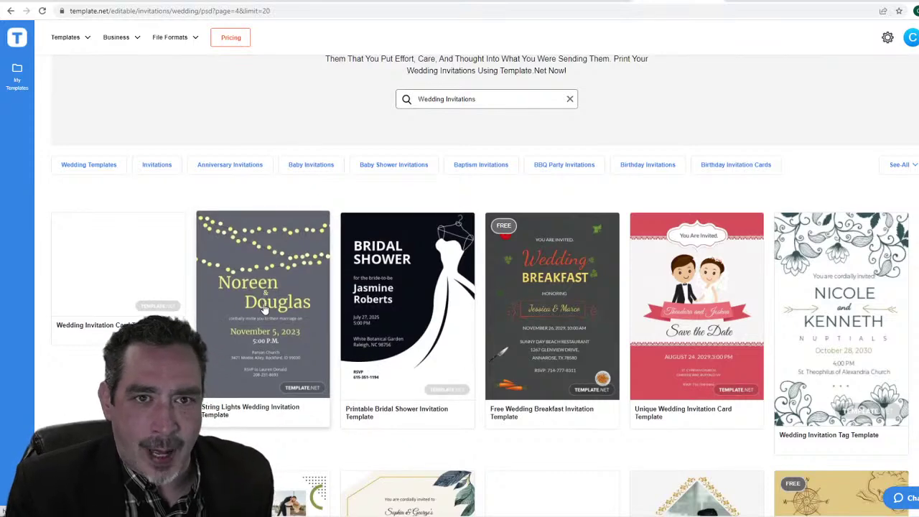
scroll(273, 224, up, 2)
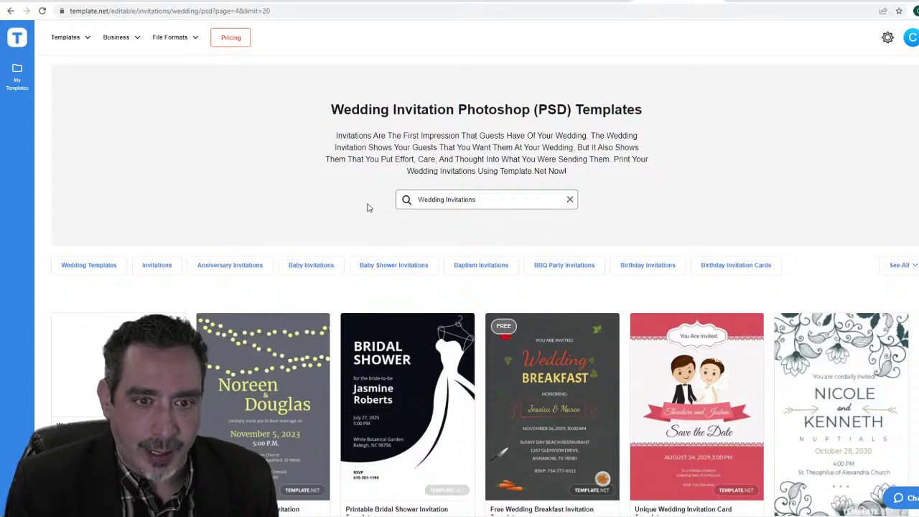
Step: Switch to the eyelykit.com homepage and scroll down to Featured Box Sets and Specials
click(46, 3)
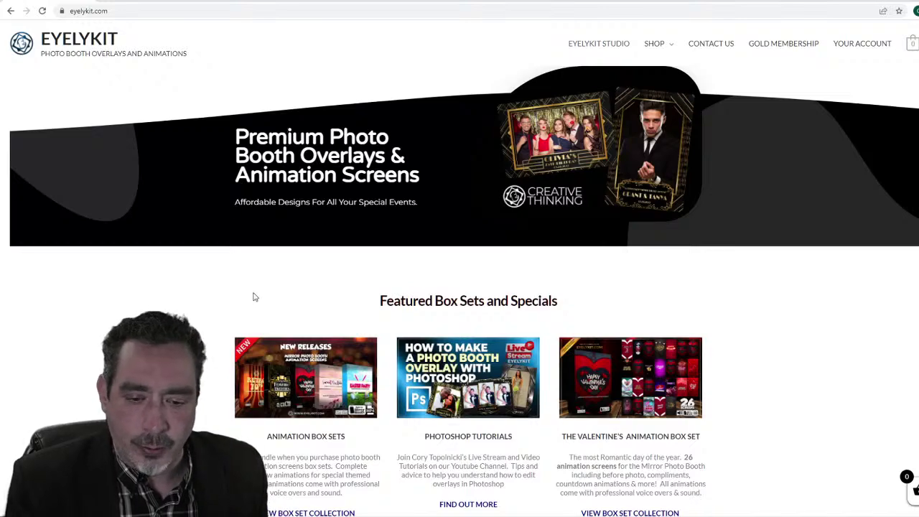
scroll(253, 296, down, 3)
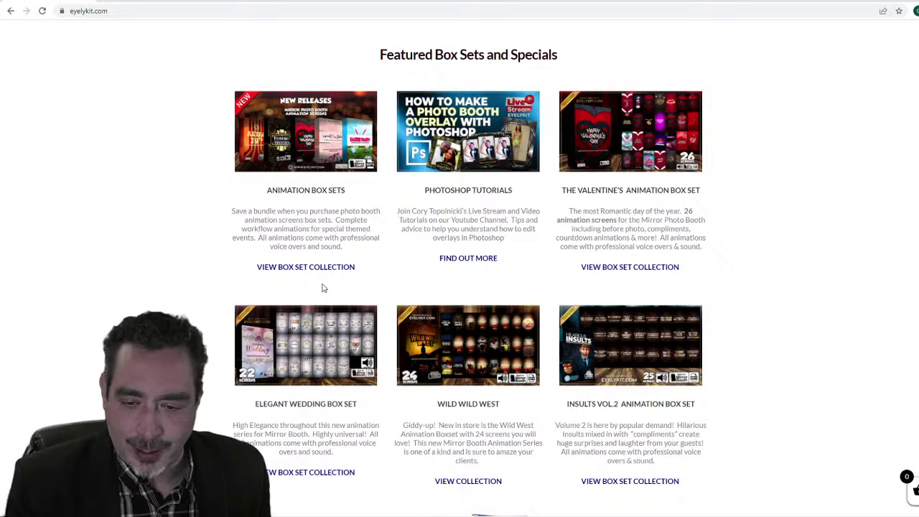
scroll(322, 288, down, 1)
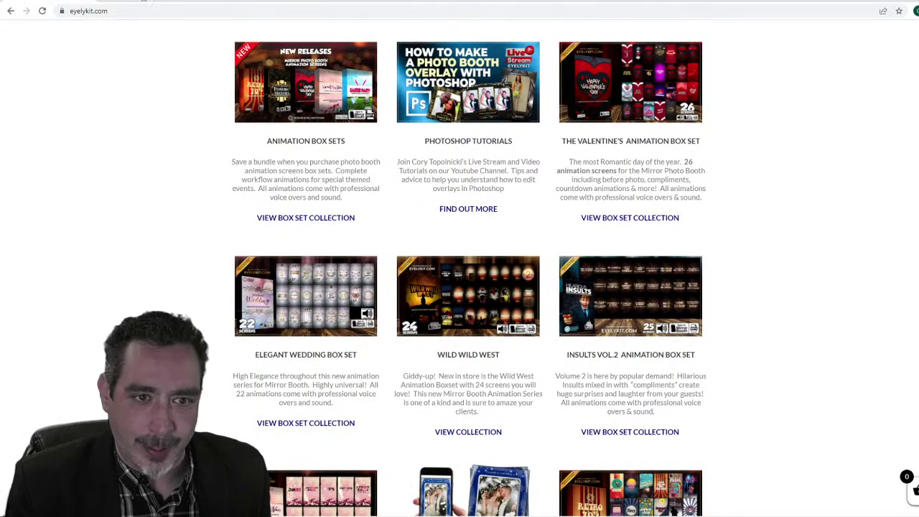
Step: Browse the SocialSizes.io social media image-size icon grid
click(149, 1)
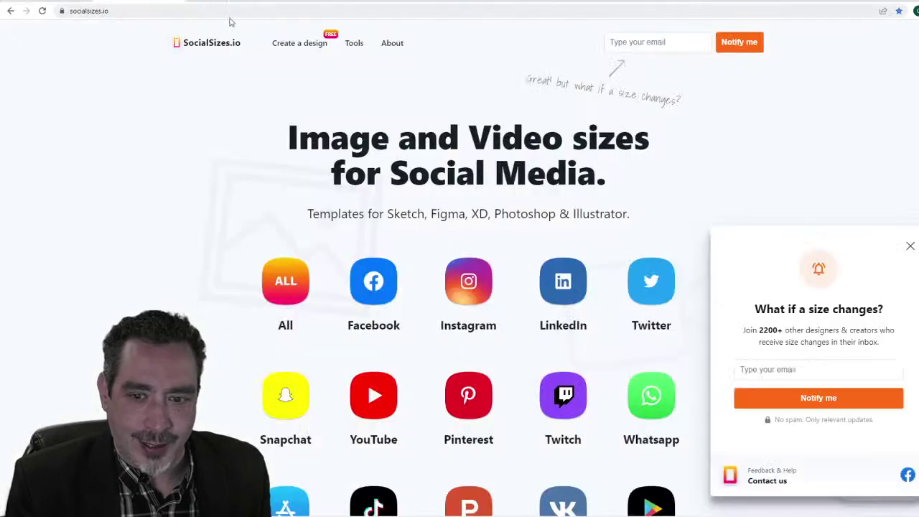
scroll(414, 277, down, 3)
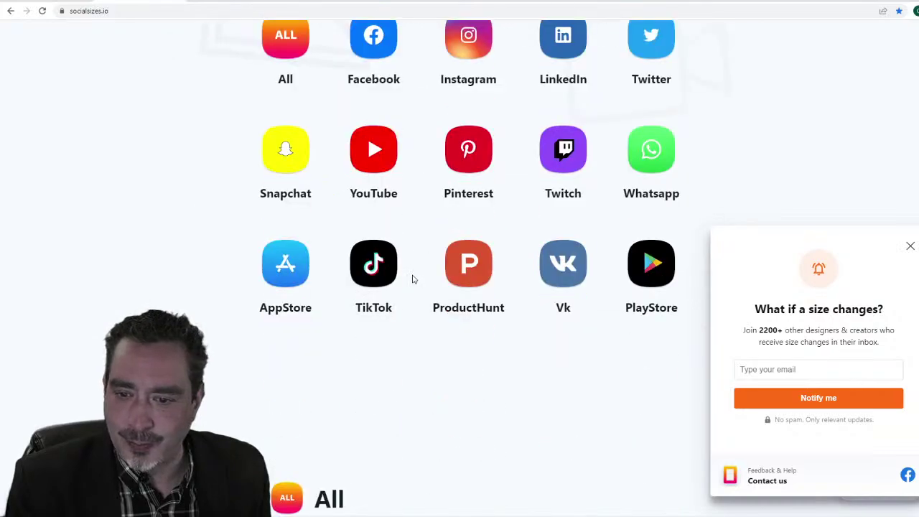
scroll(413, 278, up, 3)
scroll(413, 279, up, 1)
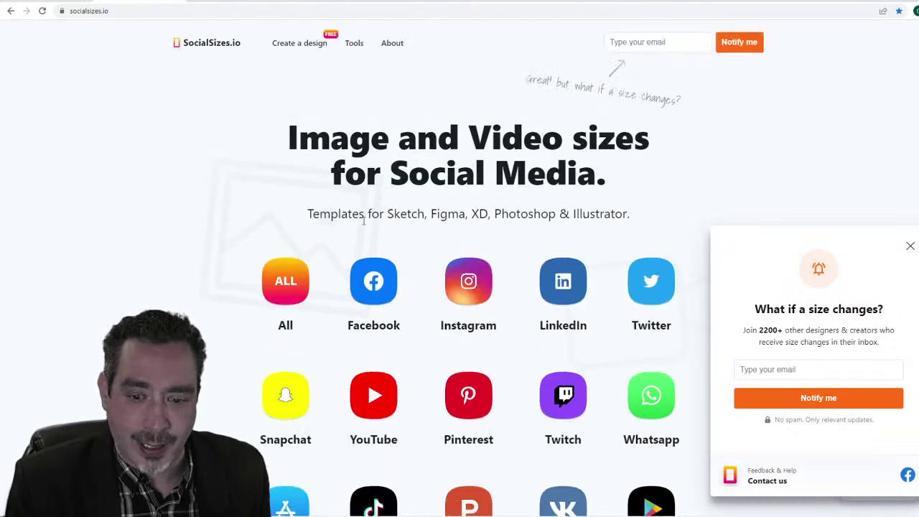
scroll(409, 267, down, 2)
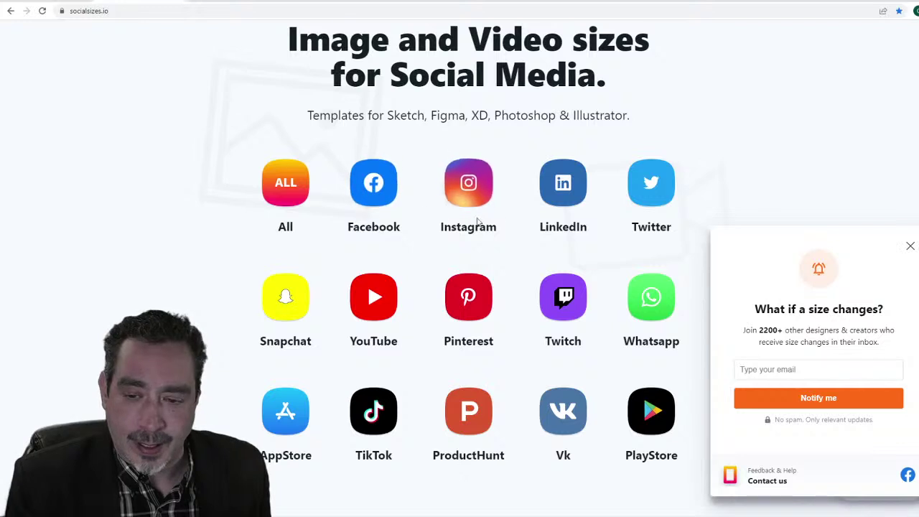
Step: Dismiss the SocialSizes.io newsletter popup, then move on to the dafont.com font library
click(910, 246)
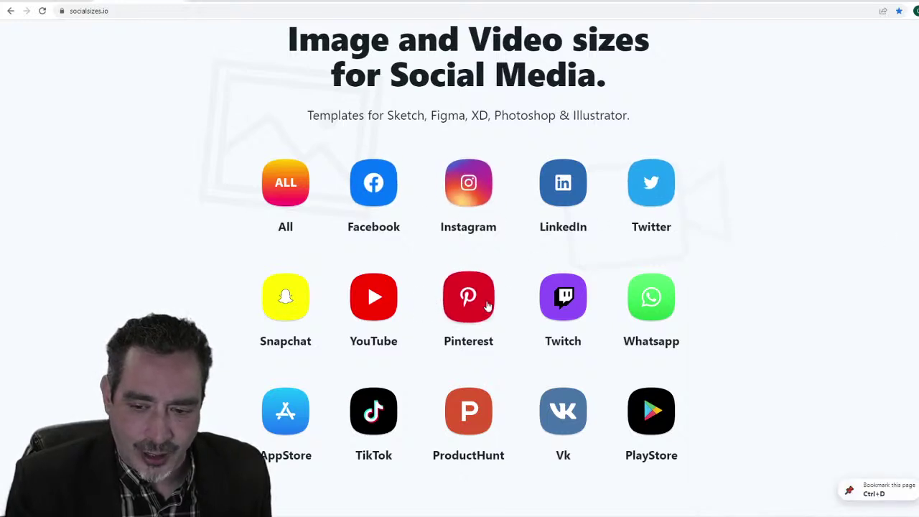
scroll(467, 301, up, 2)
scroll(473, 343, down, 3)
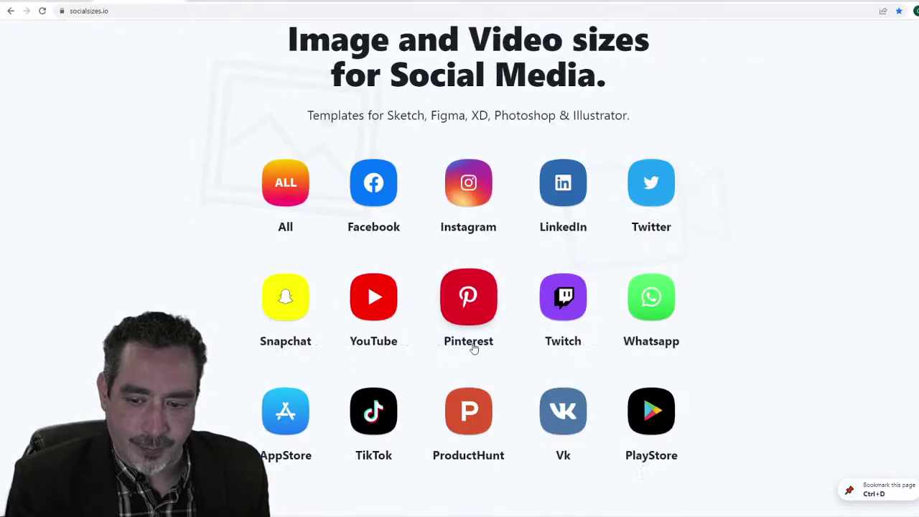
scroll(473, 343, up, 3)
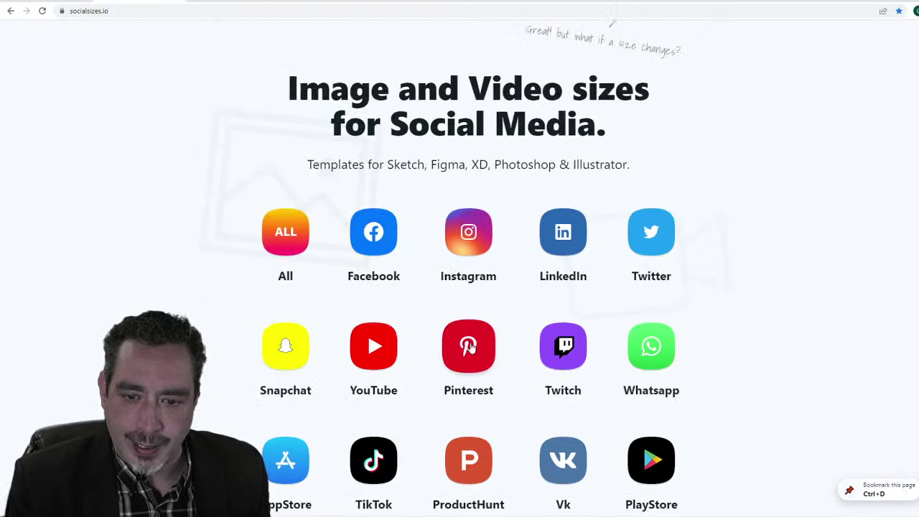
click(223, 2)
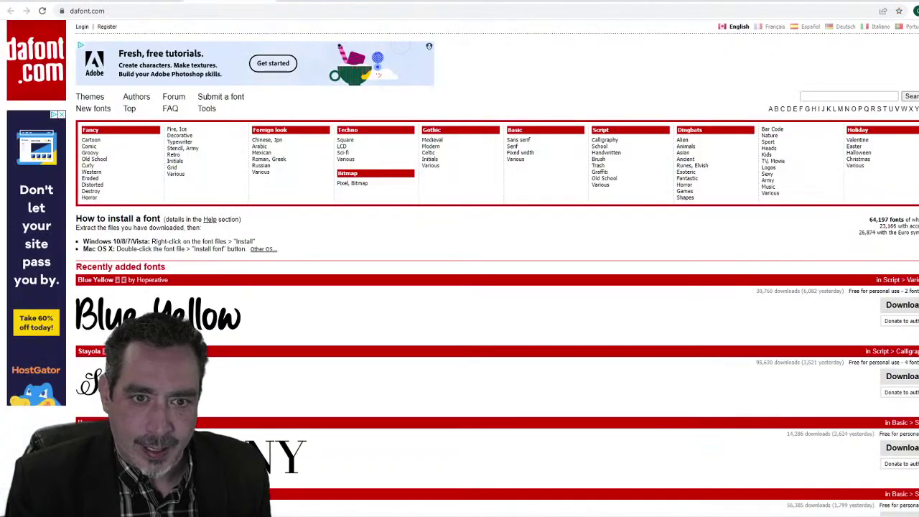
Step: Browse the Motion Array Final Cut Pro template grid, then switch to Canva's Pro landing page
click(335, 2)
mouse_move(354, 41)
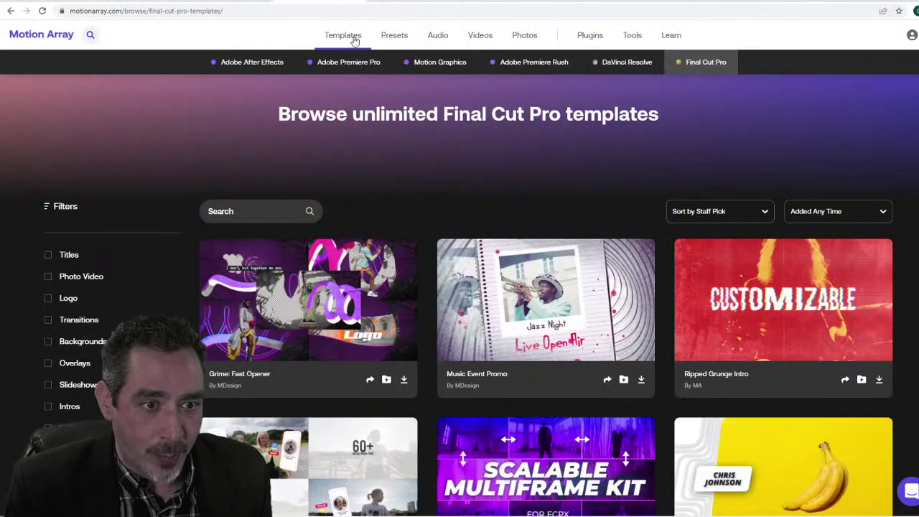
scroll(433, 210, down, 1)
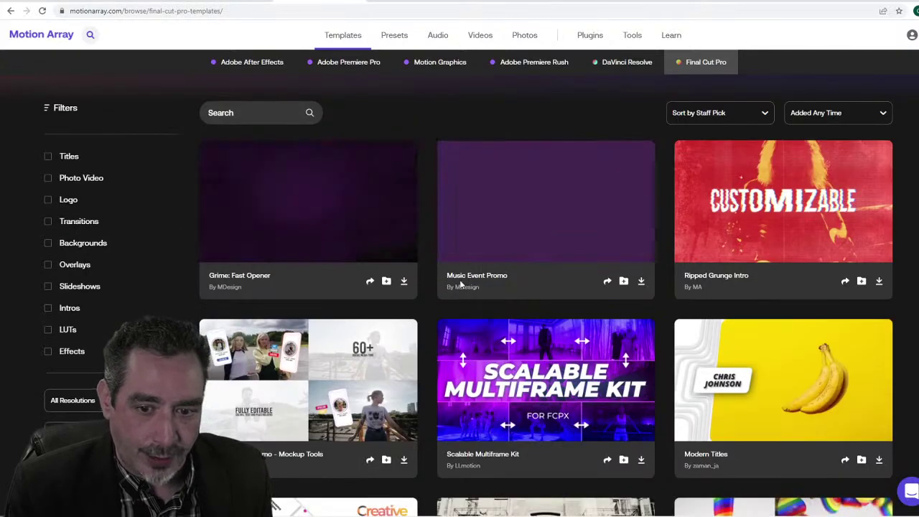
mouse_move(318, 209)
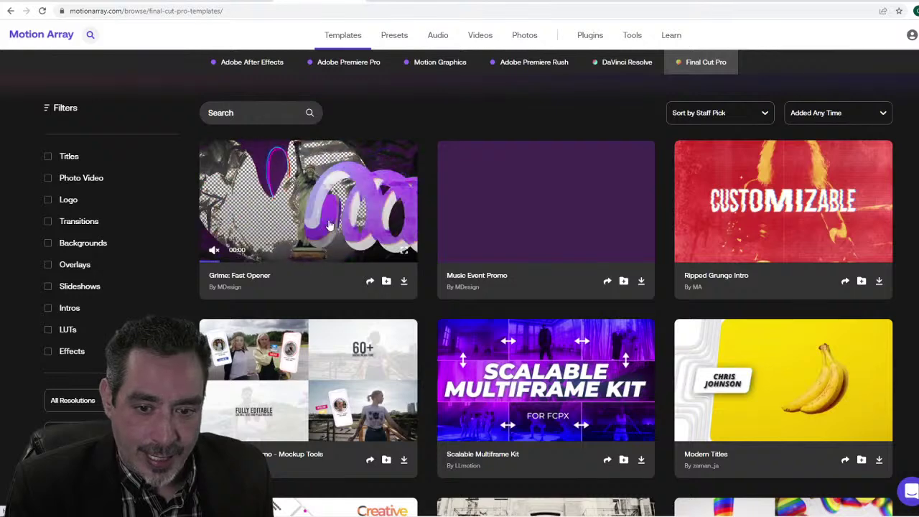
scroll(328, 222, up, 1)
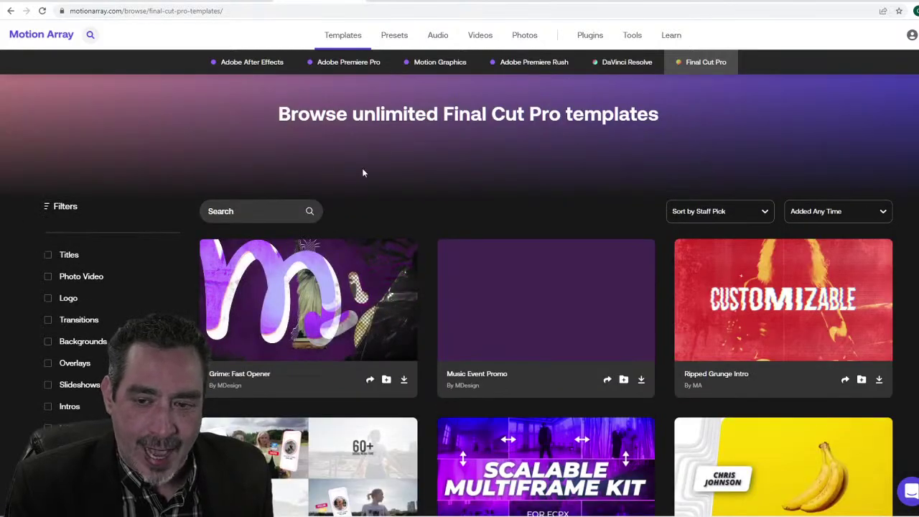
click(404, 2)
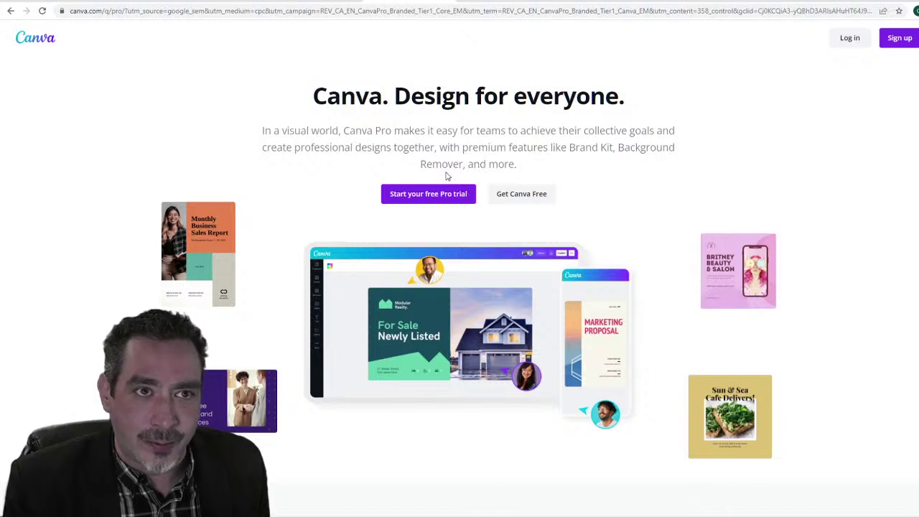
Step: On template.net, filter the Photoshop templates to Invitations and scroll through the results
click(485, 2)
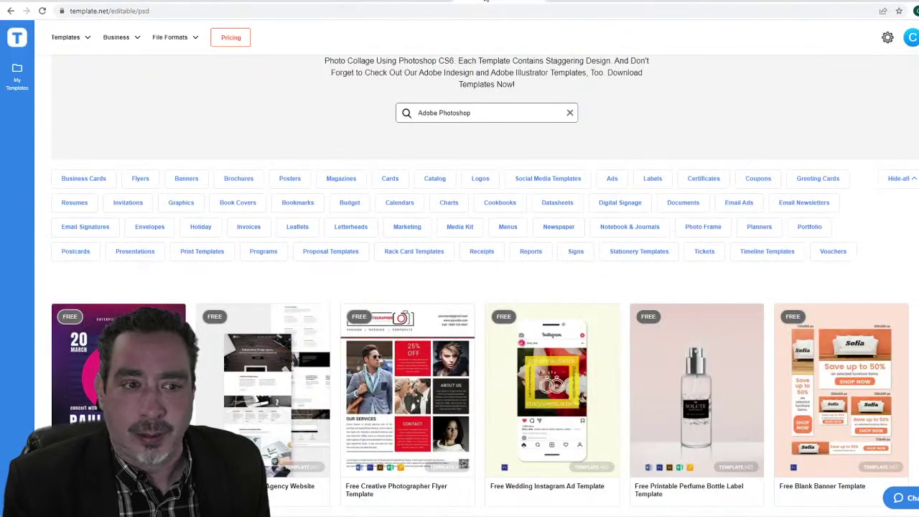
scroll(177, 140, up, 2)
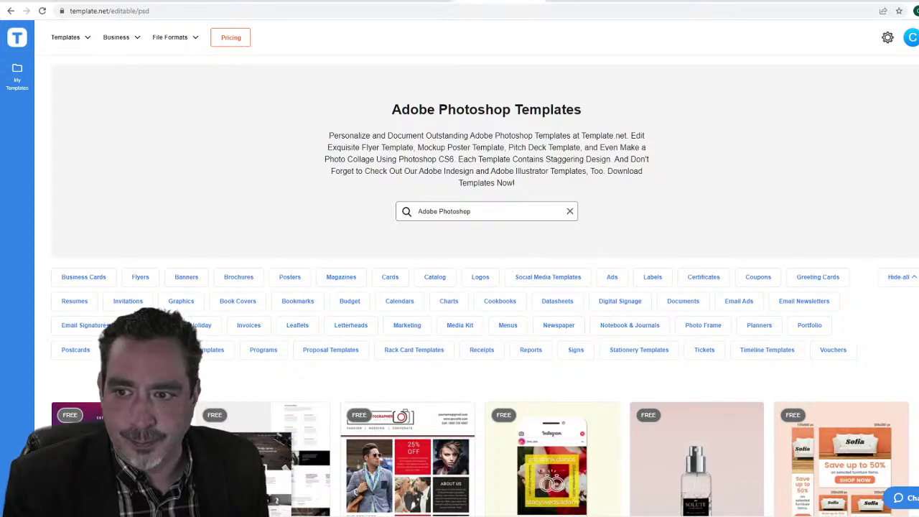
click(128, 301)
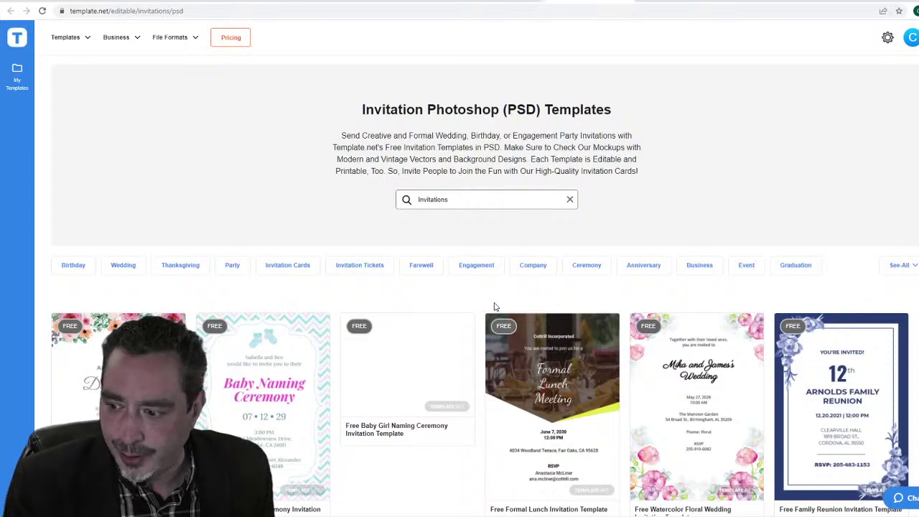
scroll(494, 306, down, 2)
scroll(494, 307, down, 3)
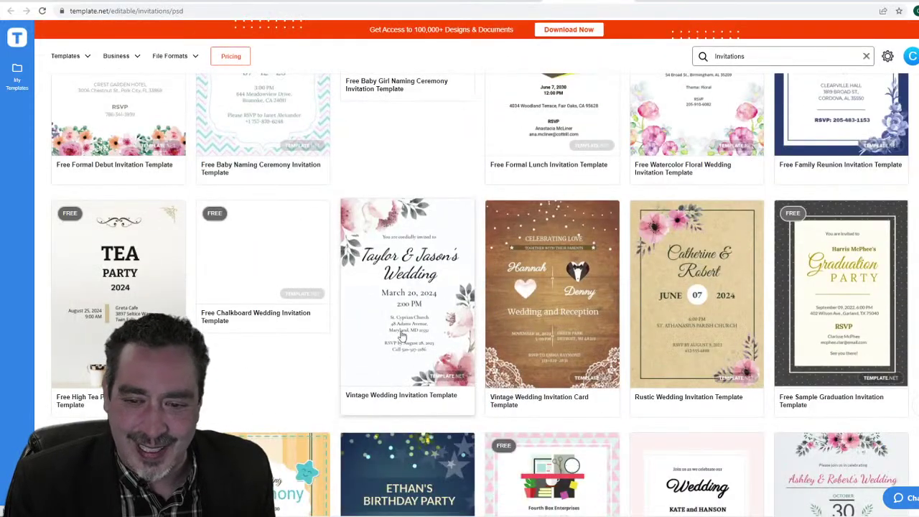
Step: Preview the Vintage Wedding Invitation and the chalkboard invitation before it, then close the preview
click(402, 293)
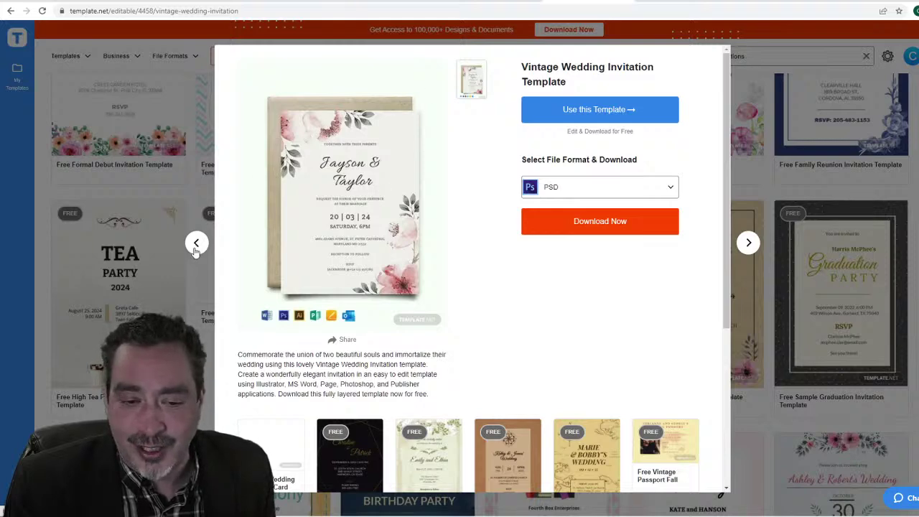
click(197, 244)
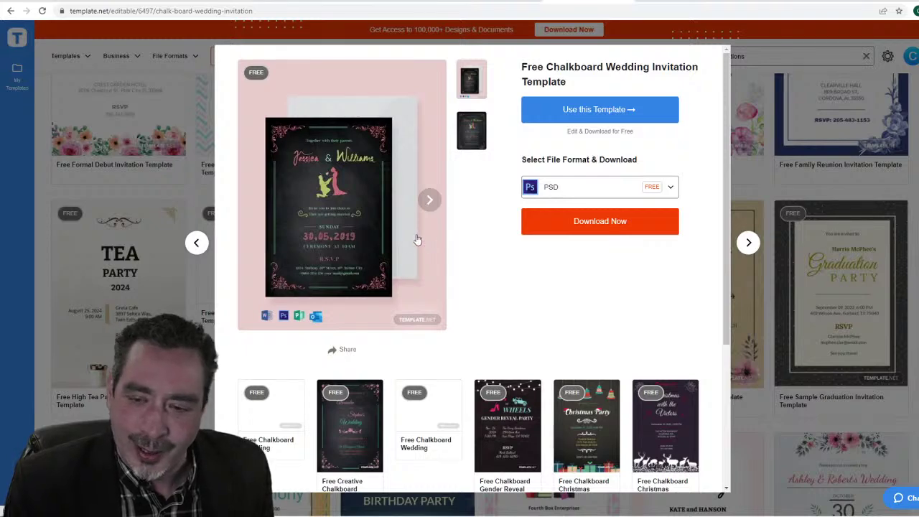
click(36, 204)
Step: Preview the Free High Tea Party invitation, step through to the Vintage Wedding Invitation Card, then return to the list
click(112, 315)
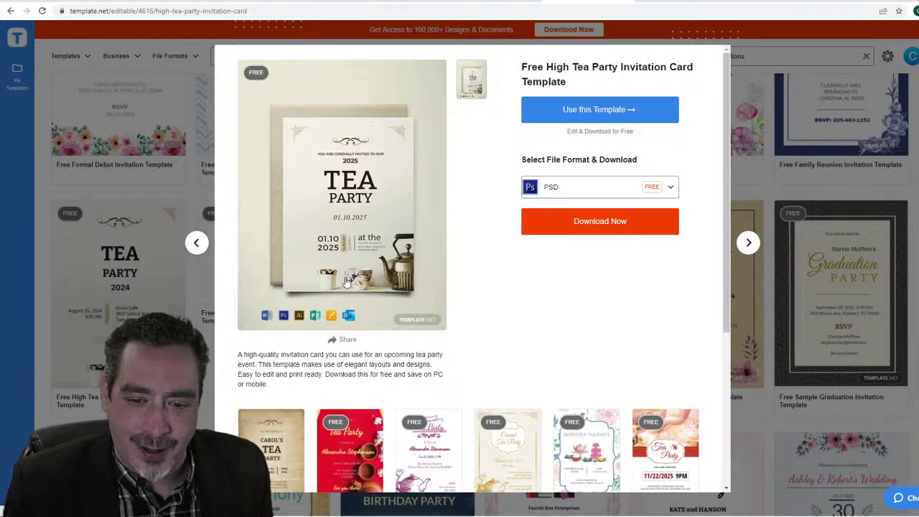
scroll(387, 284, down, 1)
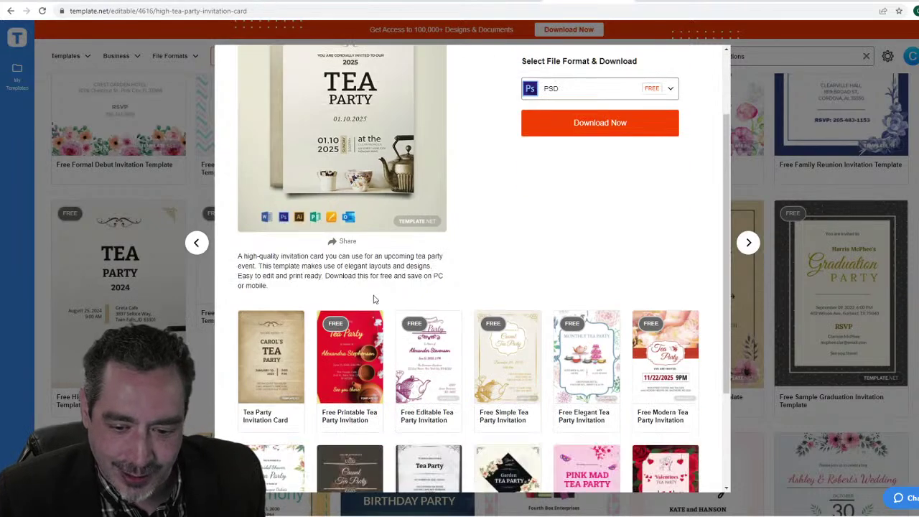
scroll(464, 314, down, 1)
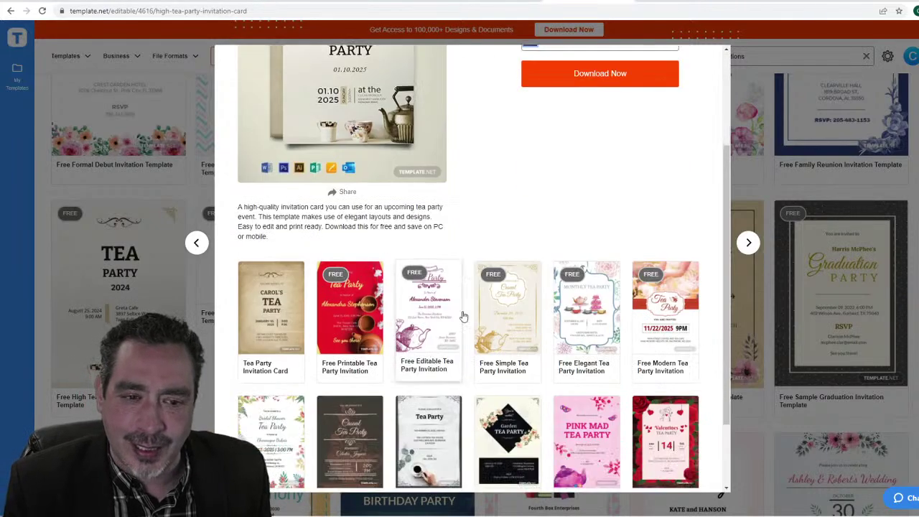
scroll(387, 302, up, 2)
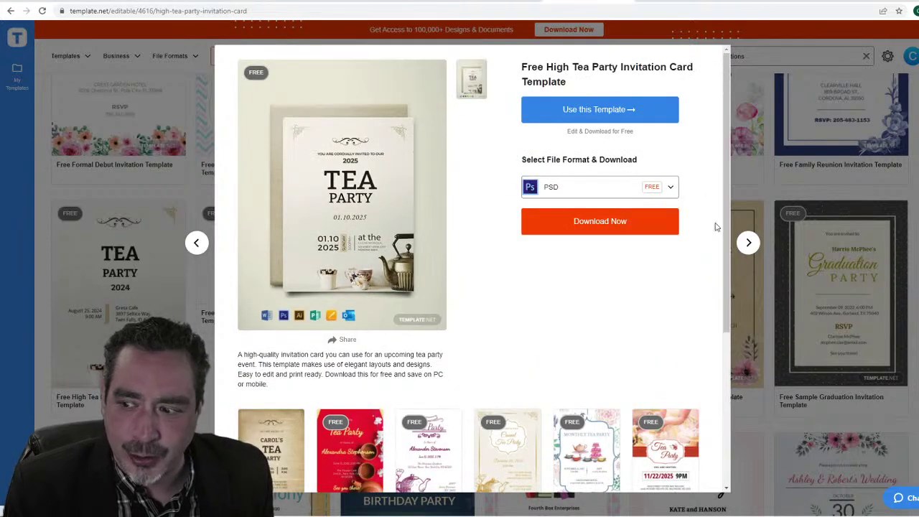
click(749, 243)
click(749, 242)
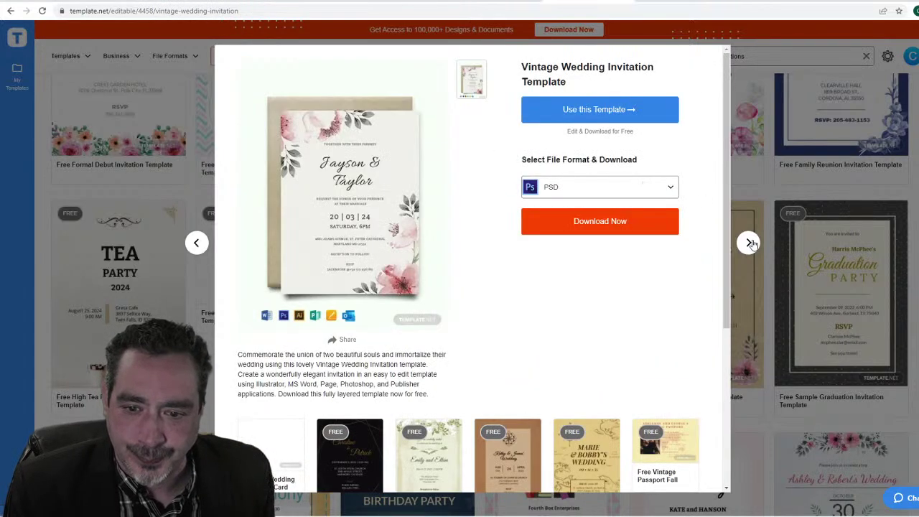
click(749, 243)
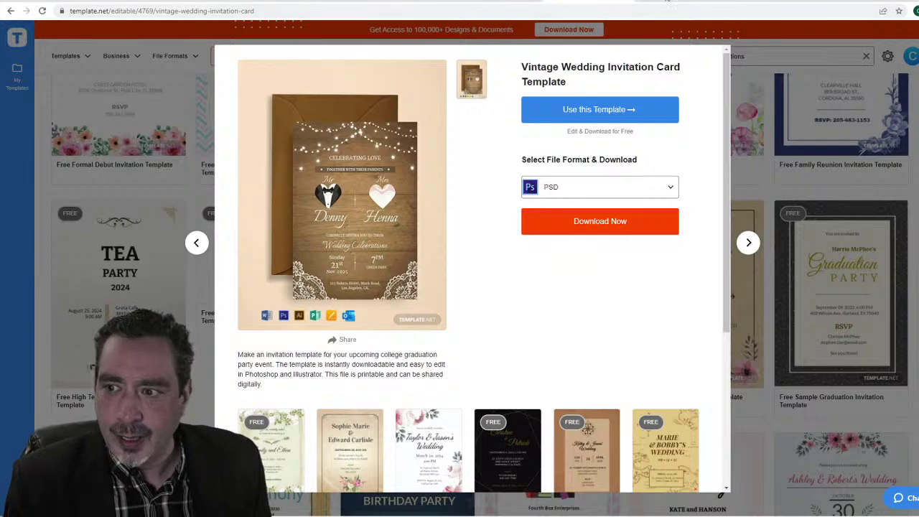
key(alt+Left)
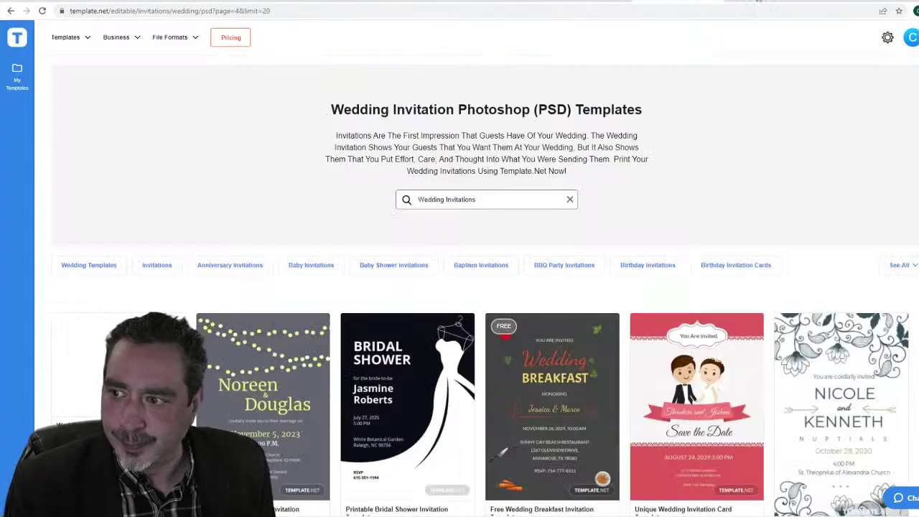
Step: Check the YouTube Studio live-stream dashboard, then return to the EyelyKit animation box-set page
click(754, 1)
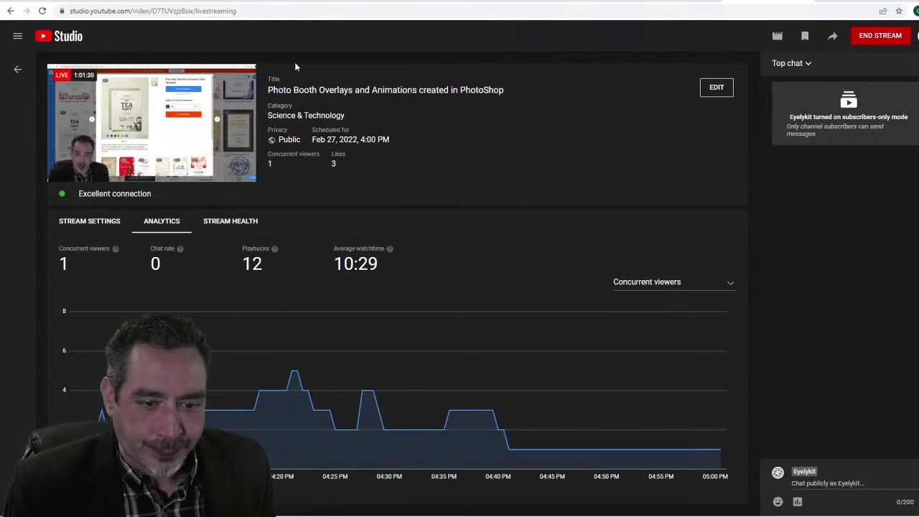
click(49, 2)
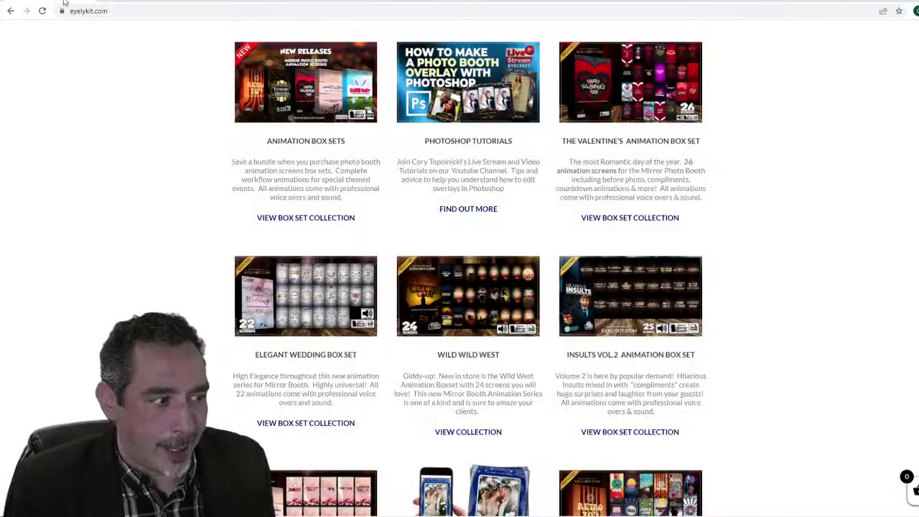